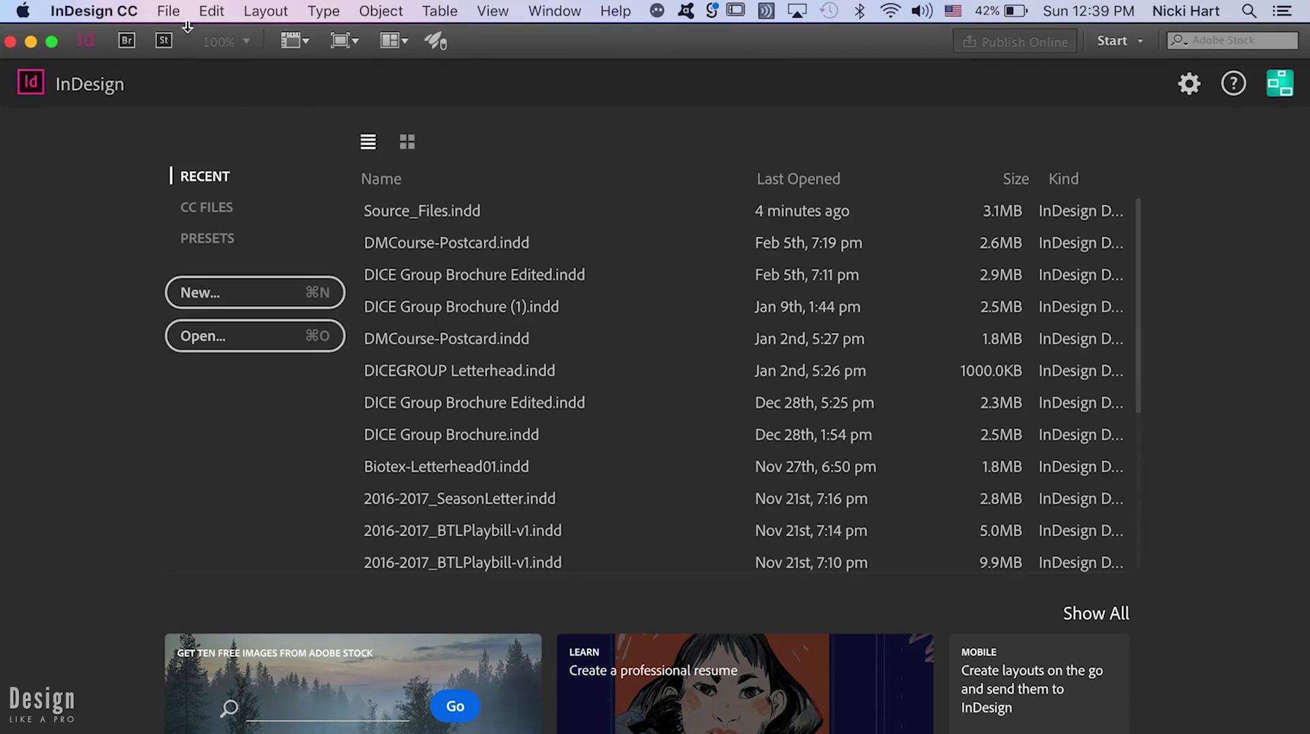
# - Start a new print document with the live preview turned on, keeping the settings dialog clear of the page
pyautogui.click(180, 17)
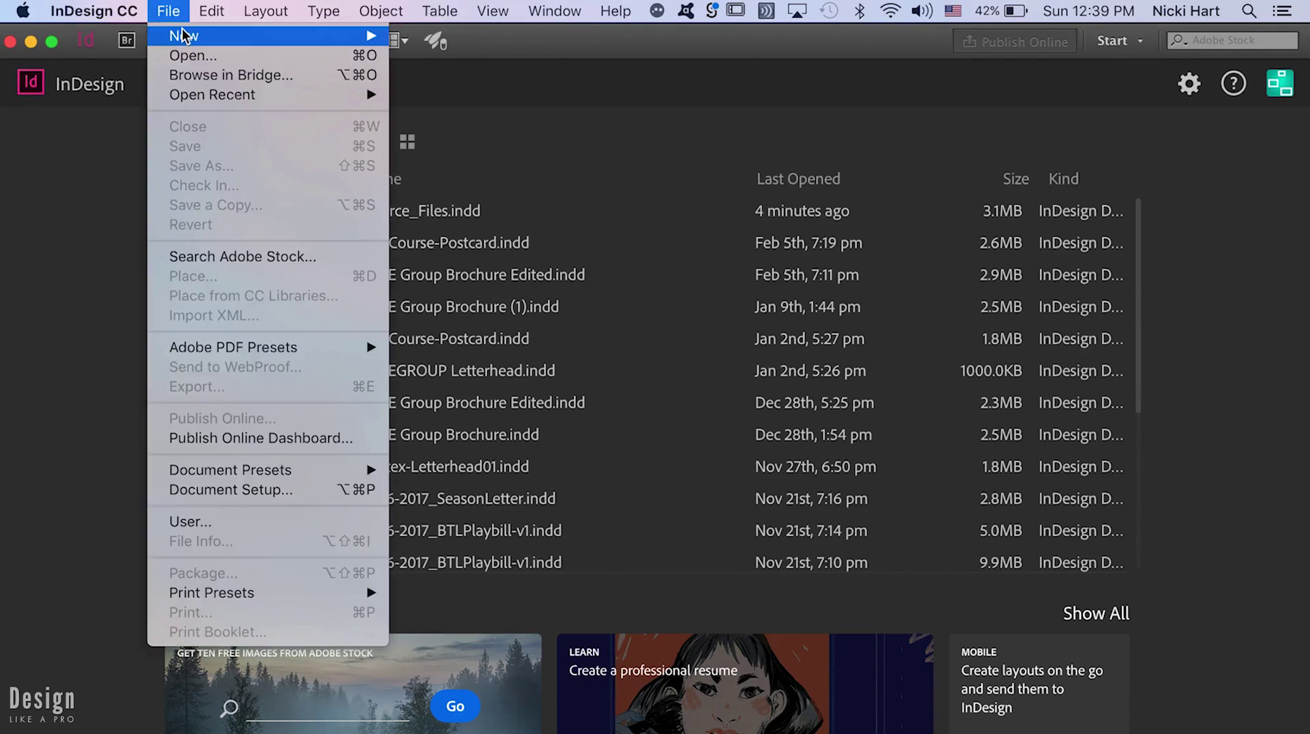
pyautogui.moveTo(285, 35)
pyautogui.click(402, 44)
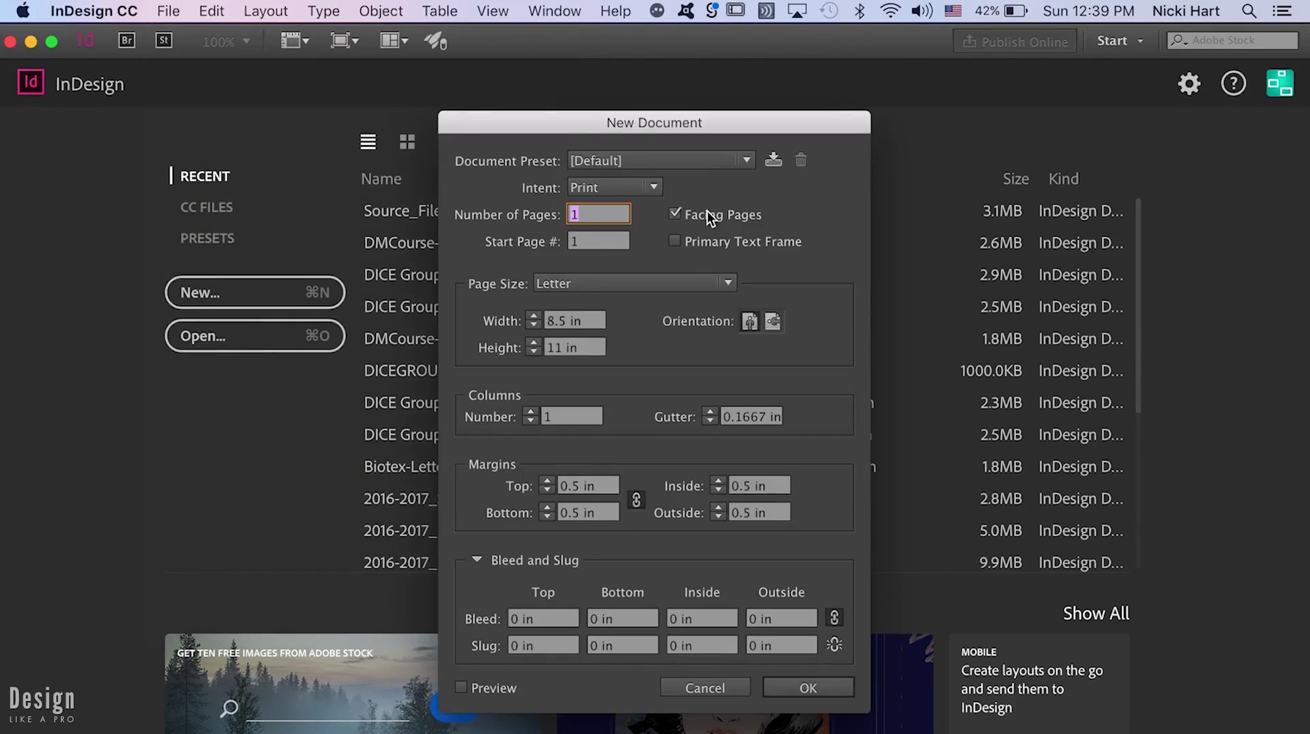
pyautogui.click(489, 692)
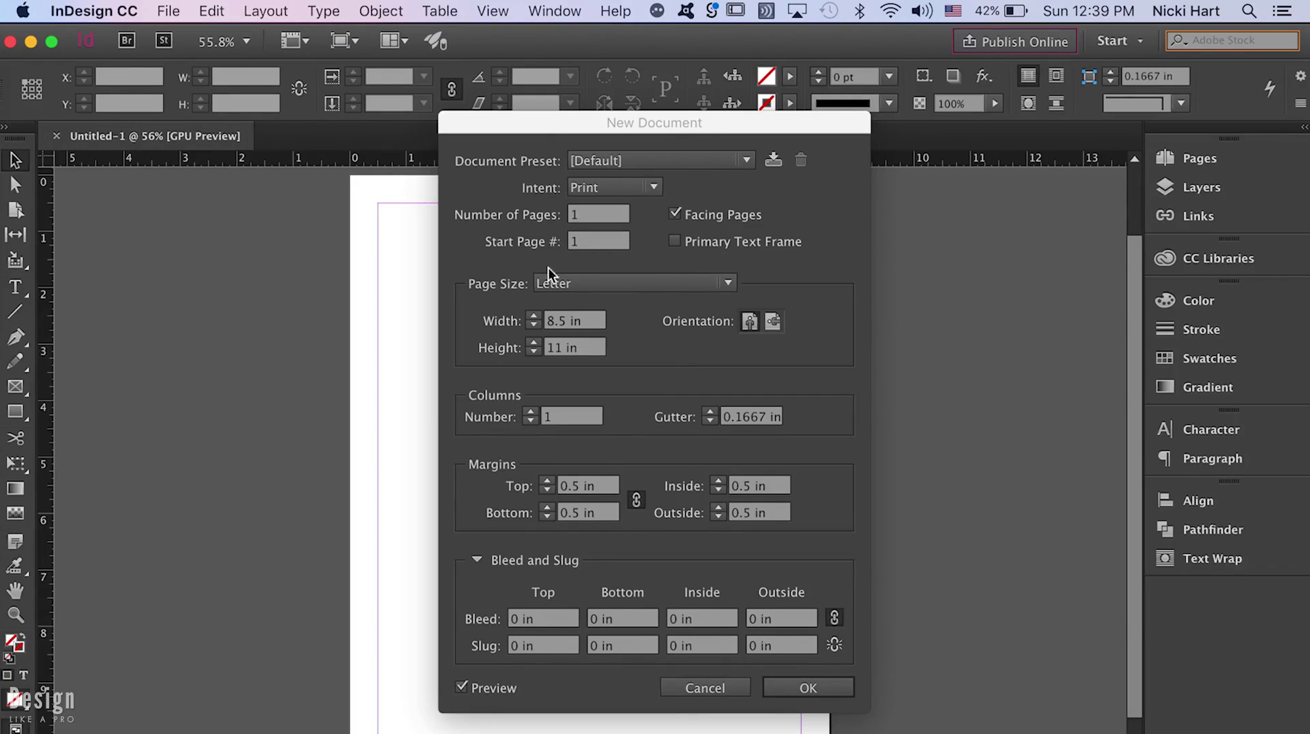
pyautogui.moveTo(543, 120); pyautogui.dragTo(790, 110)
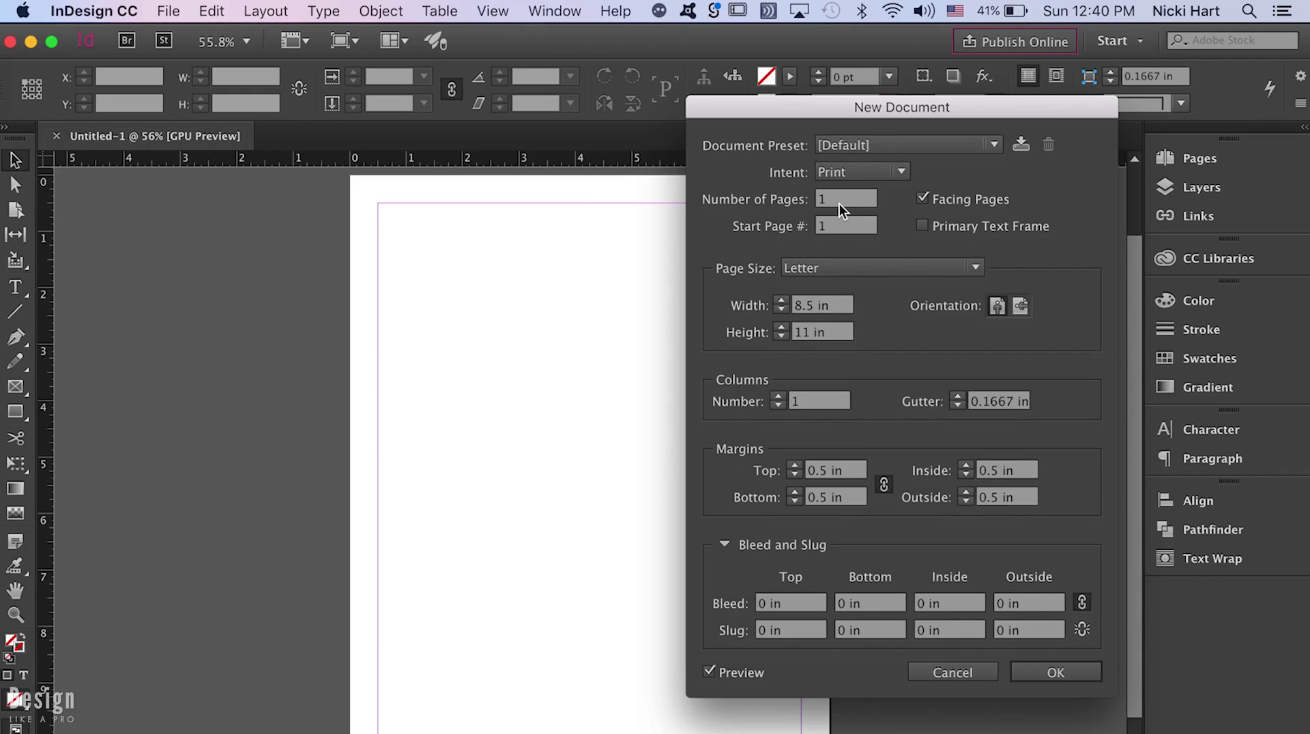
# - Set the page size to 8.2677 in wide and 11.6929 in high
pyautogui.moveTo(845, 307); pyautogui.dragTo(778, 308)
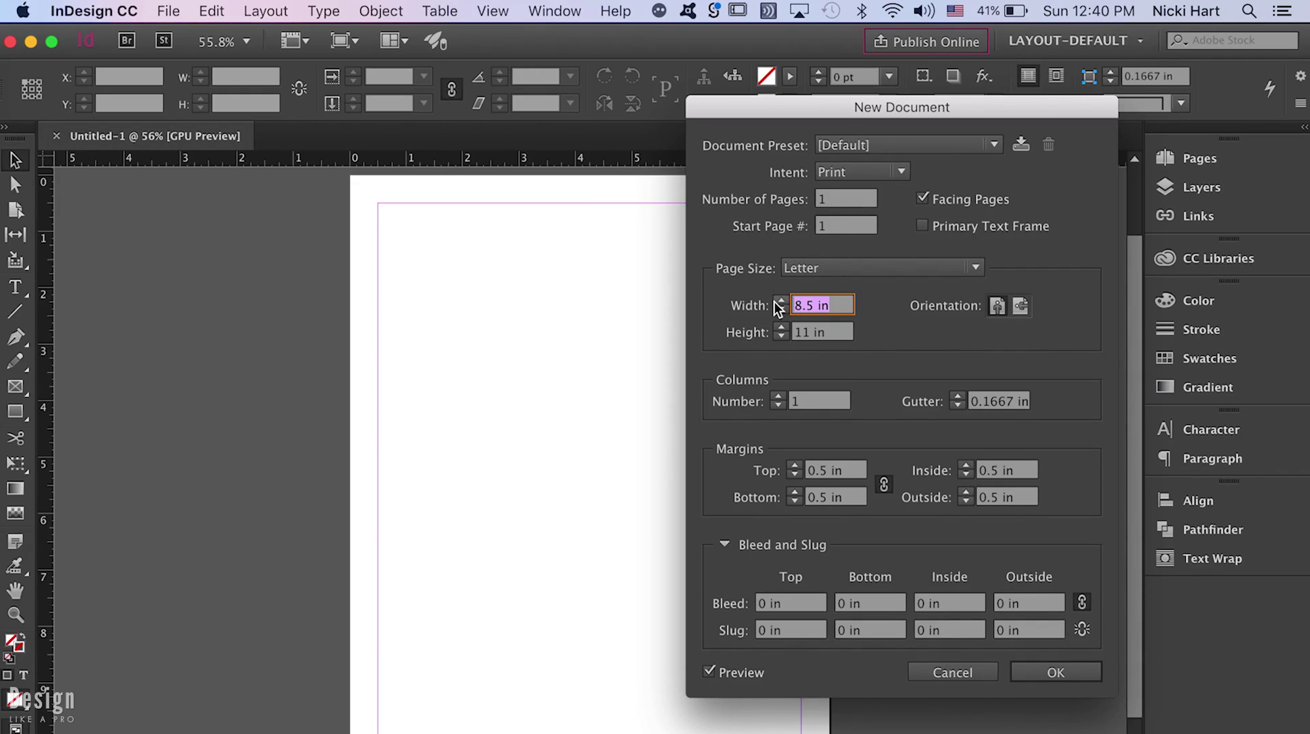
pyautogui.write('8.2677')
pyautogui.press('Tab')
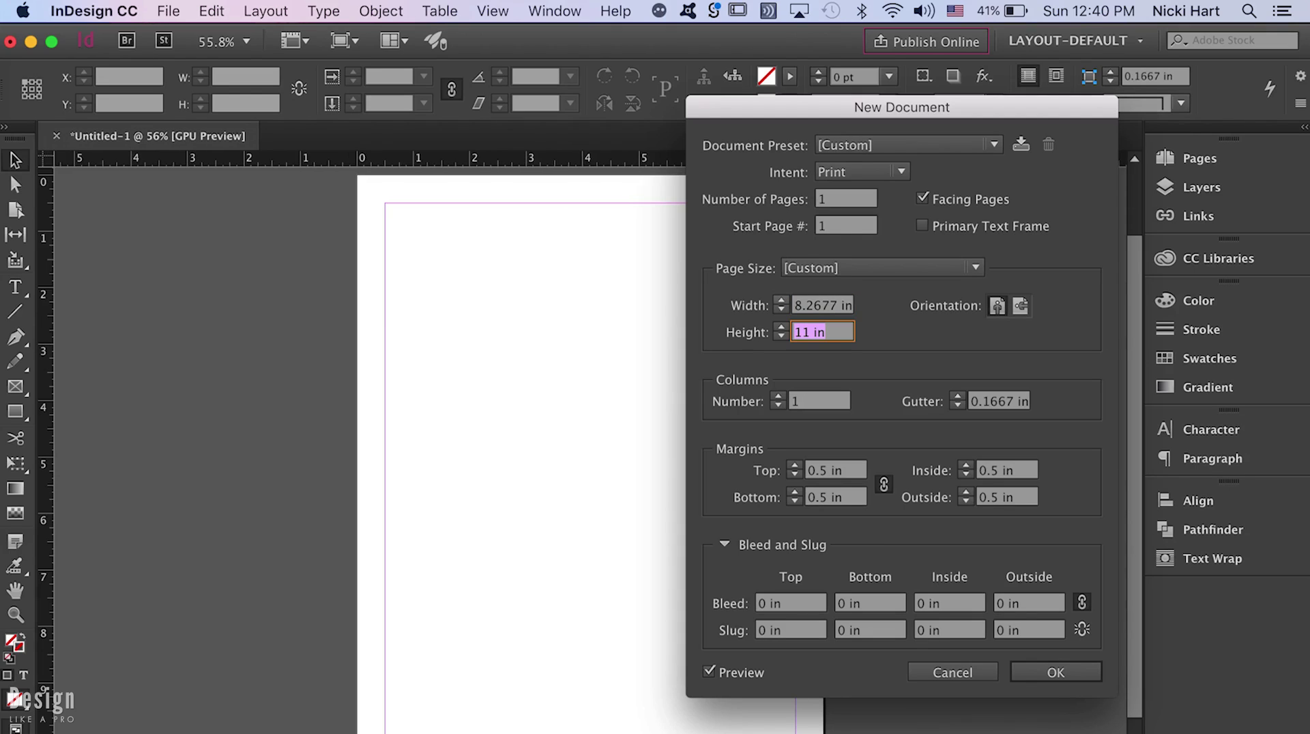
pyautogui.write('11.69')
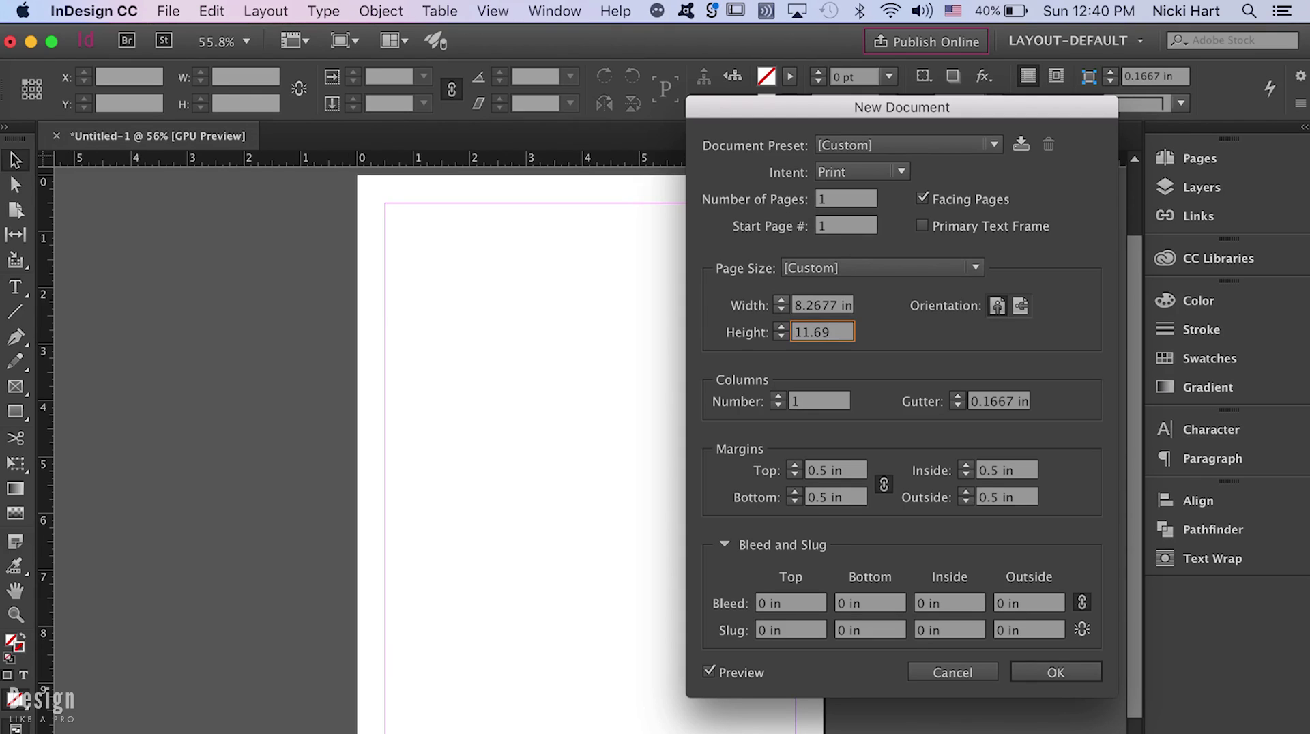
pyautogui.write('29')
# - Set the bleed to 0.125 in on all sides
pyautogui.click(798, 604)
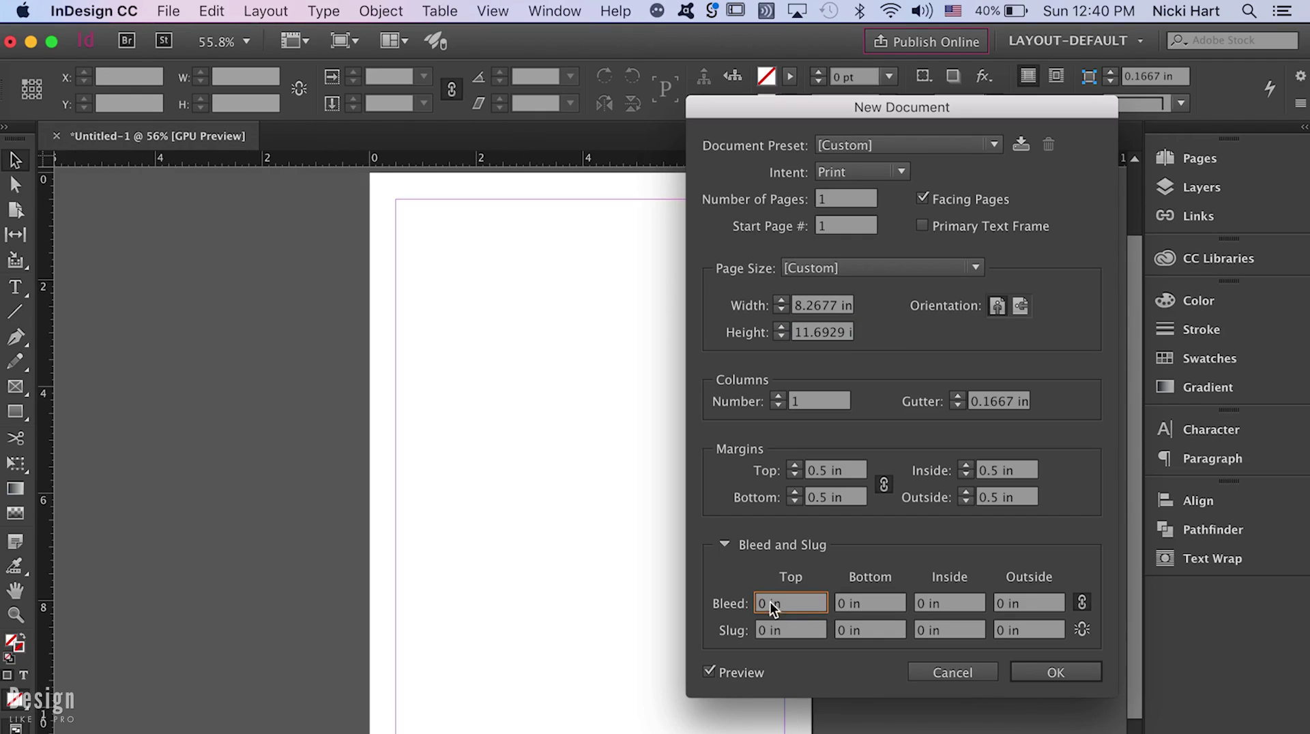
pyautogui.write('.125')
pyautogui.press('Tab')
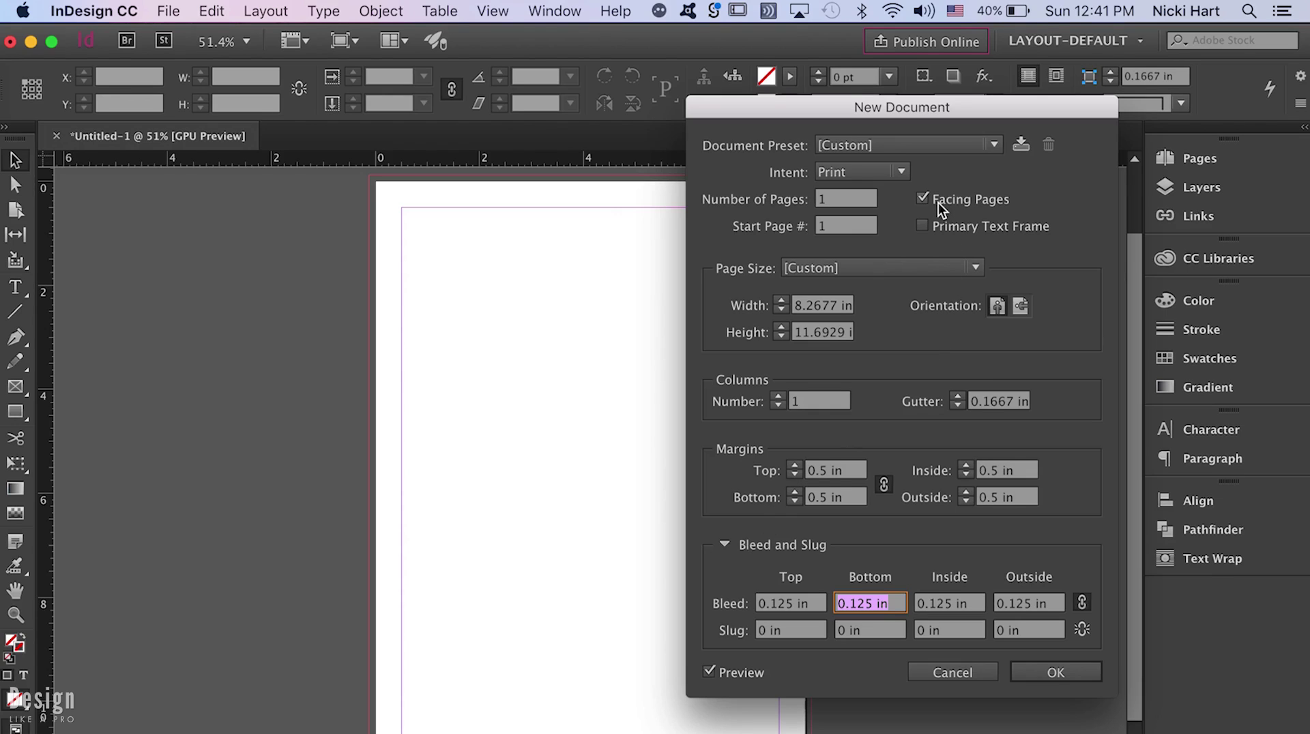
# - Set the number of pages to 4 and create the document
pyautogui.click(834, 207)
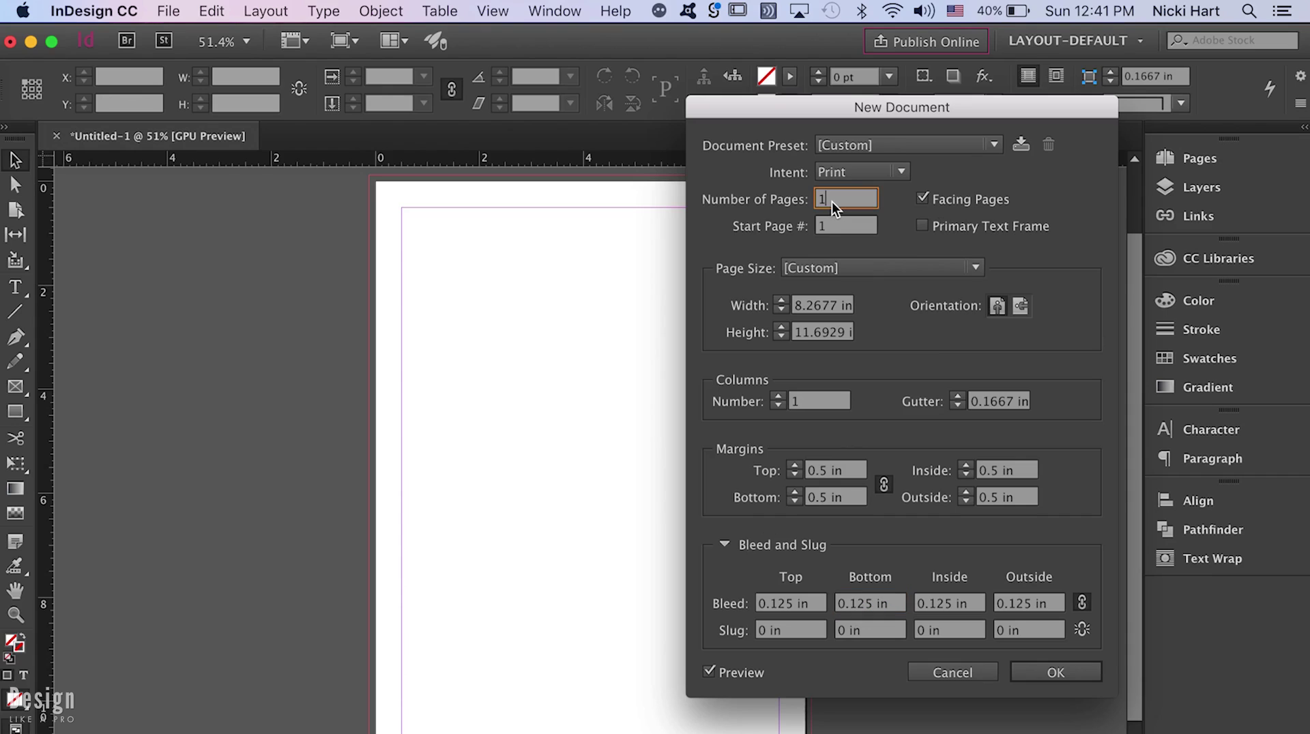
pyautogui.press('BackSpace')
pyautogui.write('4')
pyautogui.click(1056, 672)
# - Show the document's page thumbnails and add two new pages after page 1
pyautogui.click(1208, 159)
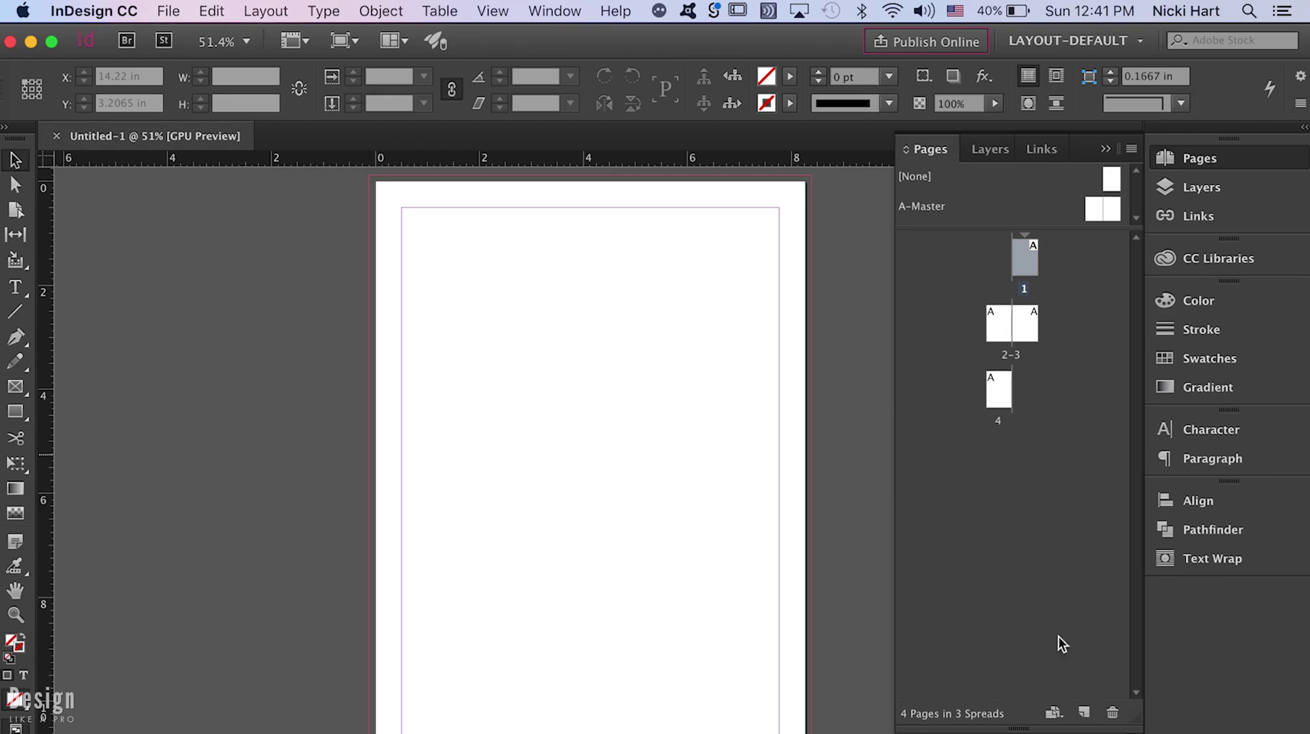
pyautogui.click(1083, 712)
pyautogui.click(1083, 711)
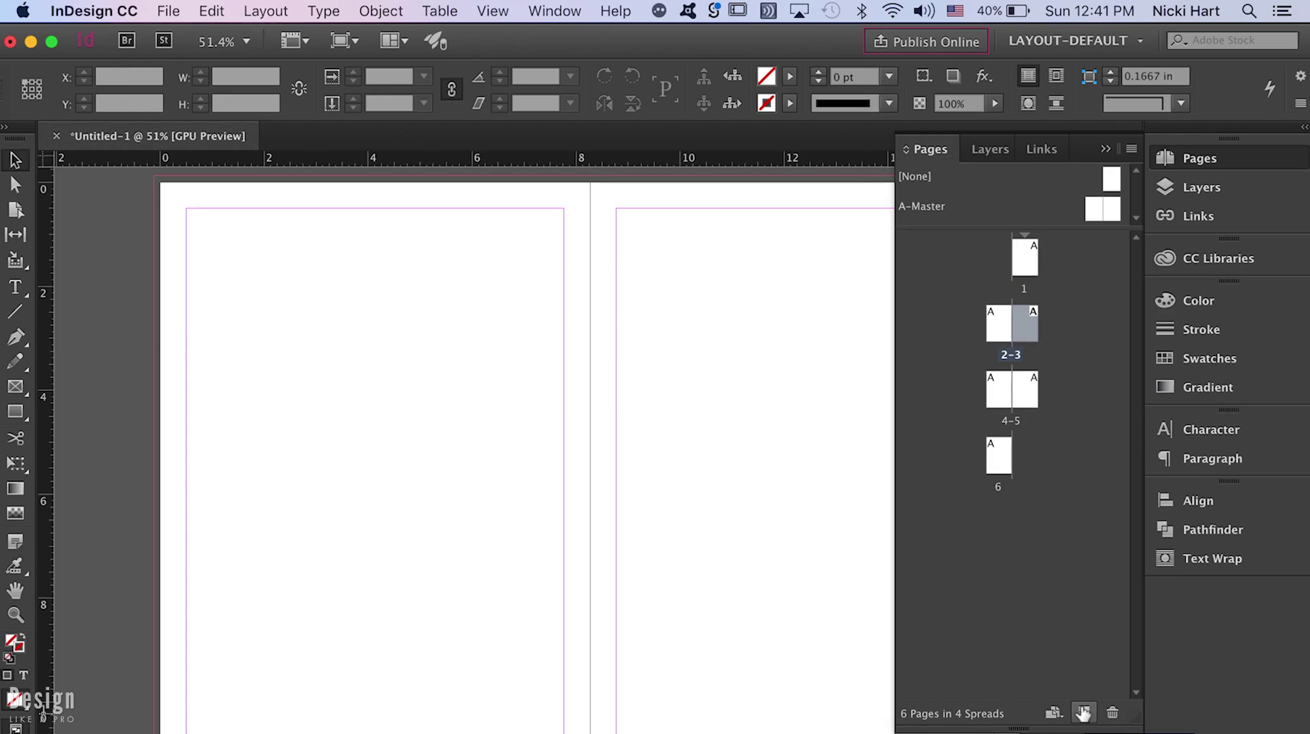
# - Delete three pages so only pages 1 to 3 remain, and add two new pages after them
pyautogui.click(1109, 711)
pyautogui.click(1109, 711)
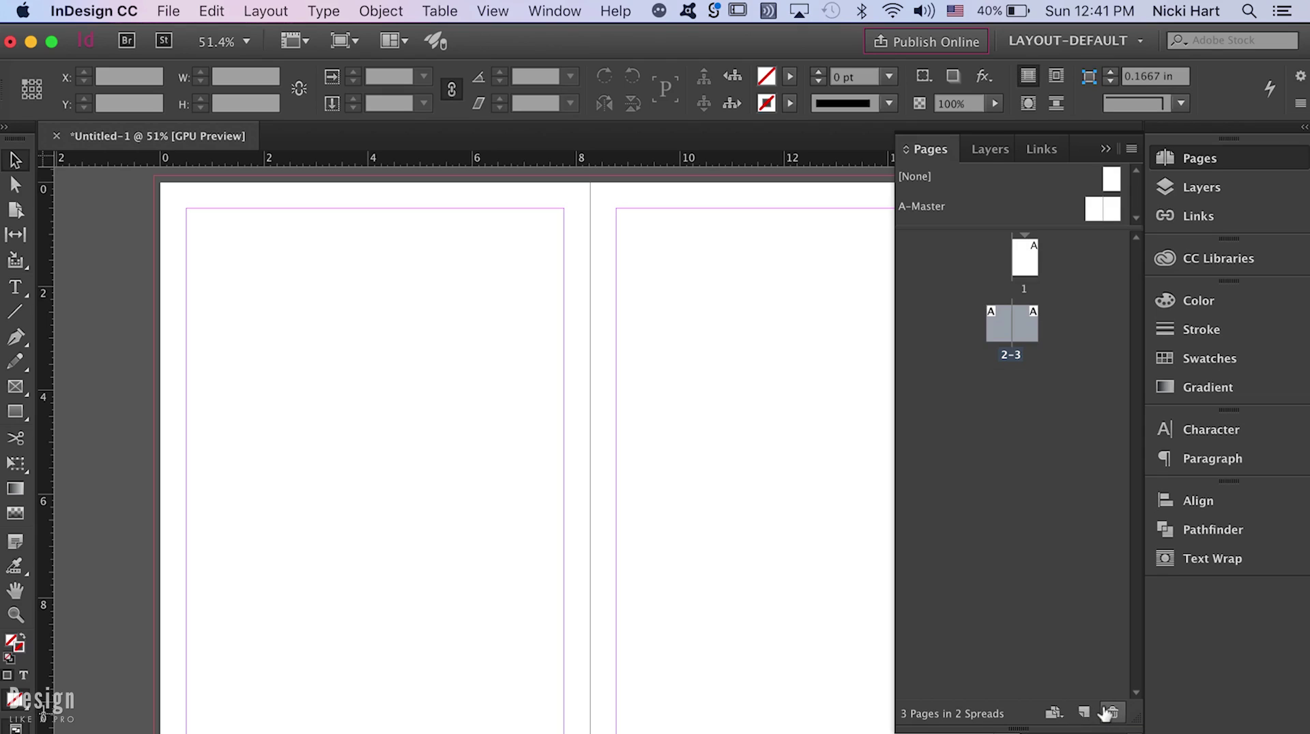
pyautogui.click(1084, 712)
pyautogui.click(1083, 711)
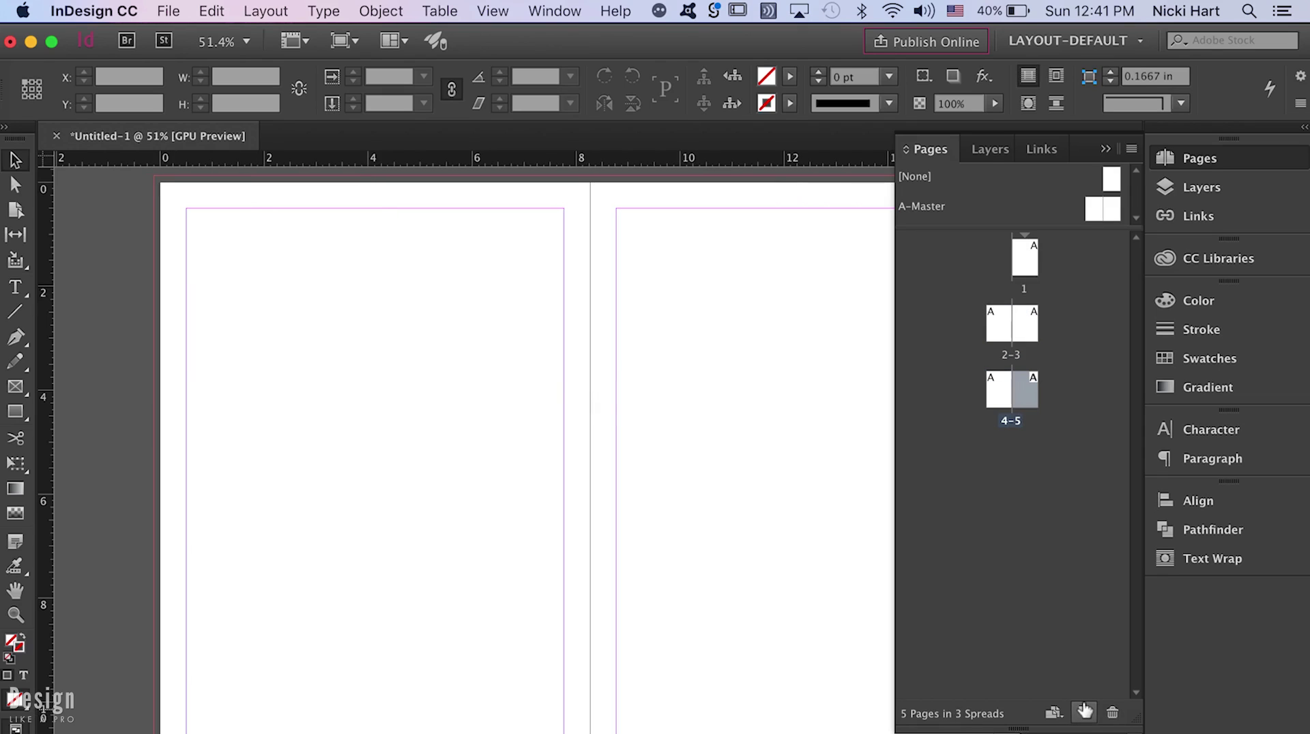
# - Open the A-Master spread for editing and enlarge the masters section above the page thumbnails
pyautogui.click(1024, 258)
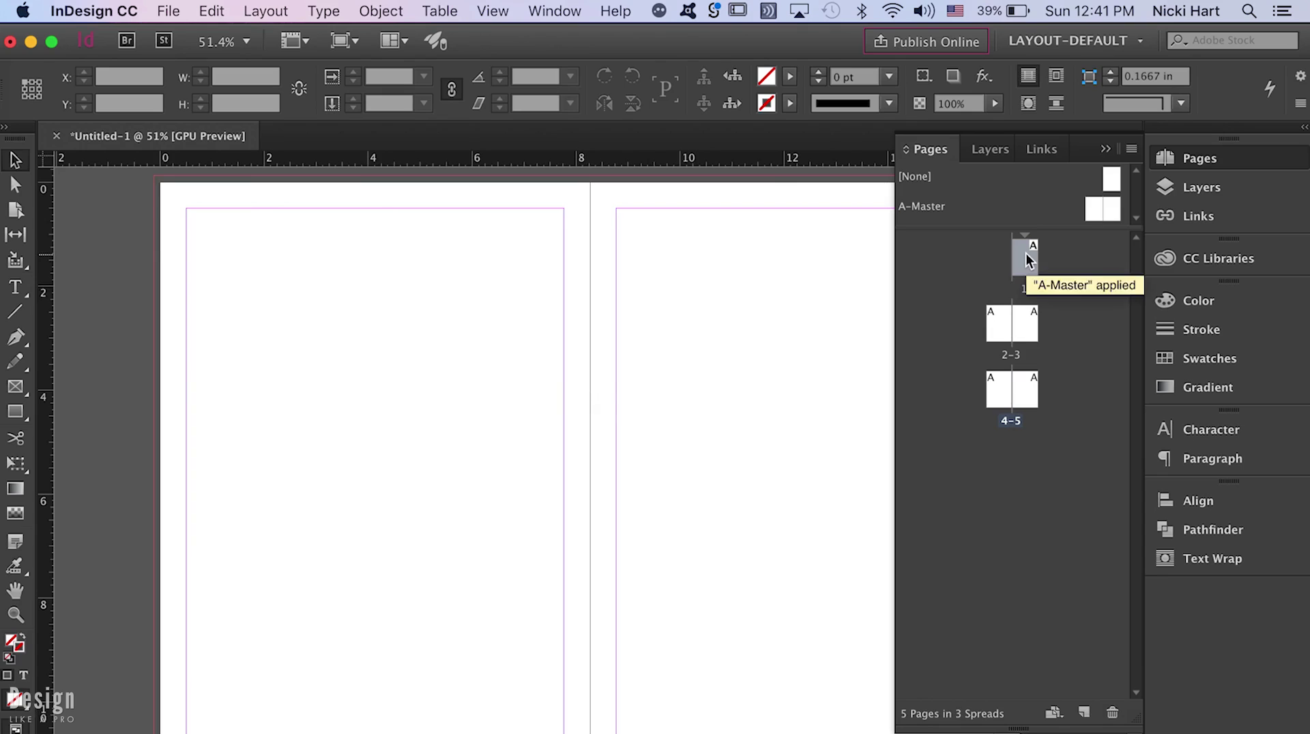
pyautogui.click(998, 329)
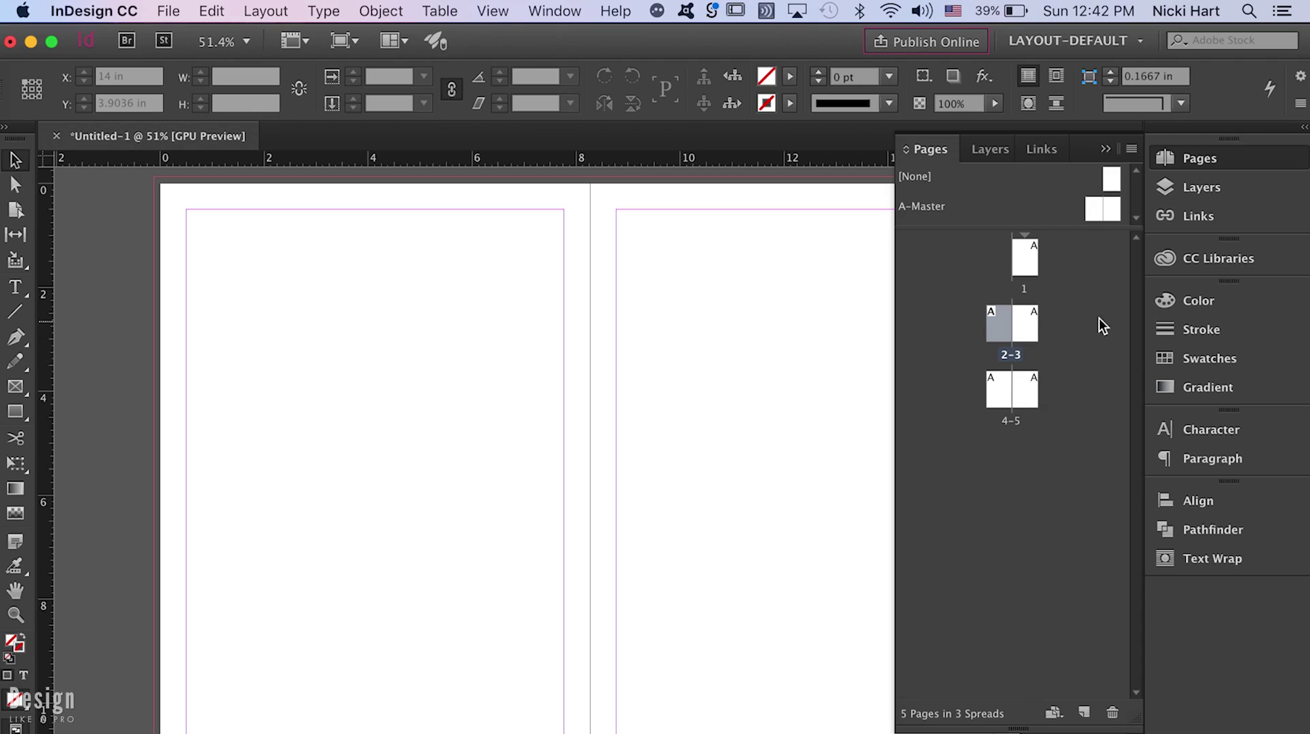
pyautogui.doubleClick(1096, 216)
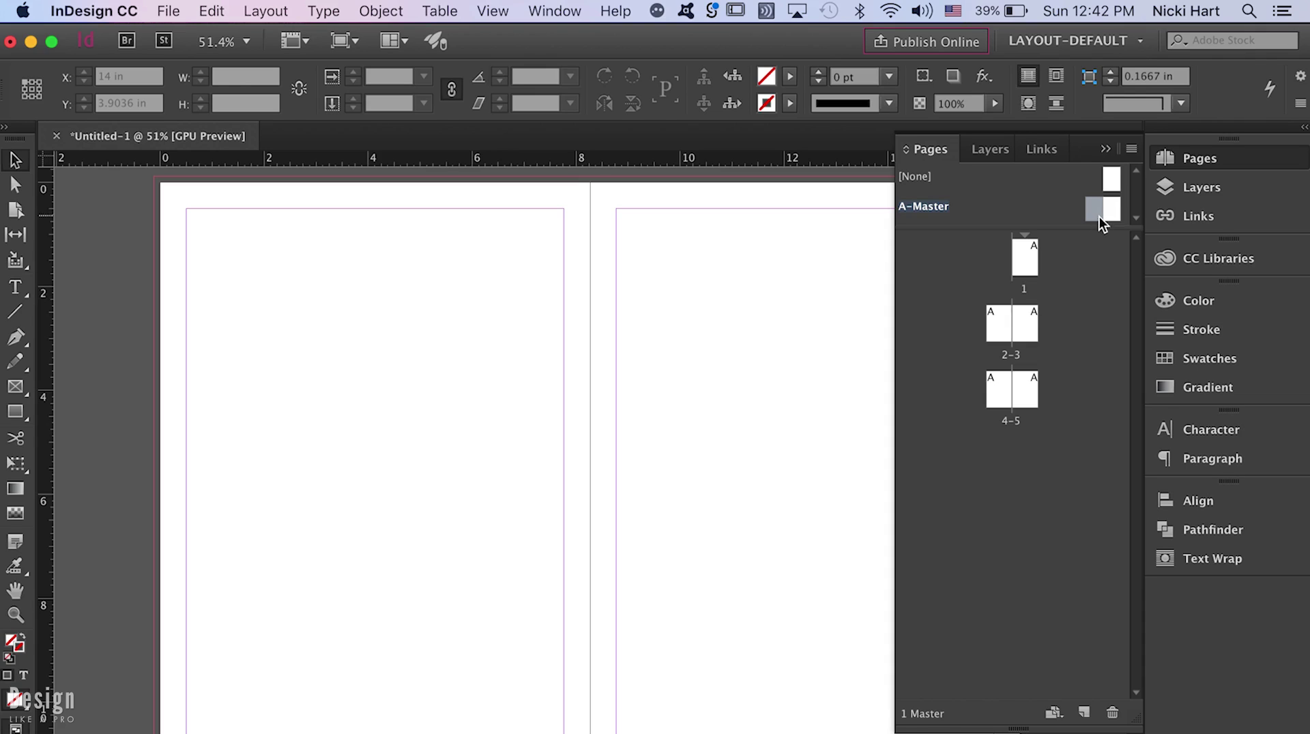
pyautogui.moveTo(1097, 232); pyautogui.dragTo(1098, 271)
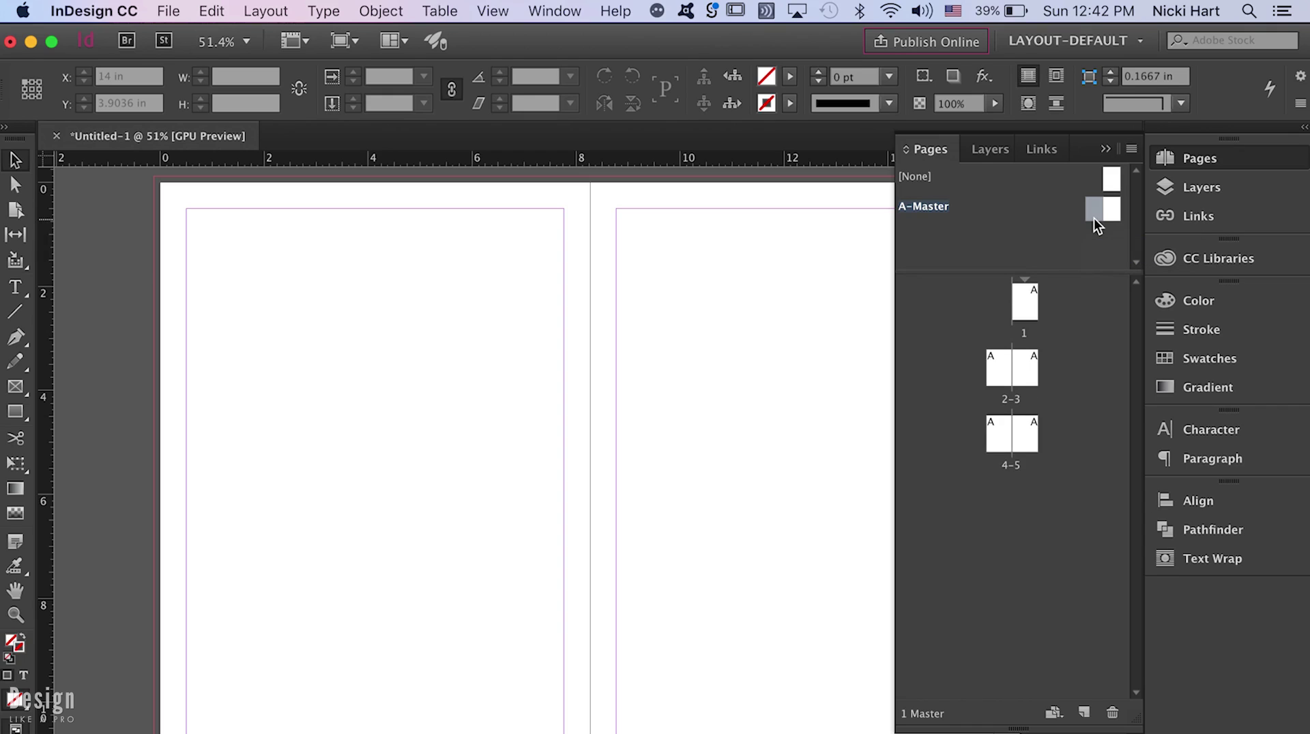
pyautogui.click(1105, 149)
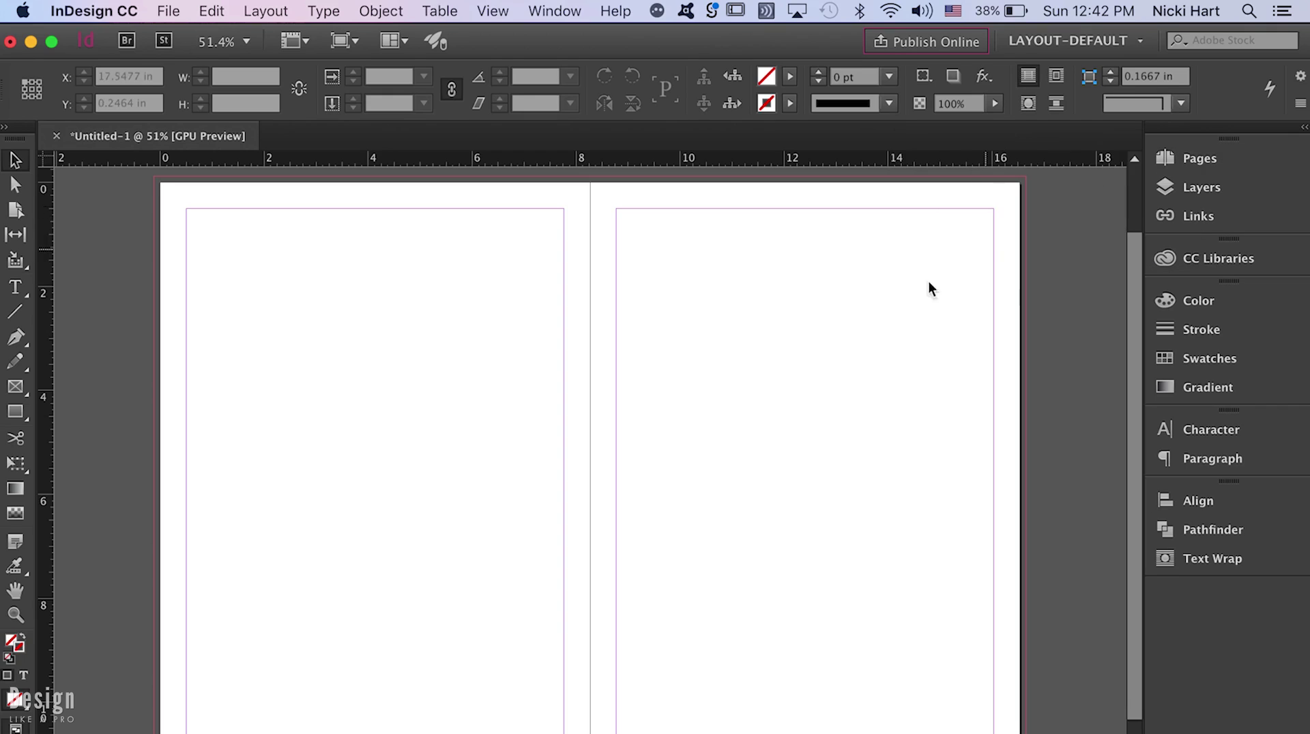
pyautogui.click(1201, 168)
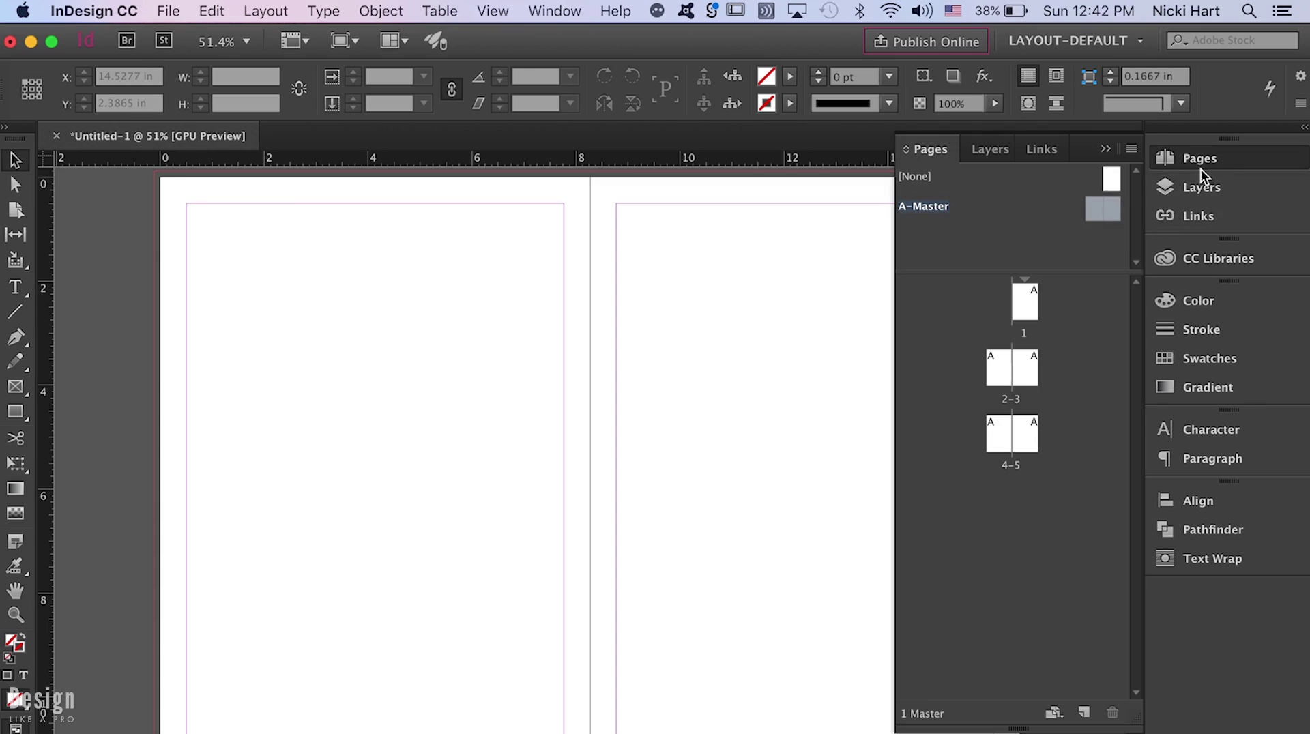
pyautogui.doubleClick(1103, 200)
pyautogui.click(1105, 150)
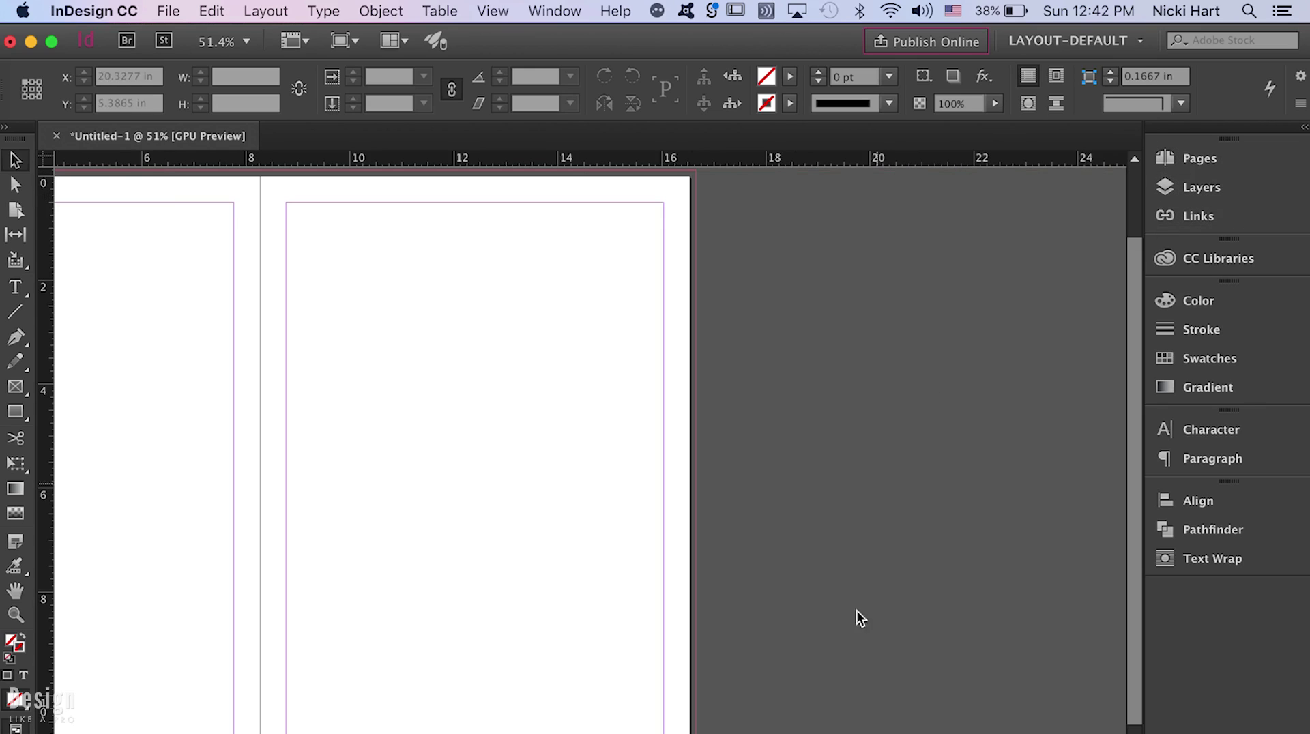
# - Draw a rectangle about 2.01 by 0.36 in from the left bleed edge, near the bottom of the left master page
pyautogui.press('h')
pyautogui.moveTo(474, 547); pyautogui.dragTo(839, 488)
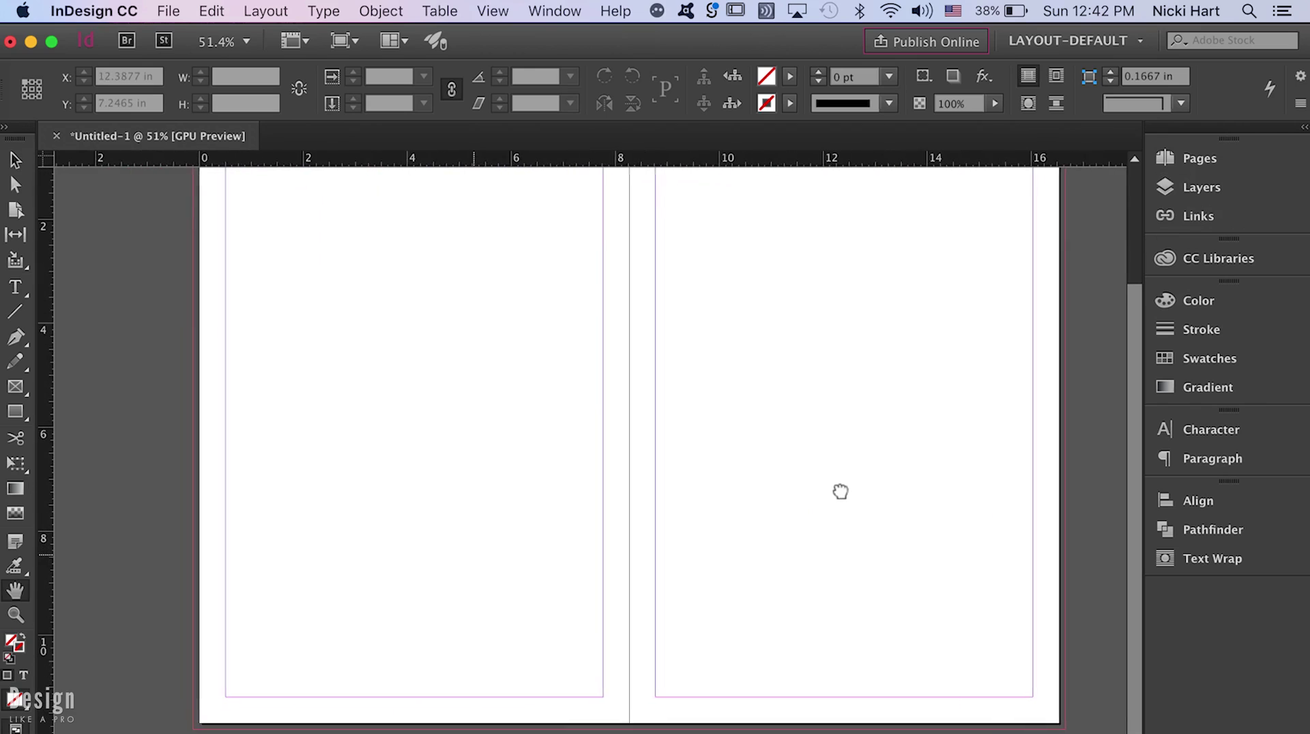
pyautogui.press('super+1')
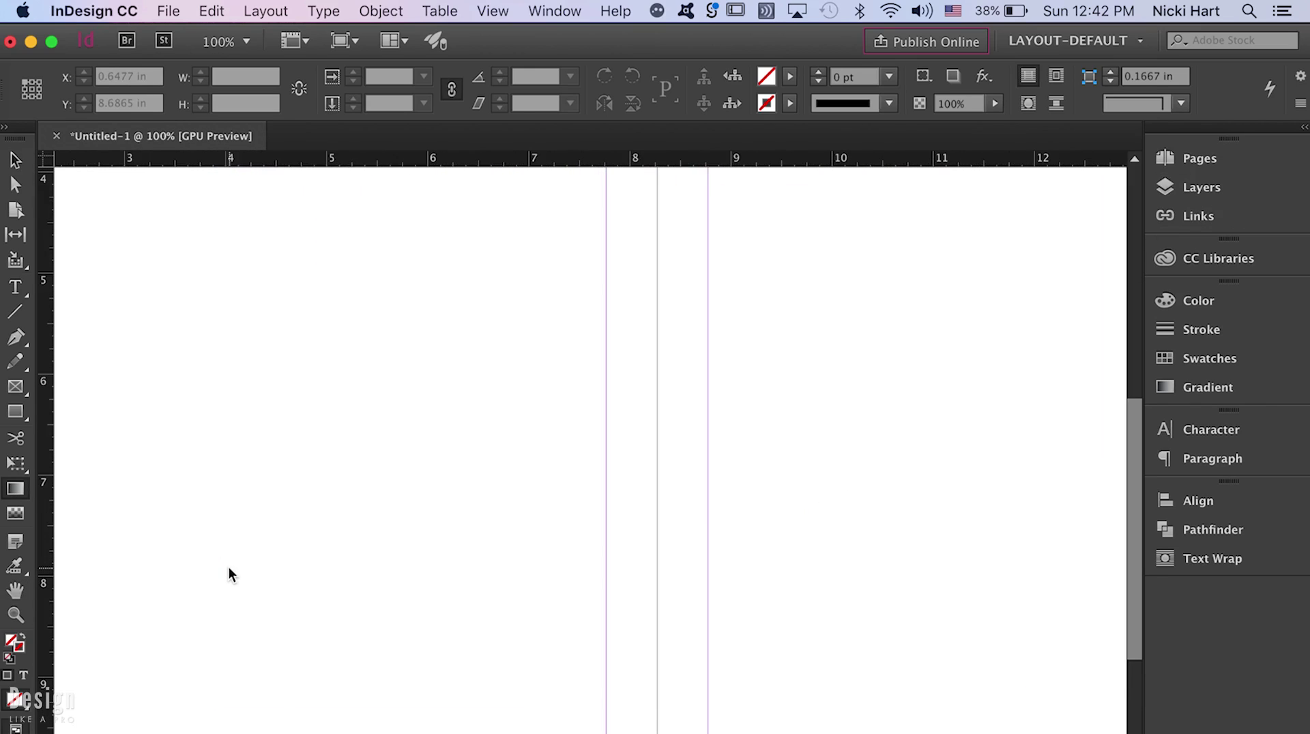
pyautogui.press('space')
pyautogui.moveTo(225, 575); pyautogui.dragTo(556, 365)
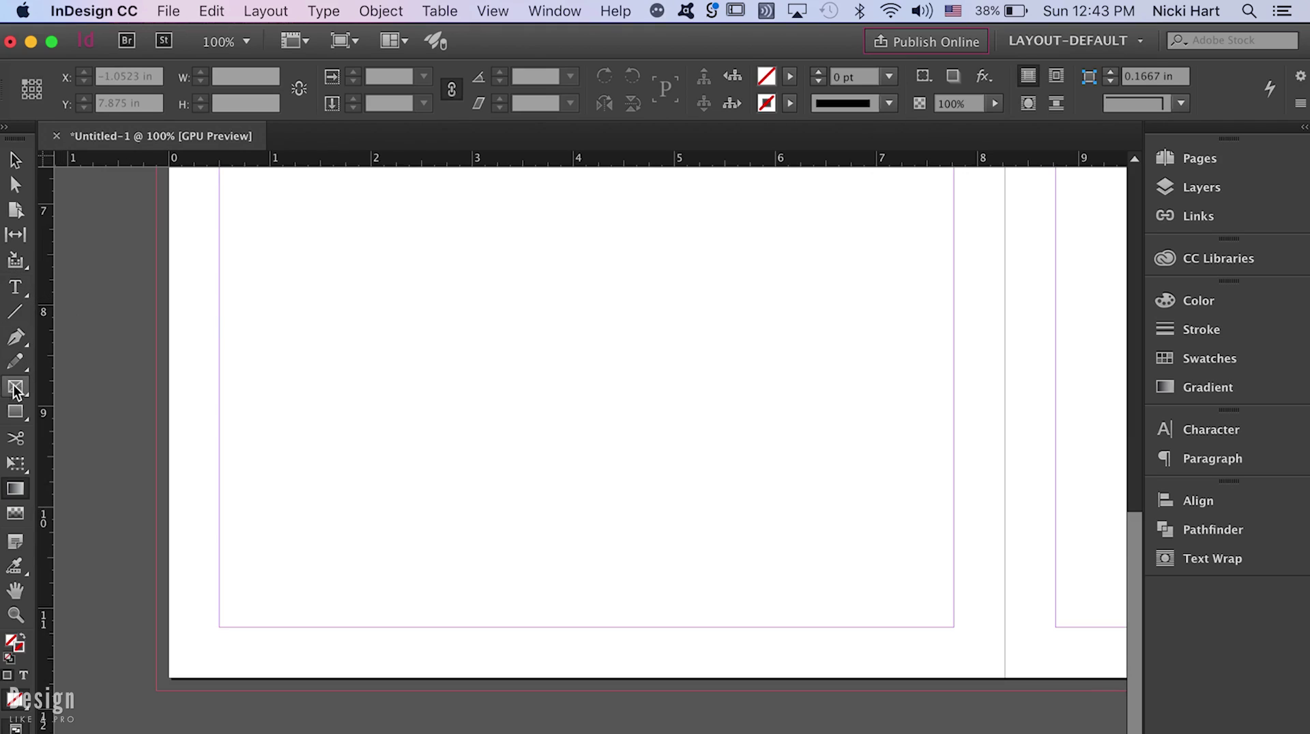
pyautogui.click(15, 412)
pyautogui.moveTo(154, 583); pyautogui.dragTo(359, 621)
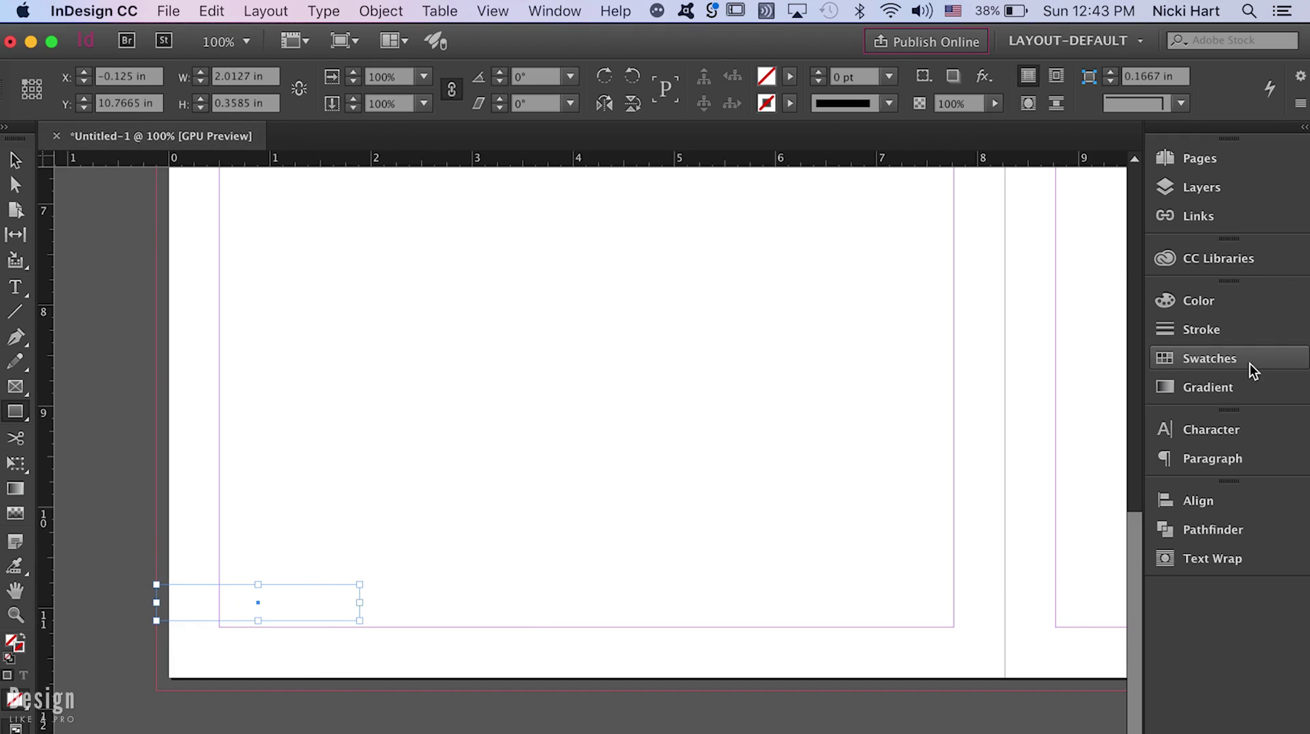
# - Create a CMYK process swatch C=0 M=0 Y=0 K=62 and use it as the rectangle's fill with no stroke
pyautogui.click(1210, 359)
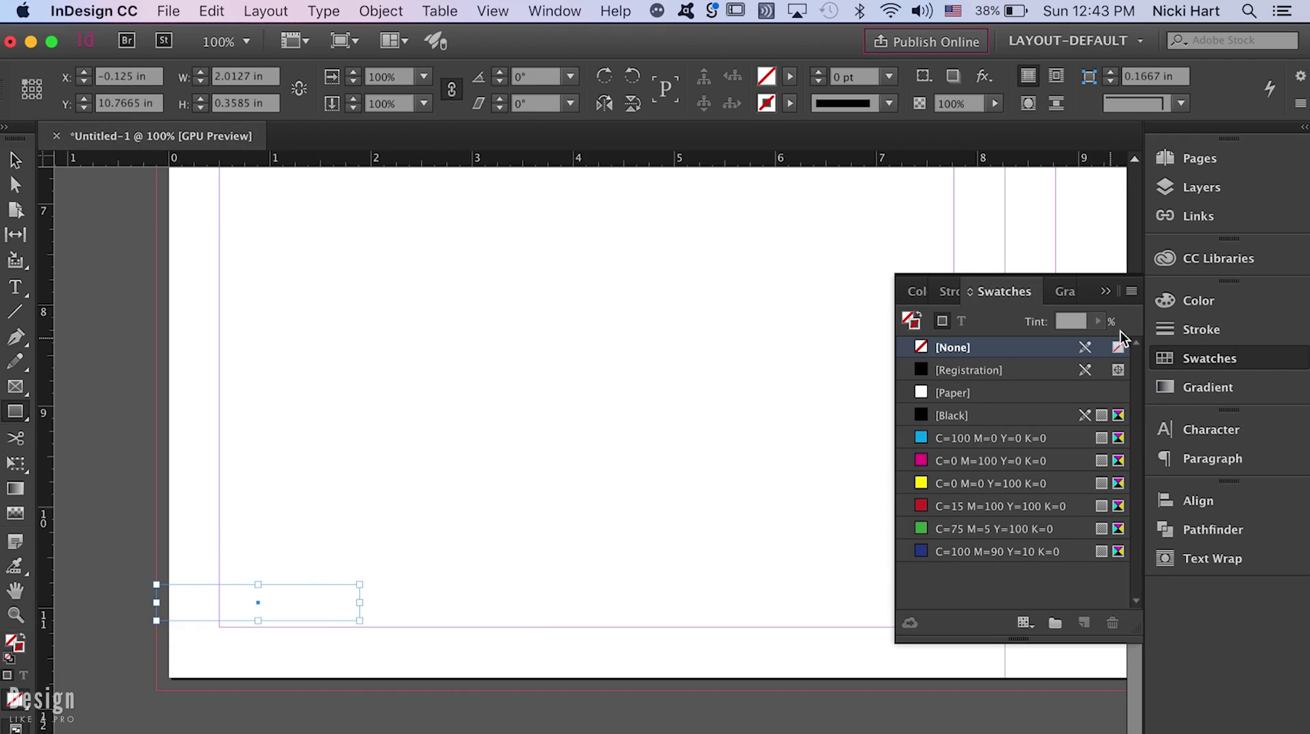
pyautogui.click(1132, 293)
pyautogui.click(1102, 270)
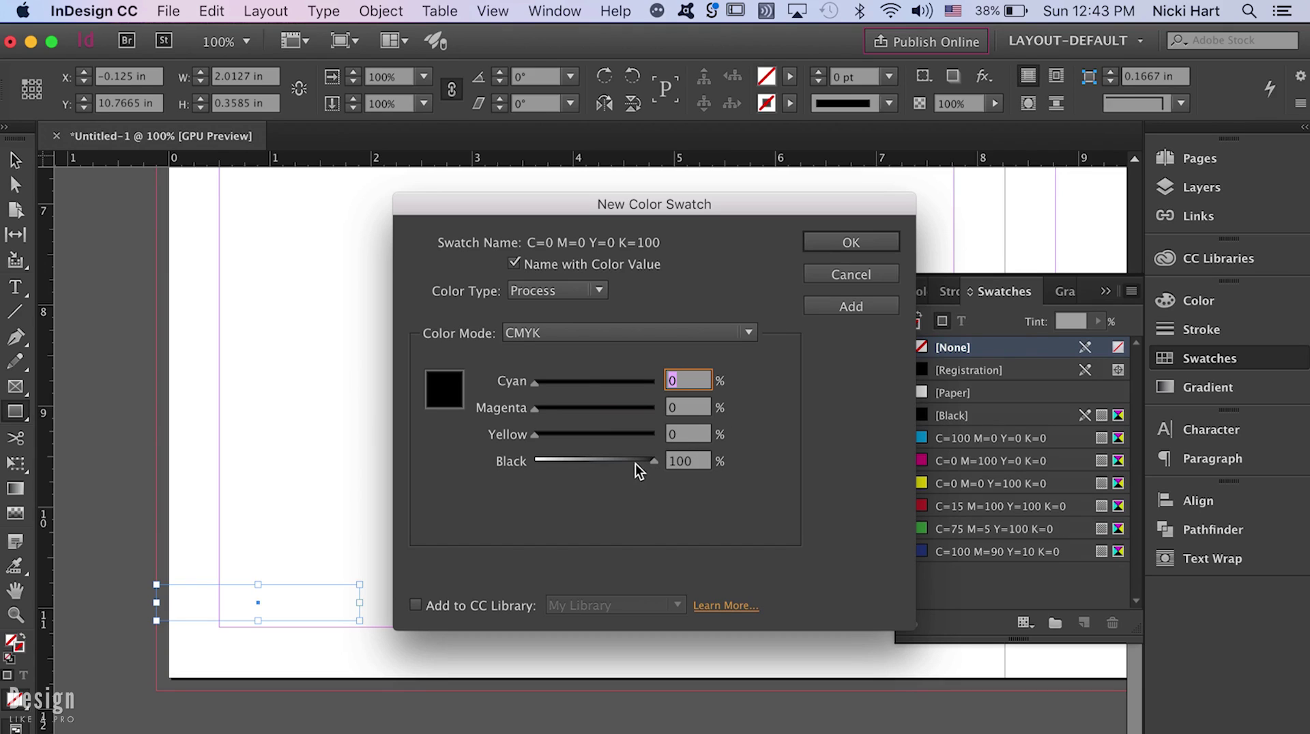
pyautogui.doubleClick(673, 468)
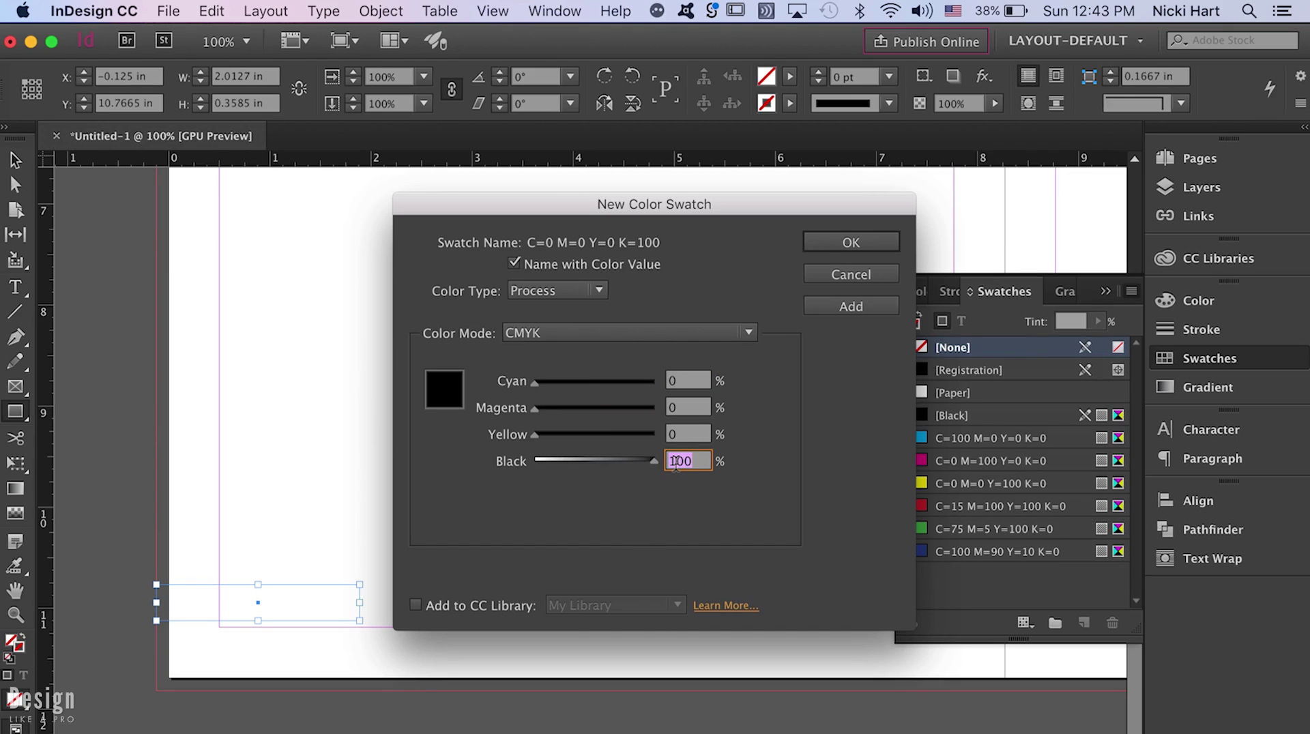
pyautogui.write('62')
pyautogui.press('Tab')
pyautogui.click(827, 308)
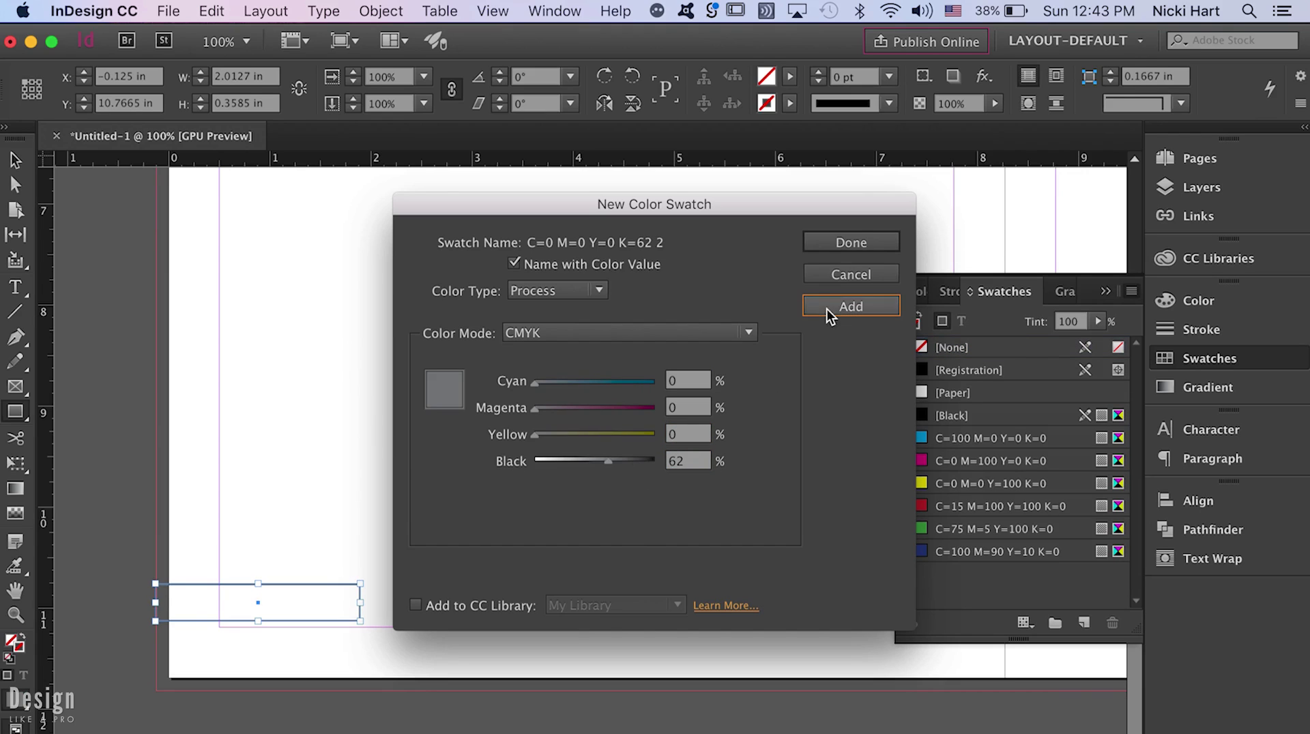
pyautogui.click(831, 243)
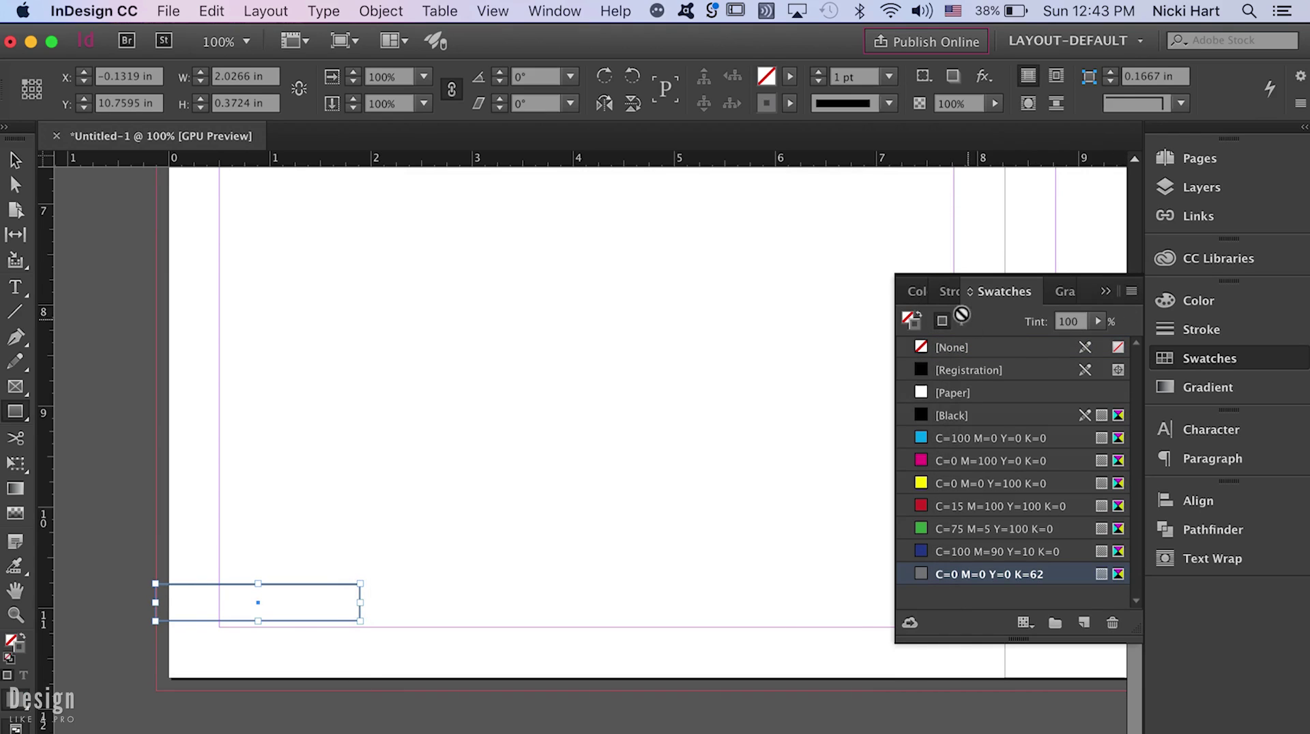
pyautogui.click(921, 318)
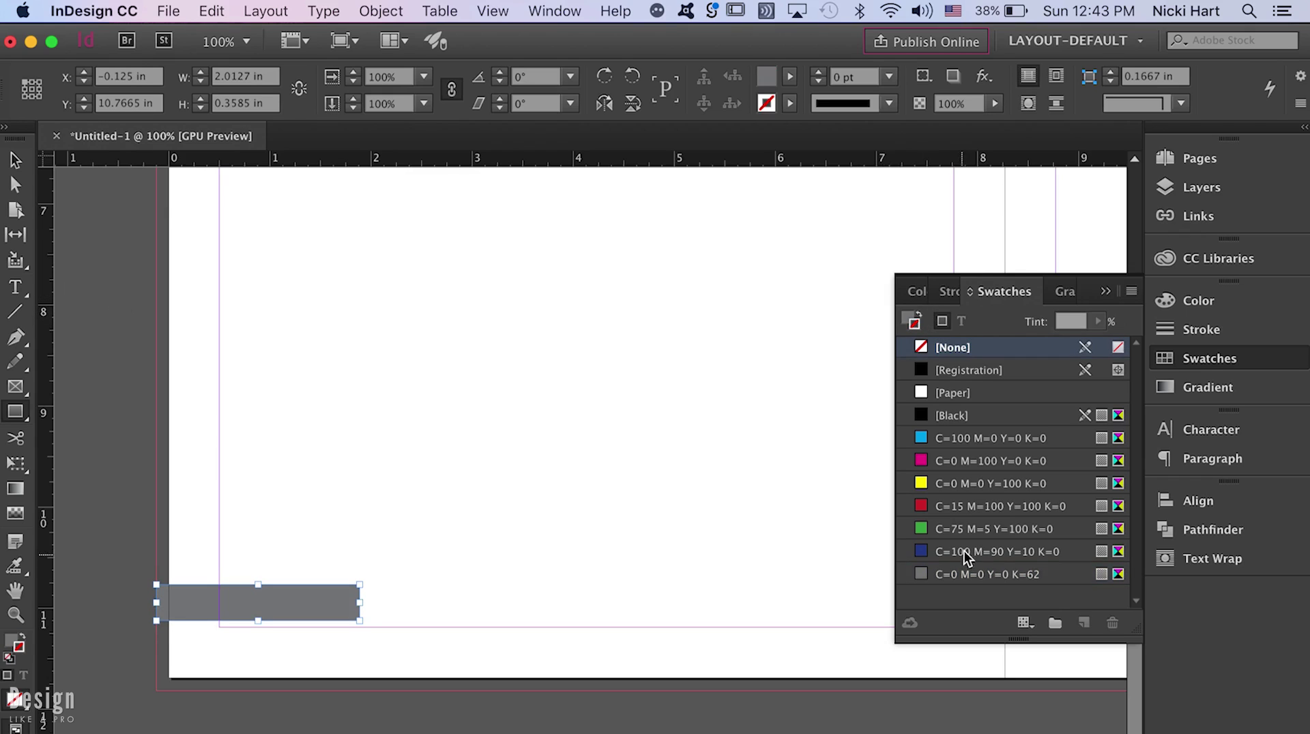
# - Lighten the K=62 grey swatch to C=0 M=0 Y=0 K=21 with the preview on, and deselect the rectangle
pyautogui.doubleClick(960, 574)
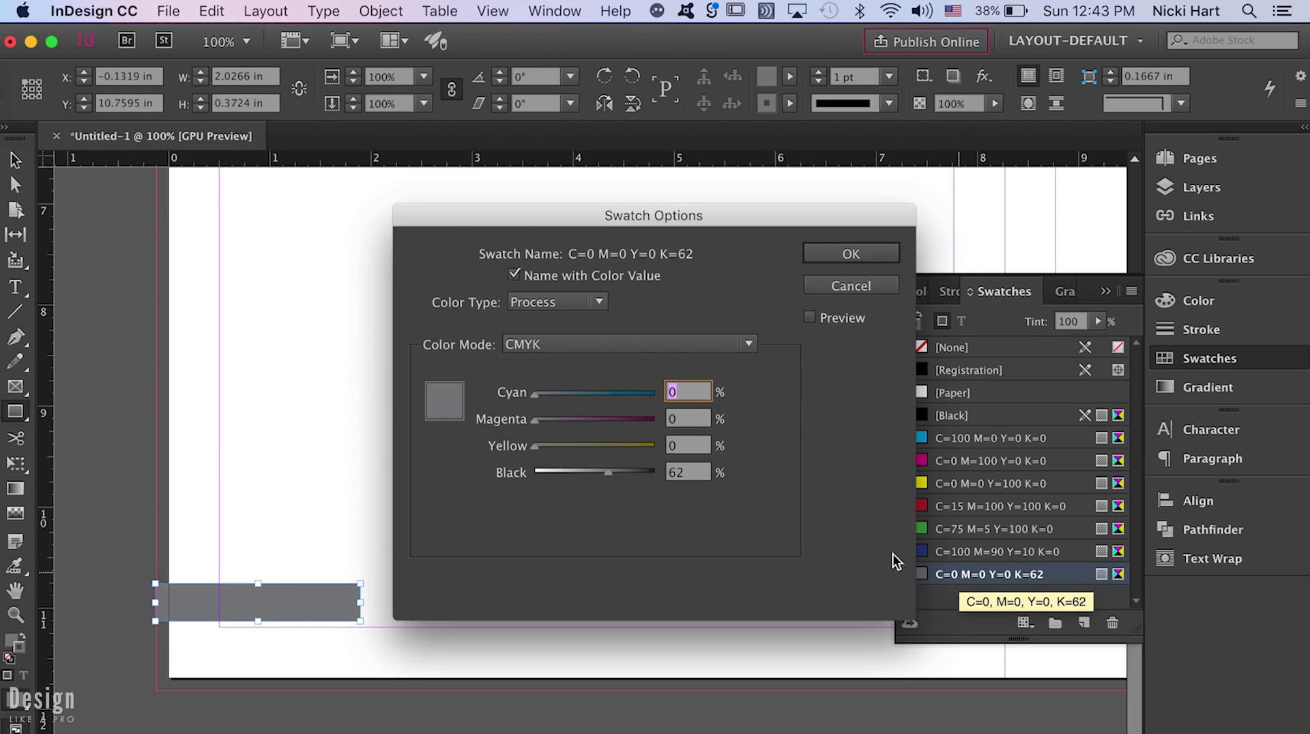
pyautogui.click(591, 472)
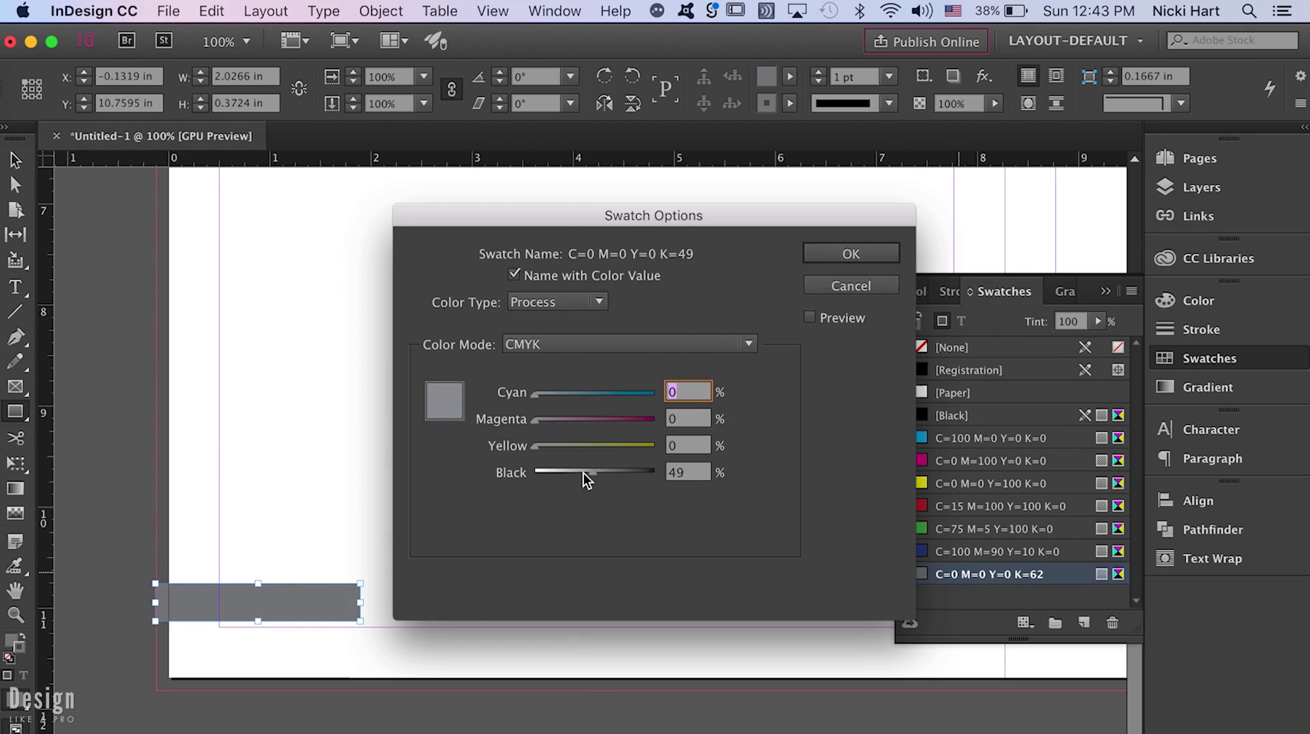
pyautogui.click(584, 473)
pyautogui.click(809, 318)
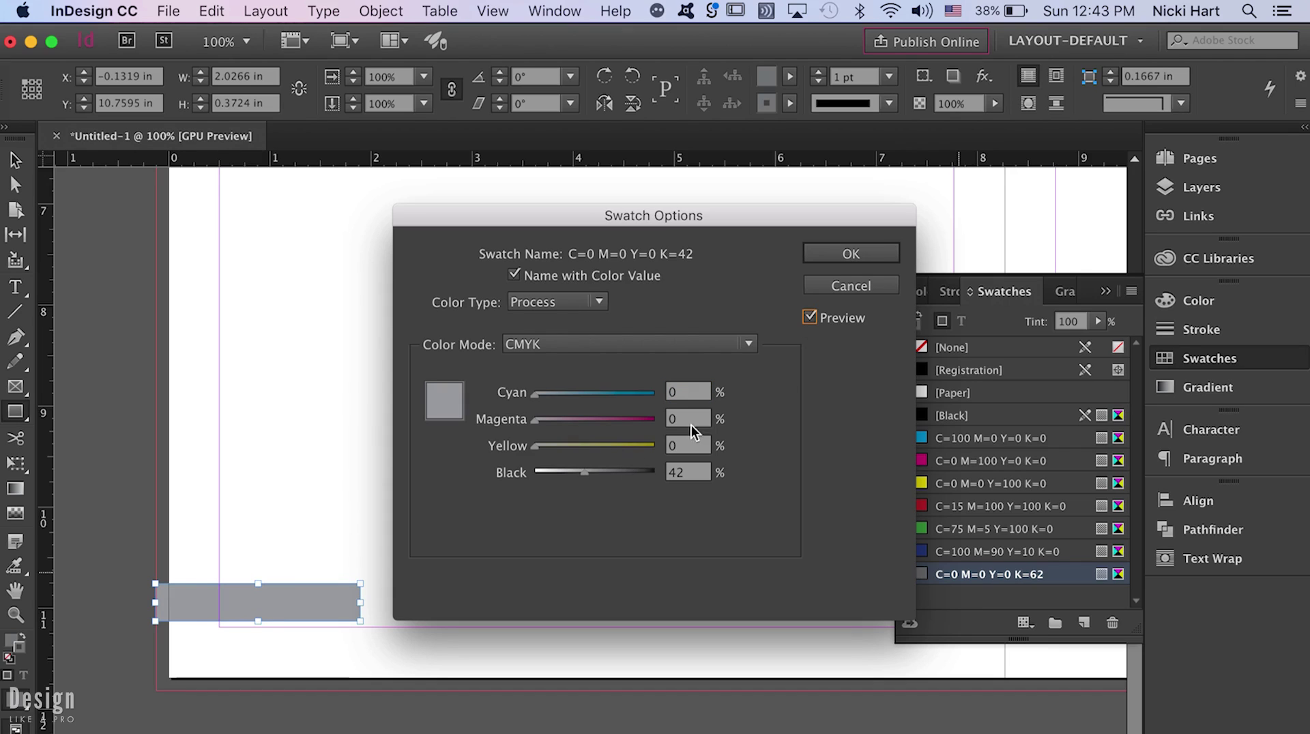
pyautogui.click(571, 473)
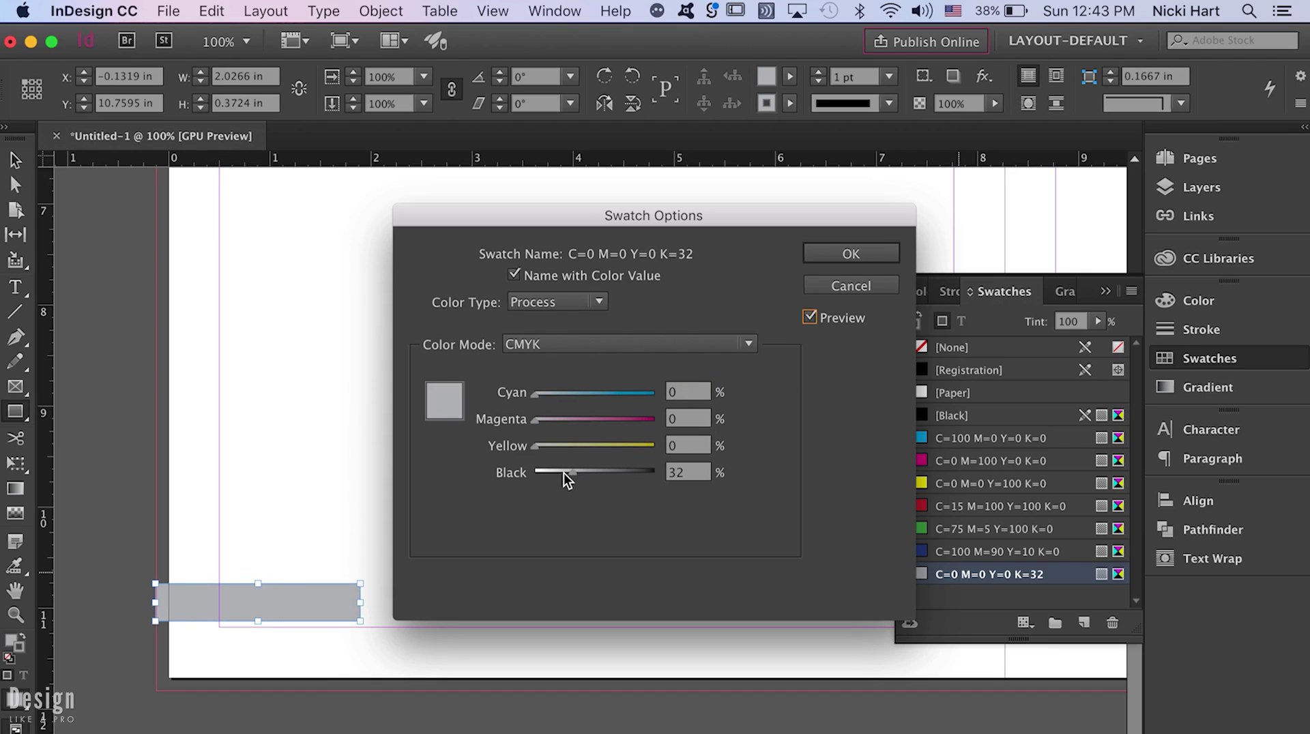
pyautogui.click(559, 471)
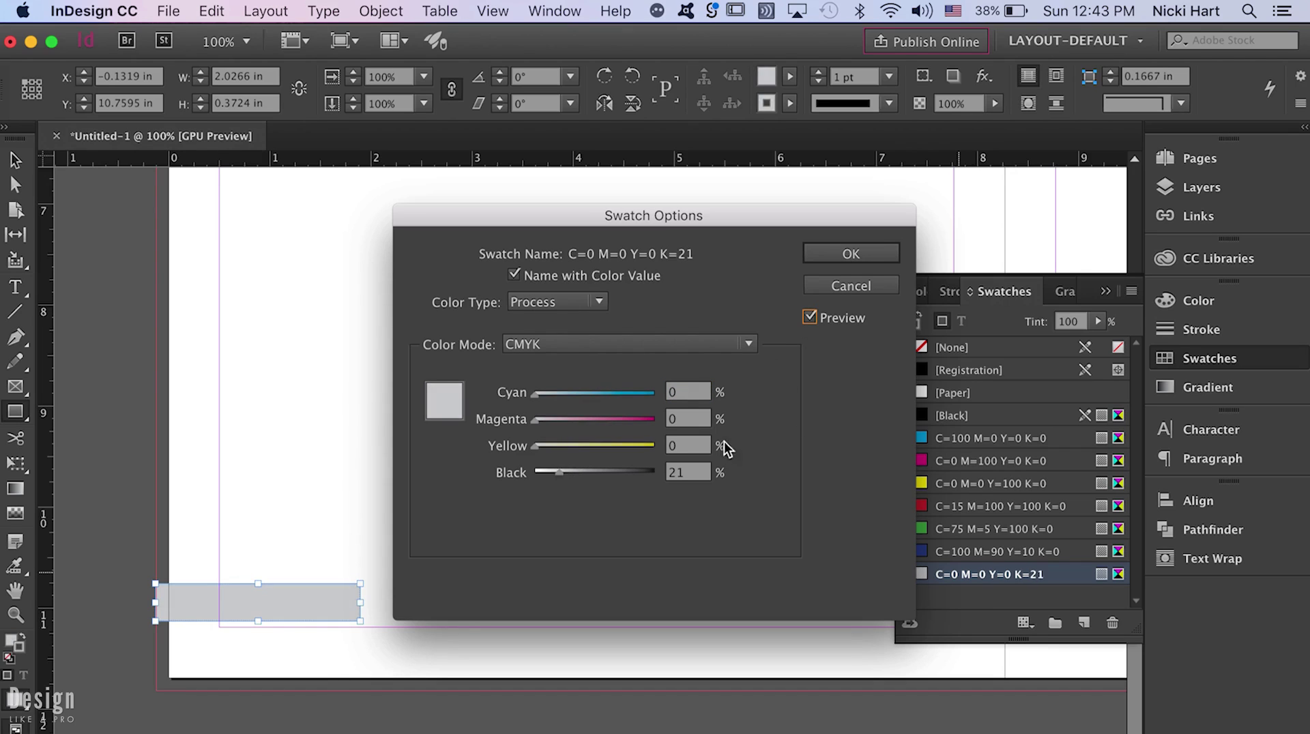
pyautogui.click(853, 258)
pyautogui.click(15, 159)
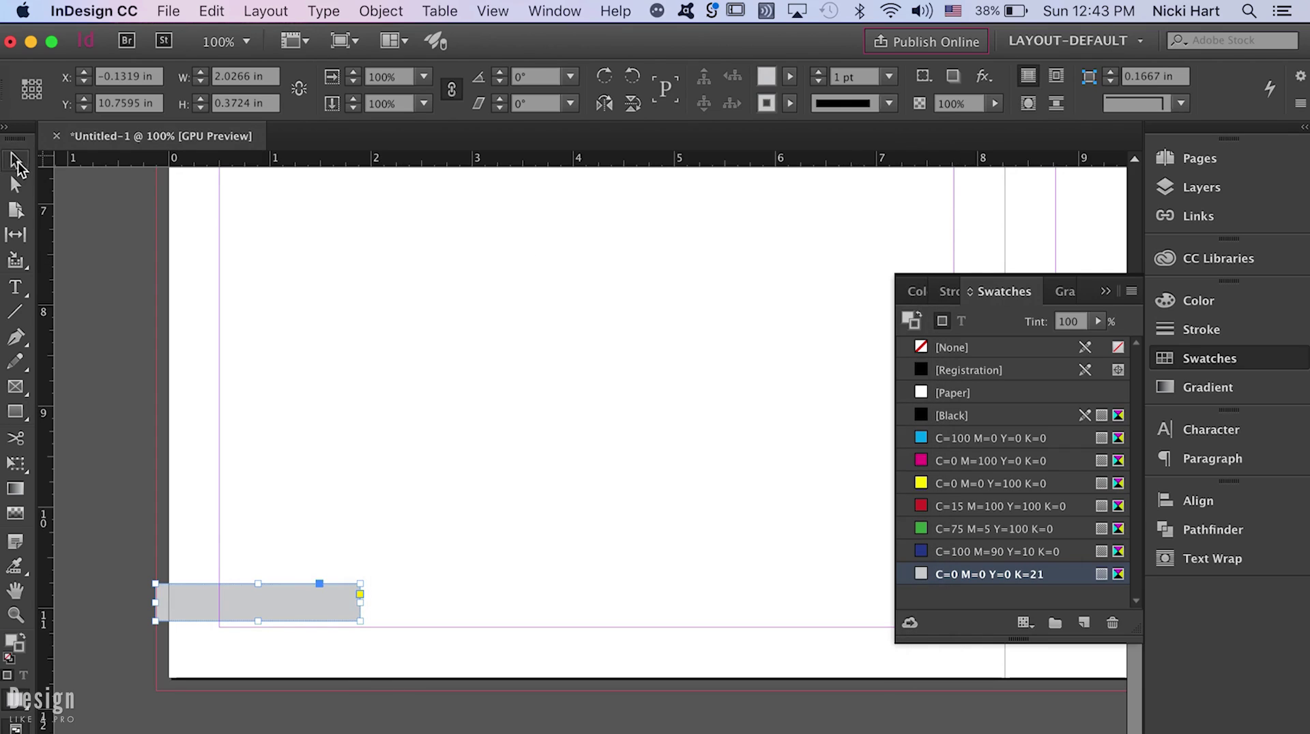
pyautogui.click(517, 520)
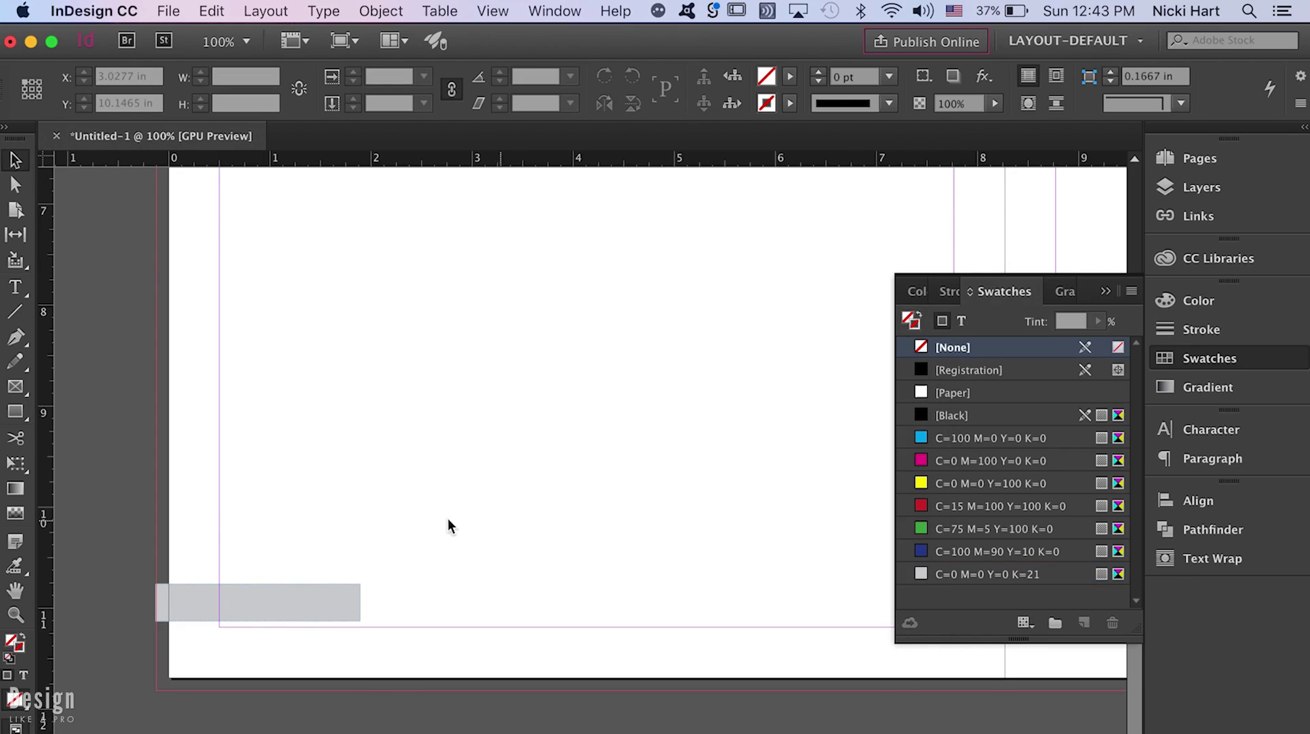
# - Draw a text frame about 1.84 by 1.36 in above the grey rectangle and insert a Current Page Number marker
pyautogui.press('t')
pyautogui.moveTo(342, 395); pyautogui.dragTo(527, 534)
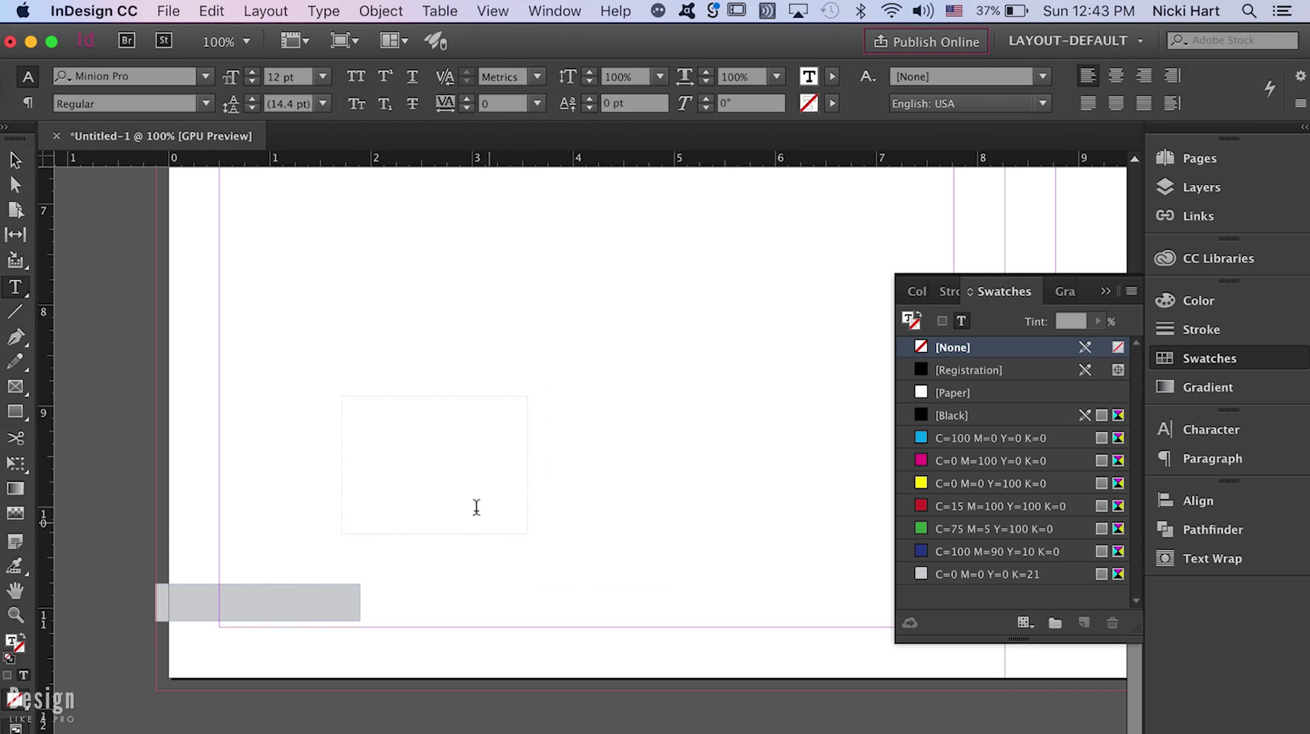
pyautogui.rightClick(438, 430)
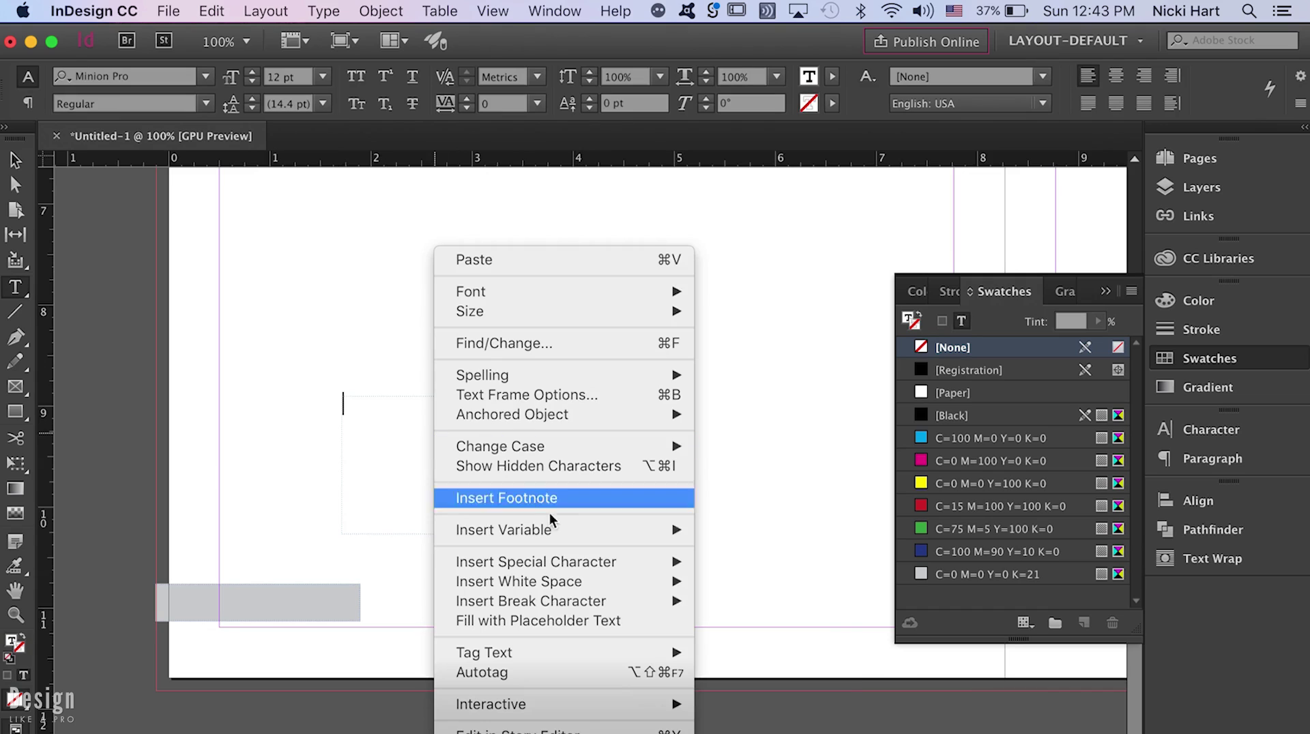
pyautogui.moveTo(579, 555)
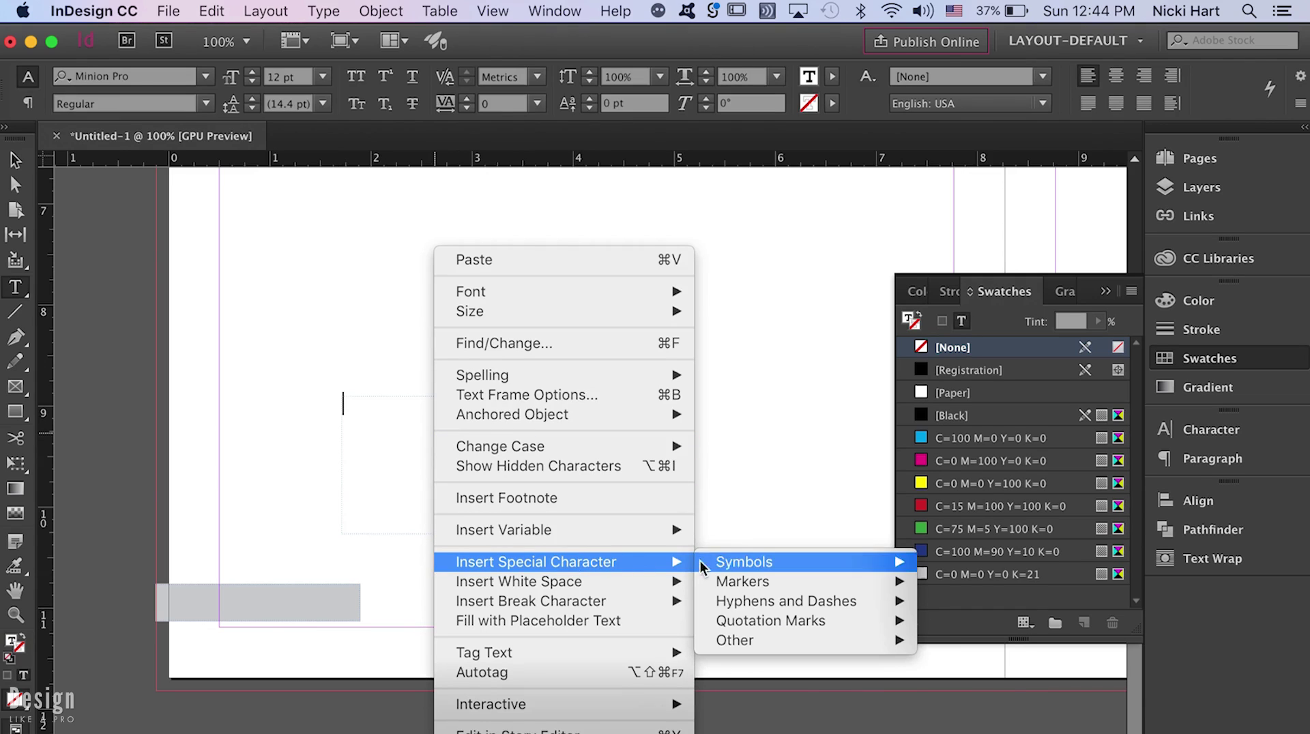
pyautogui.moveTo(730, 581)
pyautogui.click(963, 581)
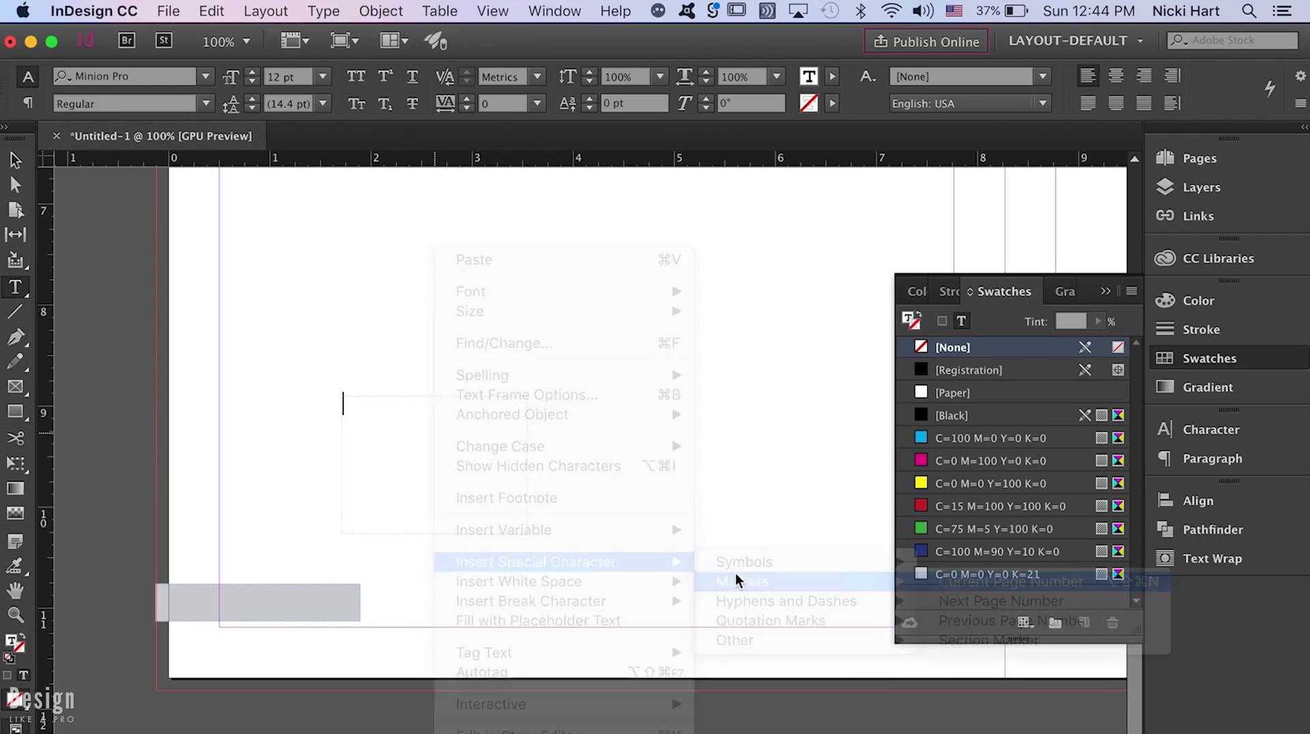
# - Format the page number marker in Sansation Regular at 10 pt
pyautogui.doubleClick(349, 403)
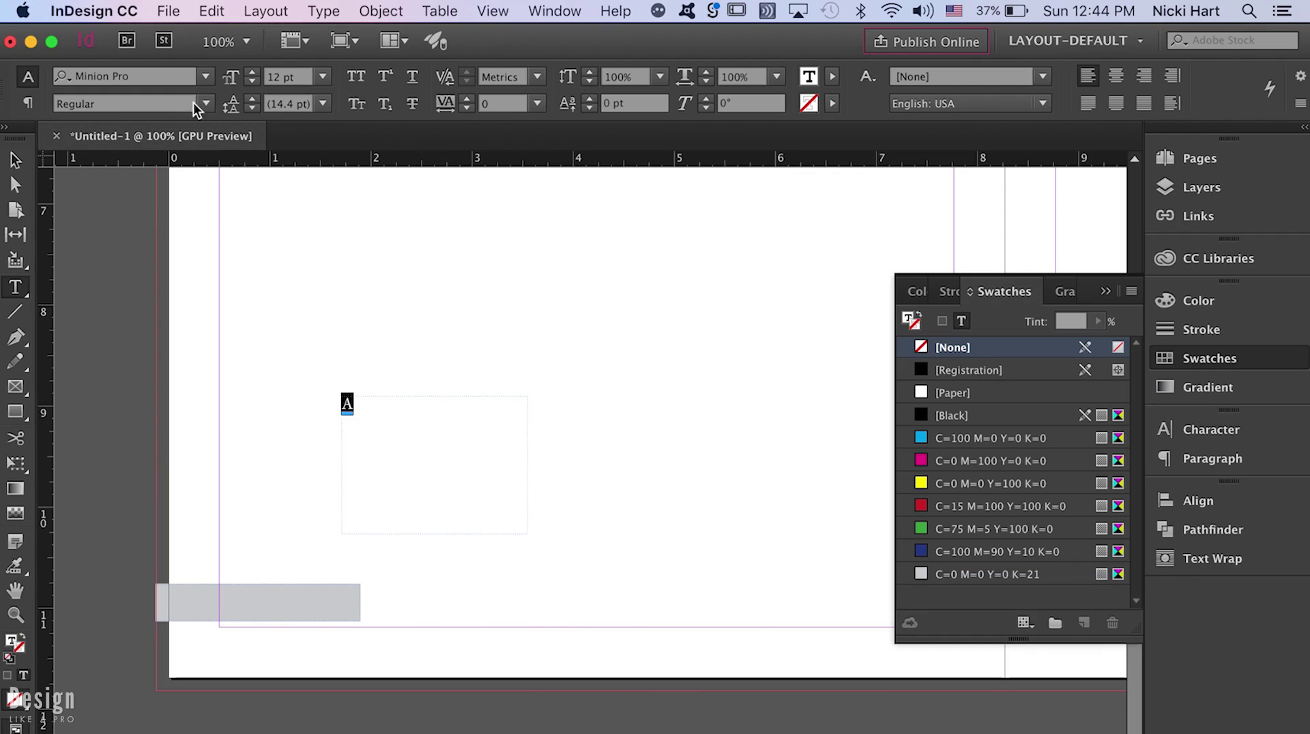
pyautogui.click(176, 80)
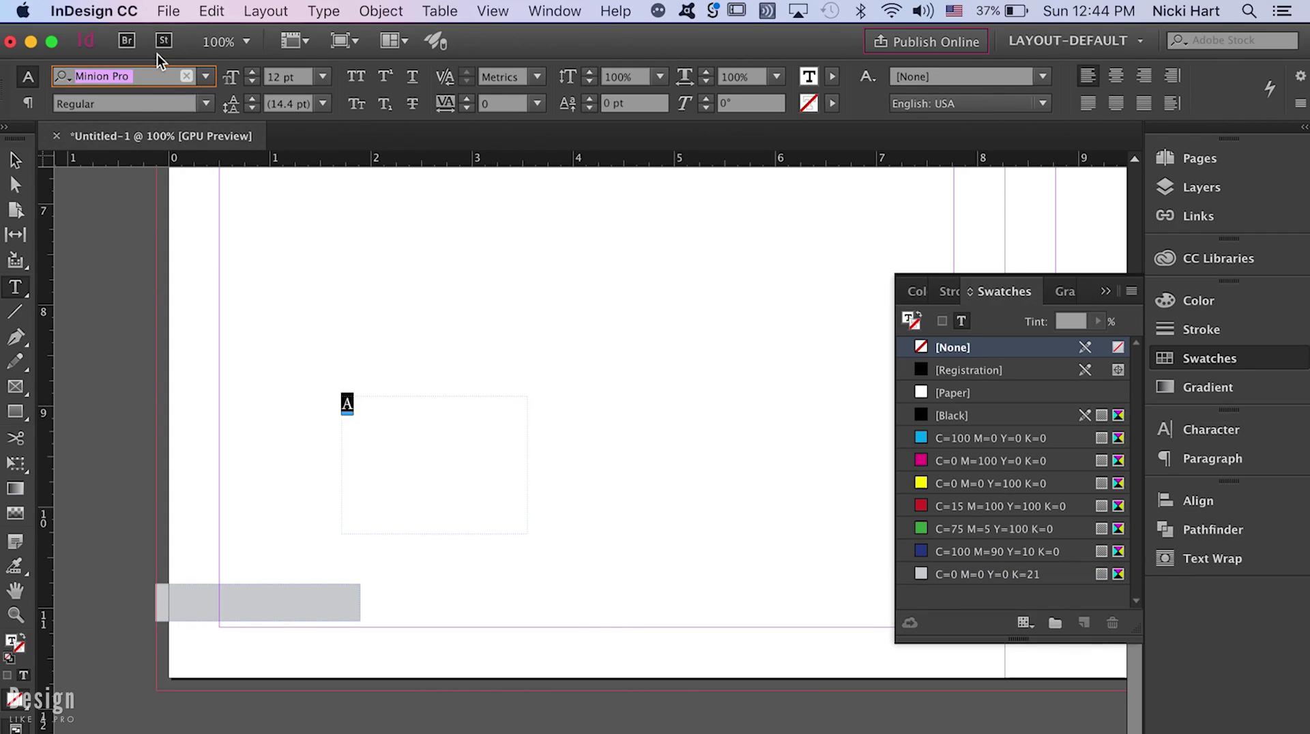
pyautogui.write('sans')
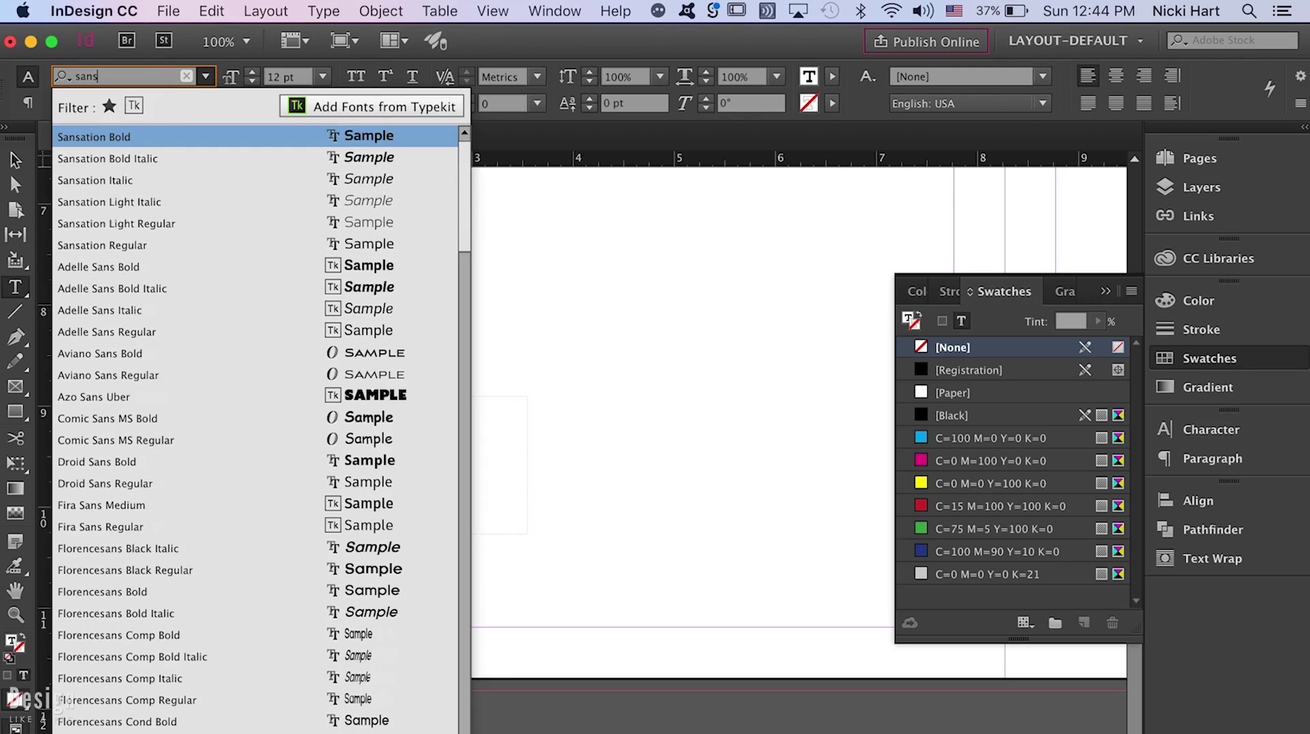
pyautogui.click(180, 245)
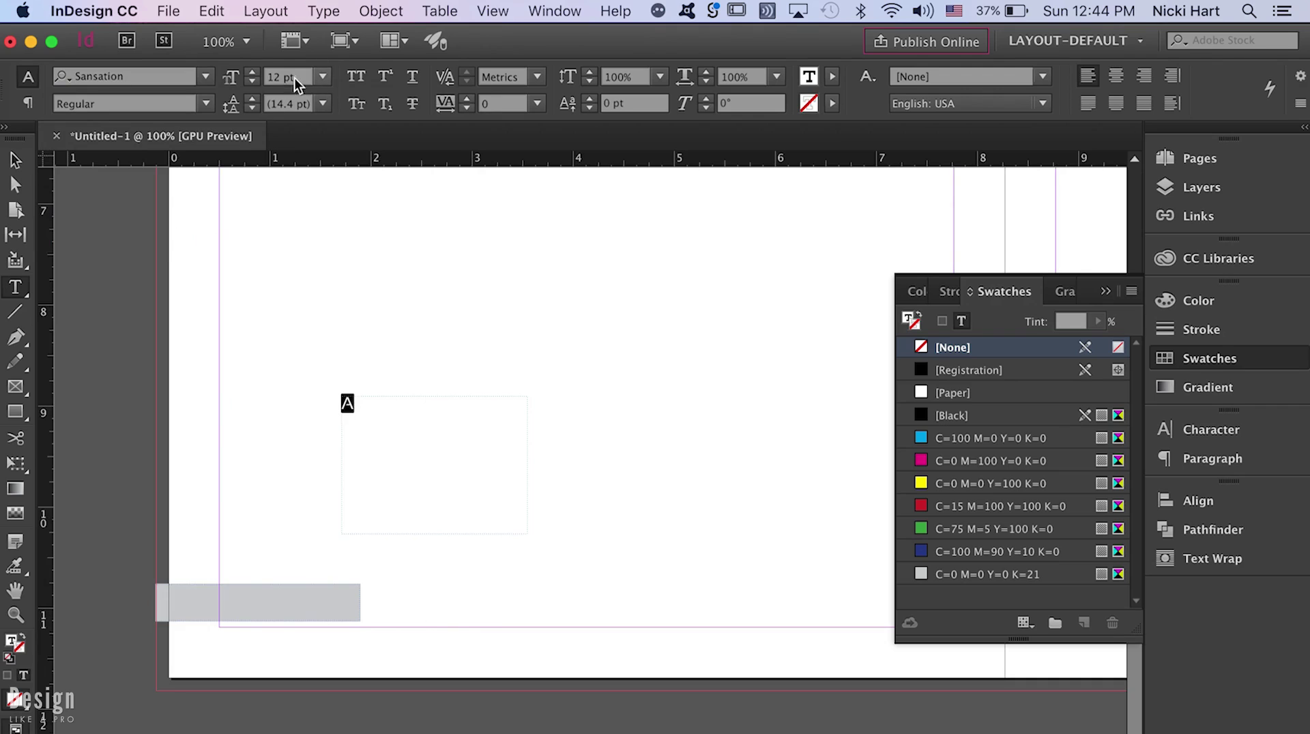
pyautogui.write('10')
pyautogui.press('Return')
# - Shrink the page number frame to about 0.36 by 0.2 in on the grey rectangle, and reduce the rectangle to about 1.12 by 0.24 in
pyautogui.click(15, 160)
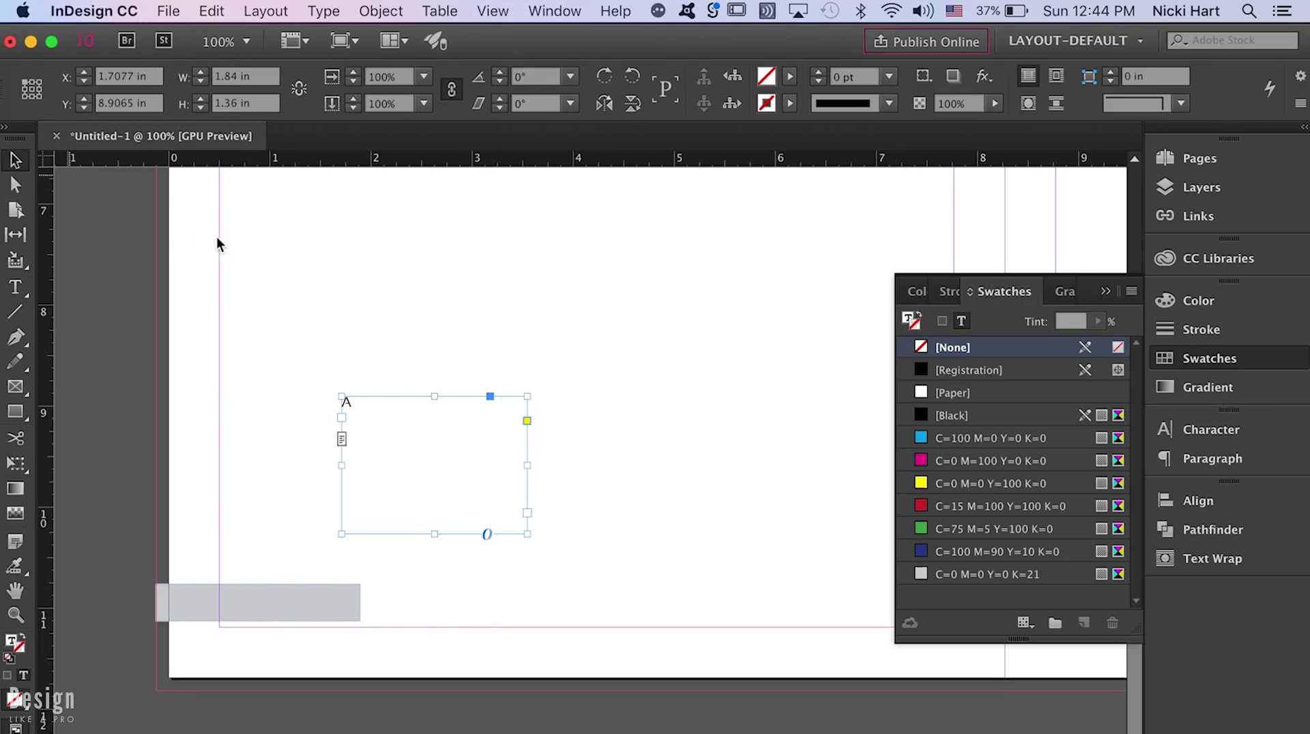
pyautogui.moveTo(528, 533); pyautogui.dragTo(211, 582)
pyautogui.click(284, 593)
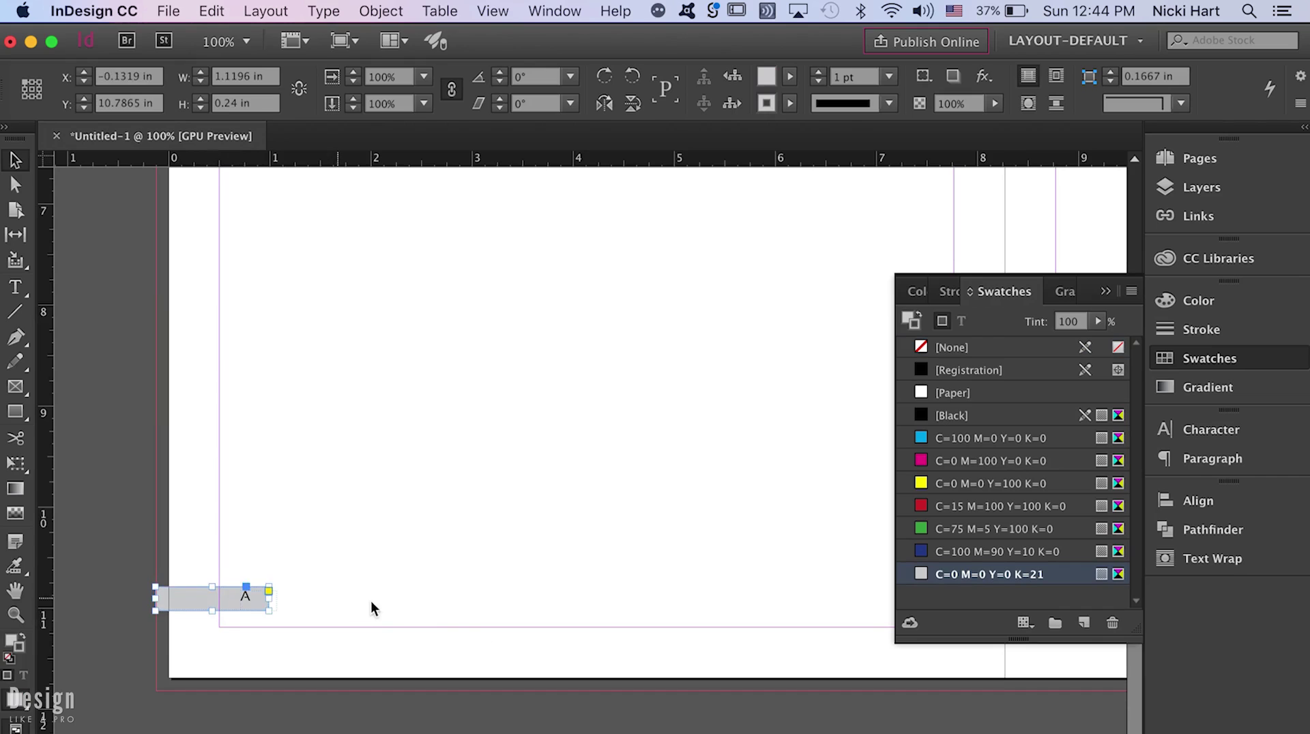
pyautogui.click(373, 601)
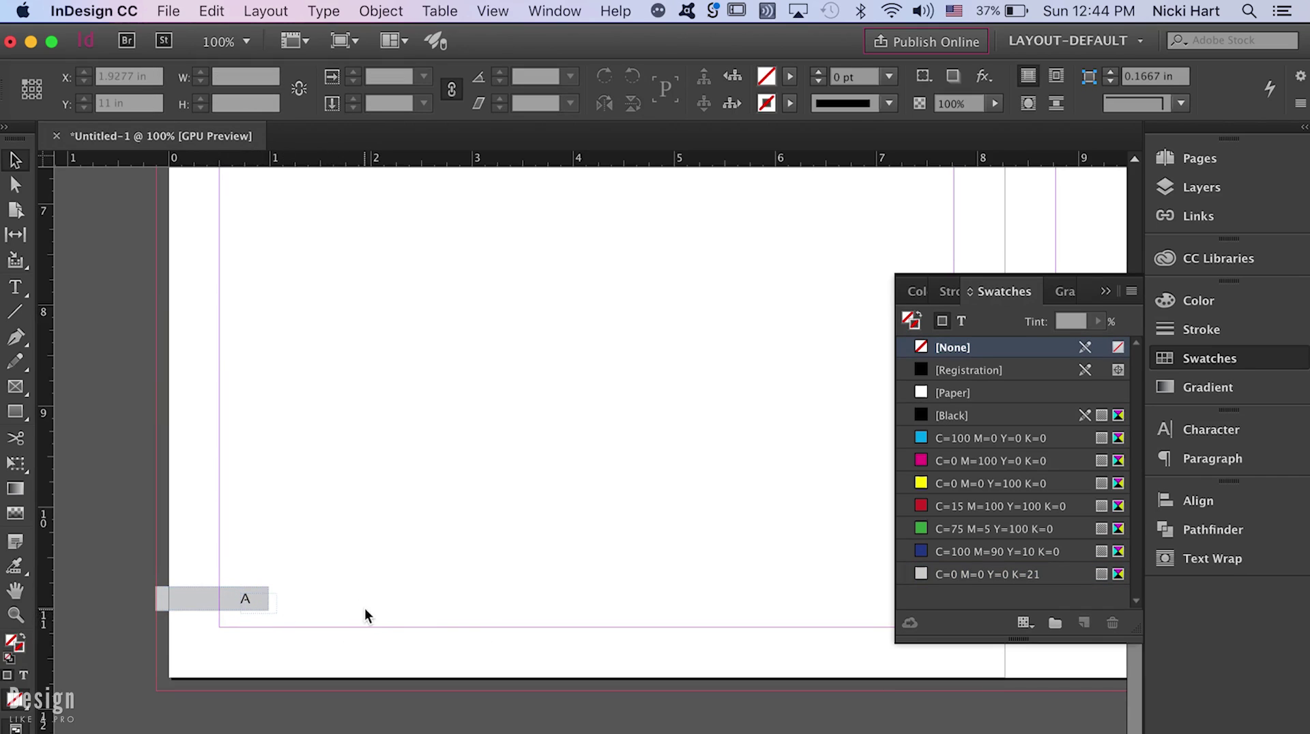
# - Duplicate the page number frame just to the right of the grey rectangle, at X about 1.09 in
pyautogui.click(260, 595)
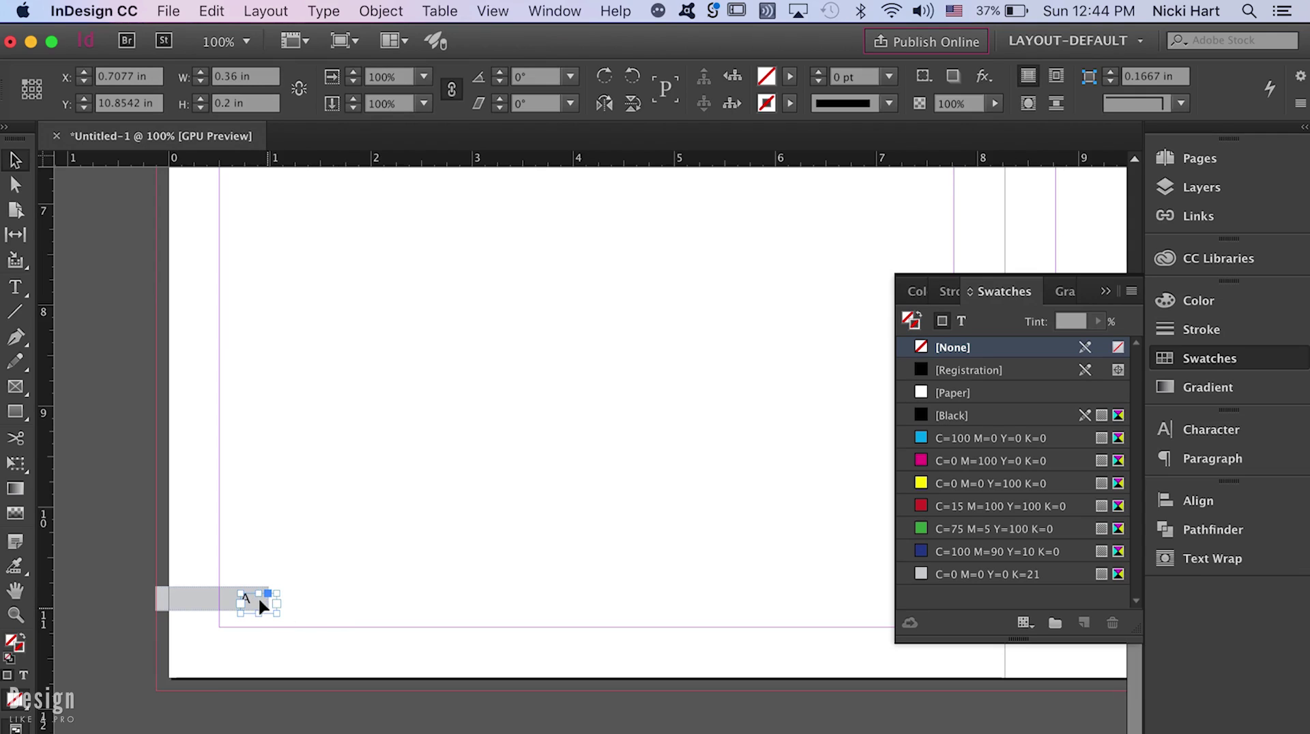
pyautogui.moveTo(258, 598); pyautogui.dragTo(294, 600)
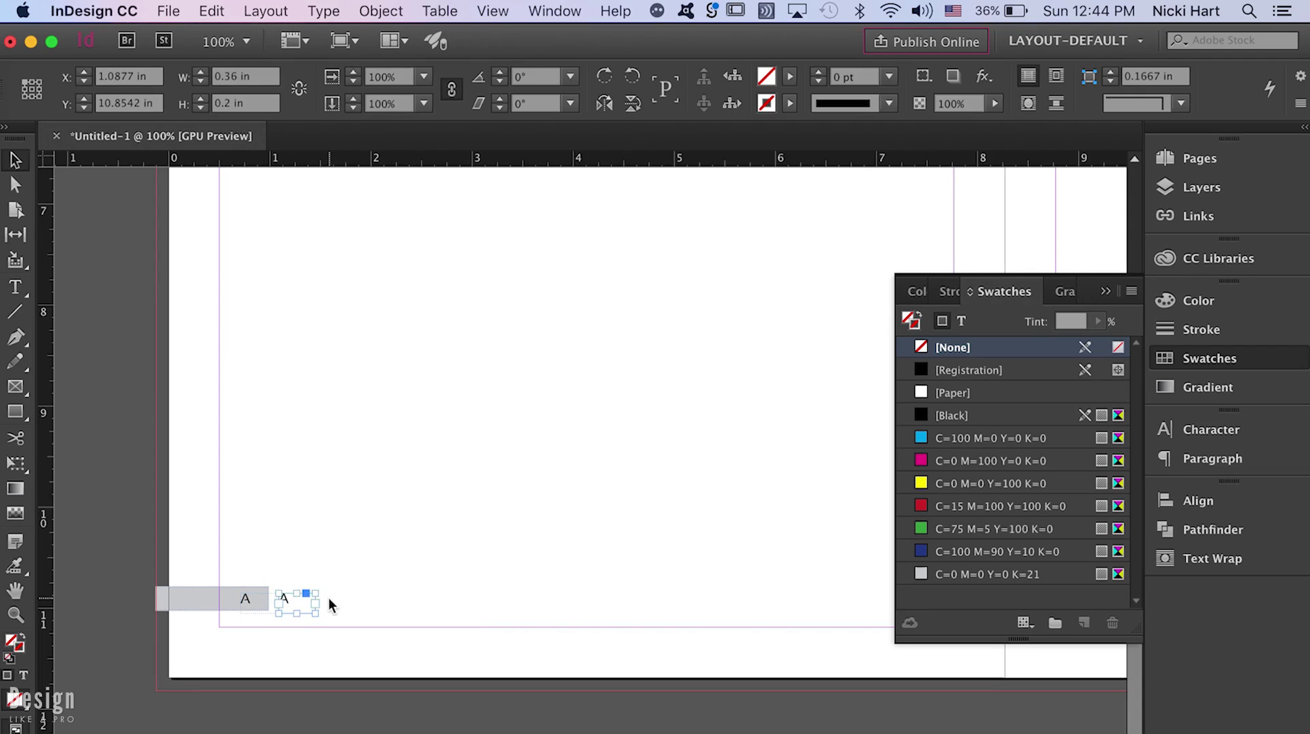
pyautogui.click(364, 602)
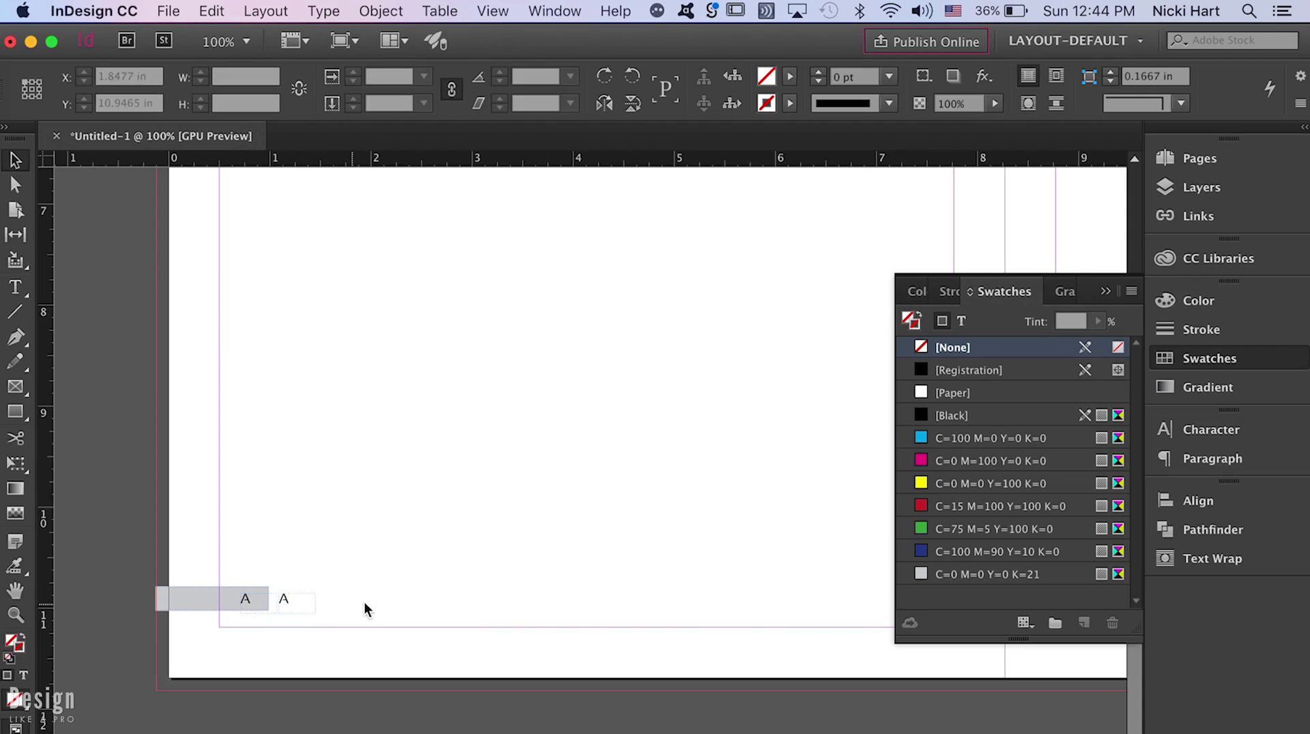
pyautogui.doubleClick(285, 598)
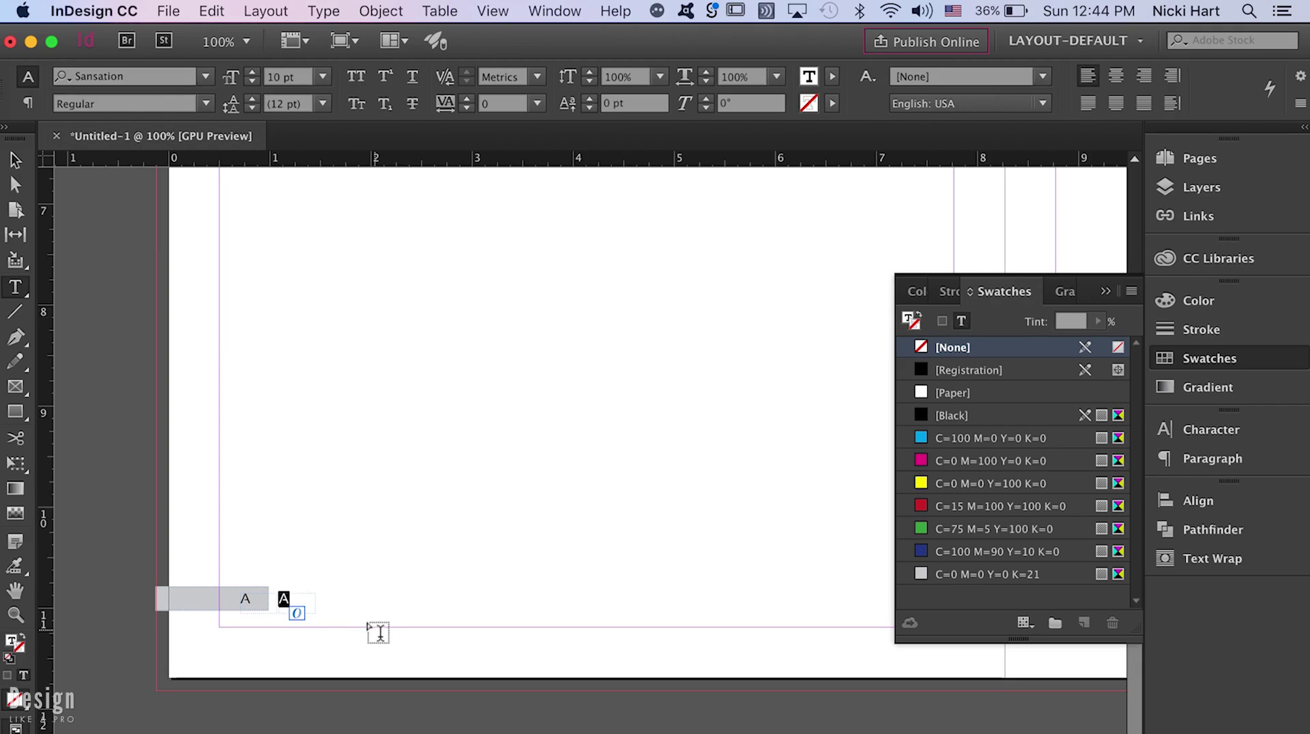
pyautogui.write('Urban')
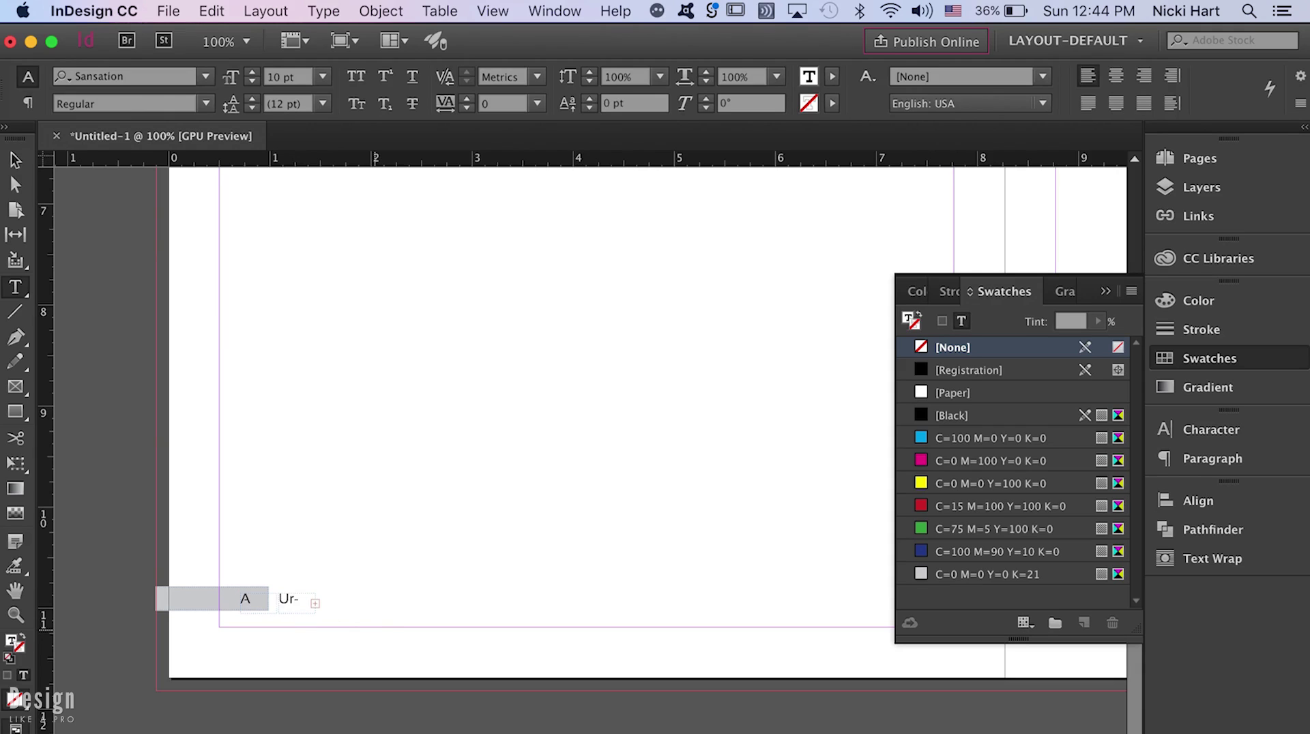
pyautogui.click(15, 160)
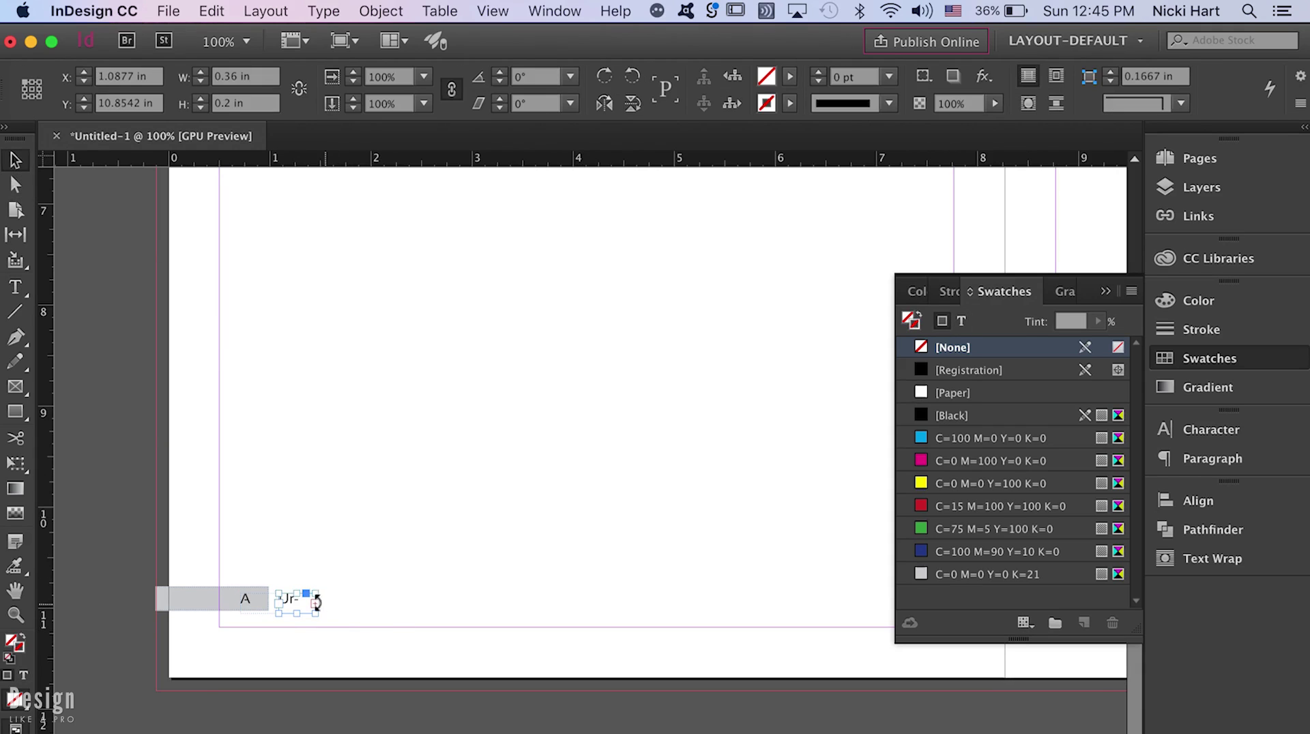
pyautogui.moveTo(316, 603); pyautogui.dragTo(645, 618)
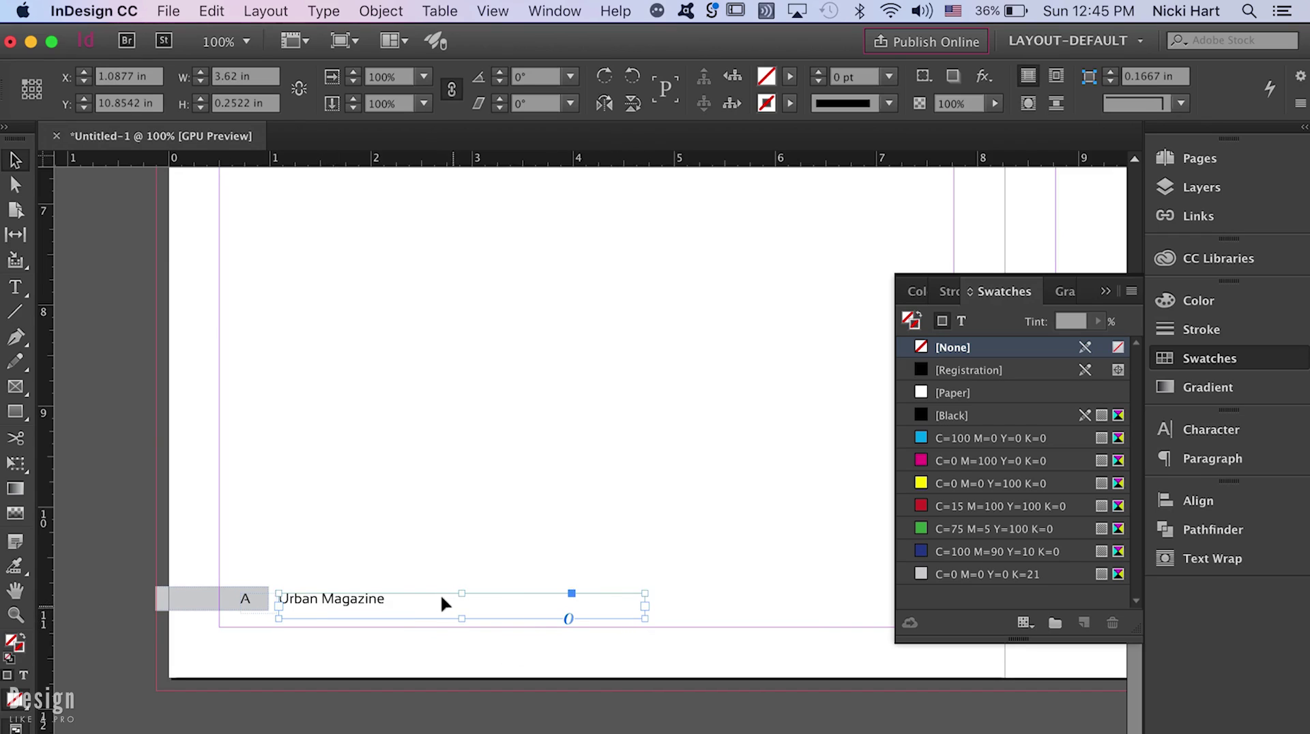
pyautogui.doubleClick(424, 599)
pyautogui.write('www.UrbanMagazine.com')
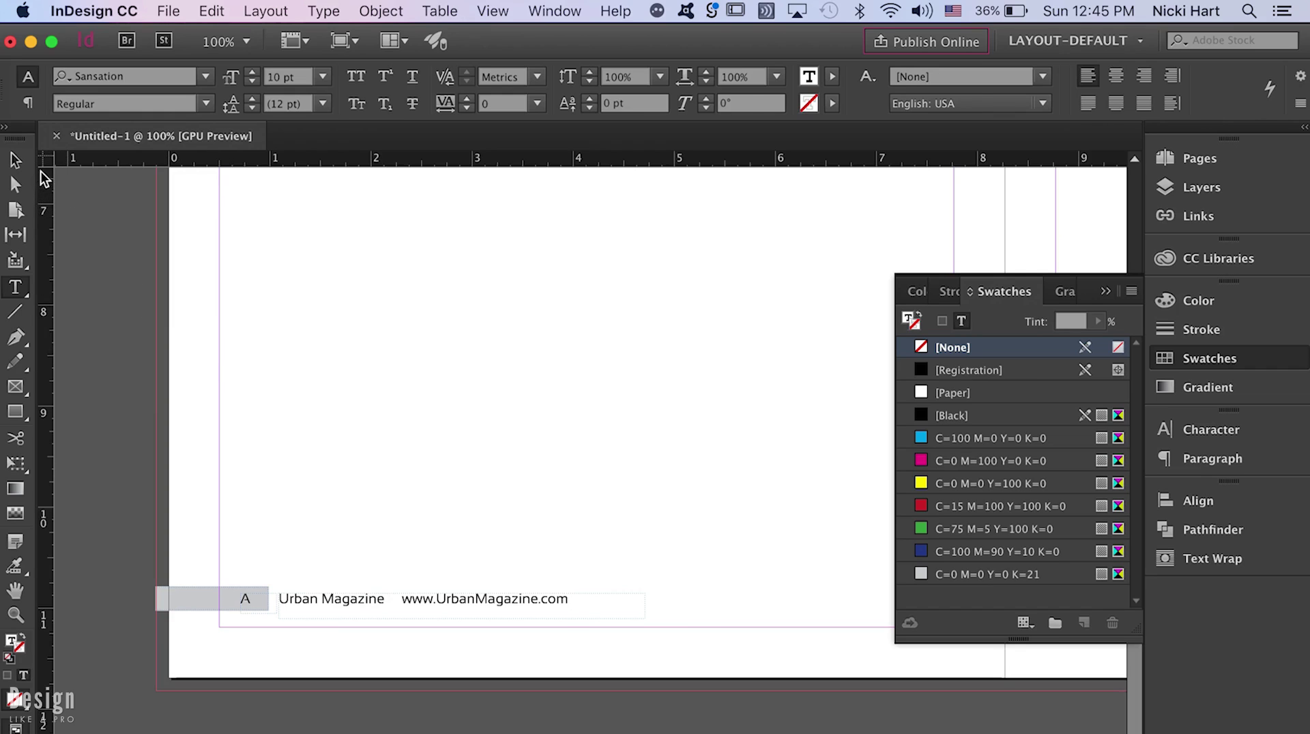
# - Move the rectangle, page number and magazine text together down to just below the bottom margin guide, at Y about 11.18 in
pyautogui.click(15, 161)
pyautogui.moveTo(204, 535); pyautogui.dragTo(559, 635)
pyautogui.hotkey('shift', 'Down')
pyautogui.hotkey('shift', 'Down')
pyautogui.press('Down')
pyautogui.press('Down')
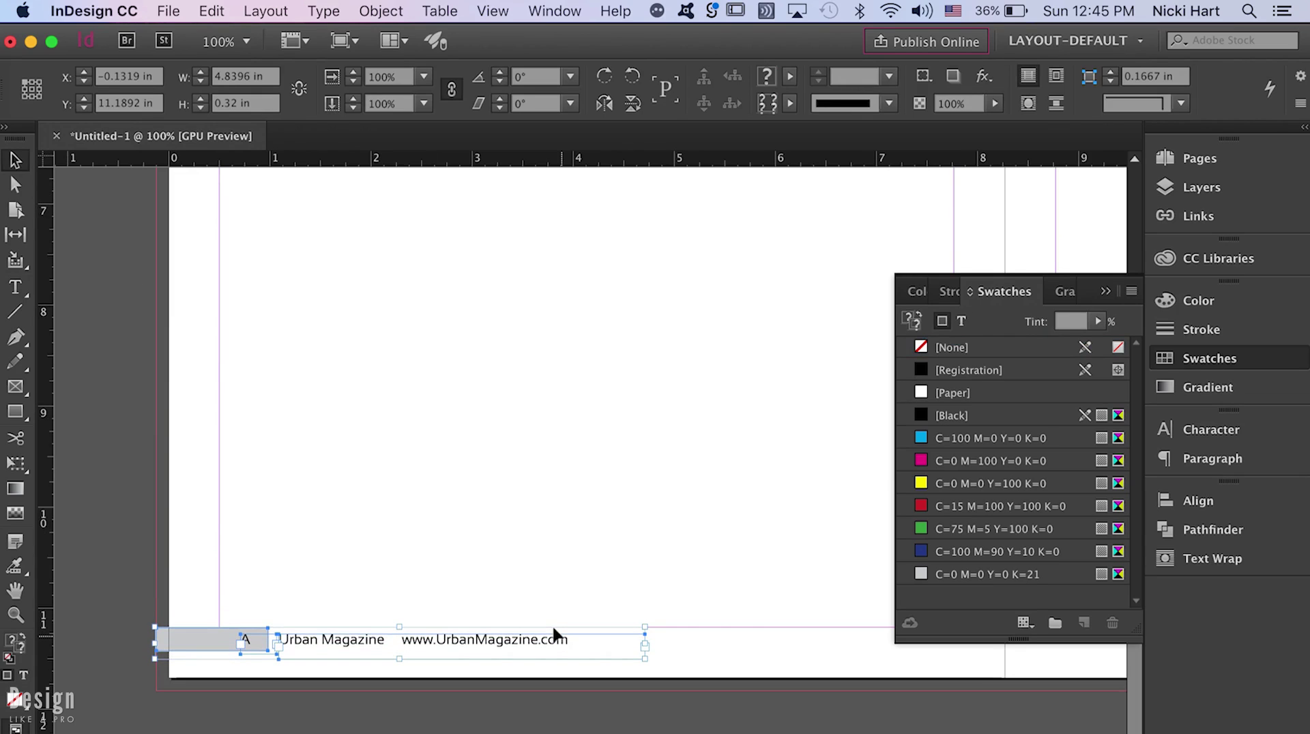
pyautogui.press('Up')
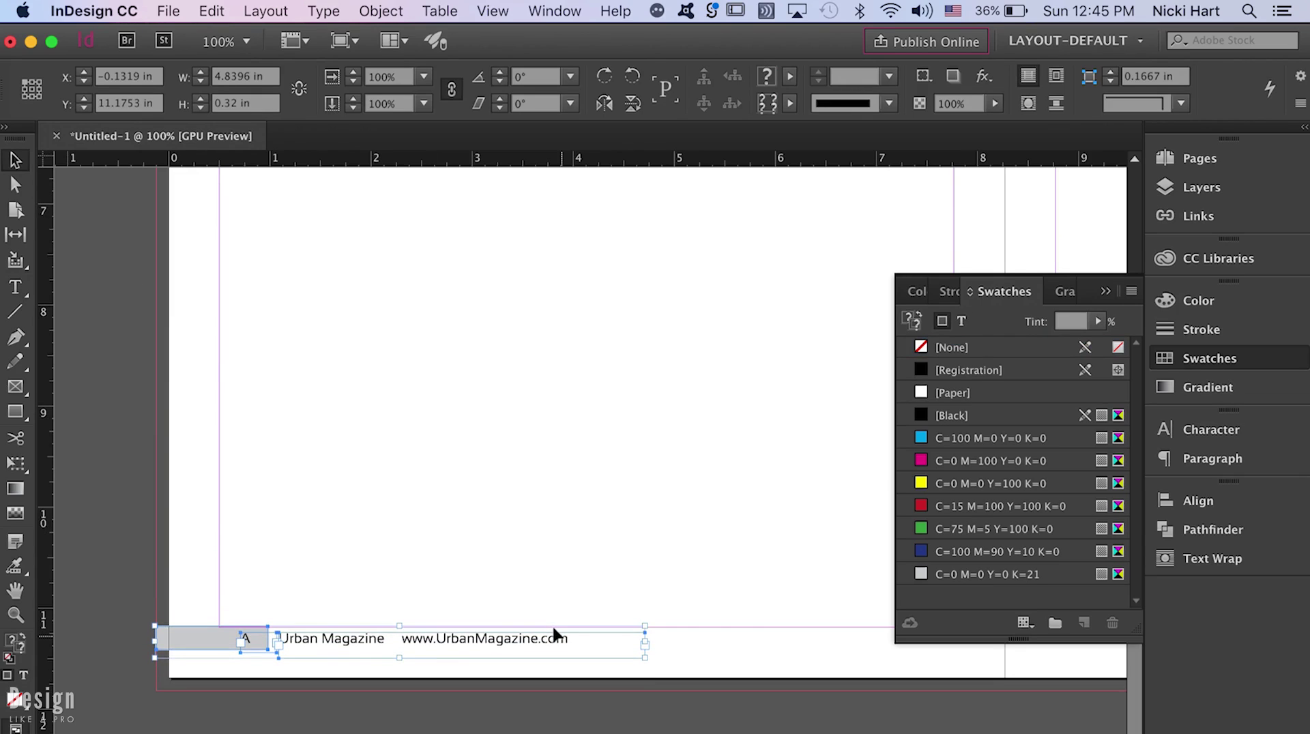
pyautogui.hotkey('shift', 'Down')
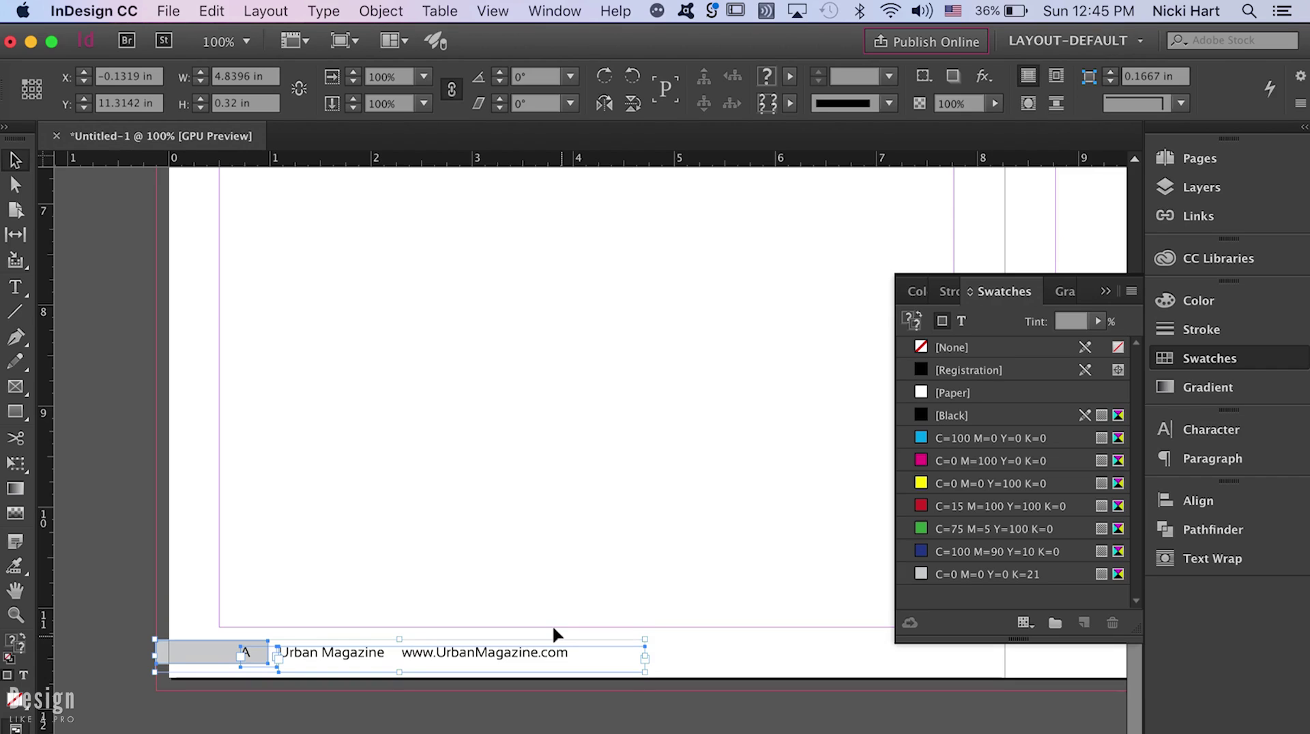
pyautogui.hotkey('shift', 'Up')
pyautogui.hotkey('shift', 'Up')
pyautogui.hotkey('shift', 'Down')
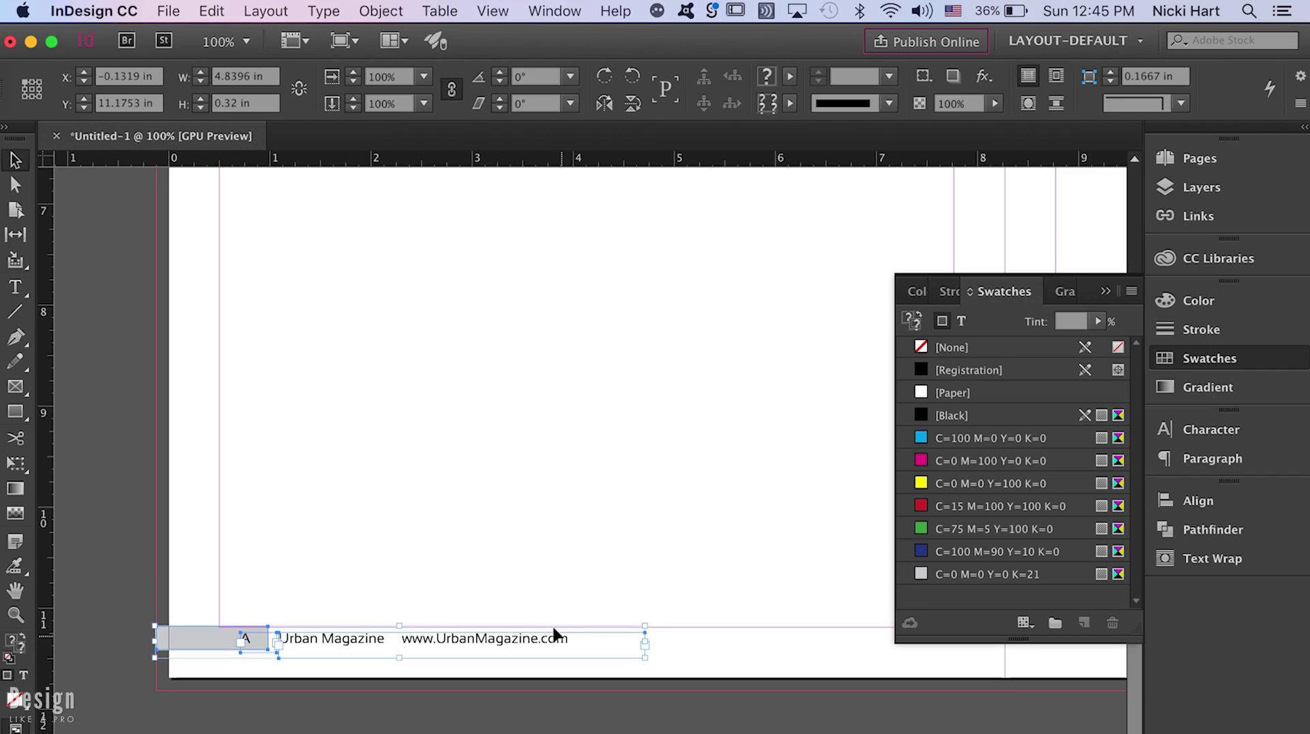
pyautogui.click(580, 594)
pyautogui.click(581, 625)
pyautogui.click(587, 623)
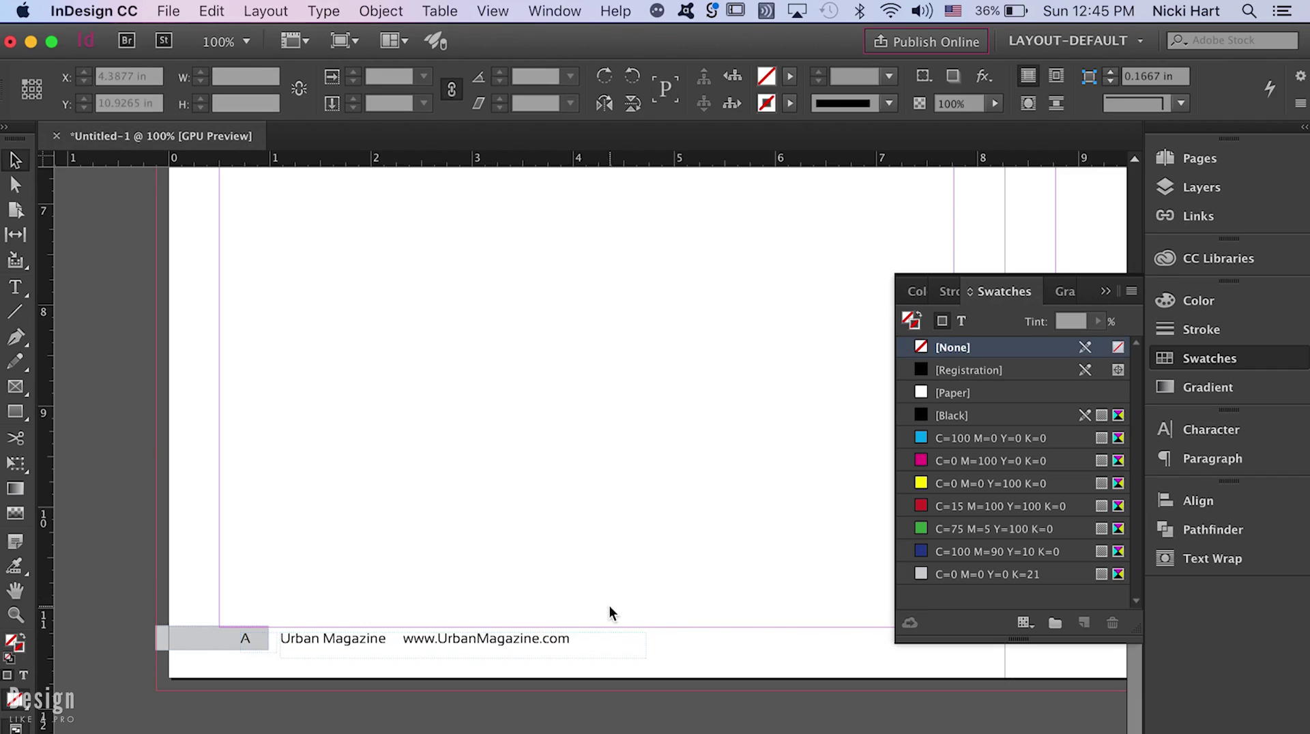
# - Set the magazine name and web address text to 9 pt, then deselect it and collapse the swatches list
pyautogui.doubleClick(564, 638)
pyautogui.press('super+a')
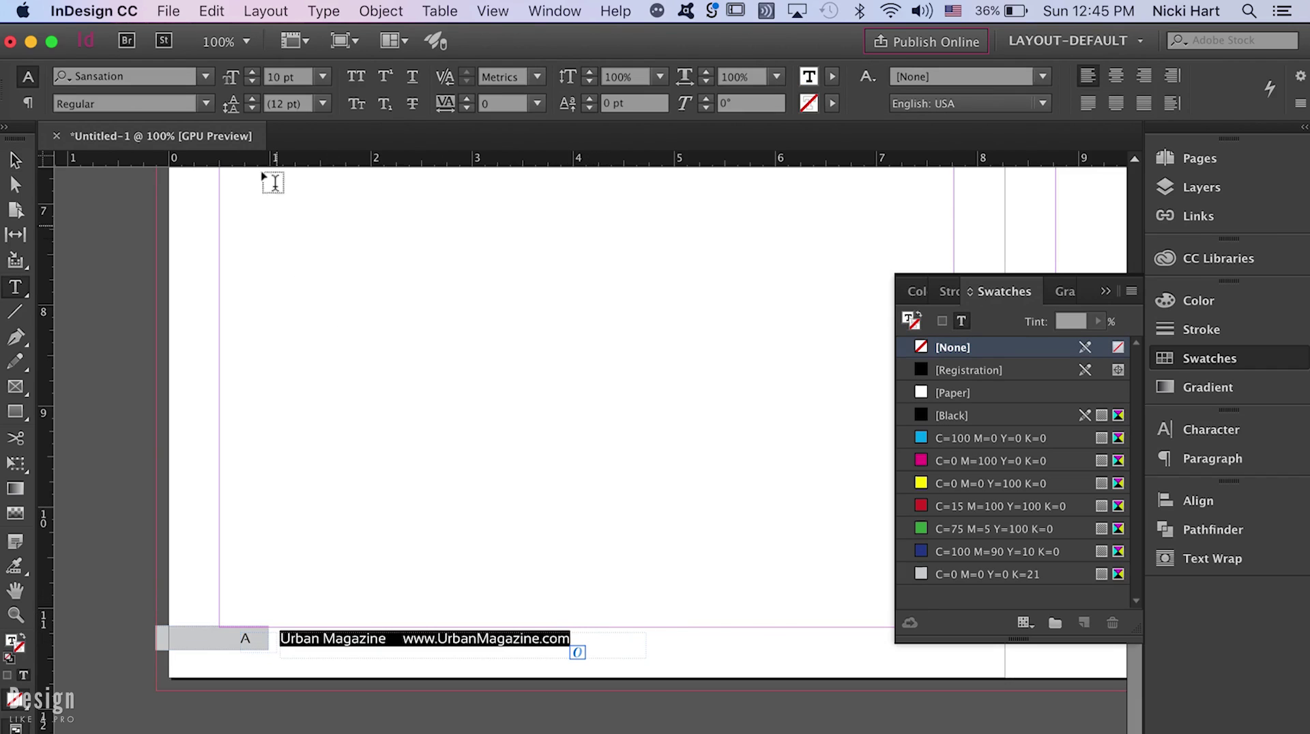
pyautogui.click(257, 82)
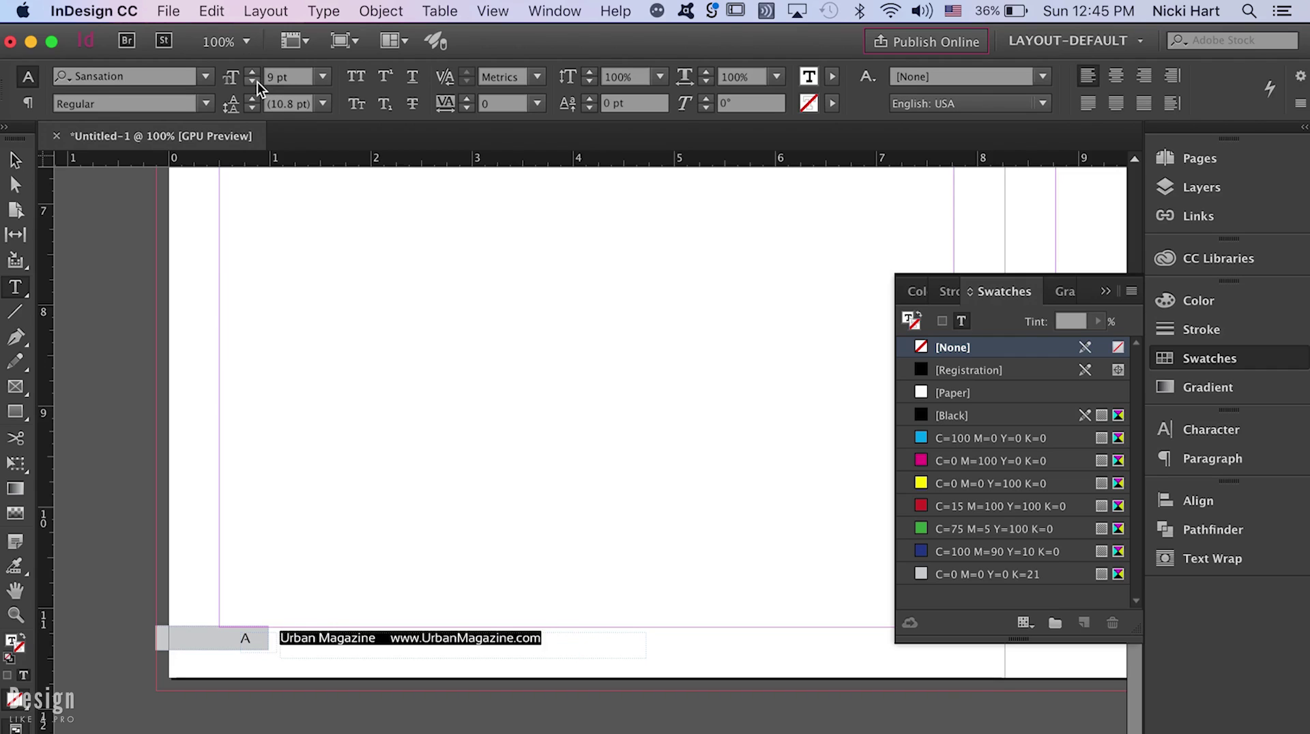
pyautogui.press('Escape')
pyautogui.click(456, 503)
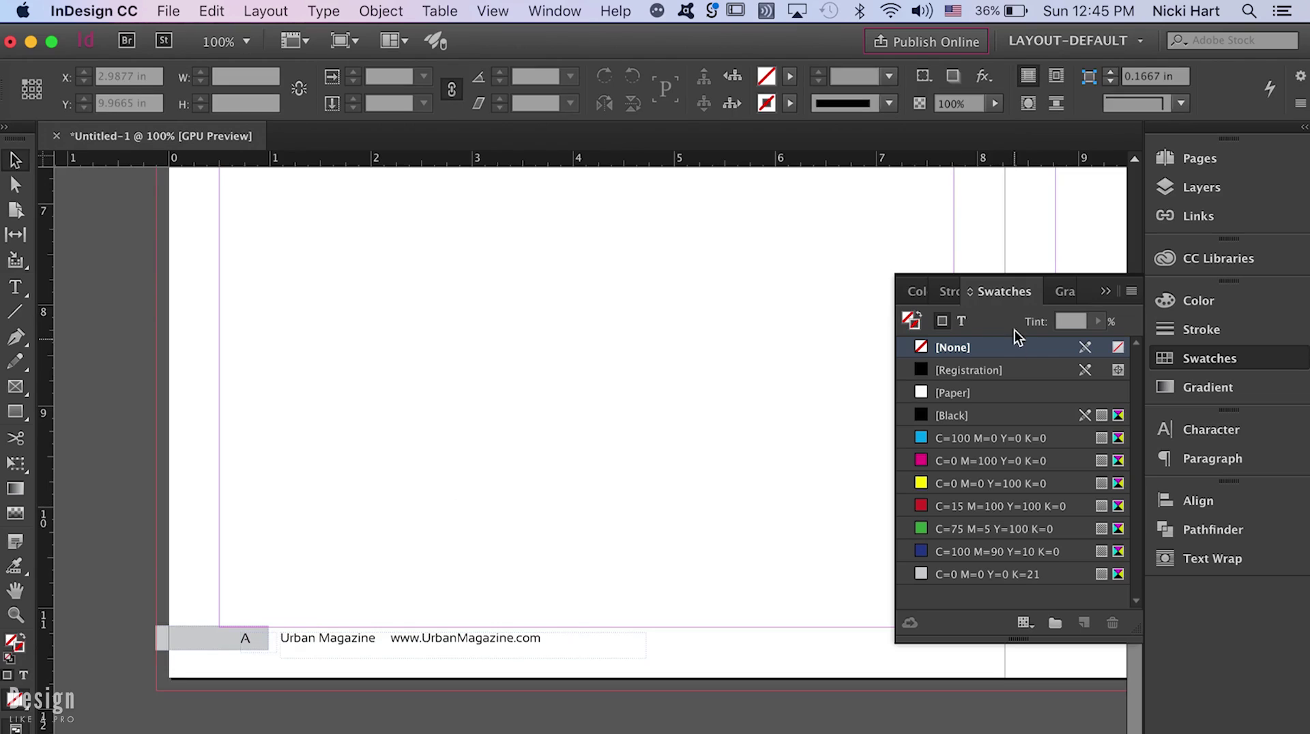
pyautogui.click(1104, 292)
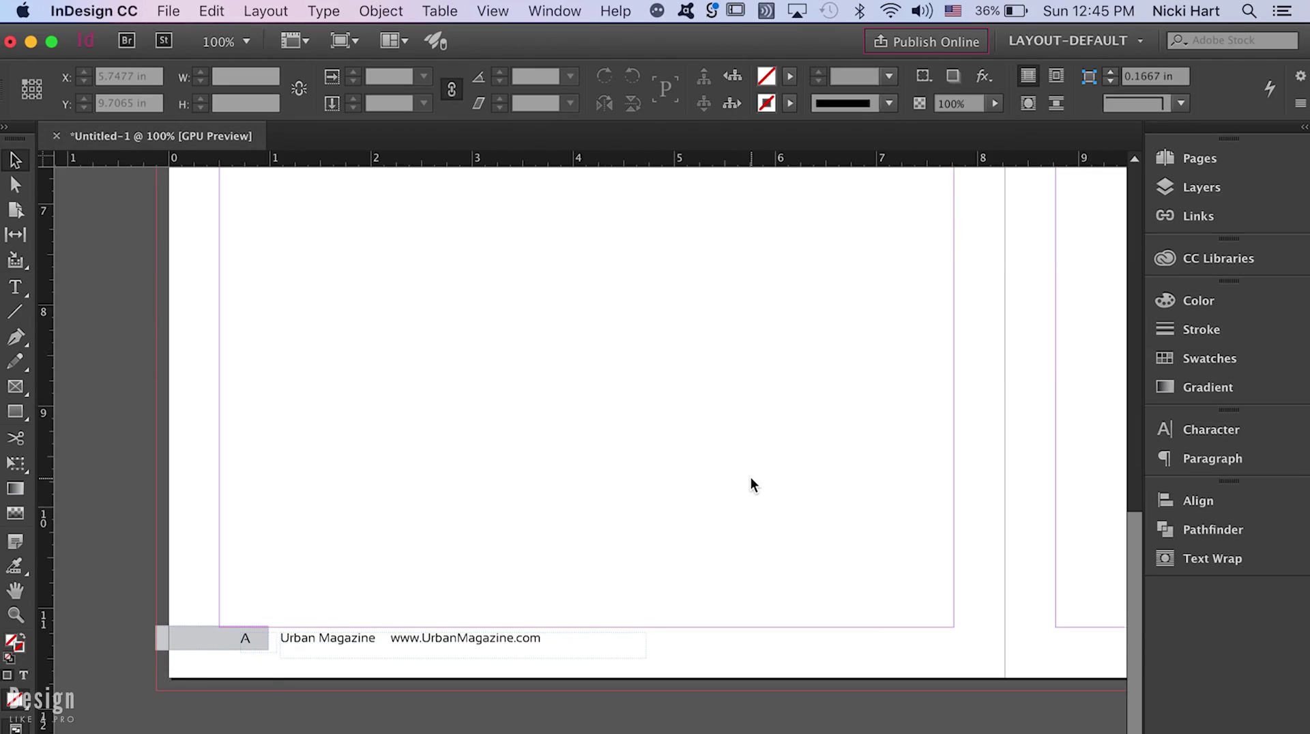
# - Duplicate the whole footer group straight across to the outer part of the right-hand master page, at X about 12.29 in
pyautogui.press('super+minus')
pyautogui.press('super+minus')
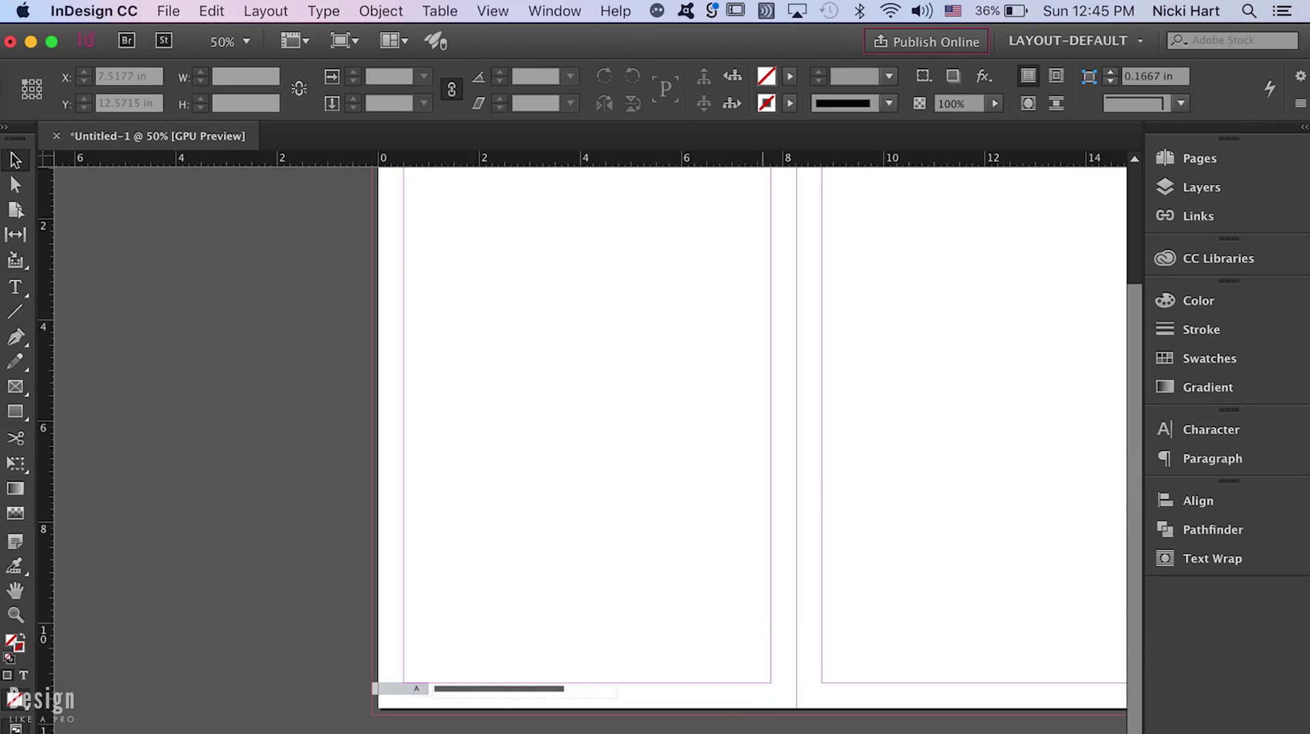
pyautogui.hscroll(8, 614, 436)
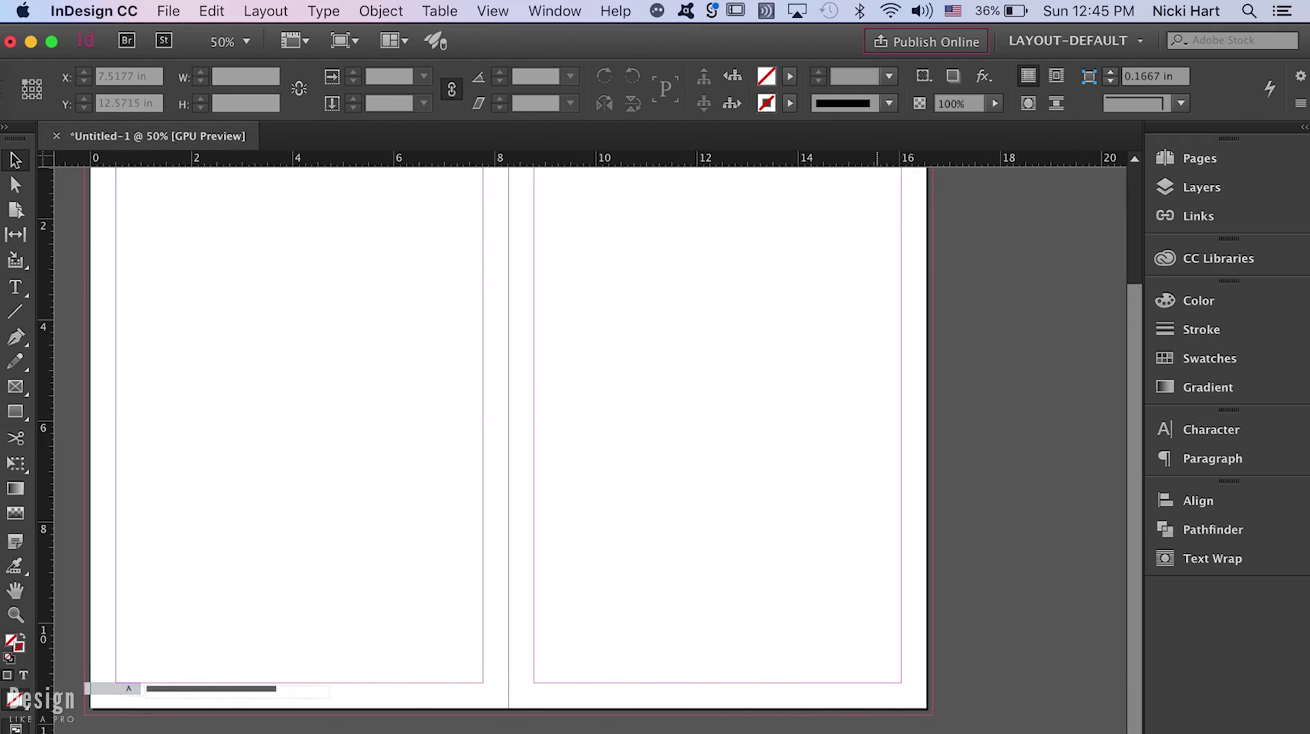
pyautogui.moveTo(105, 645); pyautogui.dragTo(205, 703)
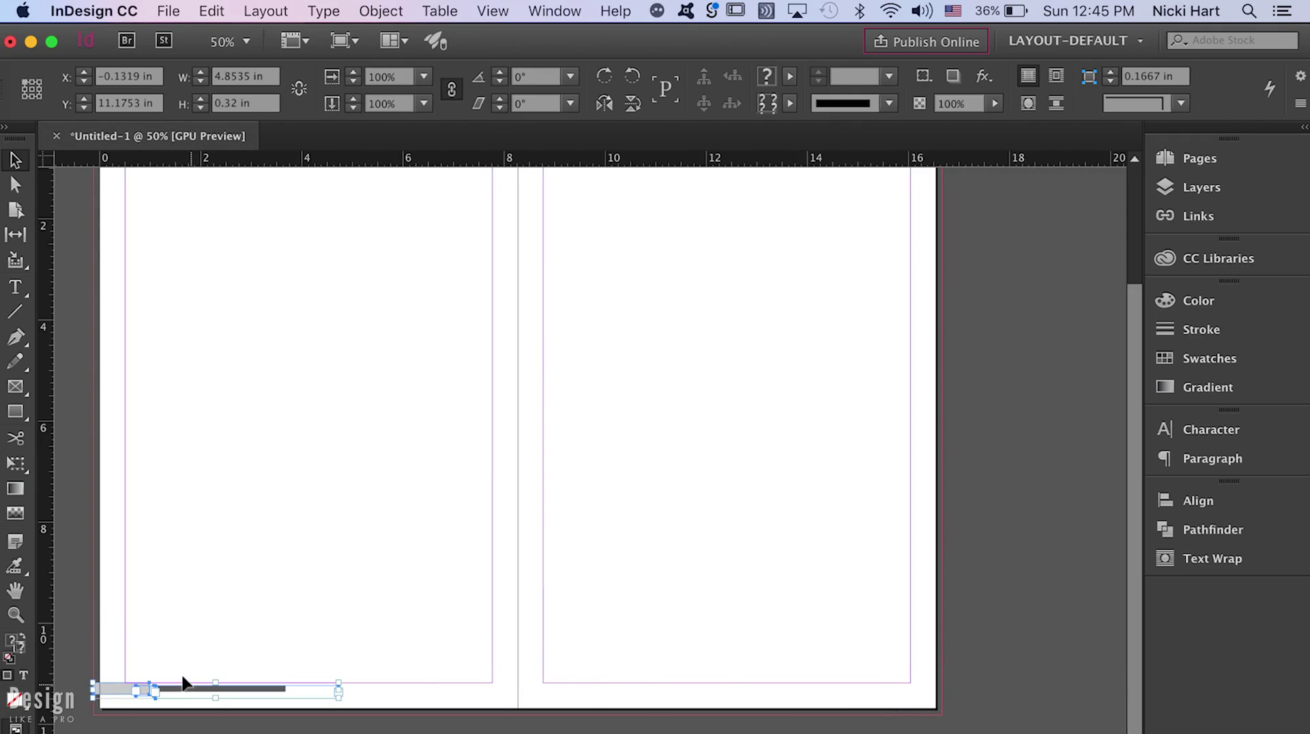
pyautogui.moveTo(183, 679); pyautogui.dragTo(769, 678)
pyautogui.hotkey('shift', 'Right')
pyautogui.hotkey('shift', 'Right')
pyautogui.hotkey('shift', 'Right')
pyautogui.hotkey('shift', 'Right')
pyautogui.hotkey('shift', 'Right')
pyautogui.hotkey('shift', 'Right')
pyautogui.hotkey('shift', 'Right')
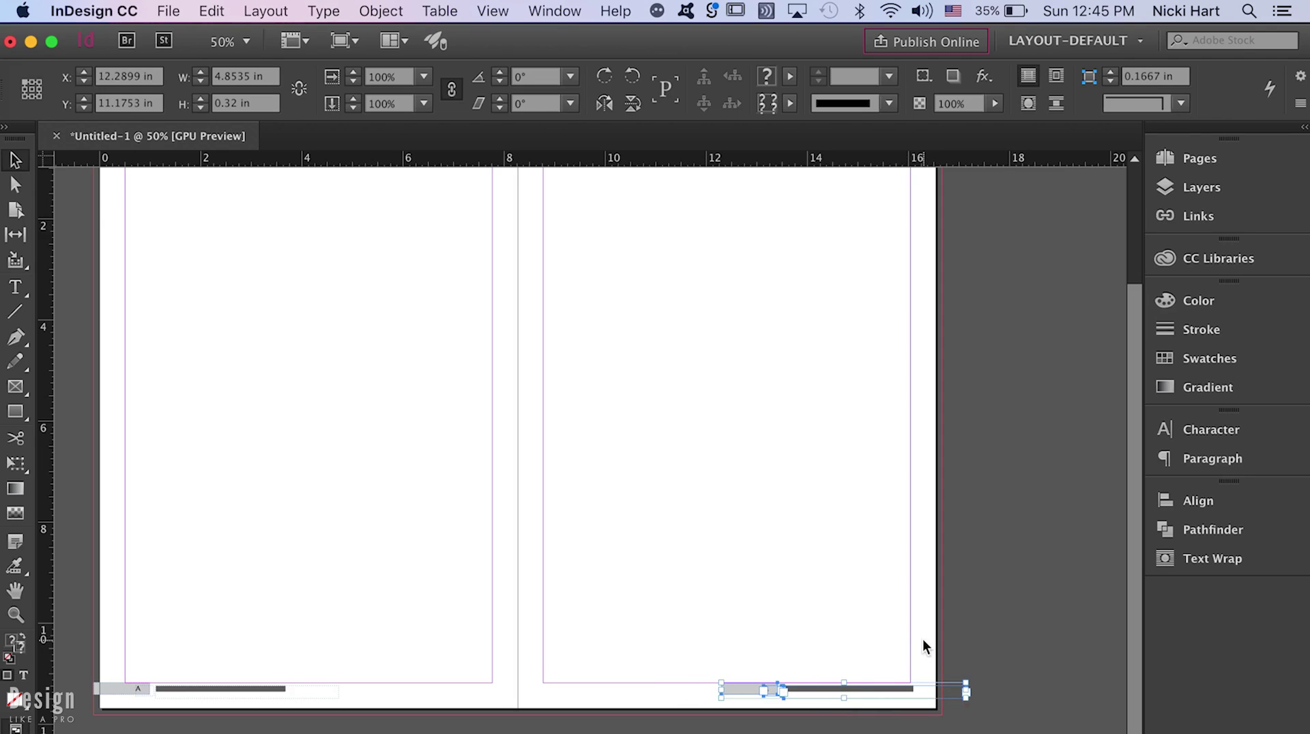
# - Move the duplicated grey rectangle and page number to the right page's outer bleed edge, with the rectangle at X about 15.53 in
pyautogui.press('super+1')
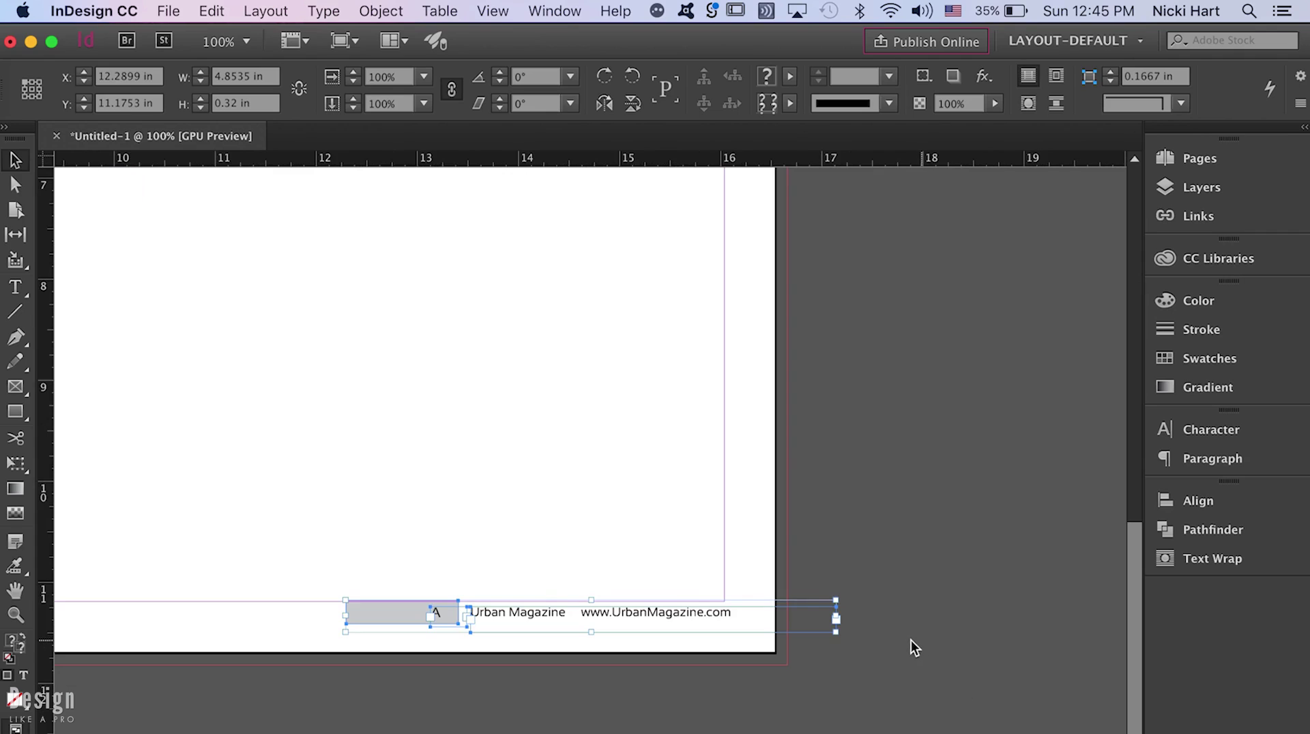
pyautogui.click(911, 640)
pyautogui.press('f')
pyautogui.moveTo(381, 577)
pyautogui.mouseDown()
pyautogui.moveTo(411, 624)
pyautogui.moveTo(448, 640)
pyautogui.mouseUp()
pyautogui.moveTo(372, 605); pyautogui.dragTo(703, 604)
# - Narrow the right page's magazine text frame to about 2.76 in and position it just inside the grey rectangle
pyautogui.moveTo(603, 613); pyautogui.dragTo(427, 605)
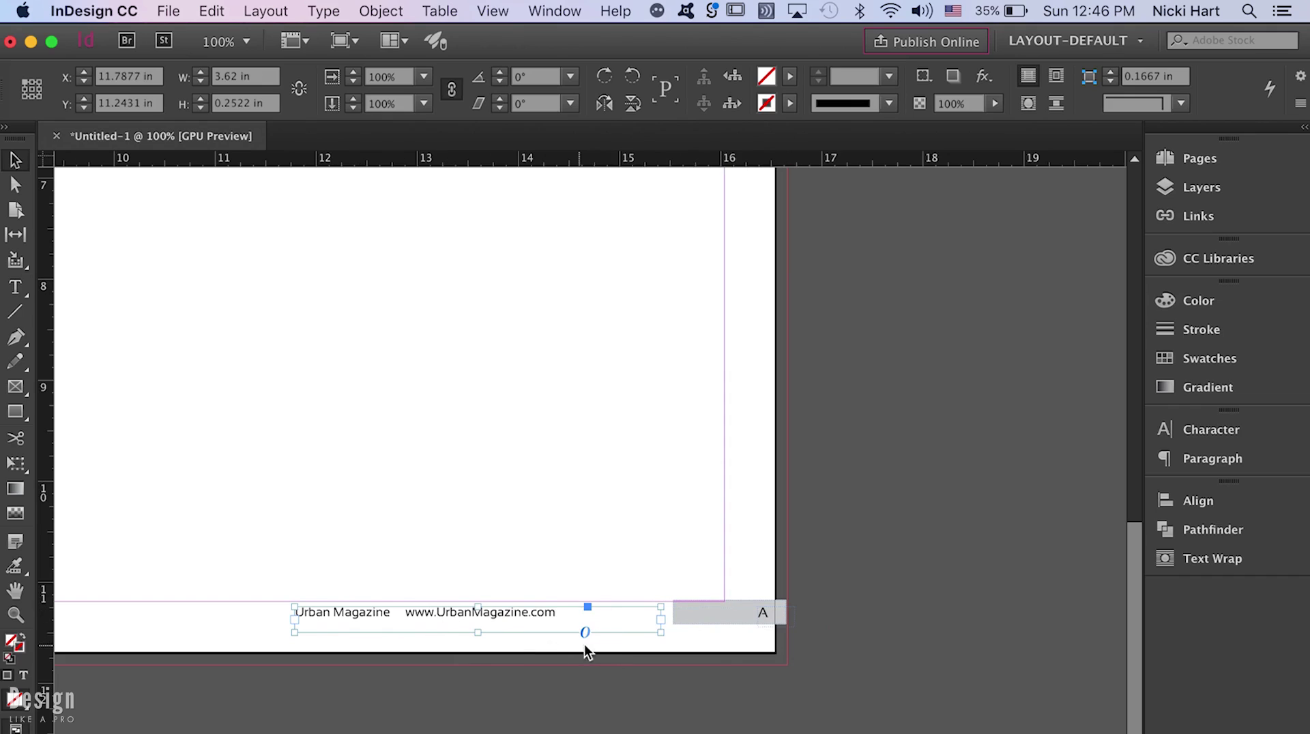
pyautogui.moveTo(661, 633); pyautogui.dragTo(573, 632)
pyautogui.hotkey('shift', 'Right')
pyautogui.hotkey('shift', 'Right')
pyautogui.hotkey('shift', 'Right')
pyautogui.hotkey('shift', 'Right')
pyautogui.hotkey('shift', 'Right')
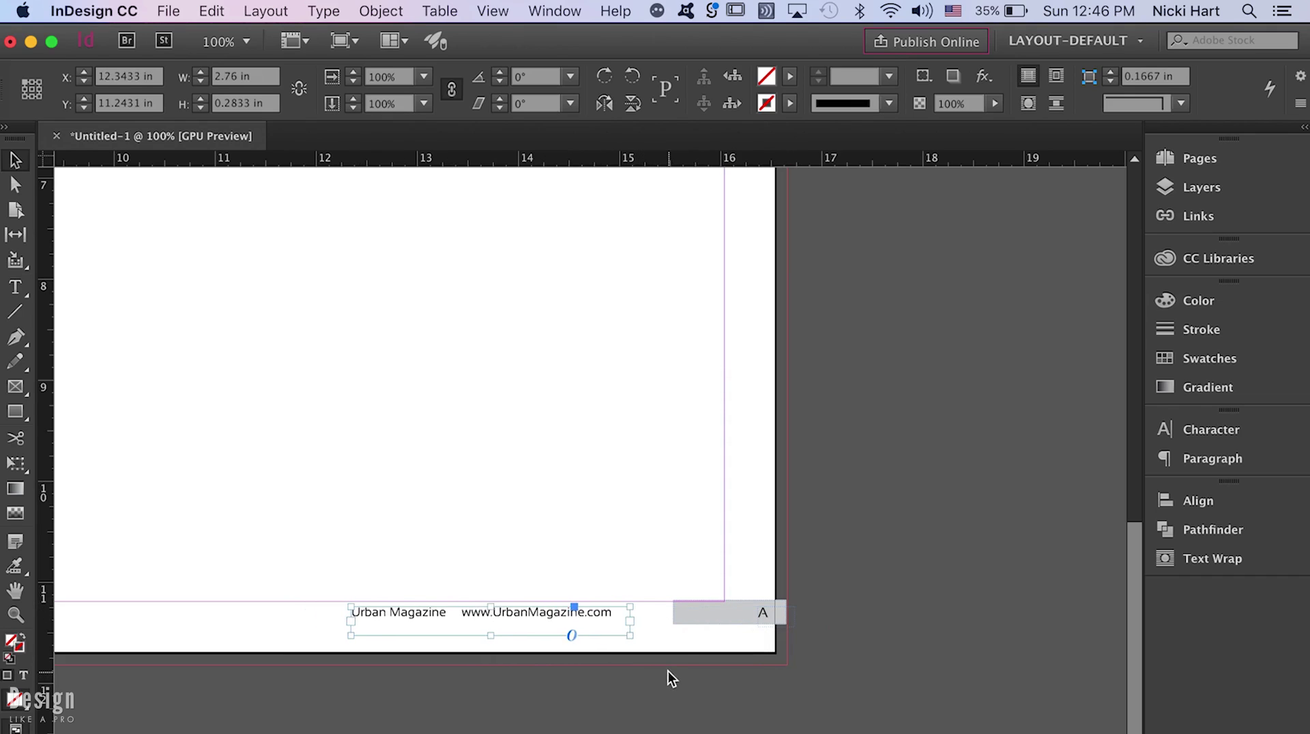
pyautogui.hotkey('shift', 'Right')
pyautogui.hotkey('shift', 'Right')
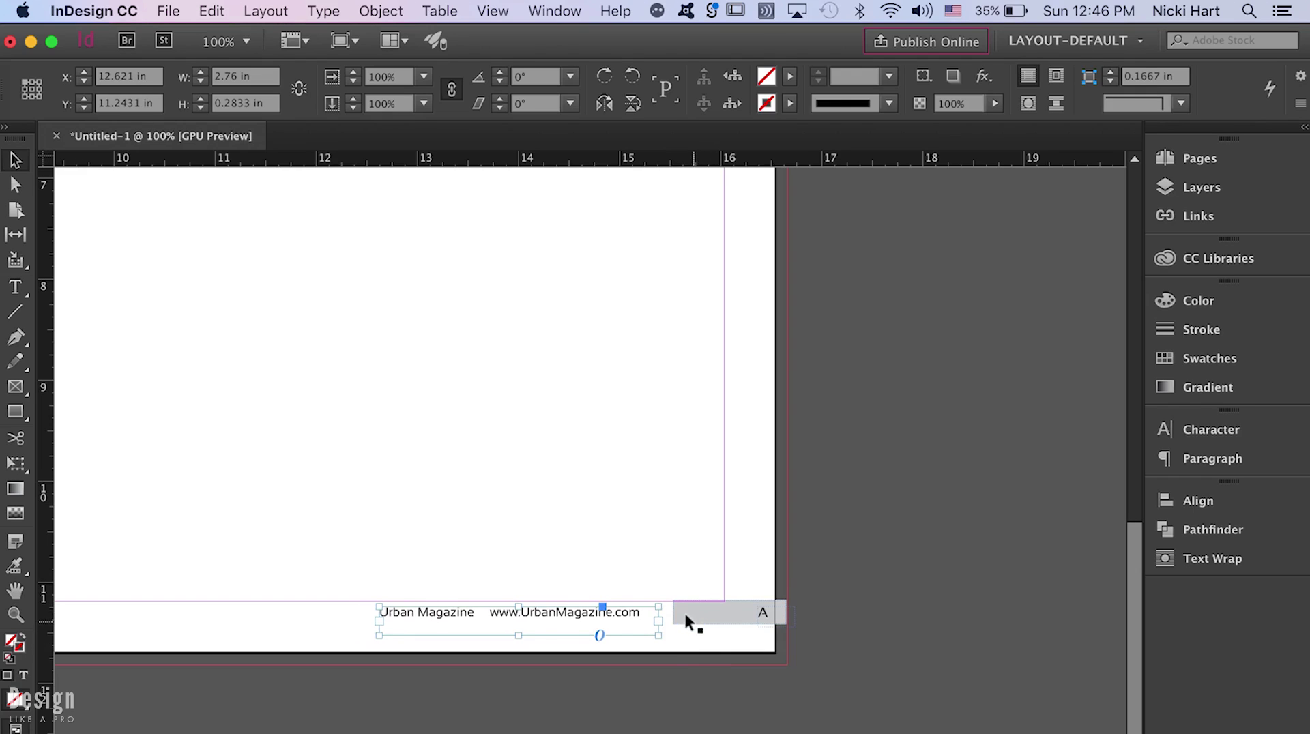
# - Shift the right page's number frame to the inner end of the grey rectangle, at X about 15.67 in, and deselect it
pyautogui.click(744, 608)
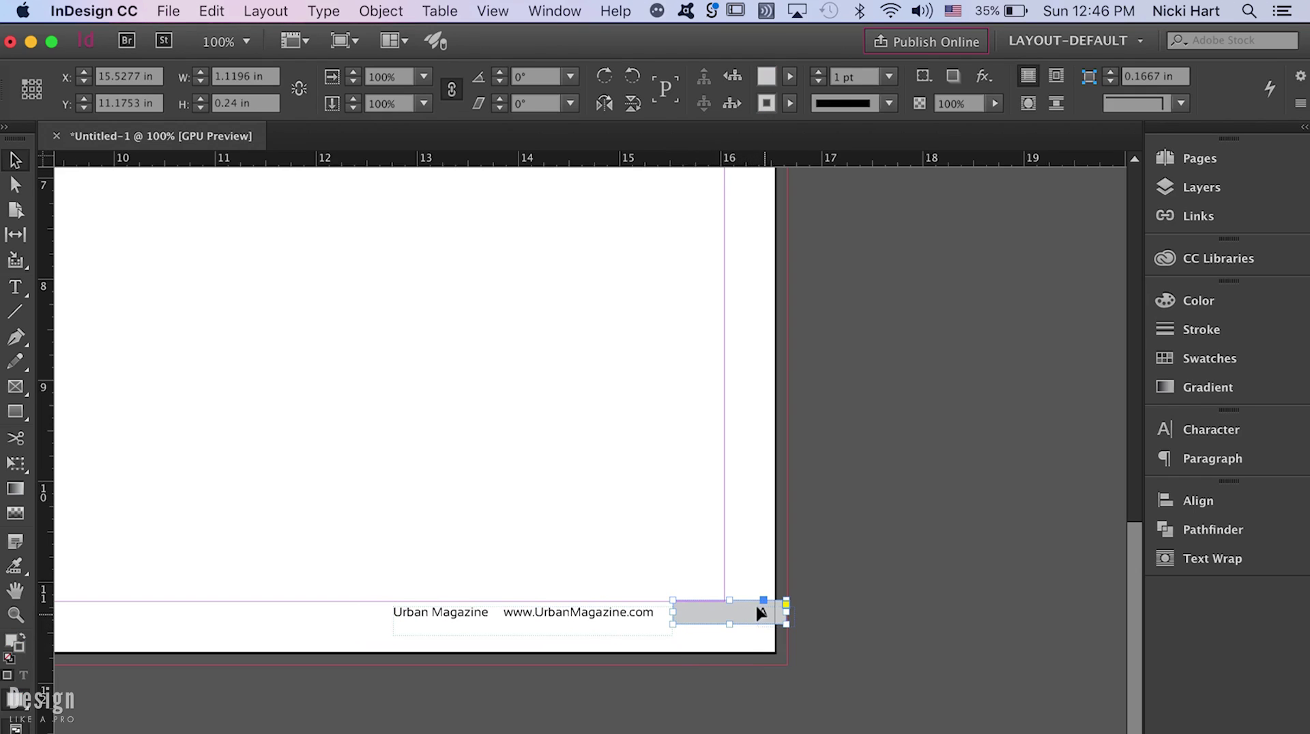
pyautogui.click(767, 610)
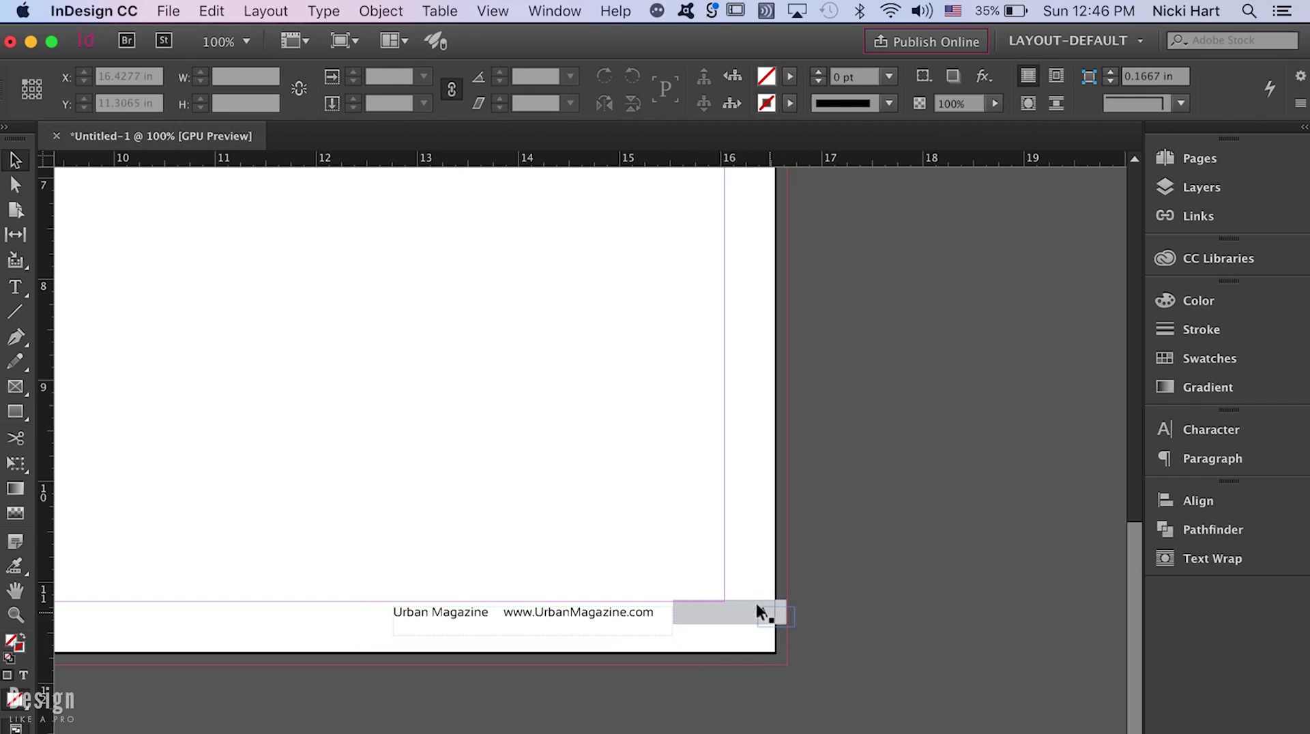
pyautogui.hotkey('shift', 'Left')
pyautogui.hotkey('shift', 'Left')
pyautogui.hotkey('shift', 'Left')
pyautogui.hotkey('shift', 'Left')
pyautogui.hotkey('shift', 'Left')
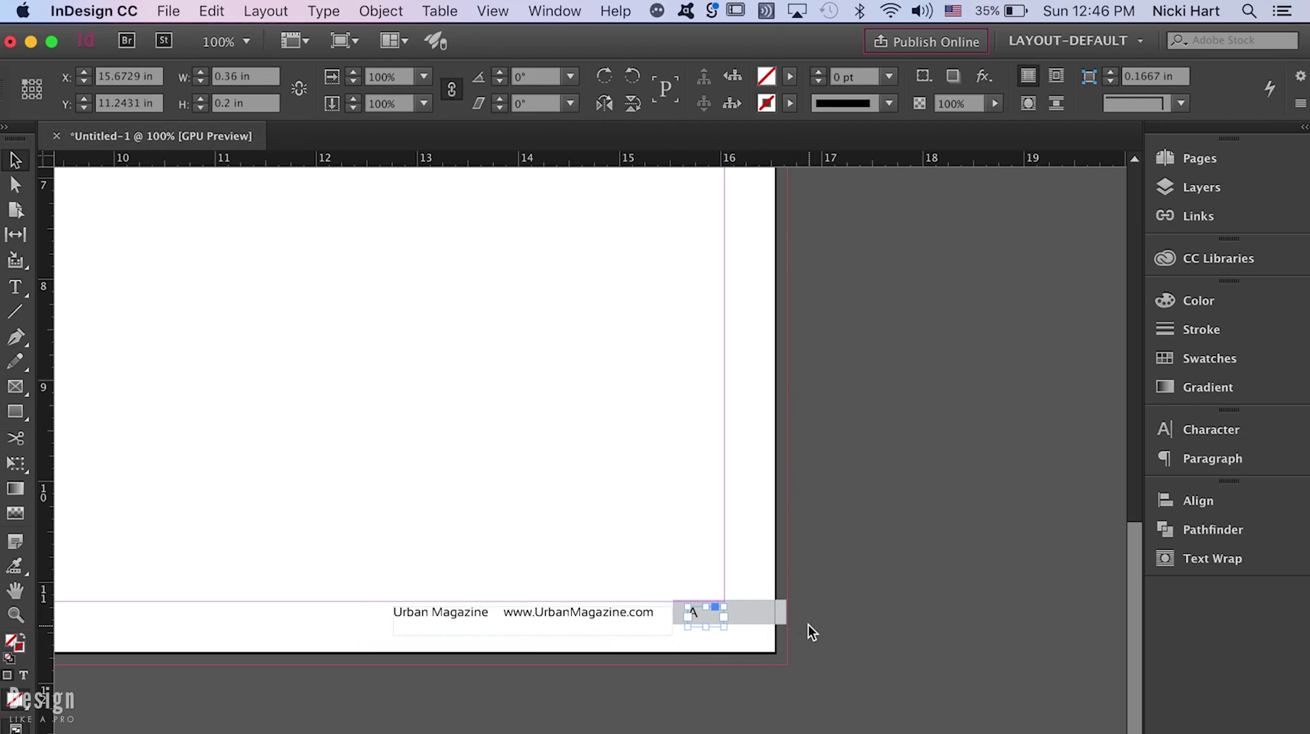
pyautogui.click(837, 628)
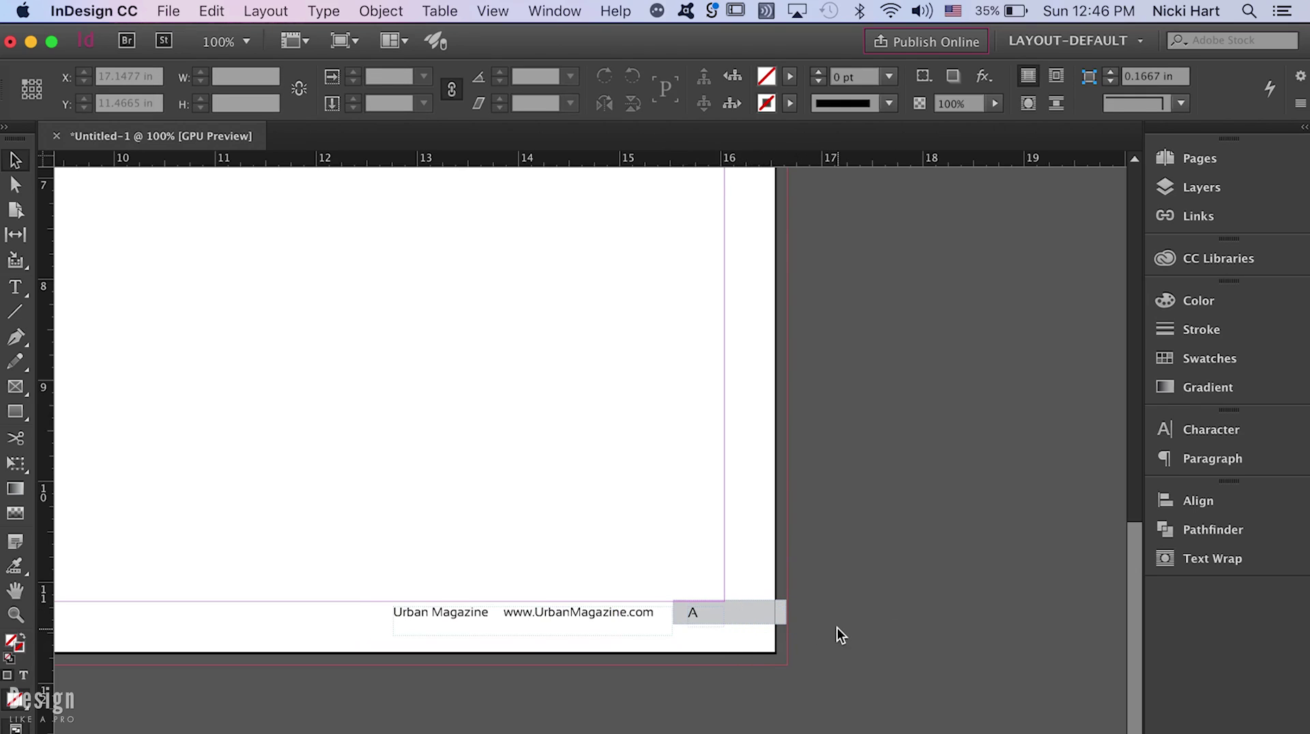
# - Examine the footers on both pages of the master spread side by side
pyautogui.press('super+minus')
pyautogui.press('super+minus')
pyautogui.press('h')
pyautogui.moveTo(199, 570); pyautogui.dragTo(494, 521)
pyautogui.click(15, 160)
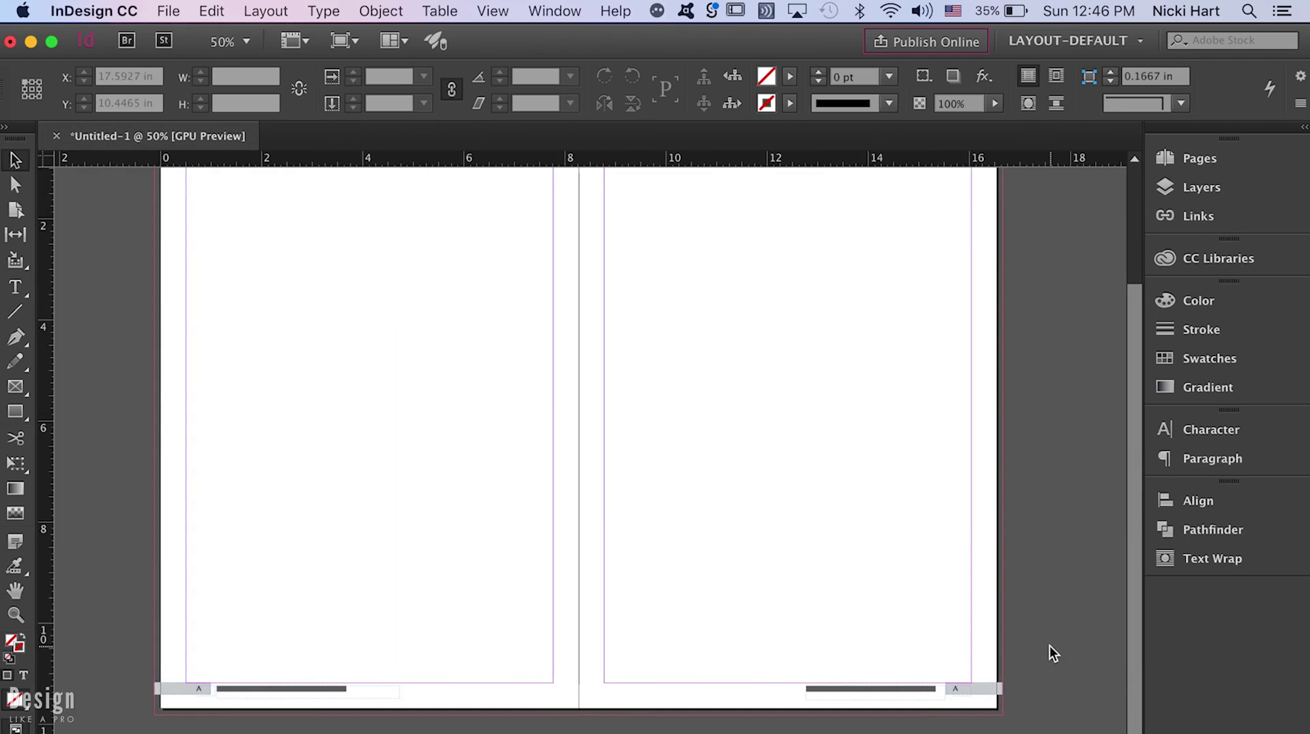
pyautogui.press('super+equal')
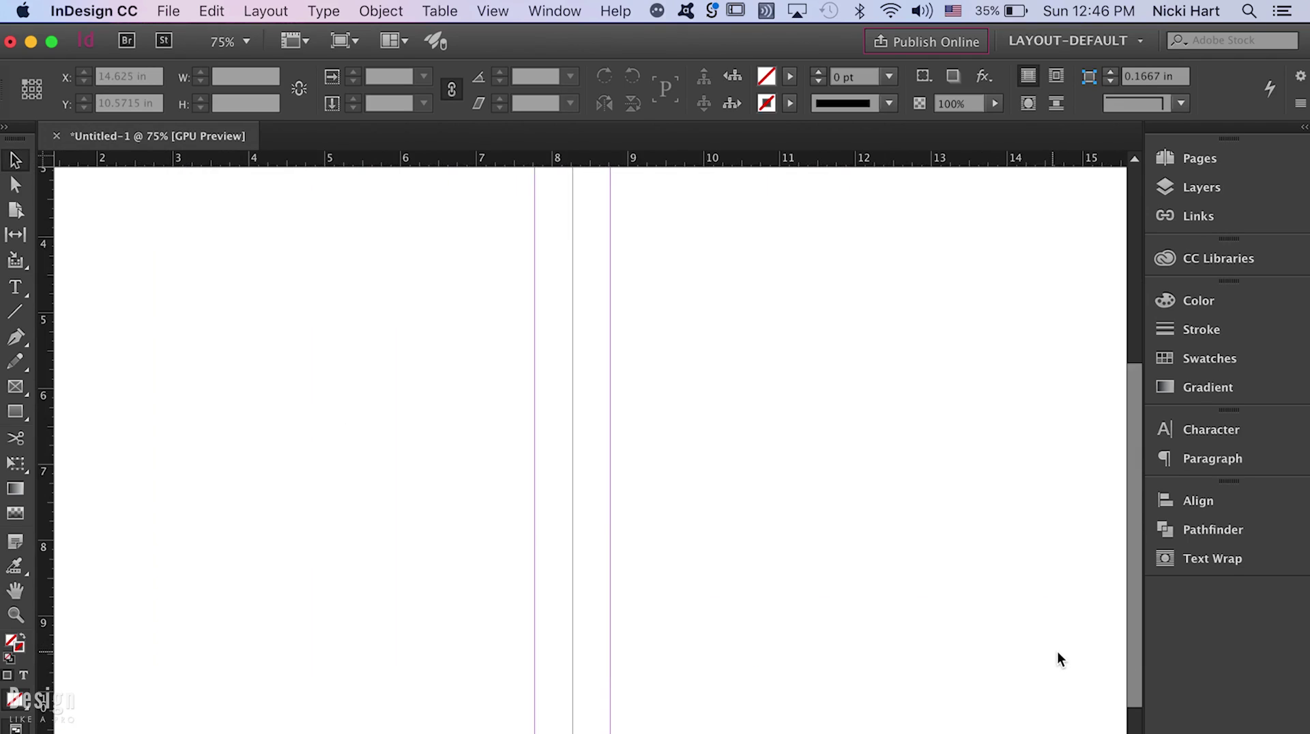
pyautogui.press('super+minus')
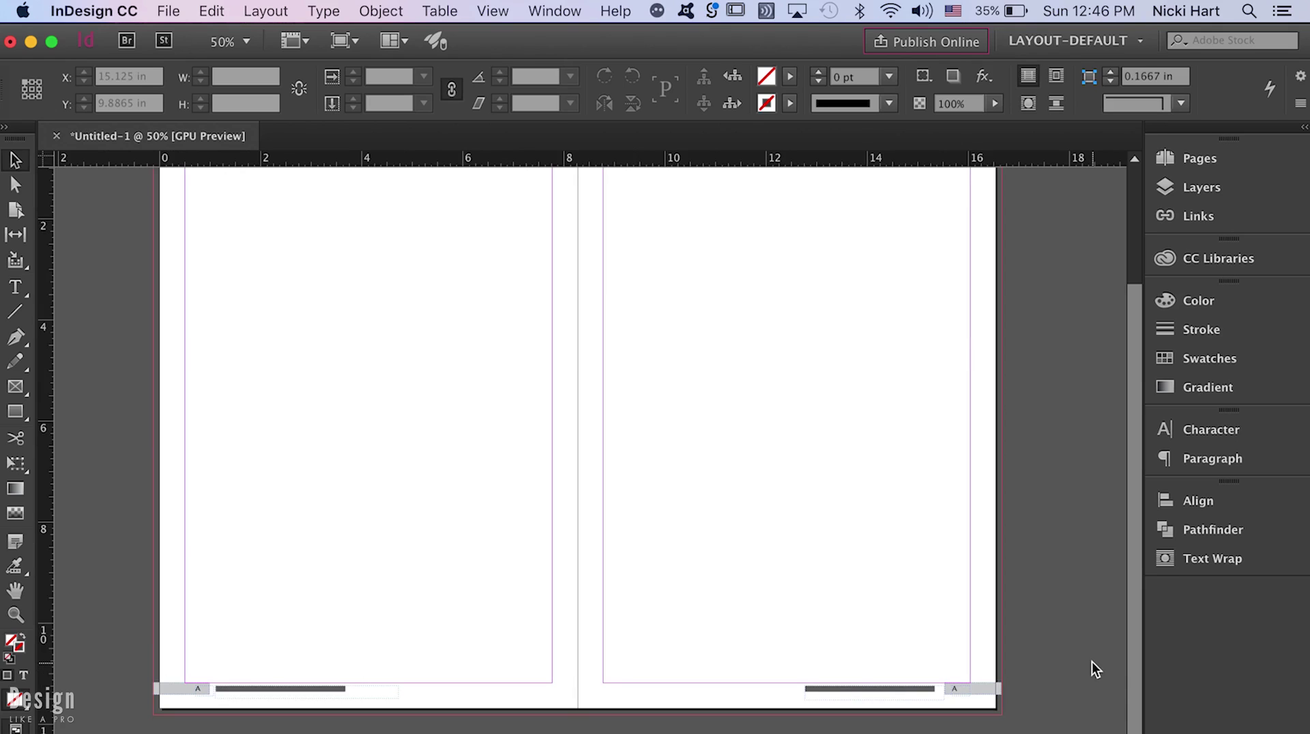
# - Go to document pages 2–3 and examine the master footers and page numbers on the spread
pyautogui.scroll(4, 1087, 669)
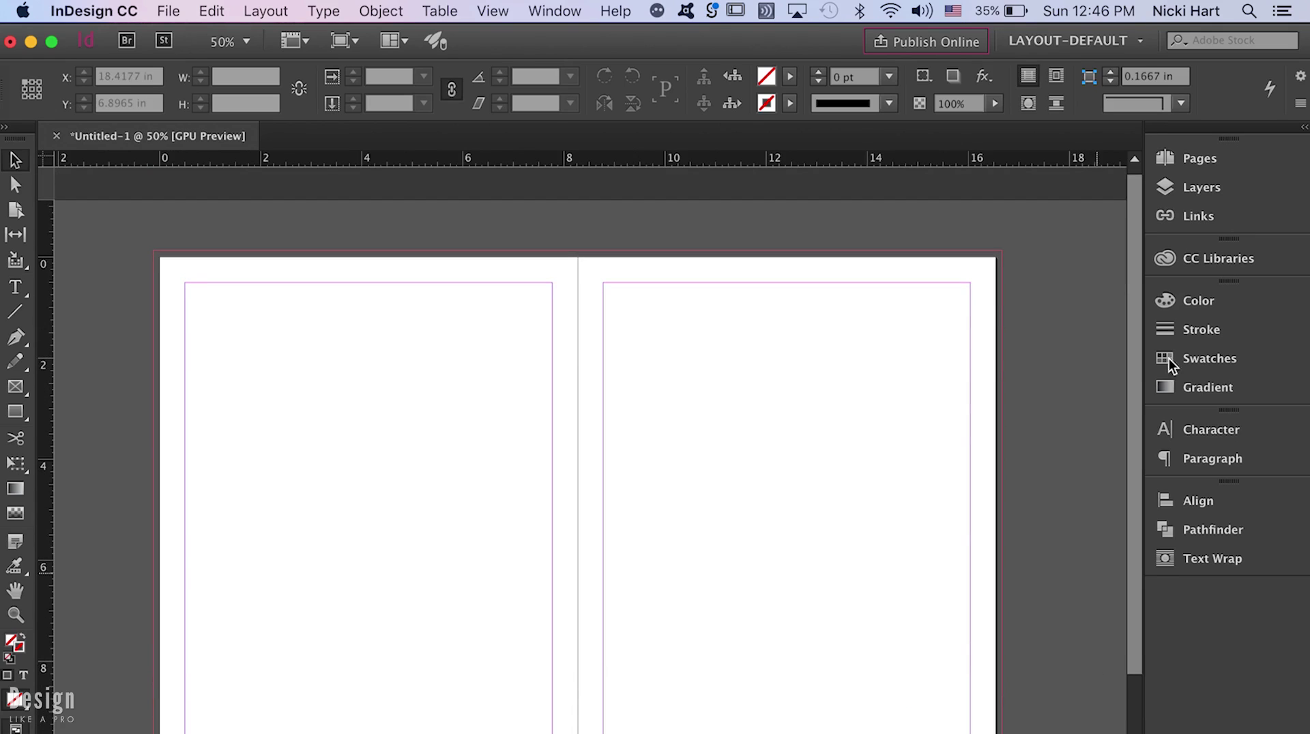
pyautogui.click(1203, 168)
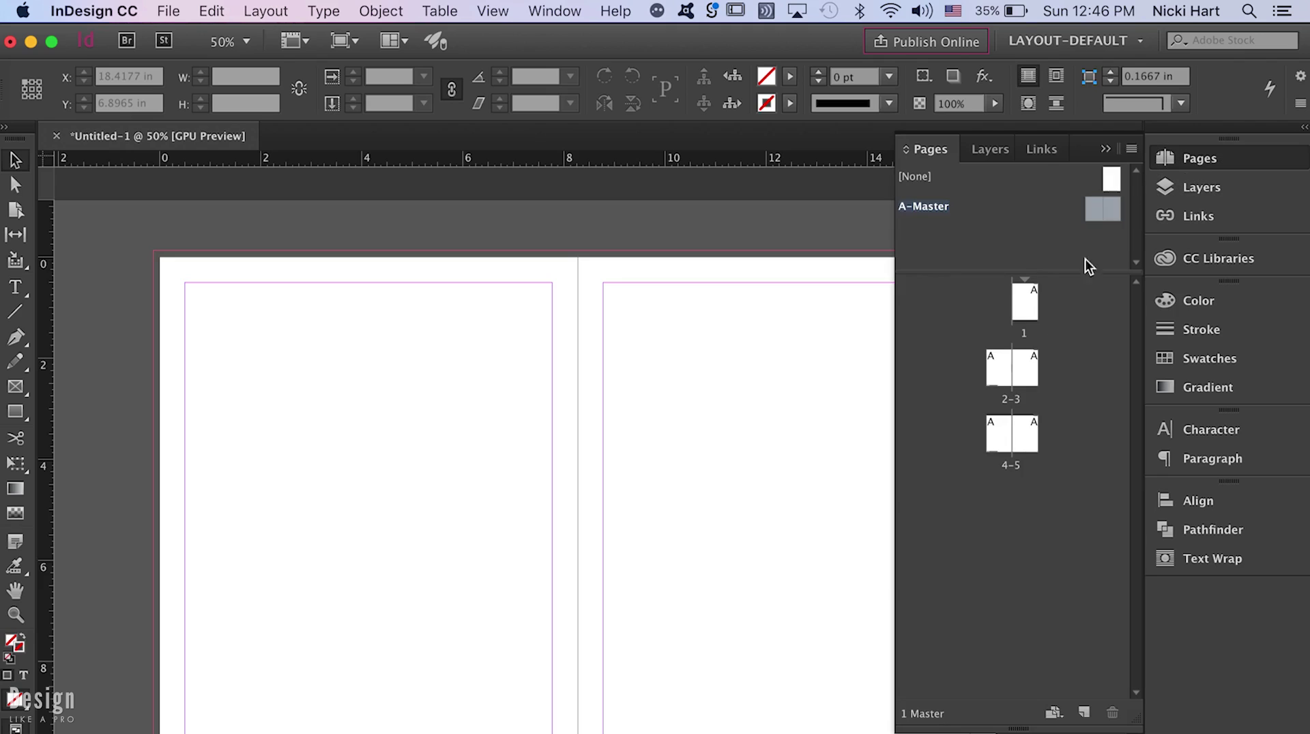
pyautogui.doubleClick(995, 367)
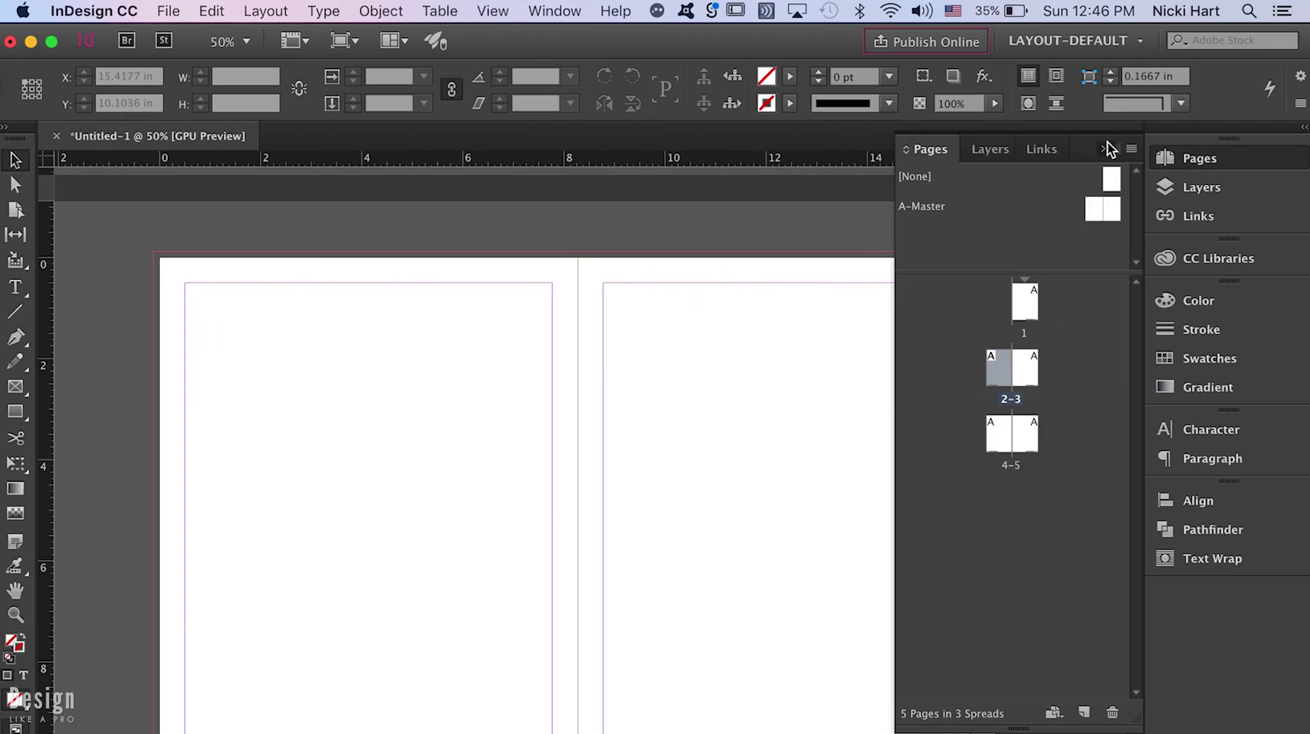
pyautogui.click(1106, 148)
pyautogui.scroll(-2, 981, 333)
pyautogui.scroll(-5, 980, 328)
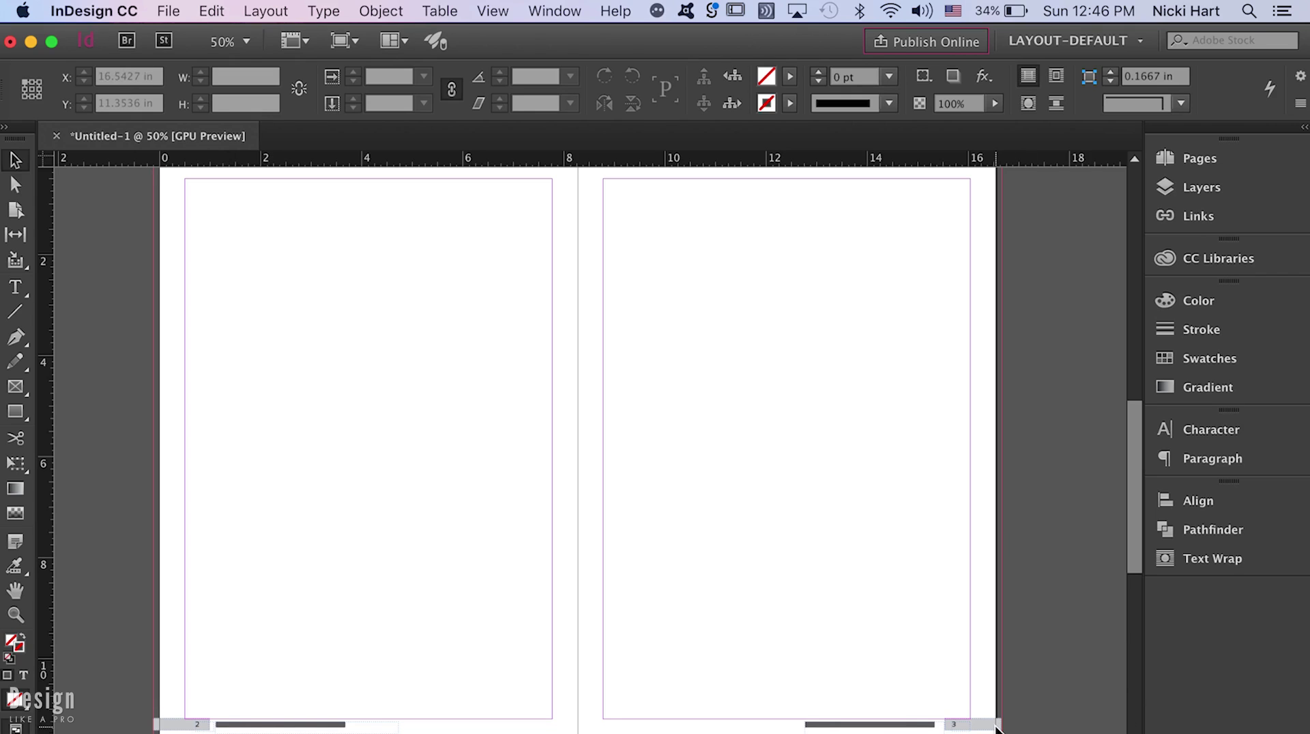
pyautogui.click(1235, 162)
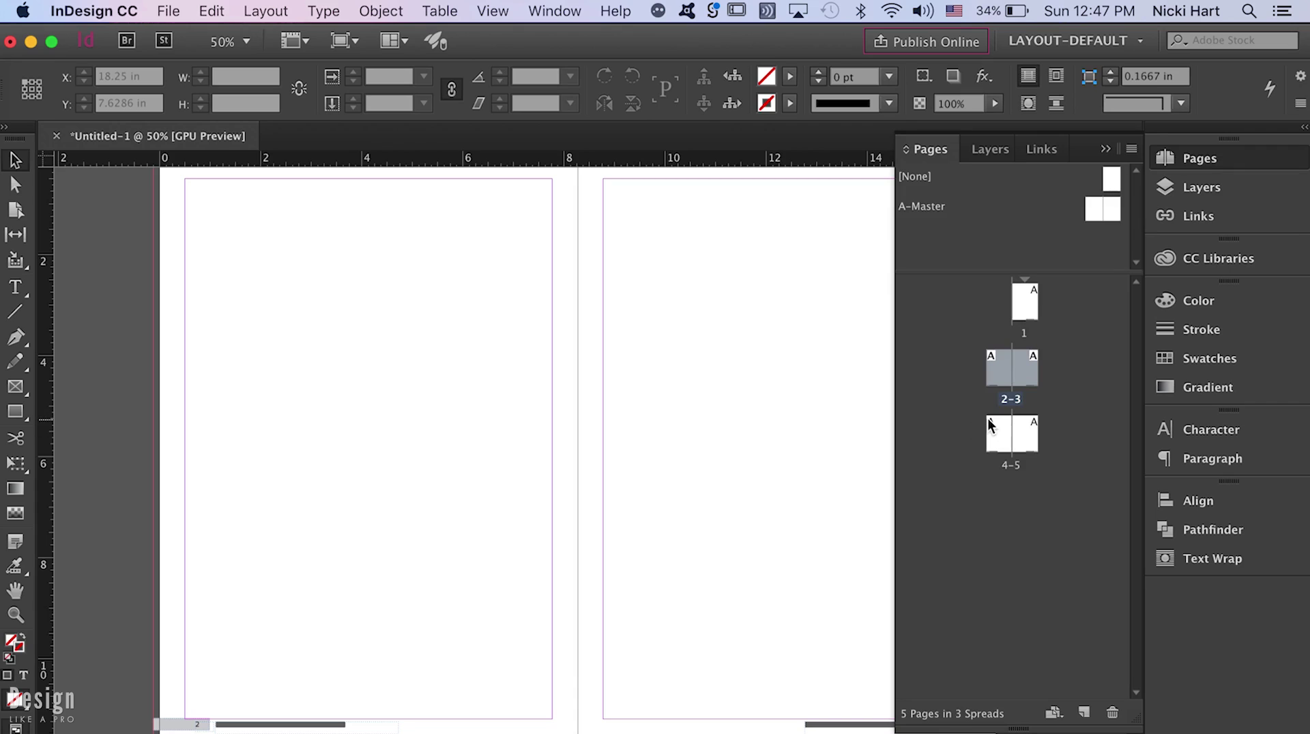
pyautogui.click(1106, 150)
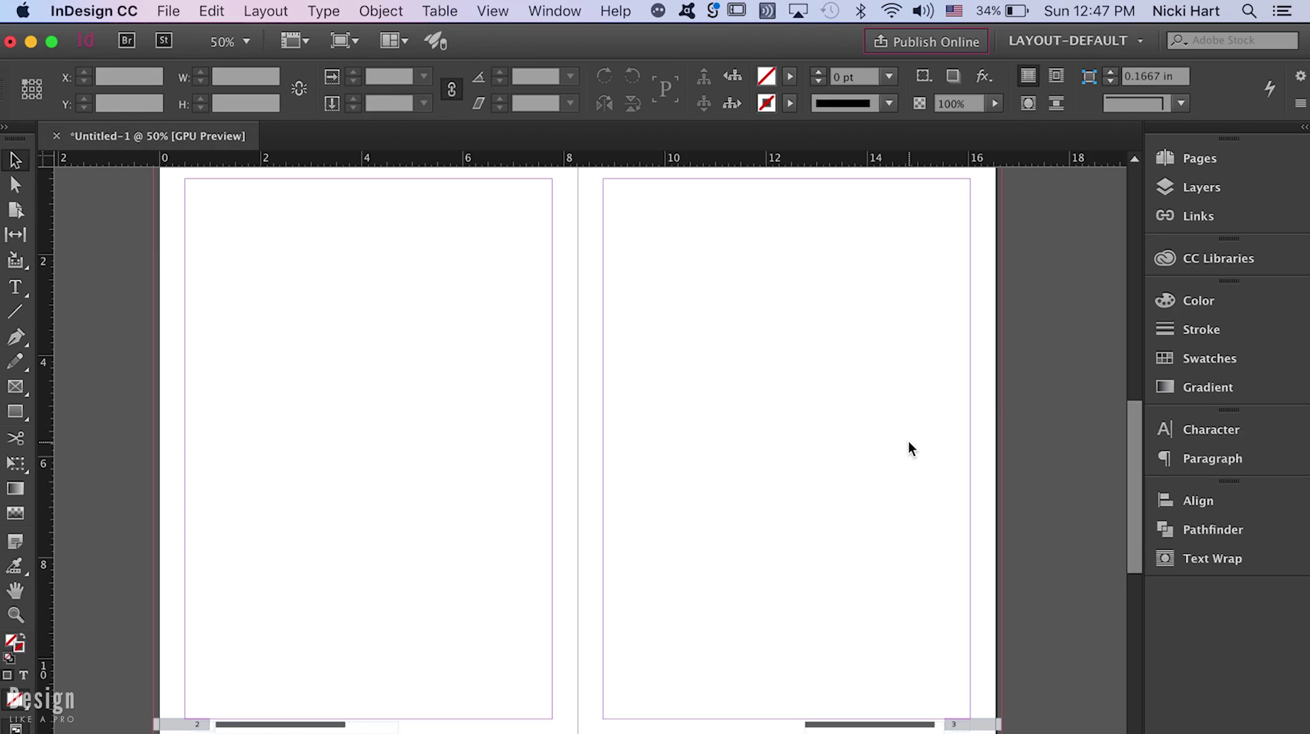
pyautogui.scroll(1, 904, 443)
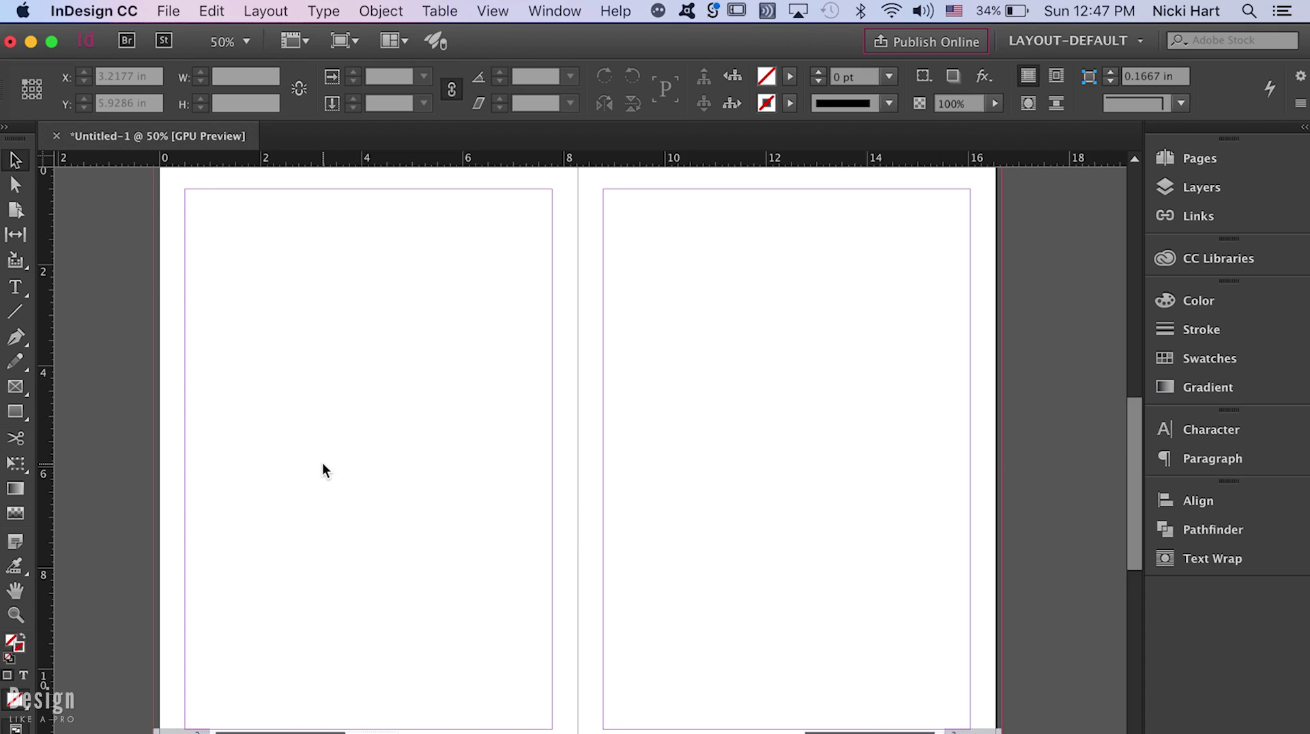
# - Switch to Finder and place the fruit grid image from the Links folder at 100% across the top of the spread
pyautogui.press('super+Tab')
pyautogui.press('super+Tab')
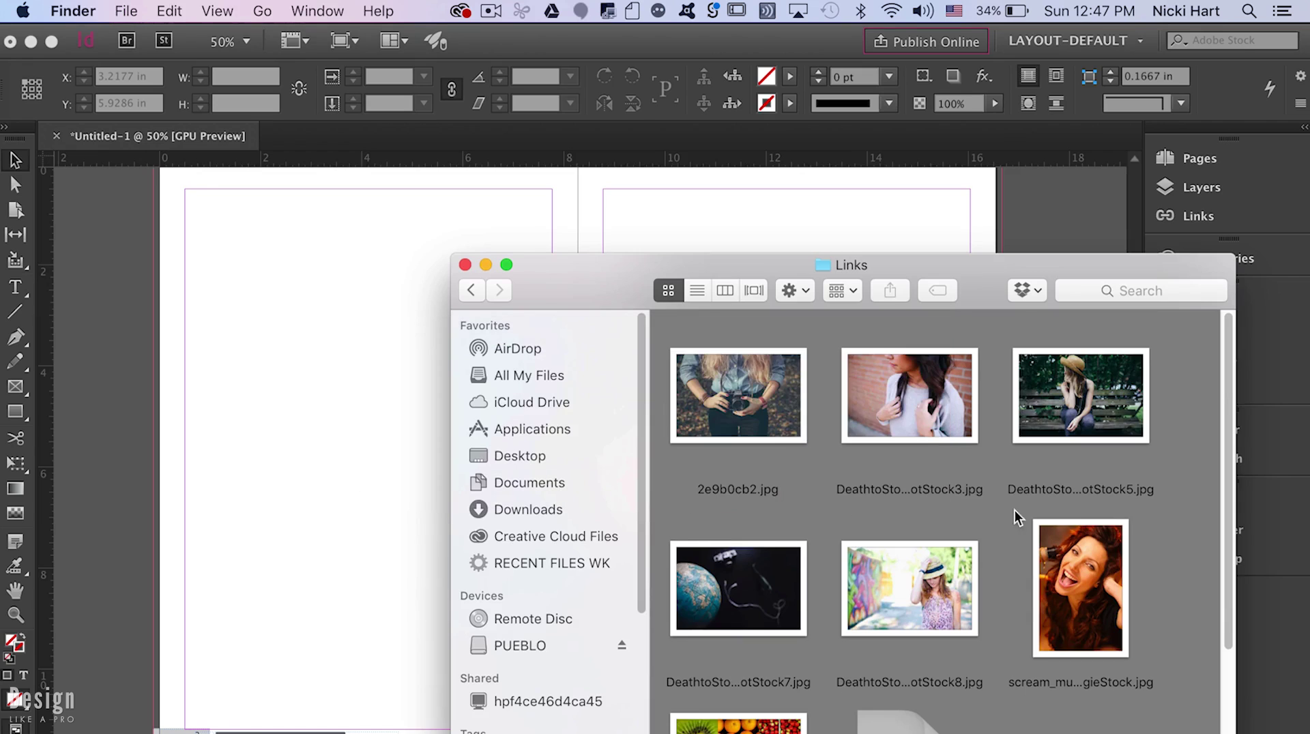
pyautogui.scroll(-5, 1110, 526)
pyautogui.click(752, 602)
pyautogui.moveTo(759, 613); pyautogui.dragTo(303, 354)
pyautogui.click(304, 321)
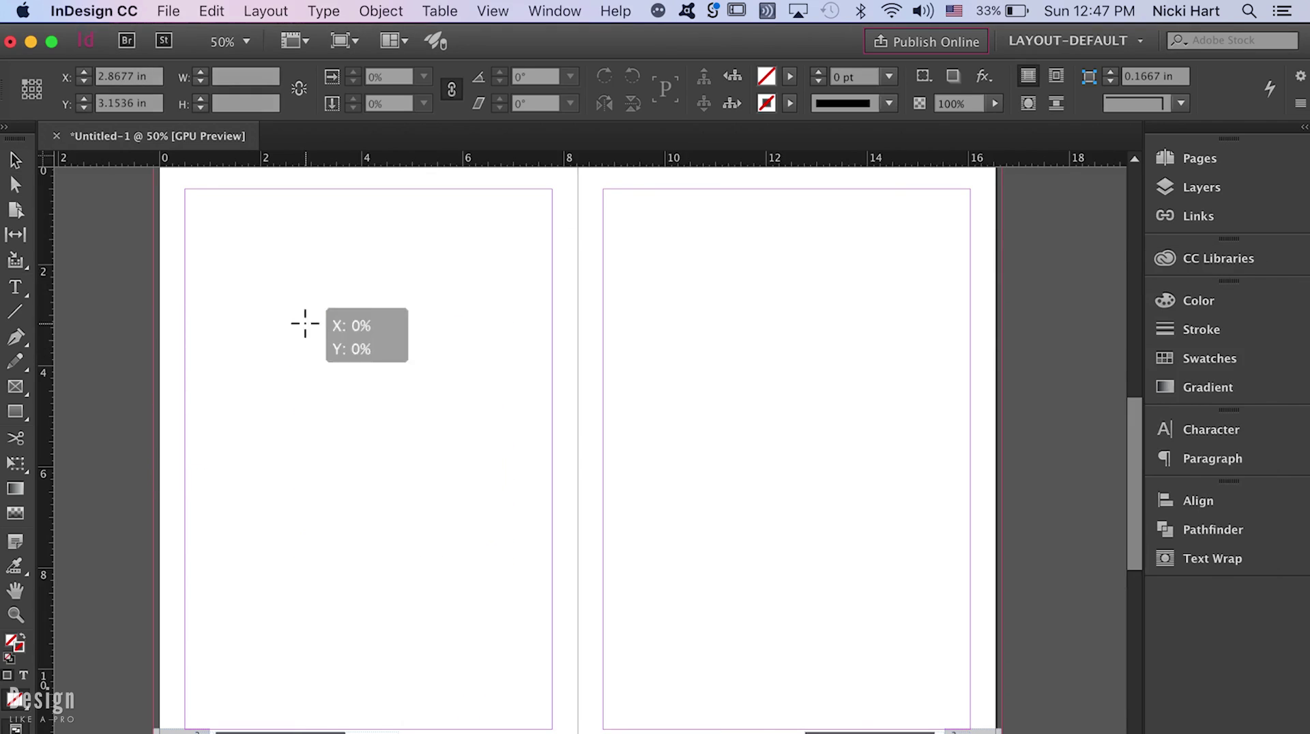
pyautogui.moveTo(412, 327); pyautogui.dragTo(505, 184)
pyautogui.scroll(1, 633, 296)
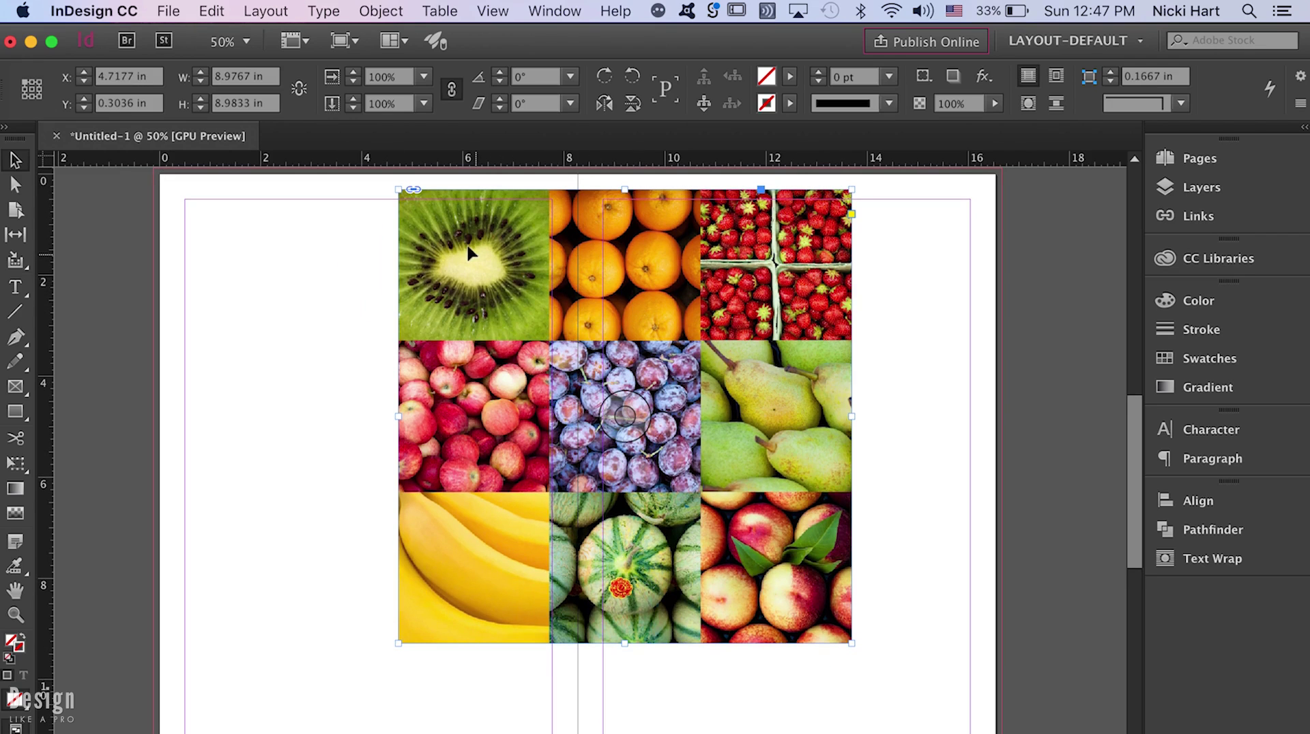
# - Try the fruit image against the page top, at the bleed edge, over the right-hand page and at the top margin
pyautogui.moveTo(468, 253); pyautogui.dragTo(495, 275)
pyautogui.scroll(1, 495, 275)
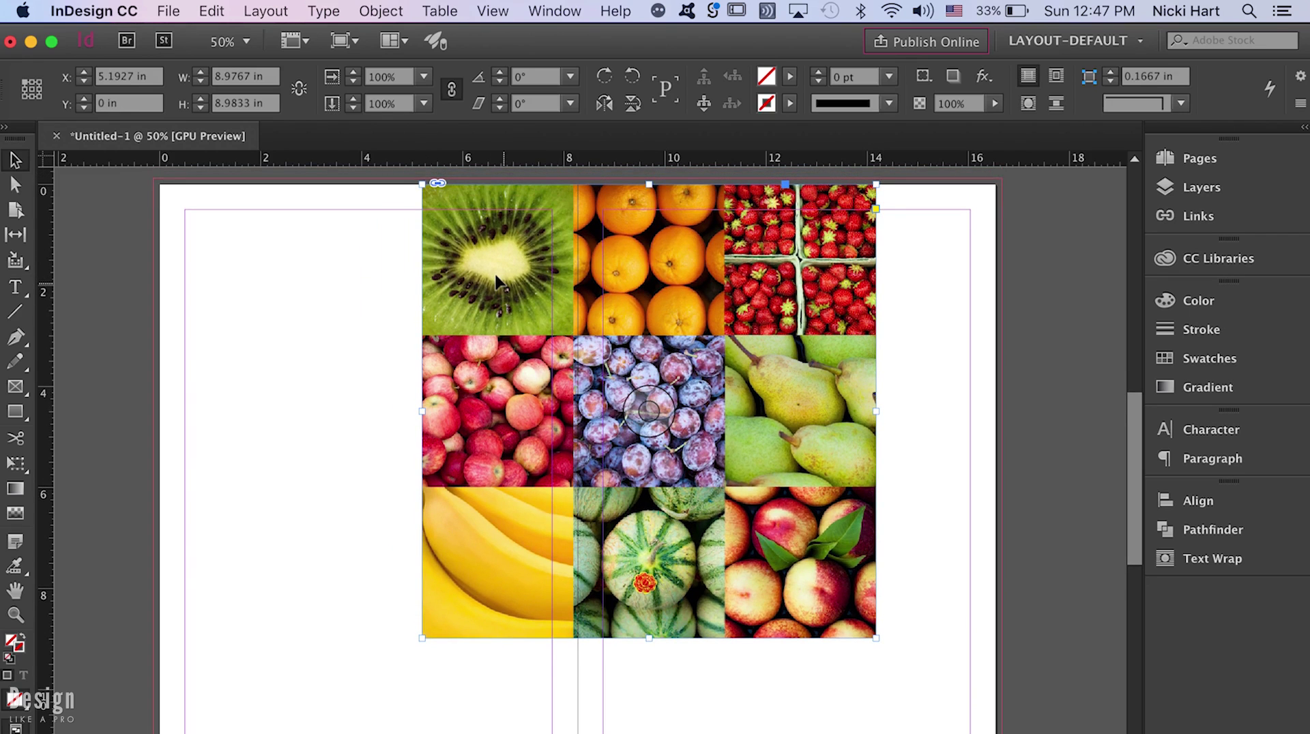
pyautogui.moveTo(481, 256); pyautogui.dragTo(501, 298)
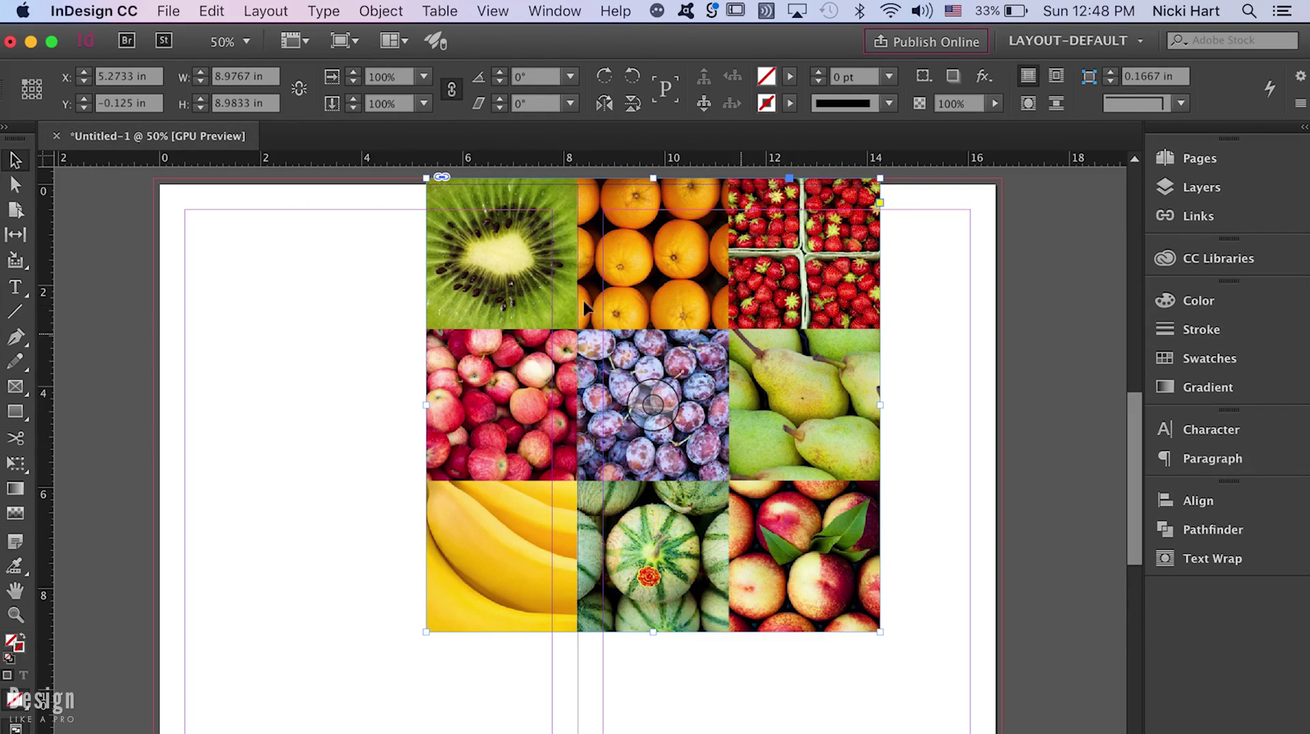
pyautogui.moveTo(652, 271); pyautogui.dragTo(832, 300)
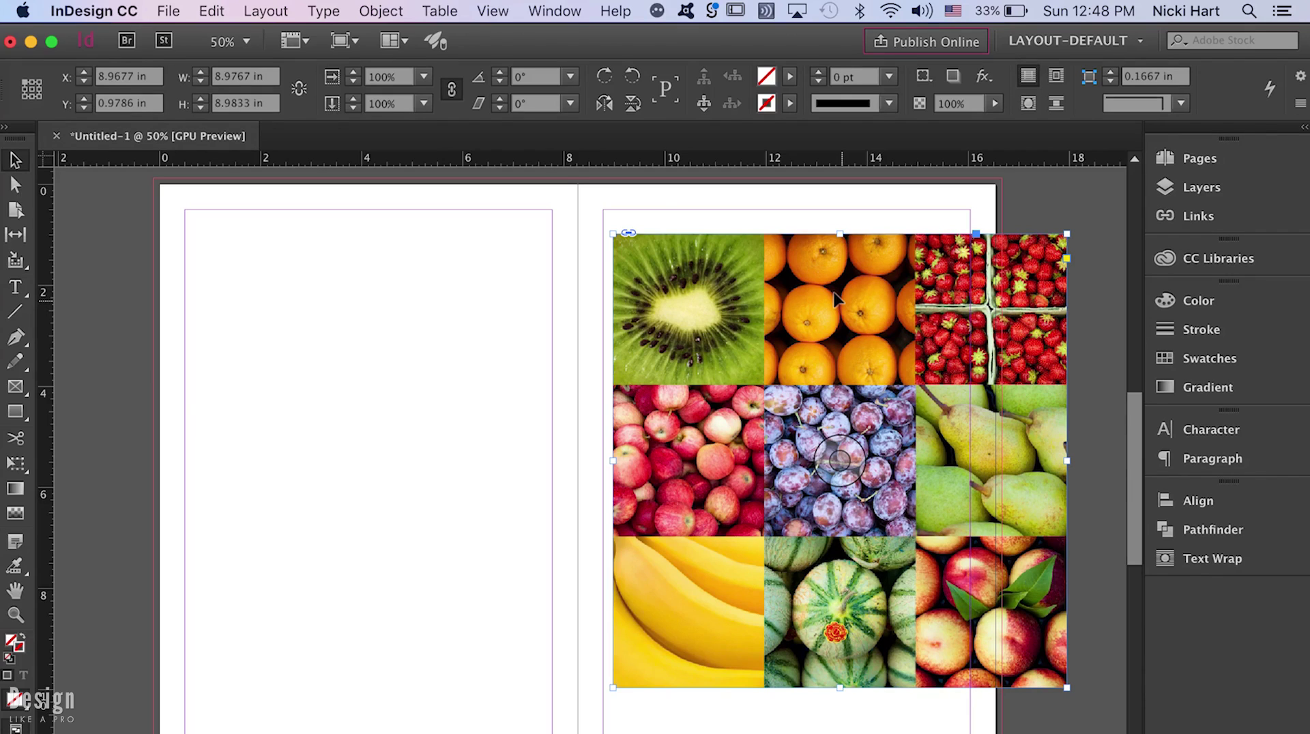
pyautogui.moveTo(834, 299); pyautogui.dragTo(685, 272)
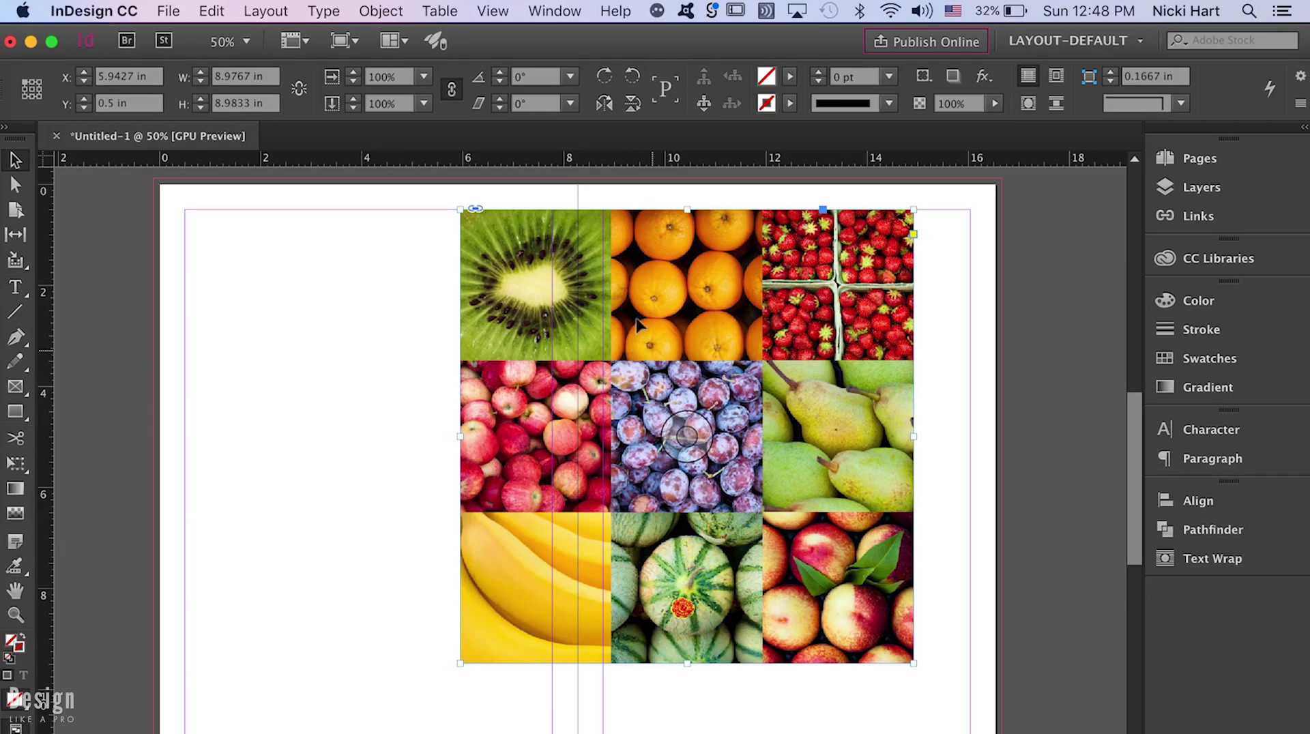
# - Align the fruit image to the top bleed at X 4.9167 in, Y -0.125 in, and enlarge it to about 11.98 by 11.99 in
pyautogui.moveTo(676, 288); pyautogui.dragTo(646, 258)
pyautogui.hotkey('shift', 'Left')
pyautogui.hotkey('shift', 'Left')
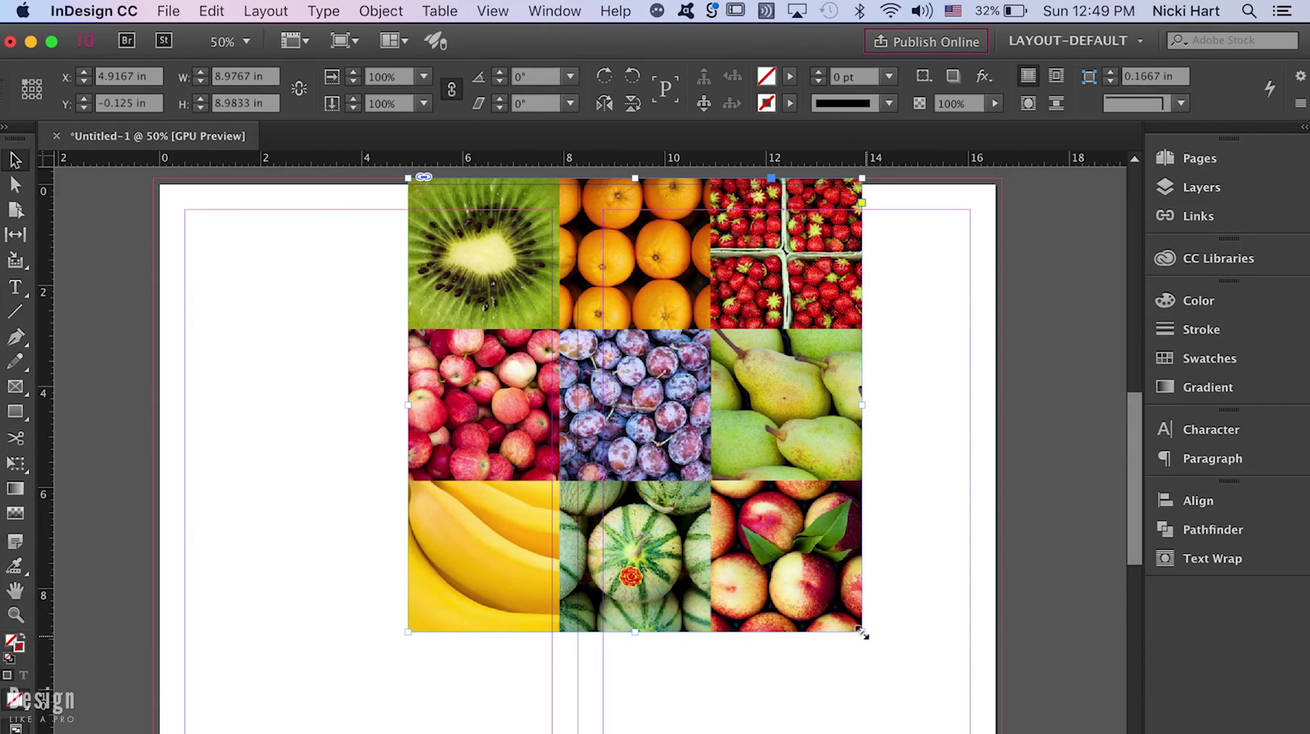
pyautogui.moveTo(862, 634); pyautogui.dragTo(1014, 733)
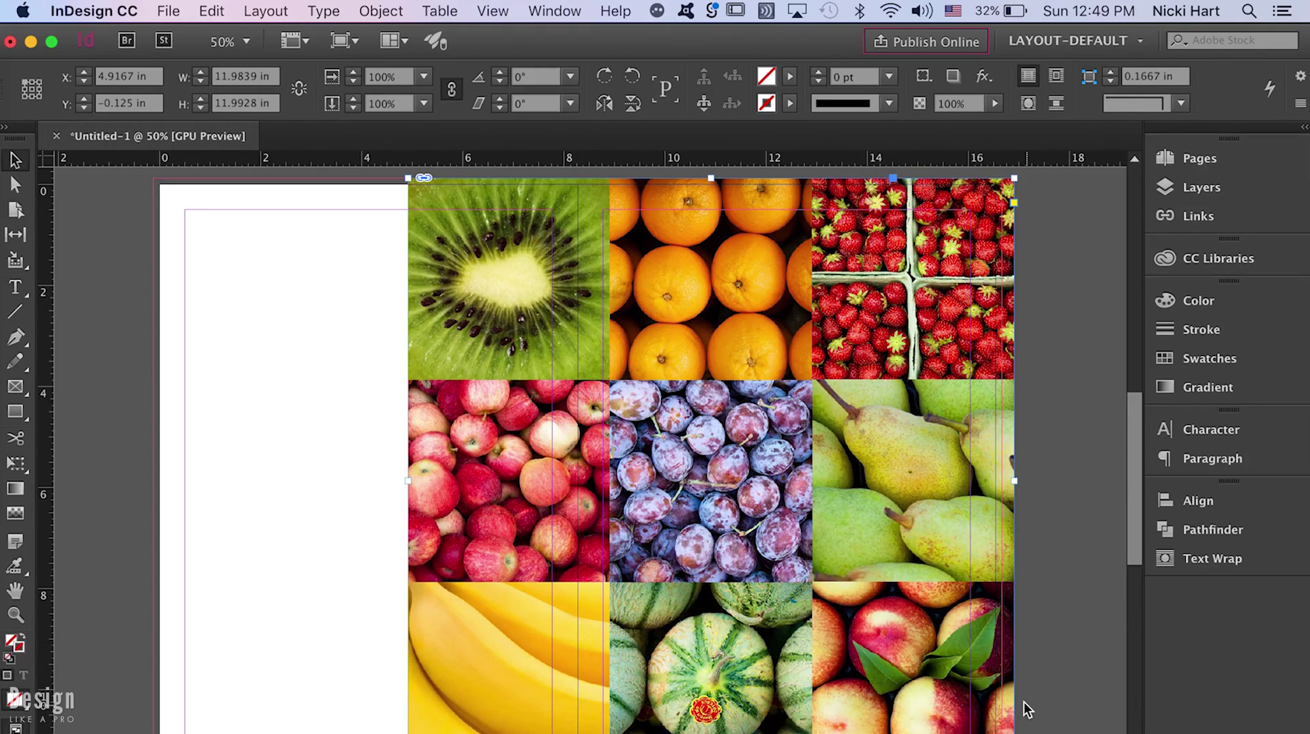
# - Deselect the image, preview the spread as trimmed without guides or bleed, and return to the normal view
pyautogui.click(1051, 657)
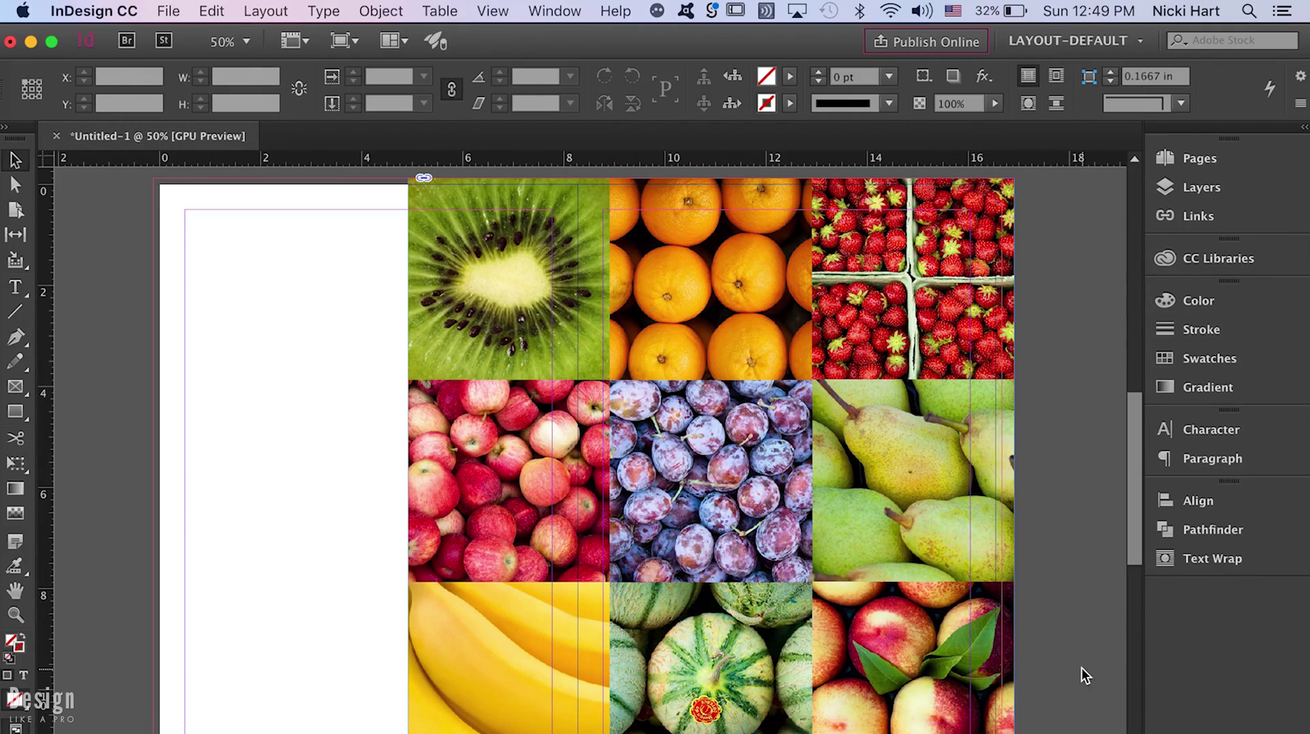
pyautogui.press('w')
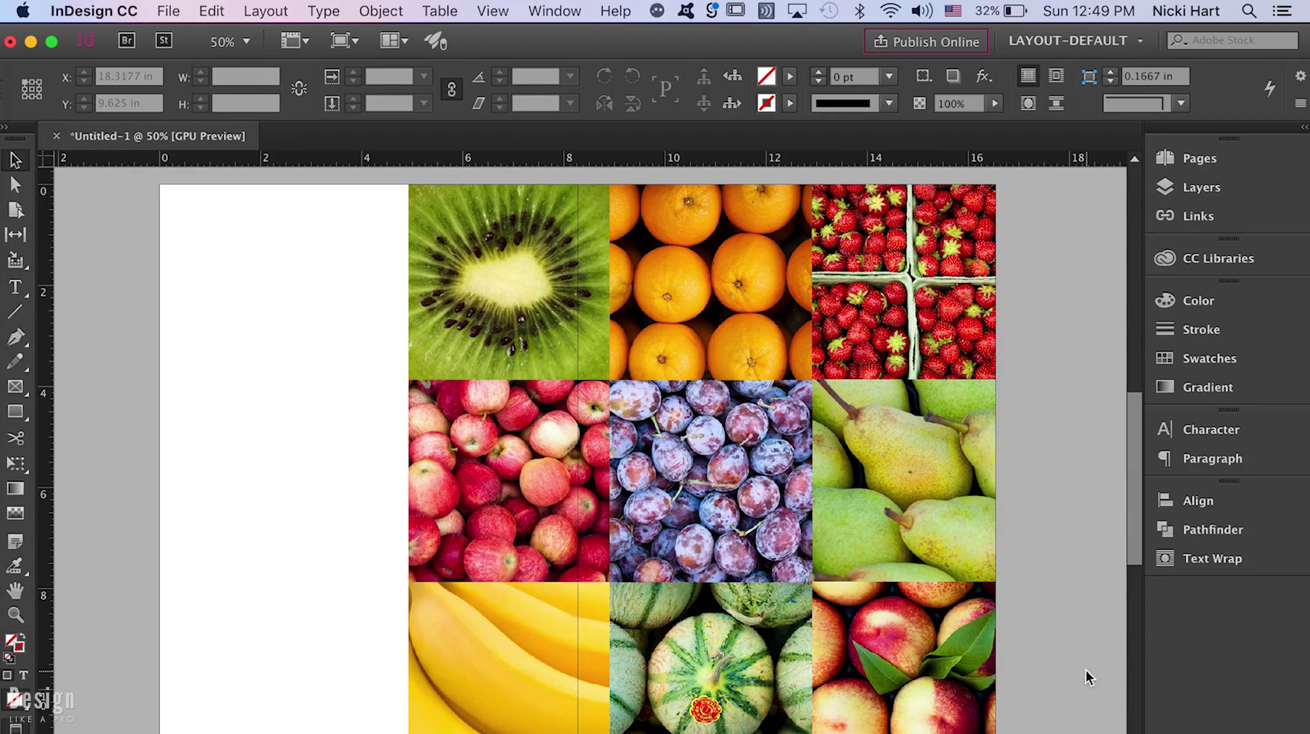
pyautogui.press('w')
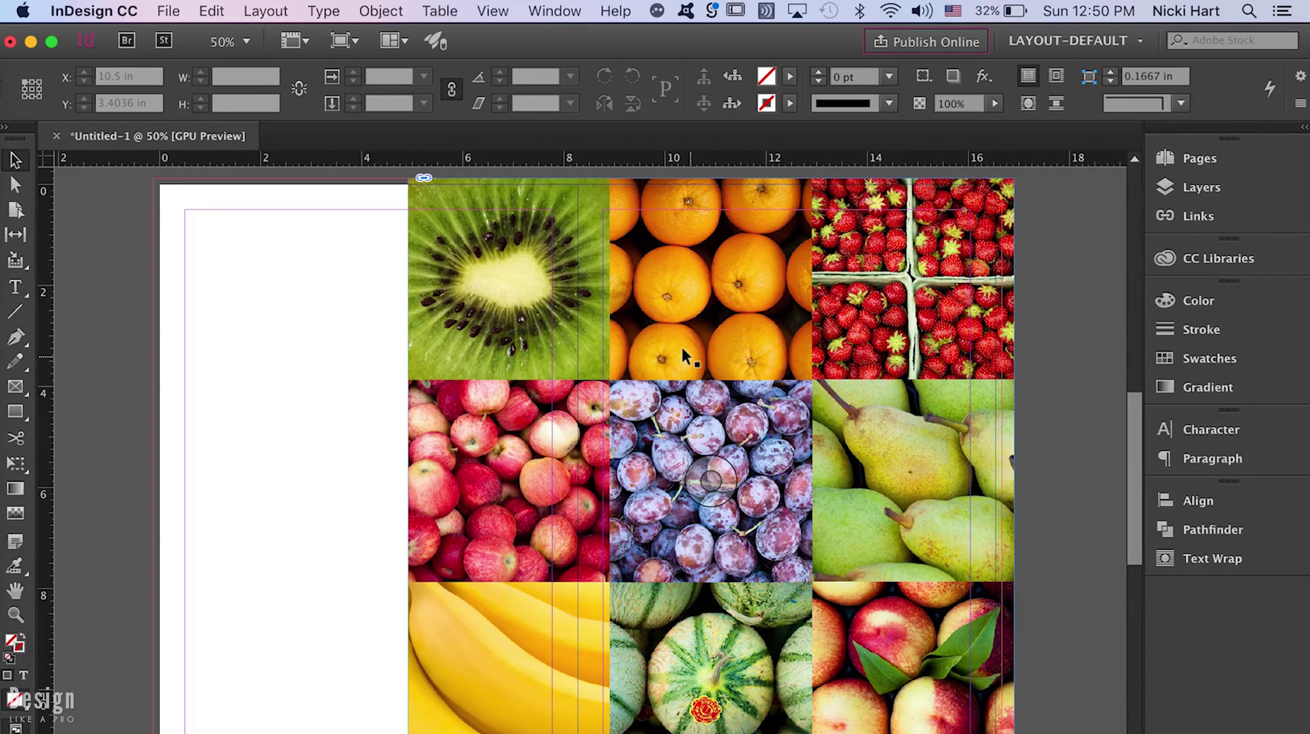
# - Draw a vertical line about 4.4 in long from the top bleed down the fruit image's left edge, with a 10 pt stroke
pyautogui.click(15, 312)
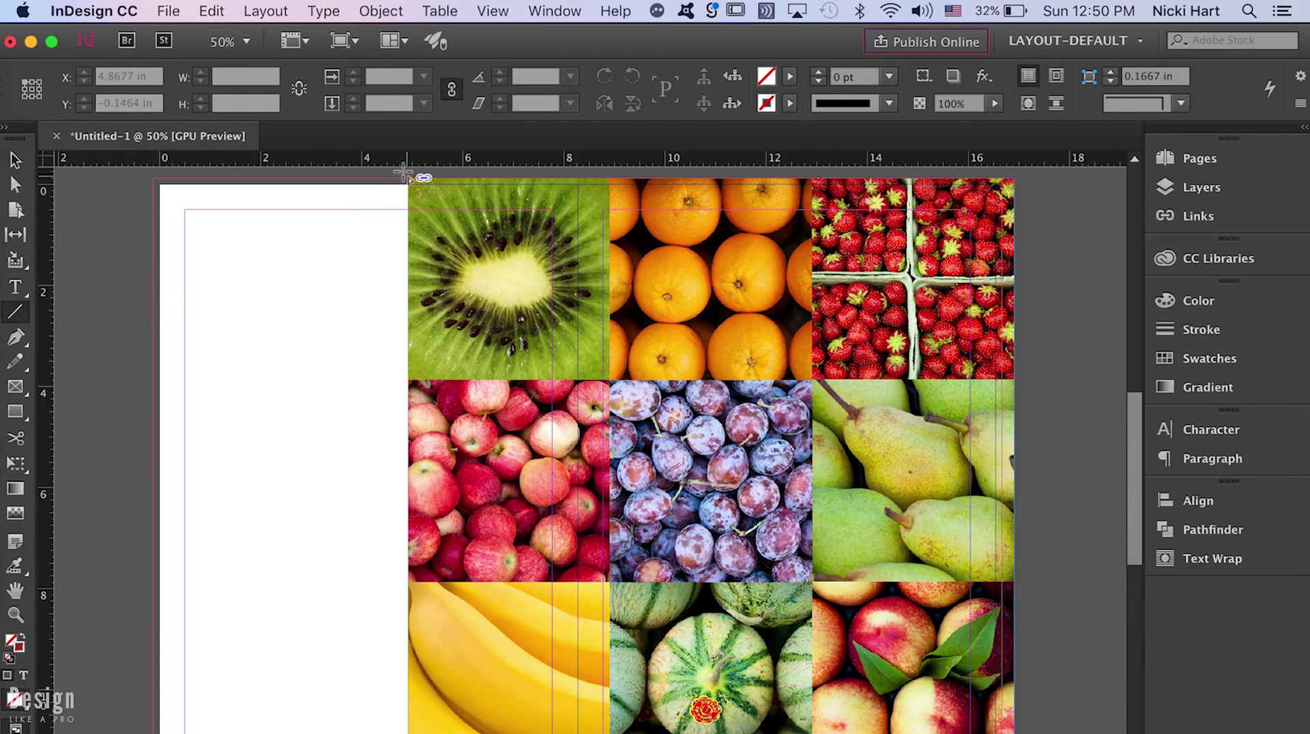
pyautogui.moveTo(404, 174); pyautogui.dragTo(416, 401)
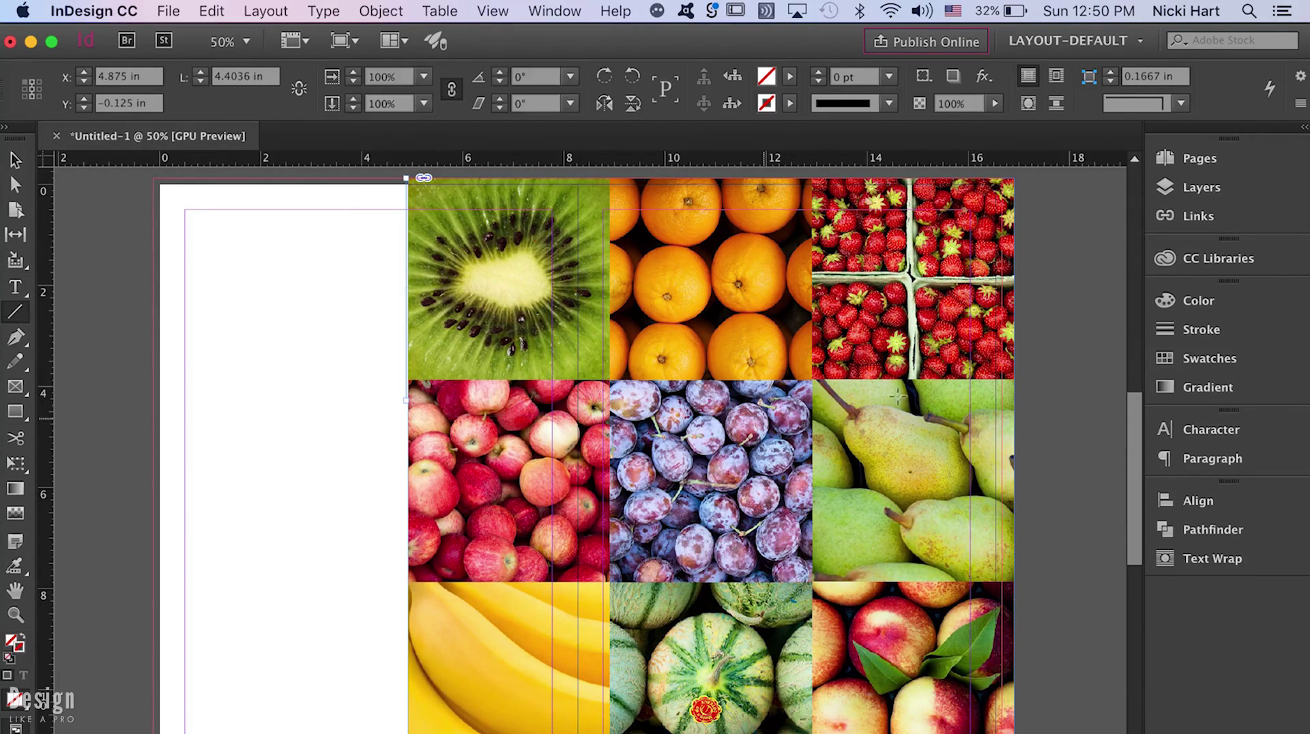
pyautogui.click(1262, 328)
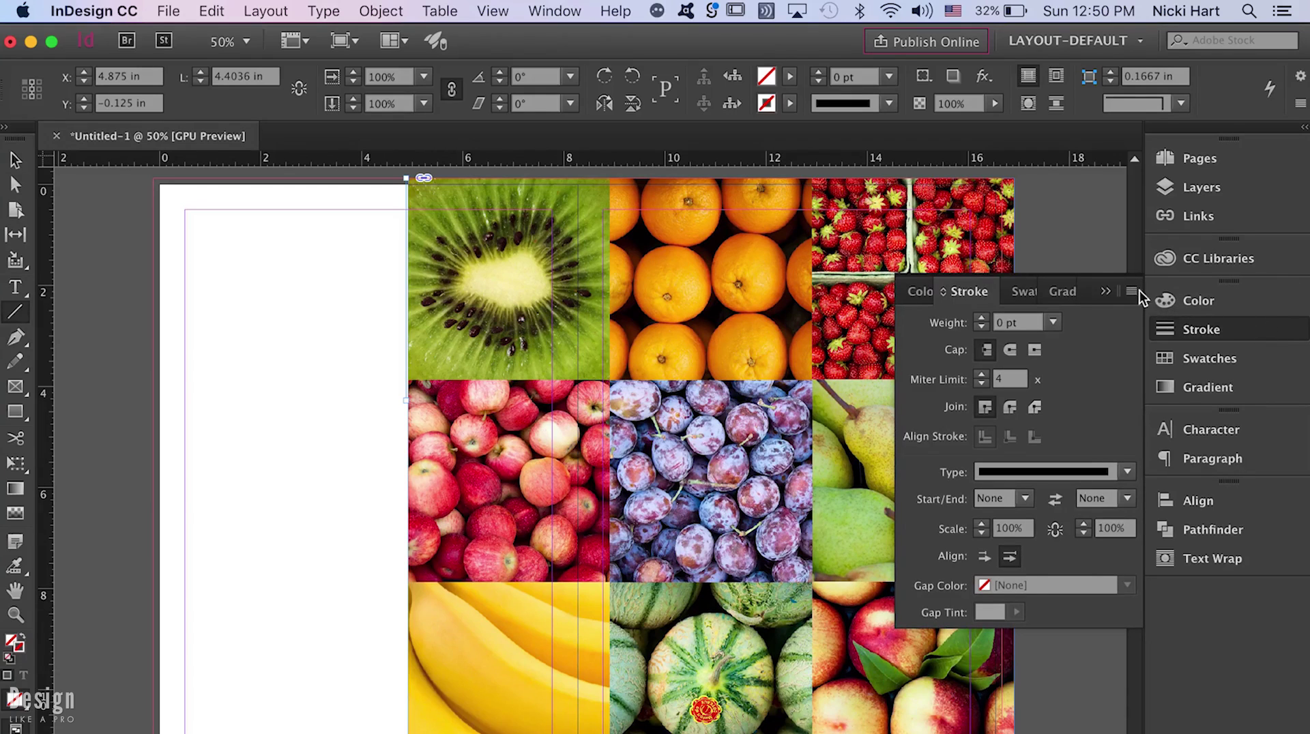
pyautogui.click(1132, 292)
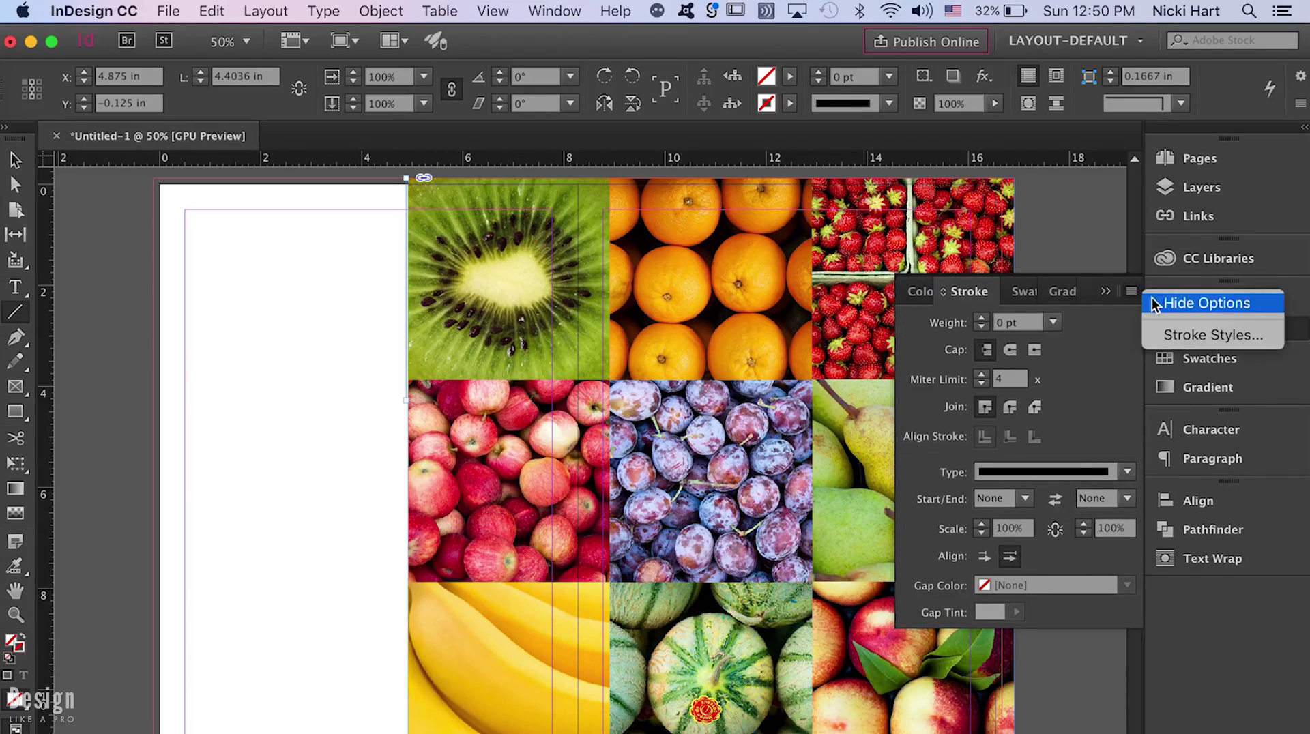
pyautogui.click(946, 299)
pyautogui.click(1053, 322)
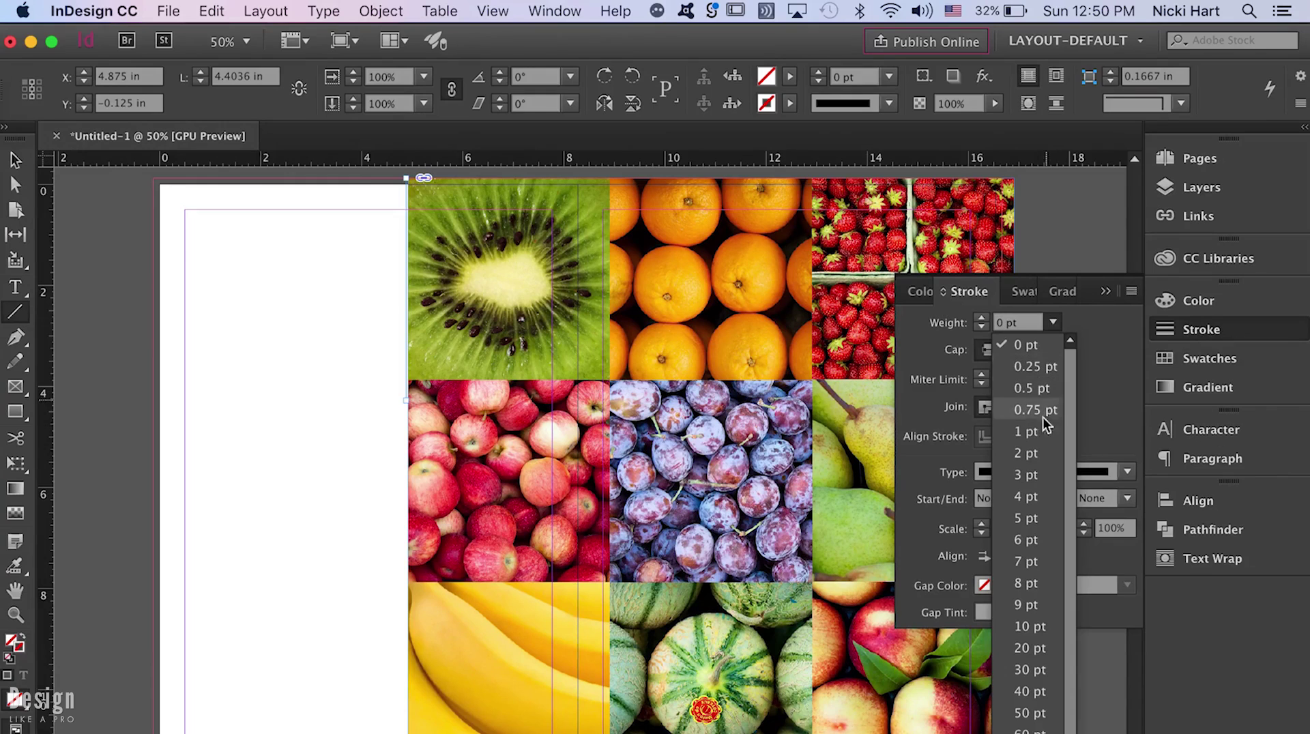
pyautogui.click(1041, 473)
pyautogui.click(1053, 323)
pyautogui.click(1046, 554)
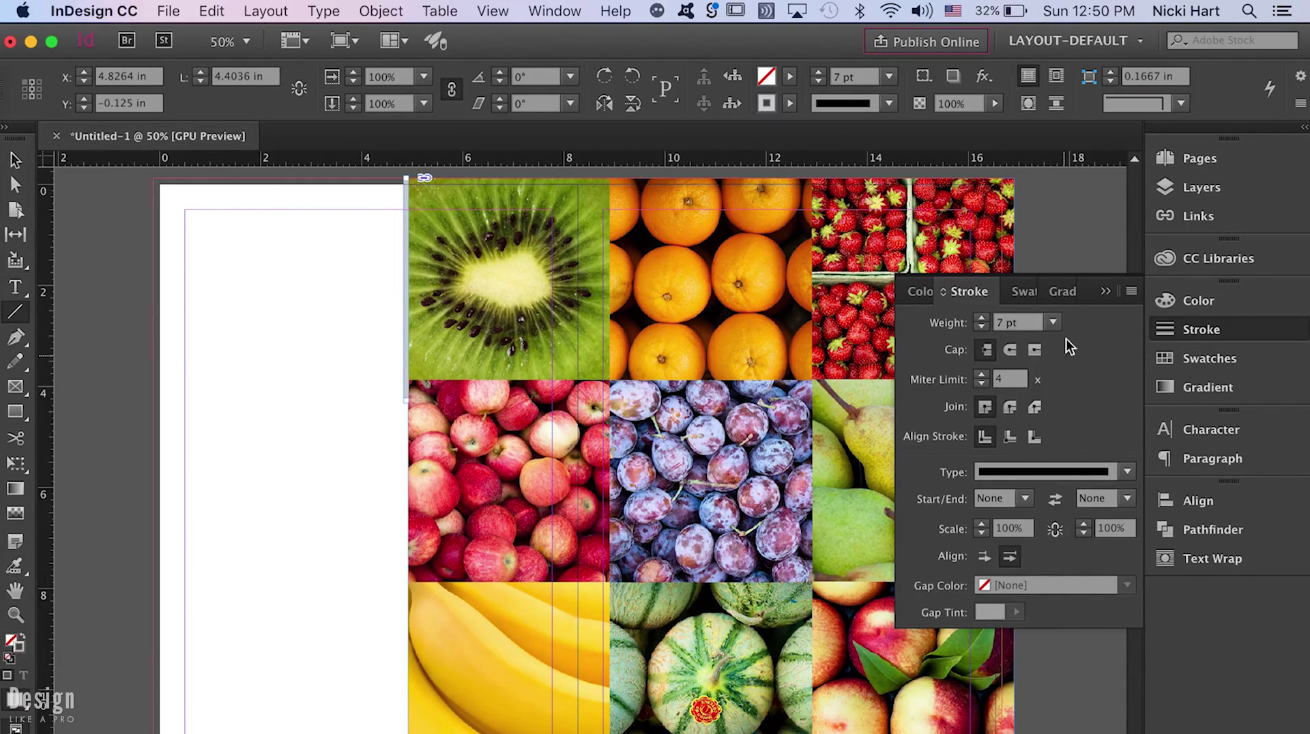
pyautogui.click(1053, 322)
pyautogui.click(1037, 617)
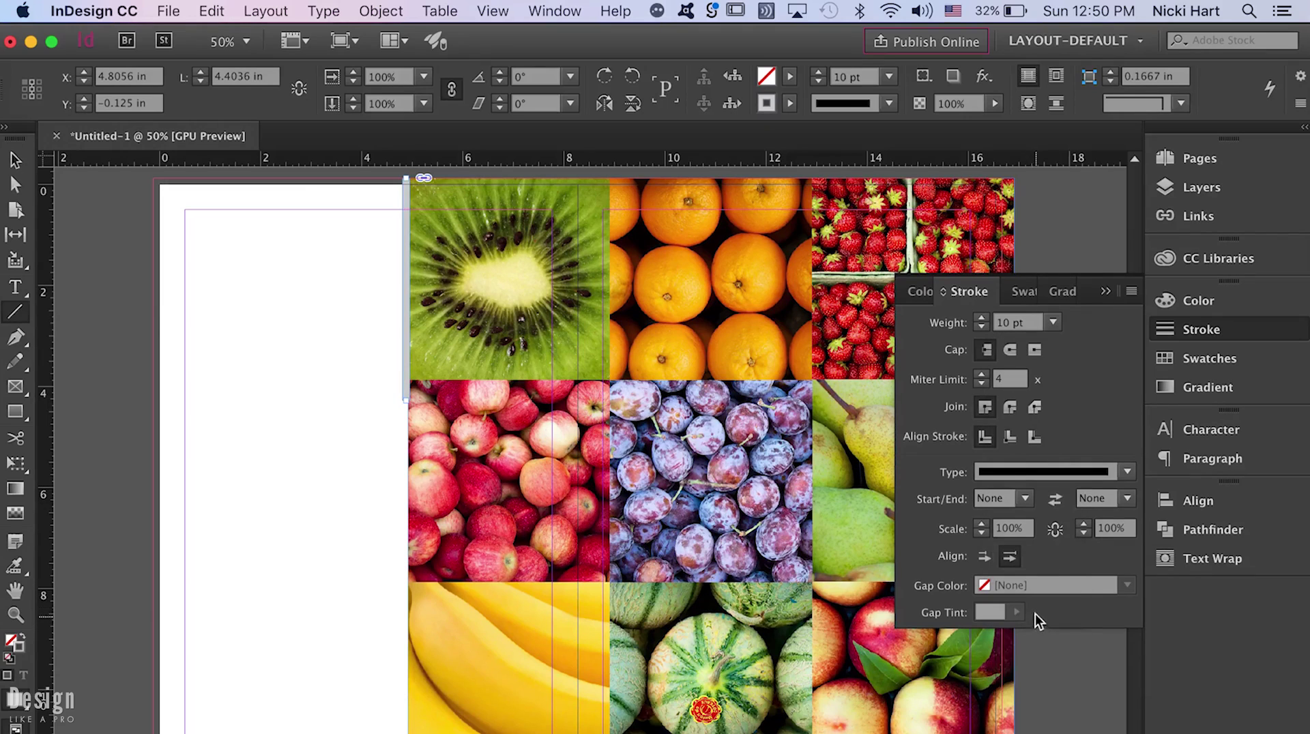
# - Create a process CMYK swatch with C=0 M=67 Y=100 K=9 and apply it to the line's stroke
pyautogui.click(921, 293)
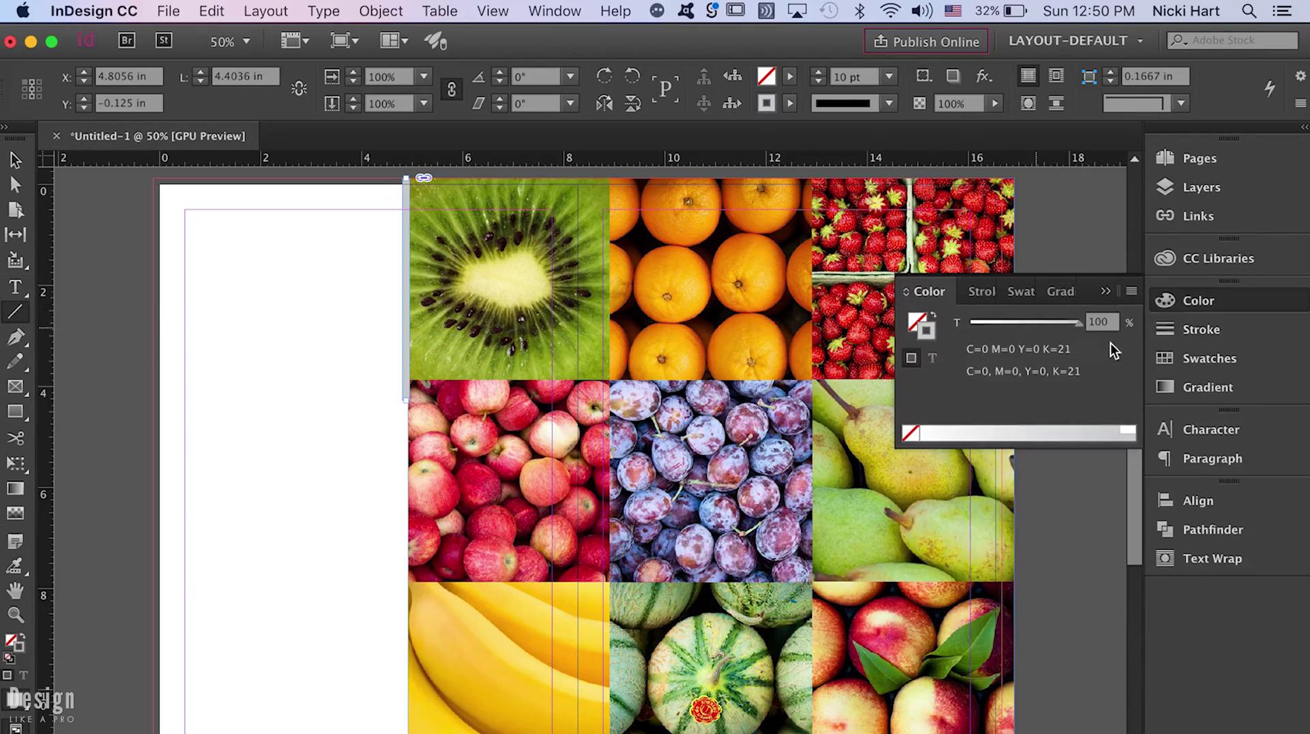
pyautogui.click(1194, 358)
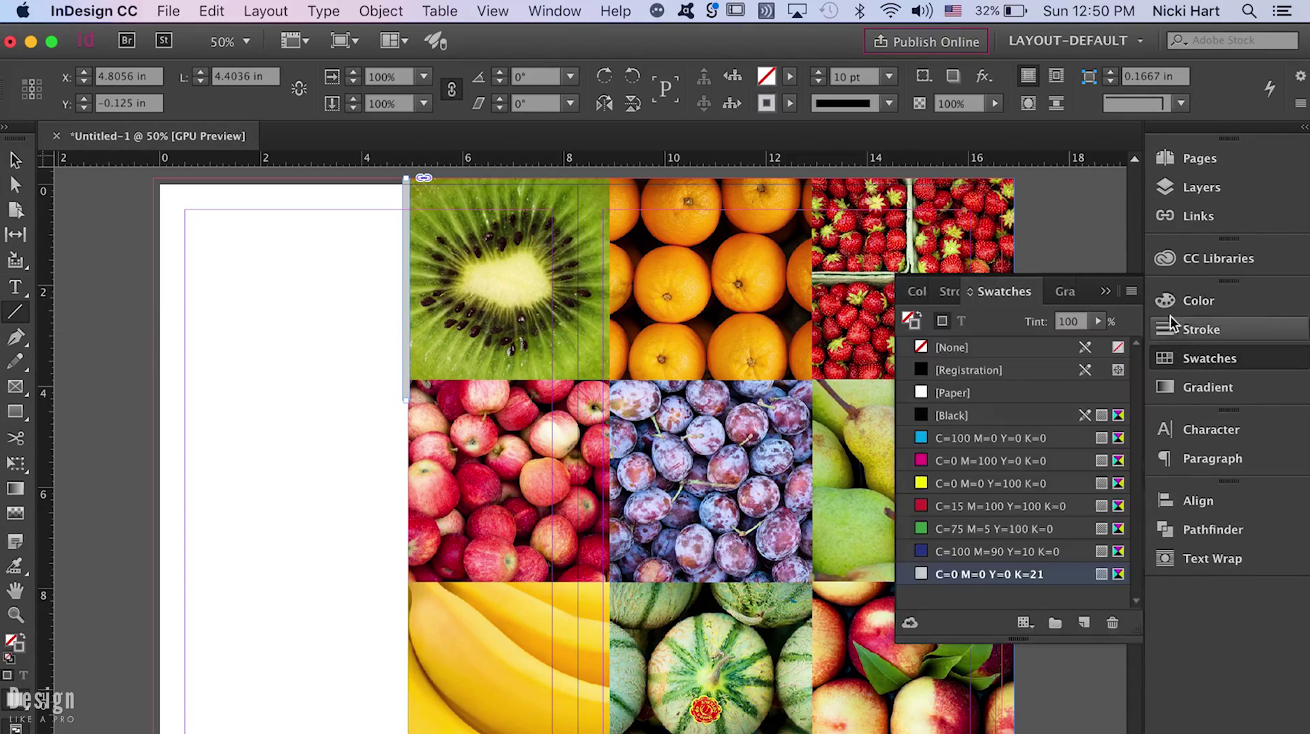
pyautogui.click(1131, 291)
pyautogui.click(1113, 271)
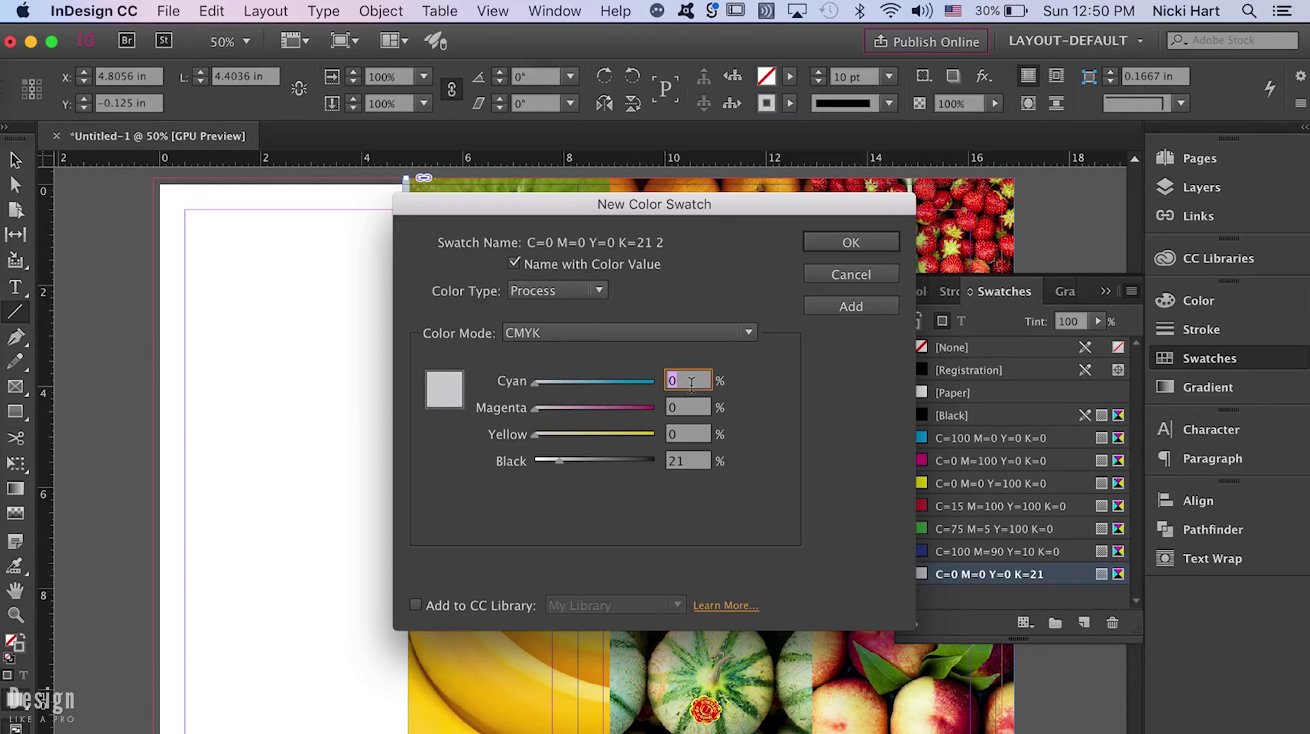
pyautogui.press('Tab')
pyautogui.write('67')
pyautogui.press('Tab')
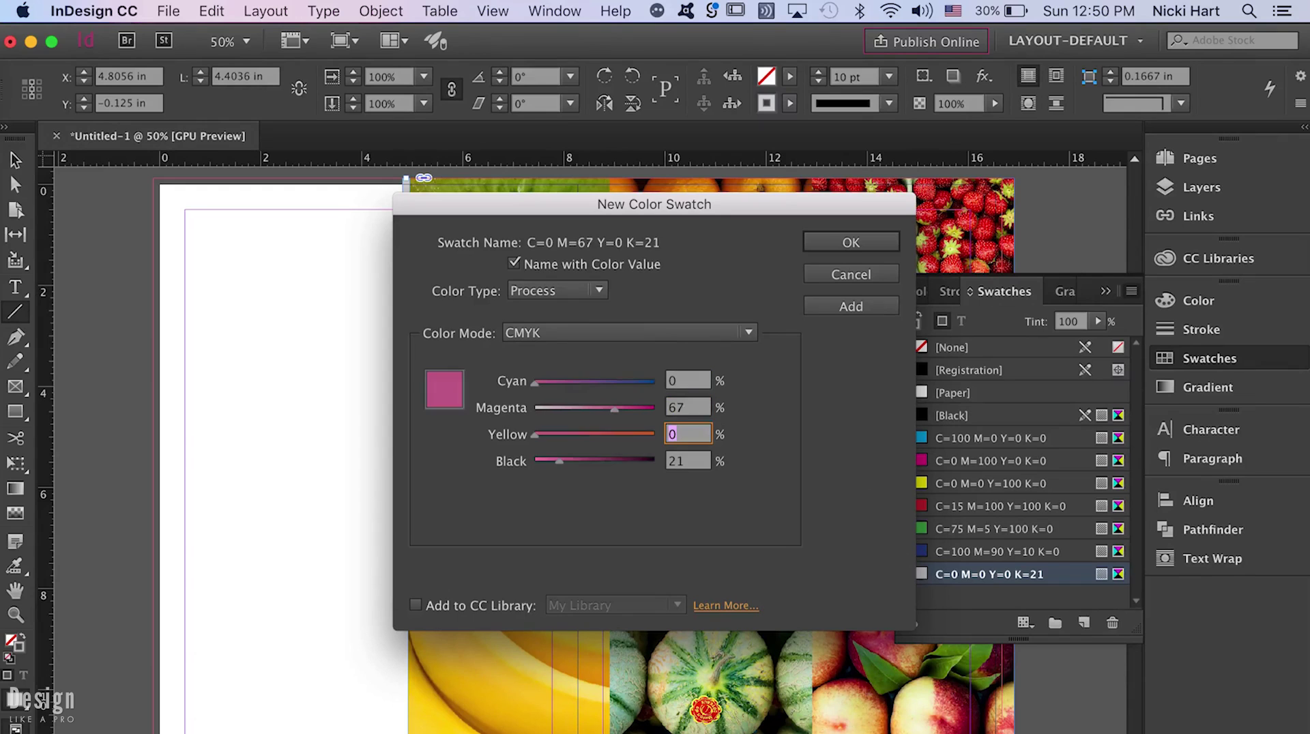
pyautogui.write('100')
pyautogui.press('Tab')
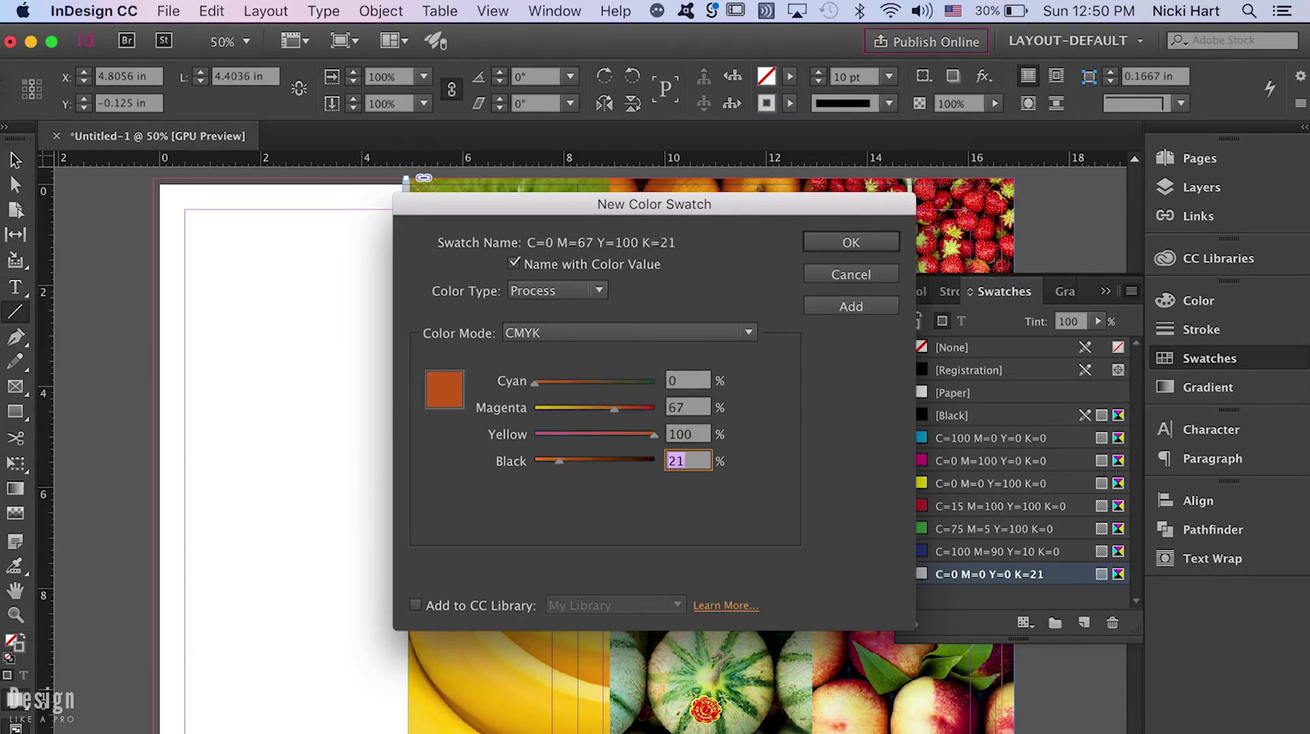
pyautogui.write('9')
pyautogui.click(826, 307)
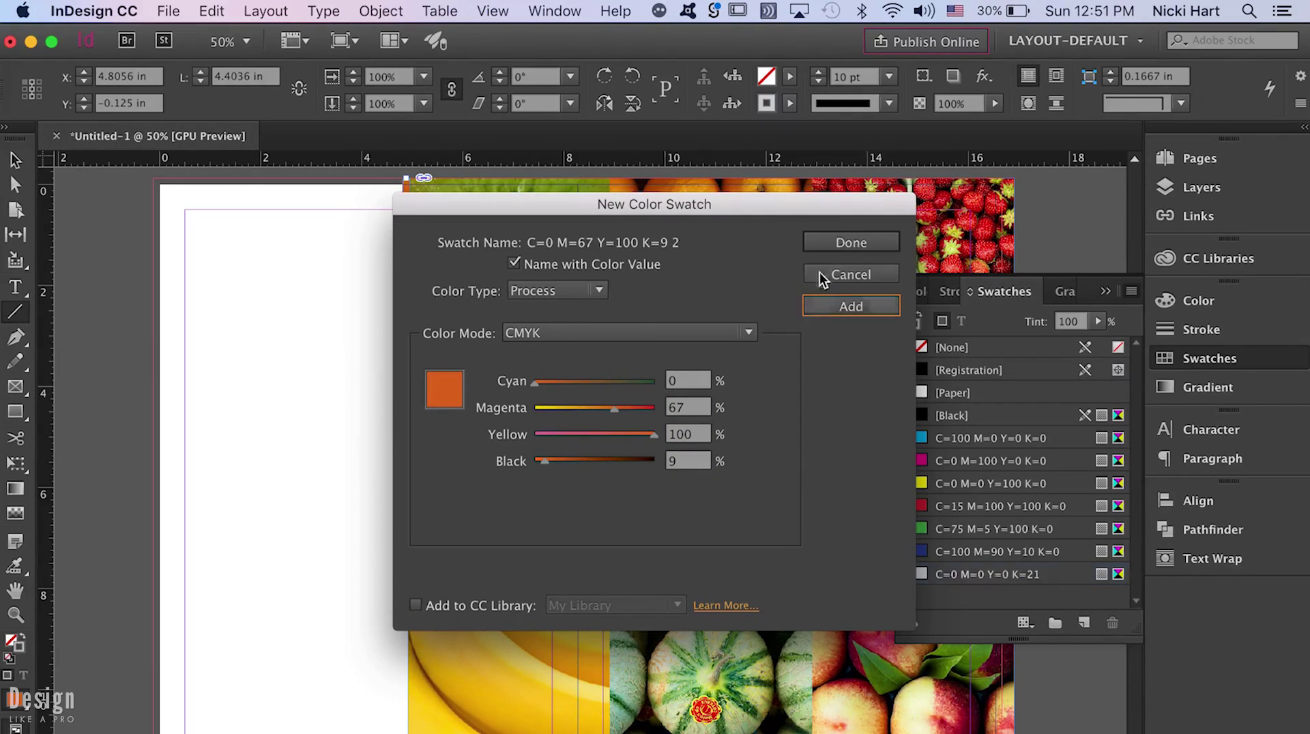
pyautogui.click(829, 245)
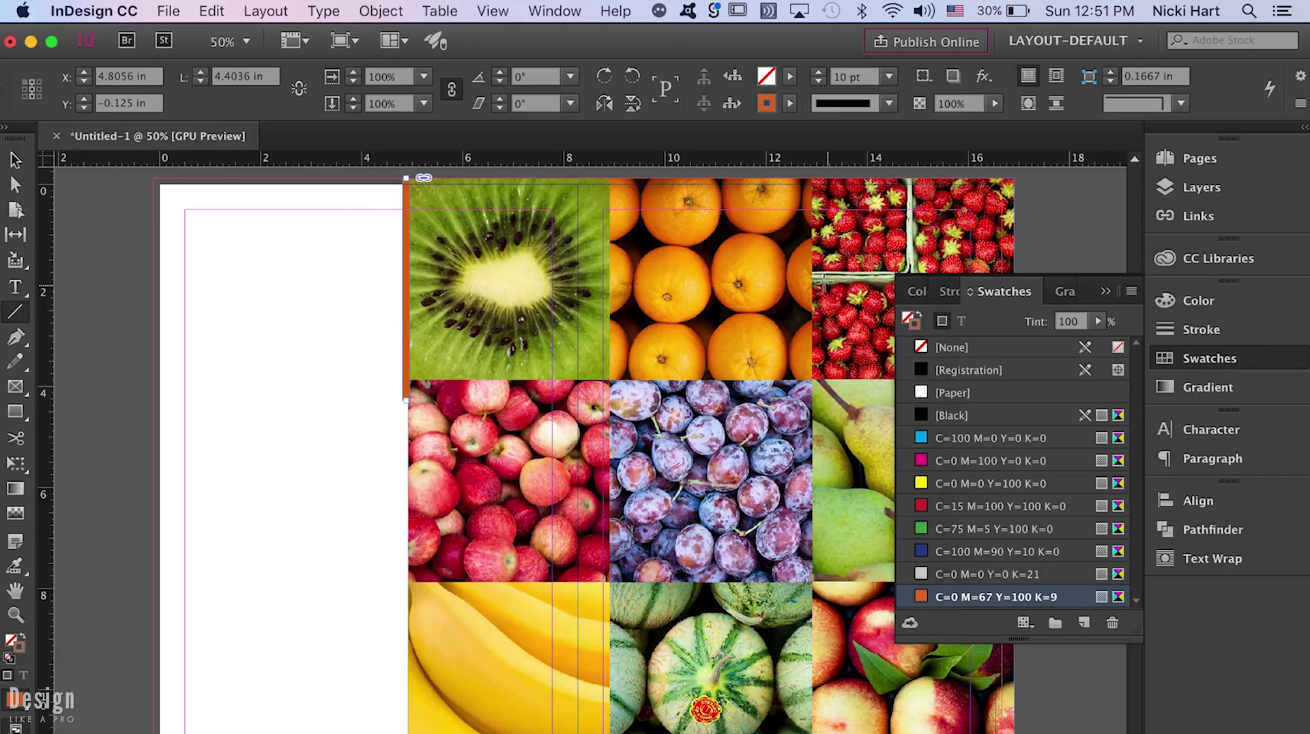
# - Try a 20 pt stroke weight on the line, and return it to 10 pt
pyautogui.click(1201, 329)
pyautogui.click(1054, 322)
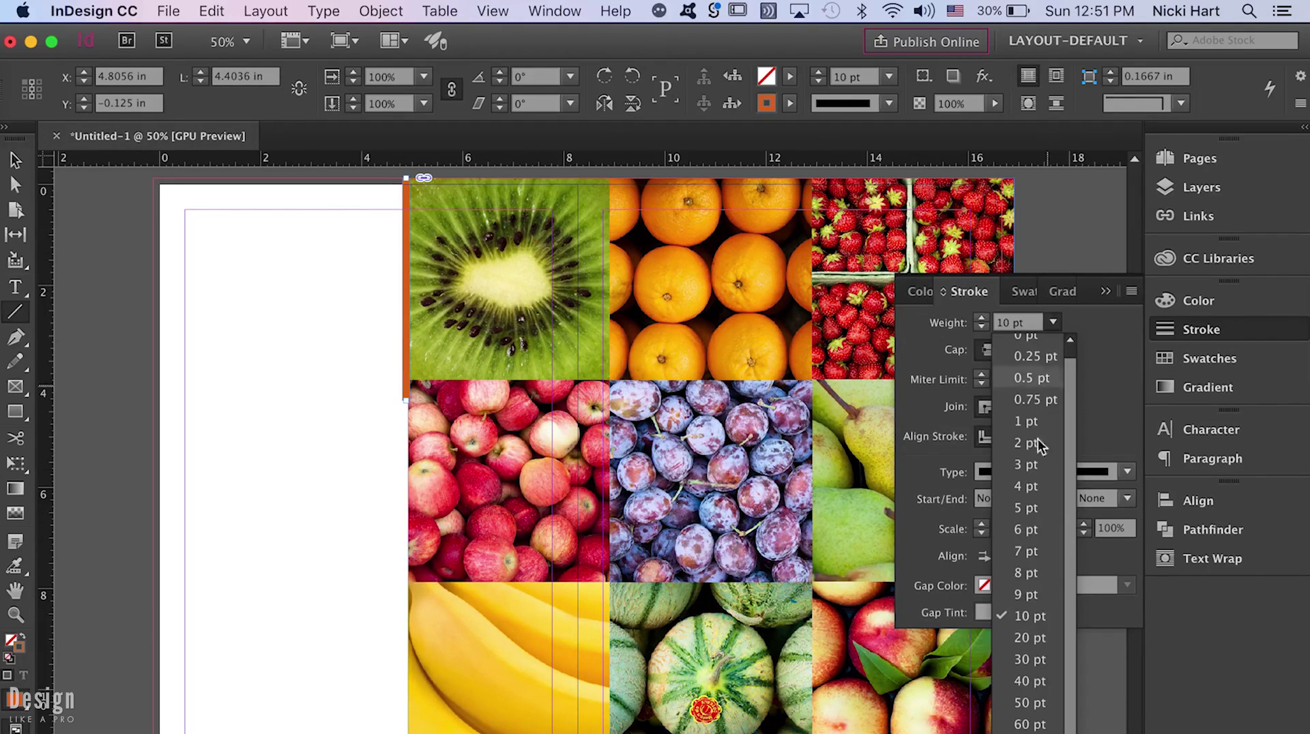
pyautogui.click(1025, 642)
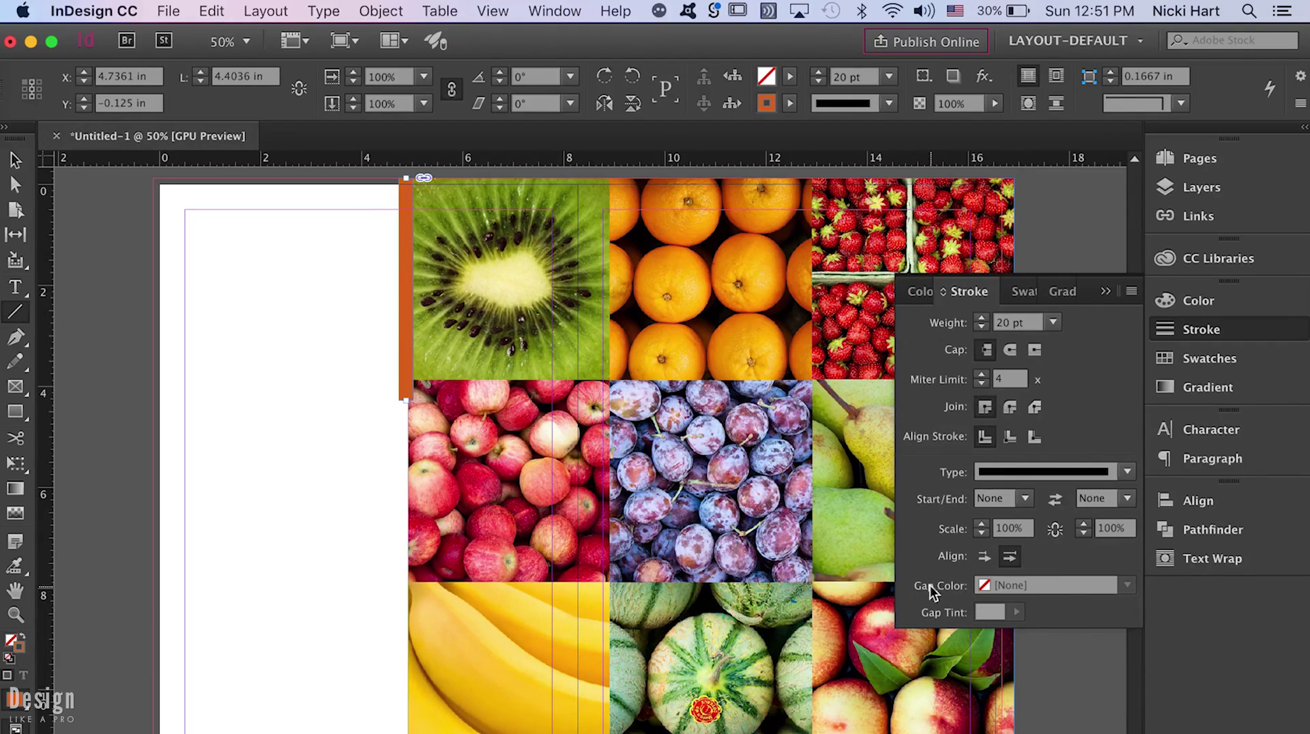
pyautogui.click(1053, 323)
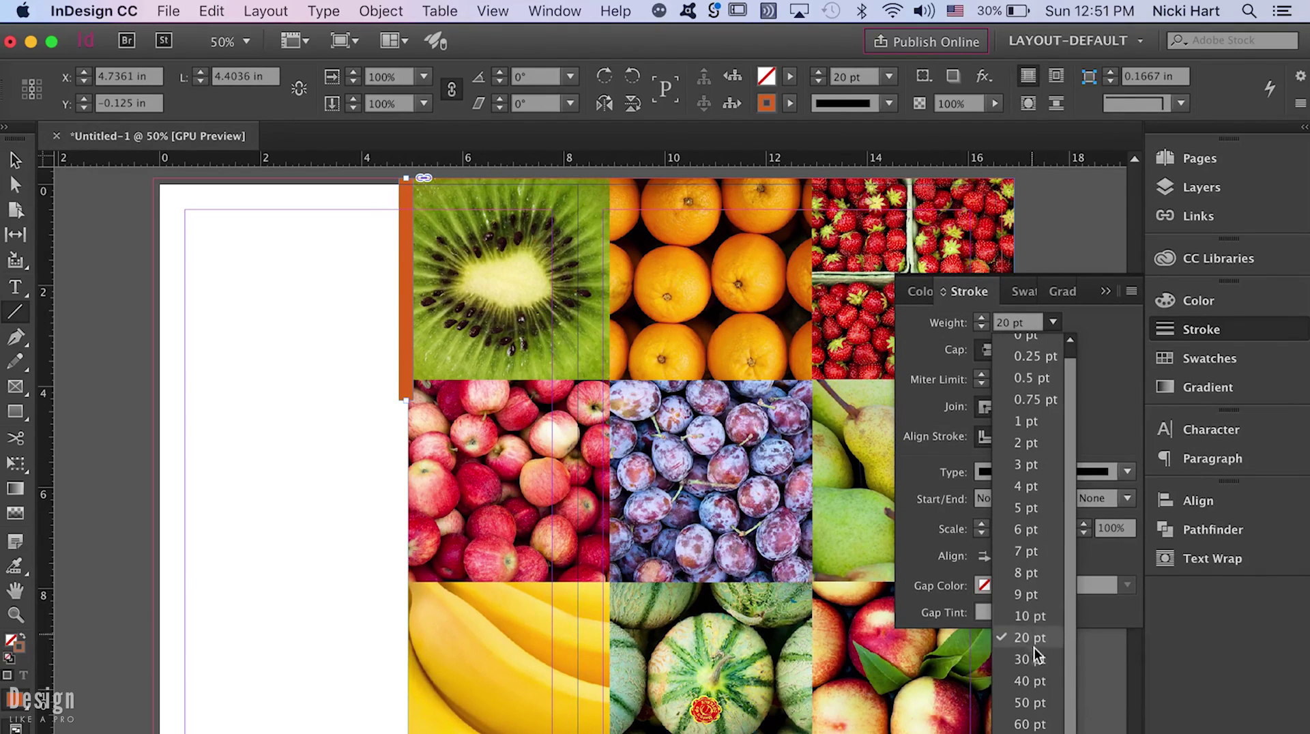
pyautogui.click(1031, 616)
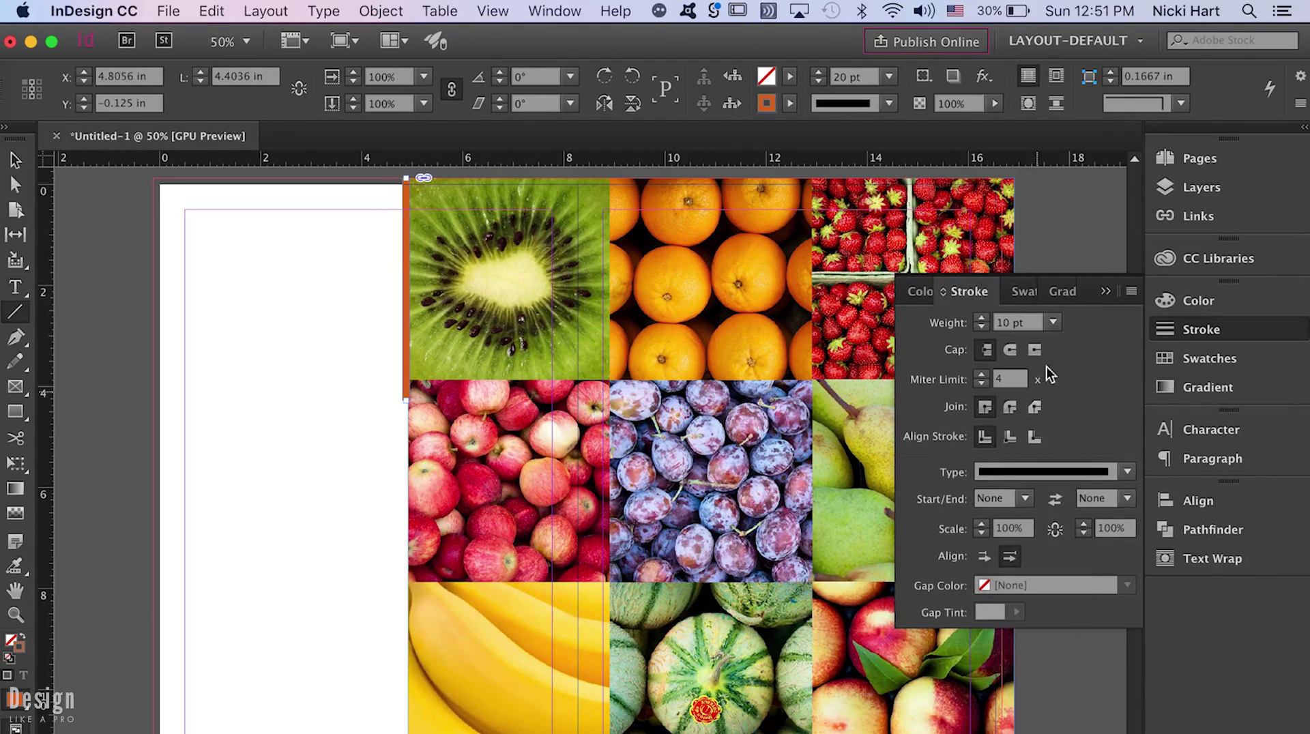
# - Set the line's stroke weight to 15 pt and deselect it
pyautogui.write('15')
pyautogui.press('Return')
pyautogui.click(15, 160)
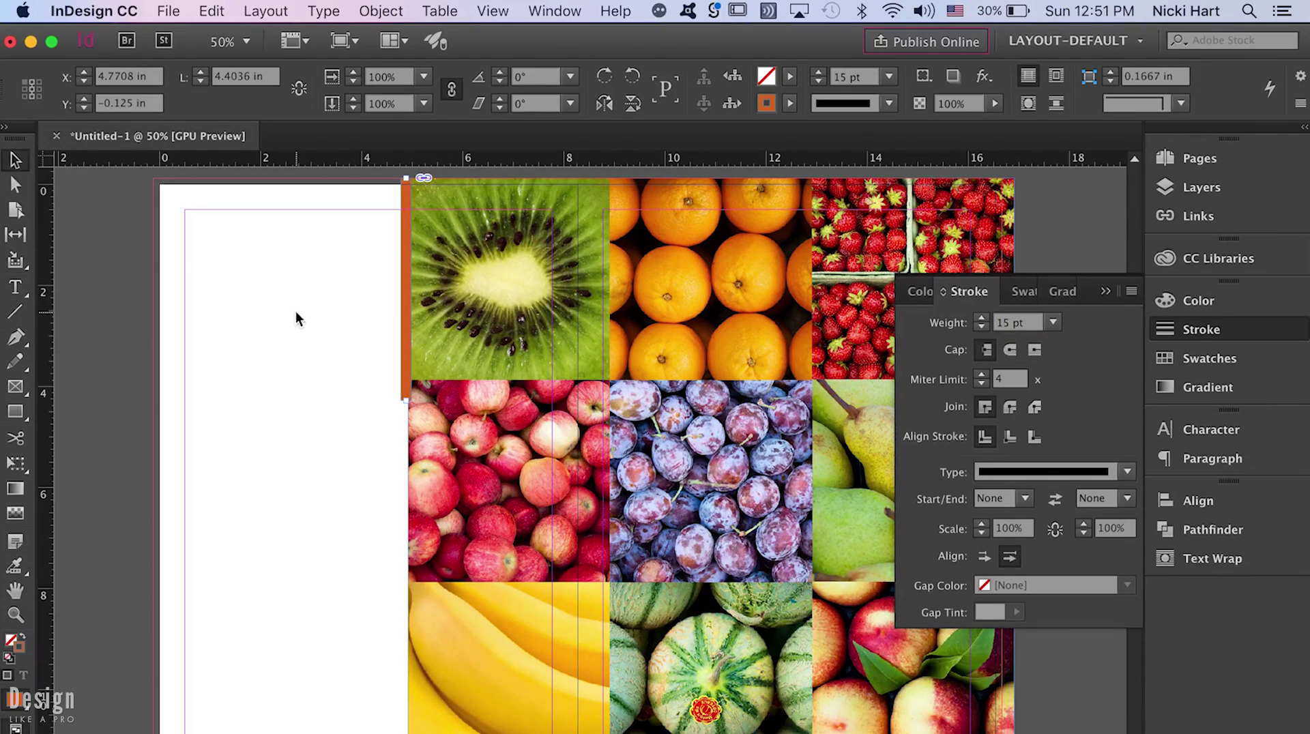
pyautogui.click(296, 316)
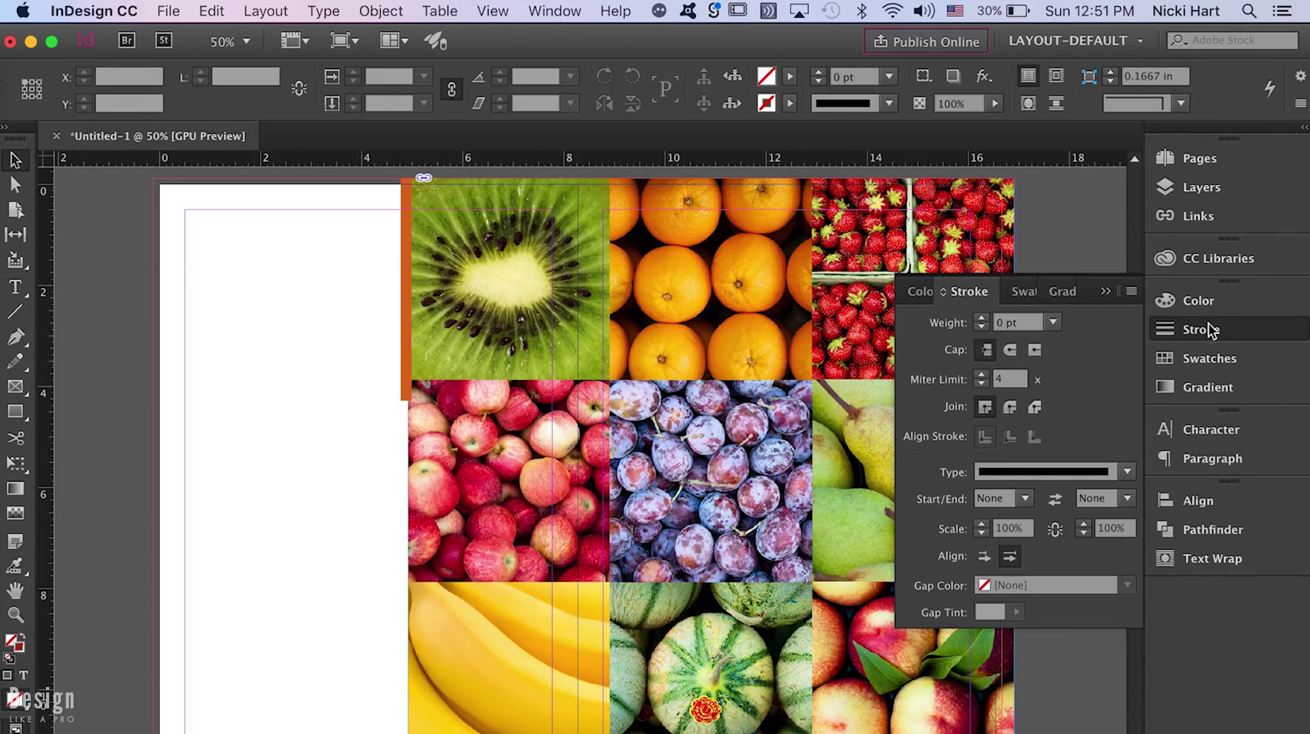
# - Create a second process CMYK swatch with C=0 M=50 Y=100 K=9
pyautogui.click(1225, 359)
pyautogui.click(1132, 292)
pyautogui.click(1024, 269)
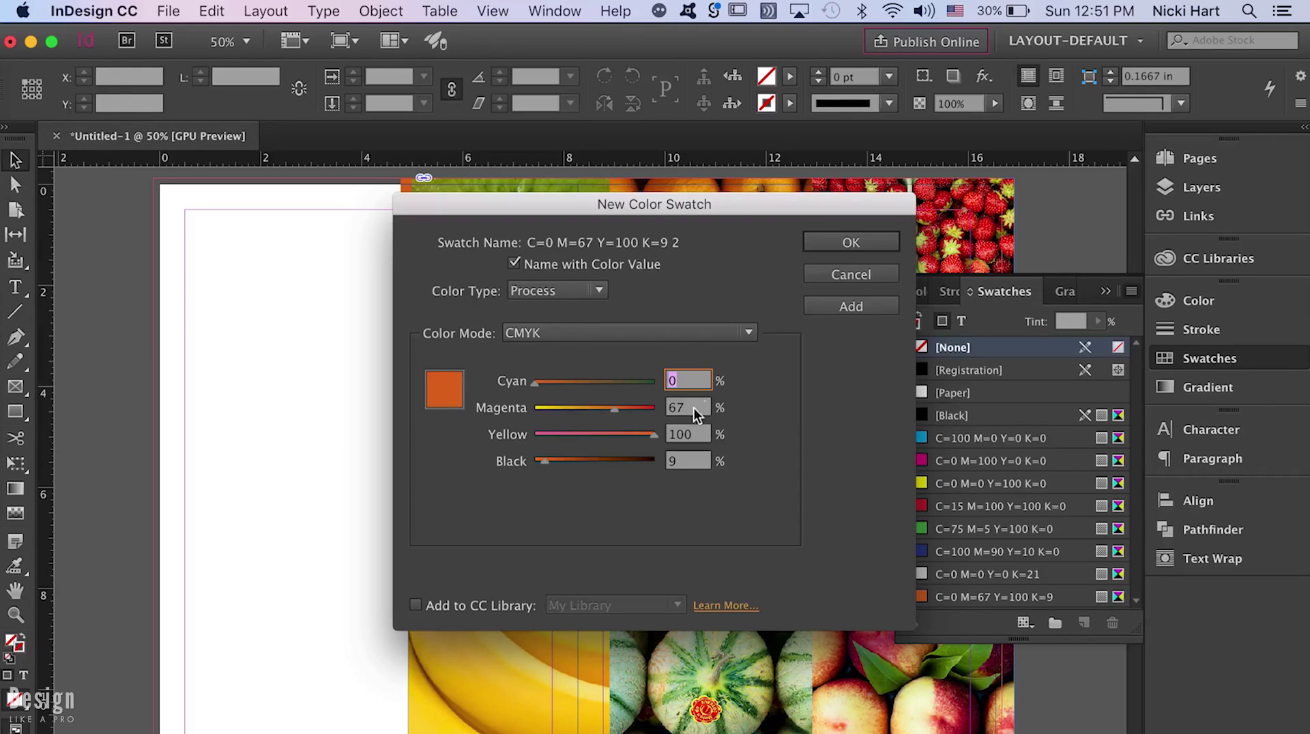
pyautogui.write('50')
pyautogui.press('Tab')
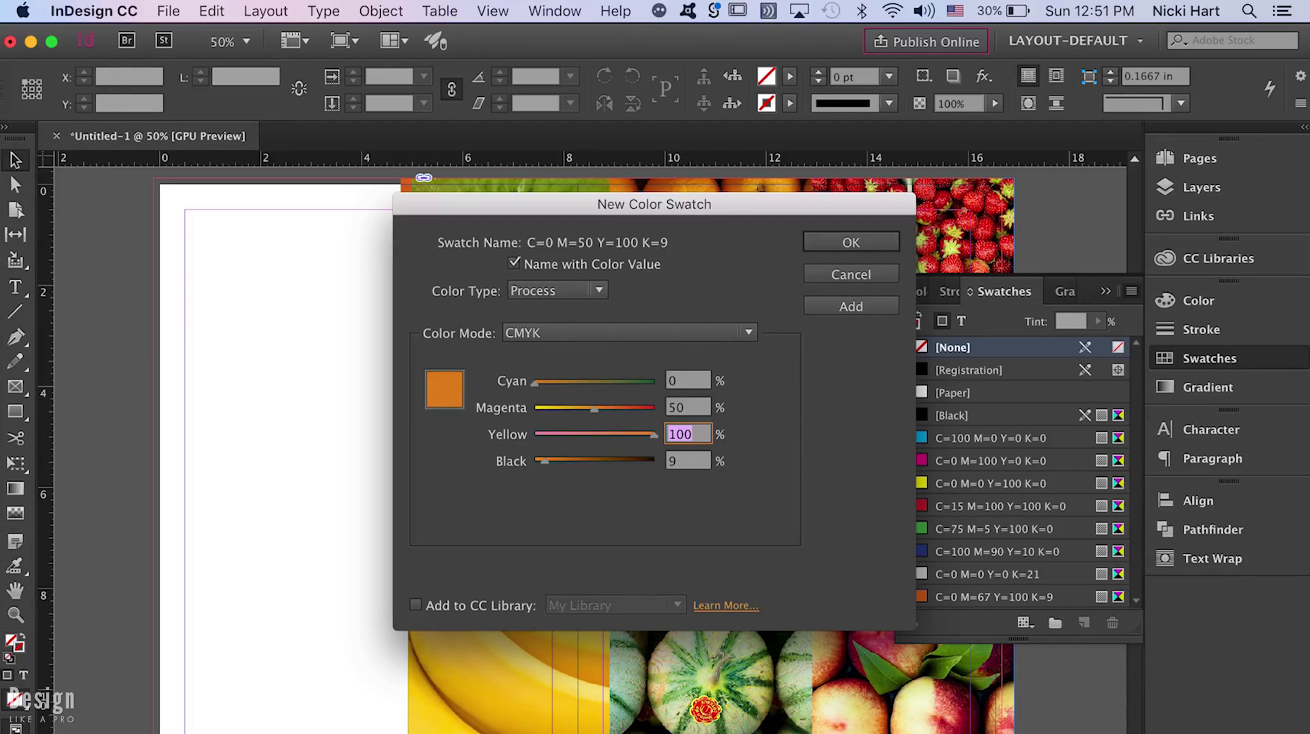
pyautogui.click(840, 307)
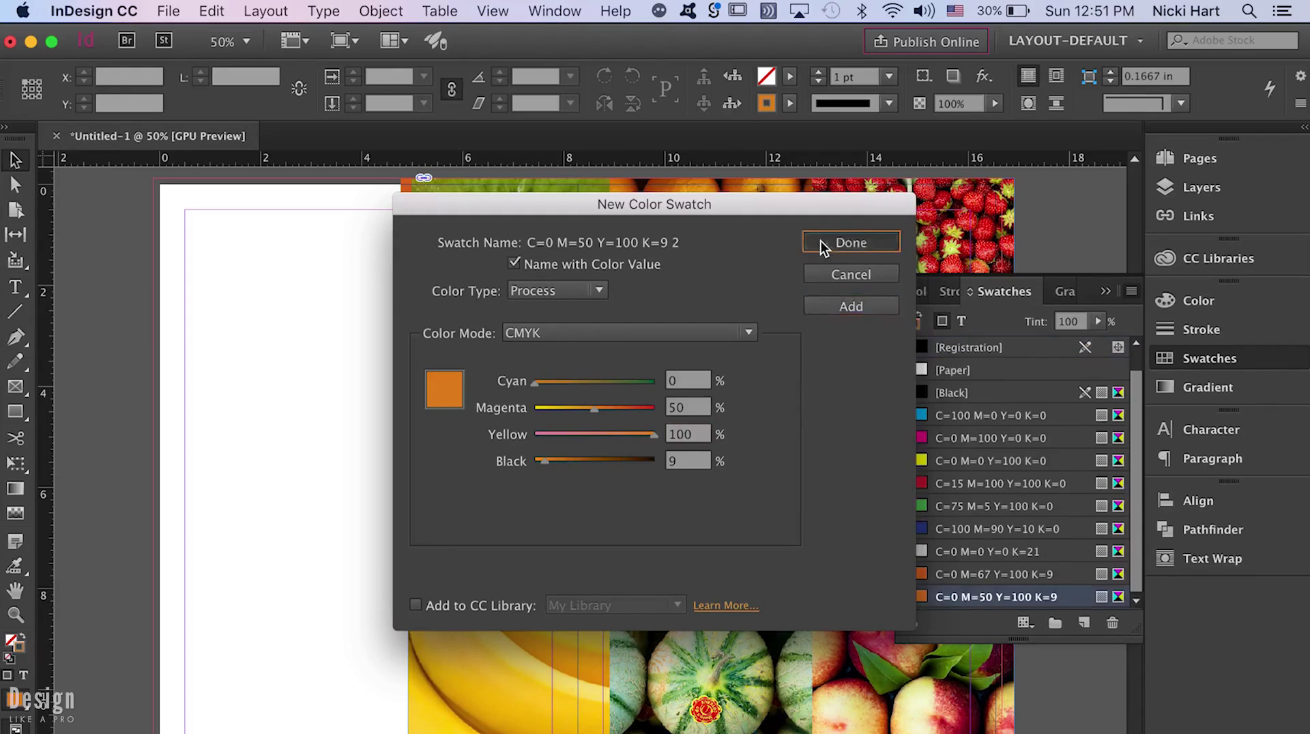
pyautogui.click(844, 243)
# - Apply the C=0 M=50 Y=100 K=9 swatch to the vertical line, and preview the trimmed spread before returning to the normal view
pyautogui.click(399, 303)
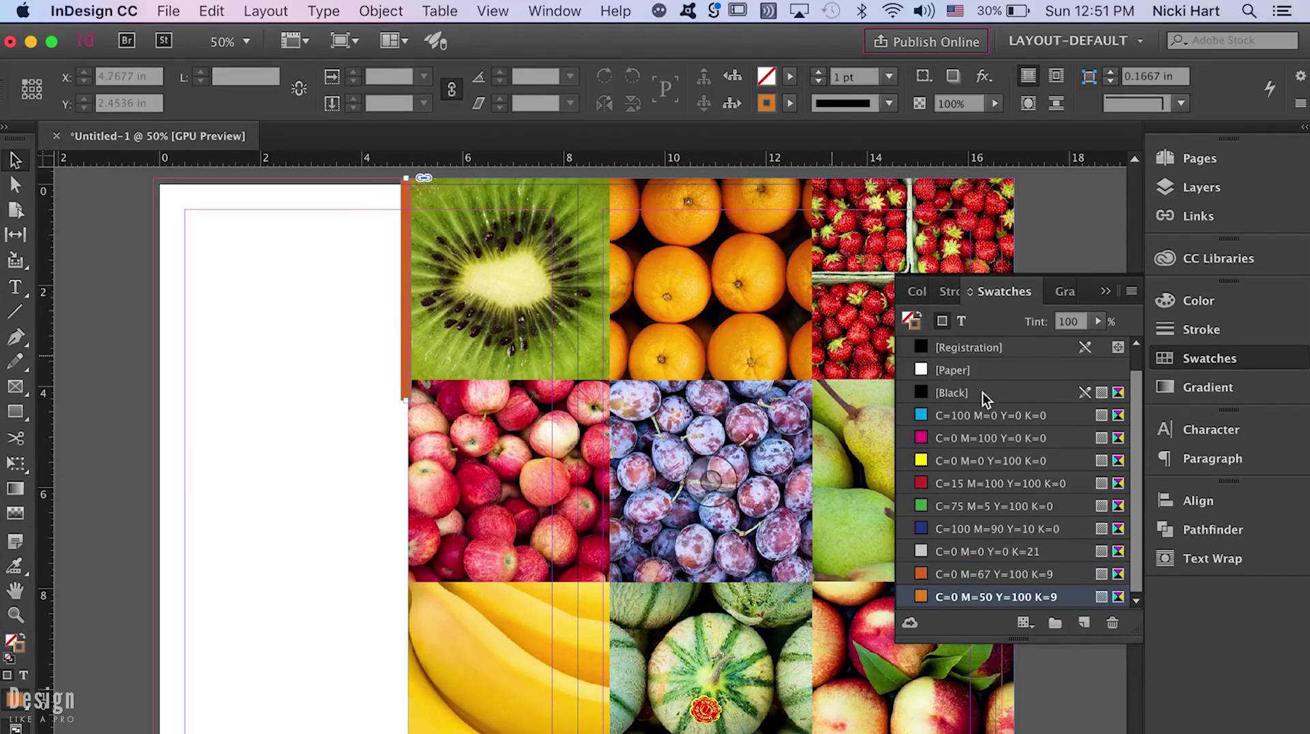
pyautogui.click(974, 597)
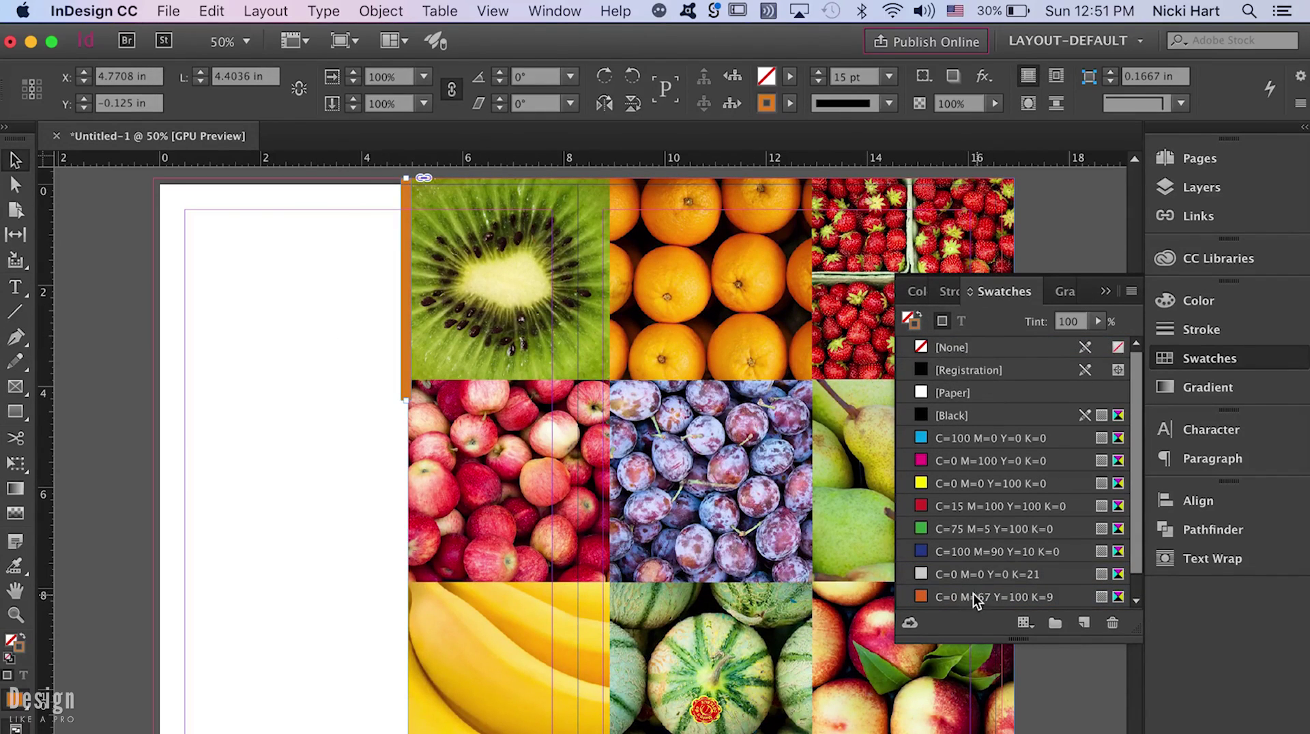
pyautogui.click(1096, 295)
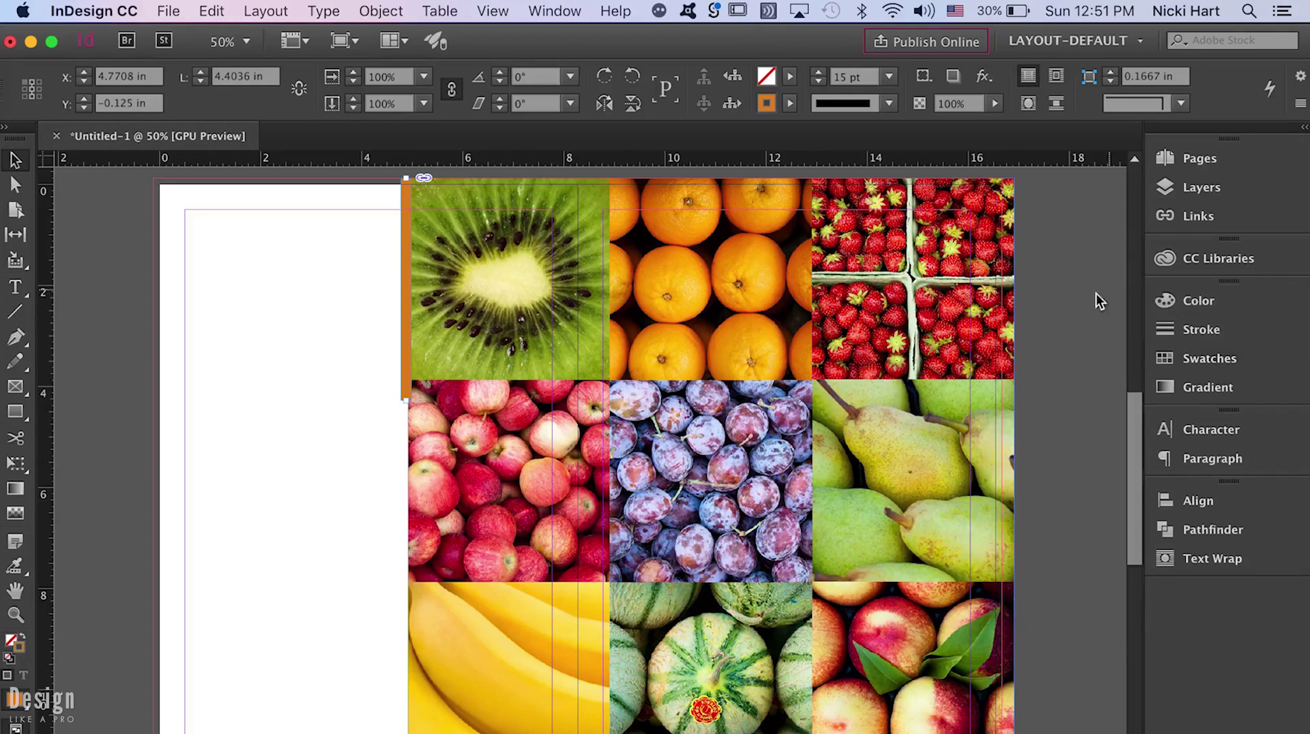
pyautogui.press('w')
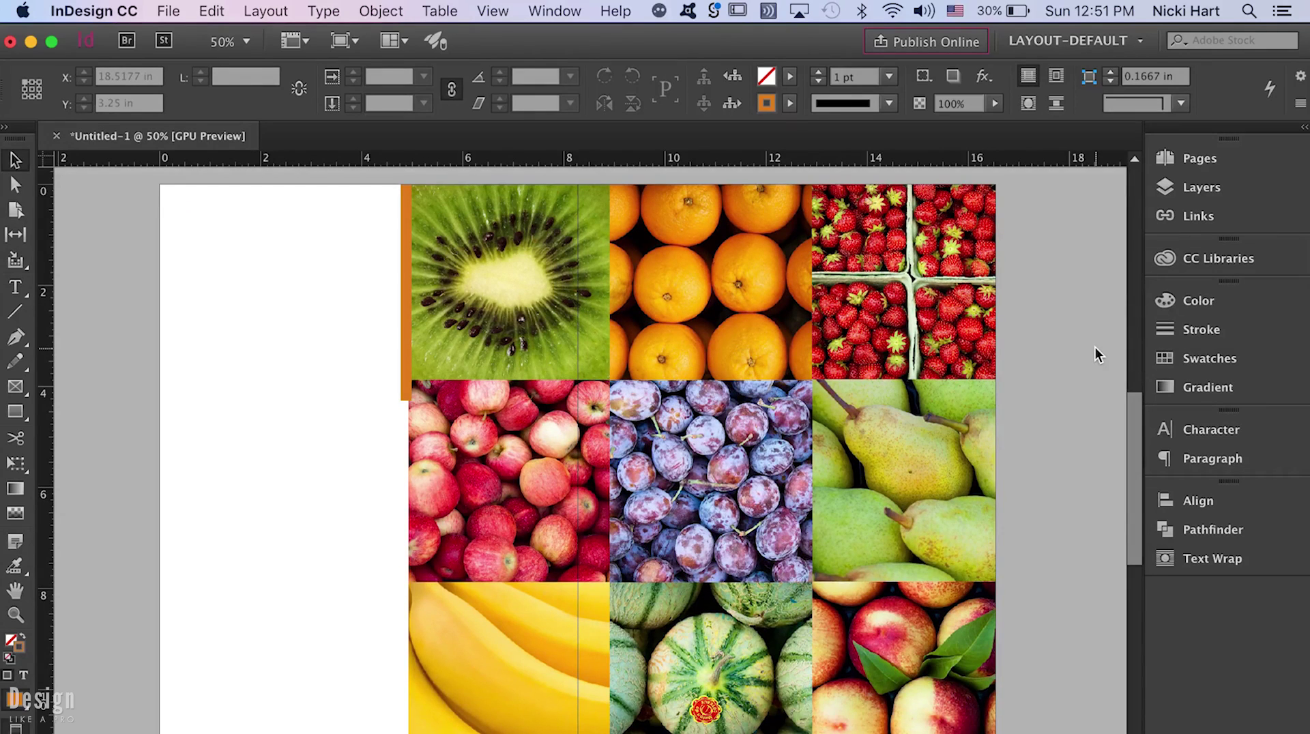
pyautogui.press('w')
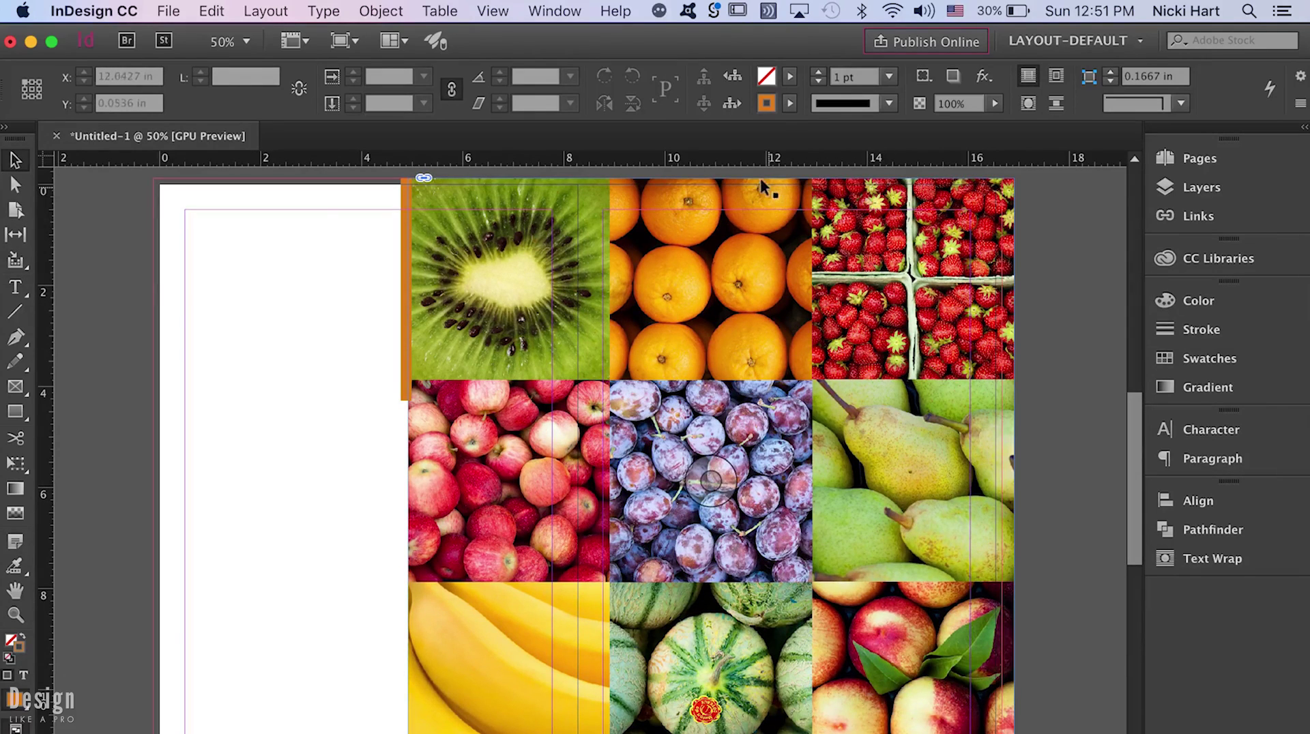
# - Draw a wide text frame near the left page's upper-left corner and enter LIFESTYLE: FOOD in it
pyautogui.click(15, 287)
pyautogui.moveTo(167, 201); pyautogui.dragTo(366, 266)
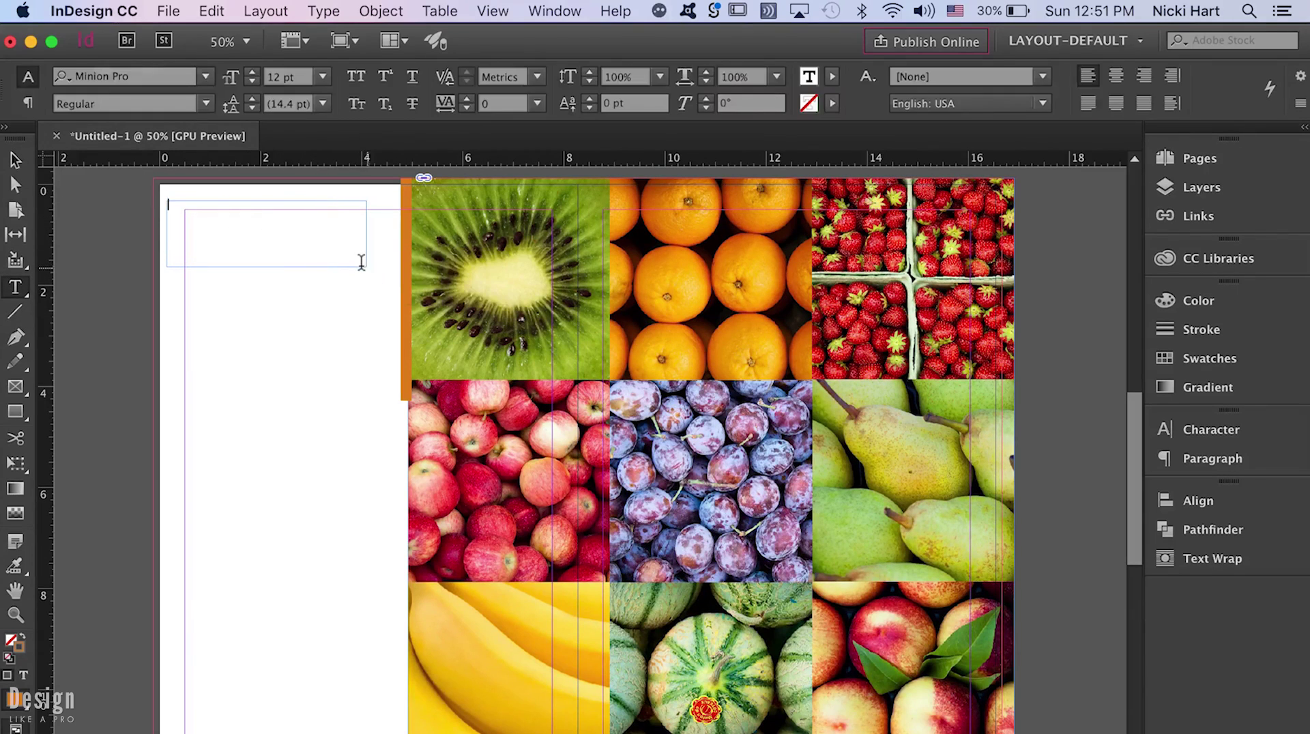
pyautogui.write('LIFE')
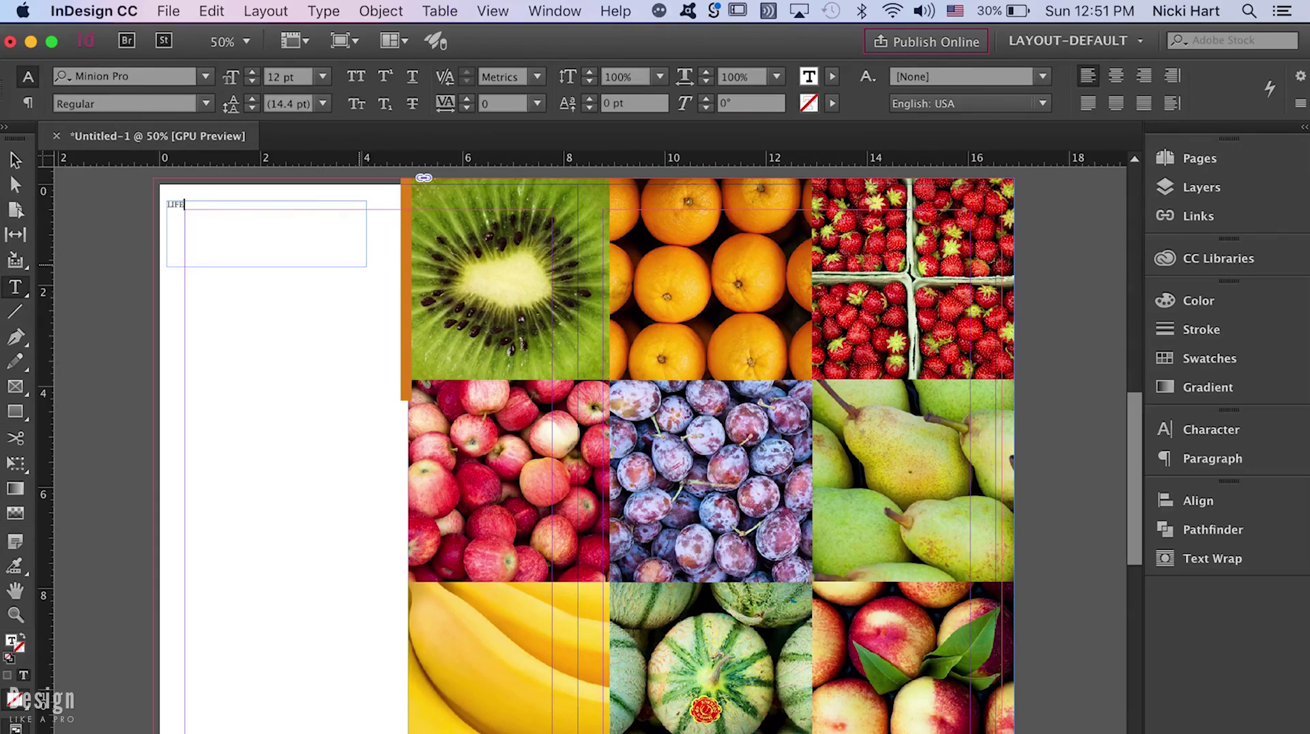
pyautogui.write('STYLE: FOOD')
# - Set the LIFESTYLE: FOOD text in the Sansation Regular font
pyautogui.moveTo(168, 204); pyautogui.dragTo(242, 217)
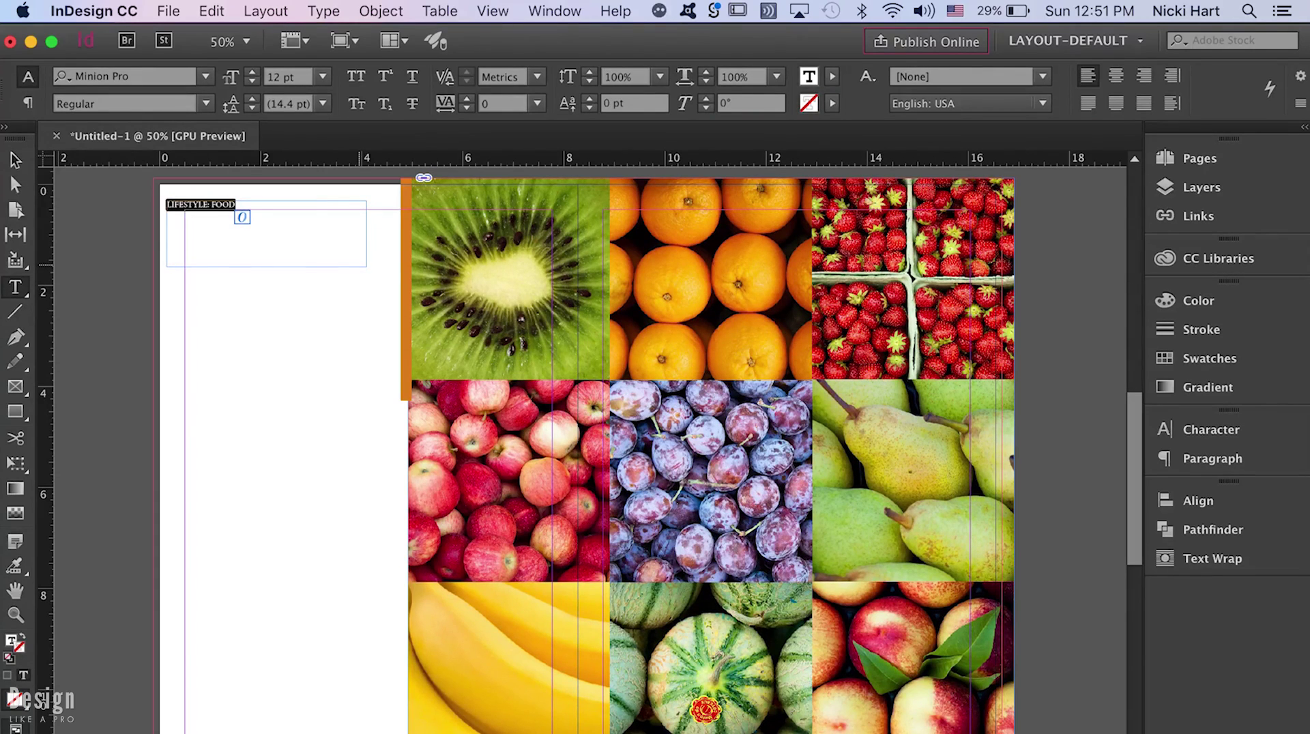
pyautogui.click(174, 75)
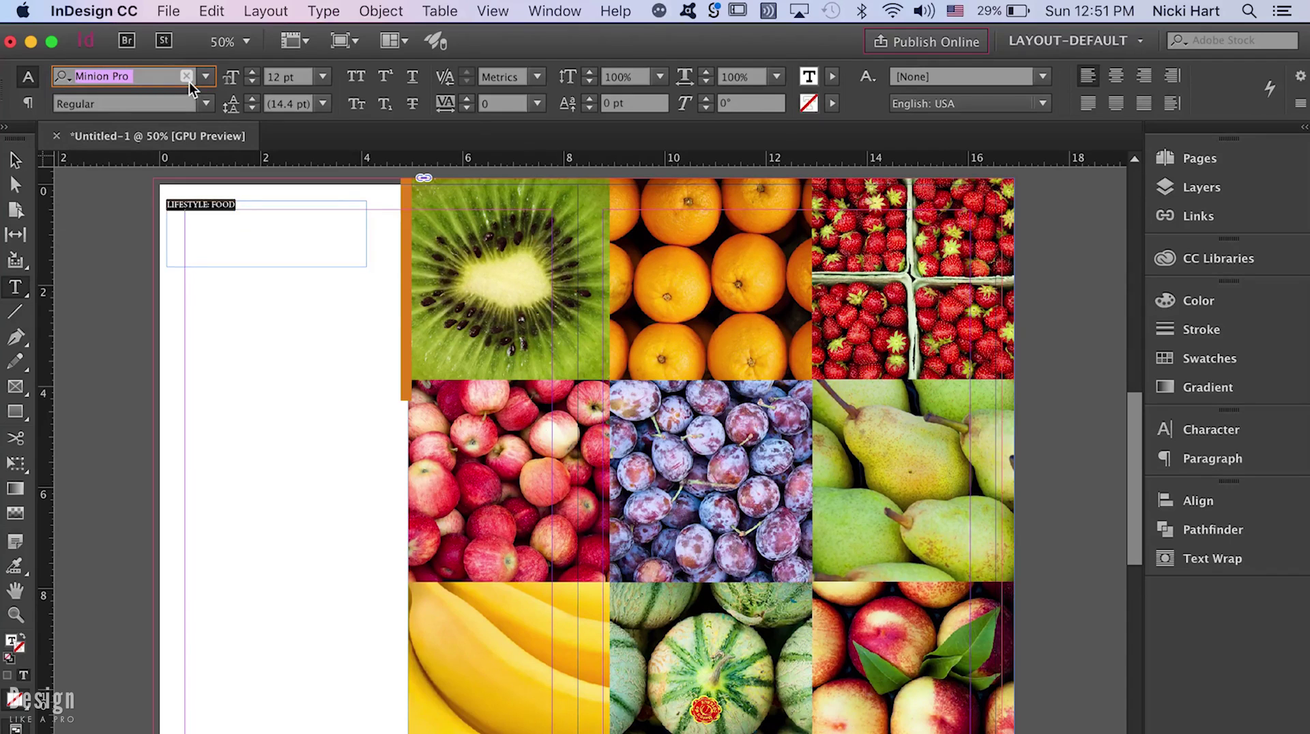
pyautogui.write('san')
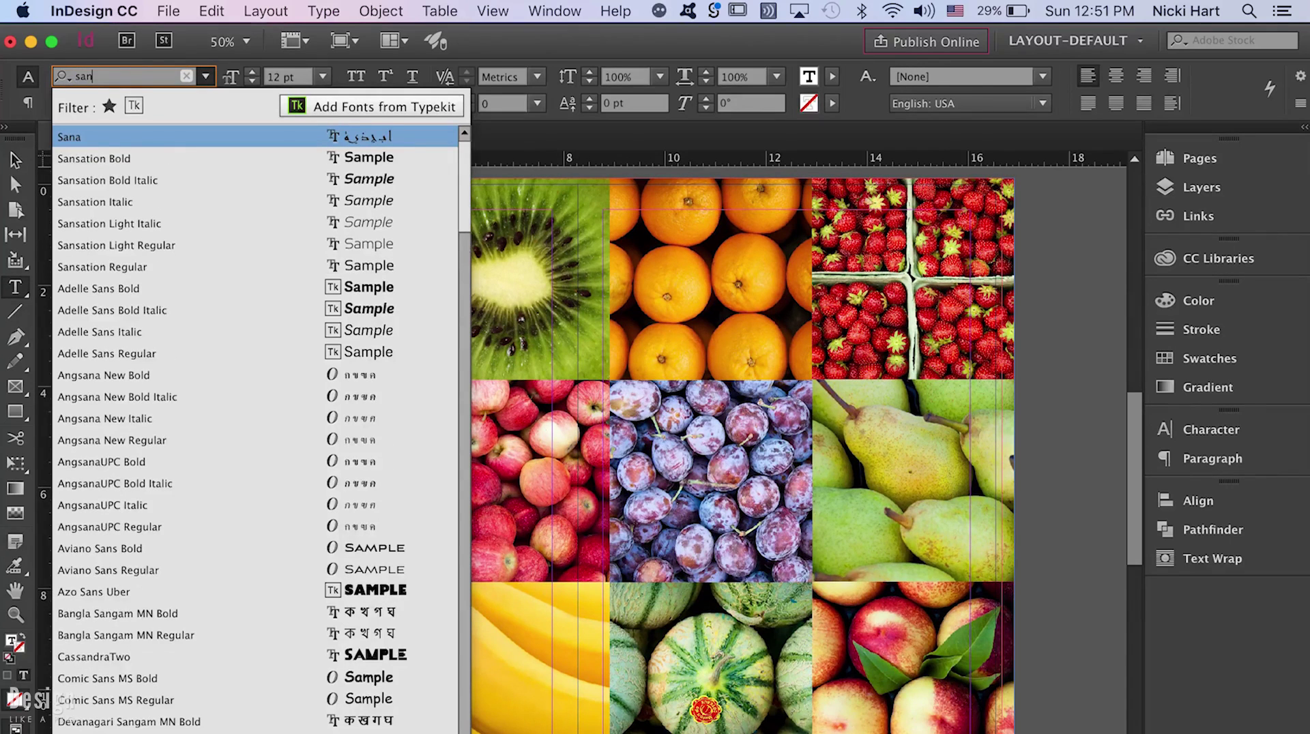
pyautogui.write('sa')
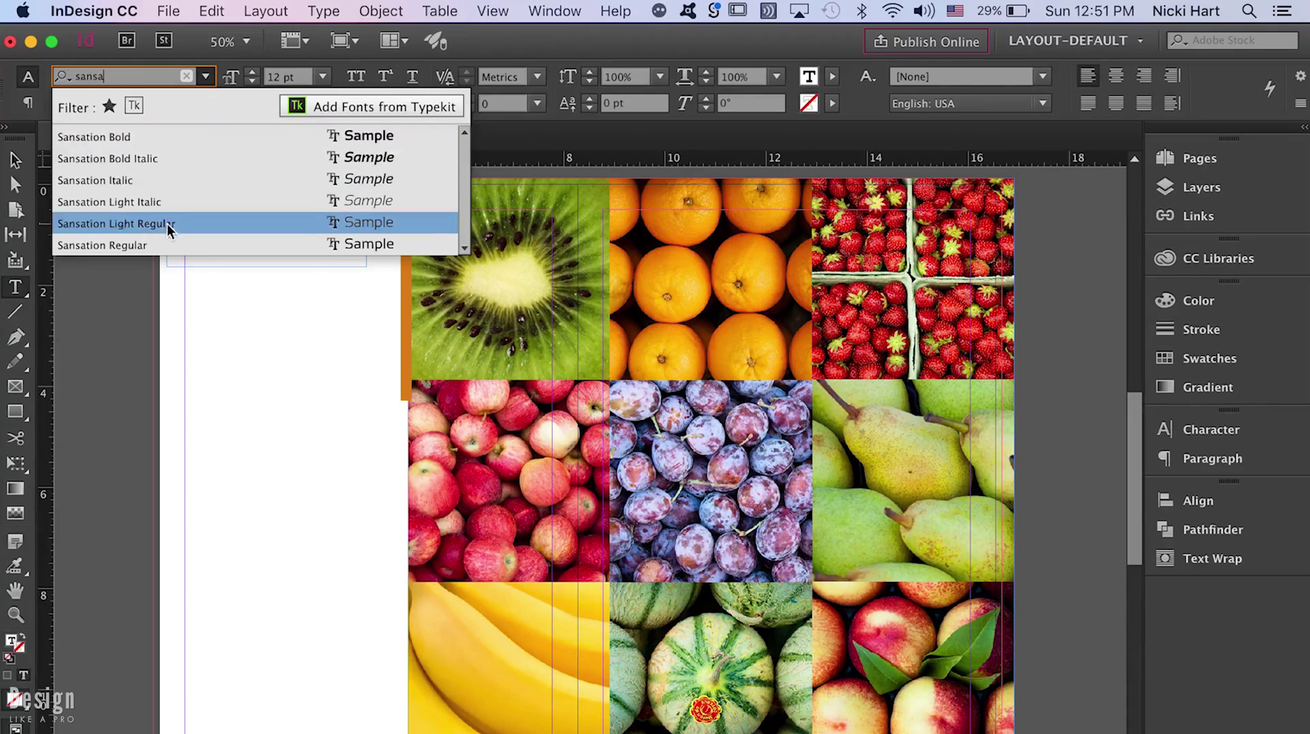
pyautogui.click(172, 243)
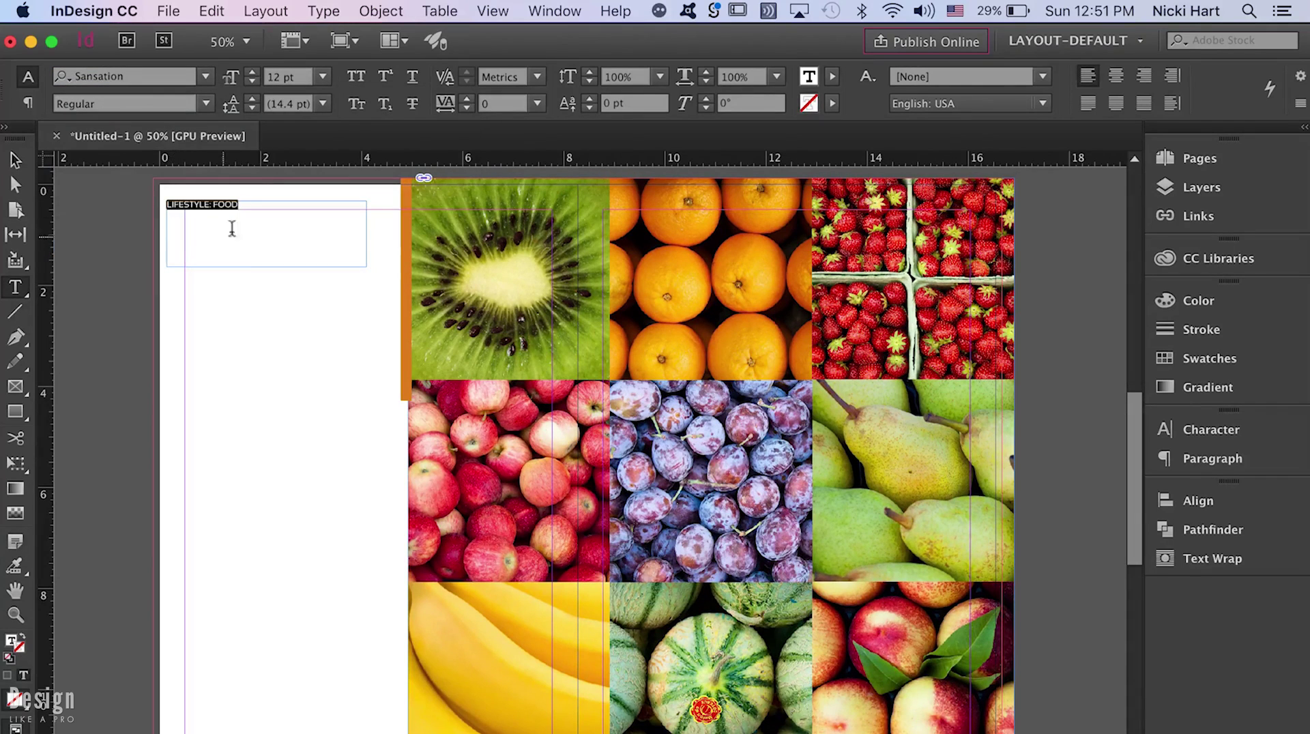
# - Set the LIFESTYLE: FOOD heading's font size to 30 pt and reduce it to 24 pt
pyautogui.write('30')
pyautogui.press('Return')
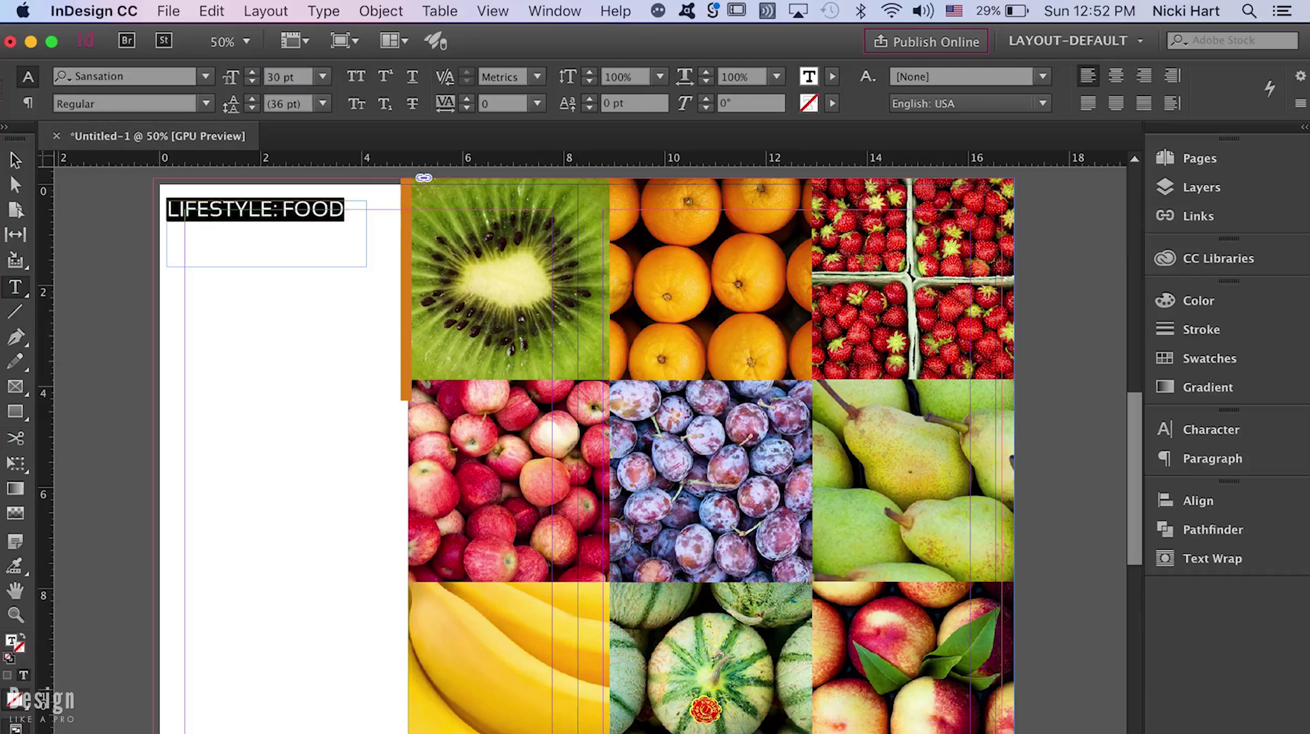
pyautogui.click(252, 81)
pyautogui.click(253, 82)
pyautogui.click(252, 82)
pyautogui.click(252, 82)
pyautogui.click(253, 82)
pyautogui.click(252, 82)
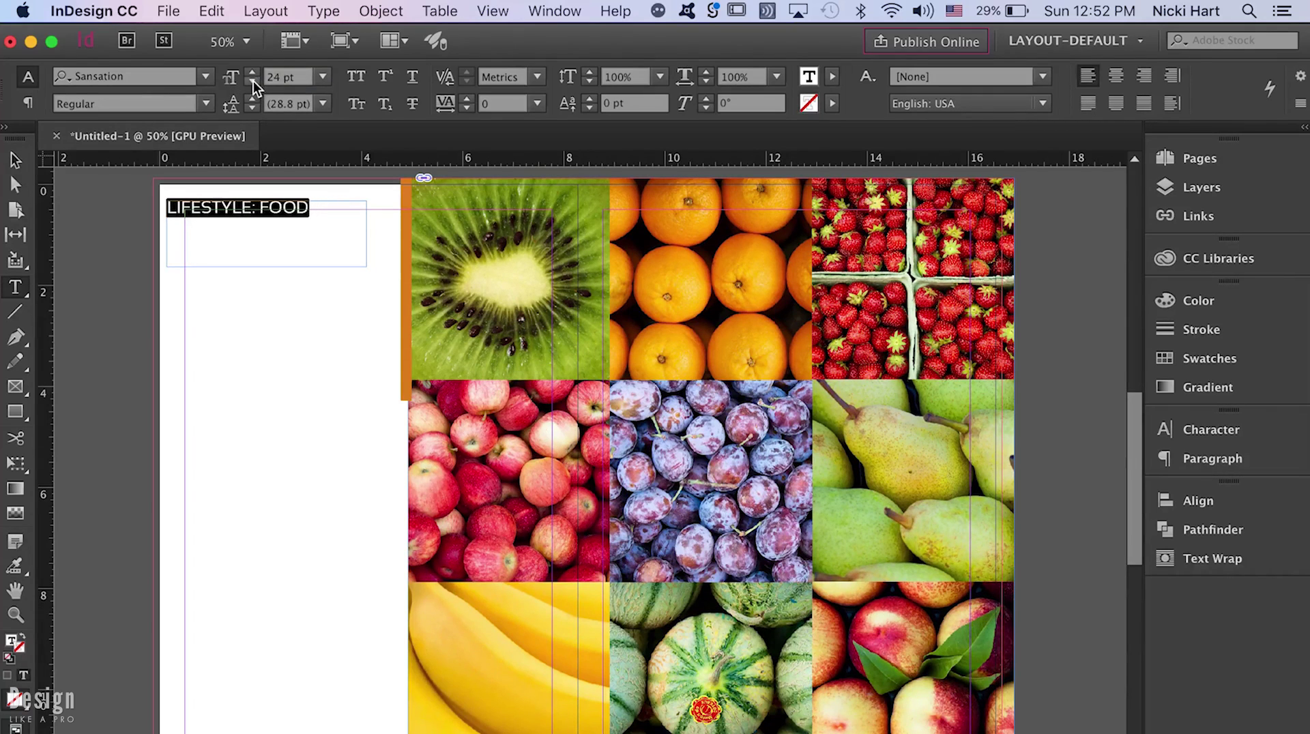
# - Create a dark grey process CMYK swatch with C=0 M=0 Y=0 K=82
pyautogui.click(1228, 359)
pyautogui.scroll(-1, 1055, 508)
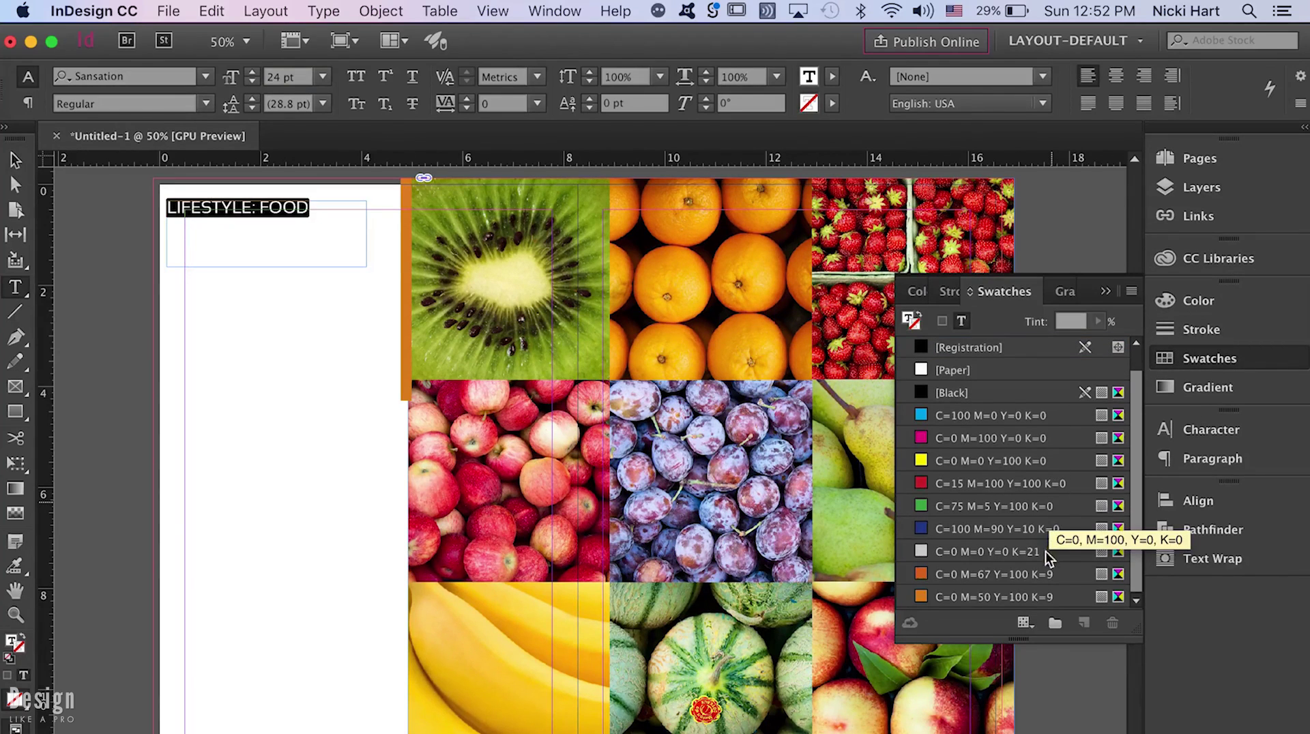
pyautogui.click(1037, 550)
pyautogui.click(1131, 291)
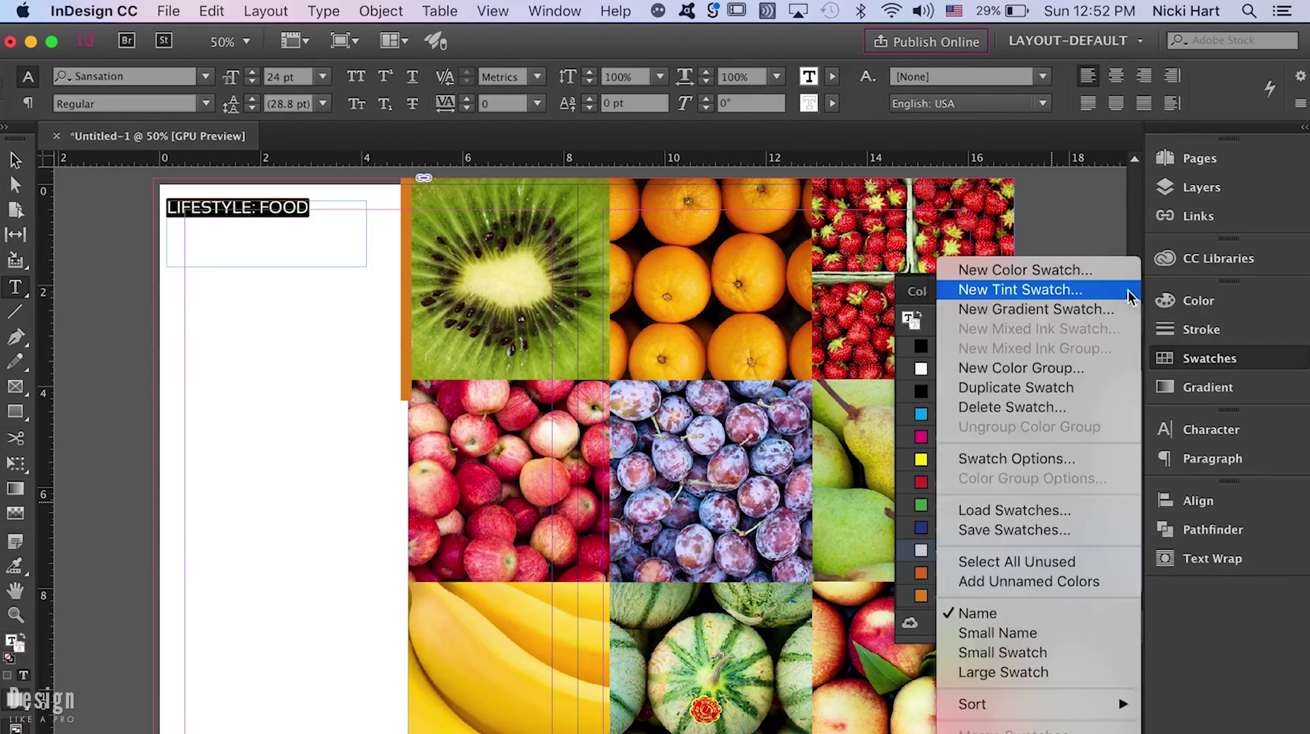
pyautogui.click(1121, 281)
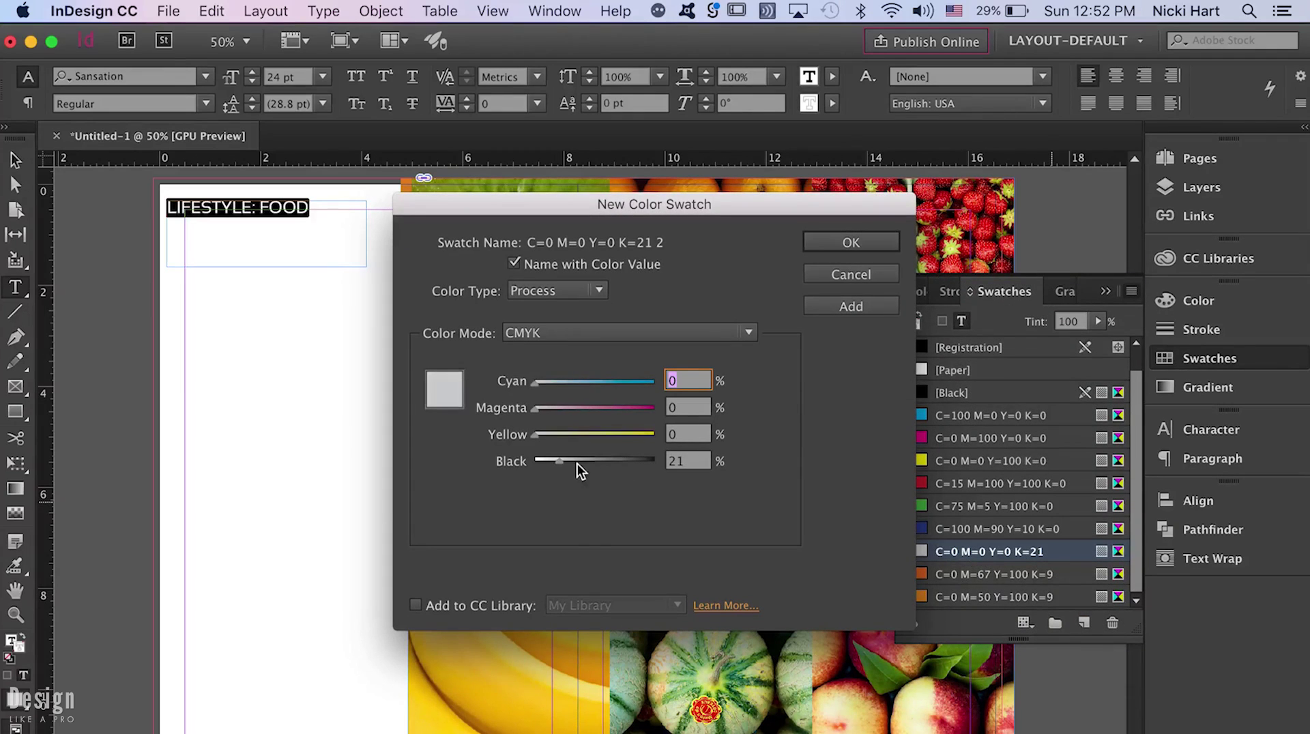
pyautogui.moveTo(579, 462); pyautogui.dragTo(609, 467)
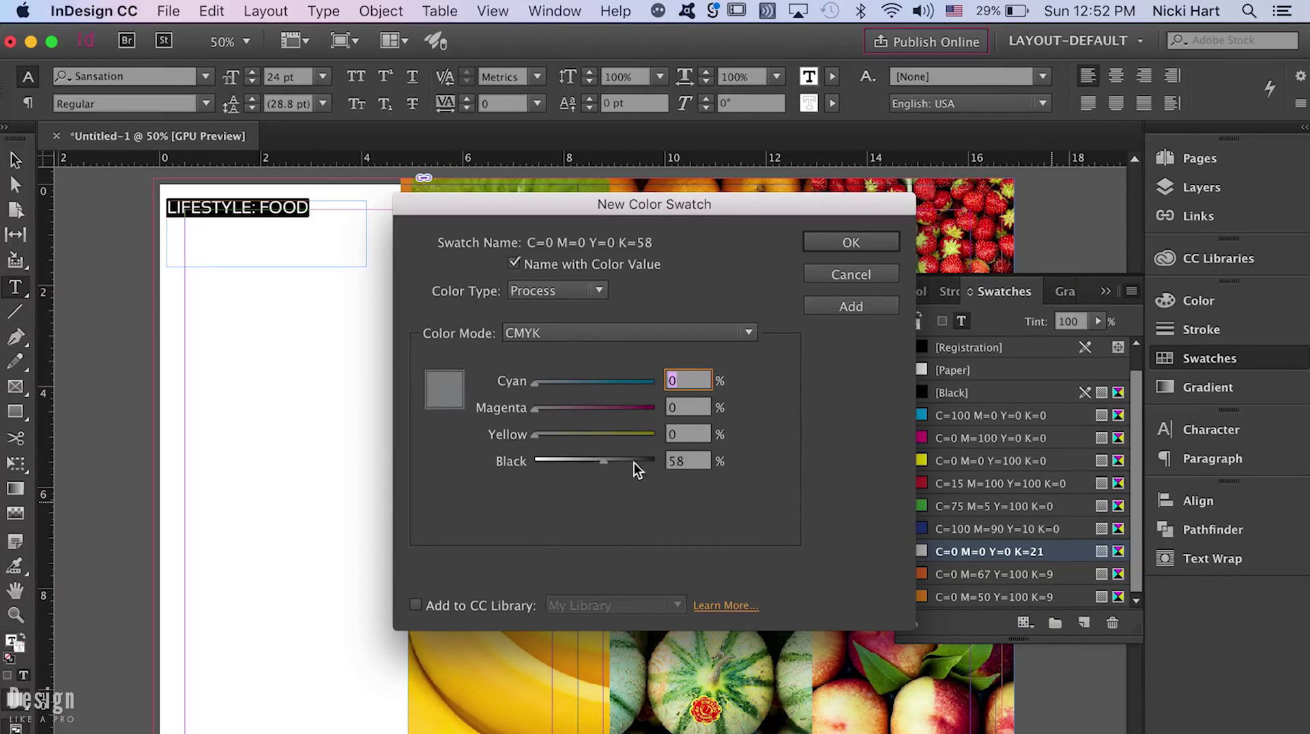
pyautogui.click(620, 463)
pyautogui.click(674, 461)
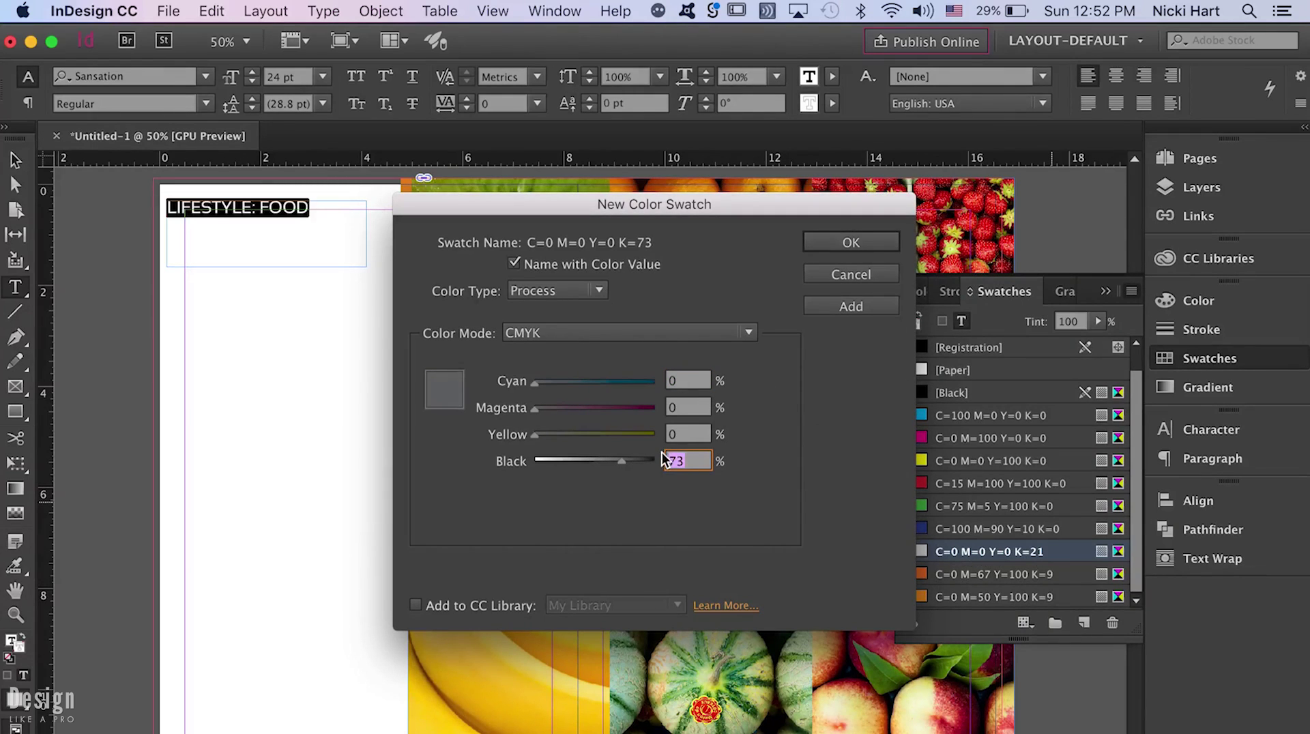
pyautogui.write('82')
pyautogui.click(852, 306)
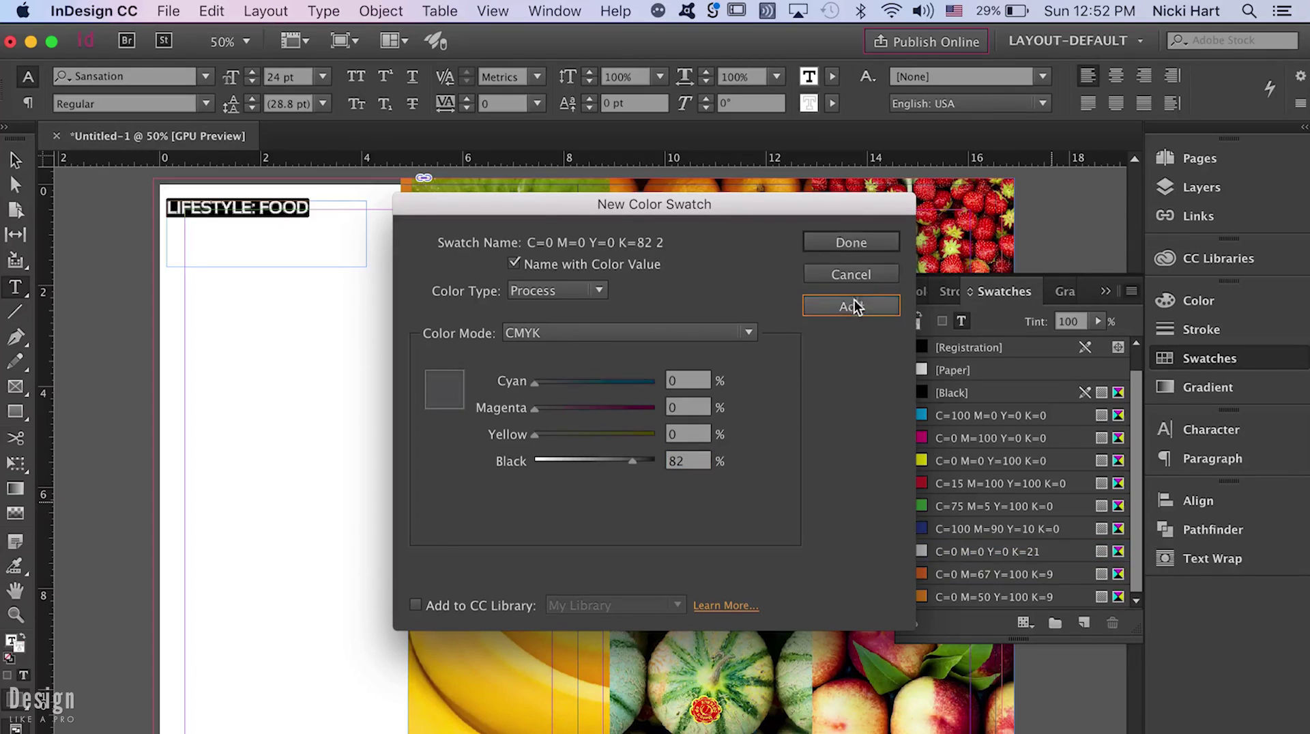
pyautogui.click(864, 247)
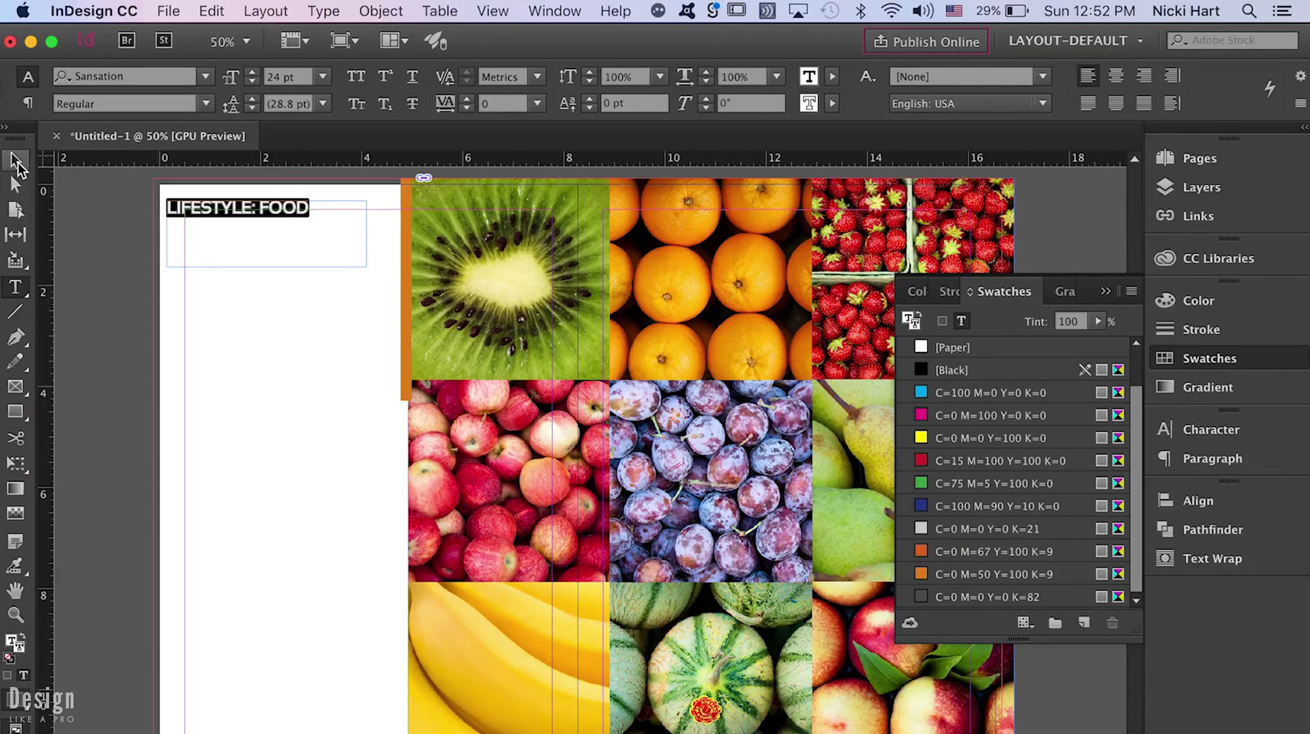
# - Set the heading text's stroke to None and select its text frame as an object
pyautogui.scroll(2, 964, 356)
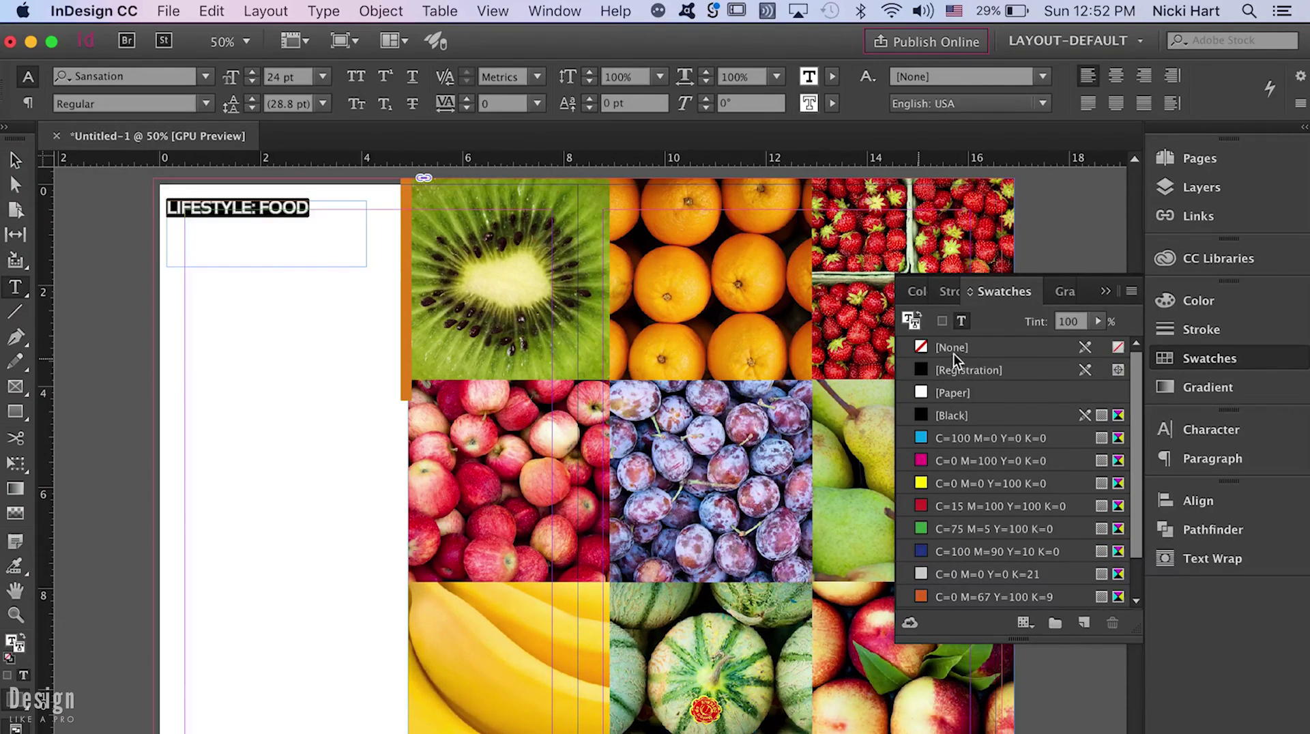
pyautogui.click(953, 353)
pyautogui.click(15, 159)
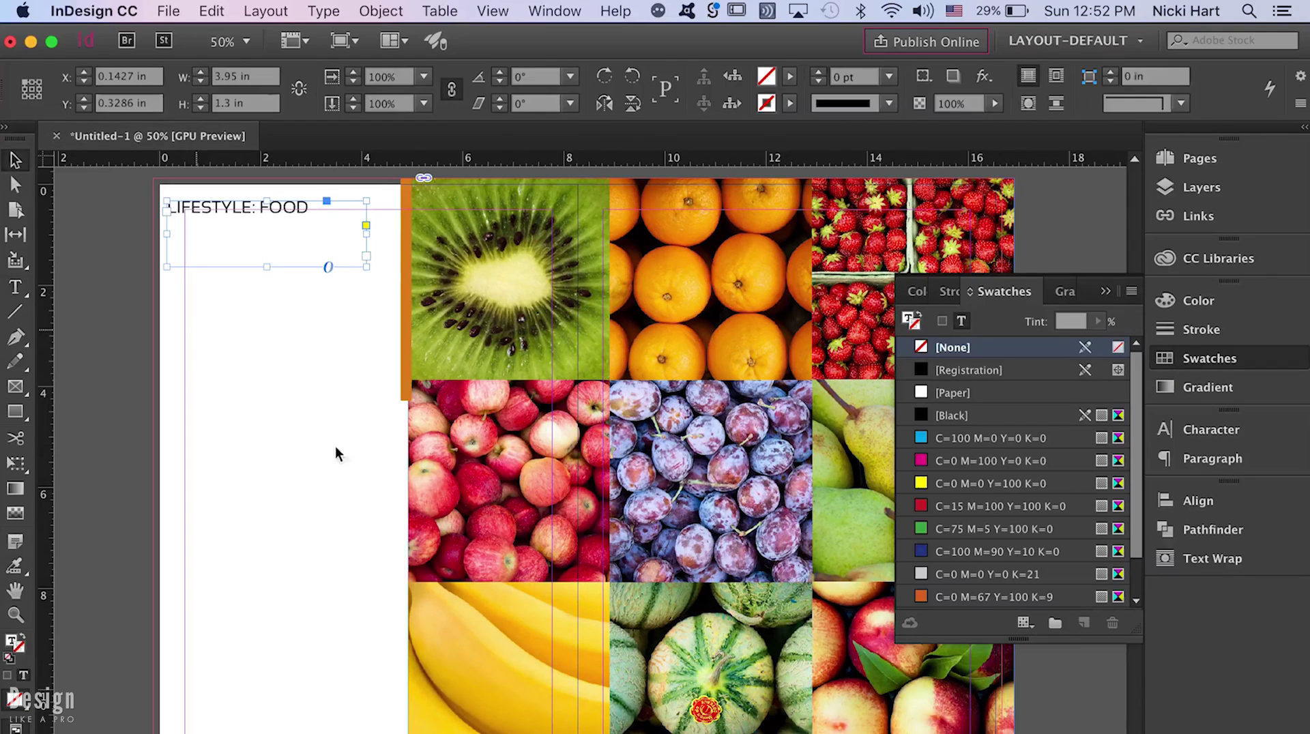
# - Move the heading frame to X 0.5594 in, Y 0.6063 in at the page margins and fit the frame to its text
pyautogui.hotkey('shift', 'Right')
pyautogui.hotkey('shift', 'Right')
pyautogui.hotkey('shift', 'Right')
pyautogui.hotkey('shift', 'Down')
pyautogui.hotkey('shift', 'Down')
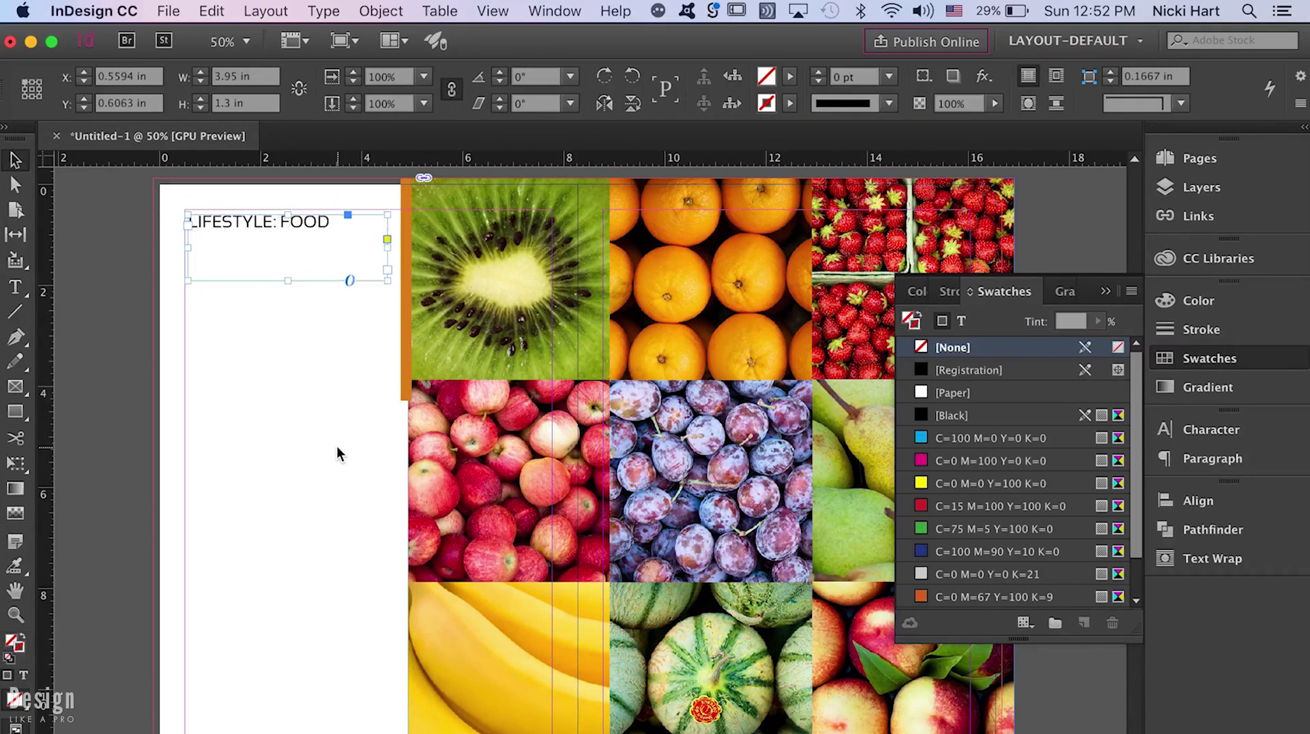
pyautogui.doubleClick(386, 280)
pyautogui.click(351, 283)
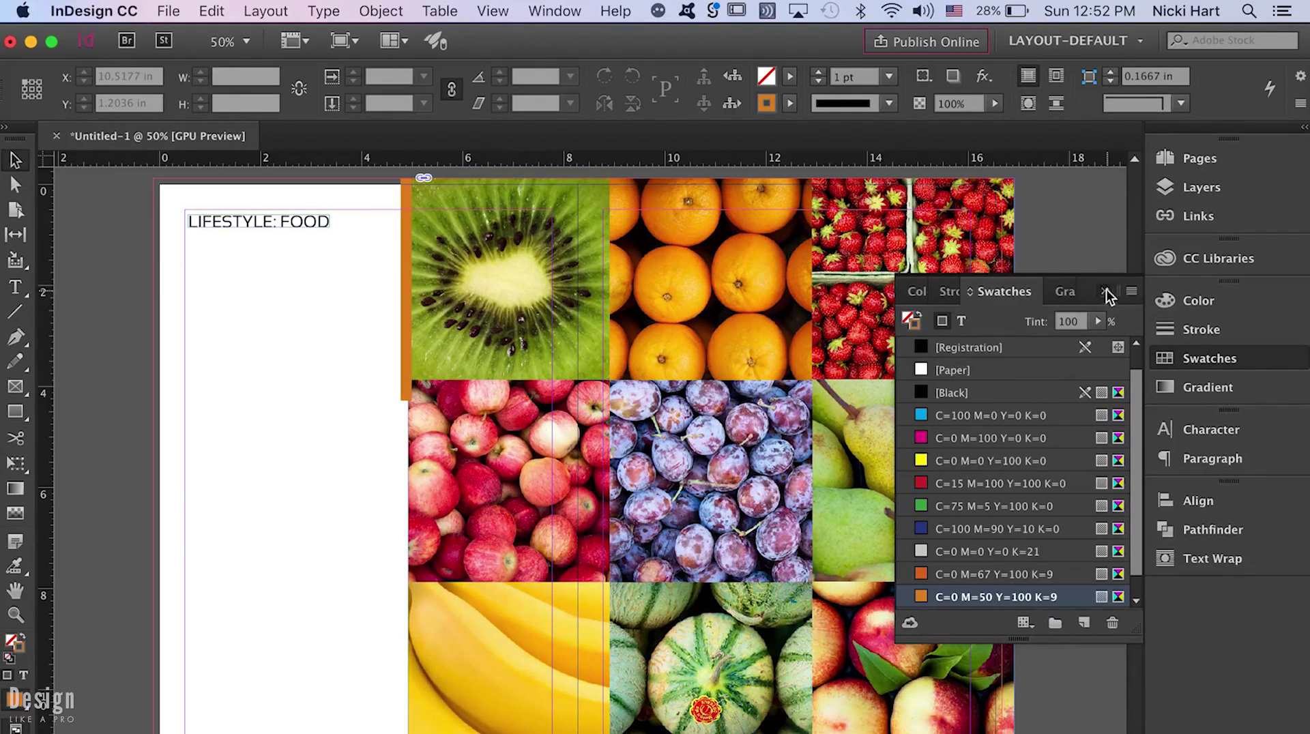
# - Collapse the swatch list and turn on Overprint Preview for the document
pyautogui.click(1106, 292)
pyautogui.click(495, 15)
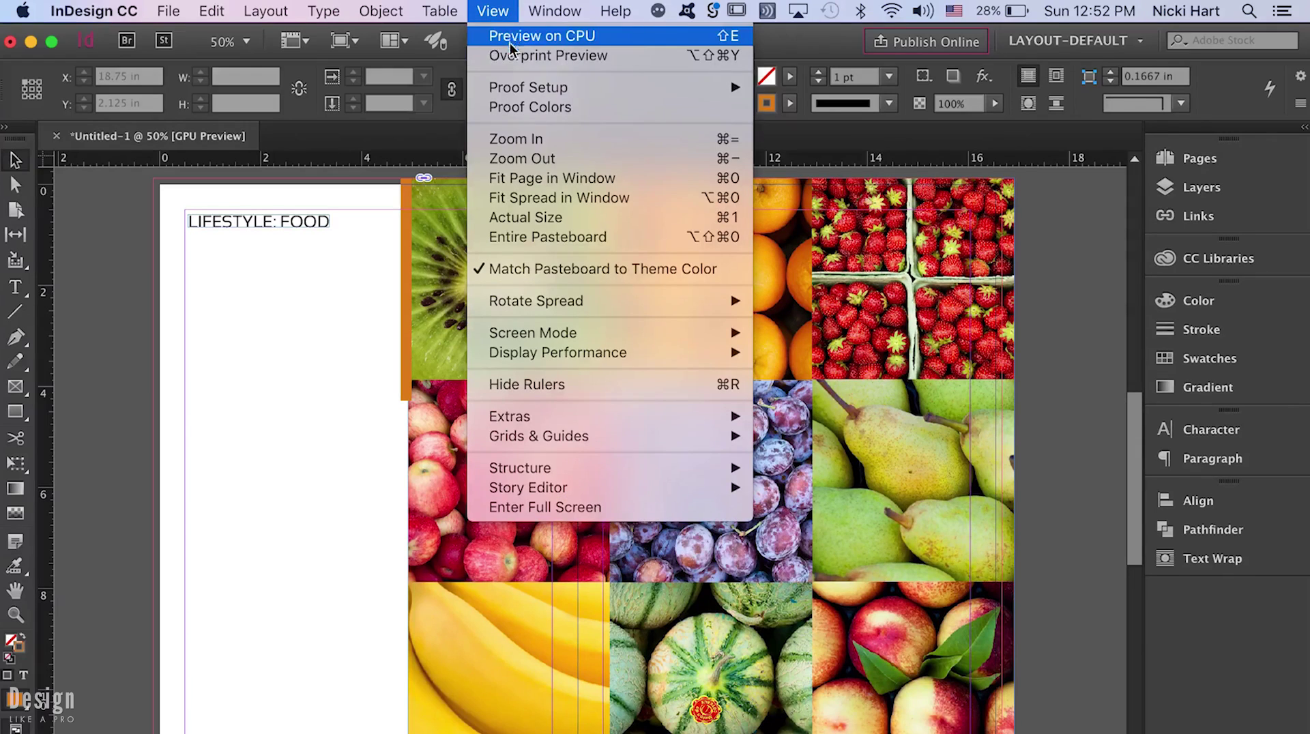
pyautogui.click(510, 58)
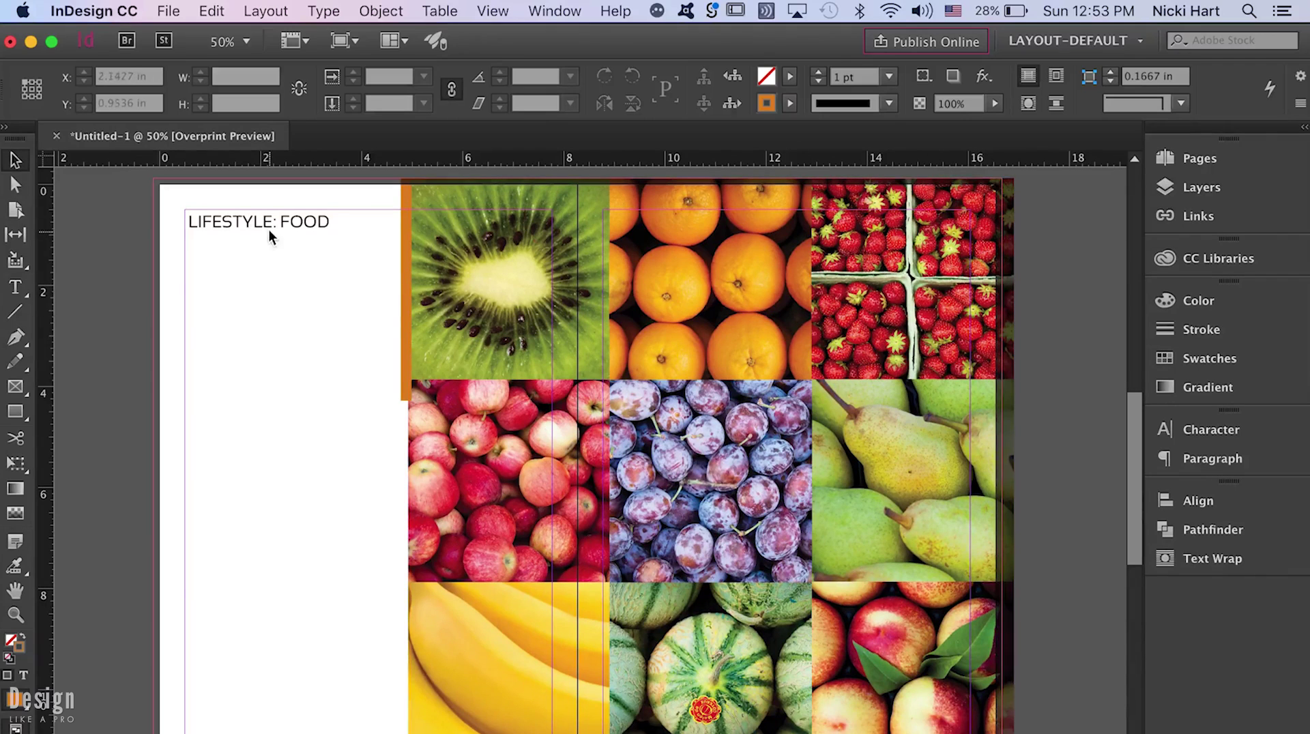
# - Draw a tall text frame below the heading on the white part of the left page and fill it with placeholder text
pyautogui.scroll(-2, 286, 326)
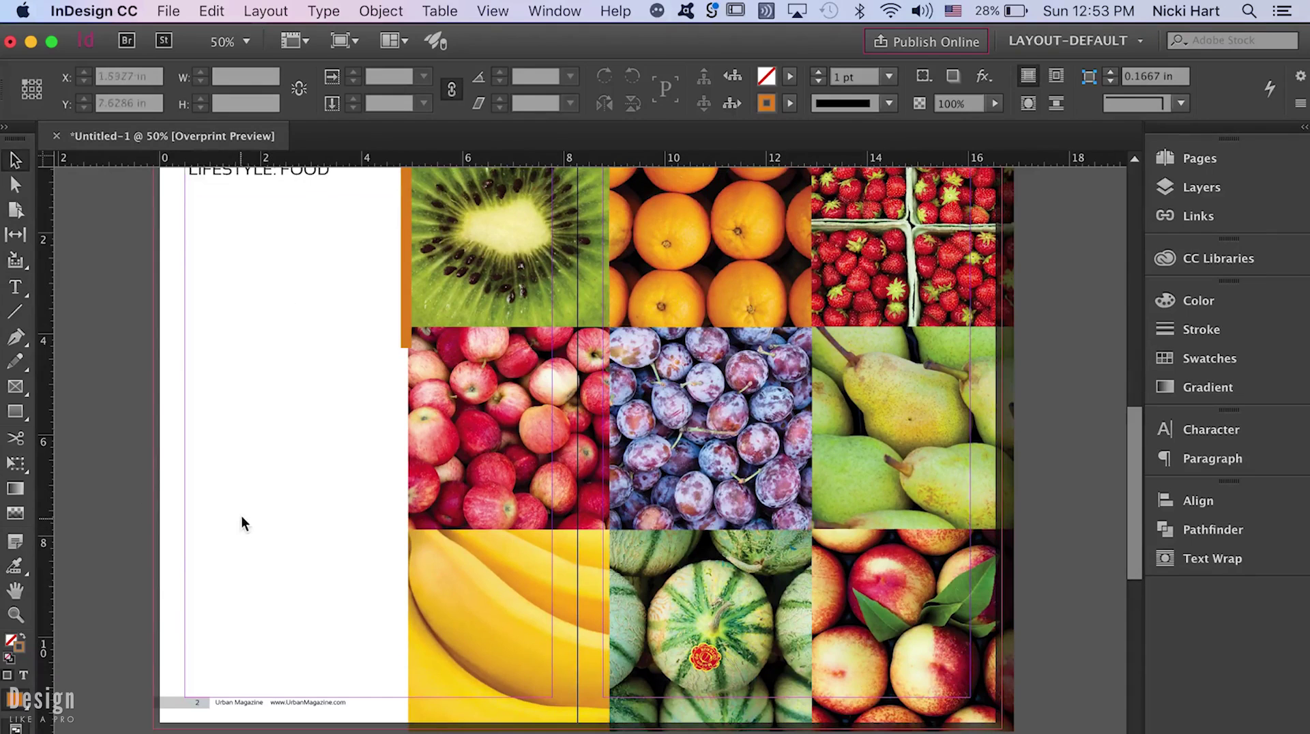
pyautogui.click(15, 287)
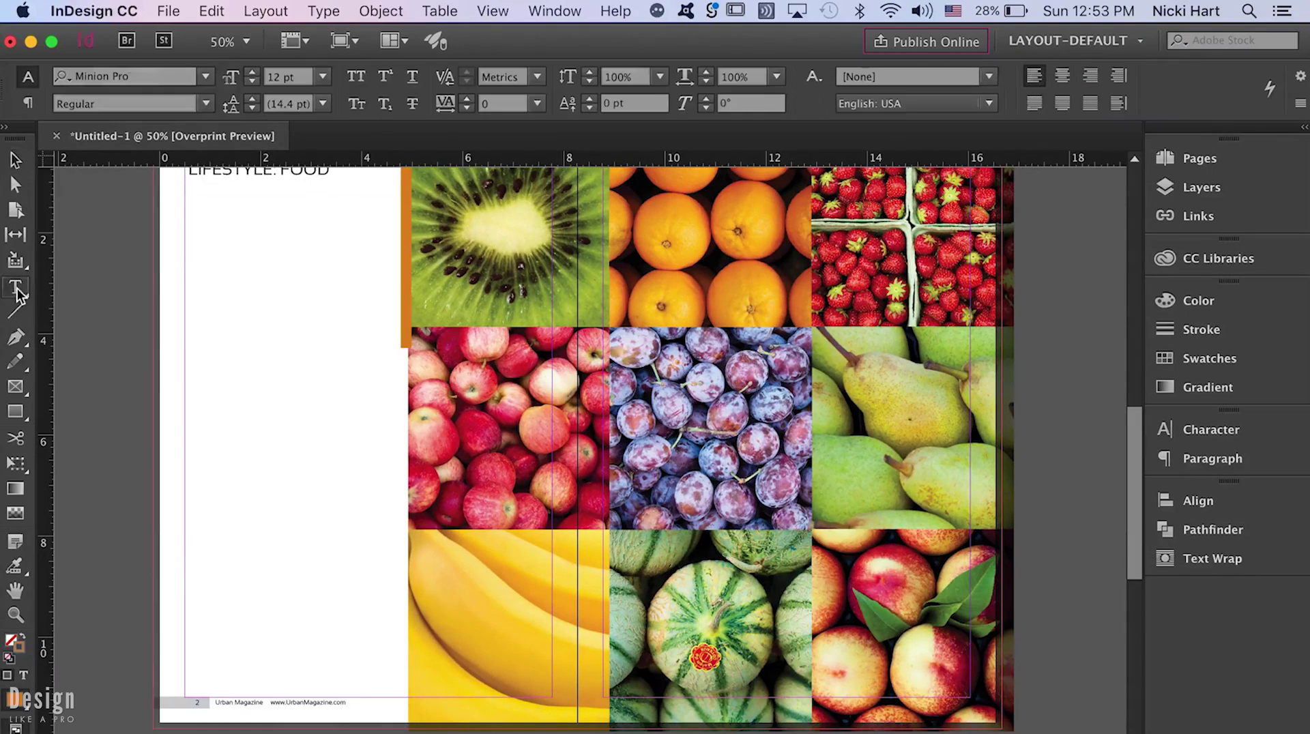
pyautogui.moveTo(185, 287); pyautogui.dragTo(388, 690)
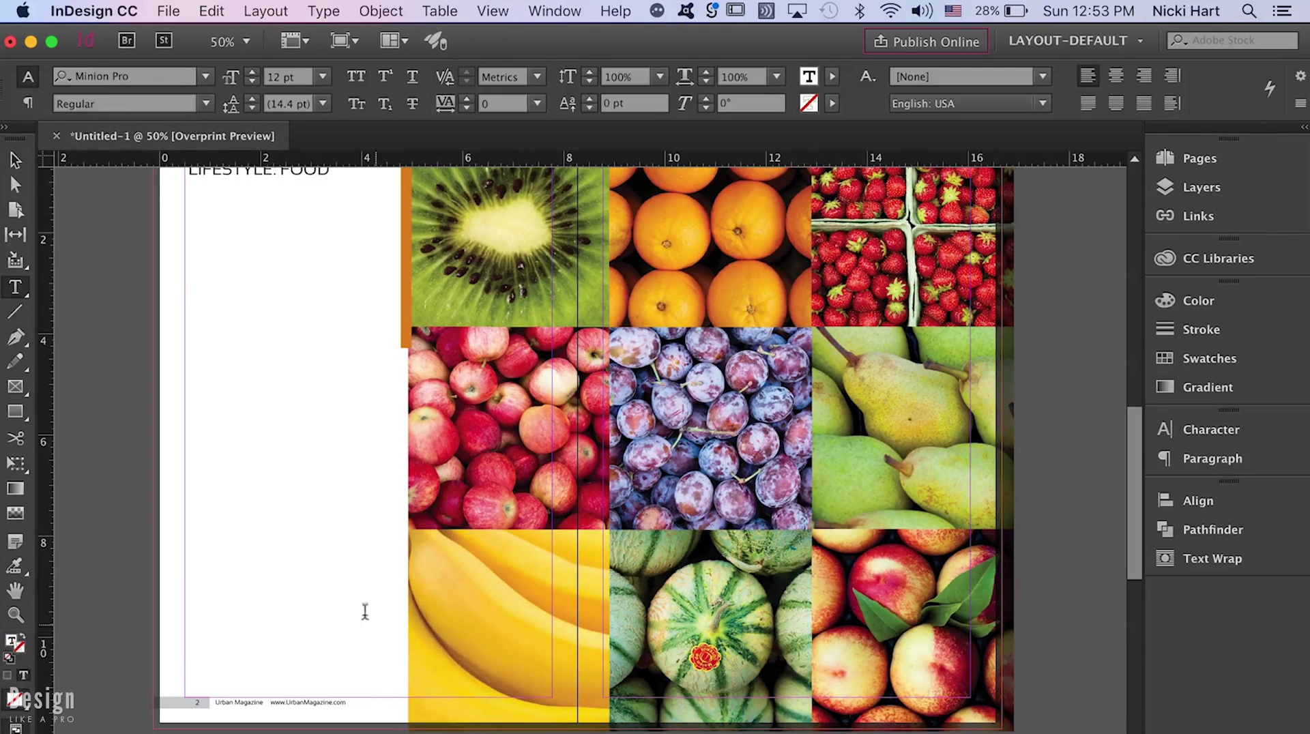
pyautogui.rightClick(266, 386)
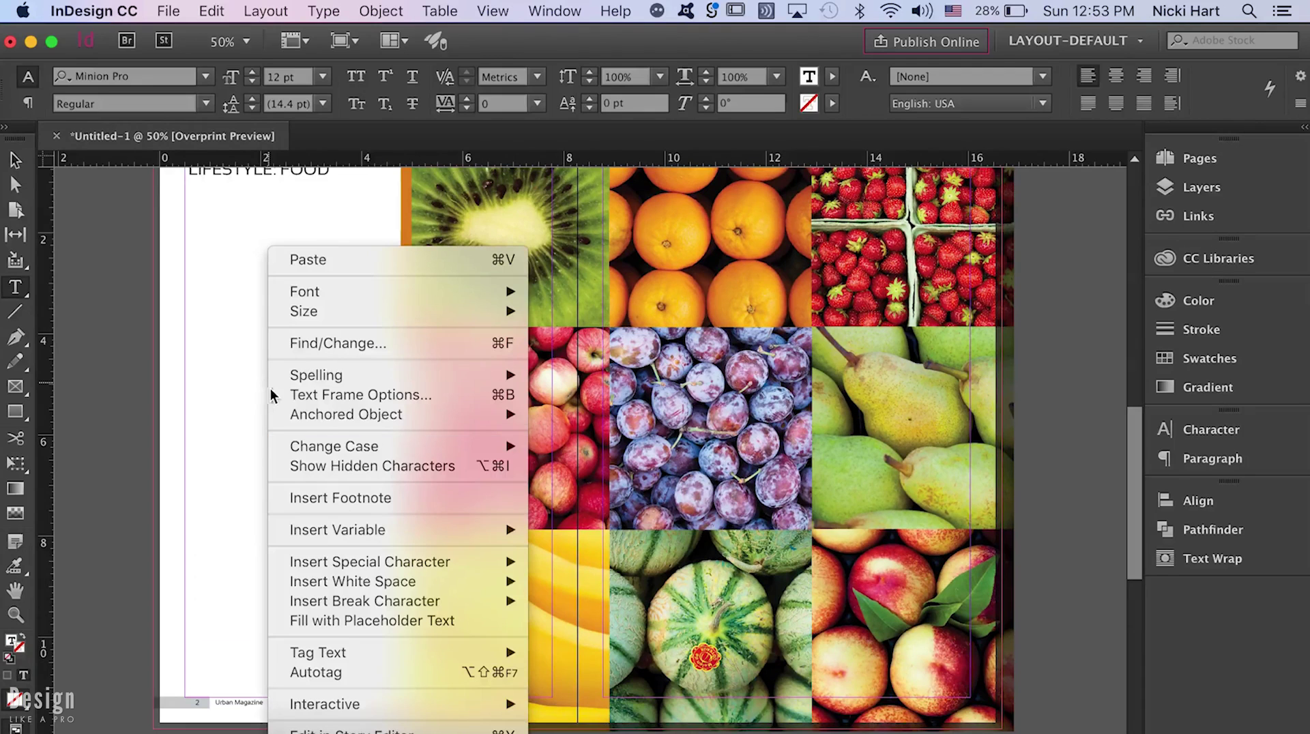
pyautogui.click(351, 620)
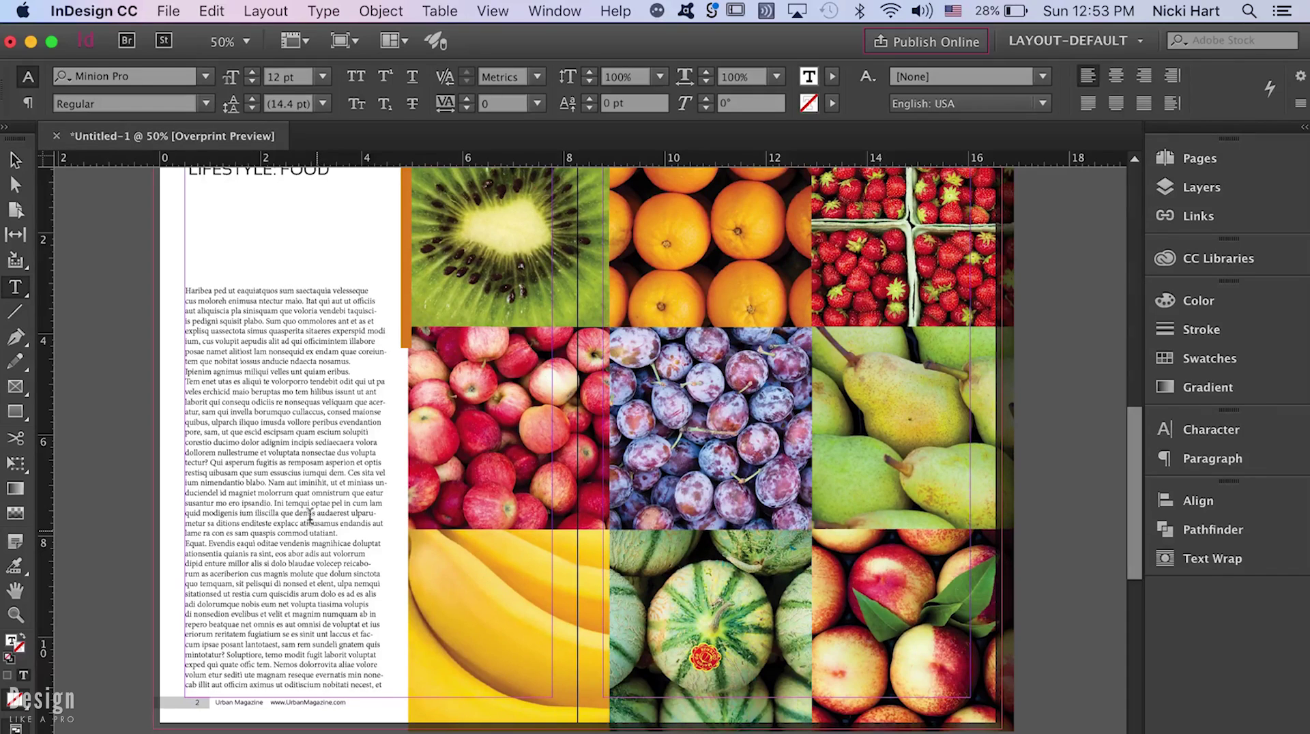
# - Set all of the placeholder body text in the Moon Light font at 16 pt
pyautogui.press('Escape')
pyautogui.doubleClick(278, 408)
pyautogui.press('super+a')
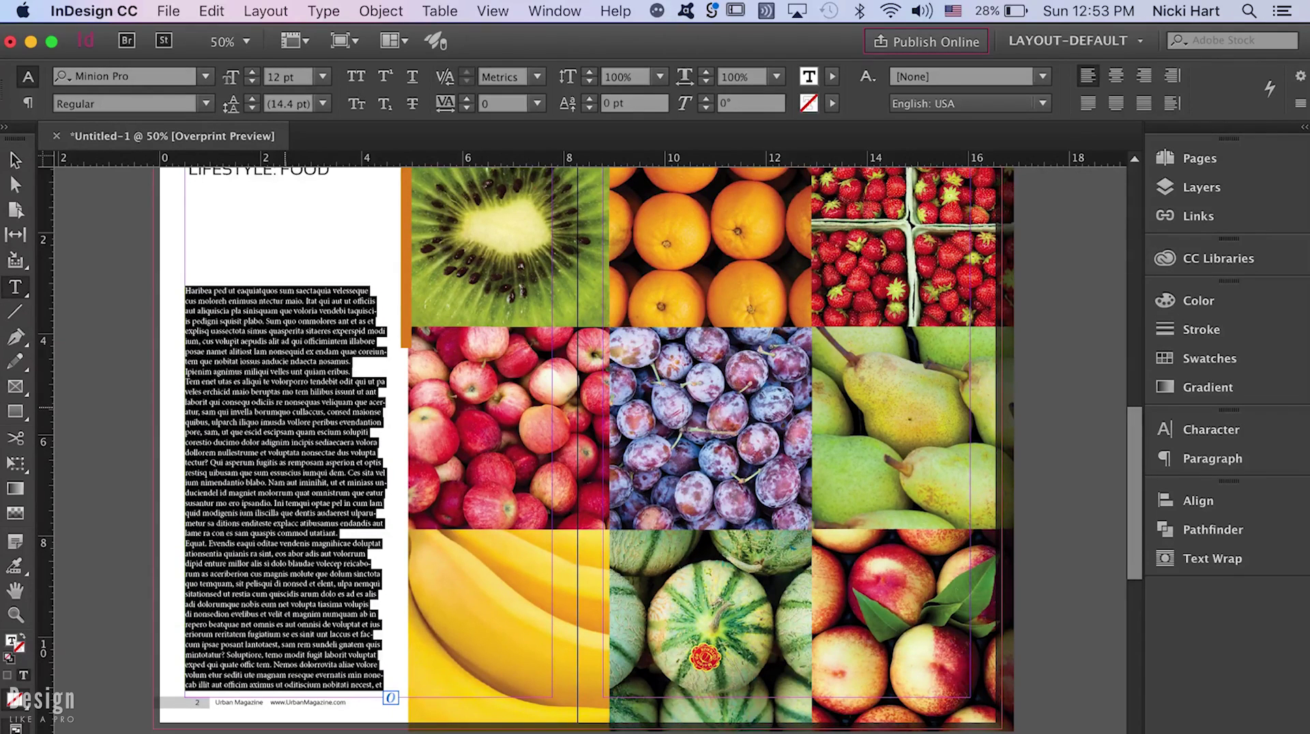
pyautogui.click(170, 77)
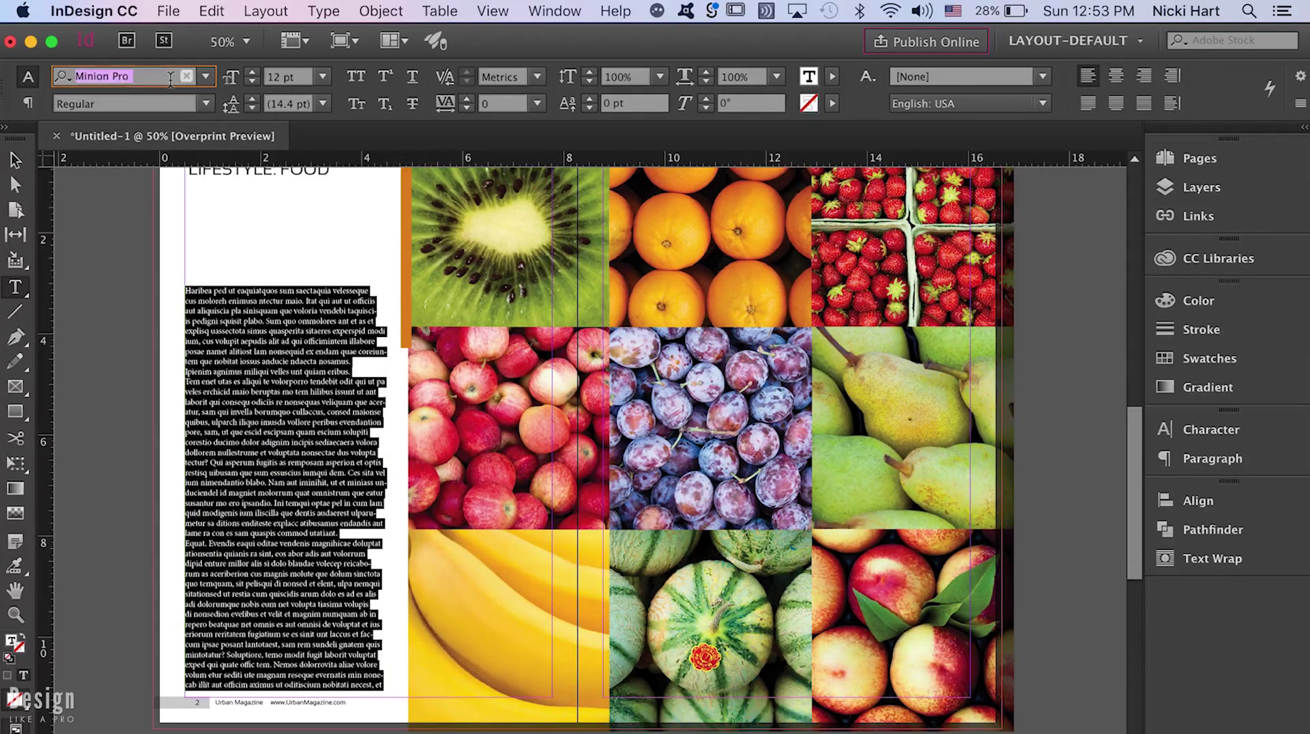
pyautogui.write('moon')
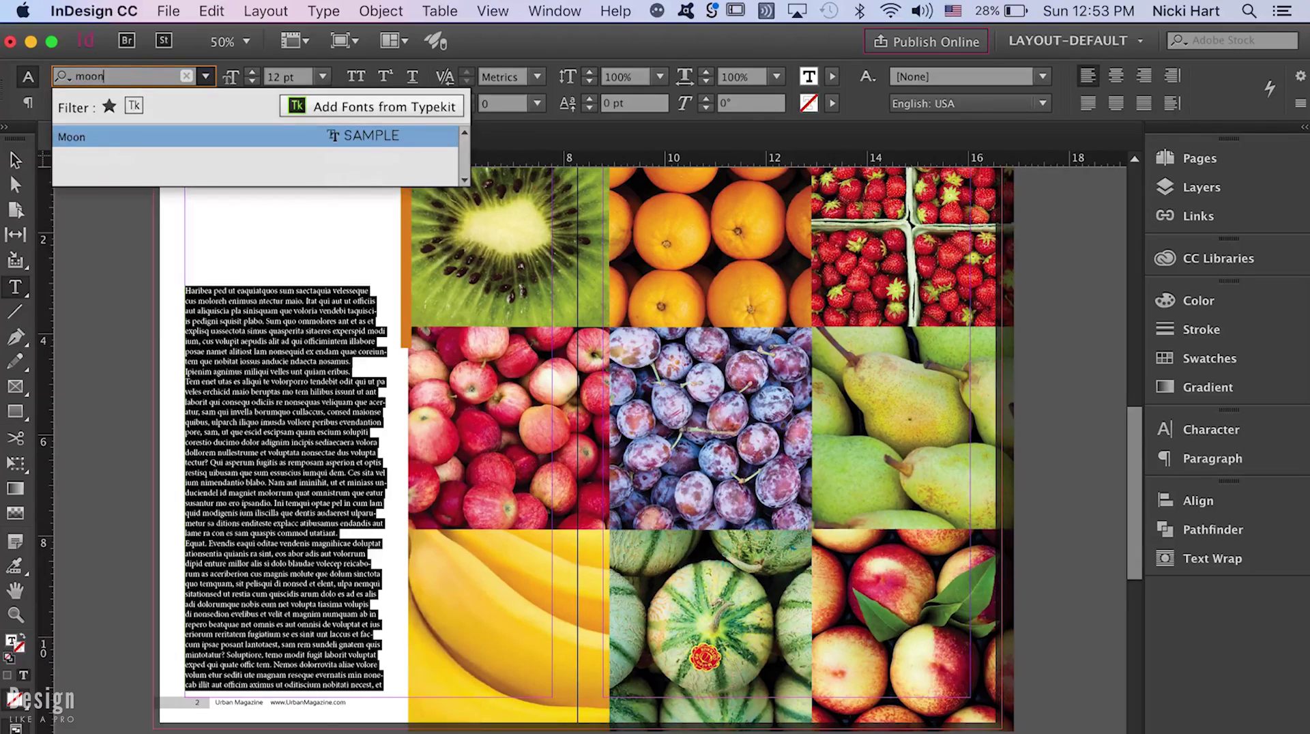
pyautogui.click(192, 136)
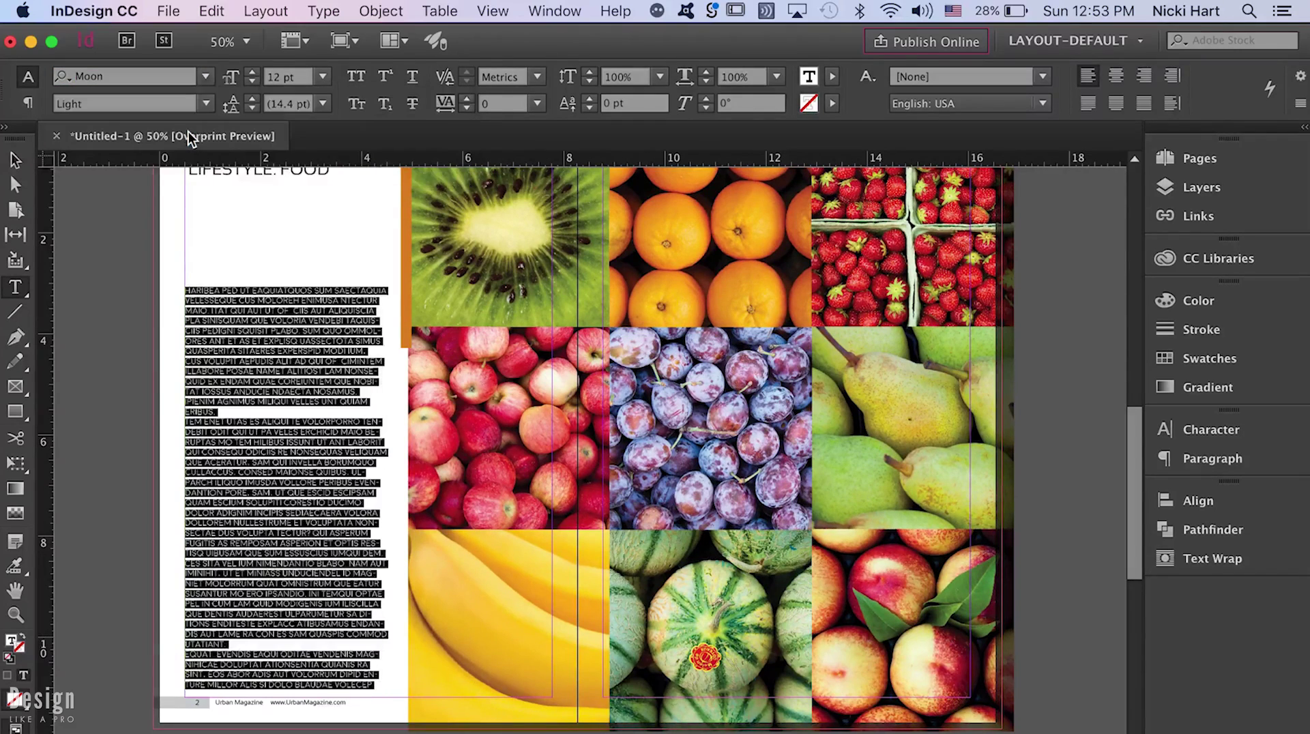
pyautogui.click(253, 73)
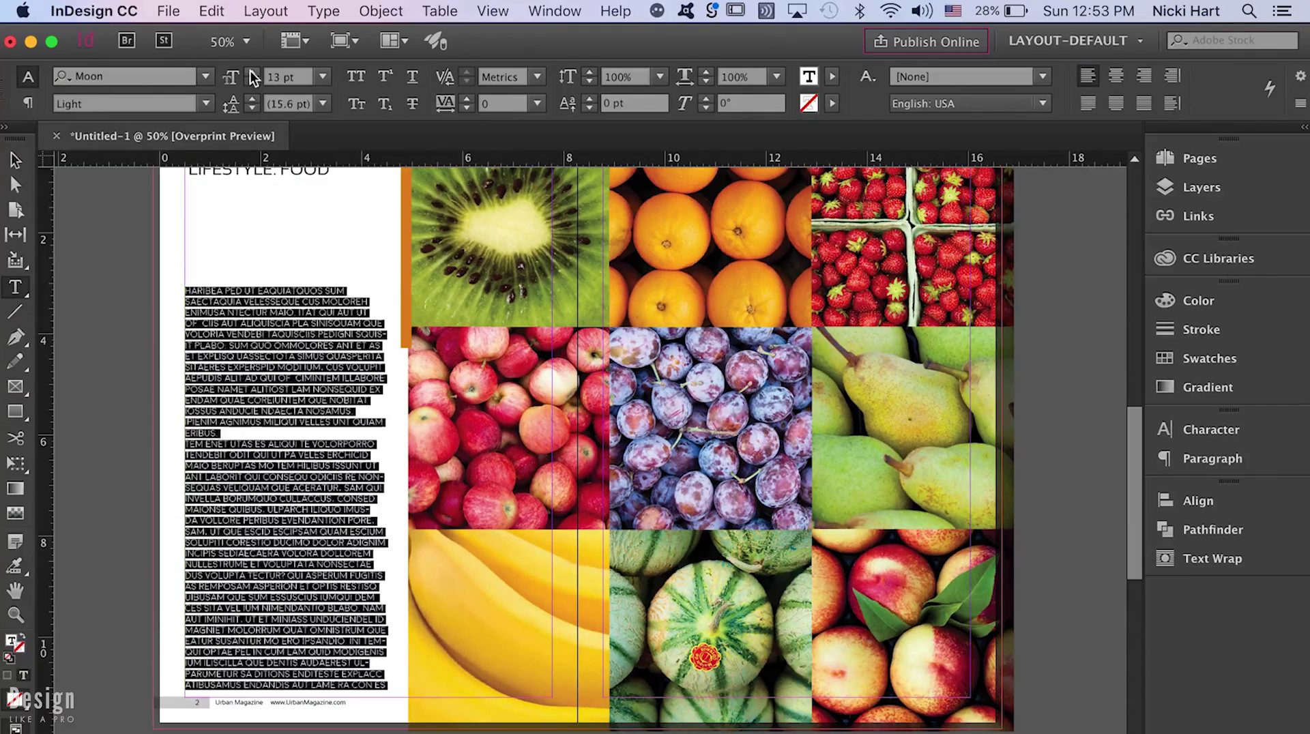
pyautogui.click(253, 72)
# - Change the body text's font to Futura Md BT Medium
pyautogui.click(123, 76)
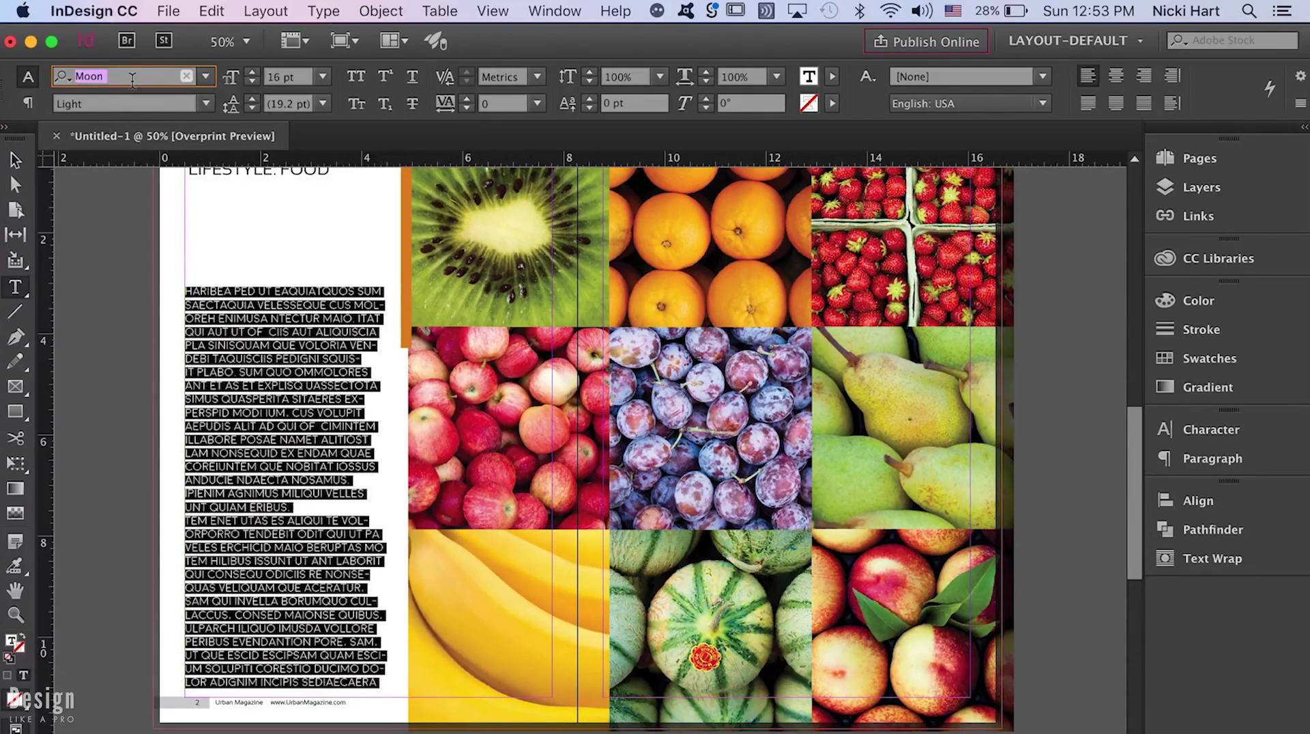
pyautogui.write('futura')
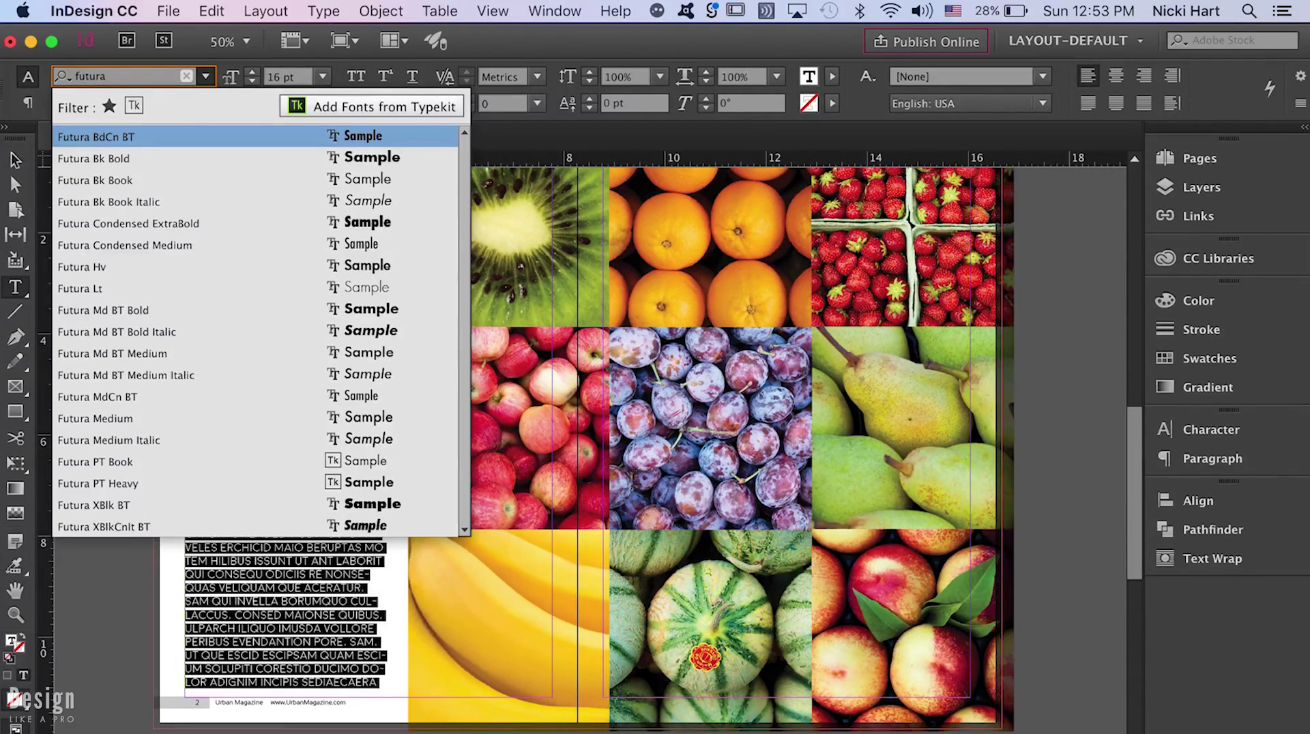
pyautogui.write(' m')
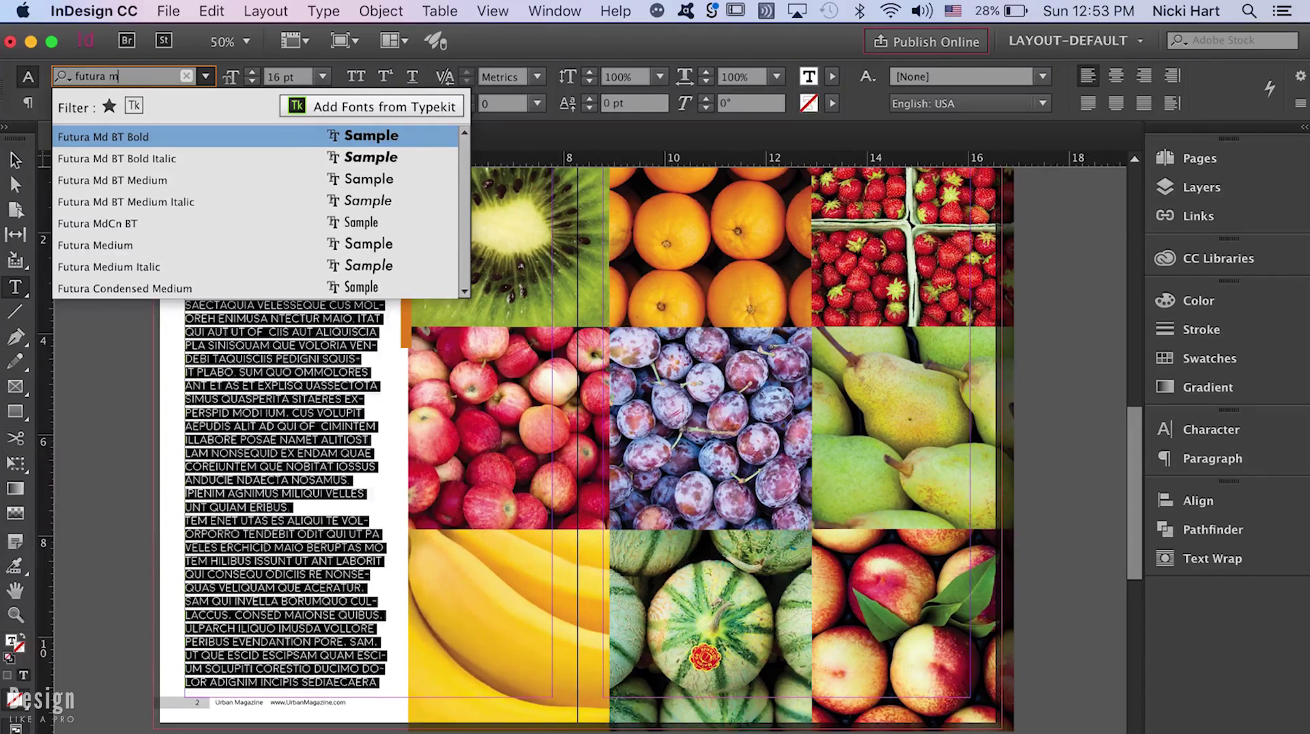
pyautogui.click(171, 180)
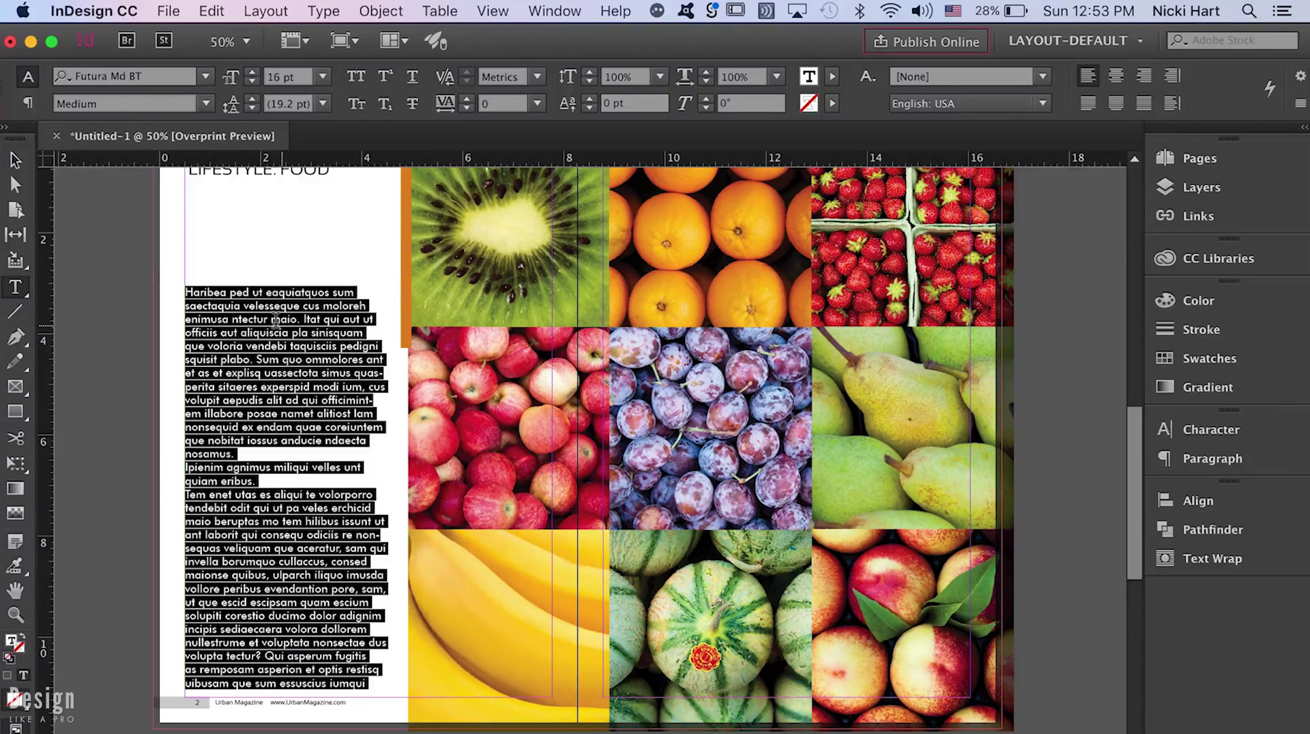
# - Justify the body text with the last line of each paragraph aligned left
pyautogui.scroll(1, 275, 319)
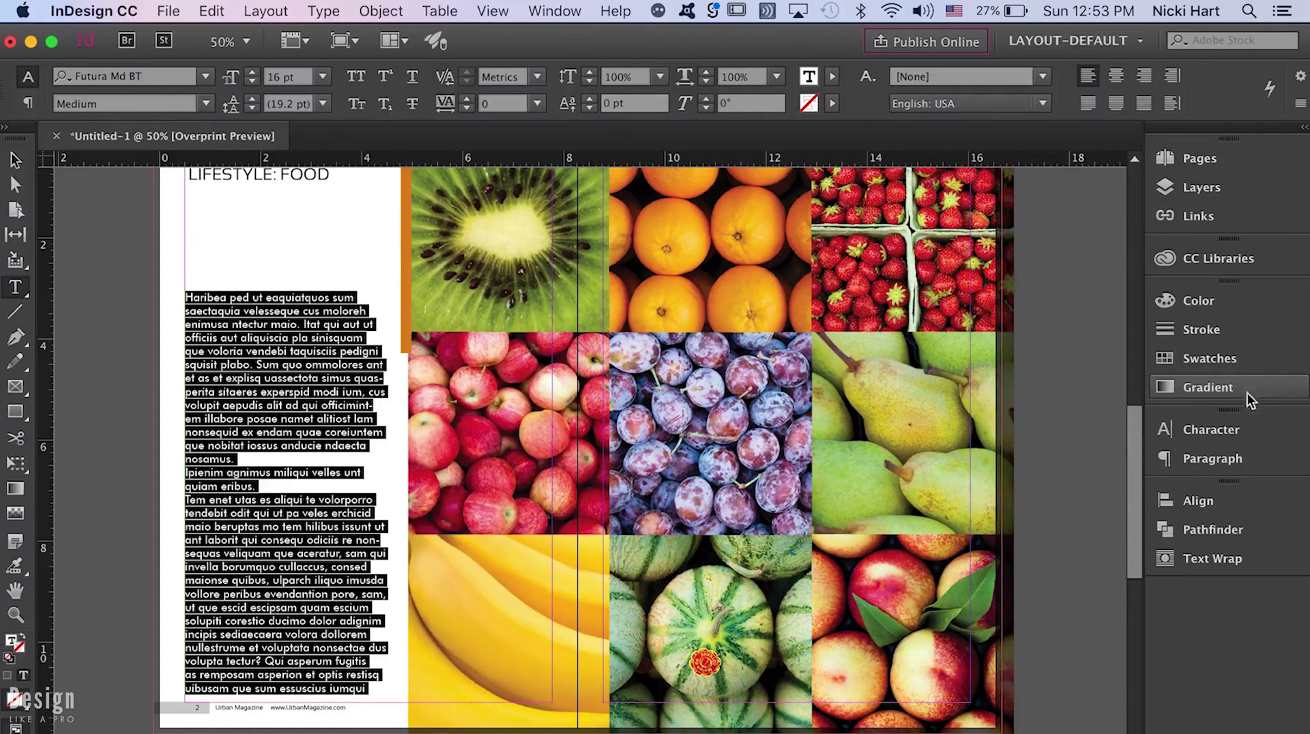
pyautogui.click(1252, 424)
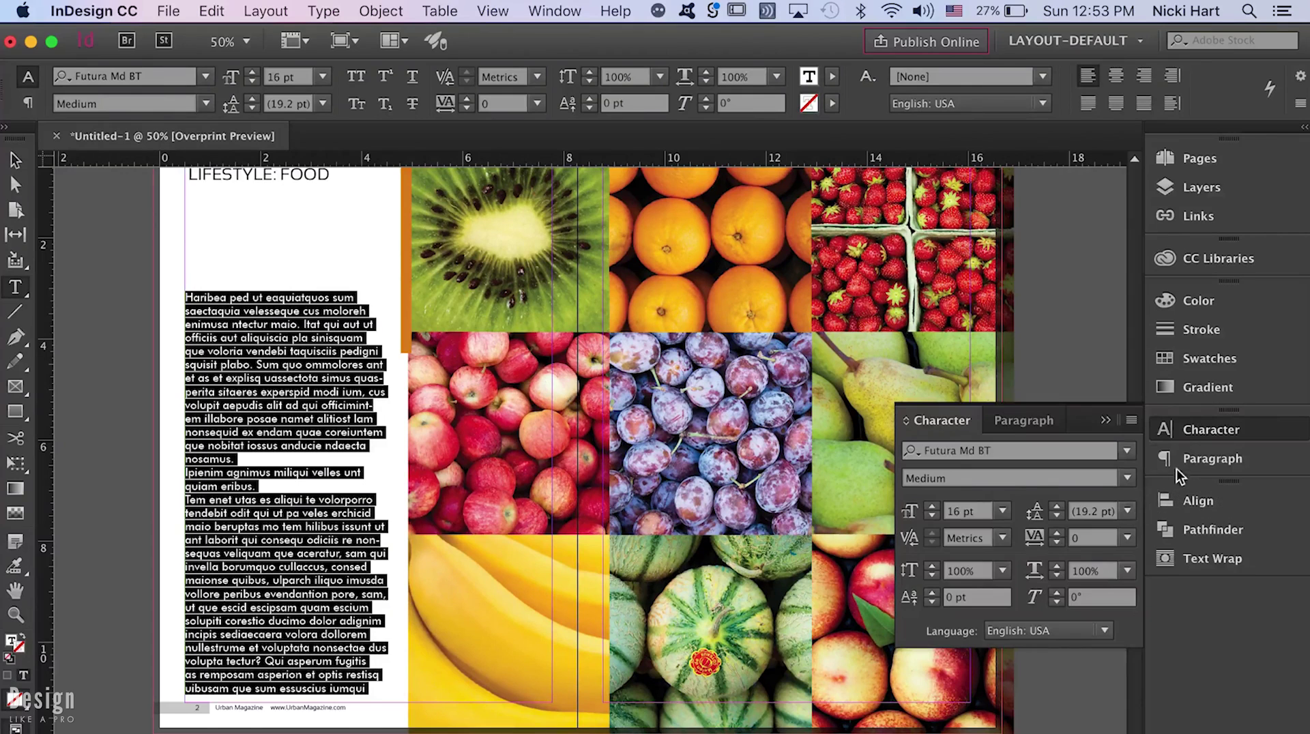
pyautogui.click(1180, 464)
pyautogui.click(995, 452)
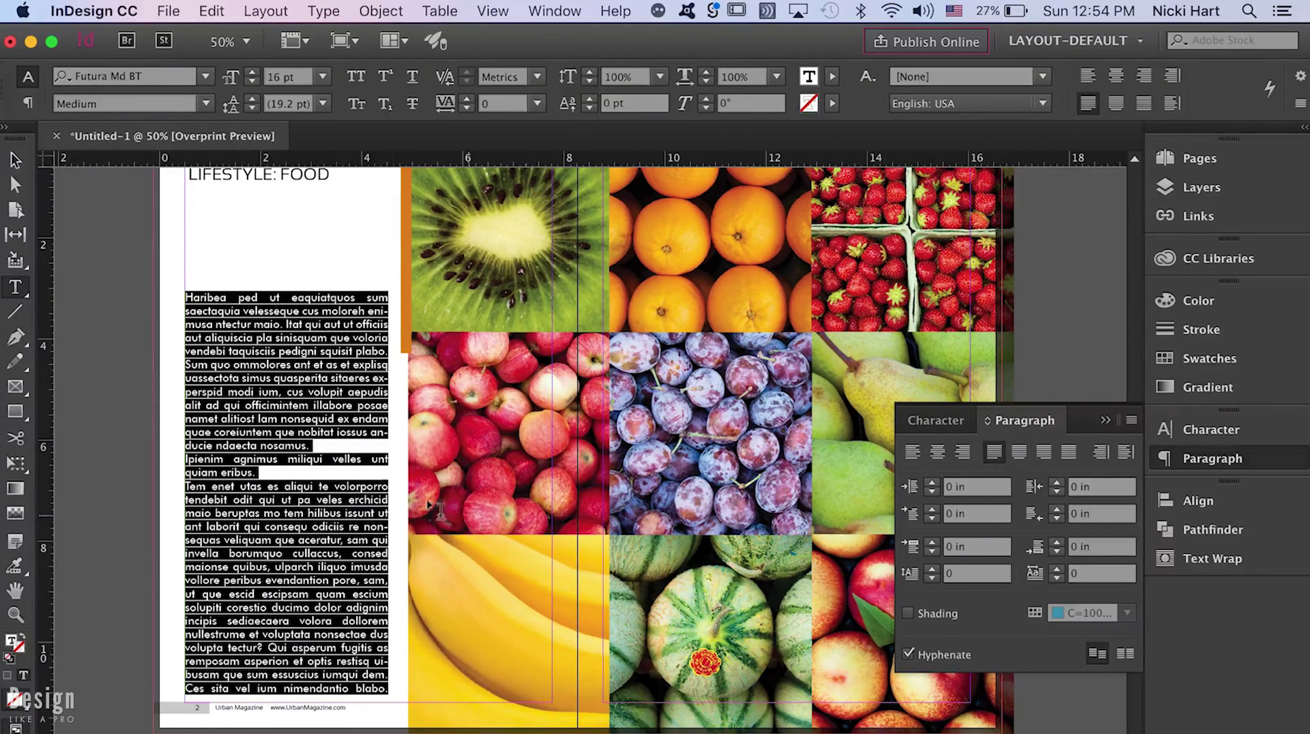
# - Delete the short paragraph starting "Ipienim agnimus" and leave one blank line between the two remaining body paragraphs
pyautogui.click(322, 464)
pyautogui.tripleClick(323, 463)
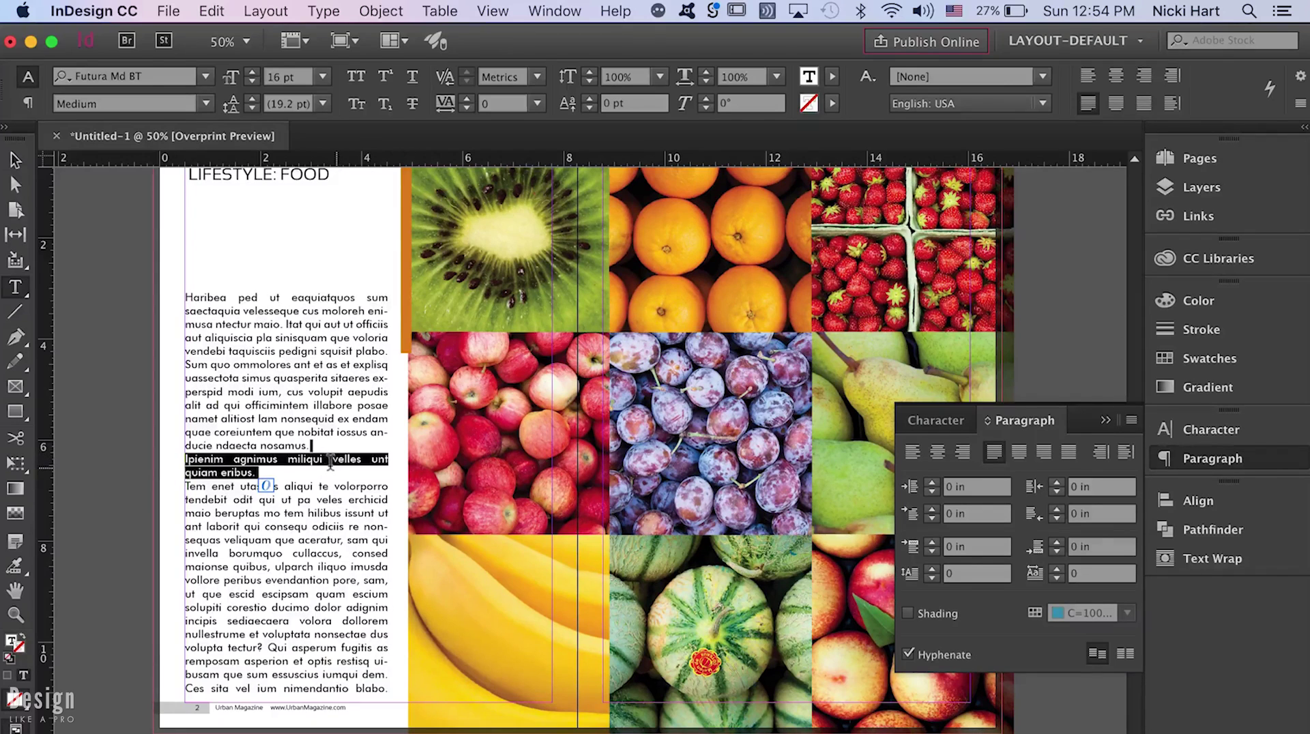
pyautogui.press('BackSpace')
pyautogui.press('BackSpace')
pyautogui.press('Return')
pyautogui.press('Return')
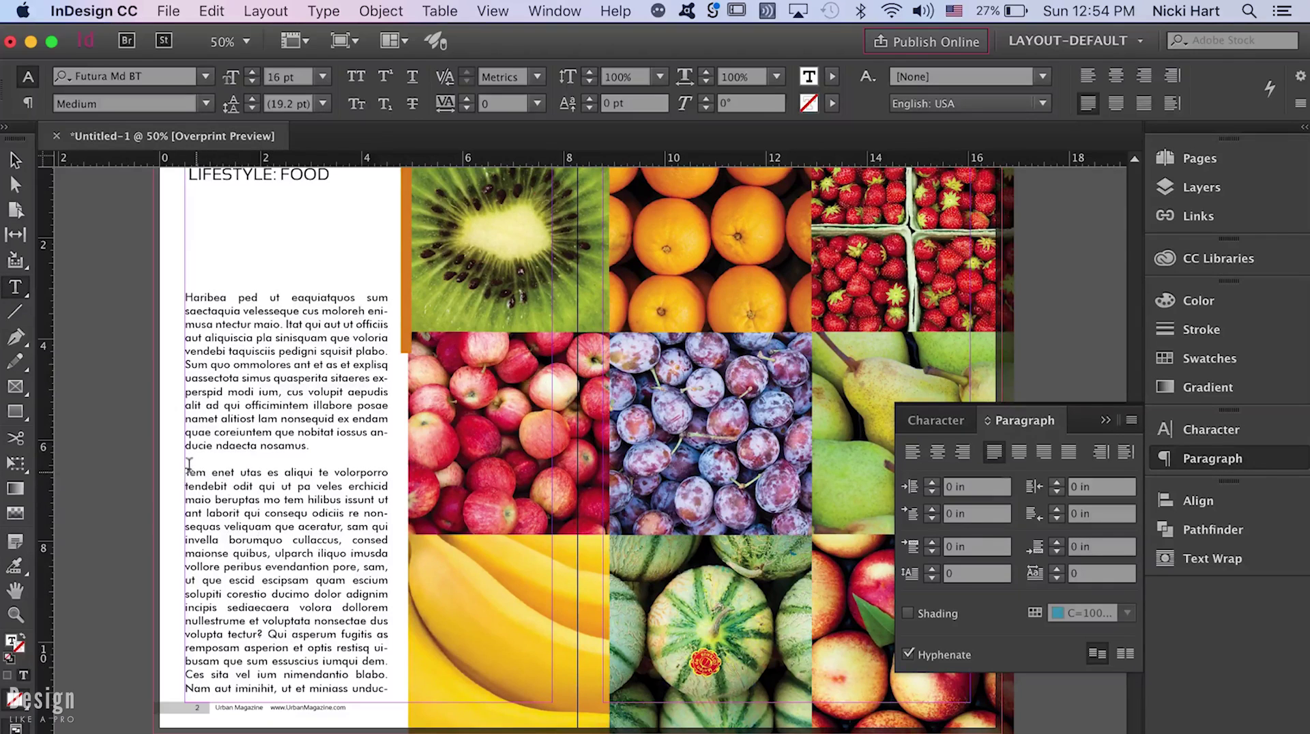
# - Set the first body paragraph, starting "Haribea ped", to 18 pt with 26 pt leading
pyautogui.moveTo(314, 447); pyautogui.dragTo(185, 298)
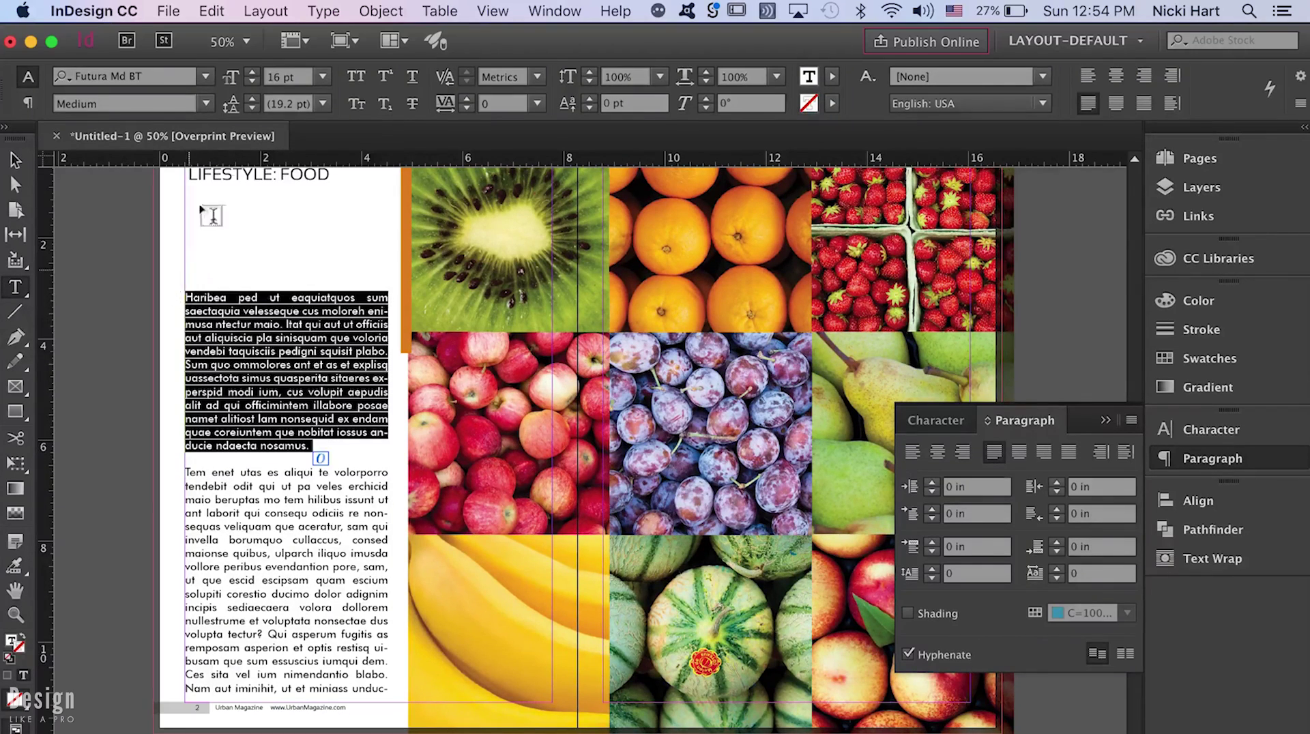
pyautogui.click(253, 73)
pyautogui.click(253, 73)
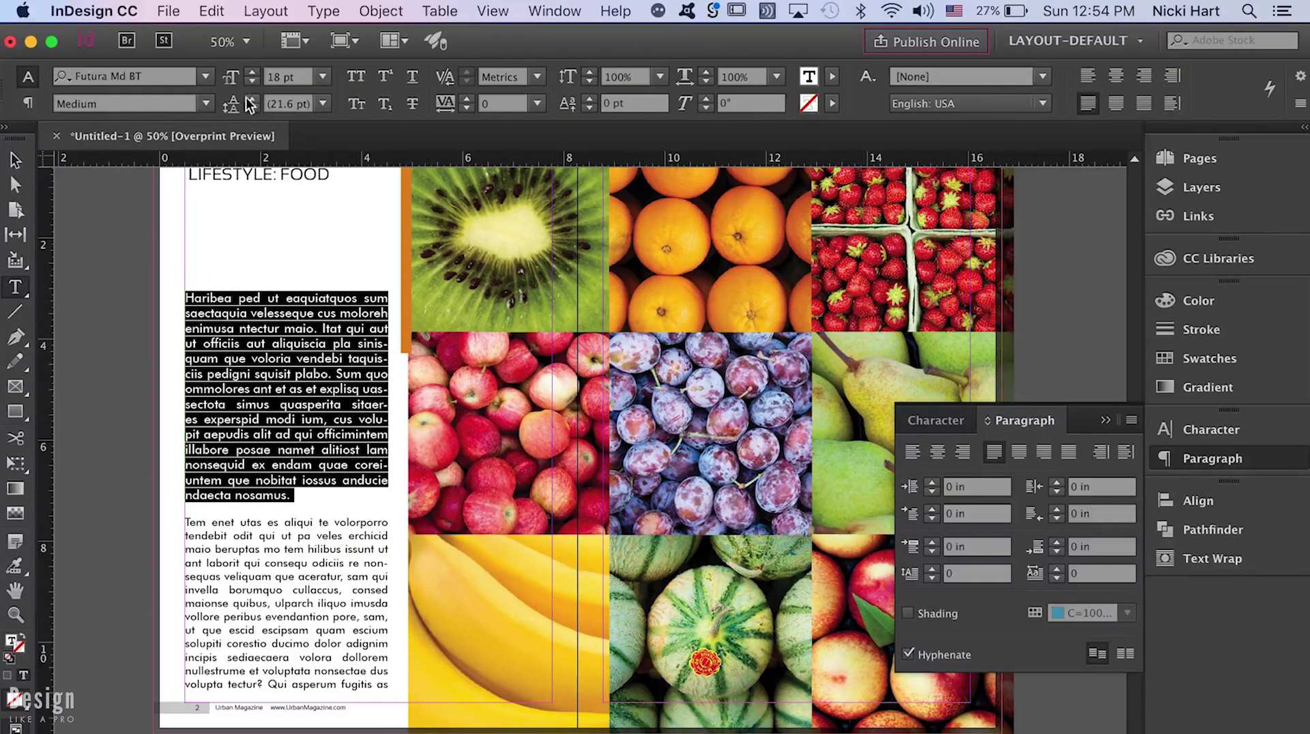
pyautogui.click(251, 99)
pyautogui.click(251, 100)
pyautogui.click(250, 100)
pyautogui.click(251, 99)
pyautogui.click(251, 99)
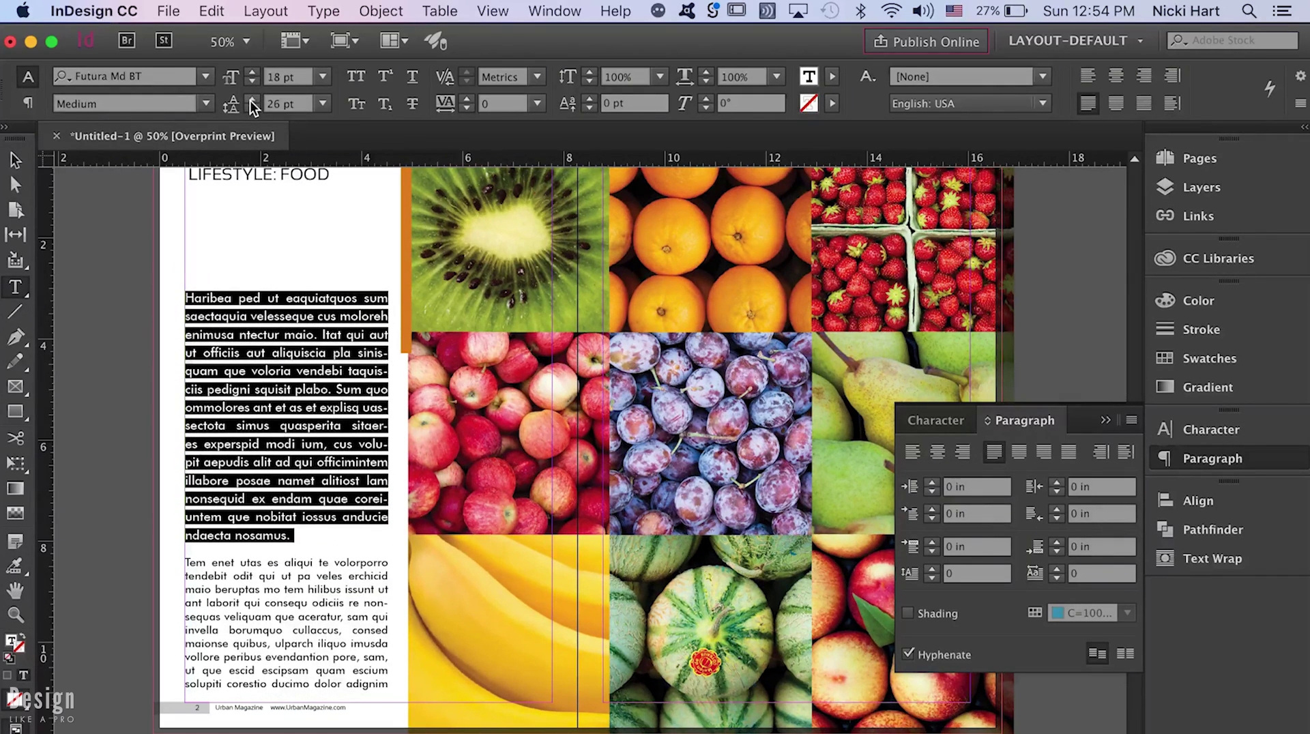
pyautogui.click(280, 499)
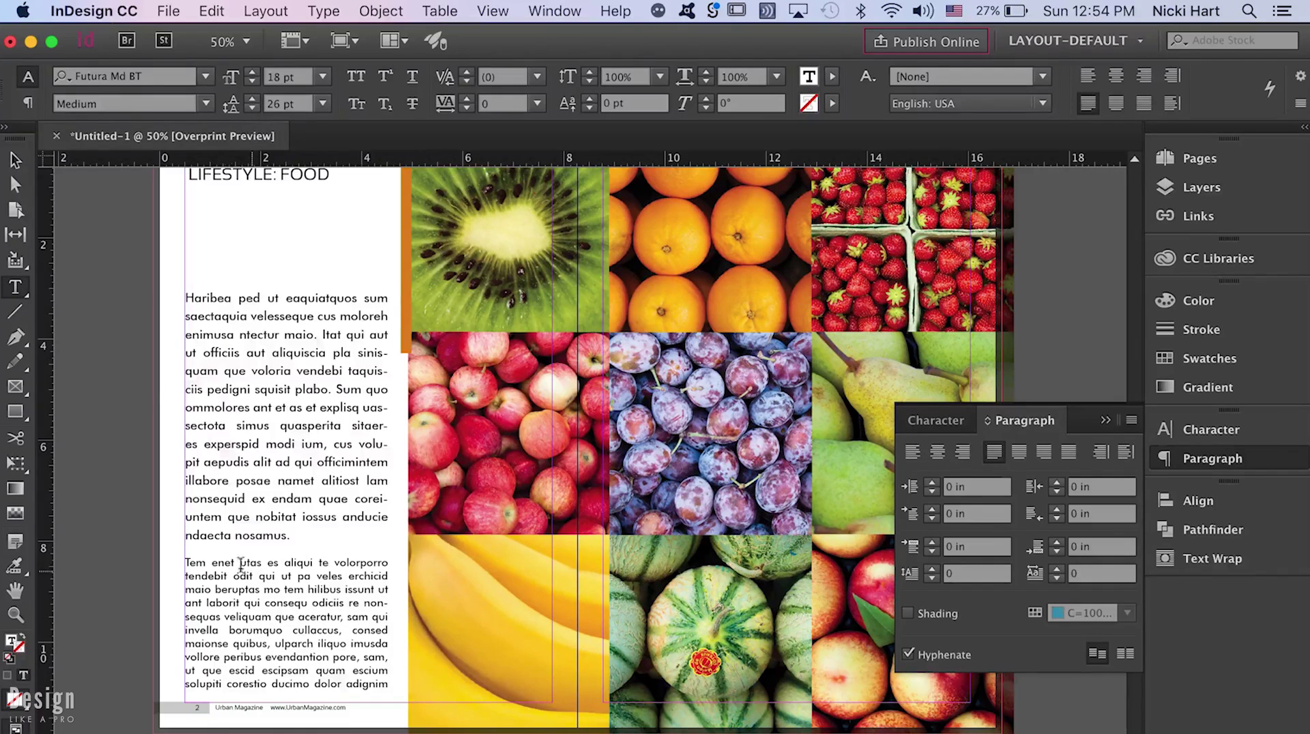
# - Delete all the placeholder body text that follows the first paragraph, ending the story at "ndaecta nosamus."
pyautogui.moveTo(192, 553); pyautogui.dragTo(387, 685)
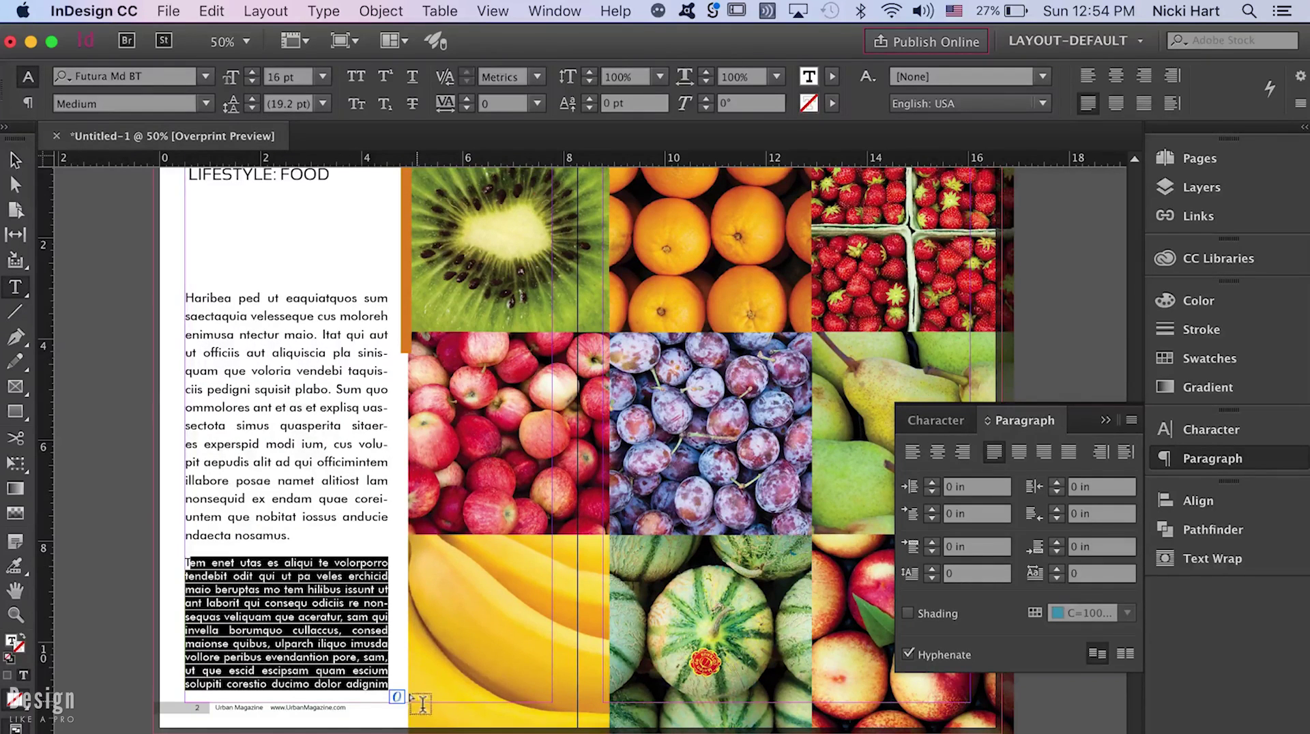
pyautogui.write('Incipis sediaecaera volora dollorem nullestrume et voluptata nonsectae dus volupta tectur? Qui asperum fugitis as remposam asperion et optis restisq uibusam que sum essuscius iumqui dem. Ces sita vel ium nimendantio blabo. Nam aut iminihit, ut et miniass unduciendel id magniet molorrum quat omnistrum que eatur susantur mo ero ipsandio. Ini temqui optae pel in cum lam')
pyautogui.moveTo(313, 542); pyautogui.dragTo(405, 718)
pyautogui.press('BackSpace')
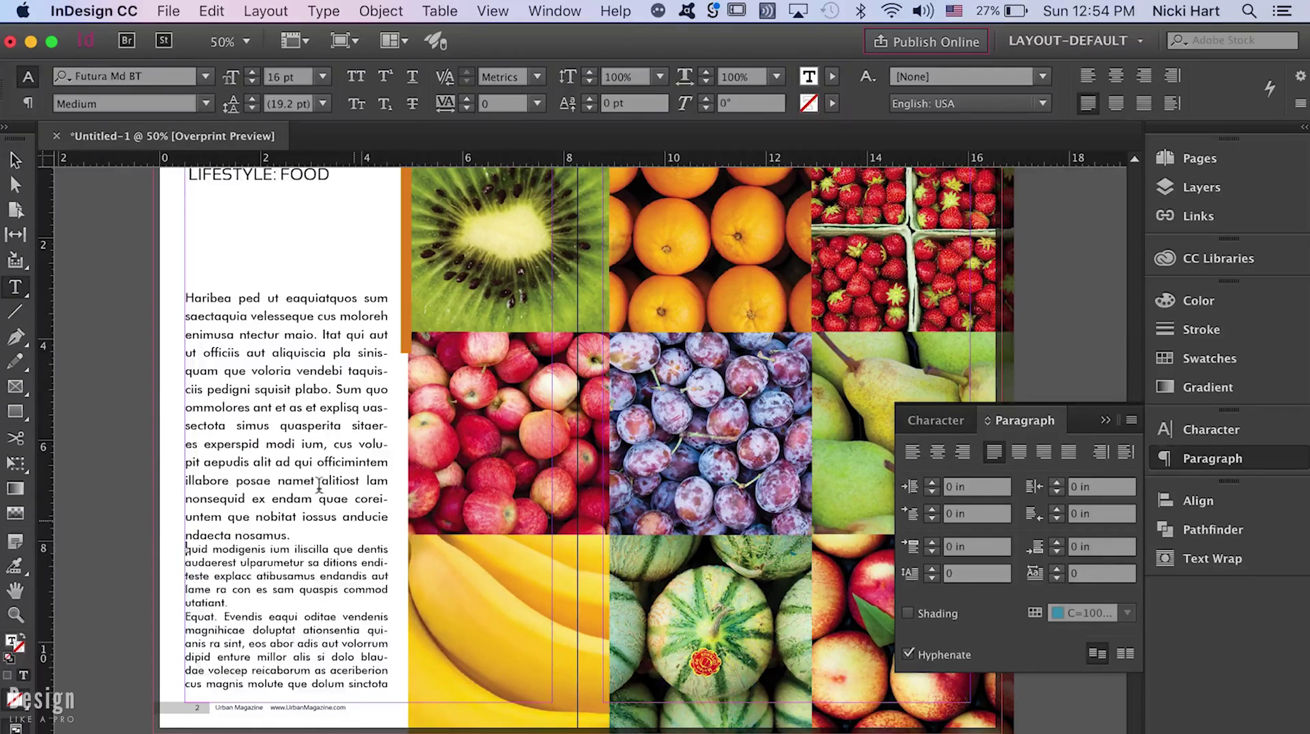
pyautogui.moveTo(313, 527); pyautogui.dragTo(397, 696)
pyautogui.press('super+v')
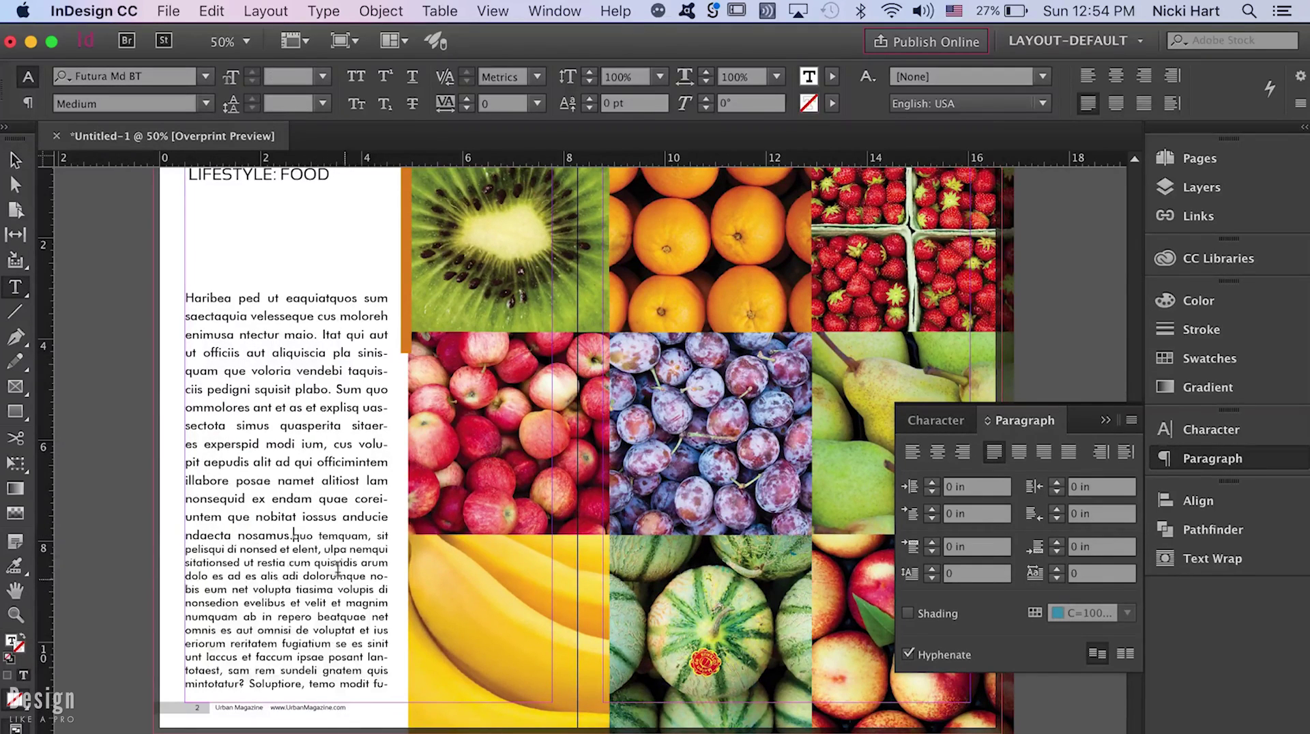
pyautogui.moveTo(292, 535); pyautogui.dragTo(402, 691)
pyautogui.write('git laborit voluptat exped qui quate offic tem. Nemos dolorrovita aliae volore volum etur sediti ute magnam reseque evernatis min nonecab illit aut officim aximus ut oditiscium nobitati necest, et qui re,')
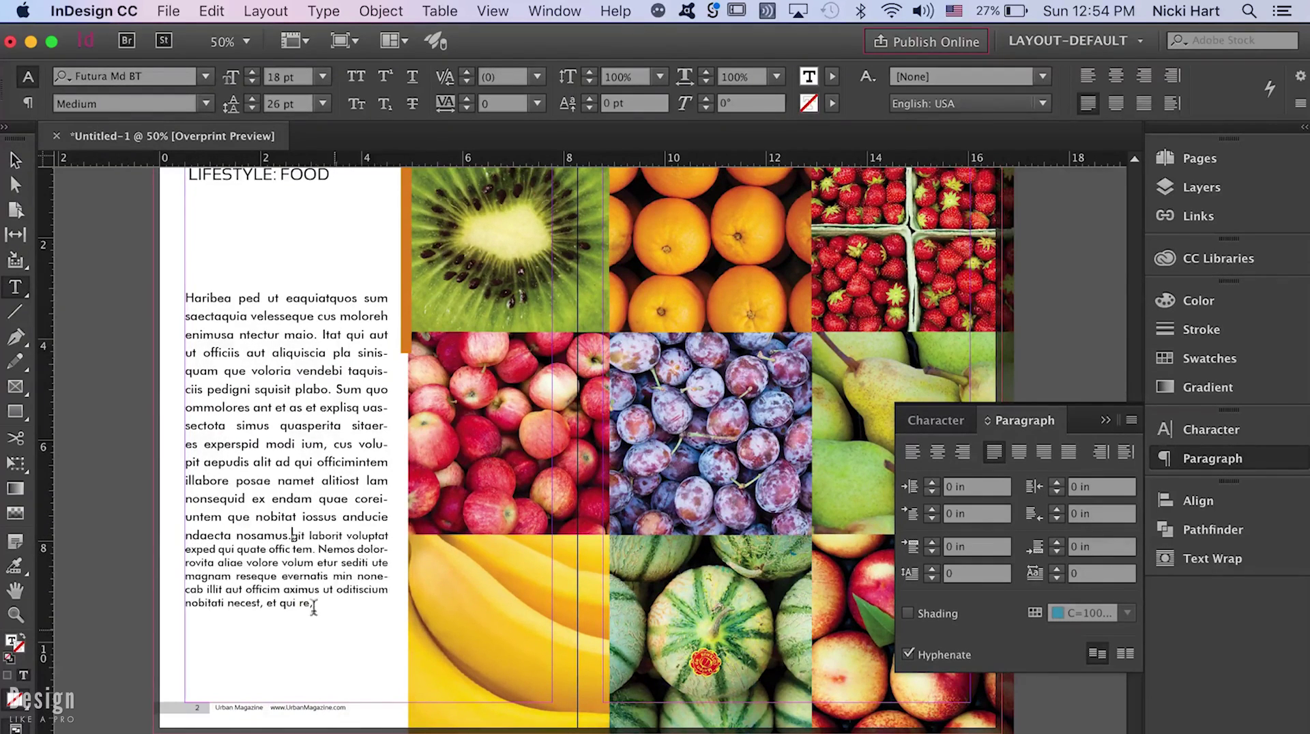
pyautogui.moveTo(287, 535); pyautogui.dragTo(351, 636)
pyautogui.press('BackSpace')
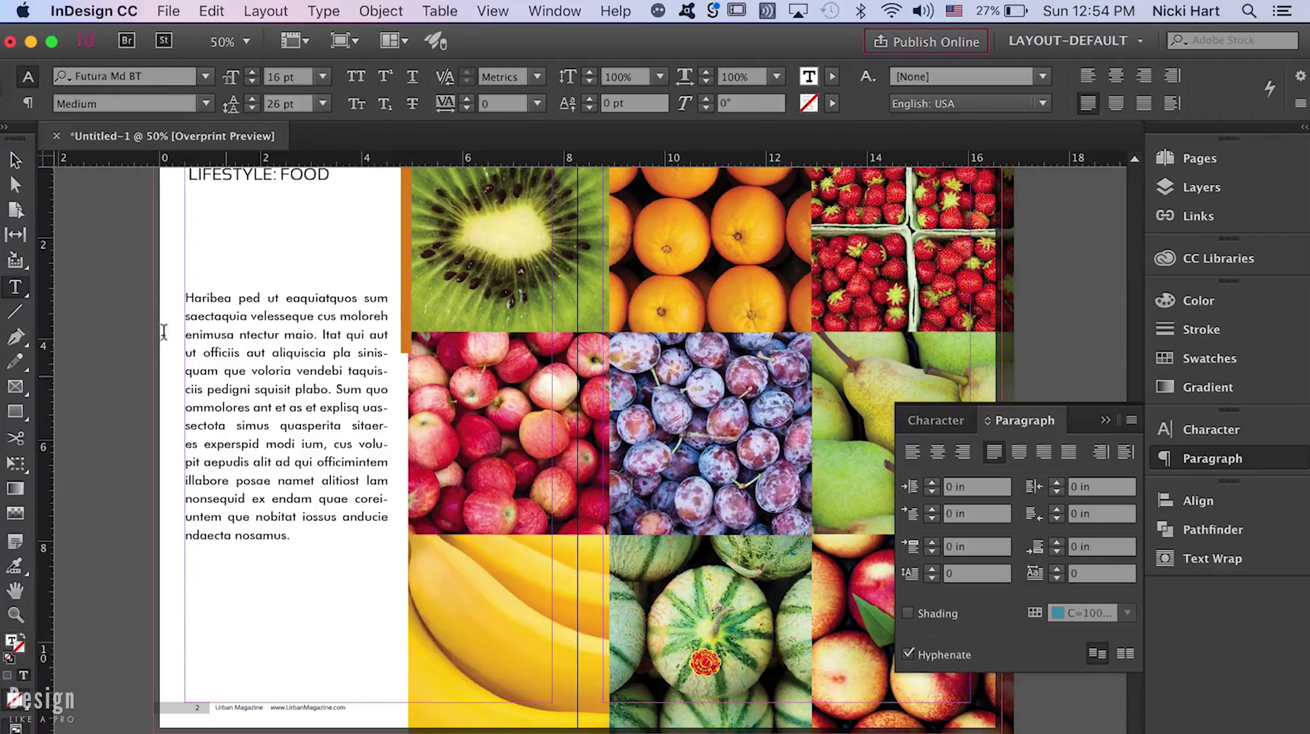
# - Shorten the body text frame to about 5.05 in high and move it down to just above the page footer
pyautogui.click(15, 161)
pyautogui.moveTo(280, 700); pyautogui.dragTo(310, 541)
pyautogui.moveTo(304, 459); pyautogui.dragTo(312, 591)
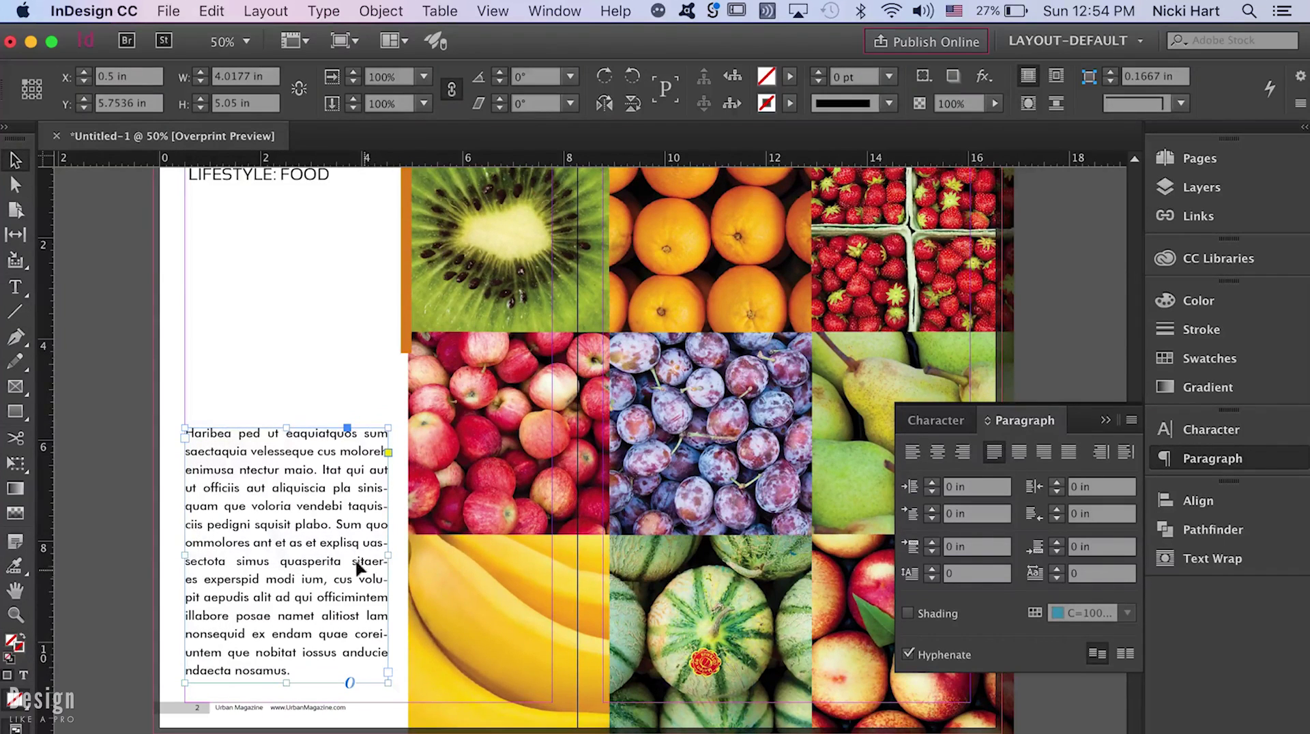
# - Widen the body text frame to about 4.17 in and turn off hyphenation for its paragraph
pyautogui.moveTo(383, 551); pyautogui.dragTo(396, 552)
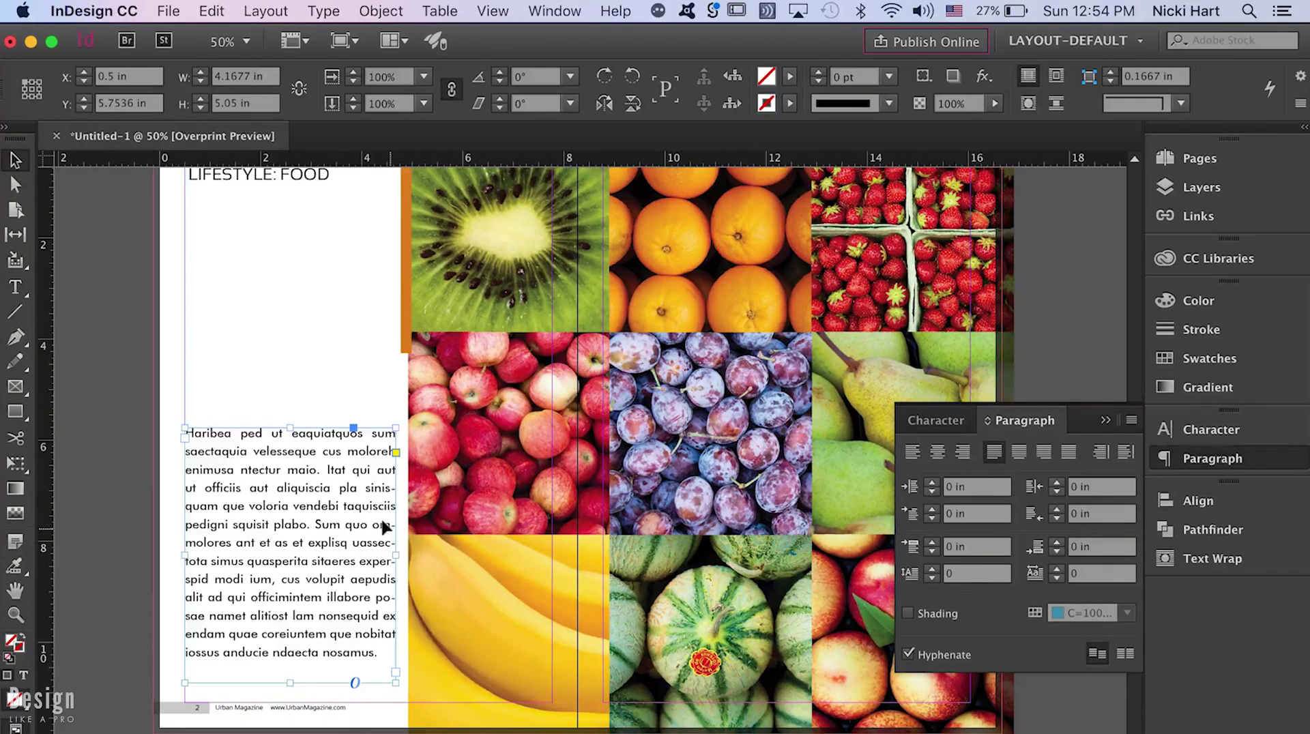
pyautogui.click(908, 656)
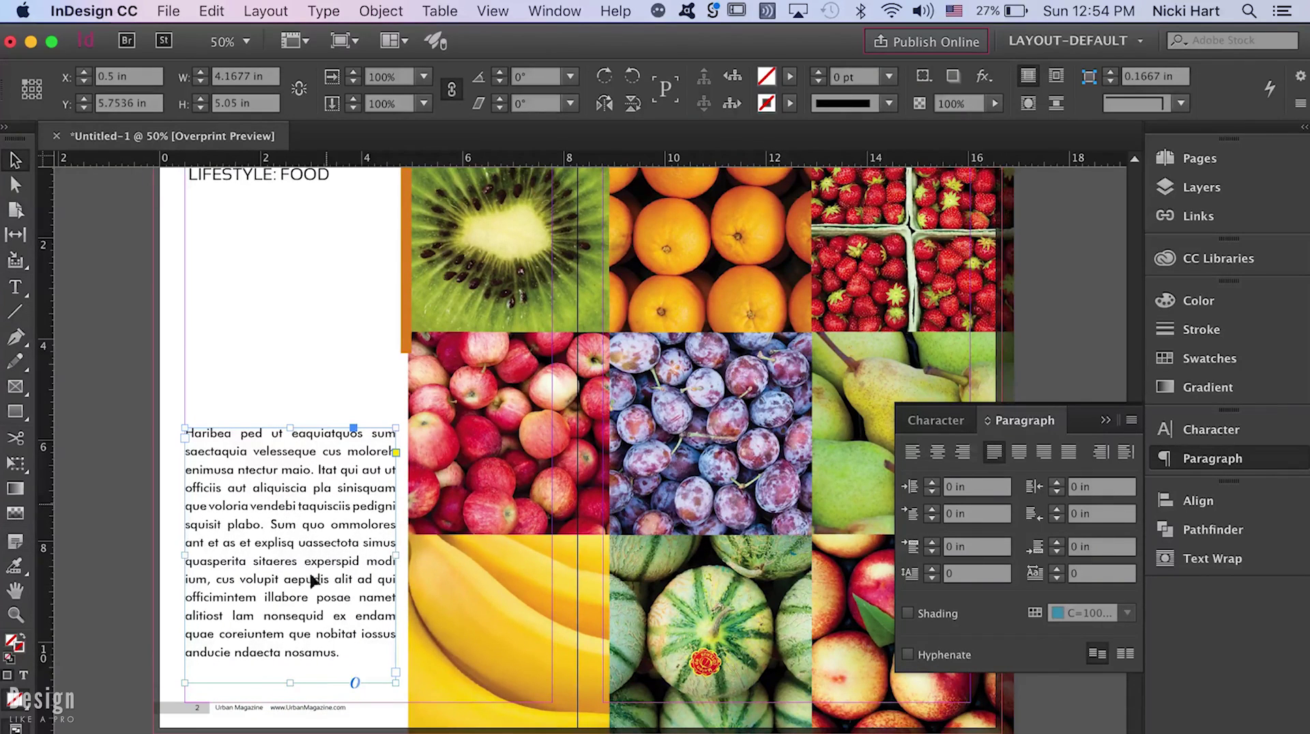
pyautogui.click(908, 654)
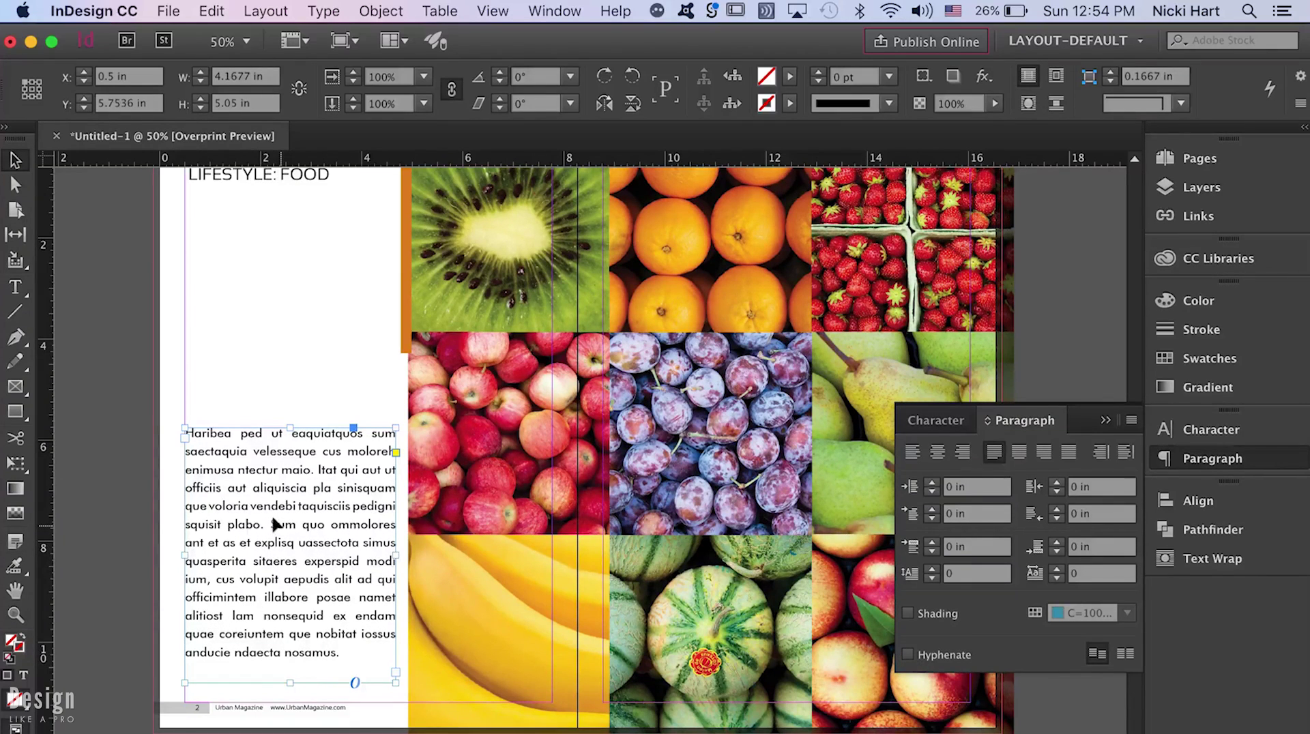
# - Turn the paragraph's opening letter H into a one-character drop cap three lines high
pyautogui.doubleClick(212, 447)
pyautogui.moveTo(185, 428); pyautogui.dragTo(195, 432)
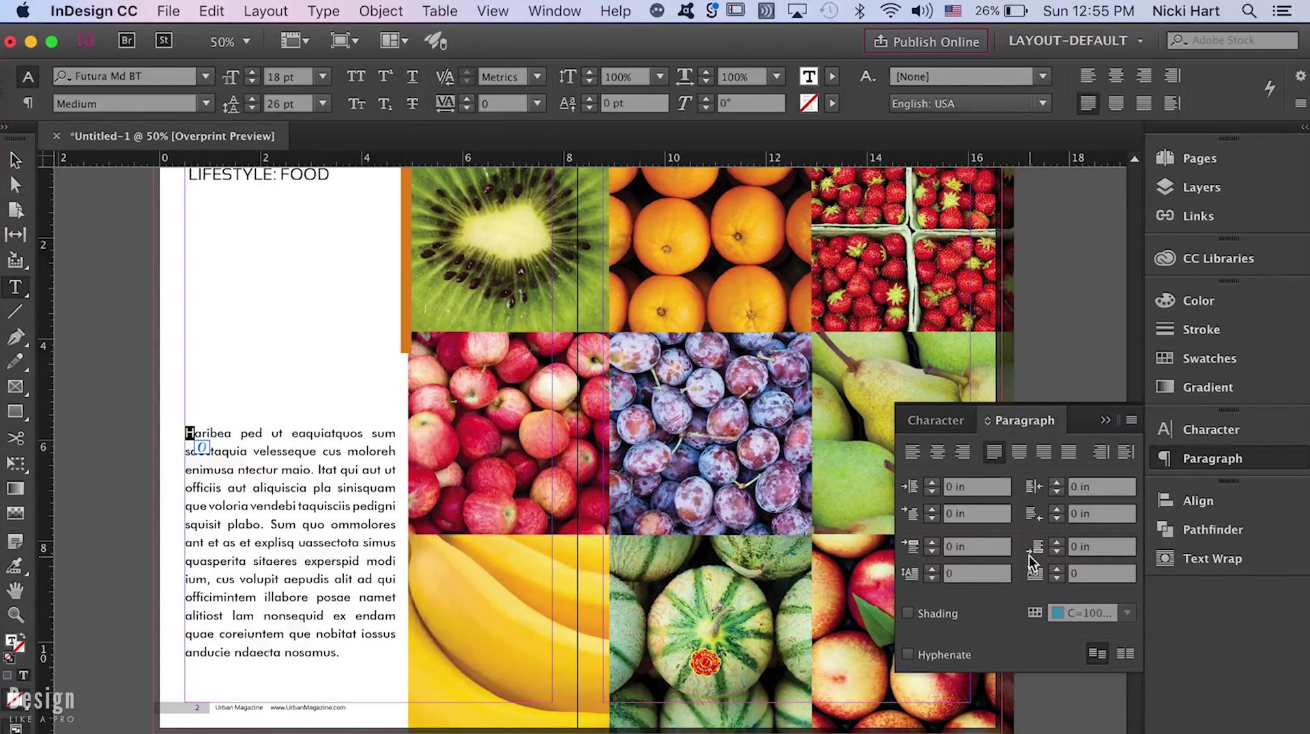
pyautogui.click(935, 569)
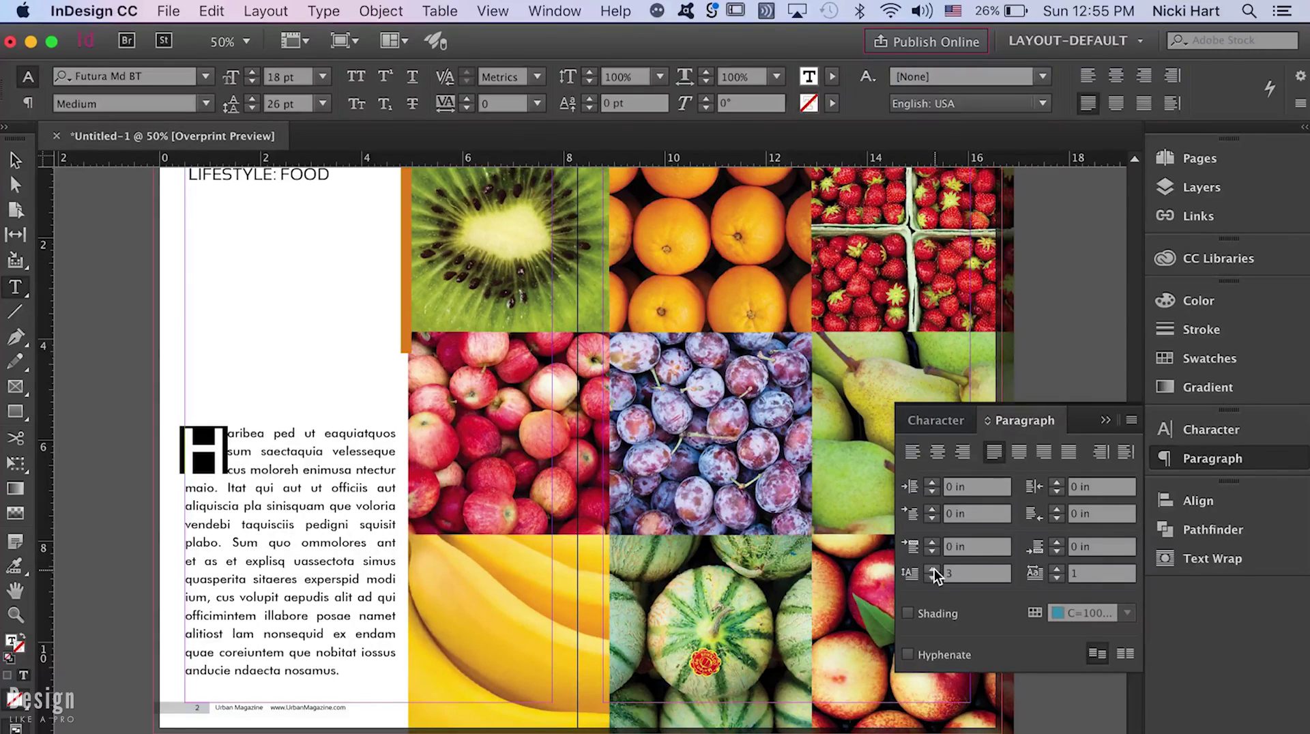
# - Create a purple CMYK swatch with C=59 M=96 Y=24 K=8 and apply it to the drop cap H
pyautogui.click(1167, 359)
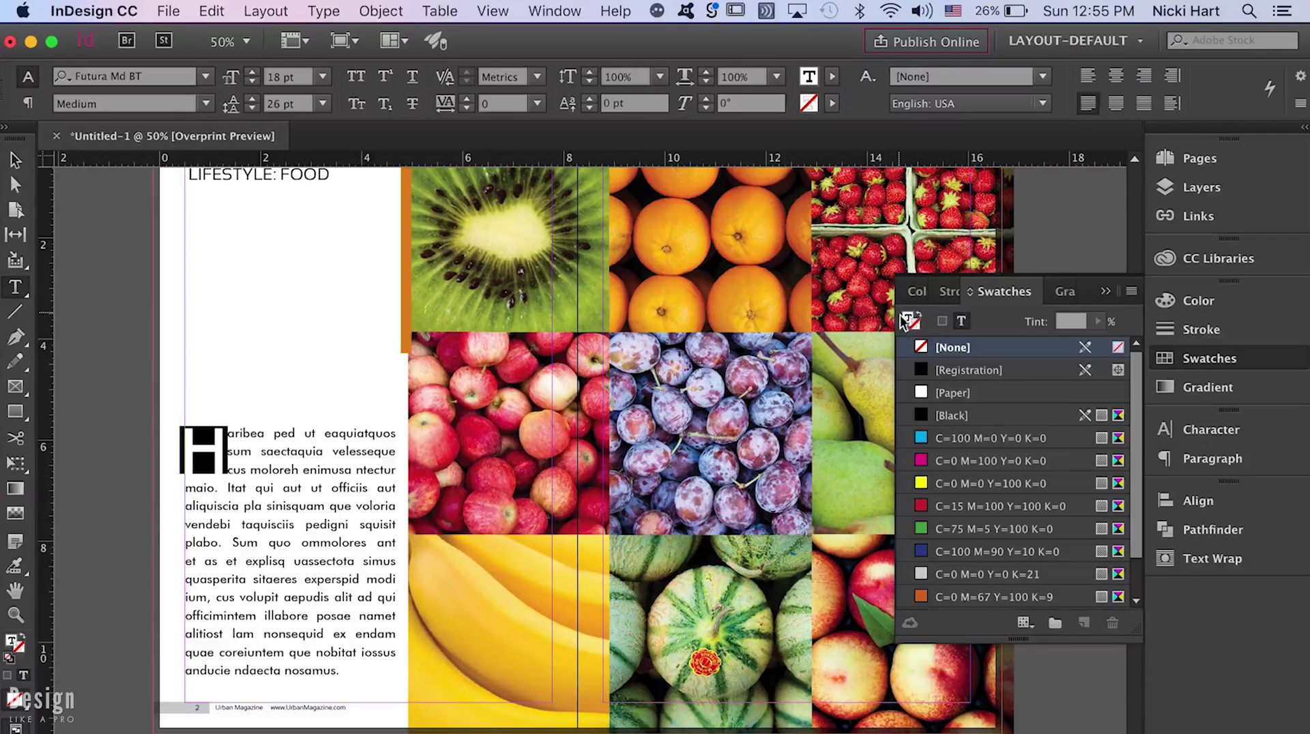
pyautogui.click(952, 415)
pyautogui.click(1134, 293)
pyautogui.click(1112, 273)
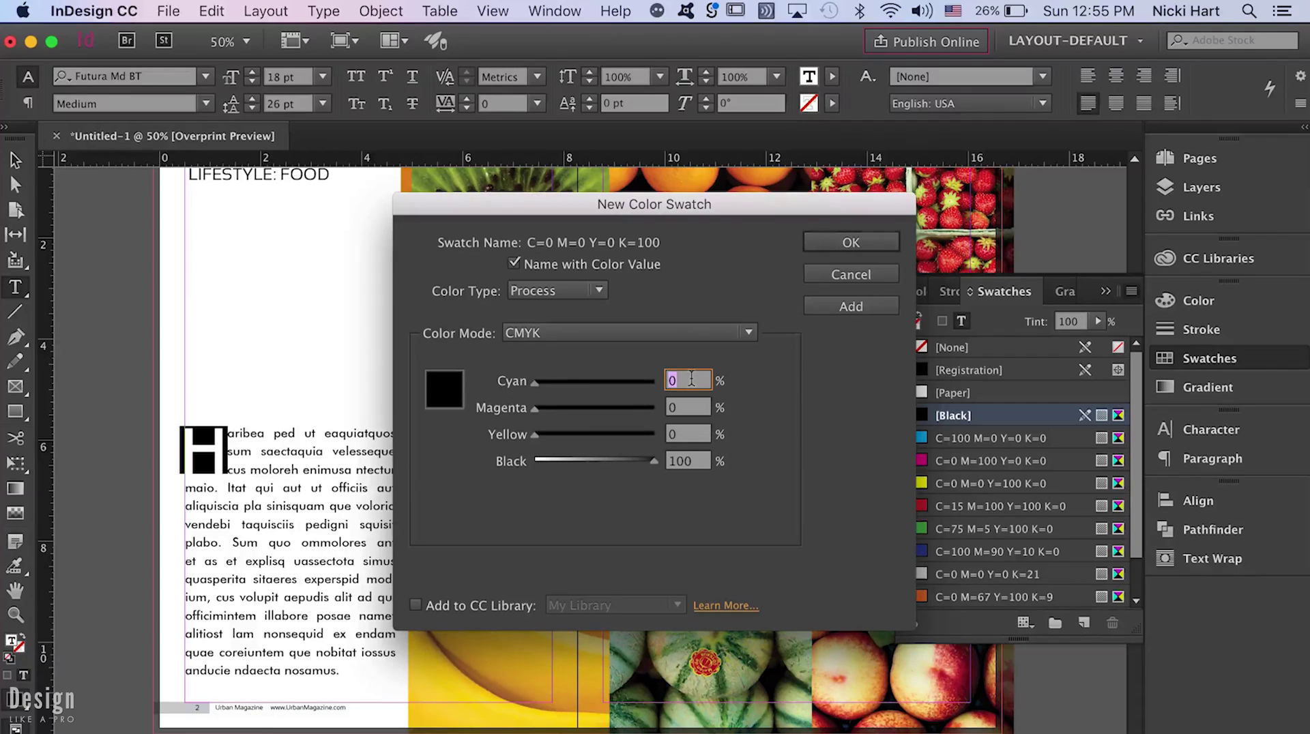
pyautogui.write('59')
pyautogui.press('Tab')
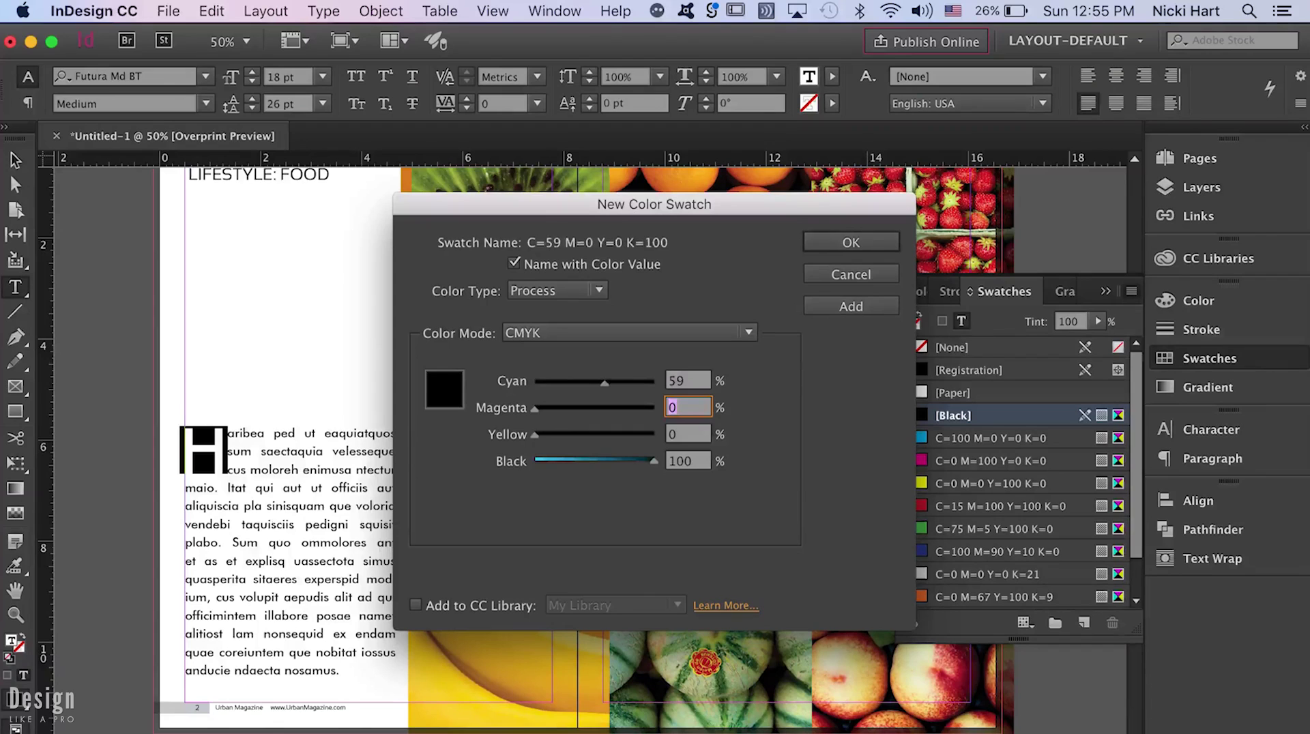
pyautogui.write('96')
pyautogui.press('Tab')
pyautogui.write('24')
pyautogui.press('Tab')
pyautogui.write('8')
pyautogui.press('Tab')
pyautogui.click(845, 305)
pyautogui.click(853, 244)
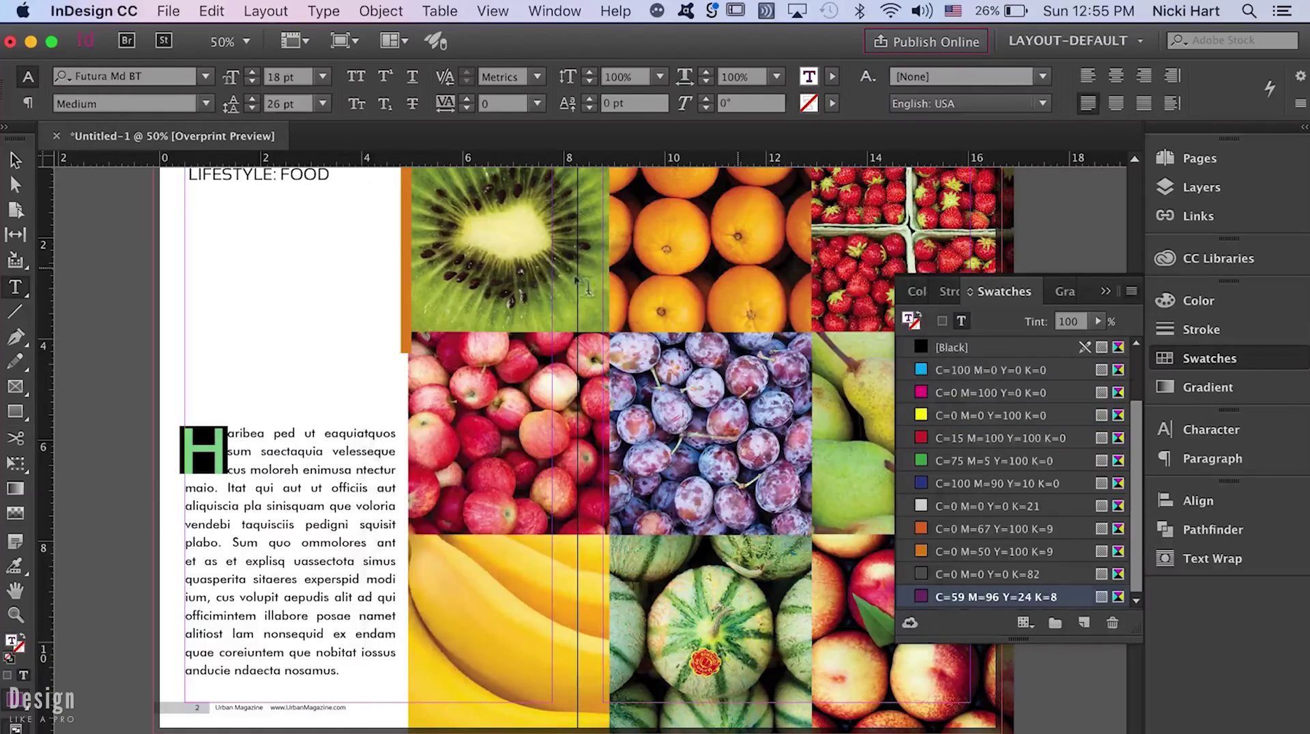
pyautogui.click(237, 475)
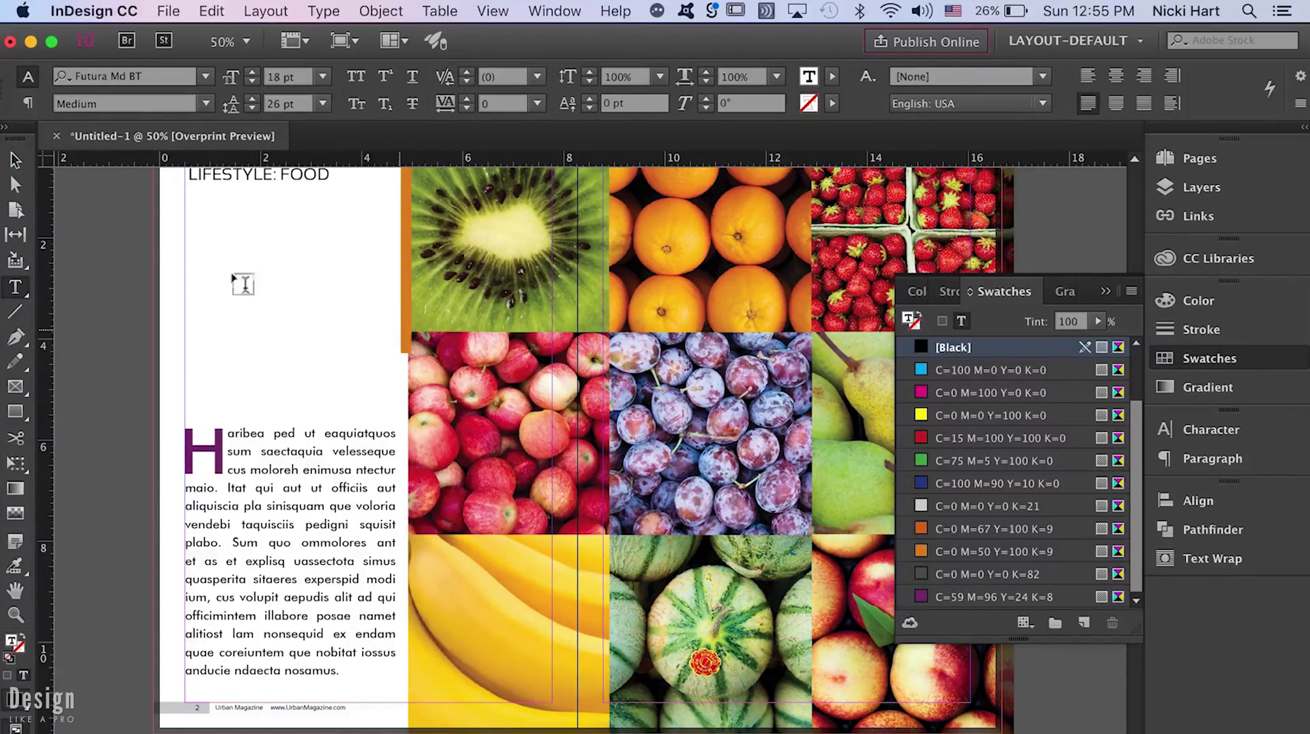
# - Deselect the body text frame, collapse the swatches, and preview the food spread without guides or bleed
pyautogui.click(15, 159)
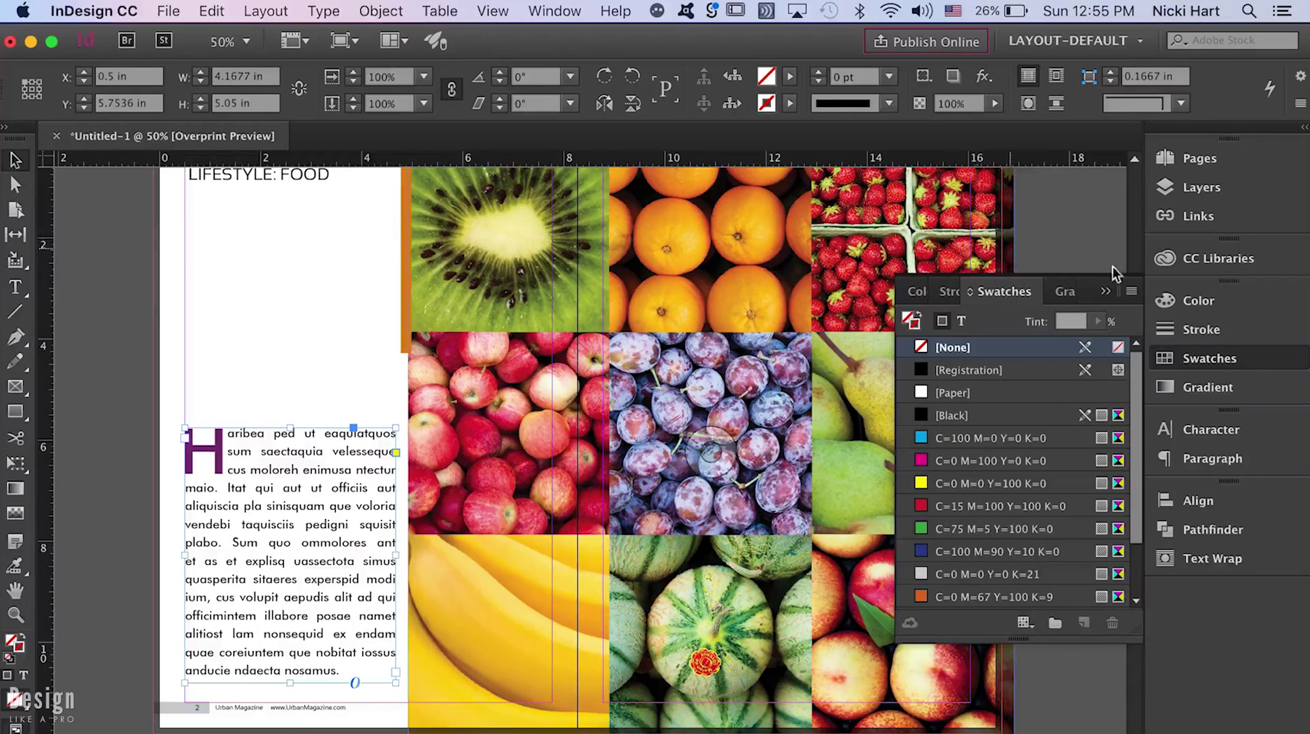
pyautogui.click(1105, 295)
pyautogui.click(1102, 338)
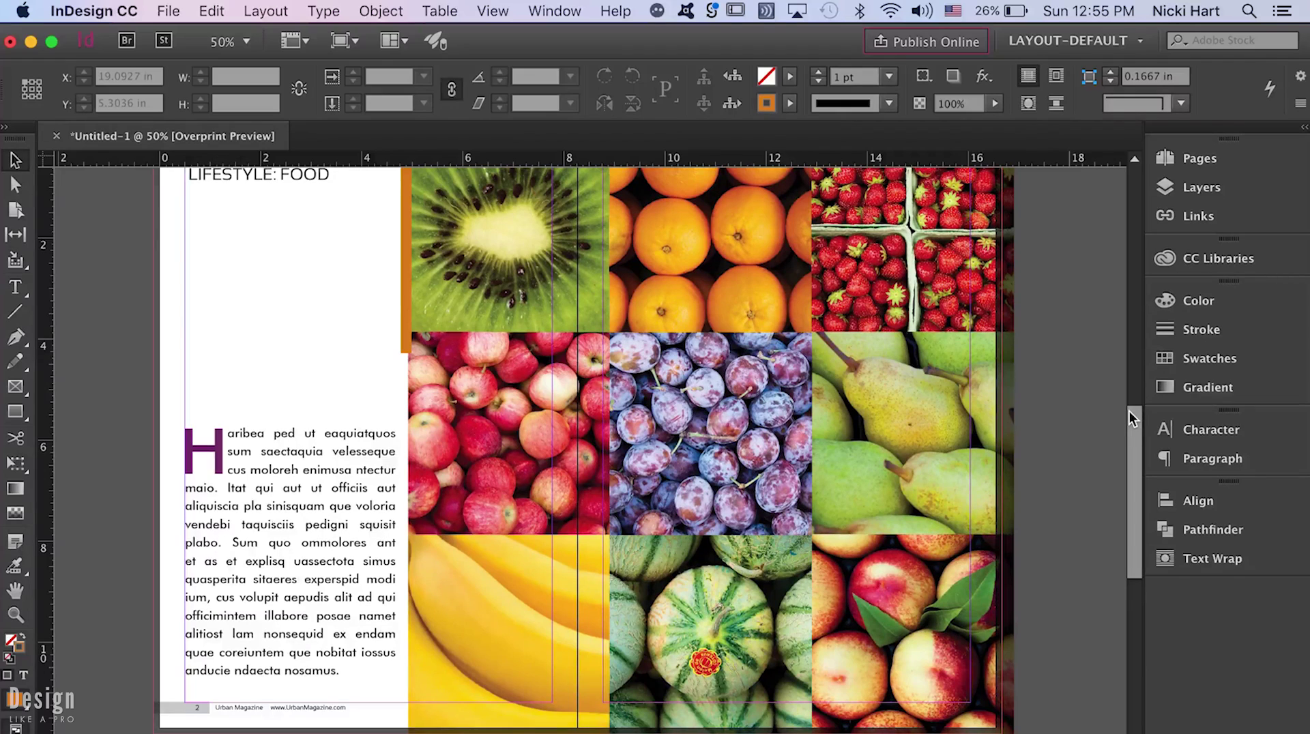
pyautogui.moveTo(1131, 415); pyautogui.dragTo(1133, 399)
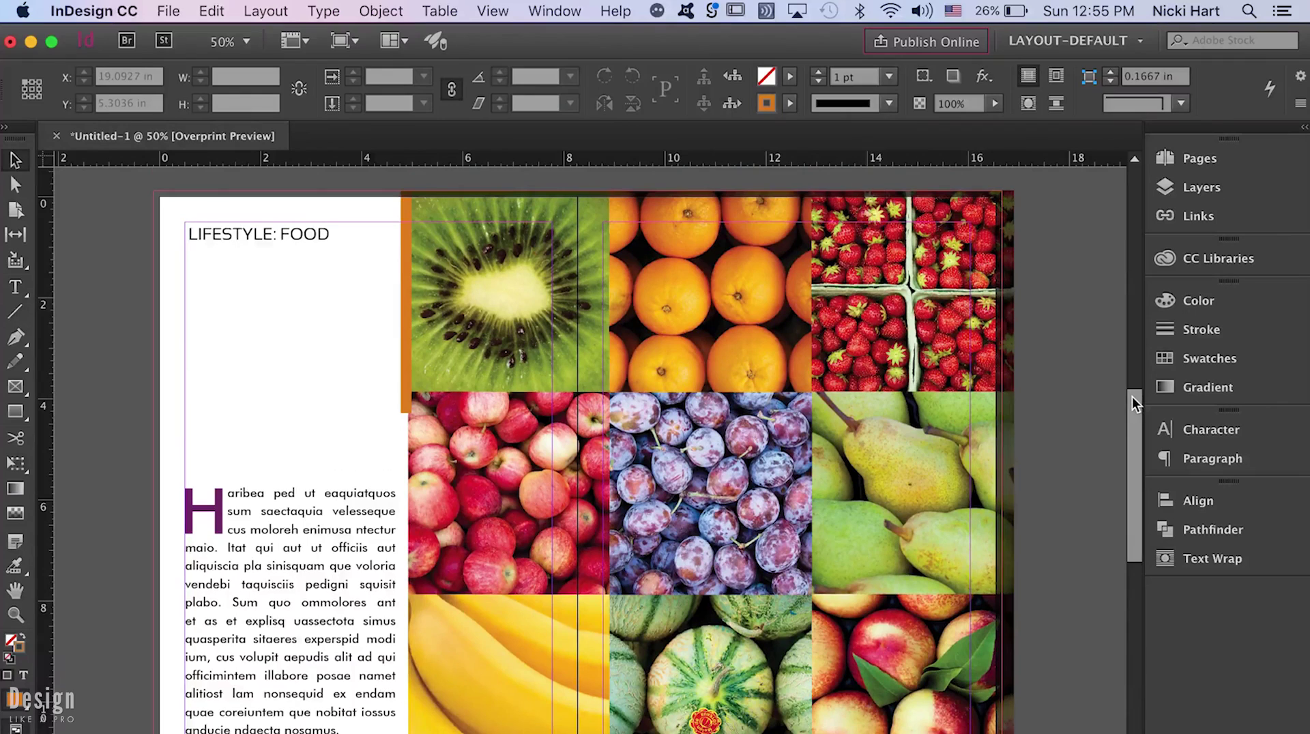
pyautogui.press('w')
pyautogui.moveTo(1128, 393)
pyautogui.mouseDown()
pyautogui.moveTo(1136, 424)
pyautogui.moveTo(1139, 396)
pyautogui.mouseUp()
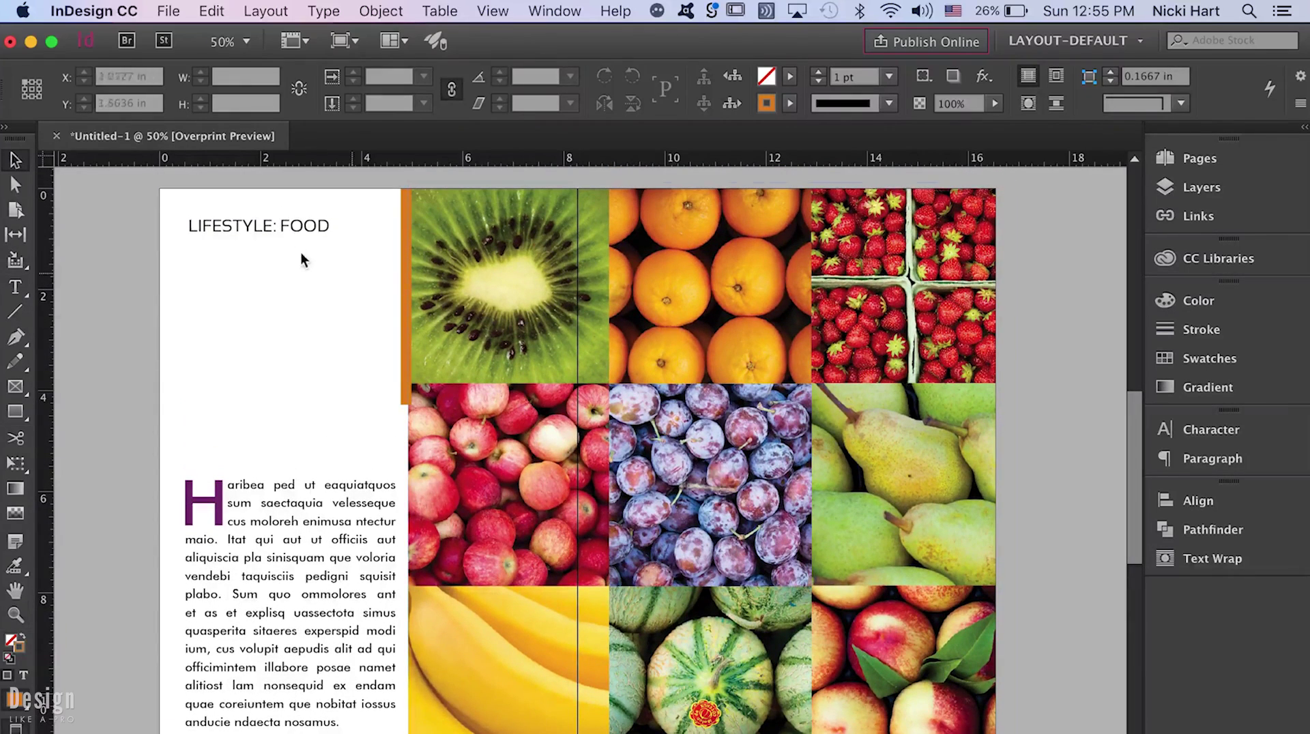
# - Create a grey CMYK swatch with C=0 M=0 Y=0 K=61 and apply it to the "LIFESTYLE: FOOD" heading text
pyautogui.click(299, 230)
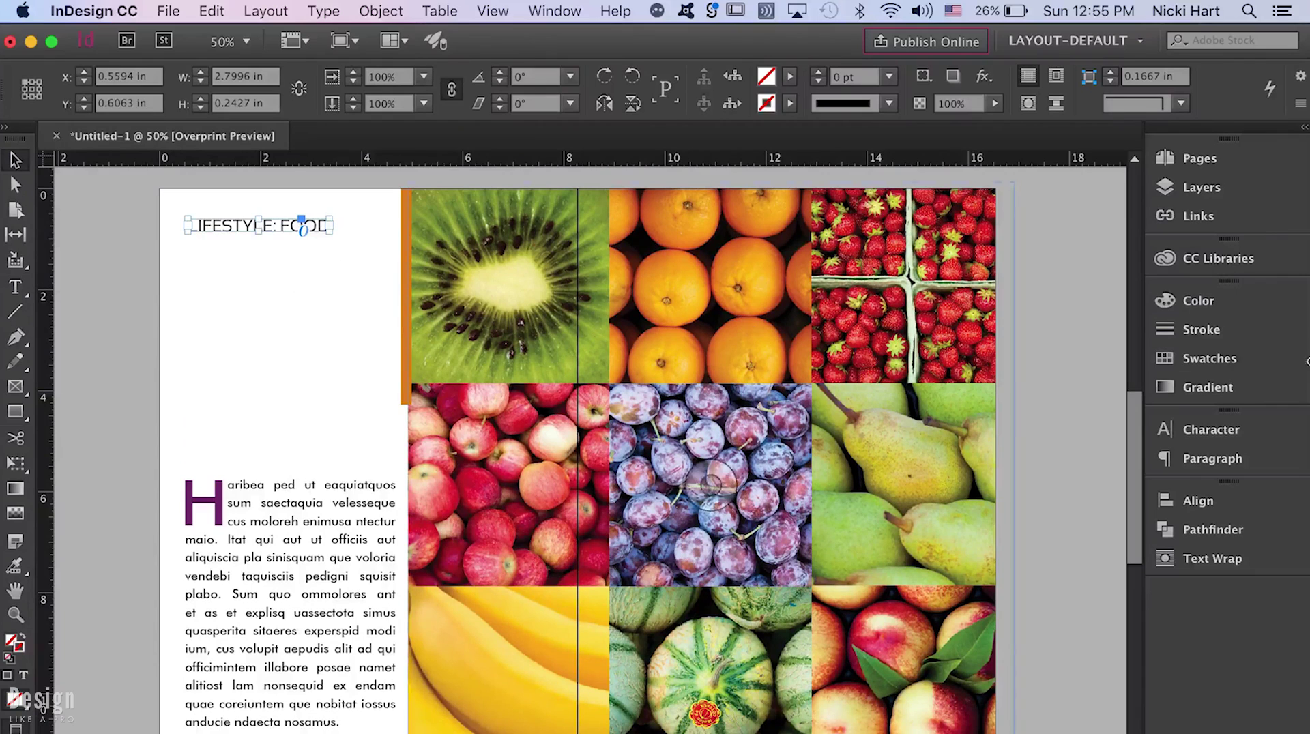
pyautogui.click(1209, 359)
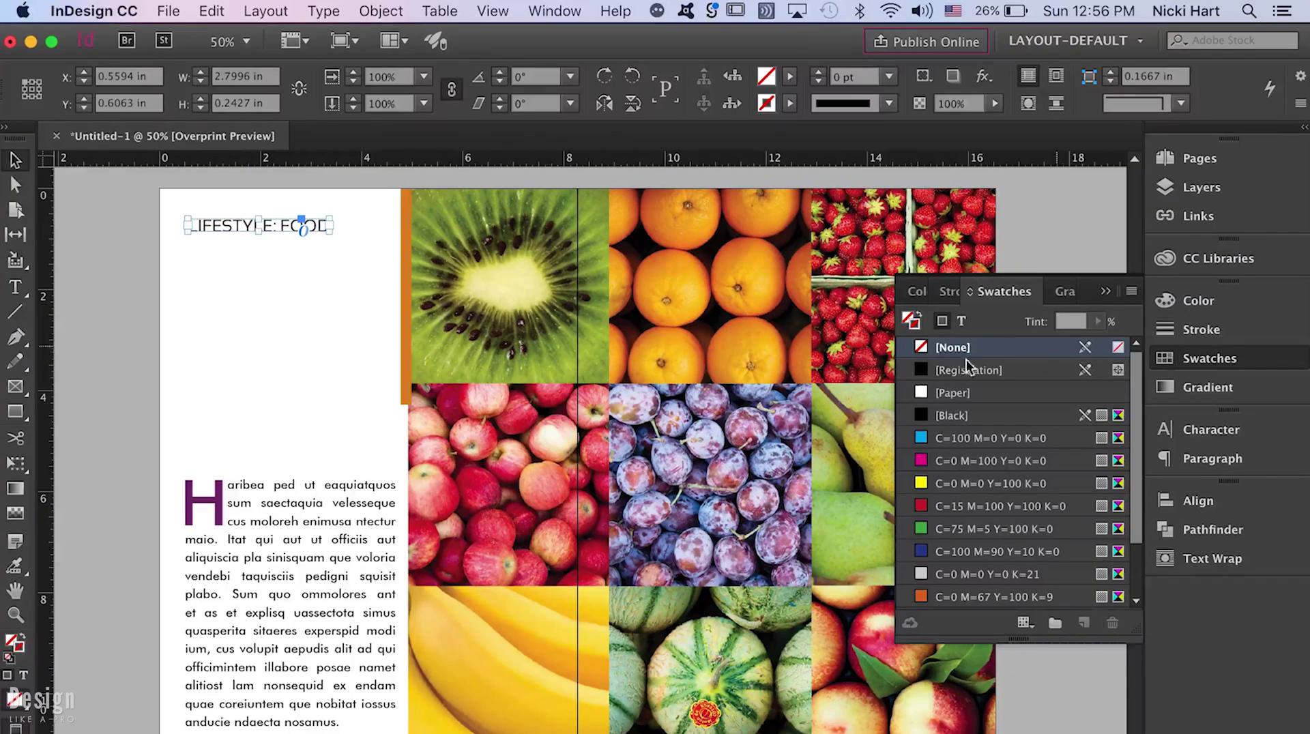
pyautogui.click(961, 320)
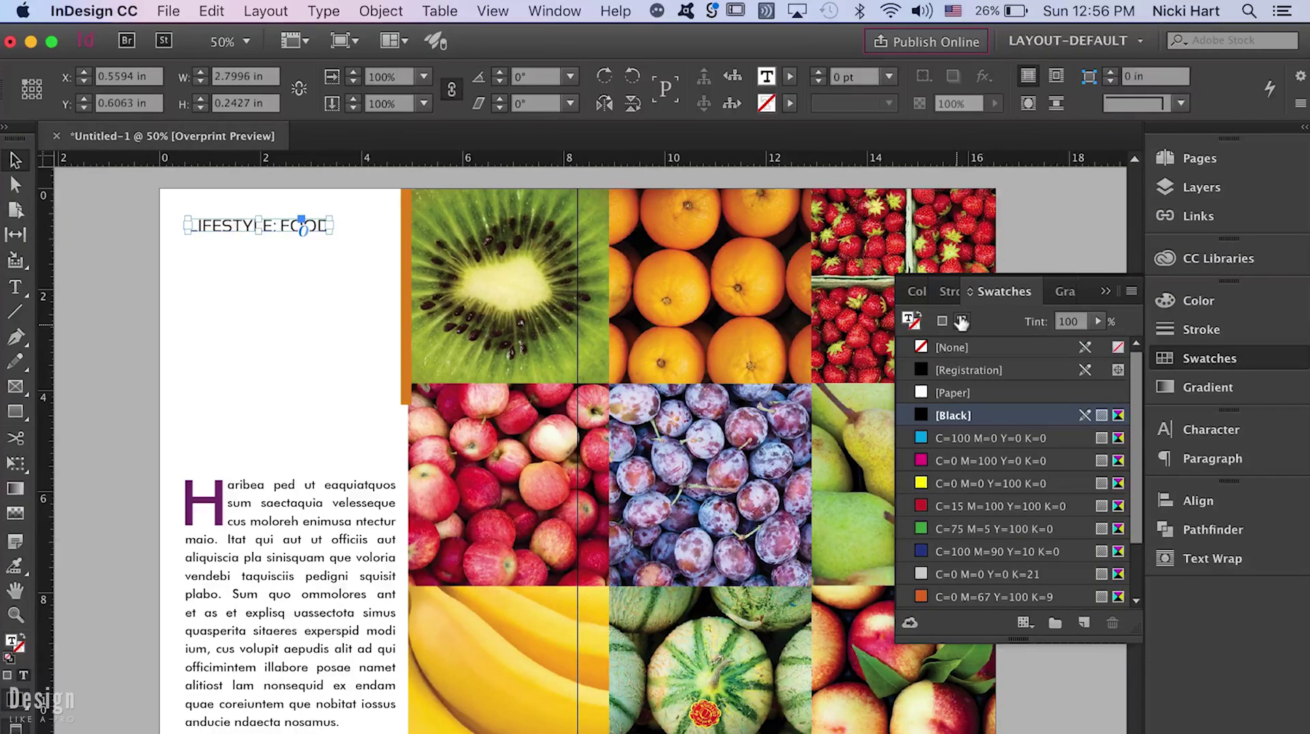
pyautogui.scroll(-3, 1006, 501)
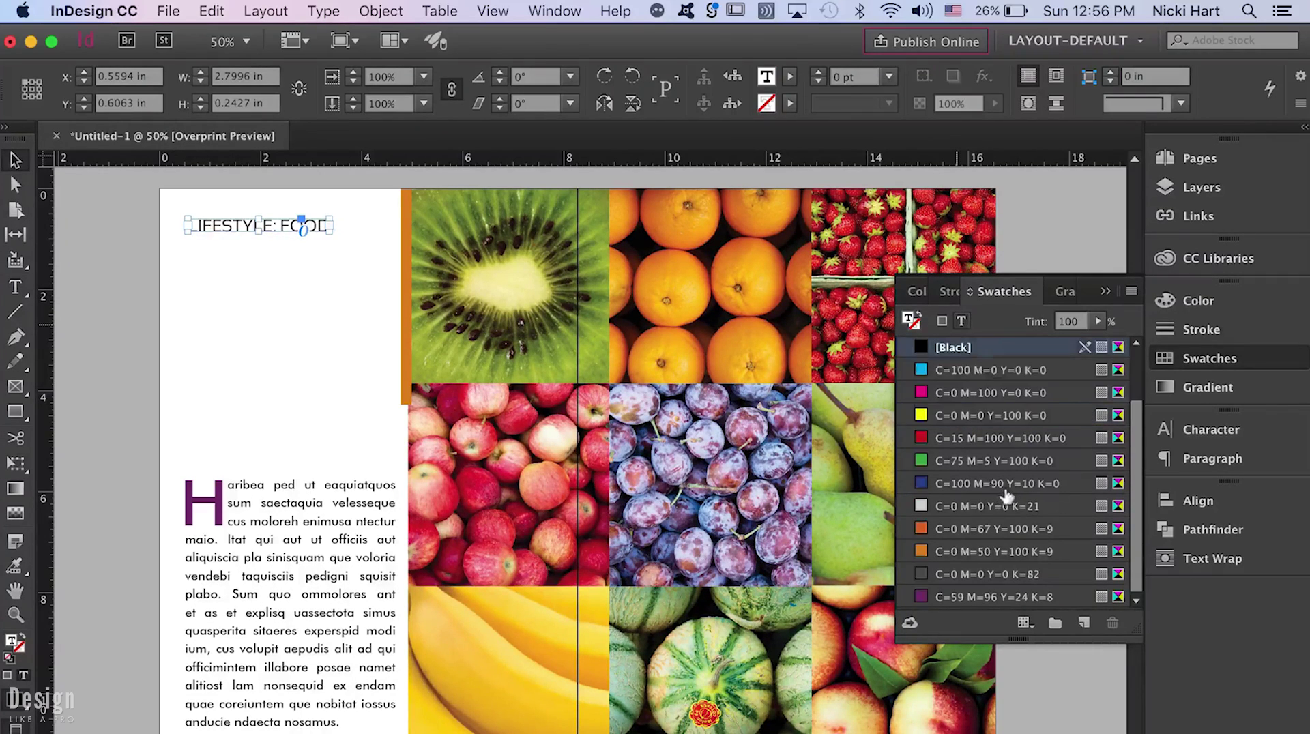
pyautogui.click(1132, 292)
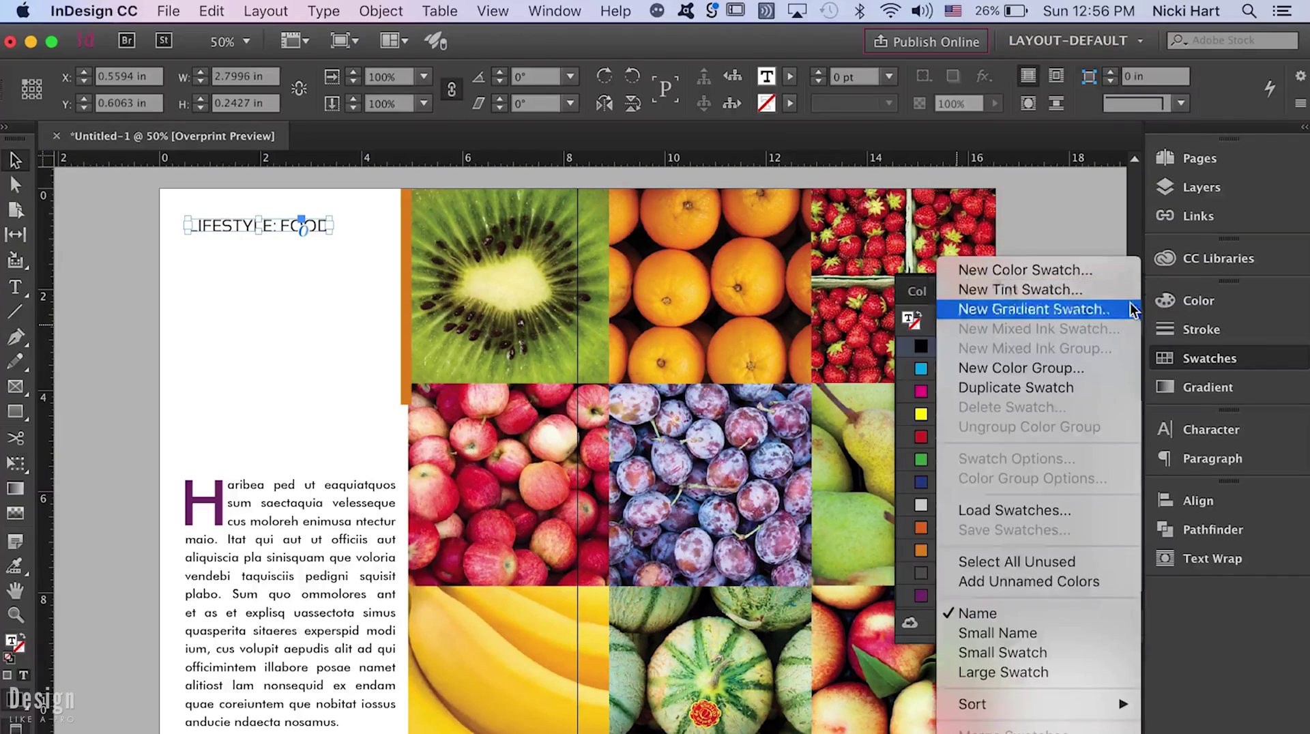
pyautogui.click(1123, 272)
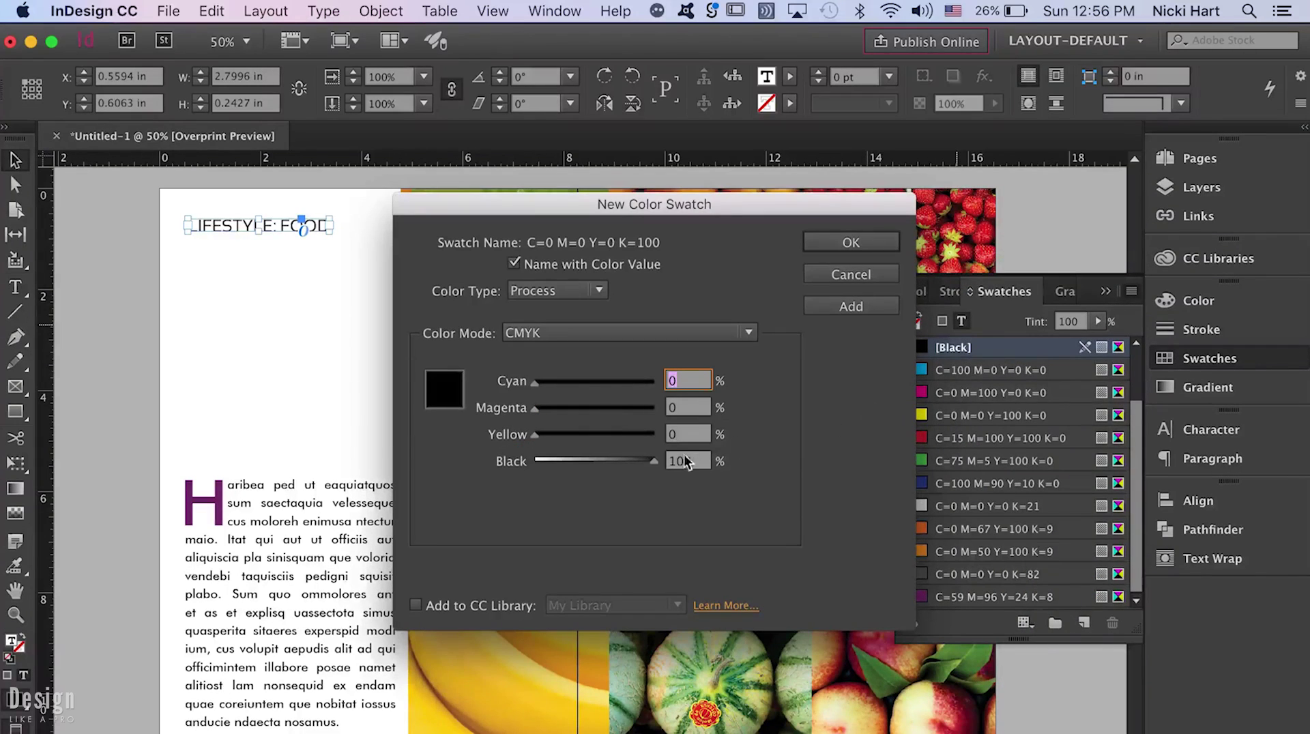
pyautogui.moveTo(654, 462); pyautogui.dragTo(620, 461)
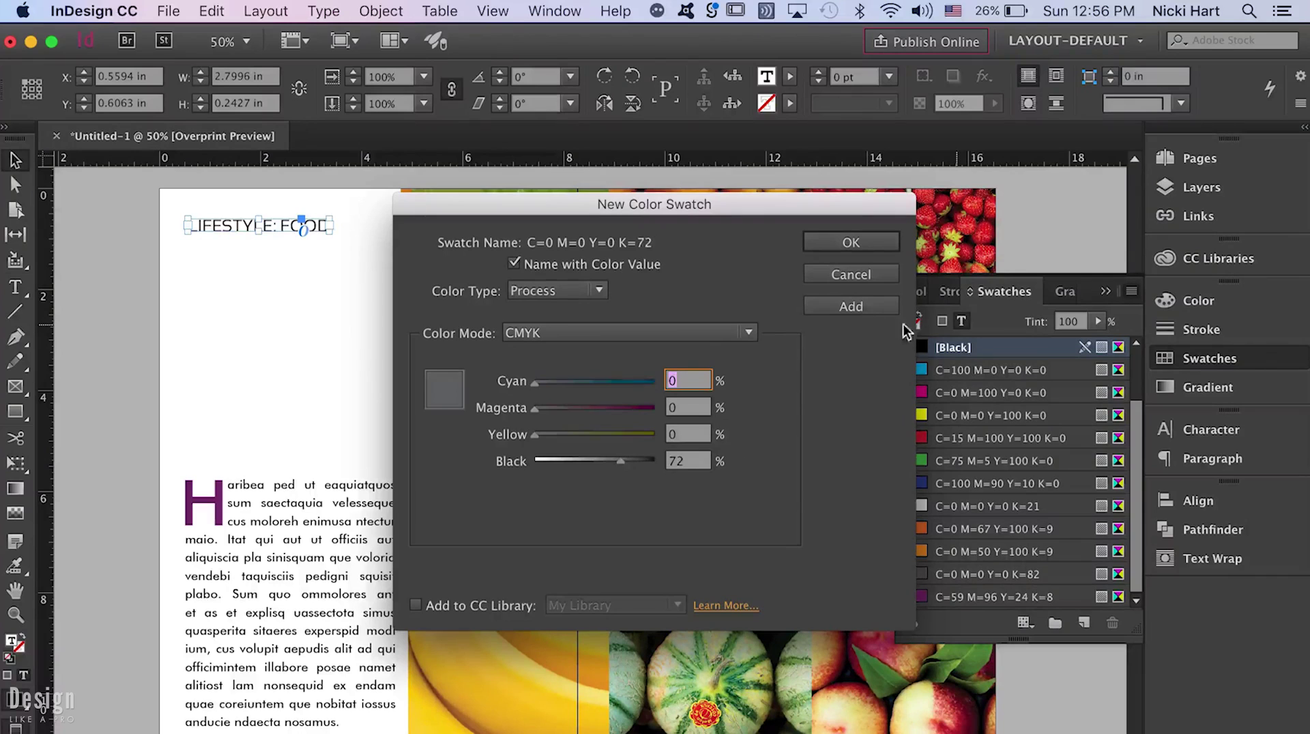
pyautogui.click(607, 461)
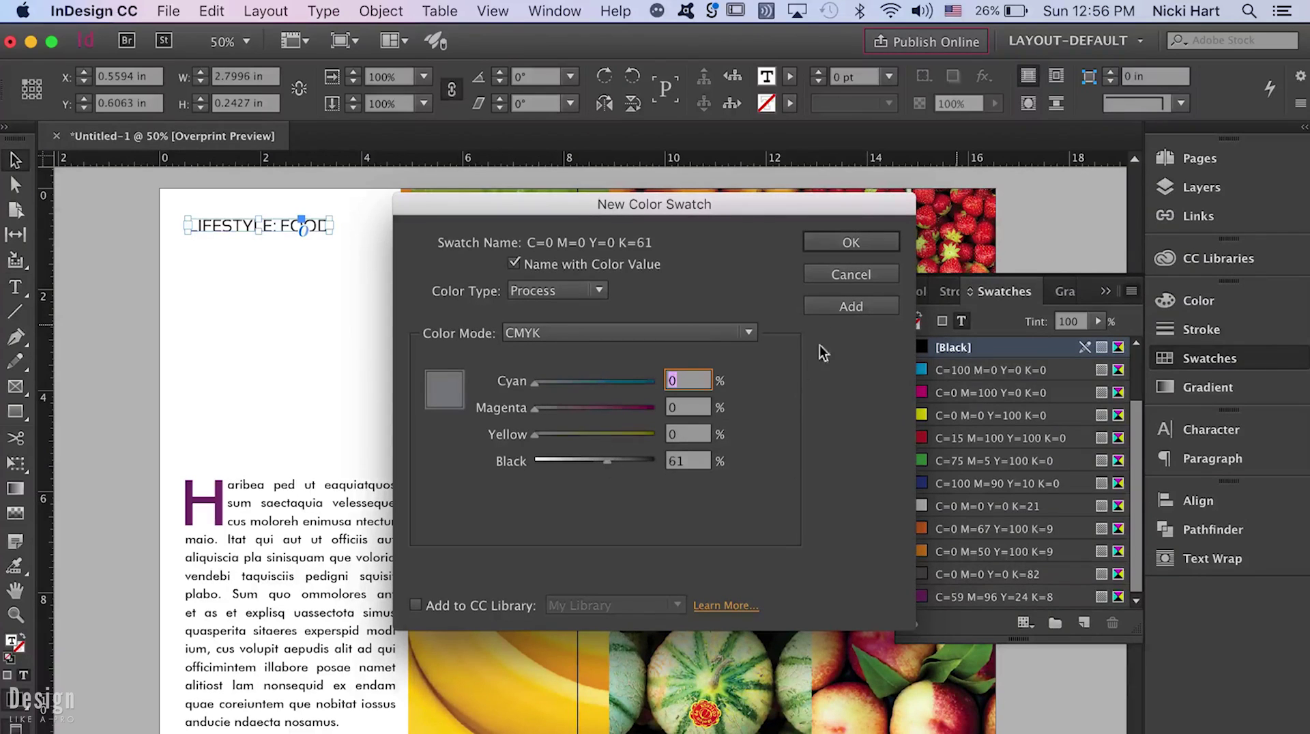
pyautogui.click(854, 308)
pyautogui.click(866, 245)
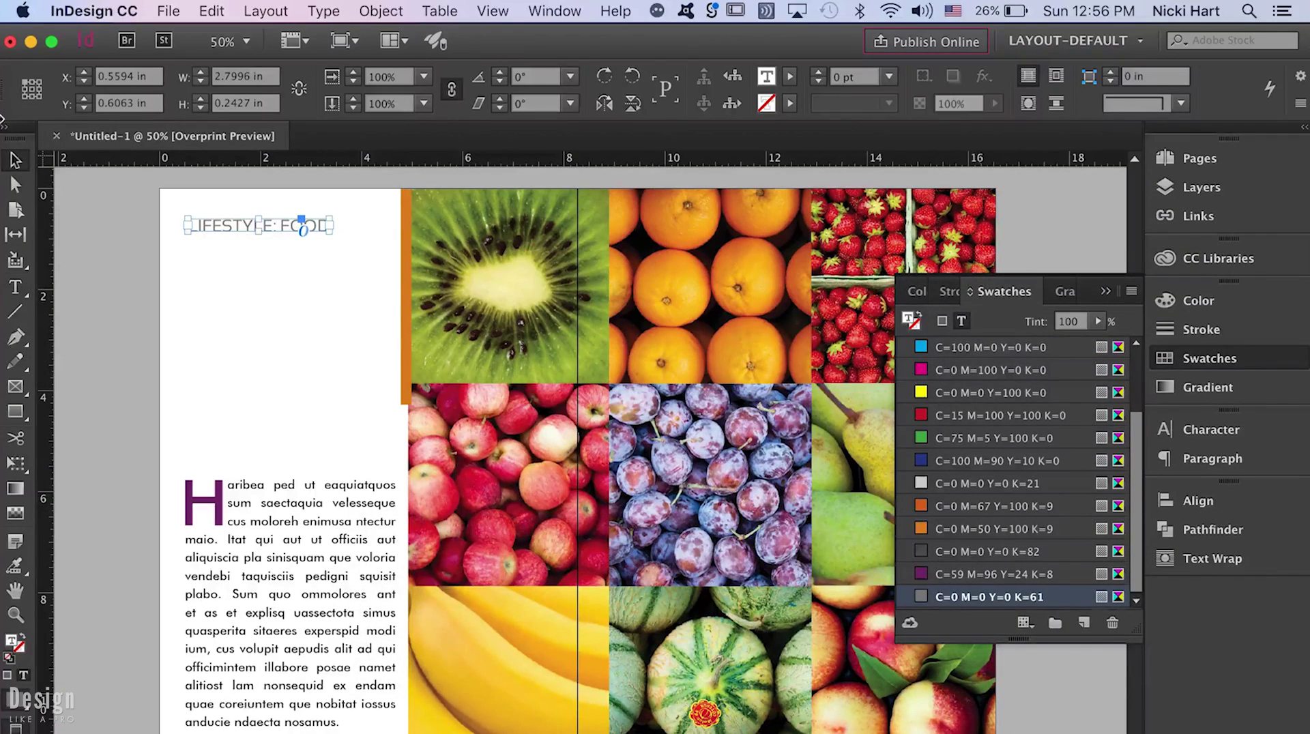
pyautogui.click(240, 293)
# - Colour the body text after the drop cap with the C=0 M=0 Y=0 K=82 swatch and collapse the swatches
pyautogui.click(283, 496)
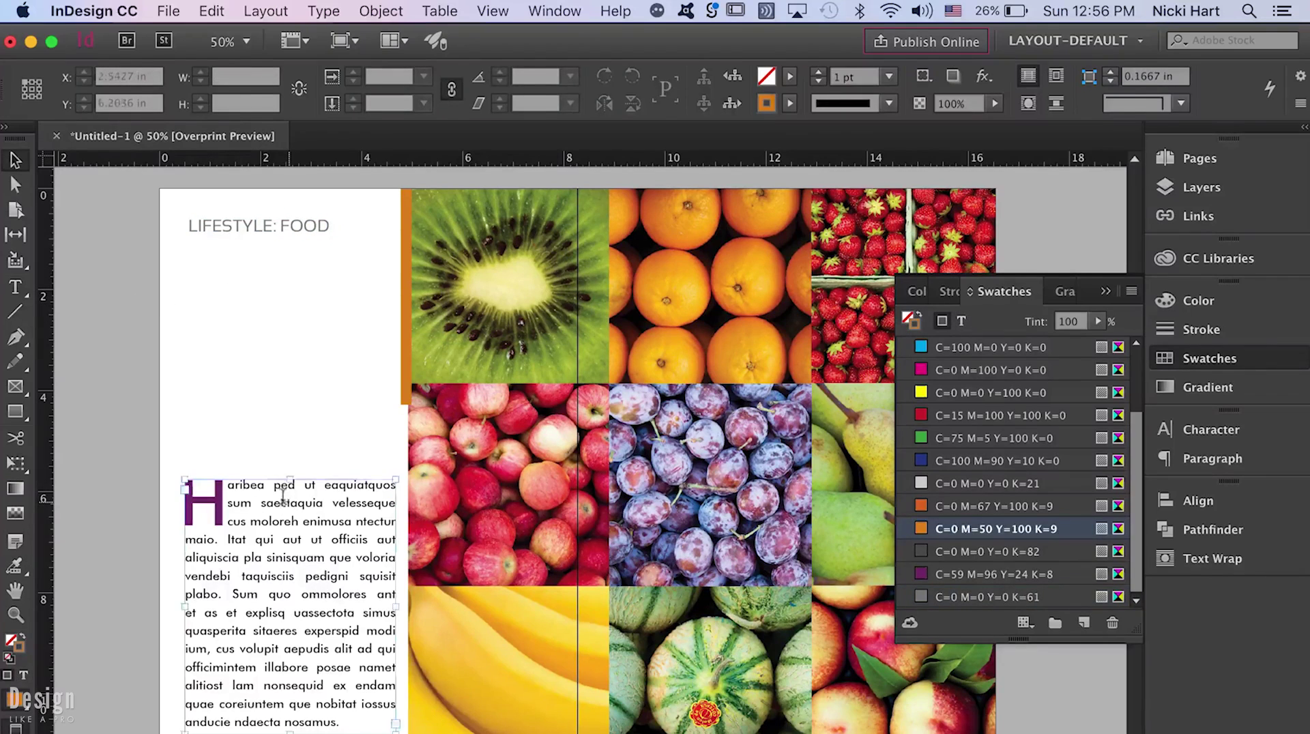
pyautogui.doubleClick(283, 496)
pyautogui.moveTo(227, 483); pyautogui.dragTo(477, 726)
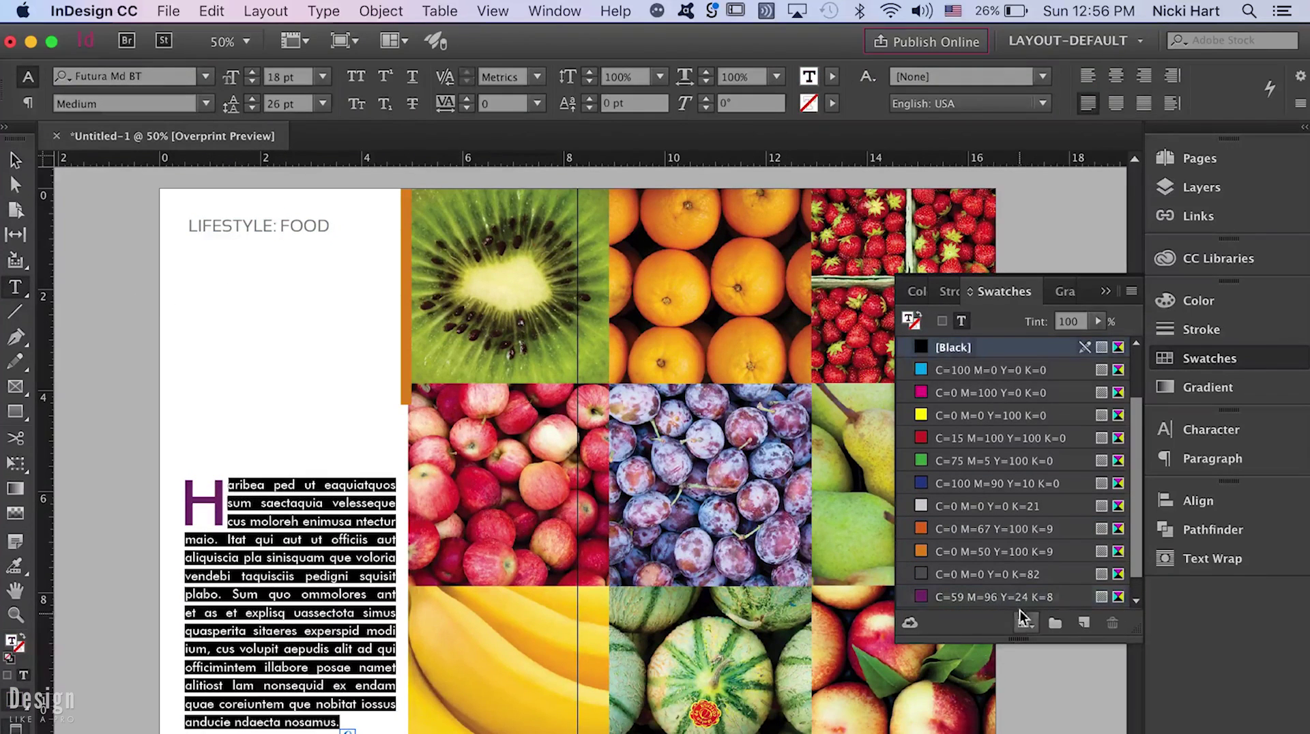
pyautogui.scroll(-1, 1021, 594)
pyautogui.click(1016, 554)
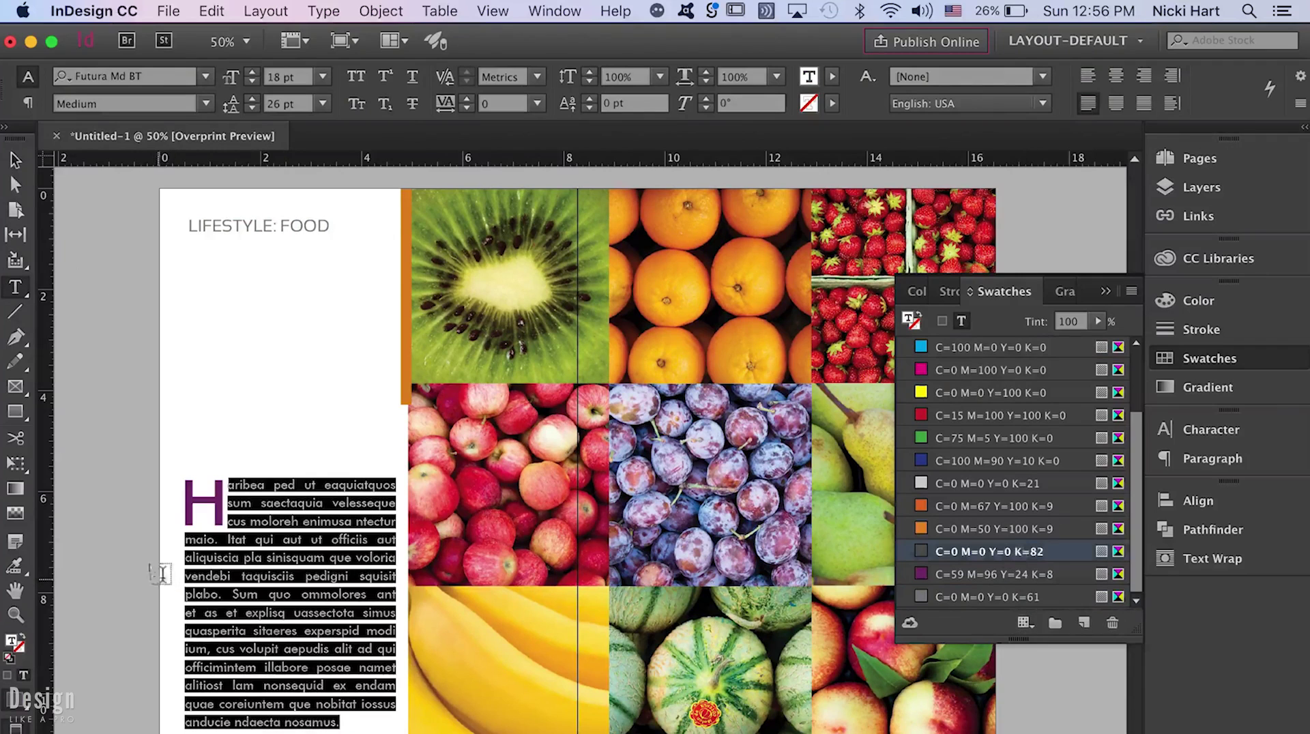
pyautogui.click(15, 160)
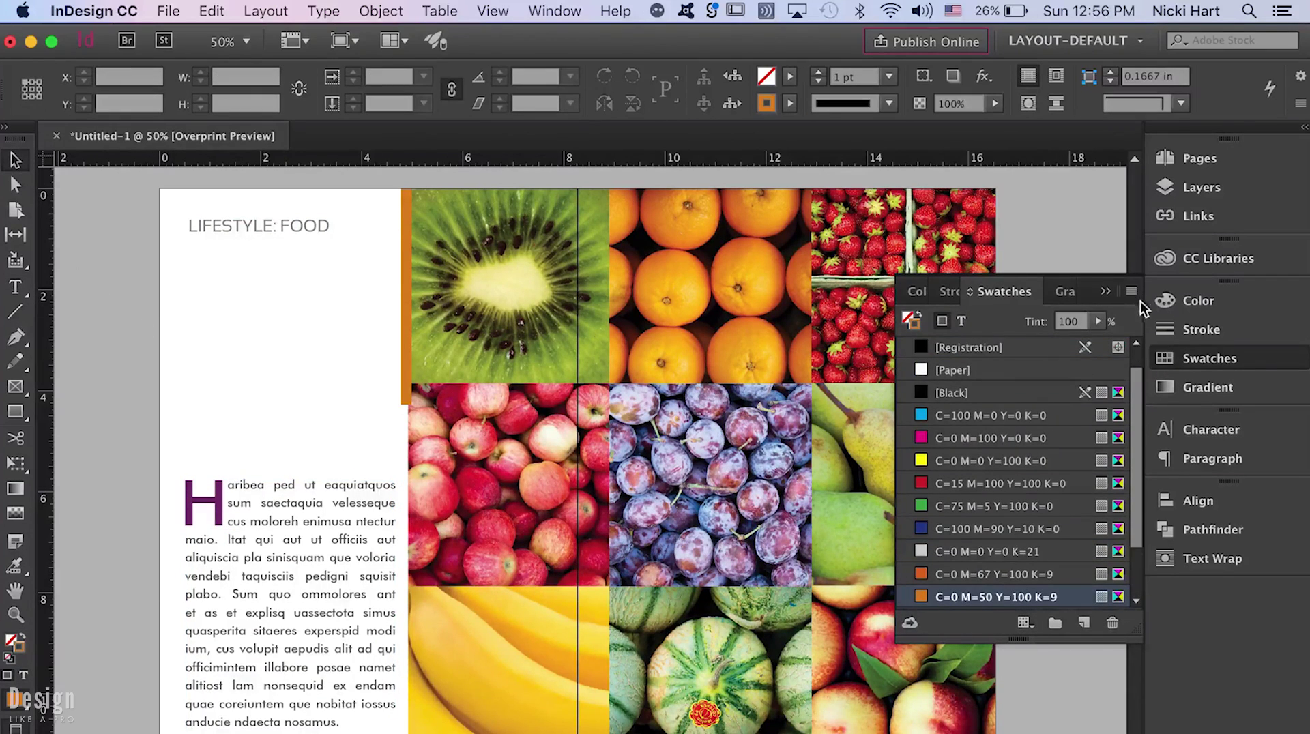
pyautogui.click(1106, 291)
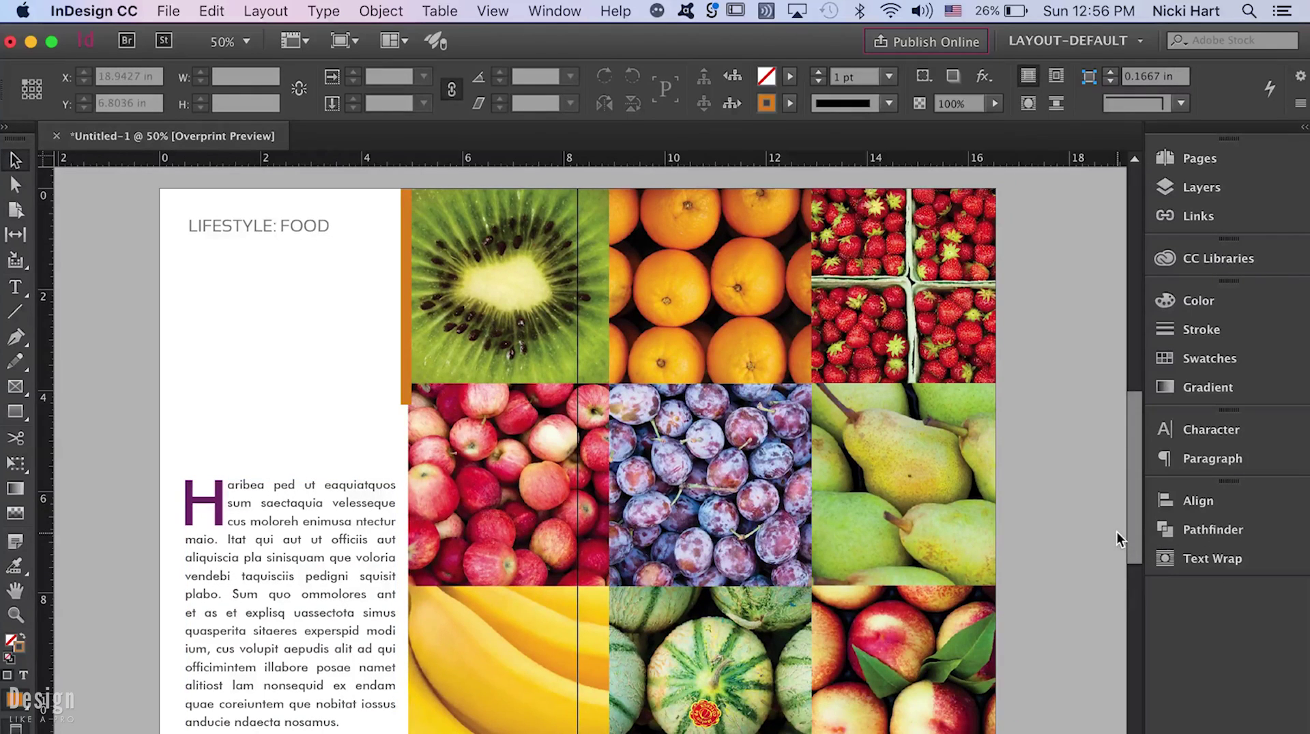
# - Look over the food spread and the blank pages, switch back to the view with guides, and return to the food spread
pyautogui.scroll(-8, 1110, 522)
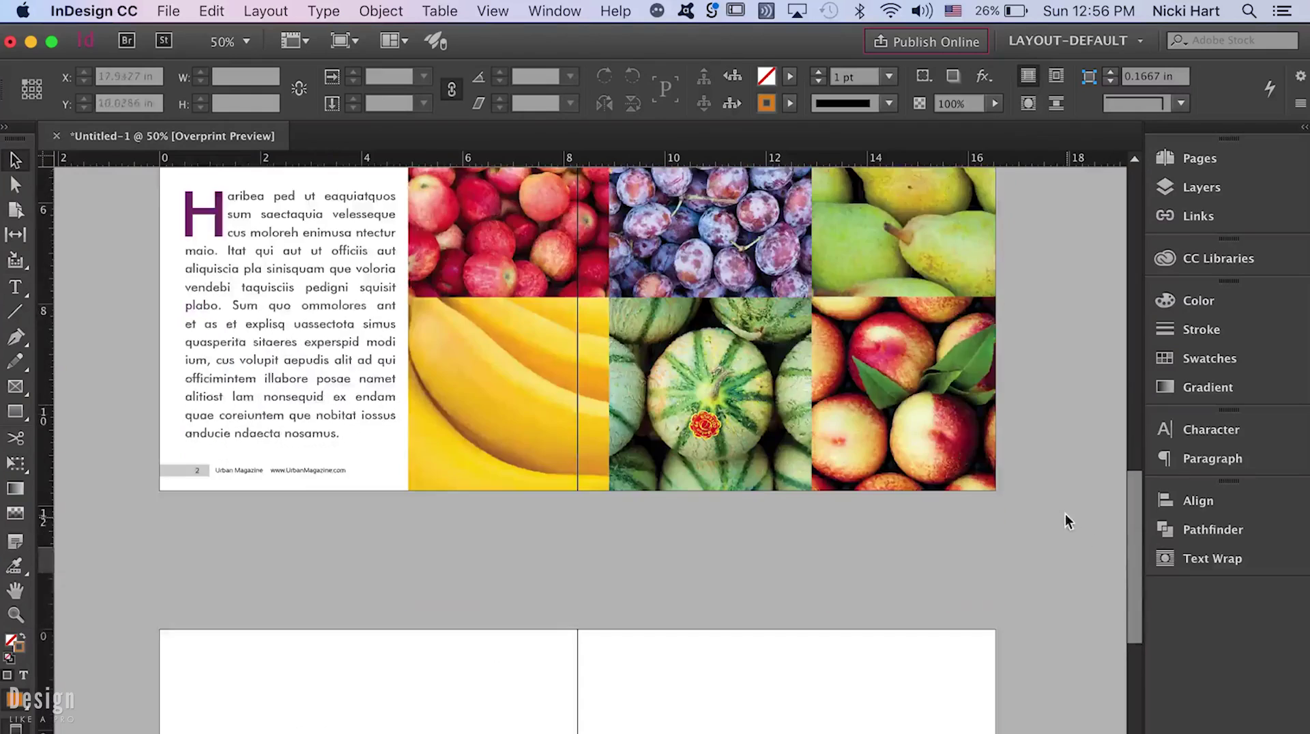
pyautogui.scroll(-3, 1044, 512)
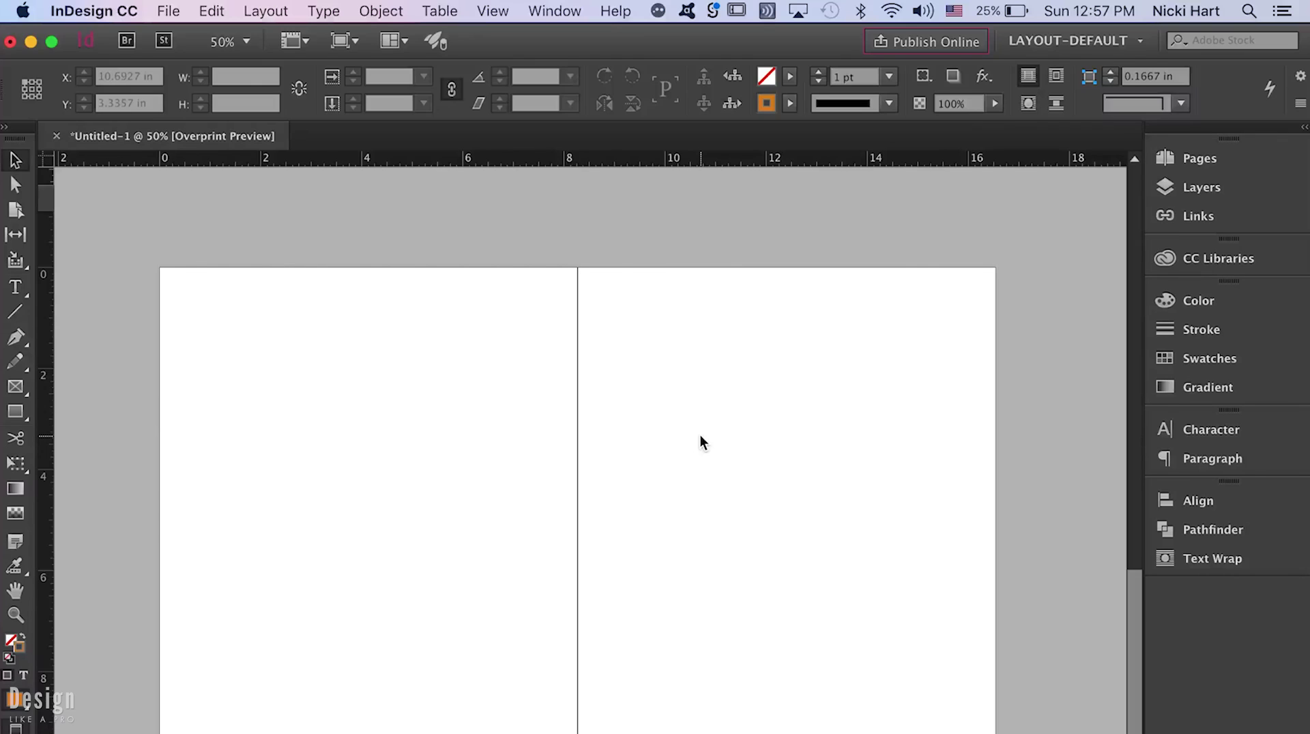
pyautogui.scroll(-2, 683, 426)
pyautogui.scroll(-5, 696, 415)
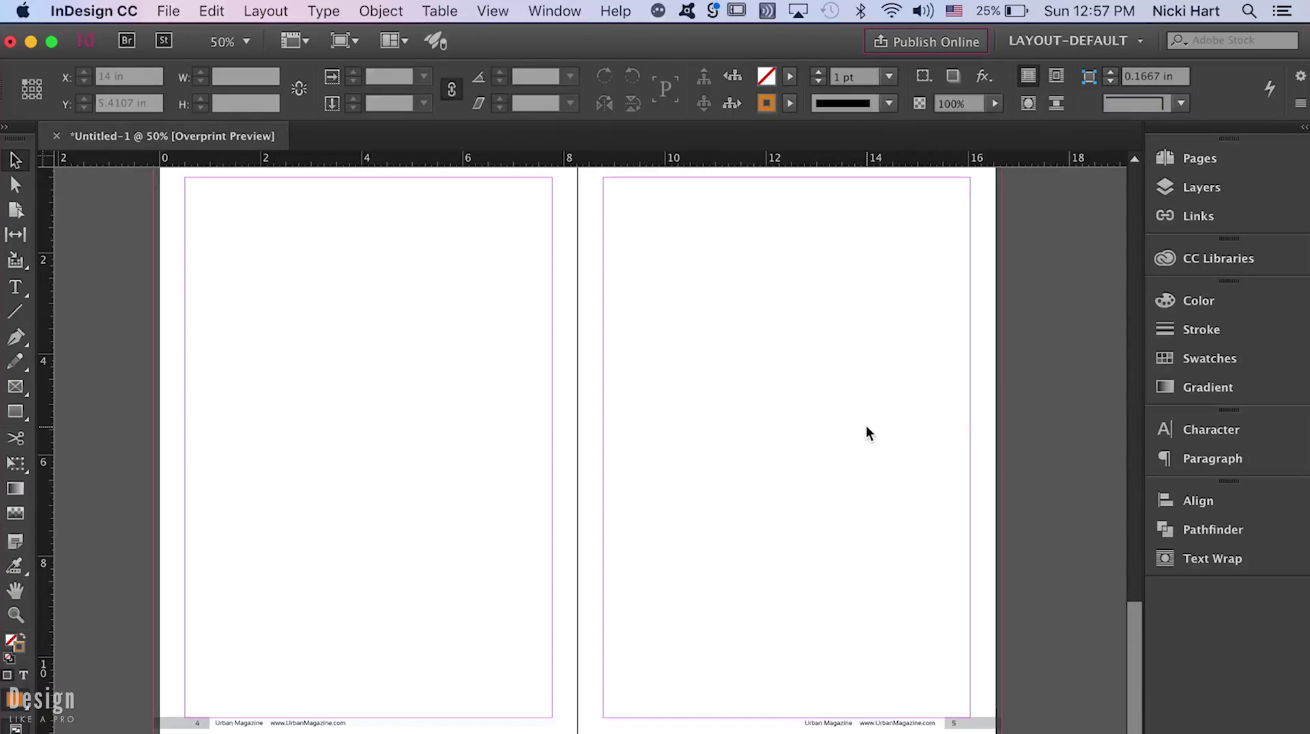
pyautogui.scroll(1, 867, 427)
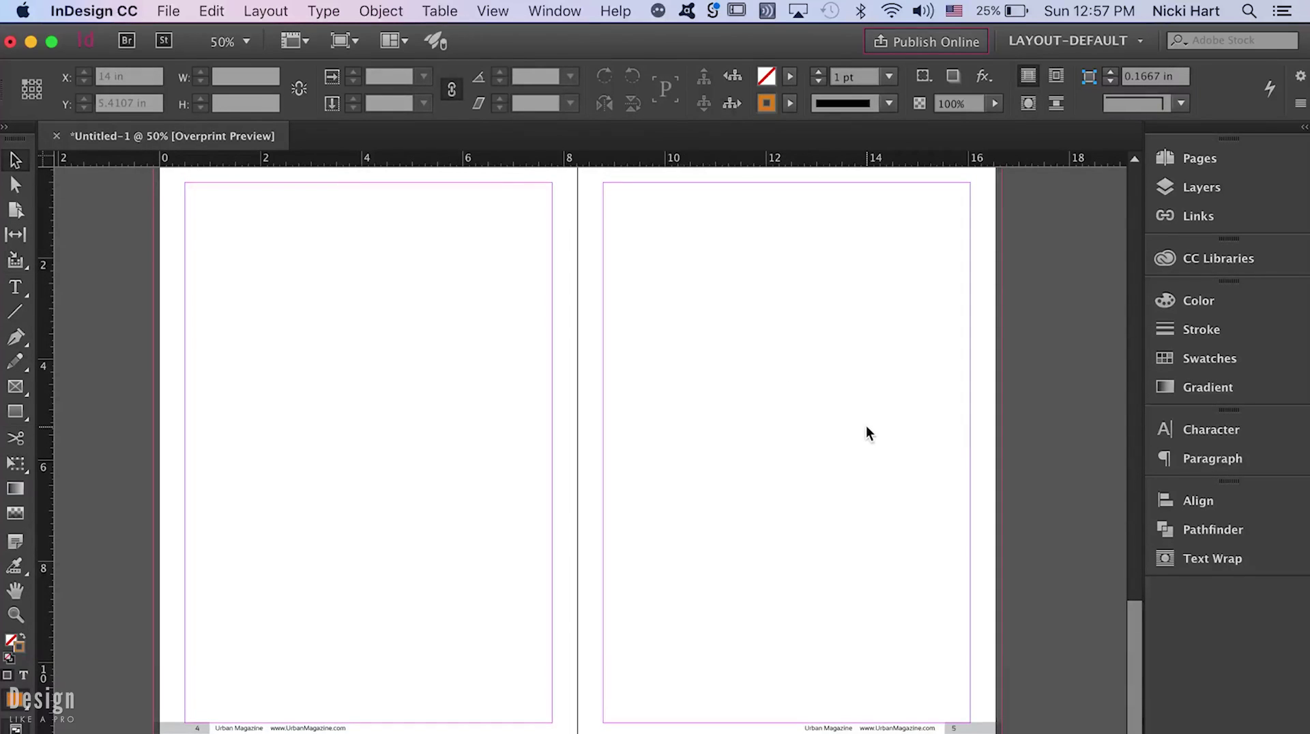
pyautogui.scroll(15, 866, 427)
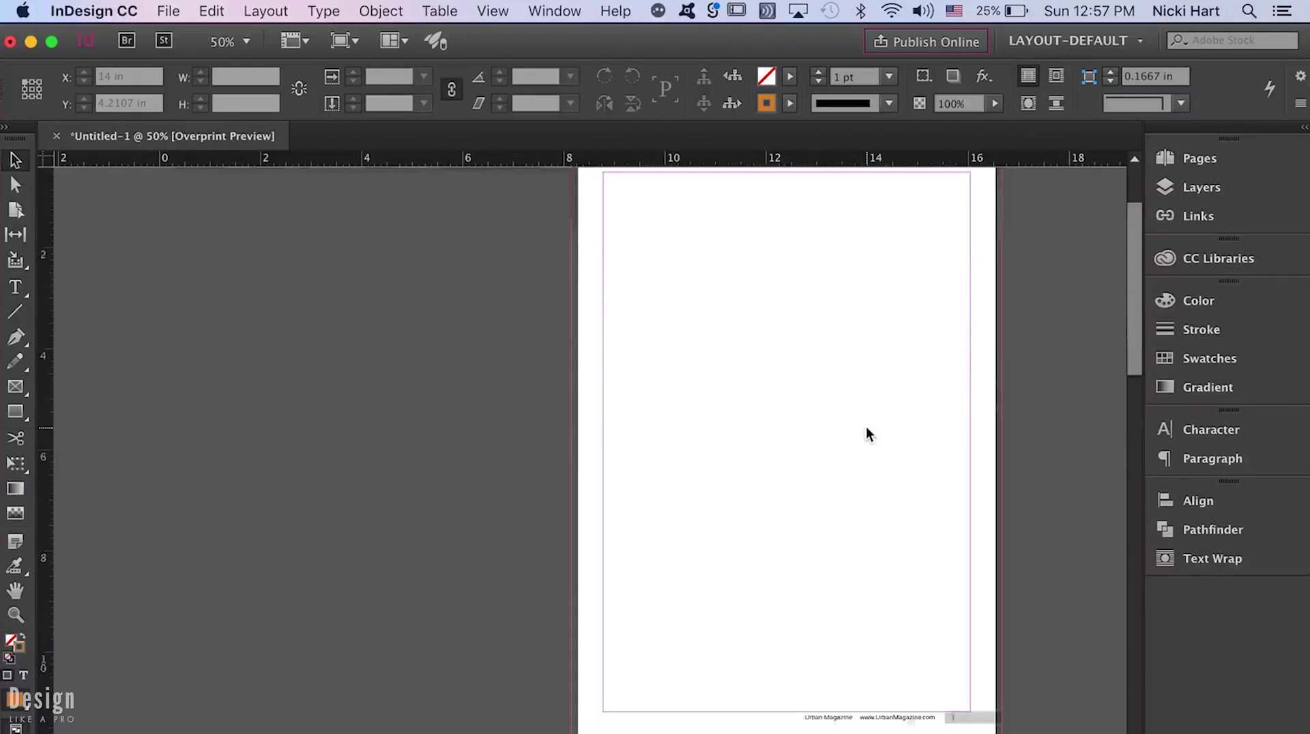
pyautogui.scroll(-15, 866, 427)
pyautogui.moveTo(1133, 637); pyautogui.dragTo(1140, 444)
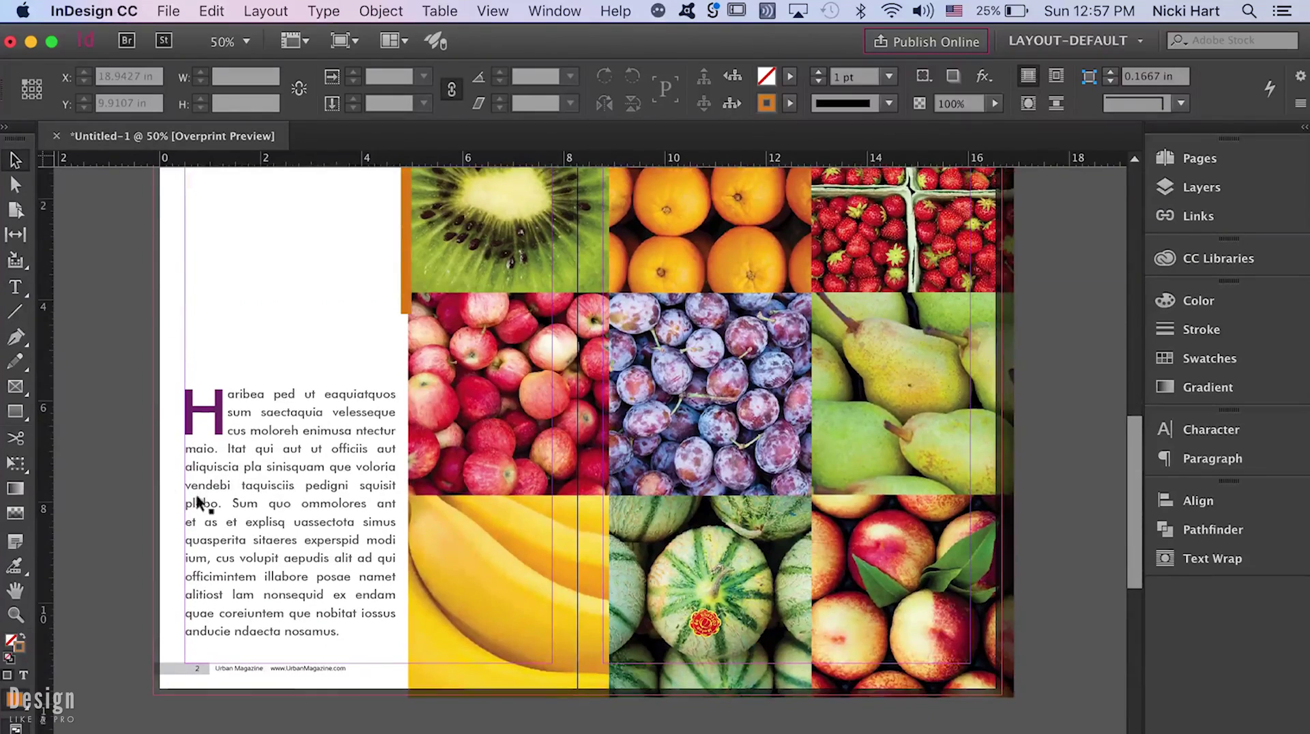
# - Extend the body text frame upward to about 7.45 in high and fill its remaining space with placeholder text
pyautogui.click(289, 476)
pyautogui.moveTo(290, 389); pyautogui.dragTo(298, 259)
pyautogui.doubleClick(312, 490)
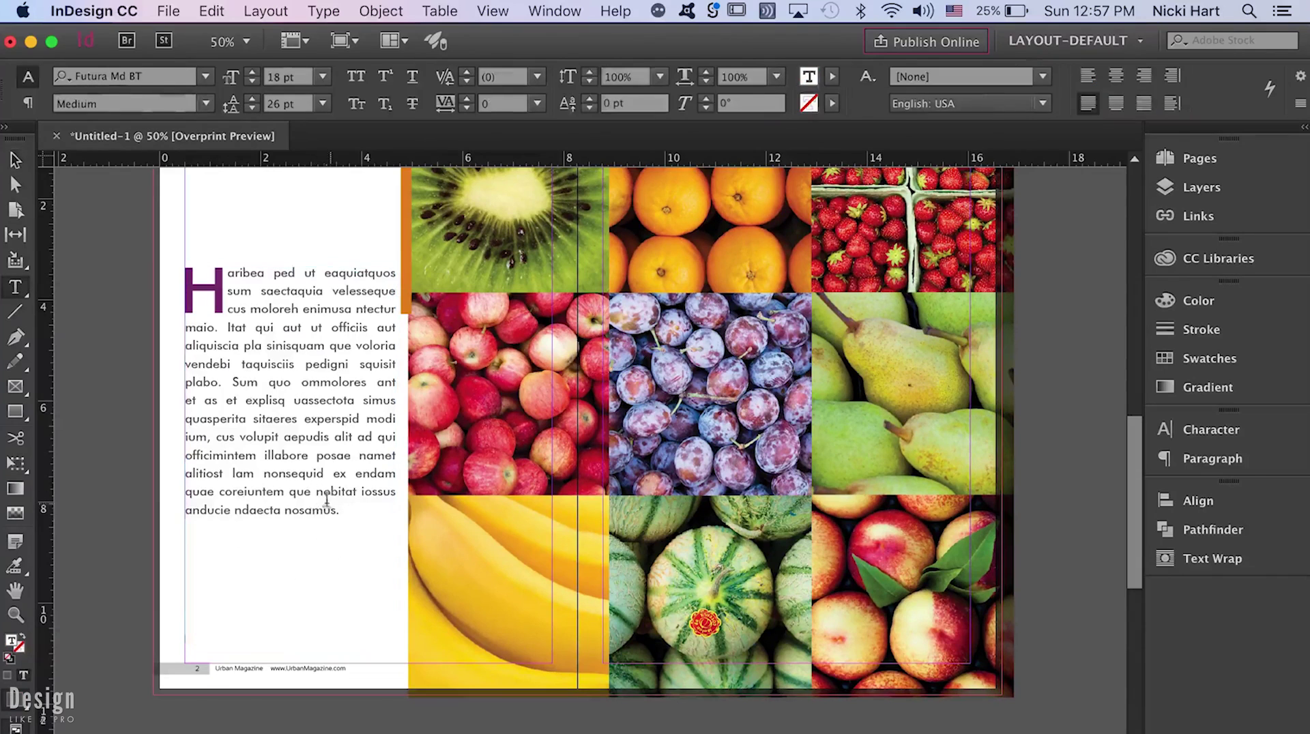
pyautogui.click(346, 507)
pyautogui.rightClick(346, 507)
pyautogui.click(424, 620)
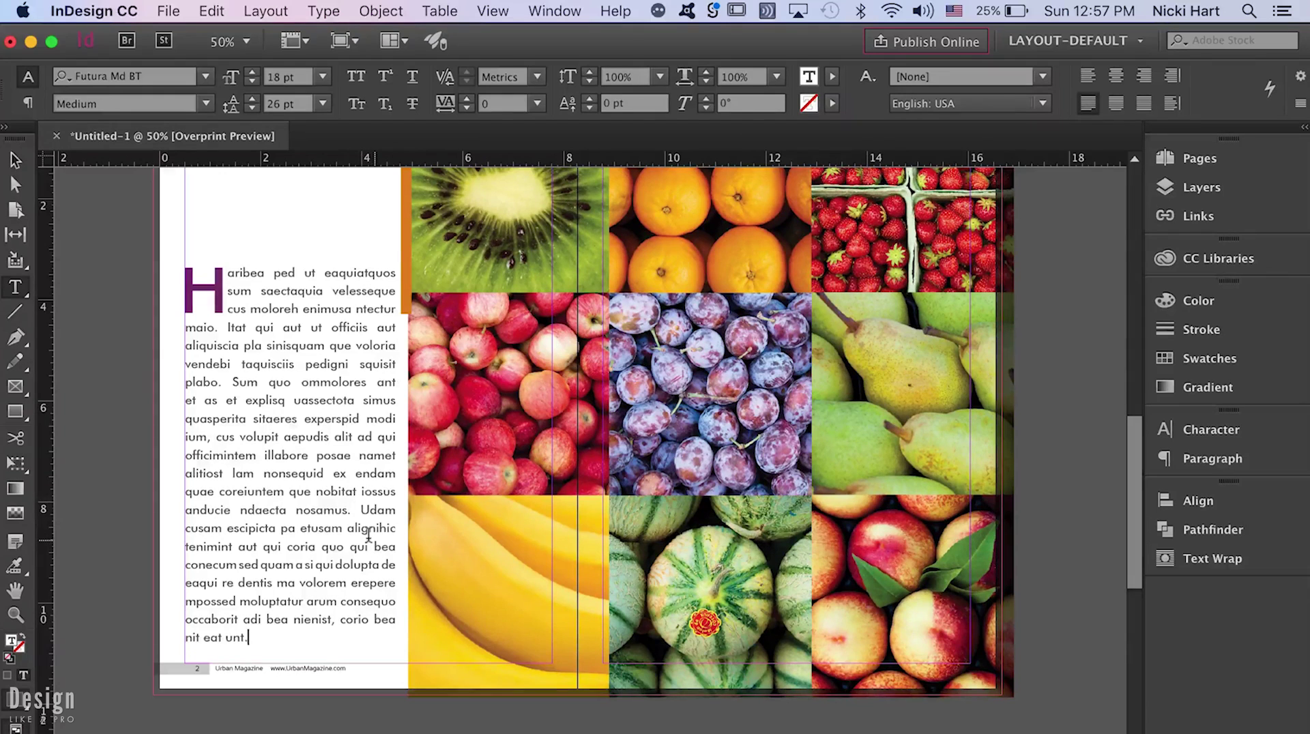
pyautogui.rightClick(287, 639)
pyautogui.click(401, 616)
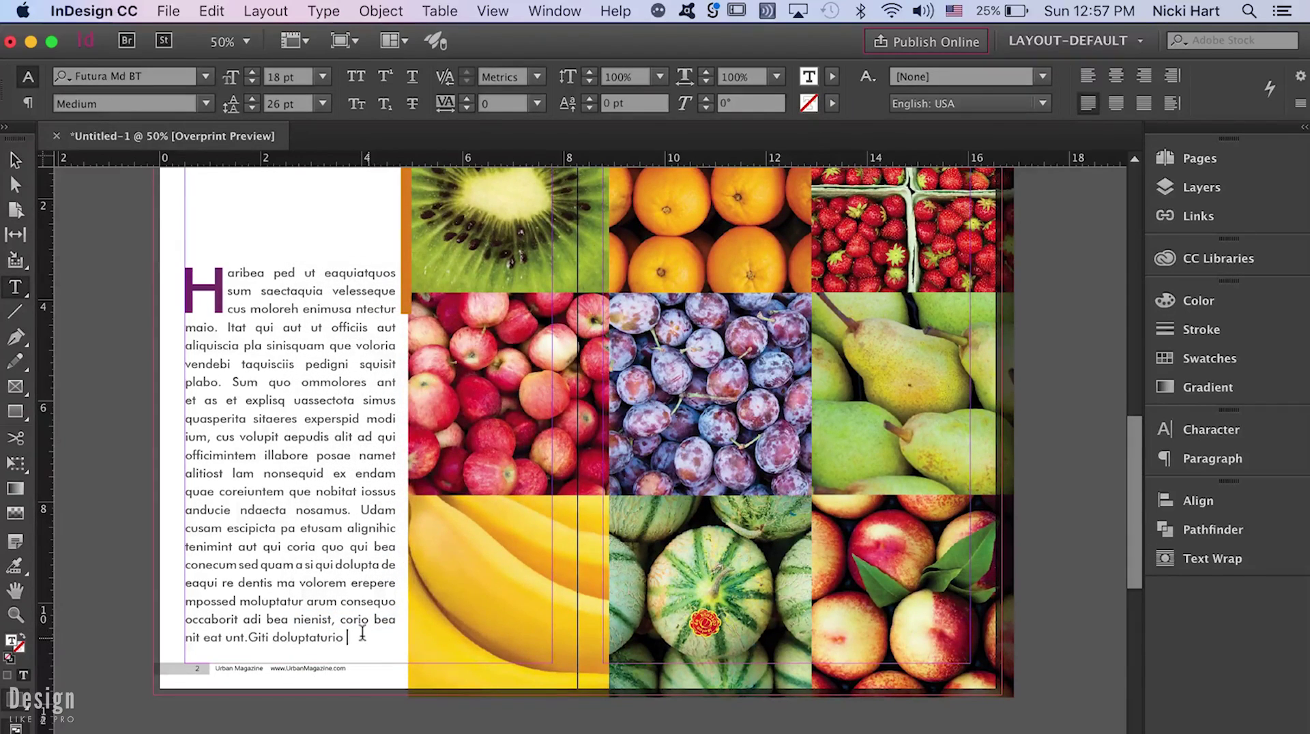
pyautogui.rightClick(362, 634)
pyautogui.click(410, 619)
# - Shorten the body text frame from below to 6.95 in high and nudge it down to about Y 4.19 in
pyautogui.click(15, 160)
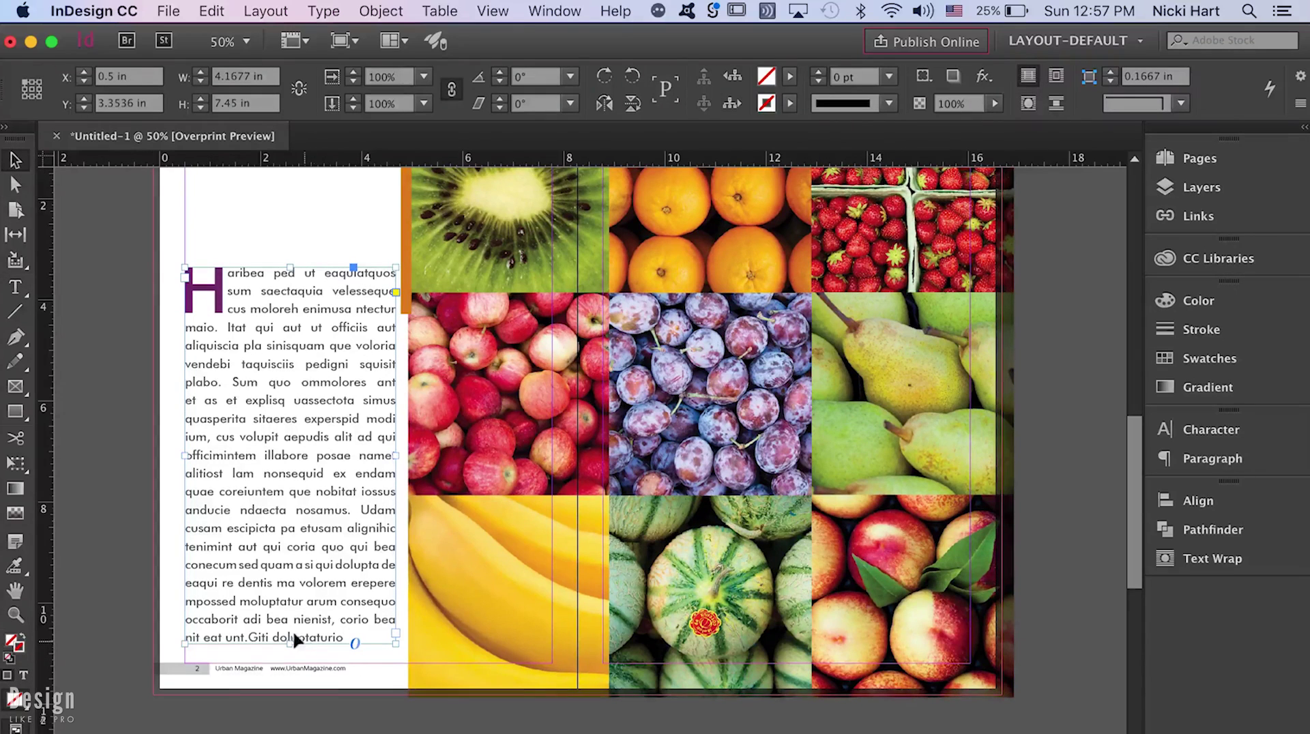
pyautogui.moveTo(295, 637); pyautogui.dragTo(353, 618)
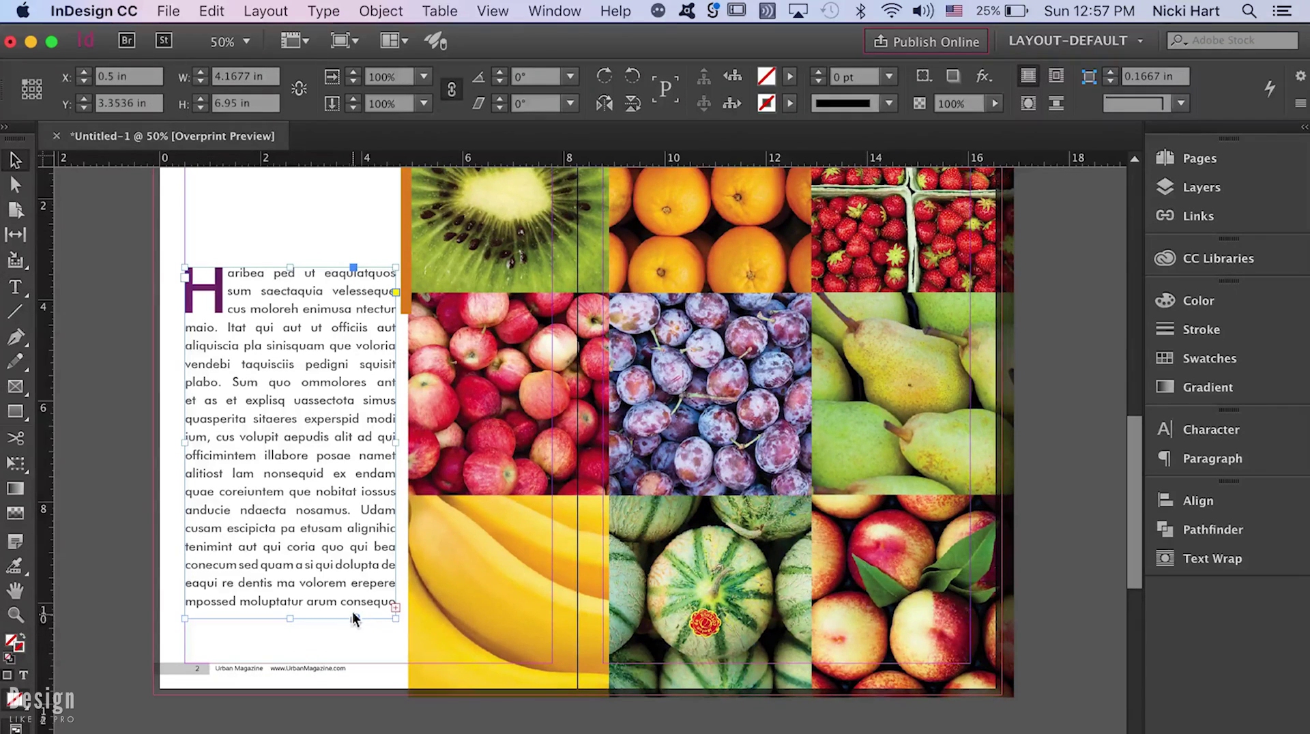
pyautogui.click(396, 607)
pyautogui.hotkey('shift', 'Down')
pyautogui.hotkey('shift', 'Down')
pyautogui.hotkey('shift', 'Down')
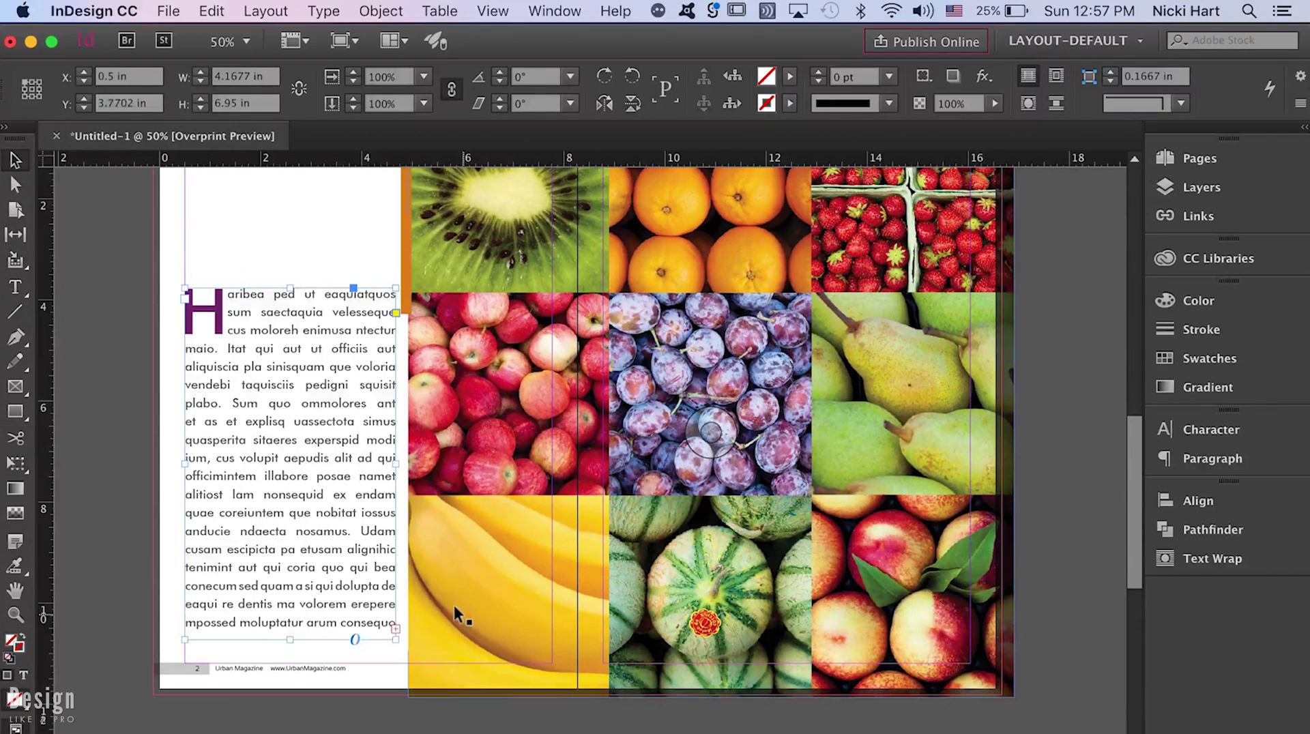
pyautogui.hotkey('shift', 'Down')
pyautogui.hotkey('shift', 'Down')
pyautogui.hotkey('shift', 'Down')
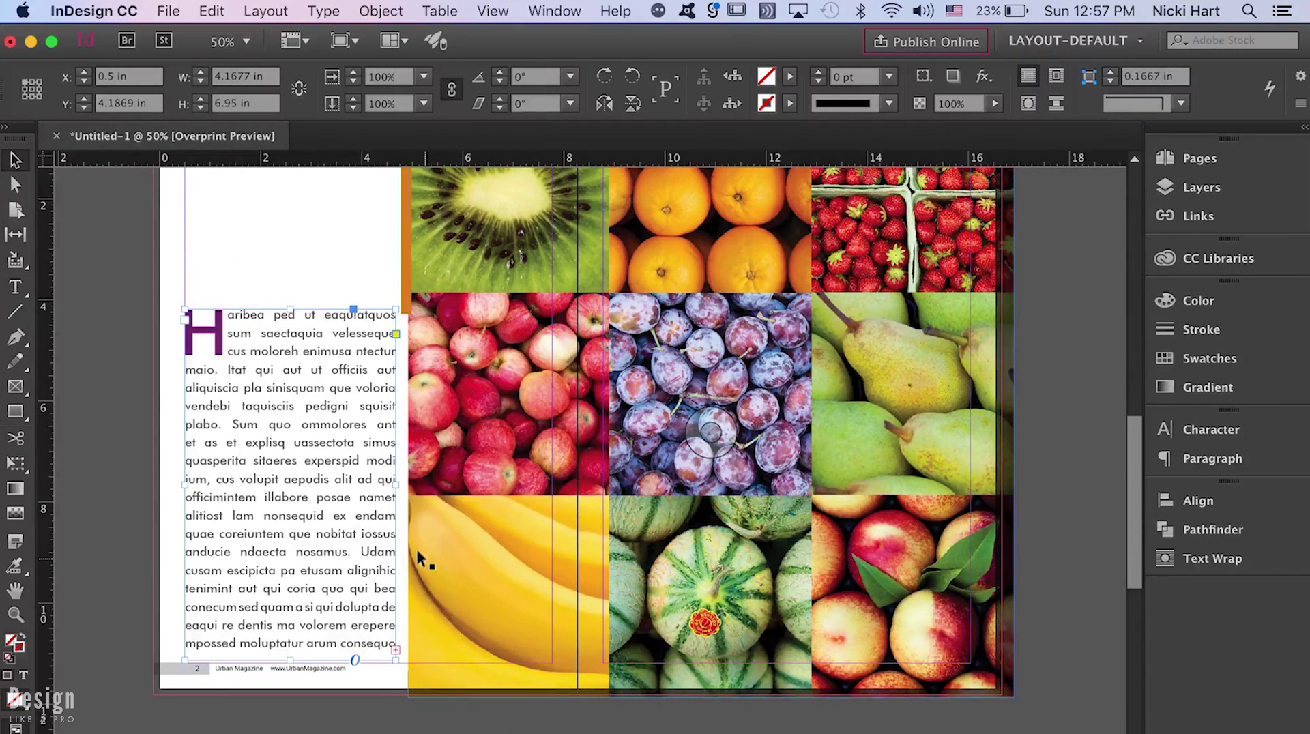
# - Lower the body text frame's upper edge to make it about 6.38 in high, and nudge the frame up to about Y 4.61 in
pyautogui.press('Escape')
pyautogui.moveTo(287, 302); pyautogui.dragTo(292, 330)
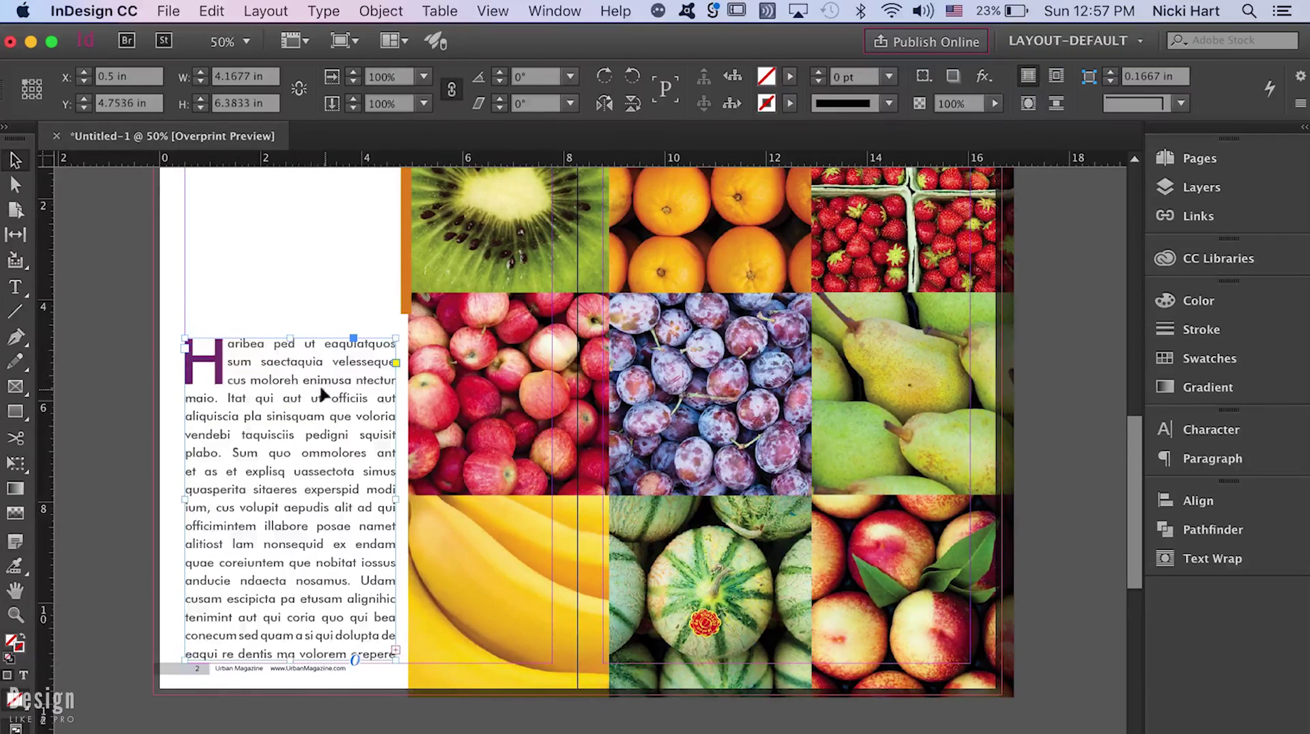
pyautogui.hotkey('shift', 'Up')
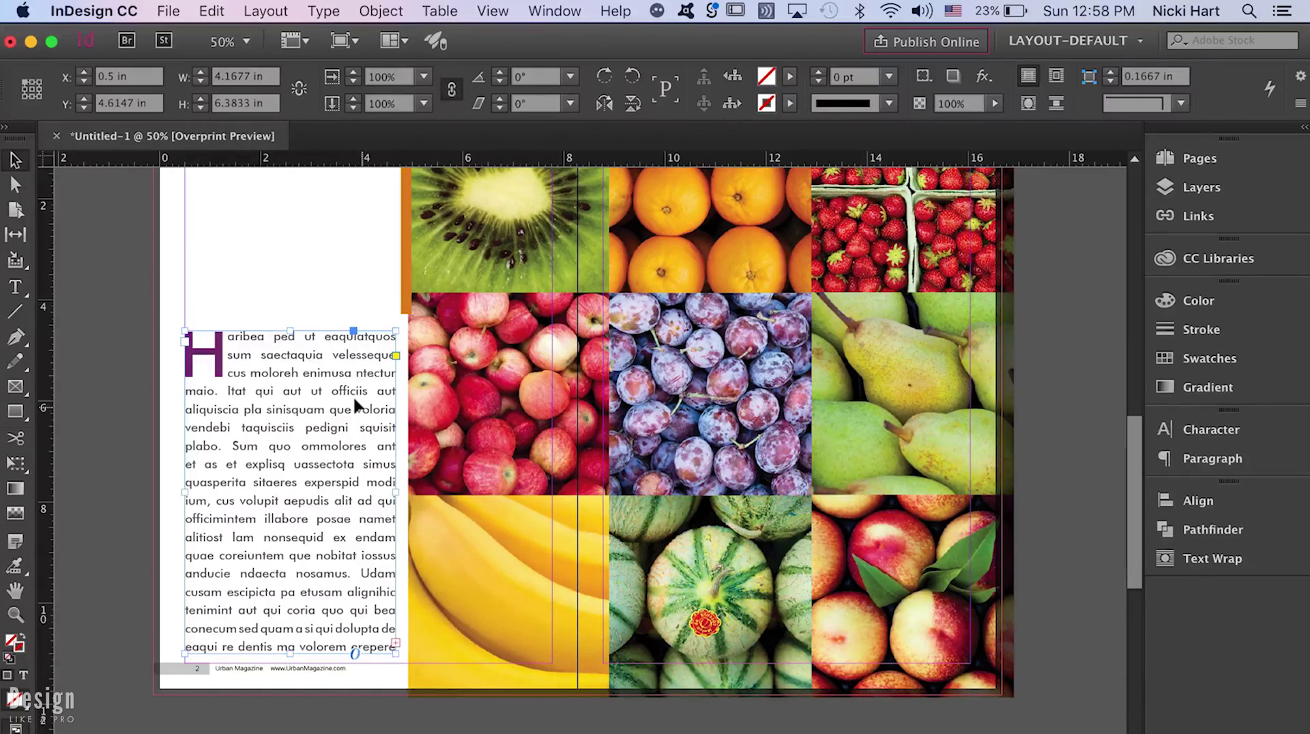
# - Thread the overset body text into a margin-wide frame on page 5, starting at about Y 3.09 in
pyautogui.scroll(-5, 351, 395)
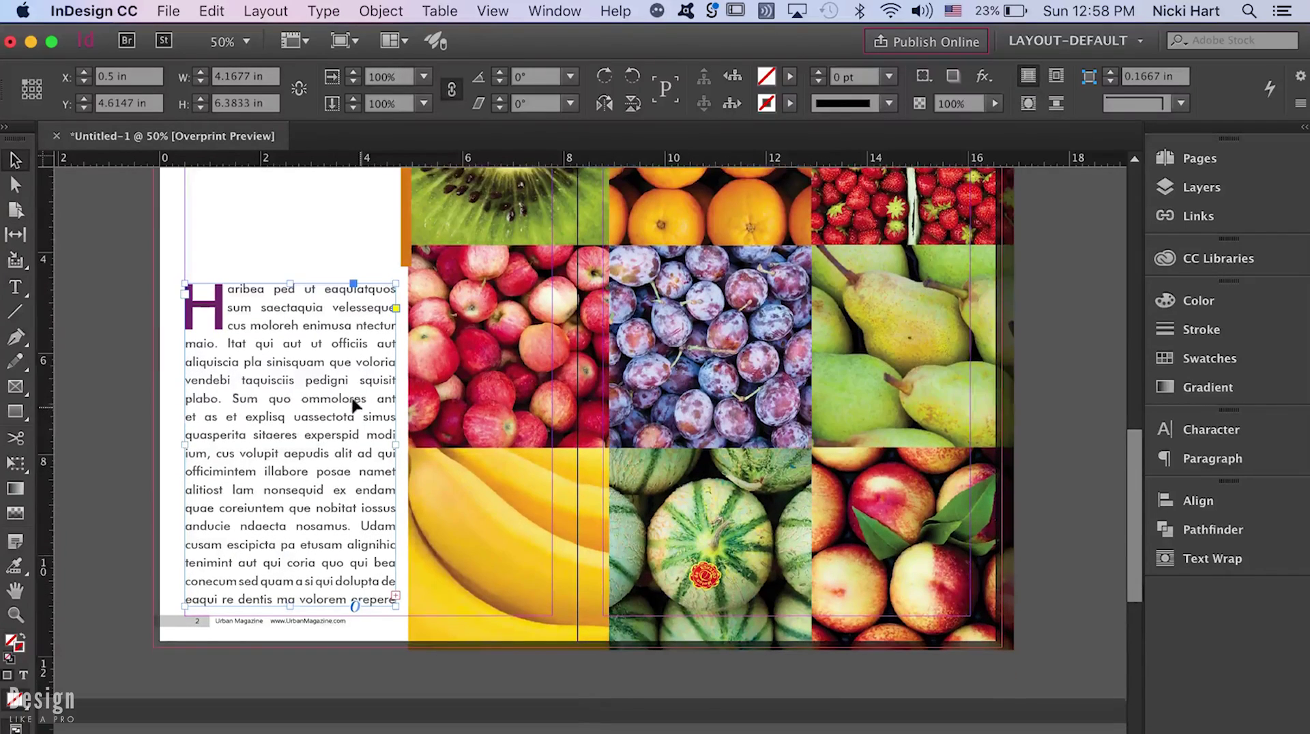
pyautogui.click(396, 505)
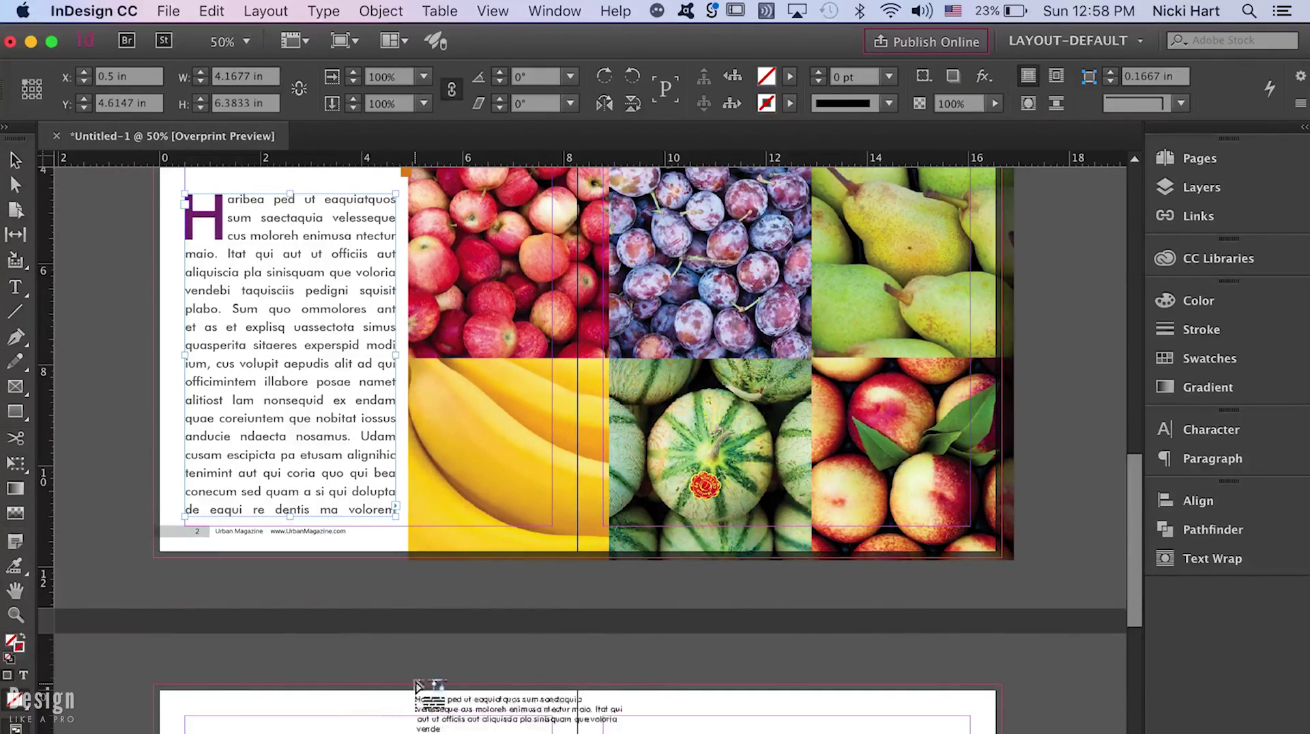
pyautogui.scroll(-8, 418, 685)
pyautogui.click(696, 346)
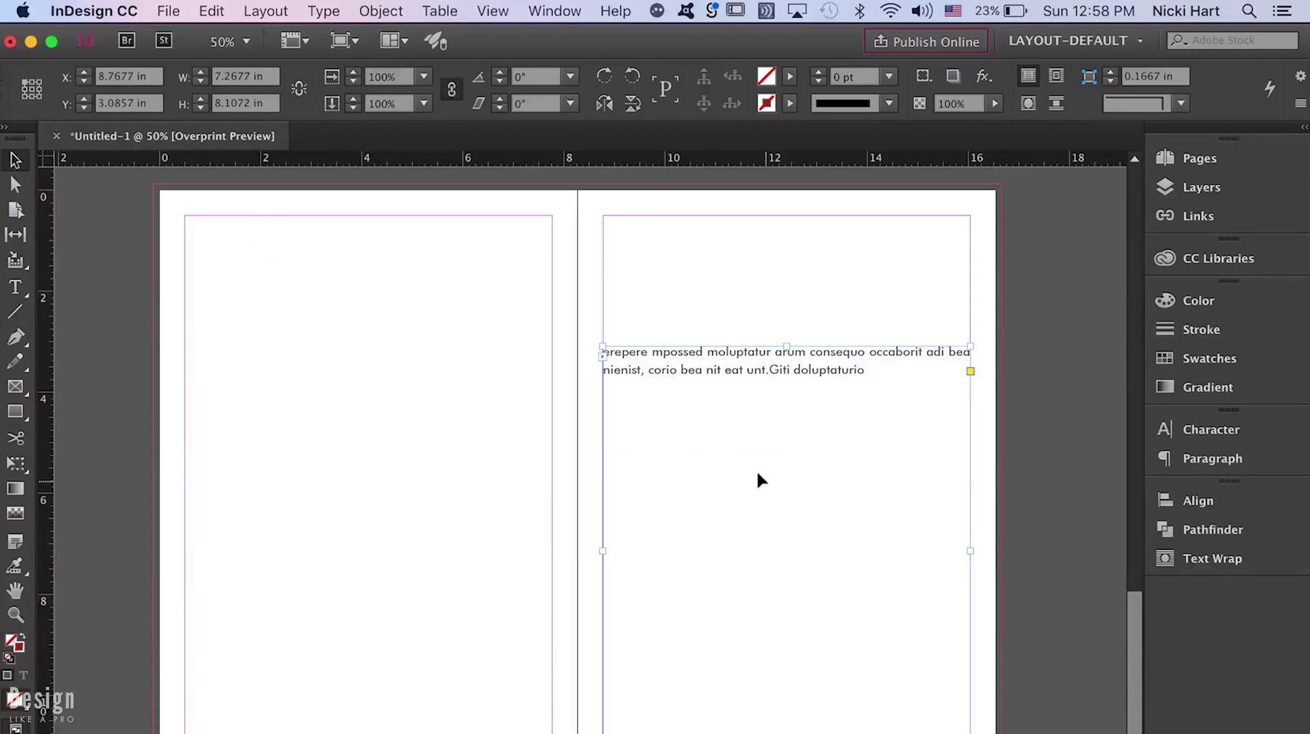
# - Fill the rest of the threaded text frame on page 5 with placeholder text
pyautogui.doubleClick(867, 370)
pyautogui.rightClick(867, 369)
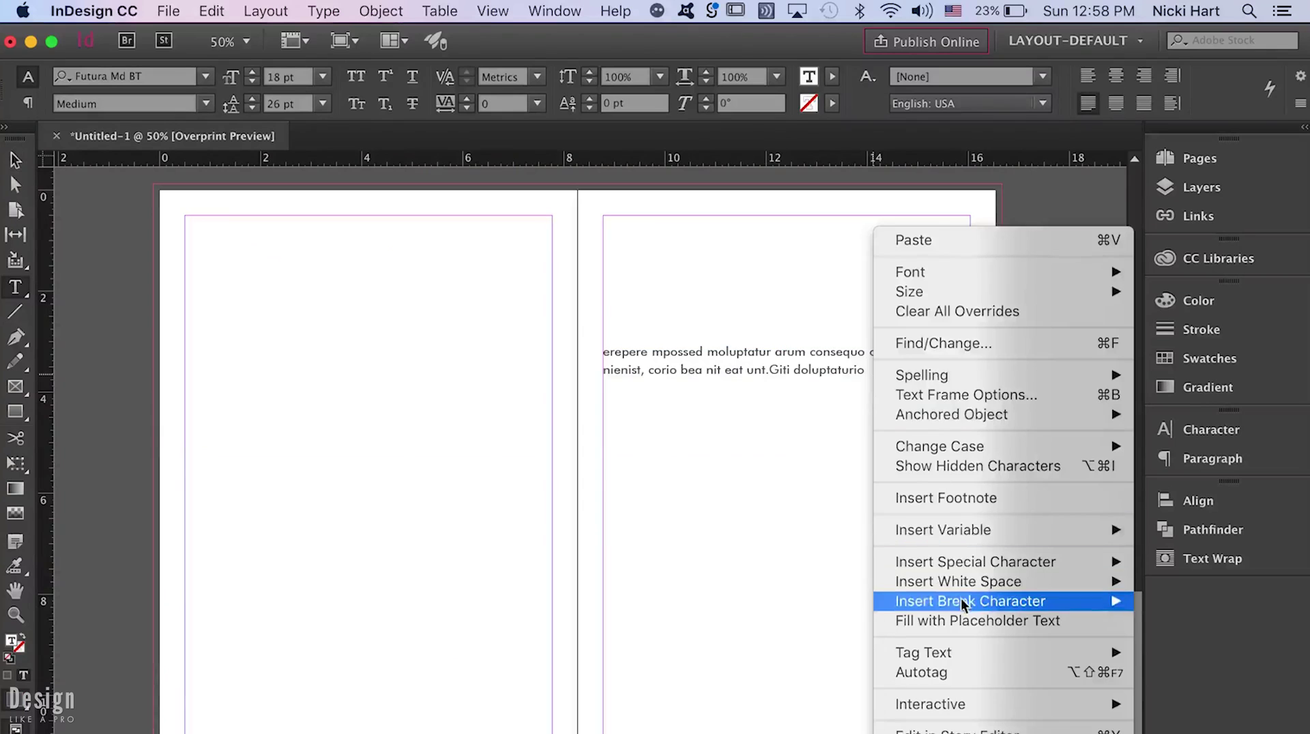
pyautogui.click(963, 620)
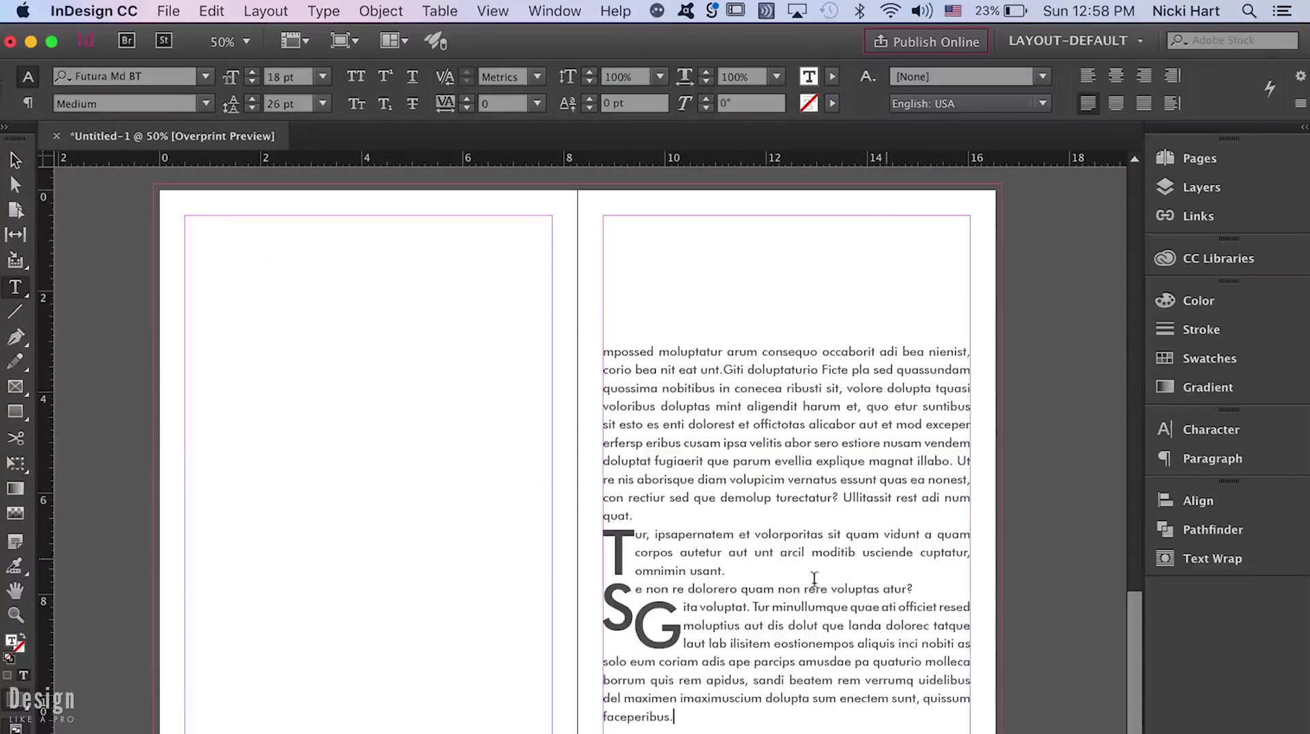
# - Set the drop cap height to one line for the page 5 paragraphs starting with T, S and G, and collapse the paragraph settings
pyautogui.moveTo(673, 716); pyautogui.dragTo(604, 534)
pyautogui.click(1226, 455)
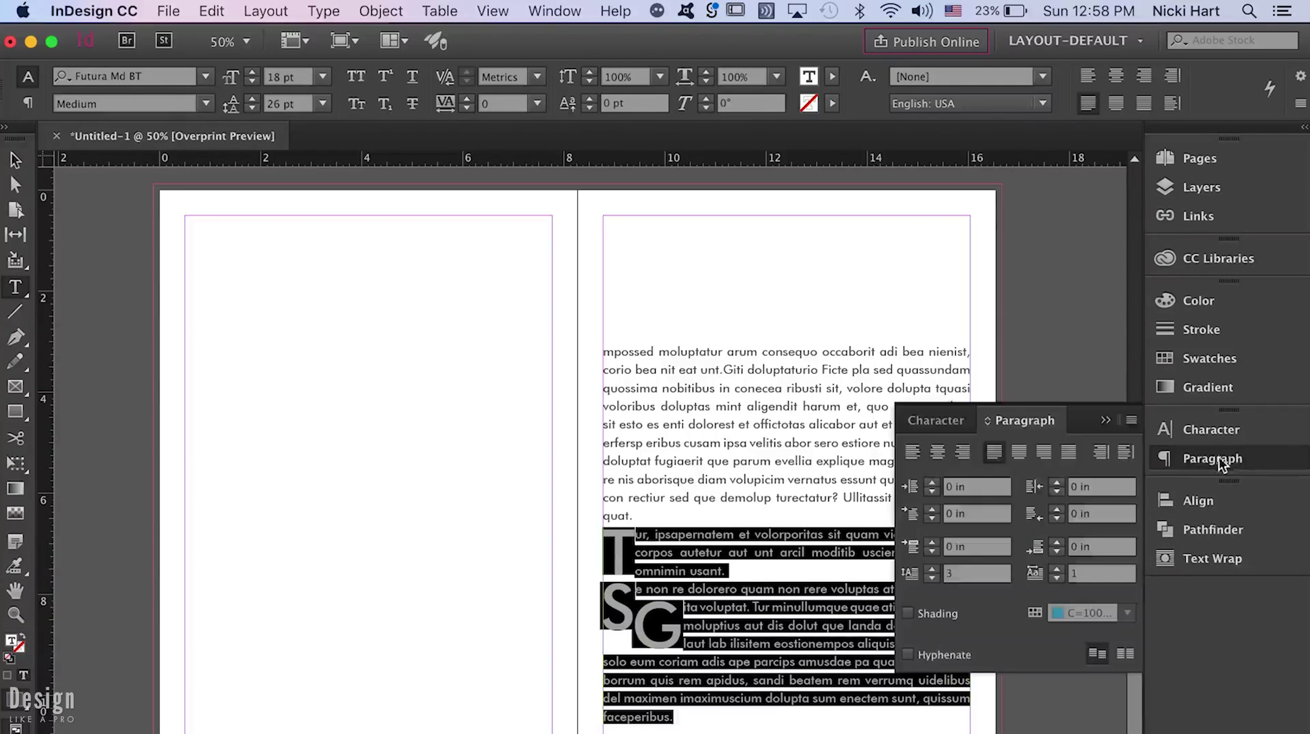
pyautogui.click(931, 578)
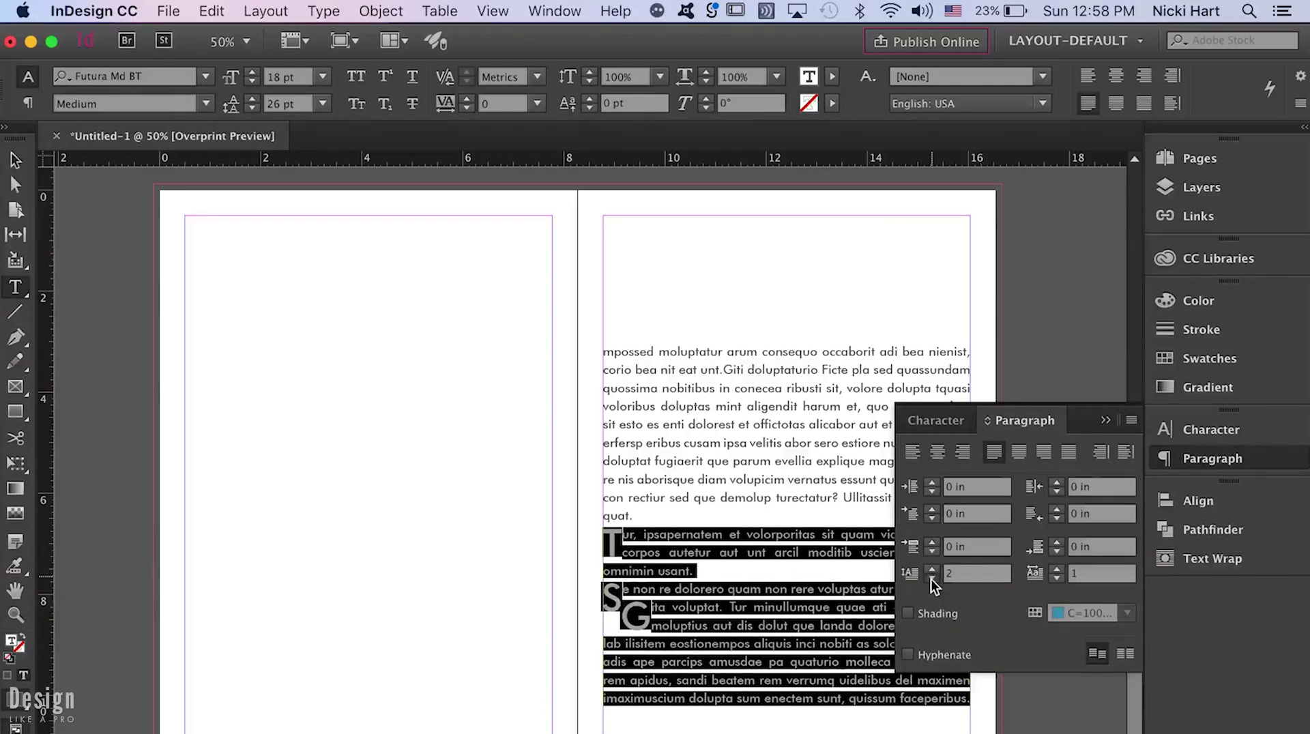
pyautogui.click(931, 579)
pyautogui.click(742, 546)
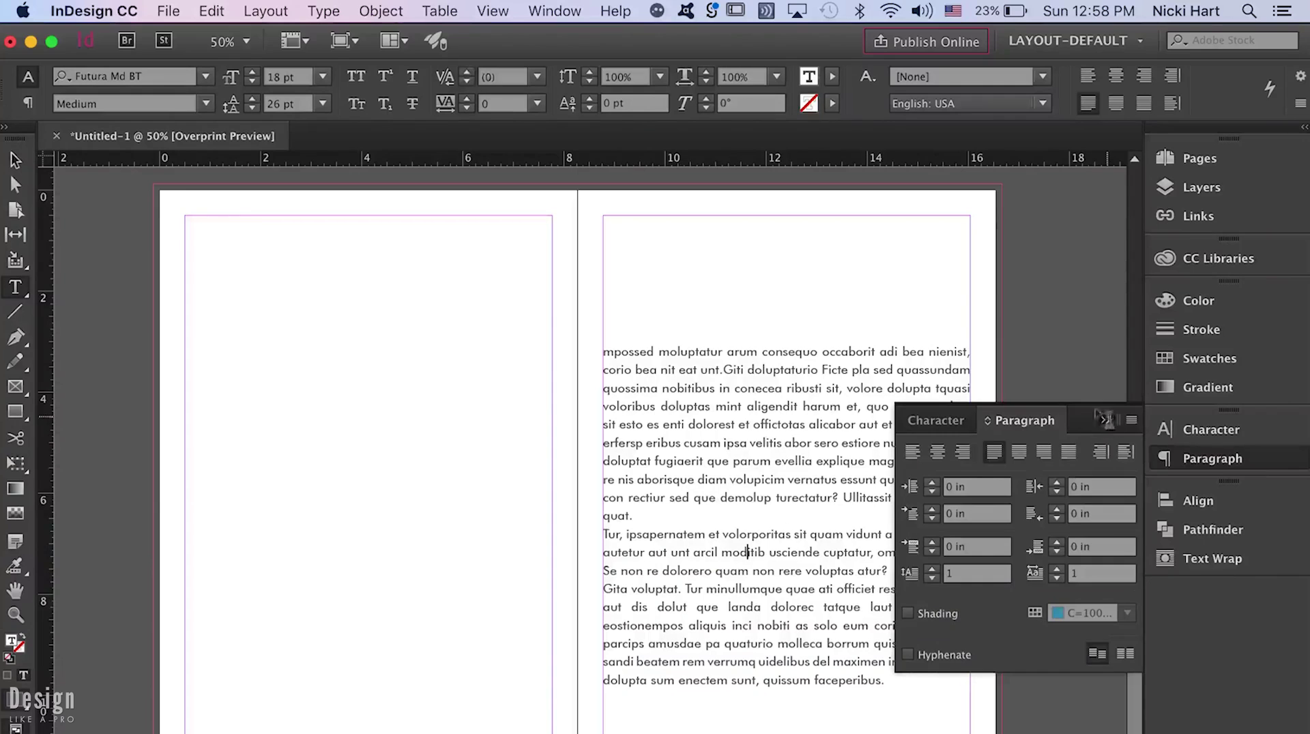
pyautogui.click(1105, 419)
# - Move the threaded text frame on page 5 up to the upper margin at Y 0.5 in
pyautogui.click(15, 159)
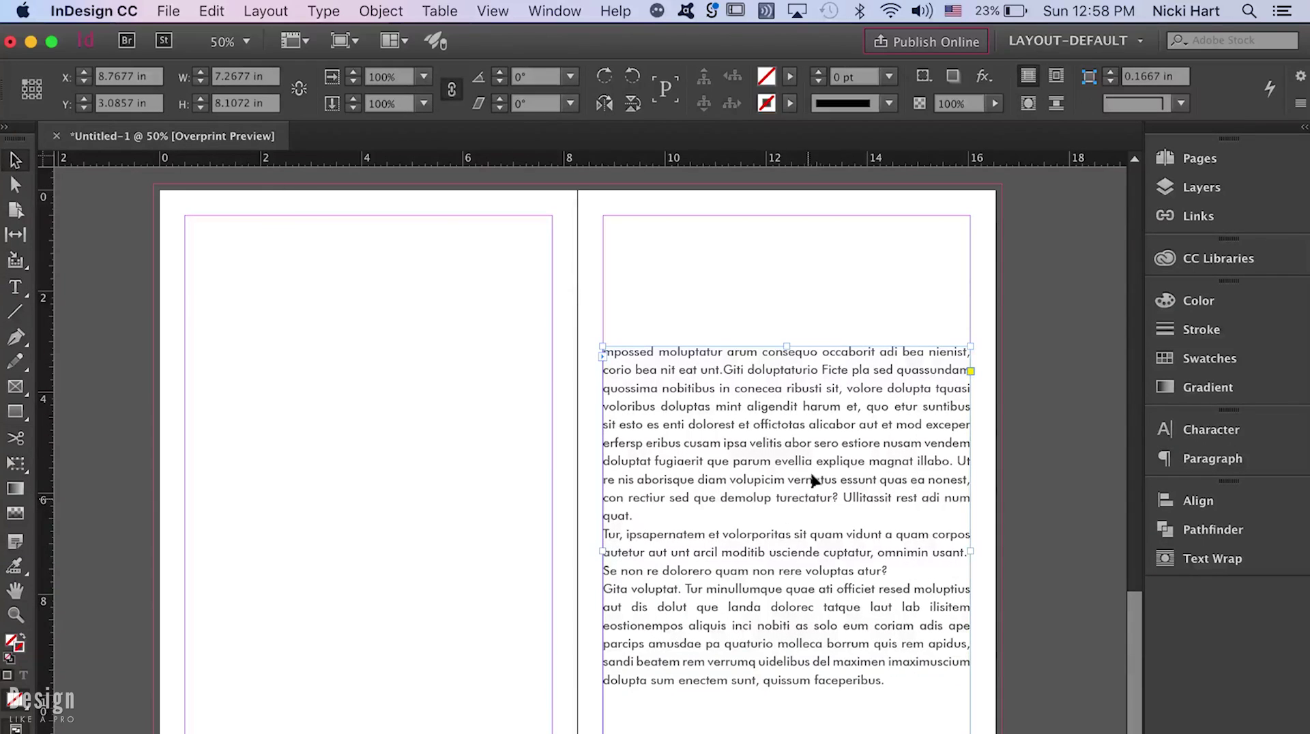
pyautogui.moveTo(804, 462); pyautogui.dragTo(848, 347)
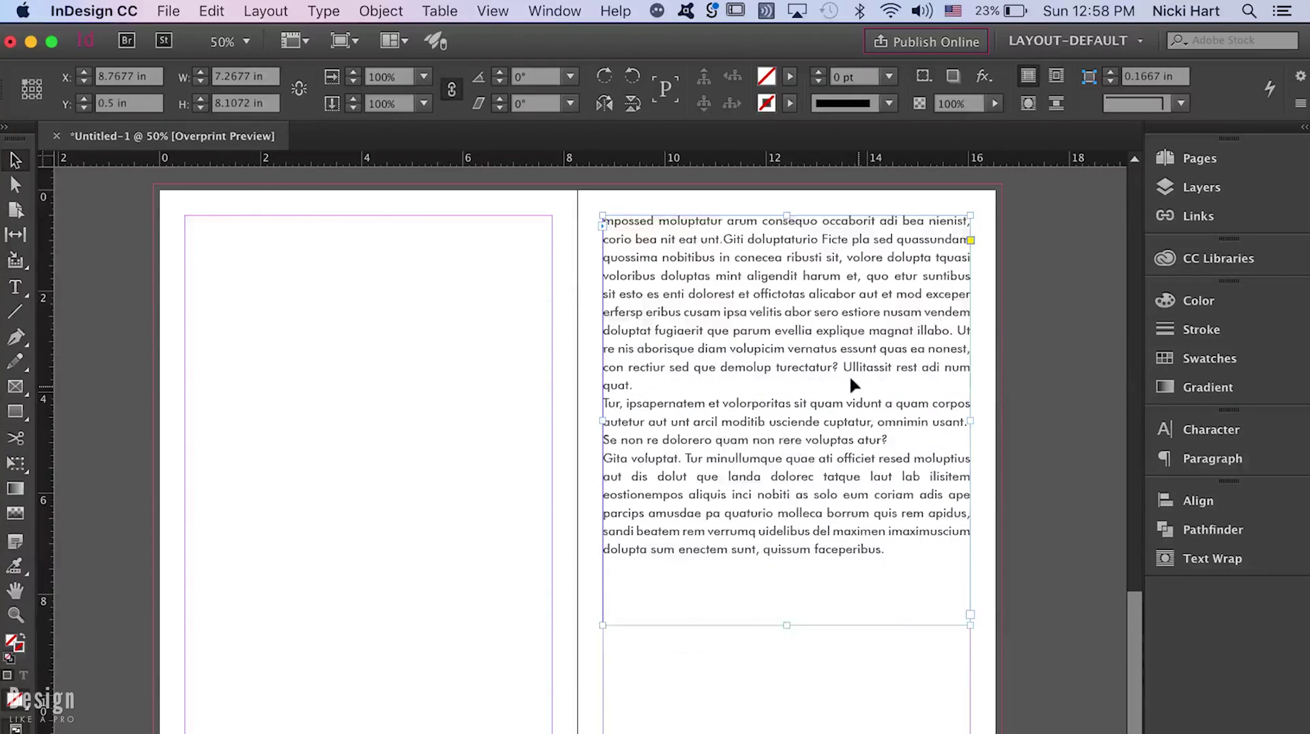
# - Shorten the drop-cap text frame on page 2 to a height of 5.7603 in and move it down to Y 5.0313 in
pyautogui.scroll(1, 844, 388)
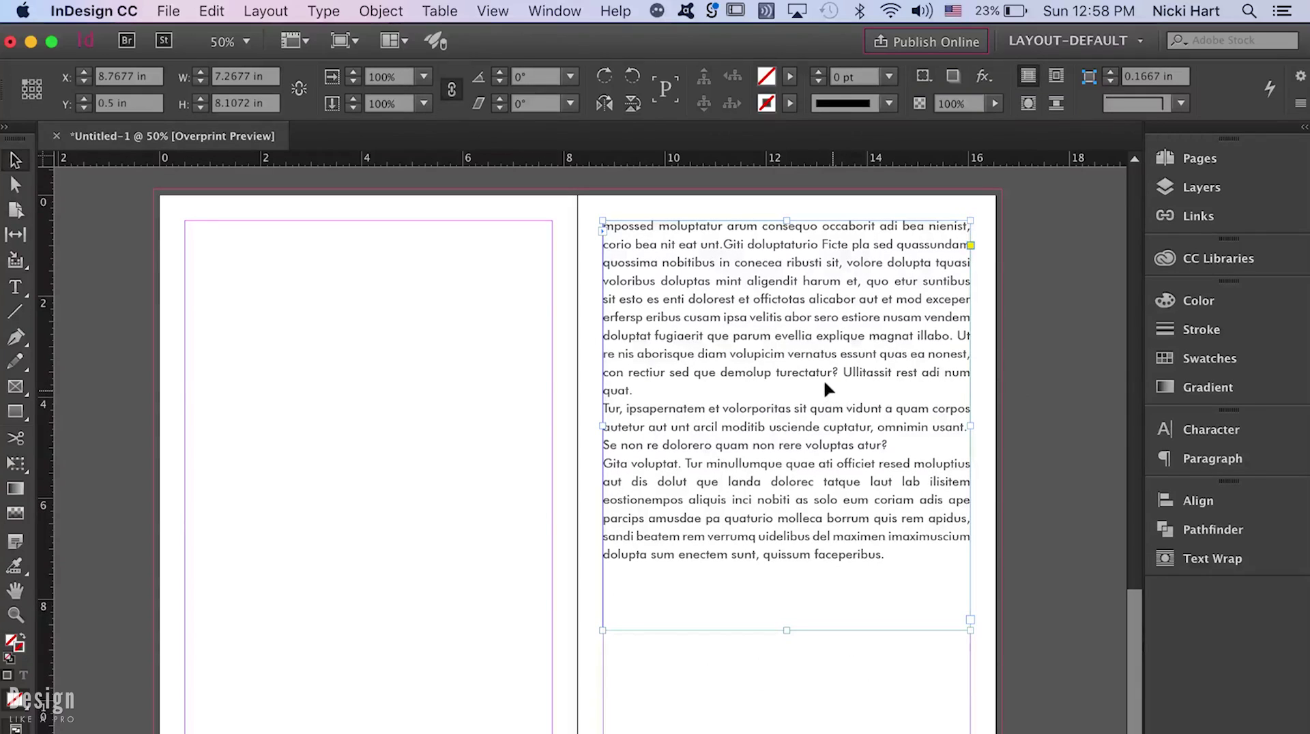
pyautogui.scroll(-10, 824, 377)
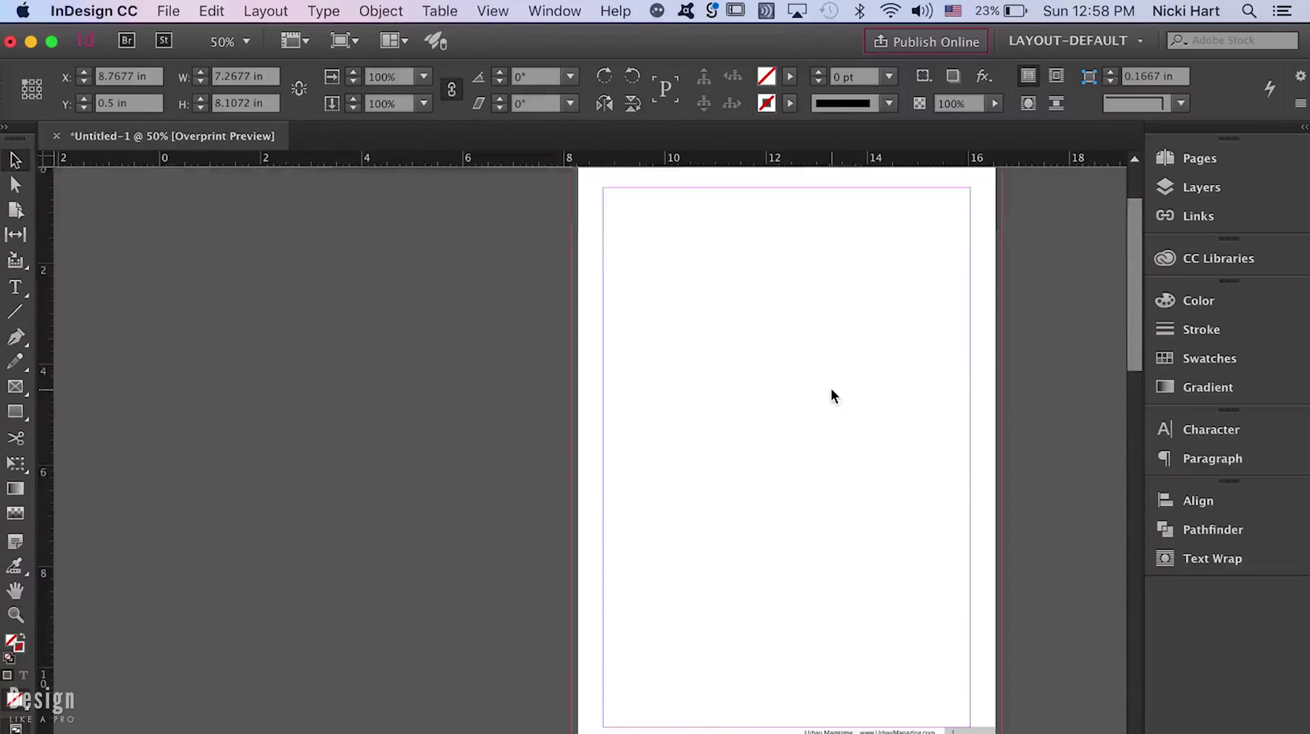
pyautogui.scroll(8, 831, 388)
pyautogui.scroll(10, 1108, 618)
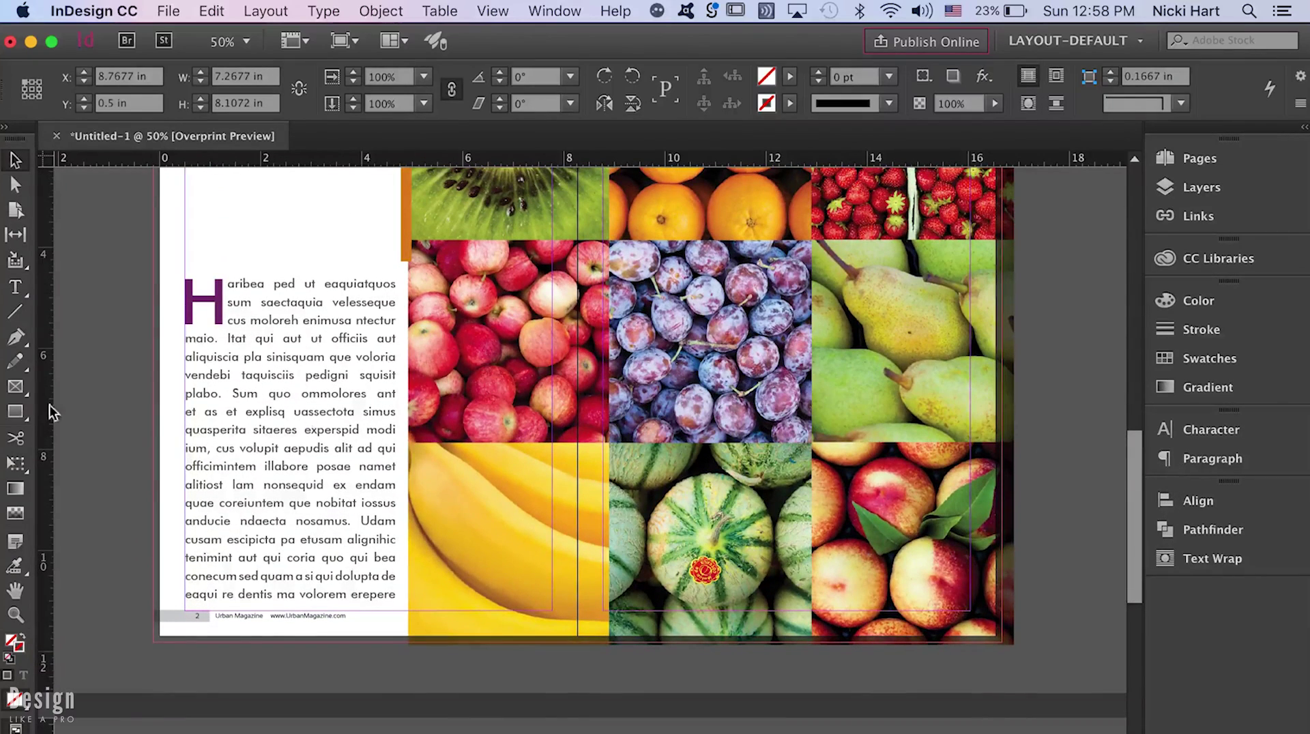
pyautogui.click(198, 411)
pyautogui.moveTo(291, 600); pyautogui.dragTo(290, 569)
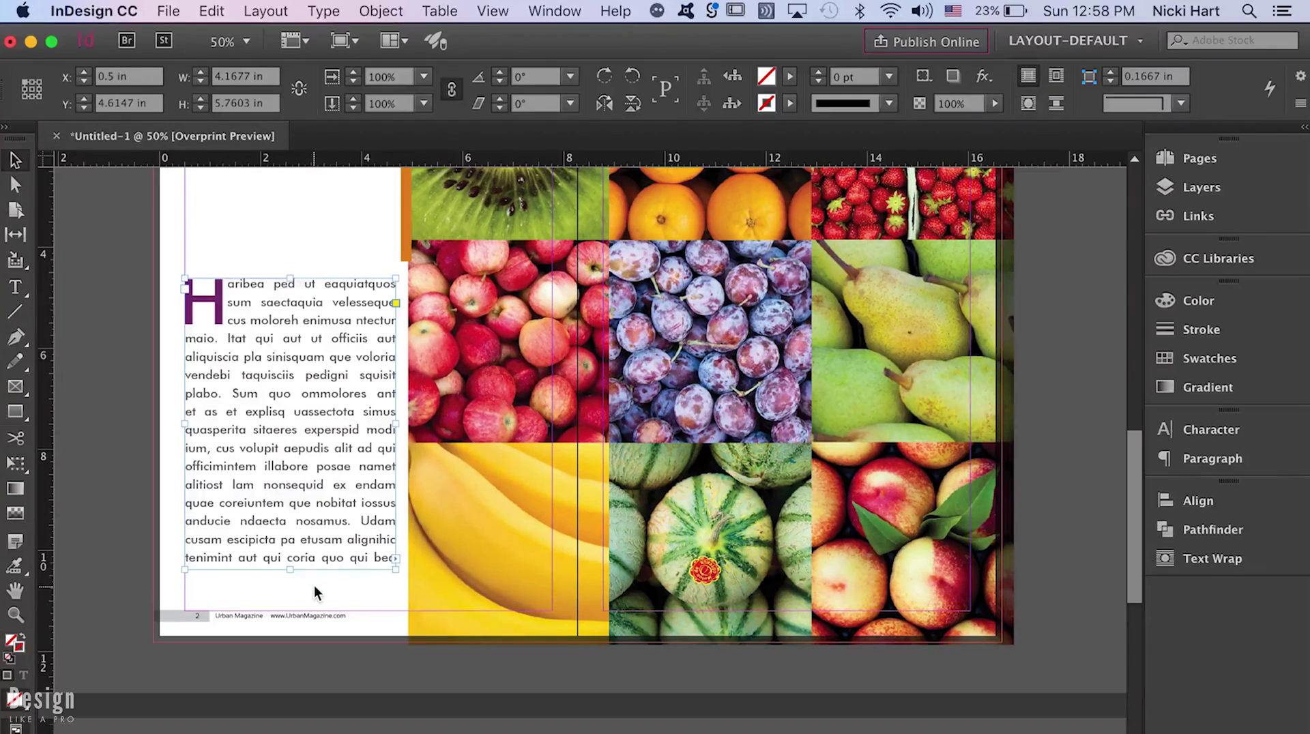
pyautogui.hotkey('shift', 'Down')
pyautogui.hotkey('shift', 'Down')
pyautogui.hotkey('shift', 'Down')
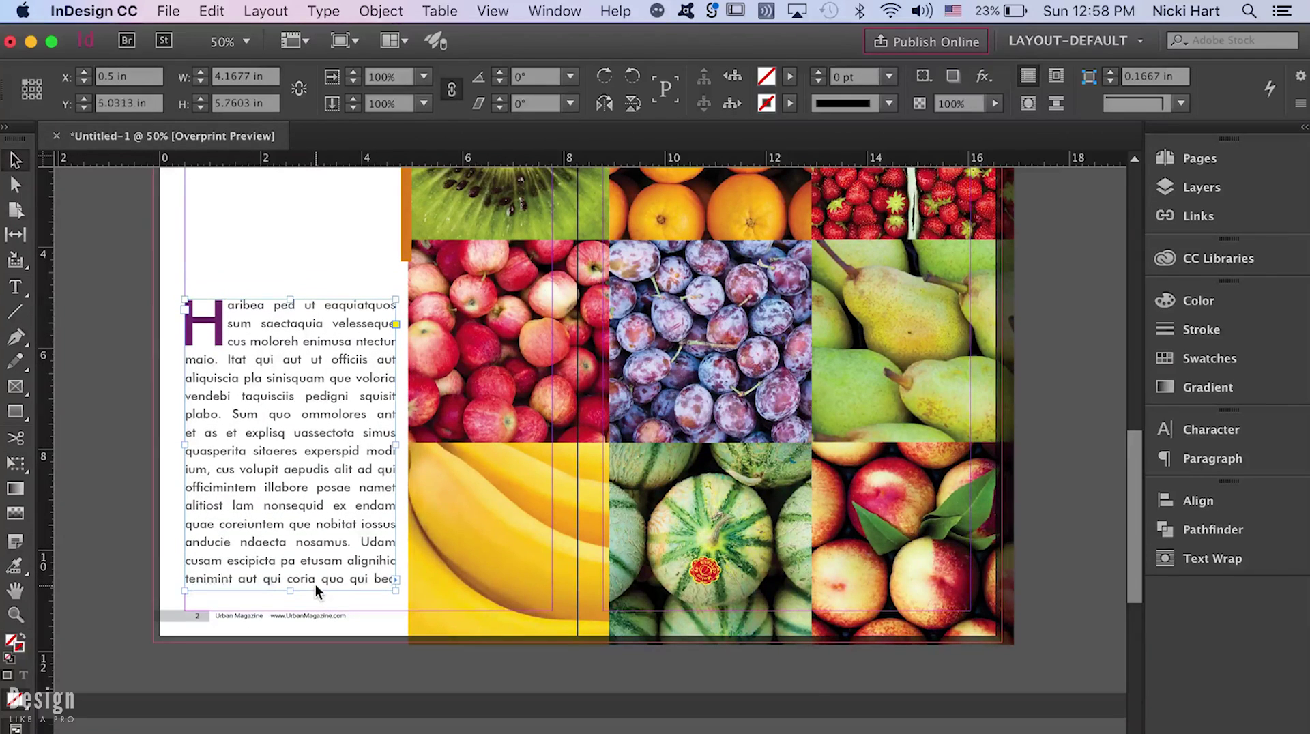
# - Insert blank lines before the "Tur, ipsapernatem" and "Gita voluptat" paragraphs in the continued text on the following spread
pyautogui.moveTo(1132, 521); pyautogui.dragTo(1124, 644)
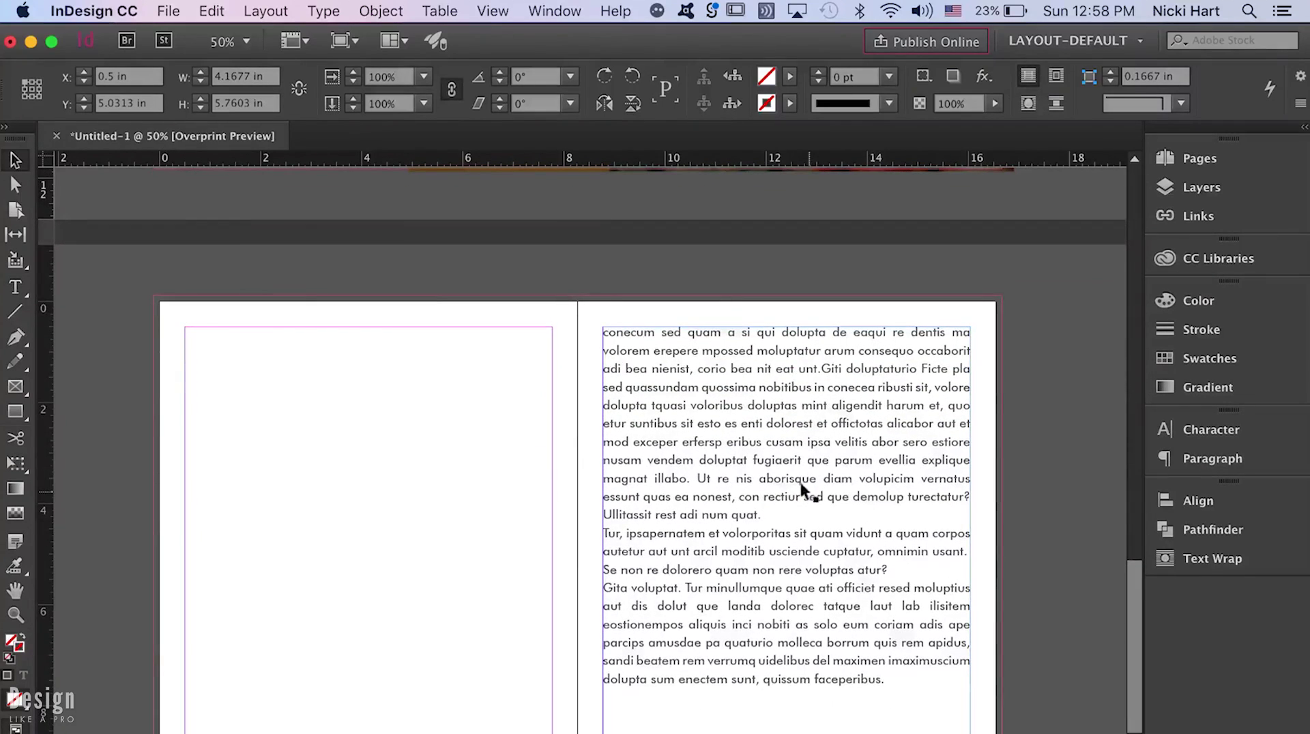
pyautogui.scroll(-1, 792, 474)
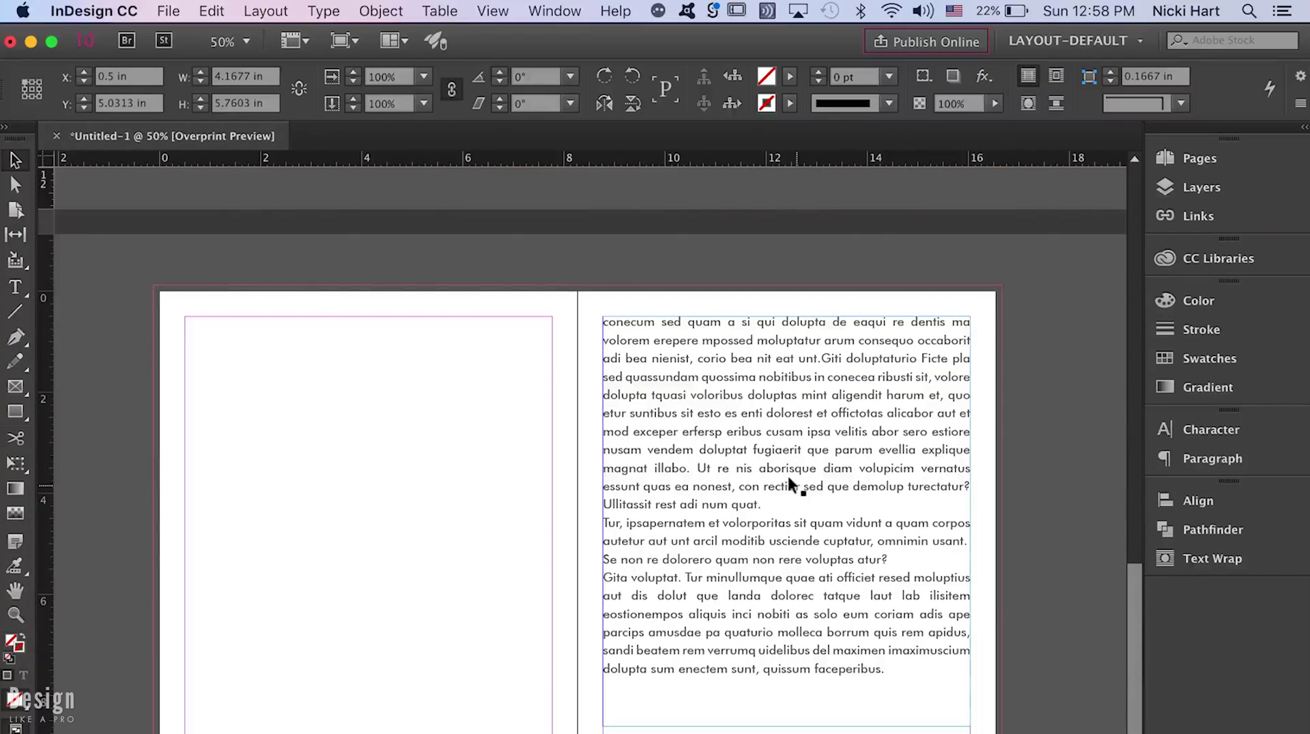
pyautogui.scroll(-5, 790, 481)
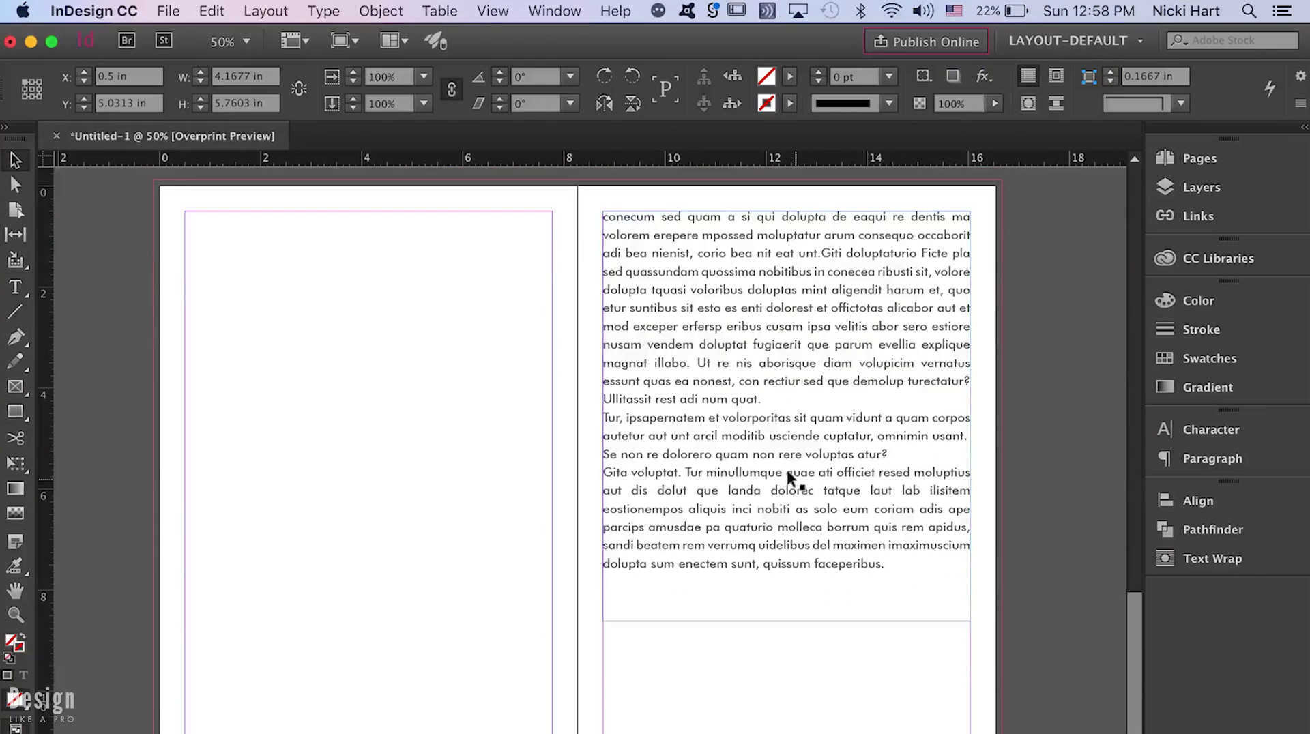
pyautogui.doubleClick(794, 390)
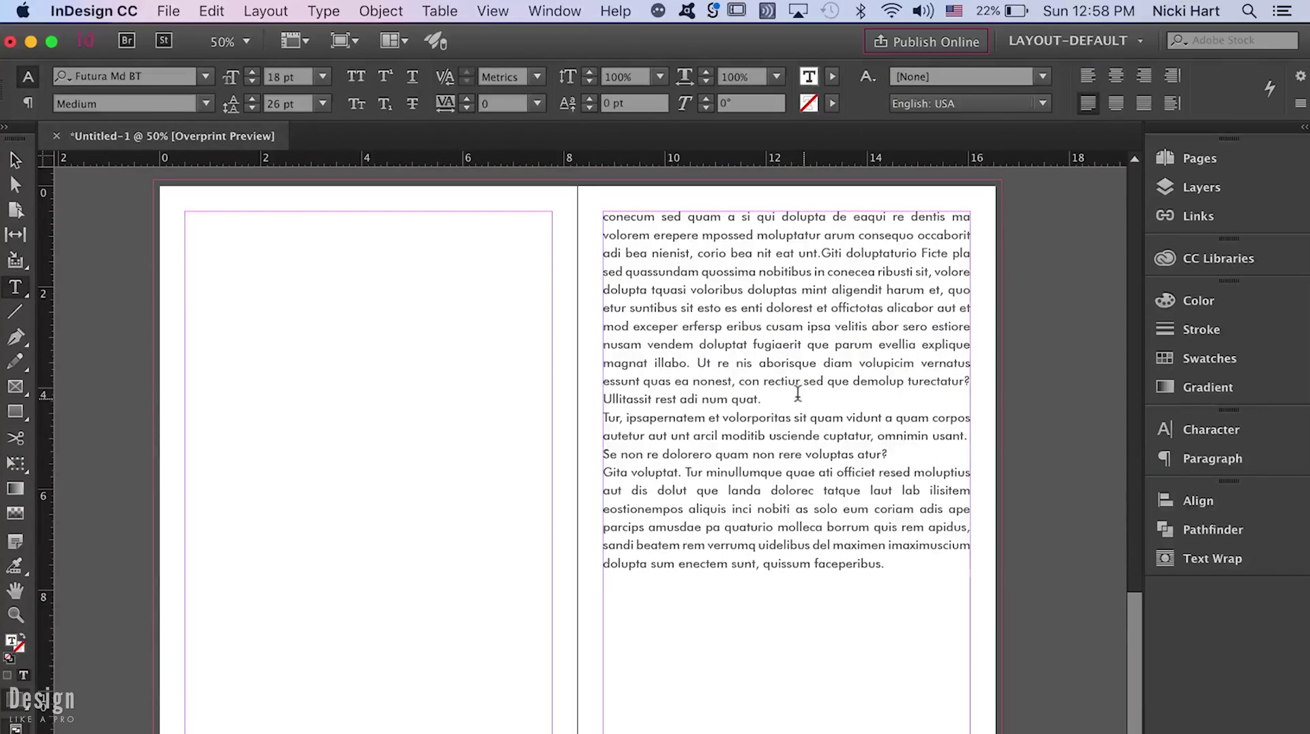
pyautogui.press('Return')
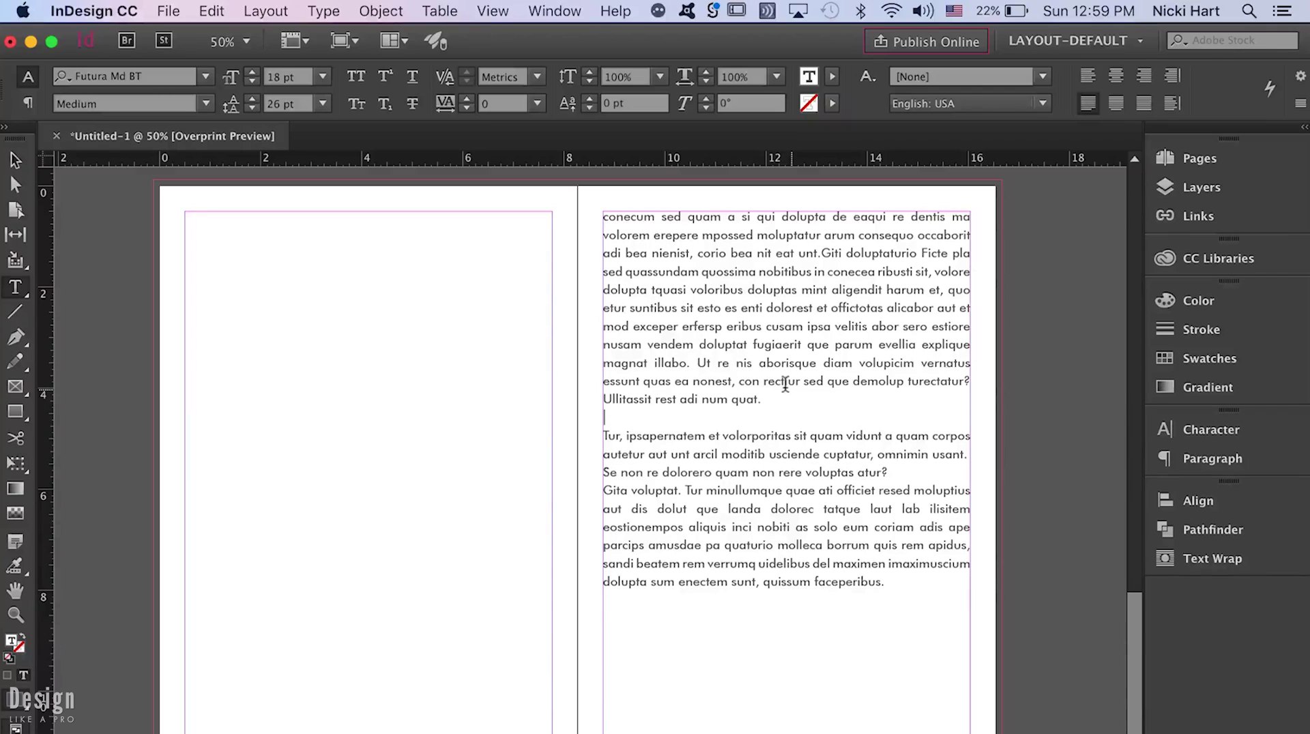
pyautogui.click(901, 467)
pyautogui.press('Return')
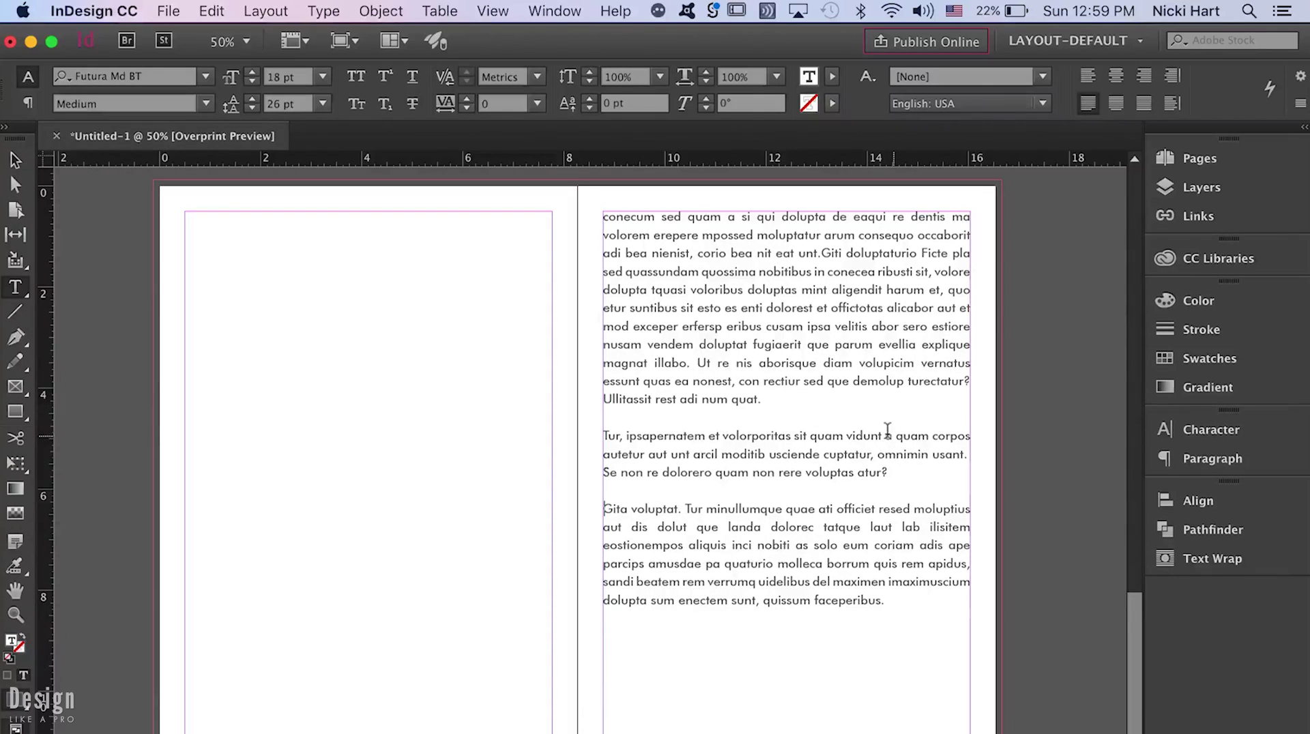
# - Divide the continued text frame into 2 columns in Text Frame Options with the preview turned on
pyautogui.click(15, 159)
pyautogui.rightClick(772, 308)
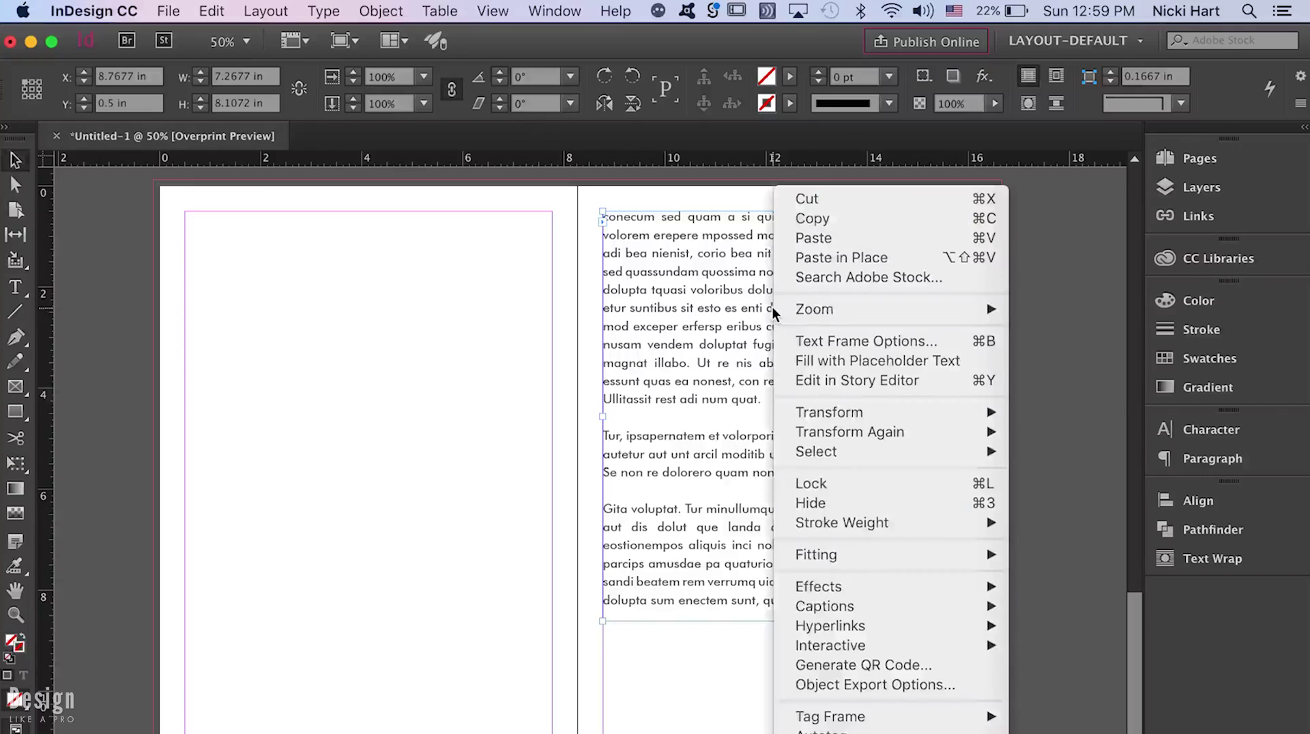
pyautogui.click(829, 342)
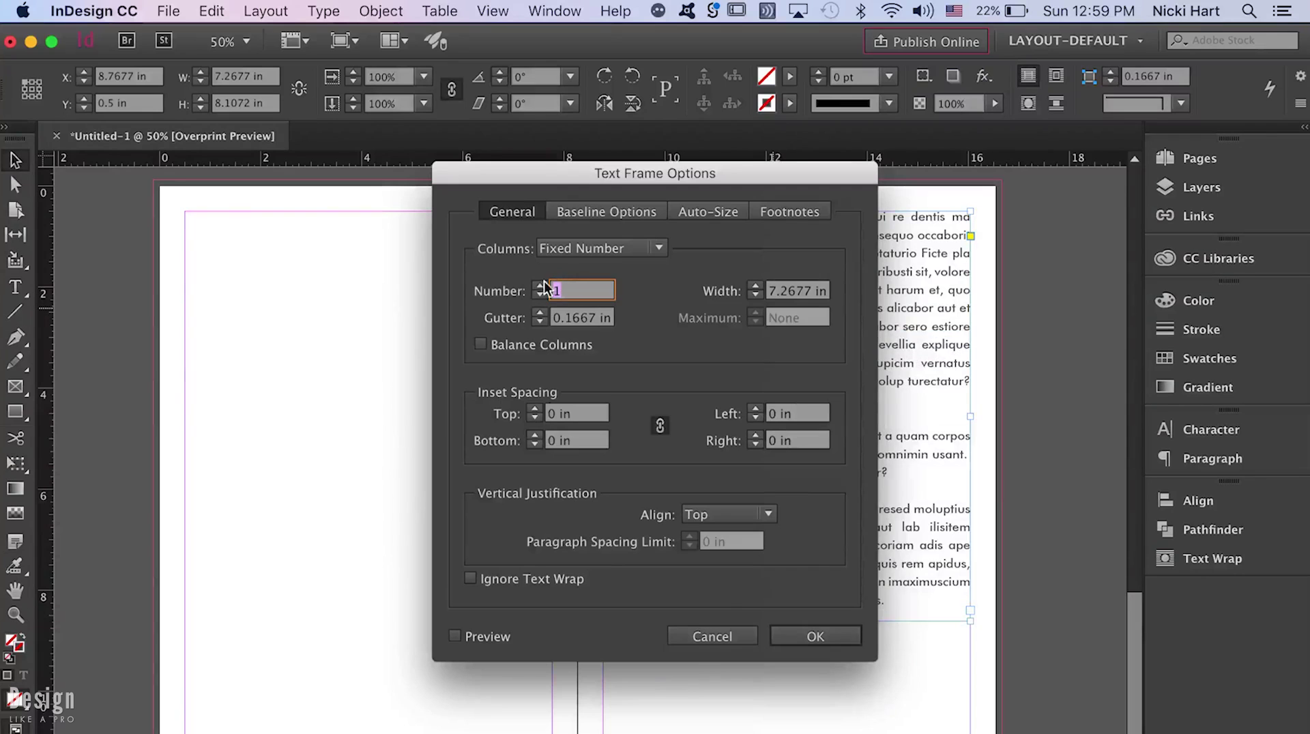
pyautogui.write('2')
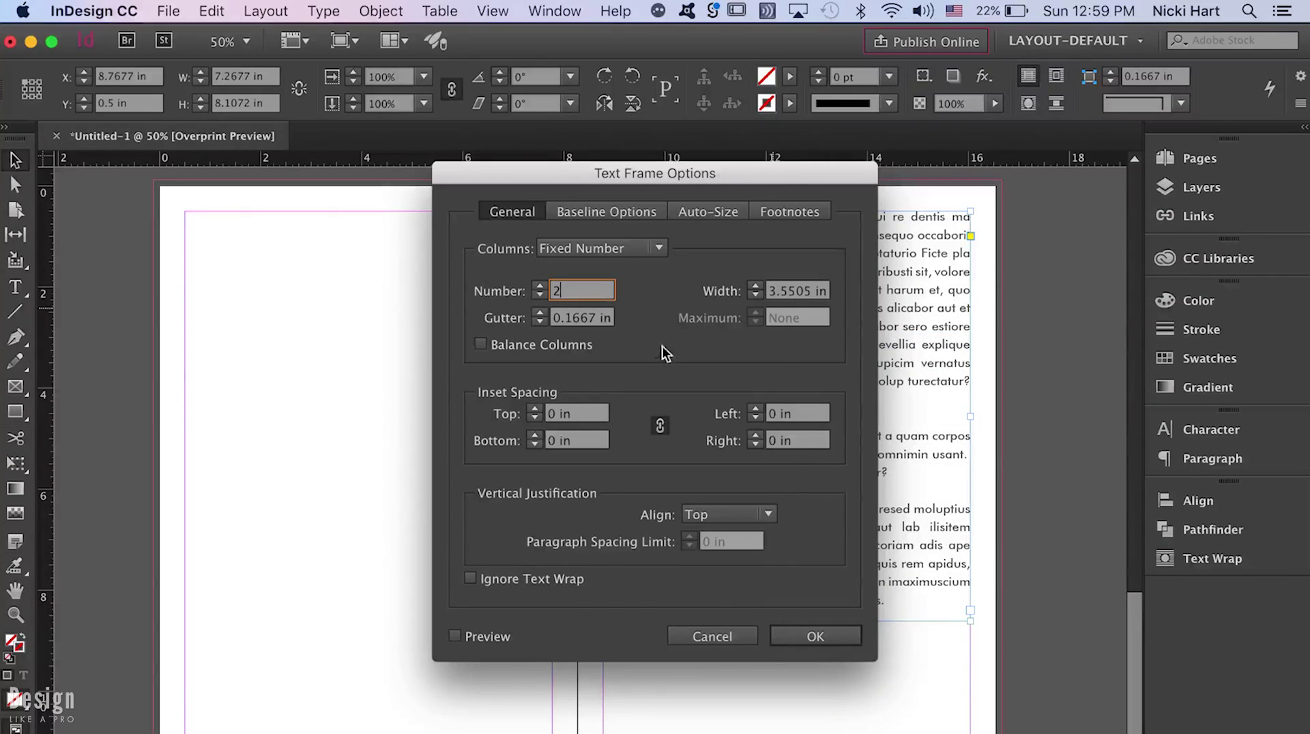
pyautogui.click(455, 636)
pyautogui.moveTo(750, 178); pyautogui.dragTo(430, 220)
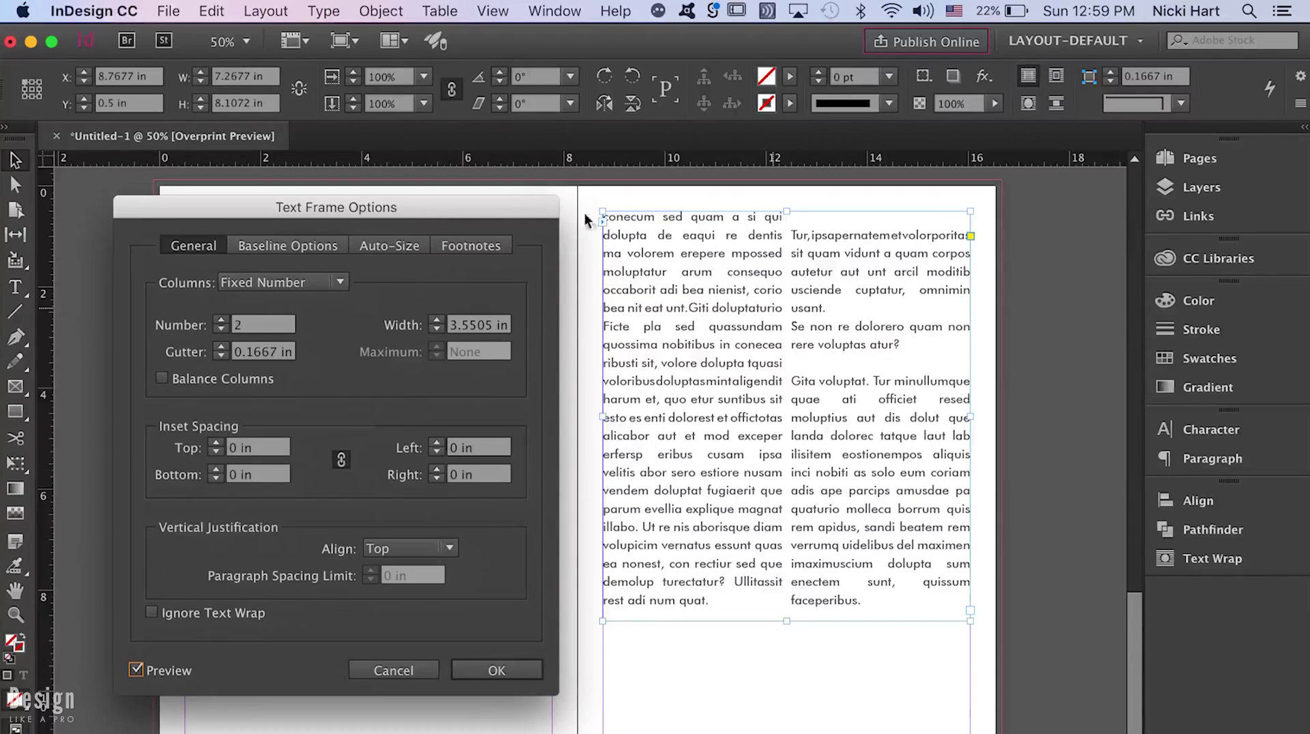
# - Set the text frame's column gutter to 0.1875 in and its column width to 3.5 in
pyautogui.click(220, 347)
pyautogui.click(220, 347)
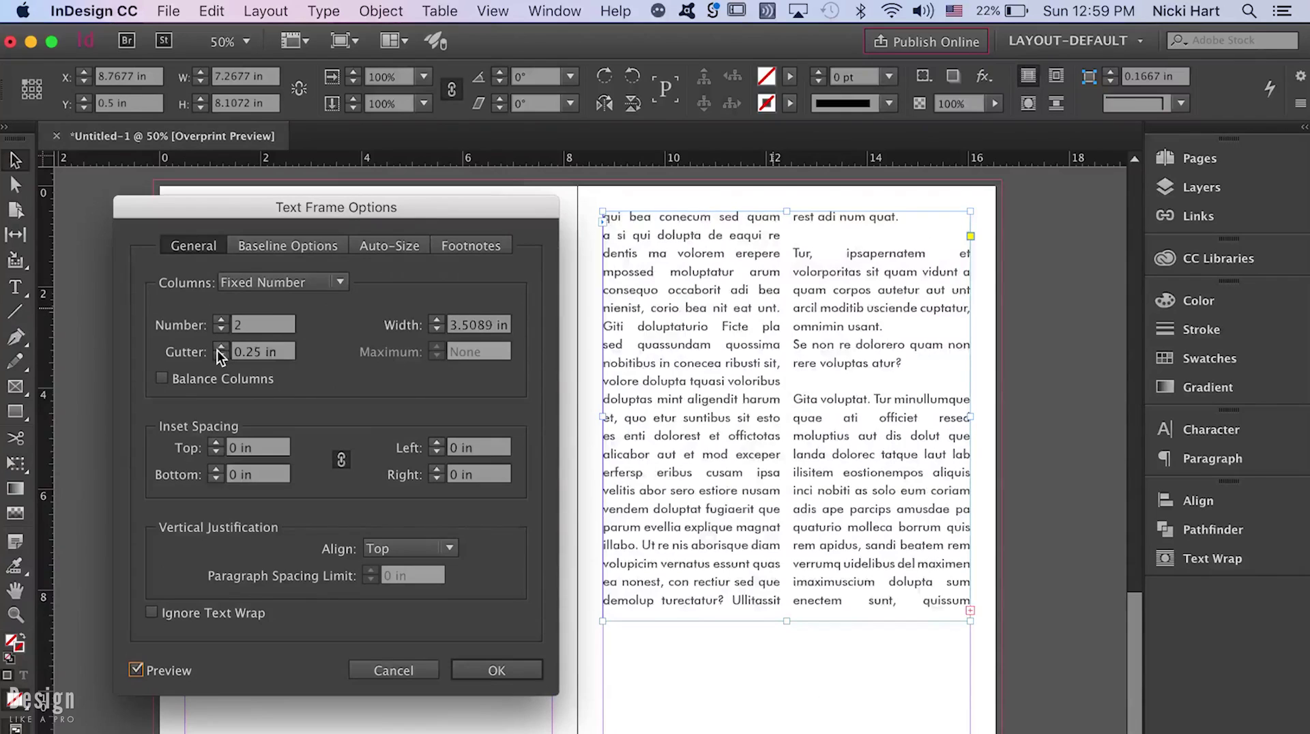
pyautogui.click(218, 353)
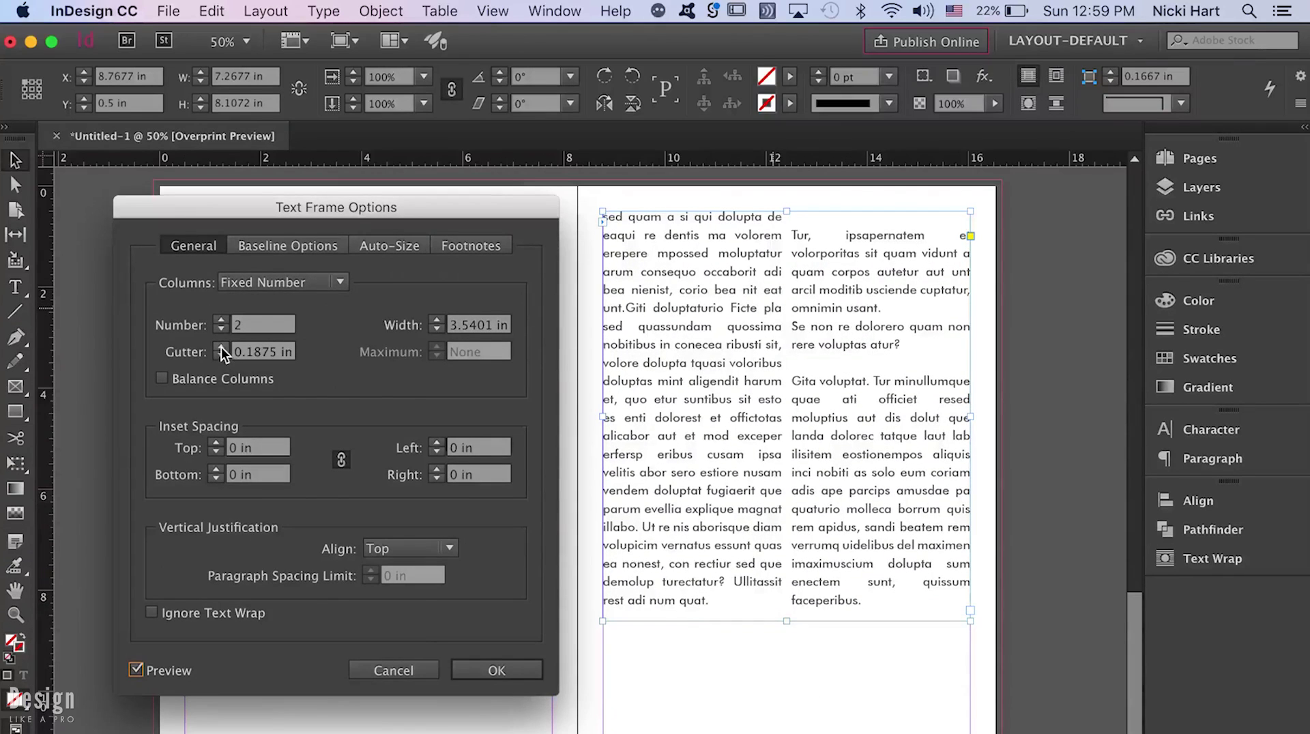
pyautogui.click(435, 323)
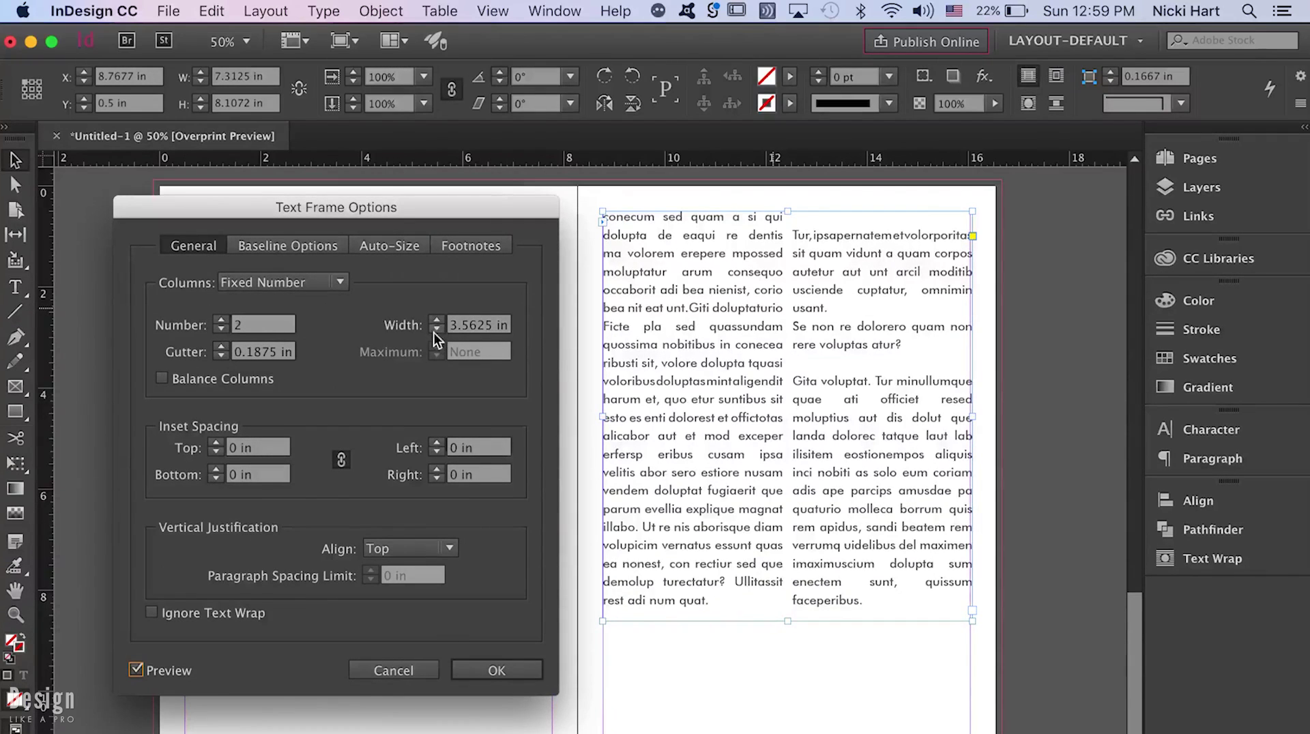
pyautogui.click(436, 332)
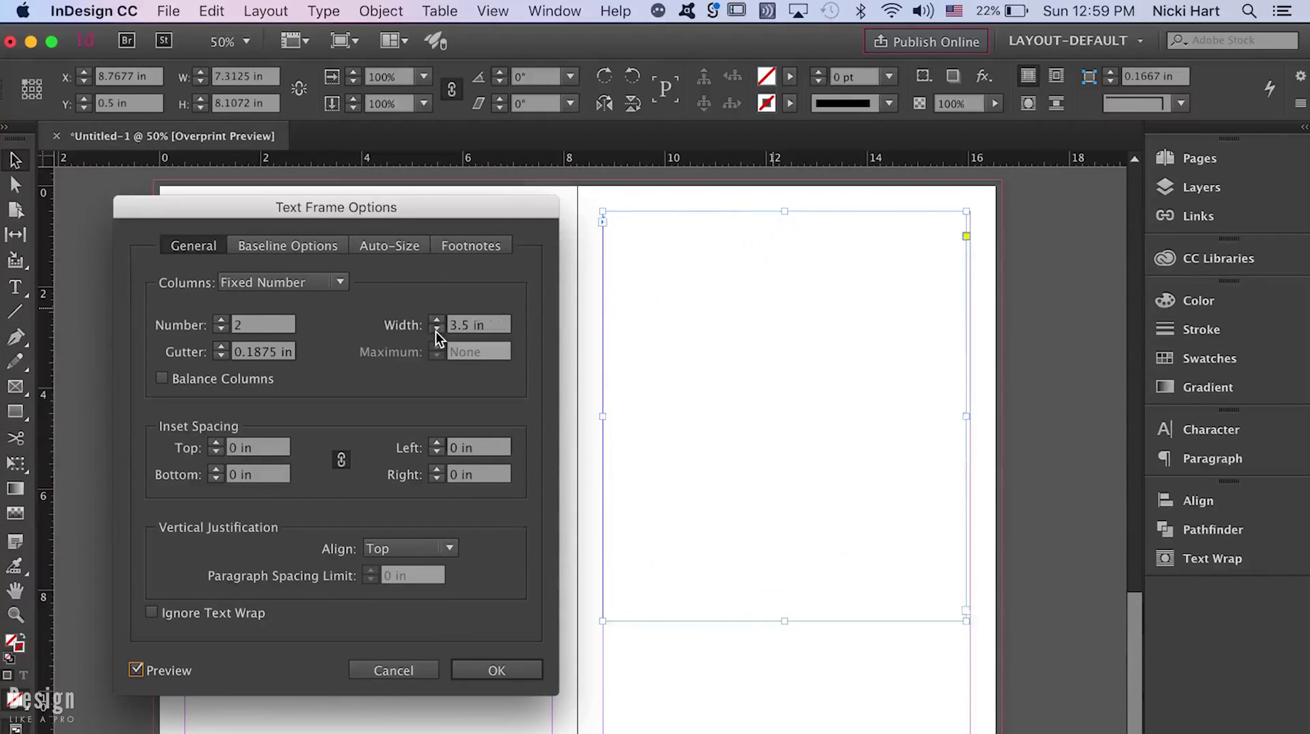
# - Widen the column gutter to 0.5625 in and apply the text frame options
pyautogui.click(223, 345)
pyautogui.click(223, 345)
pyautogui.click(223, 344)
pyautogui.click(223, 344)
pyautogui.click(224, 345)
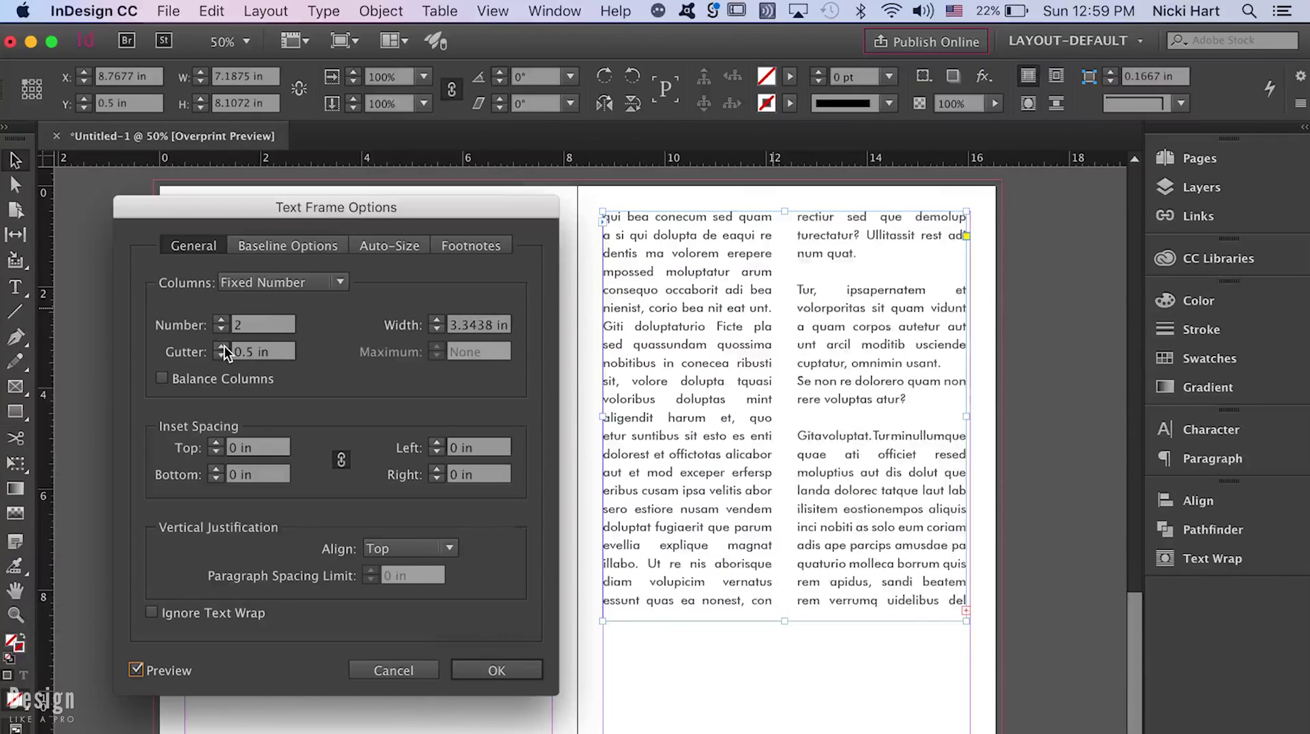
pyautogui.click(223, 345)
pyautogui.click(225, 347)
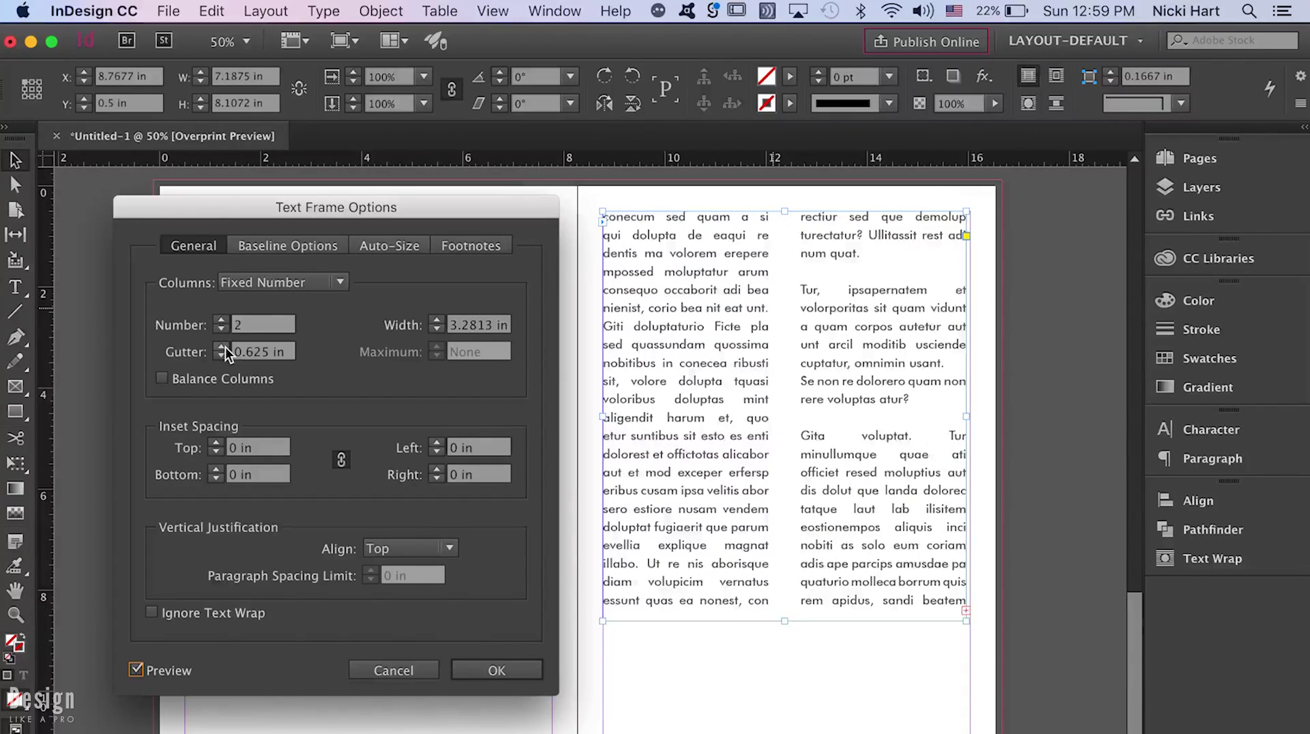
pyautogui.click(221, 355)
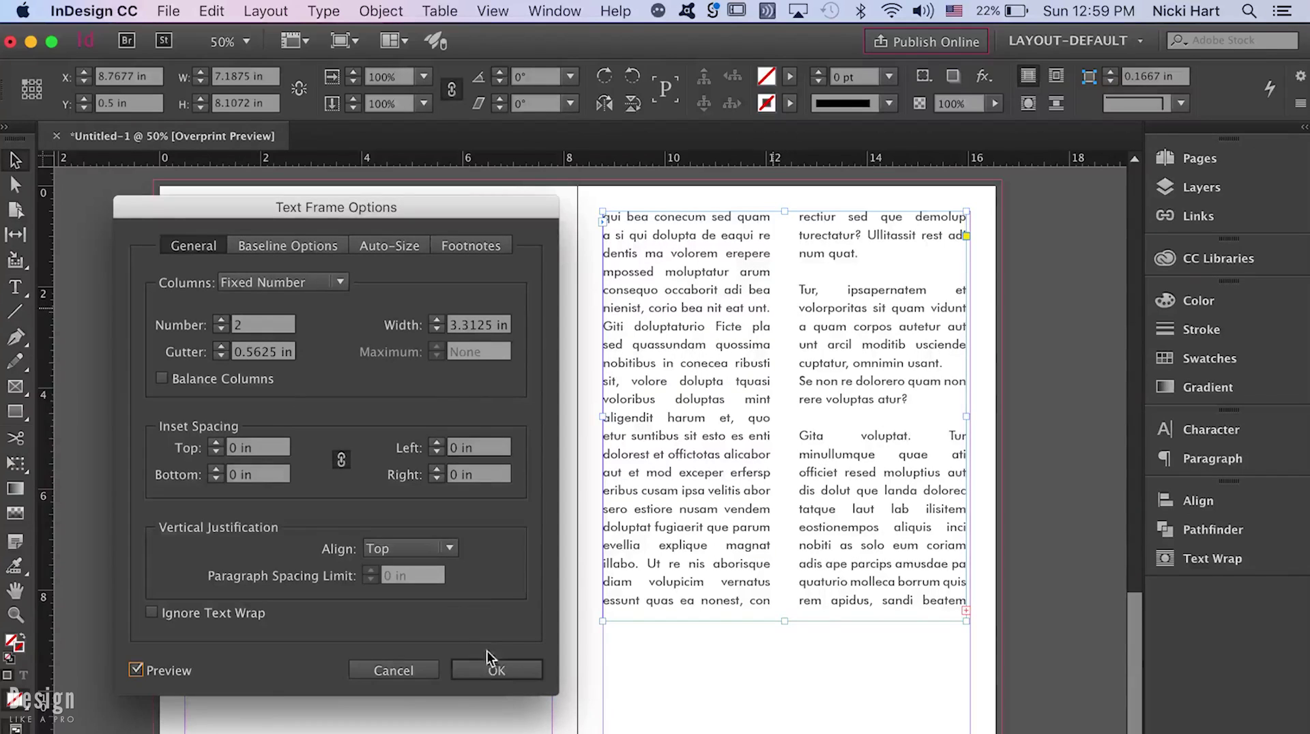
pyautogui.click(493, 670)
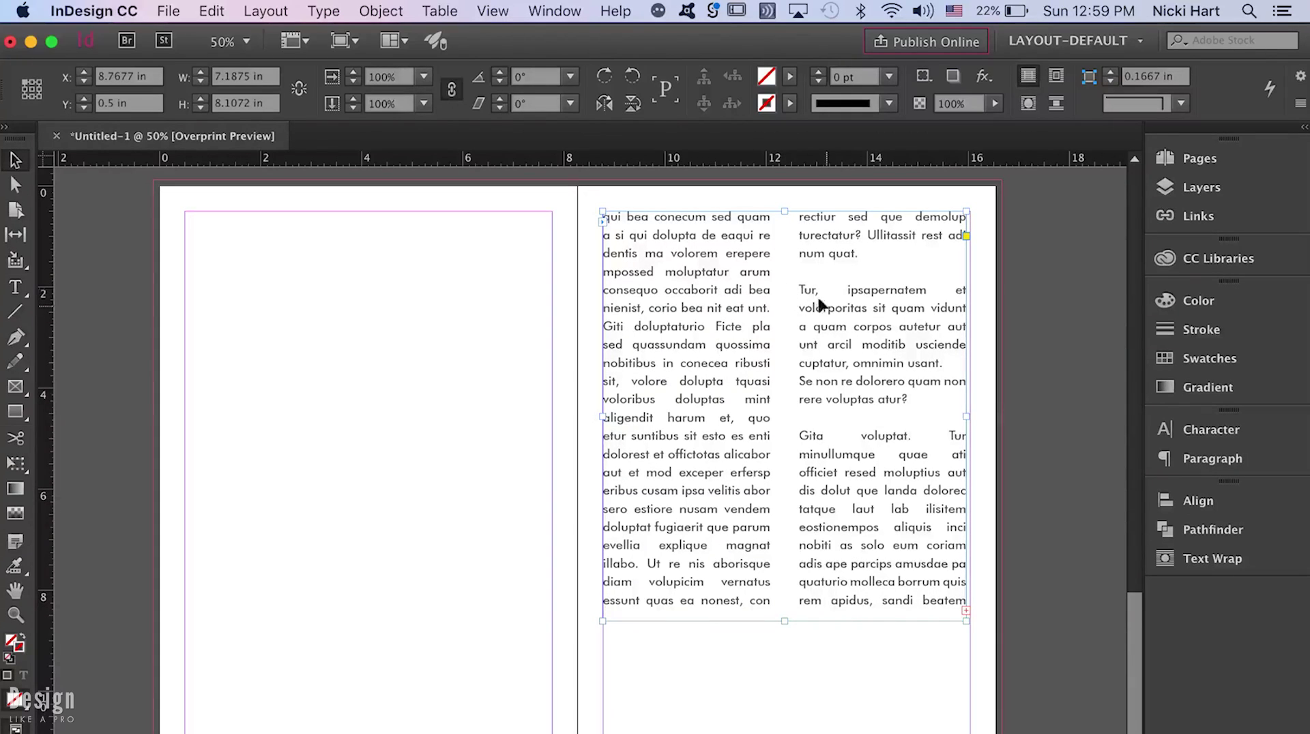
# - Delete the paragraph from "Tur, ipsapernatem" to "voluptas atur?" along with its extra blank line
pyautogui.doubleClick(857, 316)
pyautogui.moveTo(907, 398); pyautogui.dragTo(793, 285)
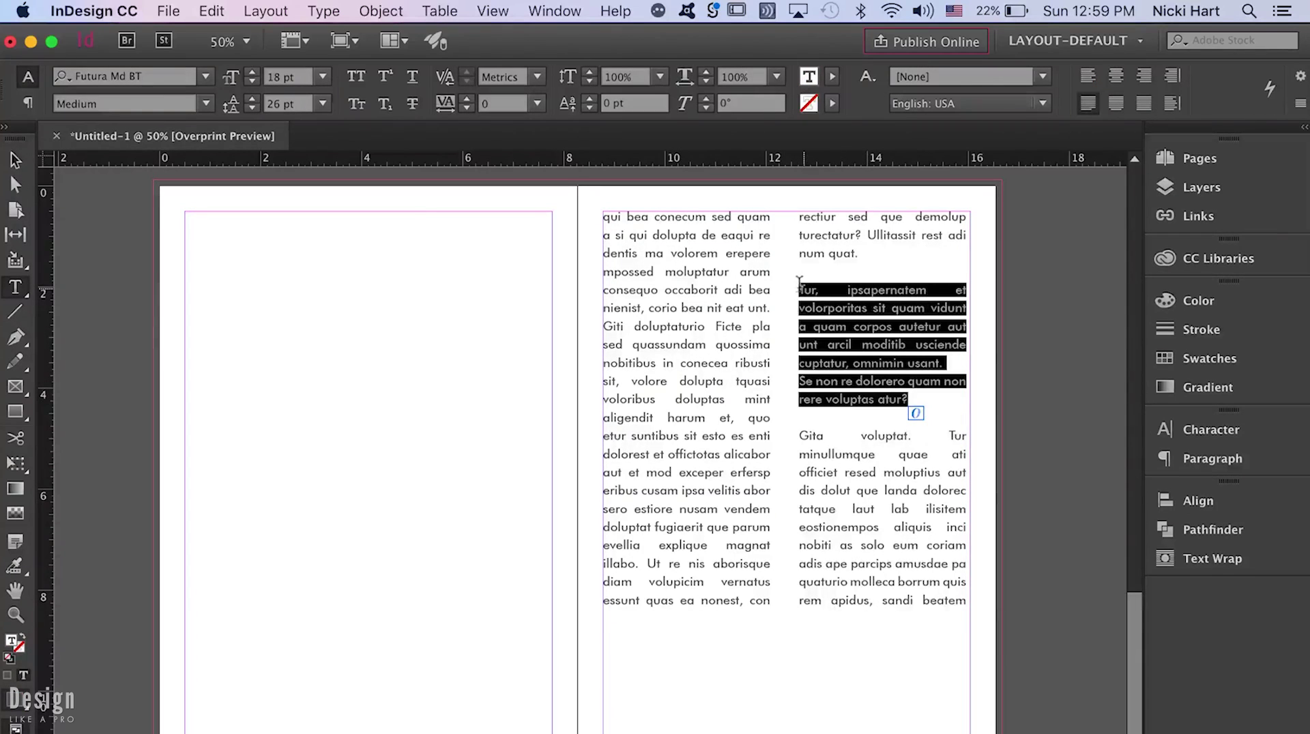
pyautogui.press('BackSpace')
pyautogui.press('BackSpace')
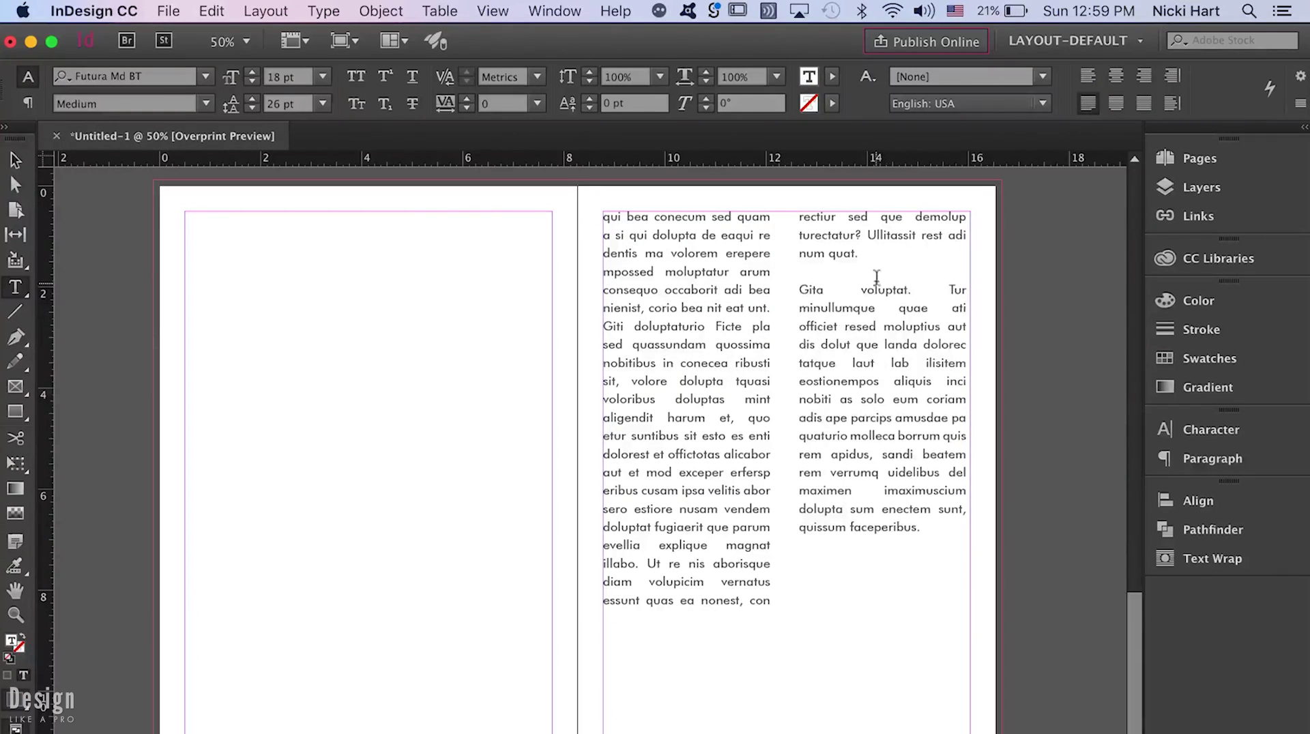
# - Trim the last paragraph by deleting its opening "Gita voluptat." and its ending from "rem apidus", so it closes with "quis."
pyautogui.doubleClick(957, 291)
pyautogui.moveTo(797, 290); pyautogui.dragTo(948, 290)
pyautogui.press('BackSpace')
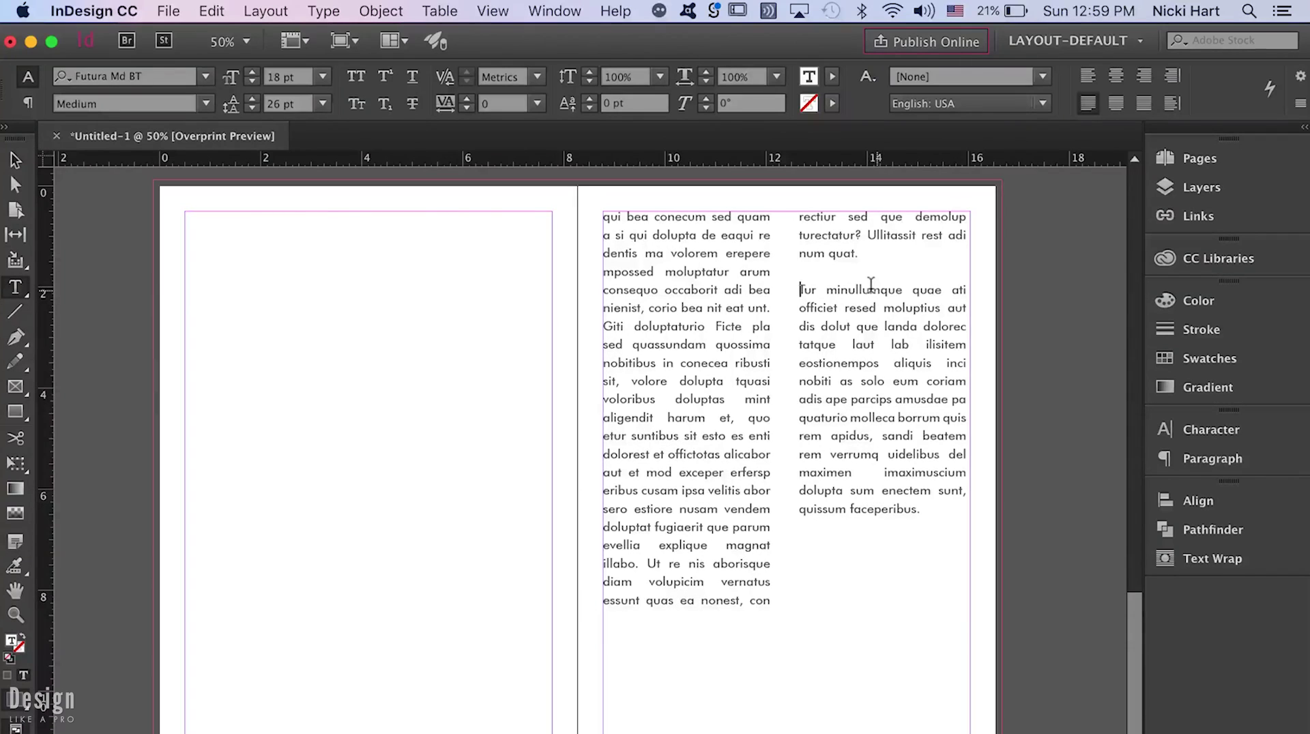
pyautogui.click(923, 509)
pyautogui.moveTo(905, 503); pyautogui.dragTo(808, 448)
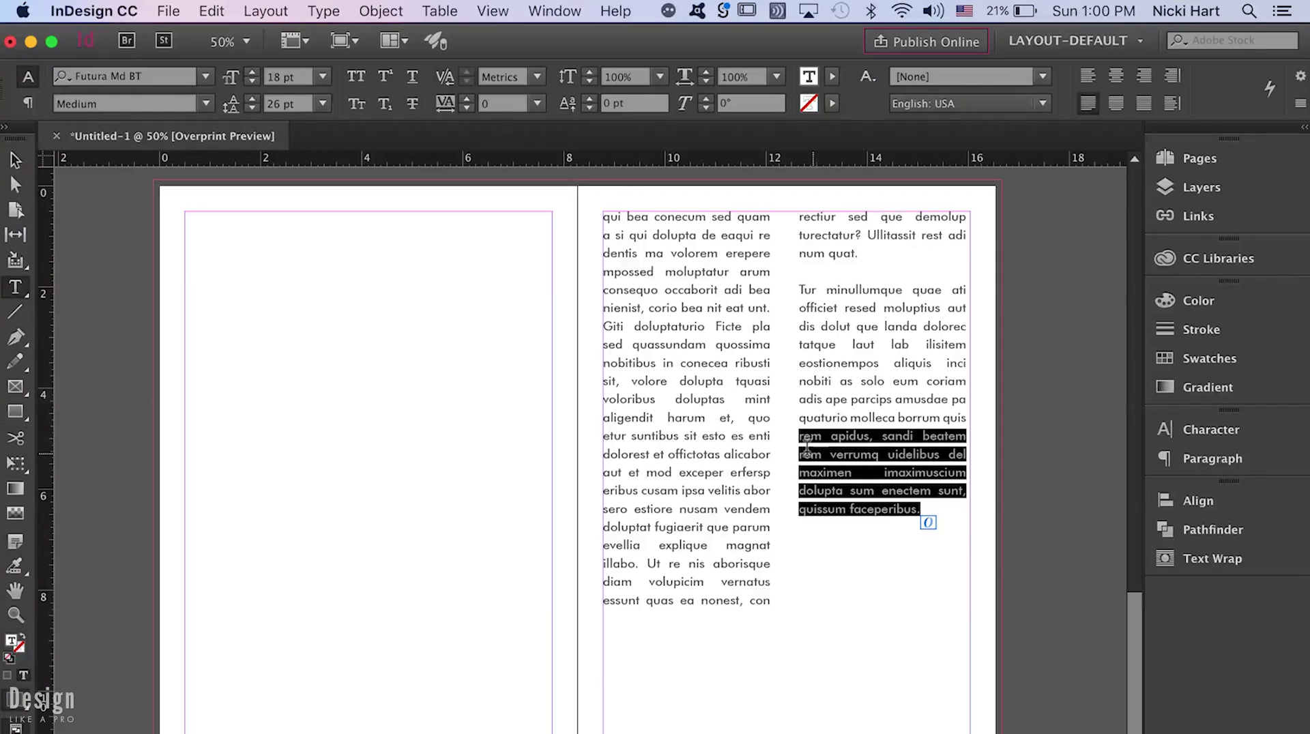
pyautogui.press('BackSpace')
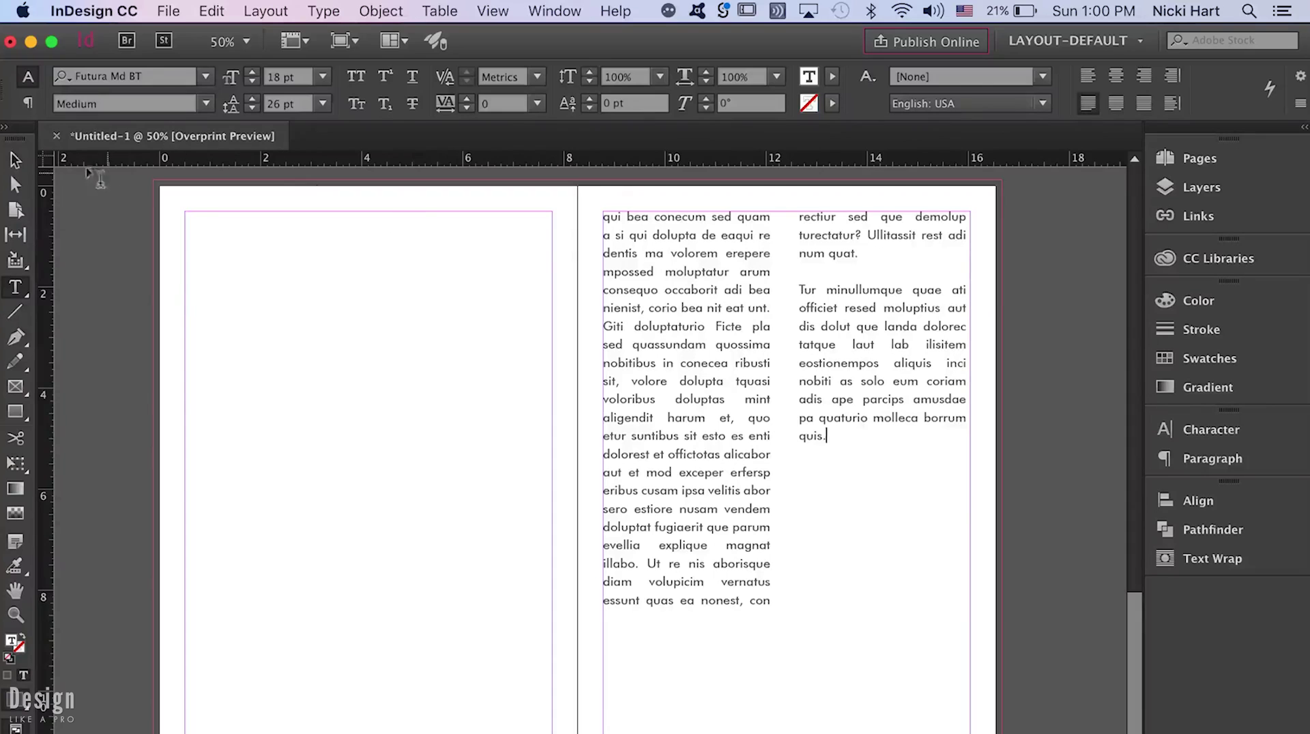
# - Shorten the two-column text frame so its first column ends at the "evellia explique magnat" line, then deselect it
pyautogui.click(15, 163)
pyautogui.moveTo(783, 618); pyautogui.dragTo(785, 551)
pyautogui.click(890, 604)
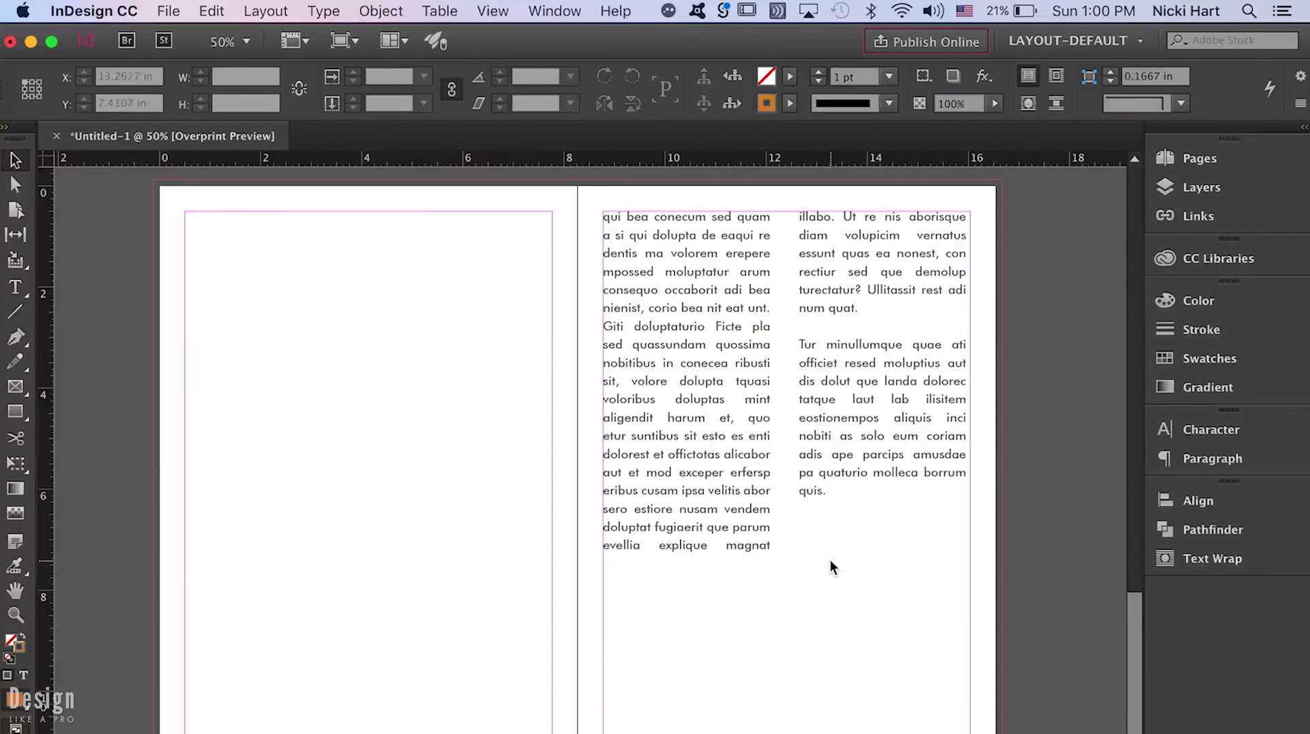
# - Delete the passages "dolorest et offictotas" through "estiore nusam" and "Ut re nis aborisque diam volupicim" from the first column
pyautogui.doubleClick(649, 440)
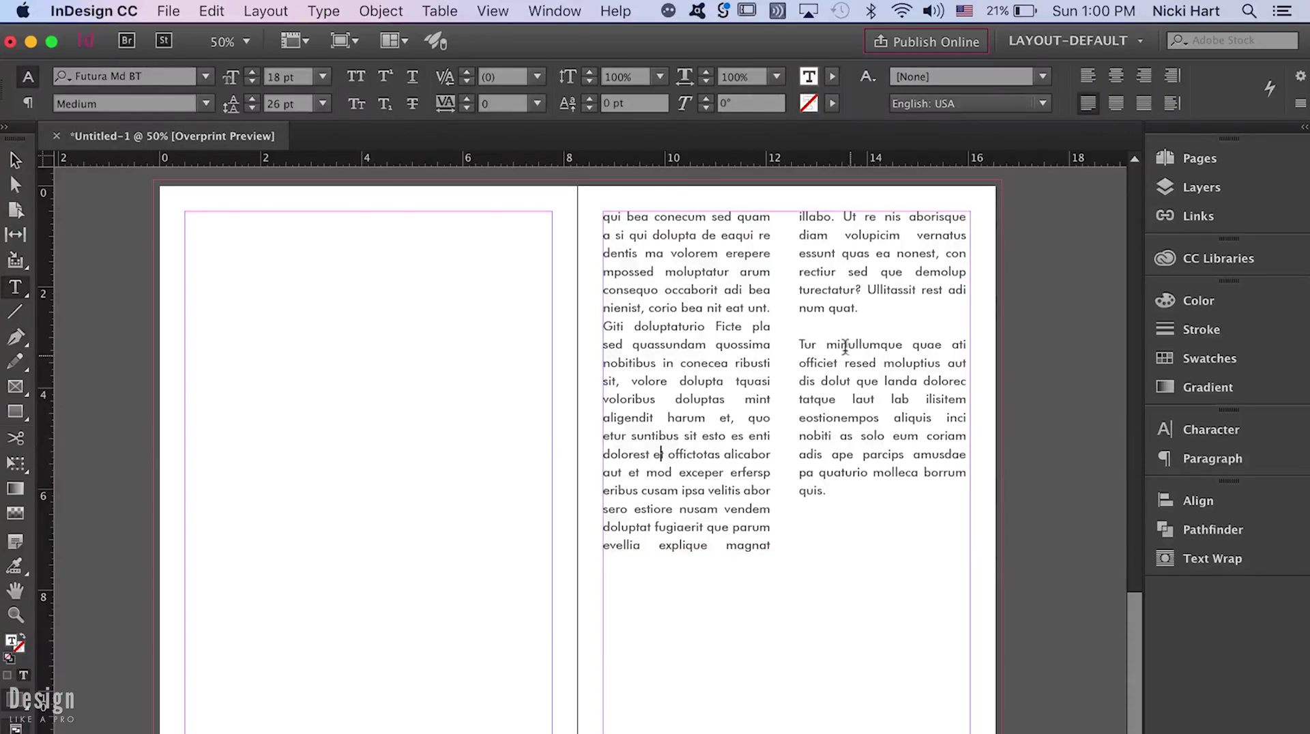
pyautogui.moveTo(827, 490); pyautogui.dragTo(722, 505)
pyautogui.click(616, 459)
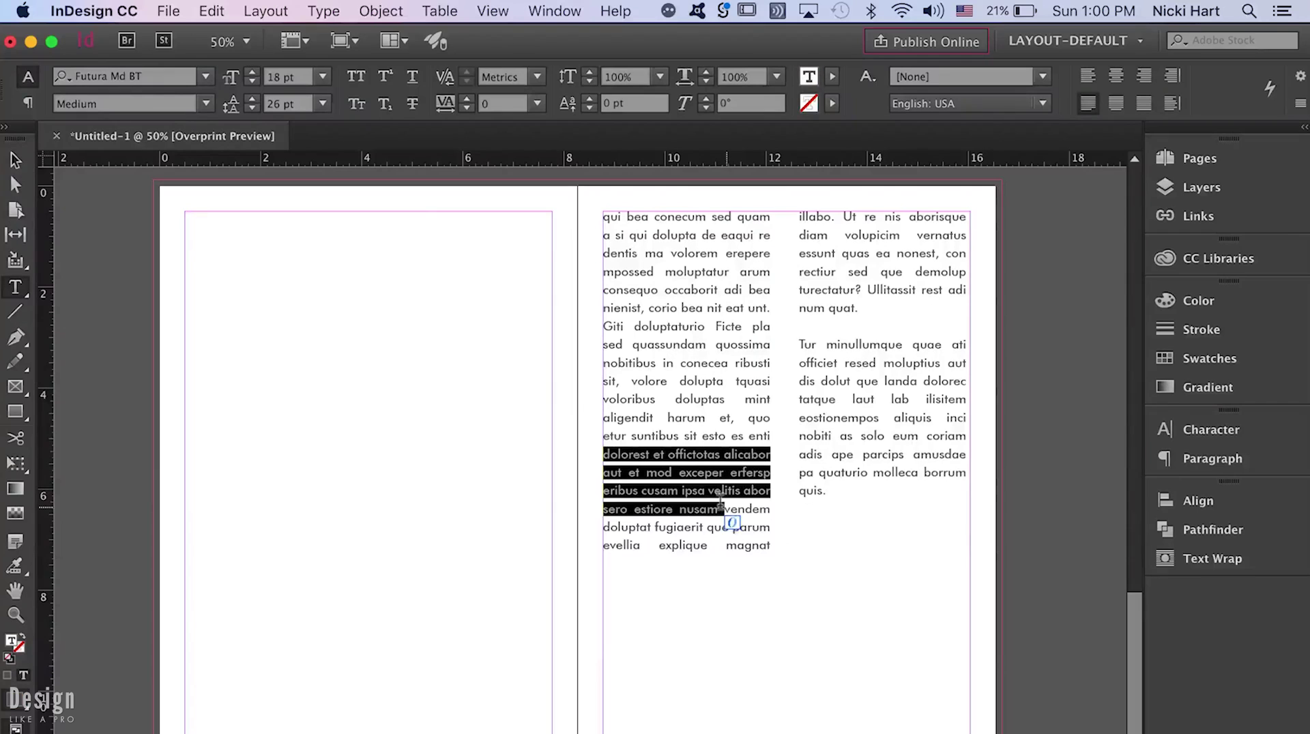
pyautogui.press('BackSpace')
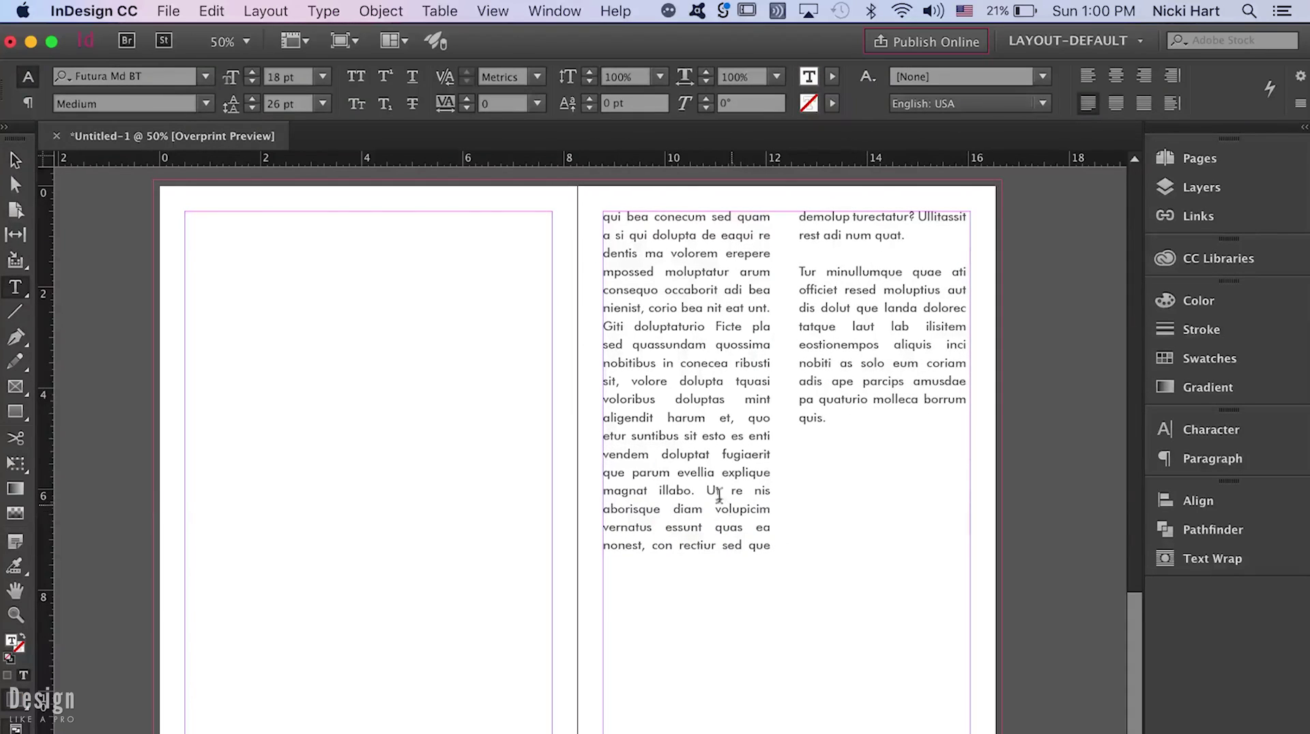
pyautogui.moveTo(707, 491); pyautogui.dragTo(767, 511)
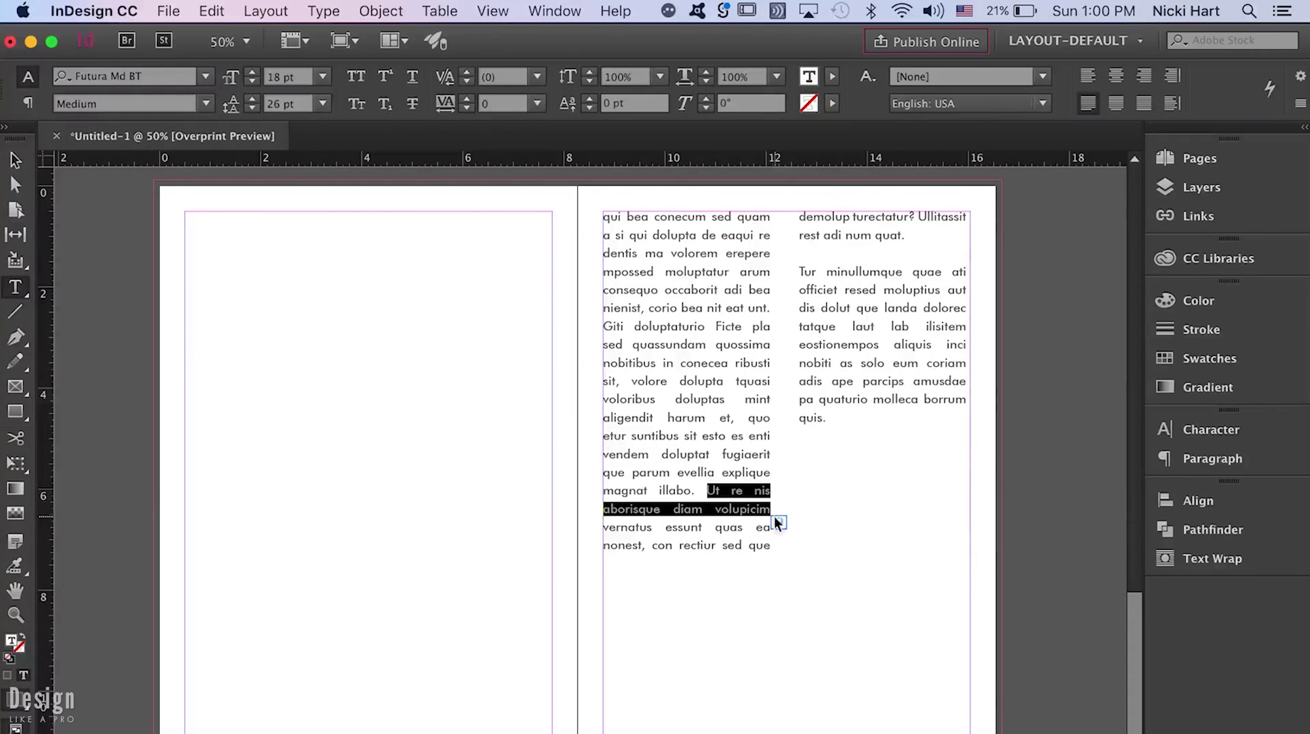
pyautogui.press('BackSpace')
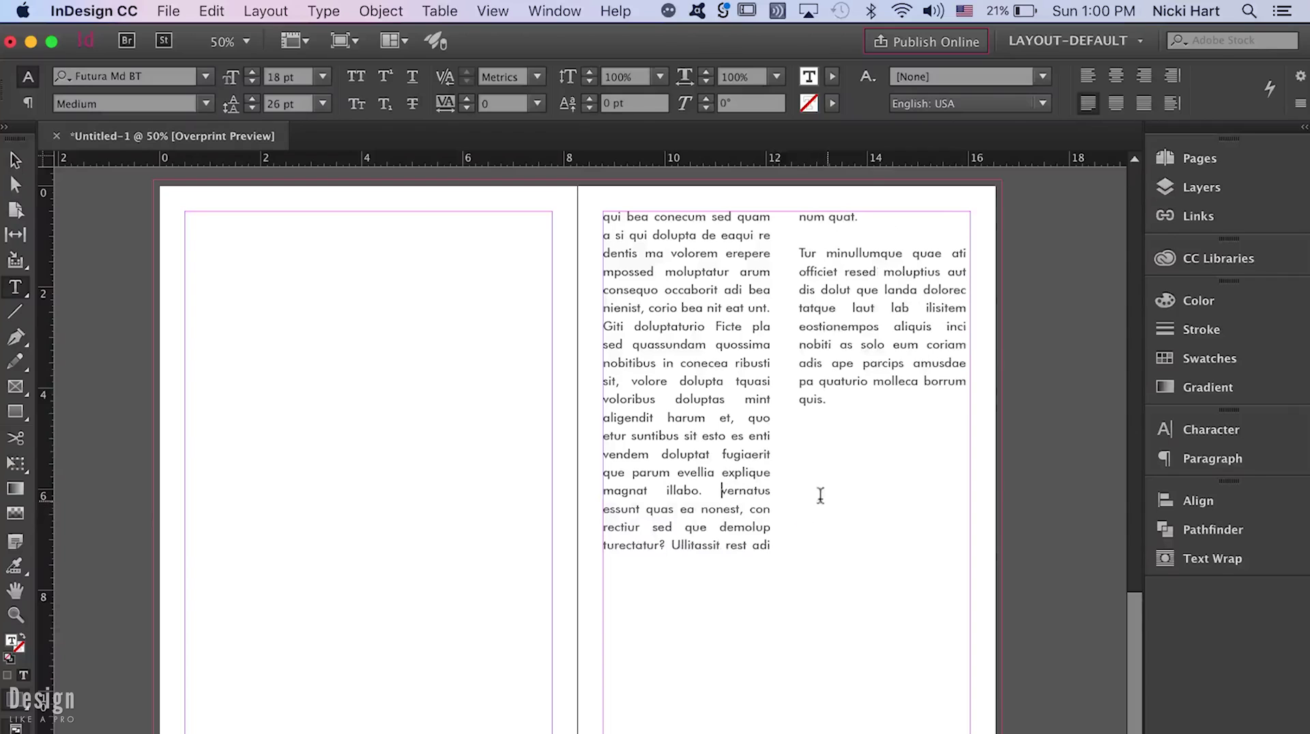
# - Raise the text frame's lower edge so the first column ends at the "magnat illabo. vernatus" line, and deselect the frame
pyautogui.click(26, 164)
pyautogui.moveTo(778, 544); pyautogui.dragTo(799, 509)
pyautogui.click(866, 546)
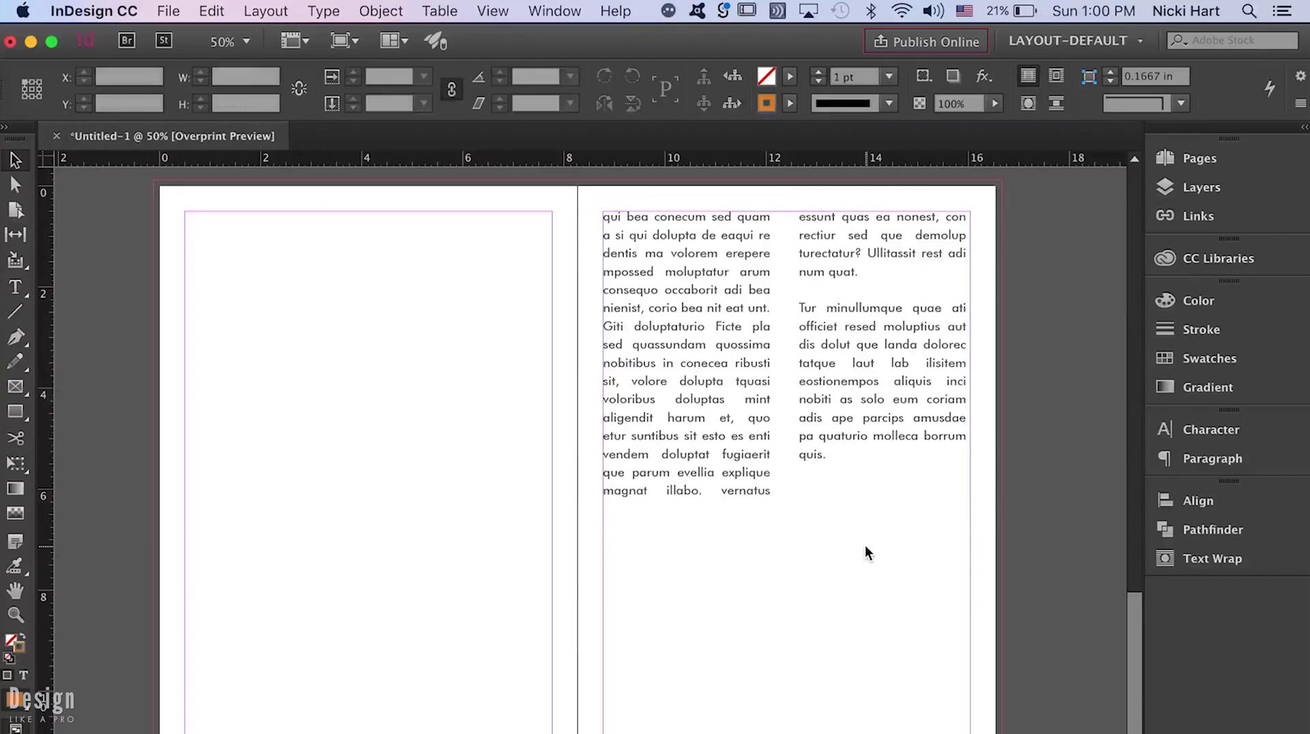
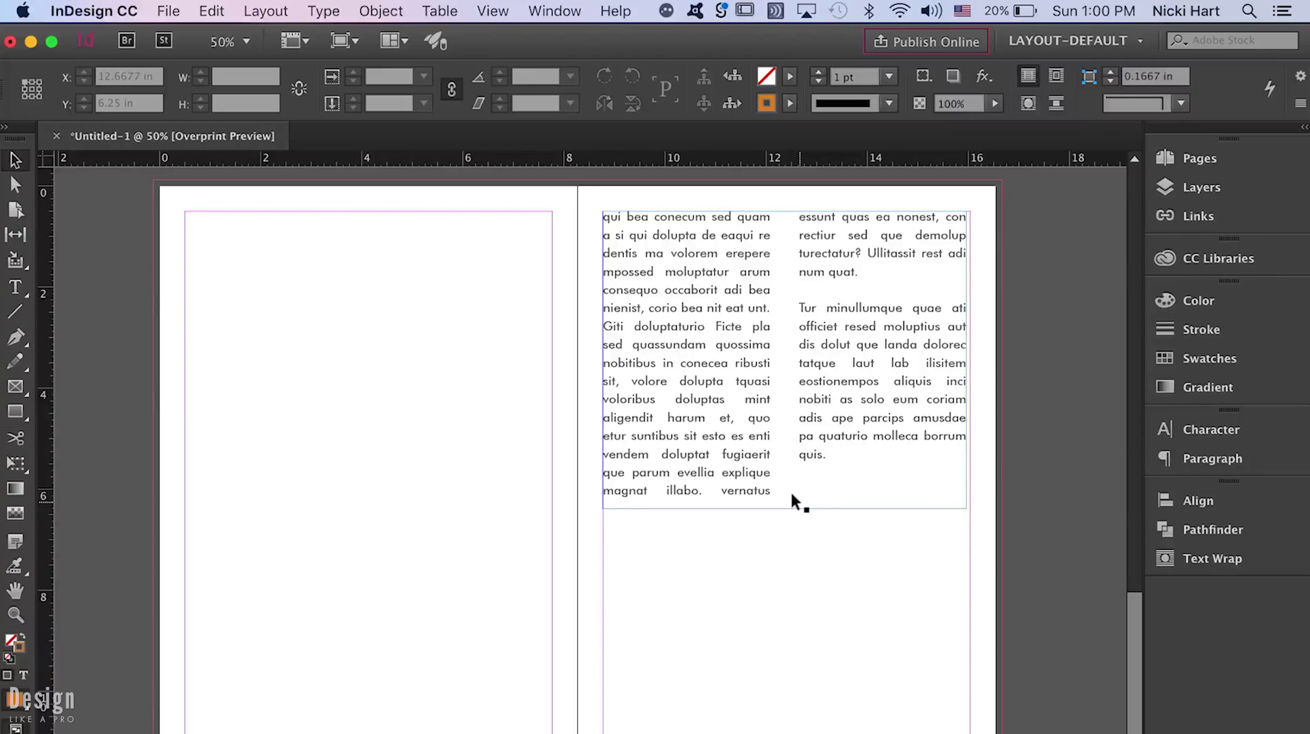
# - Bring the photo of the woman in the hat from Finder onto the right page, aligned to its left margin below the text
pyautogui.click(885, 593)
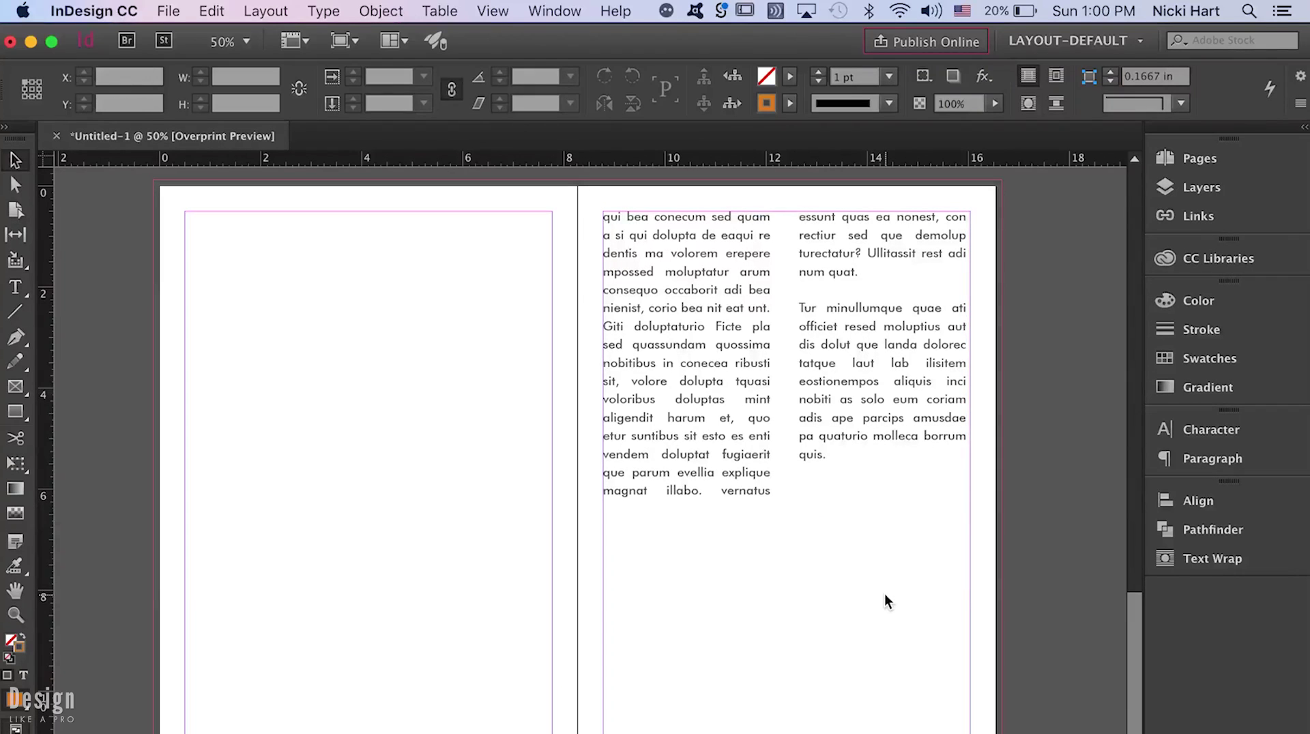
pyautogui.press('super+Tab')
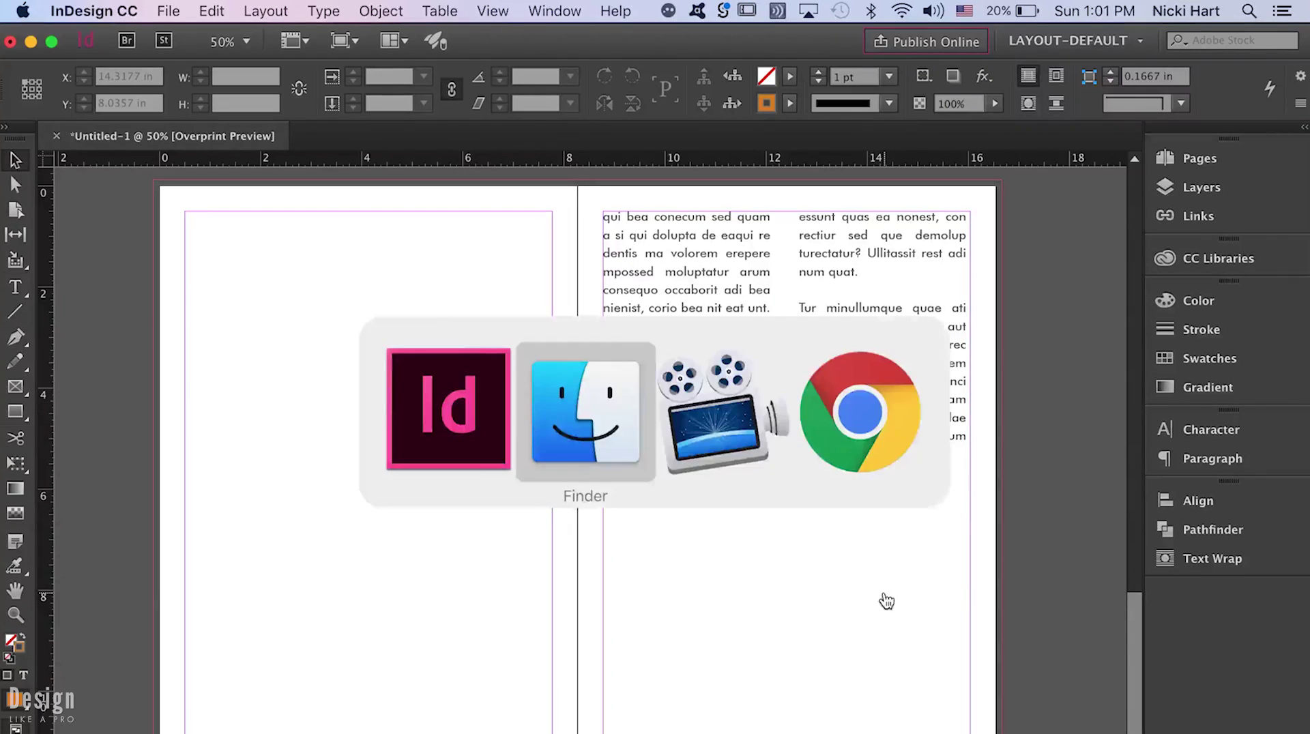
pyautogui.moveTo(919, 466); pyautogui.dragTo(935, 693)
pyautogui.moveTo(707, 529); pyautogui.dragTo(604, 497)
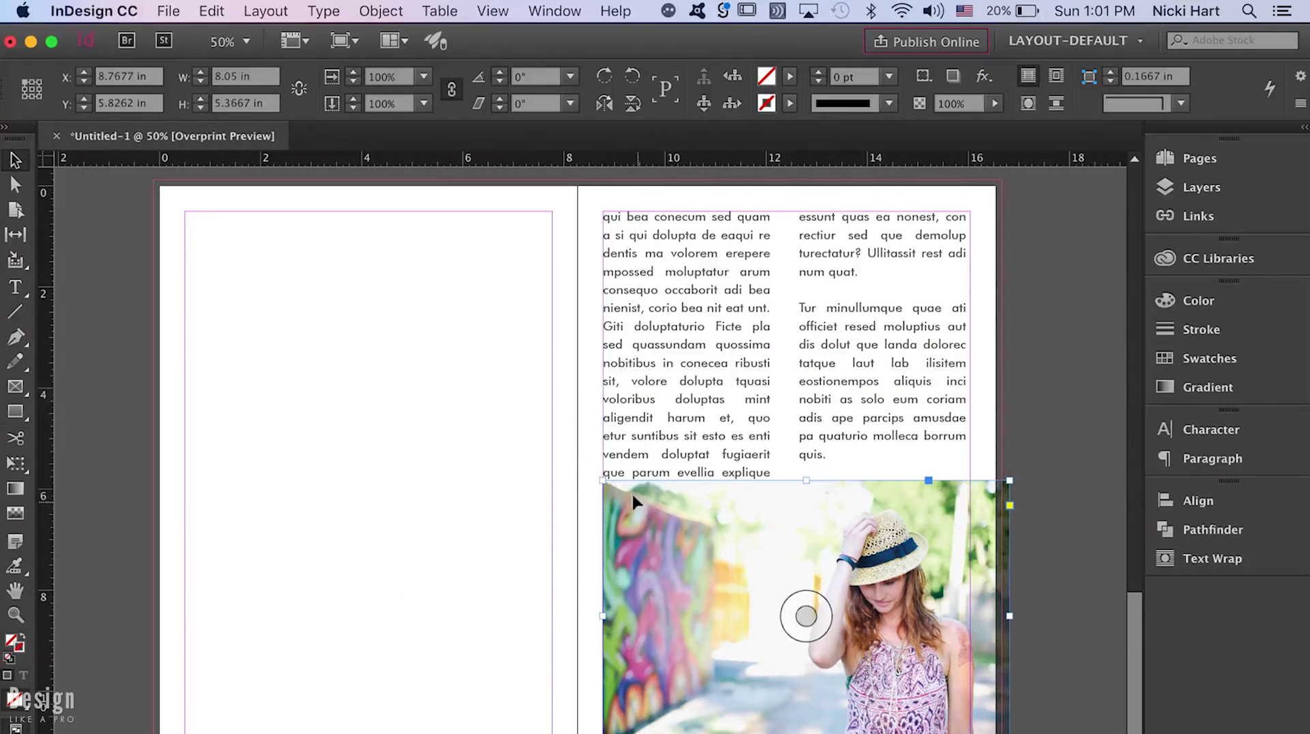
# - Fit the photo below the text within the page margins at about 7.27 in wide by 4.56 in high, and preview the spread
pyautogui.moveTo(635, 500); pyautogui.dragTo(635, 530)
pyautogui.moveTo(1009, 511); pyautogui.dragTo(944, 567)
pyautogui.moveTo(787, 733); pyautogui.dragTo(787, 719)
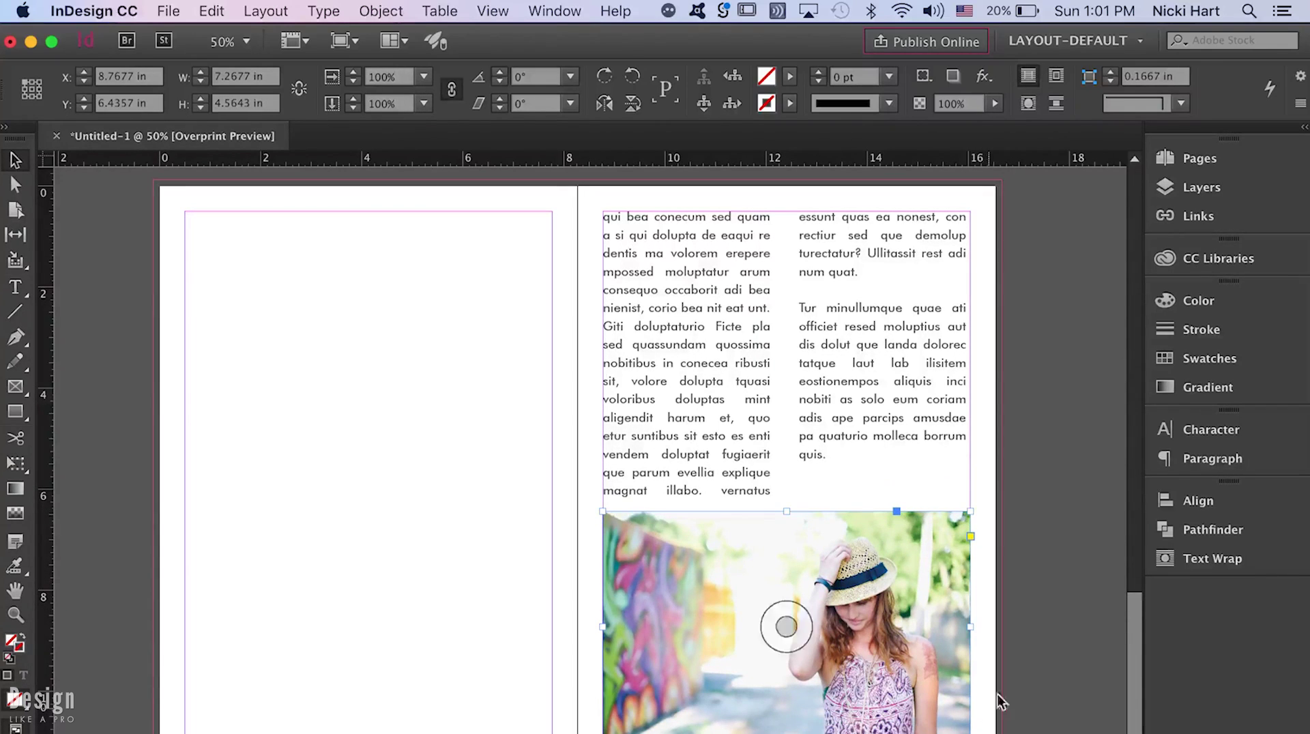
pyautogui.click(1069, 678)
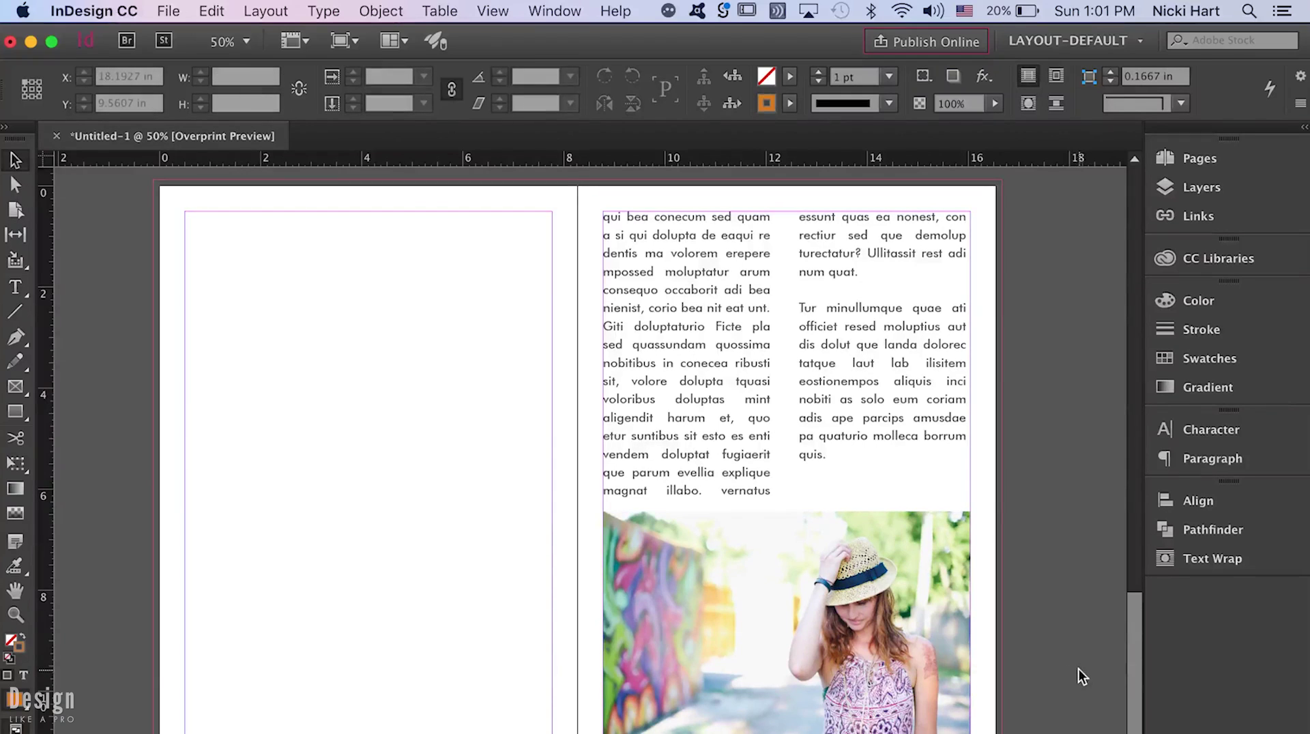
pyautogui.press('w')
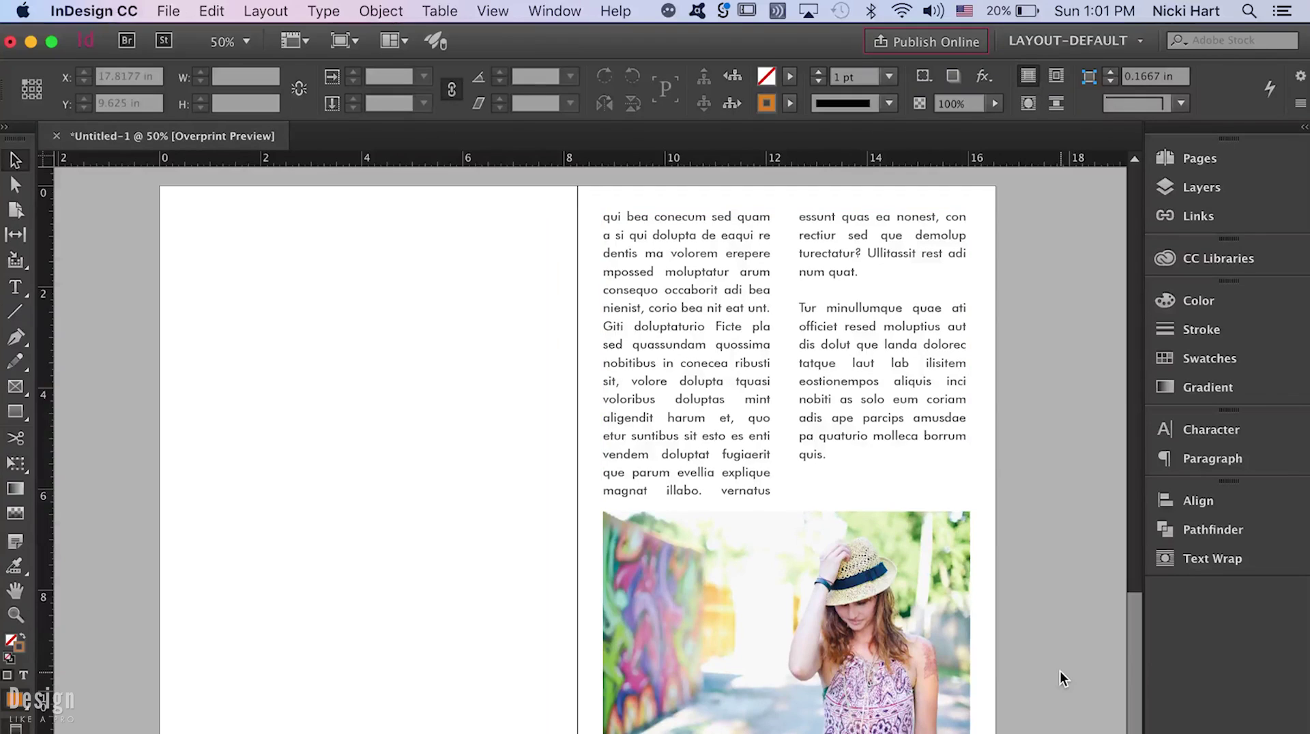
pyautogui.press('w')
# - Delete "eostionempos aliquis" through "quis." from the second column so the paragraph closes with "ilisitem.", and deselect the text frame
pyautogui.doubleClick(829, 455)
pyautogui.moveTo(829, 455); pyautogui.dragTo(793, 379)
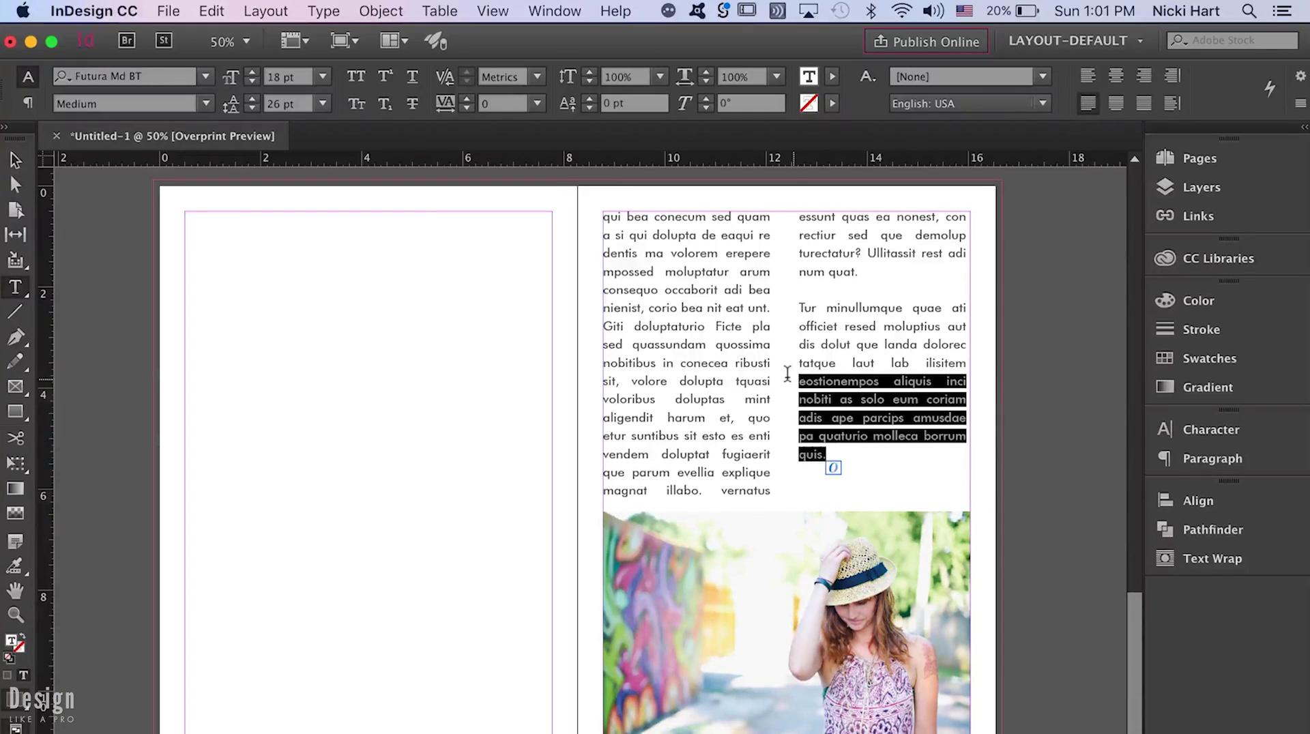
pyautogui.press('BackSpace')
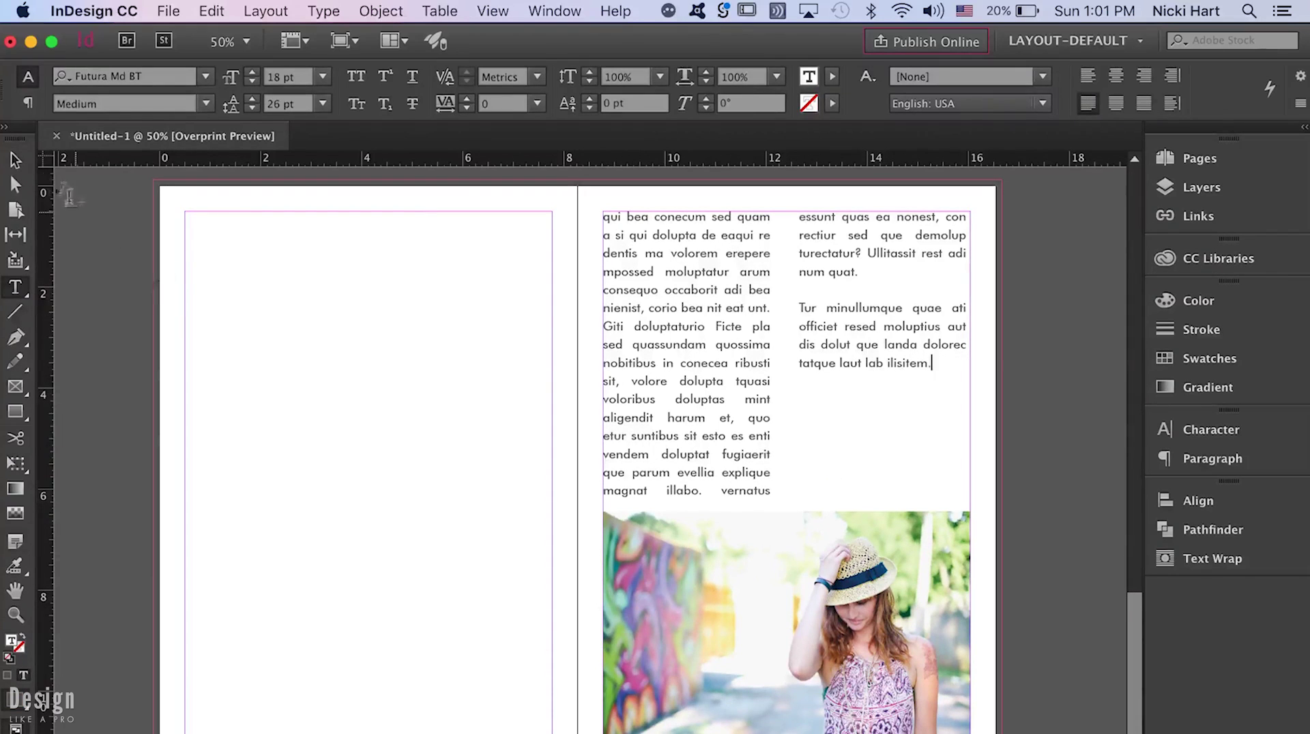
pyautogui.click(25, 160)
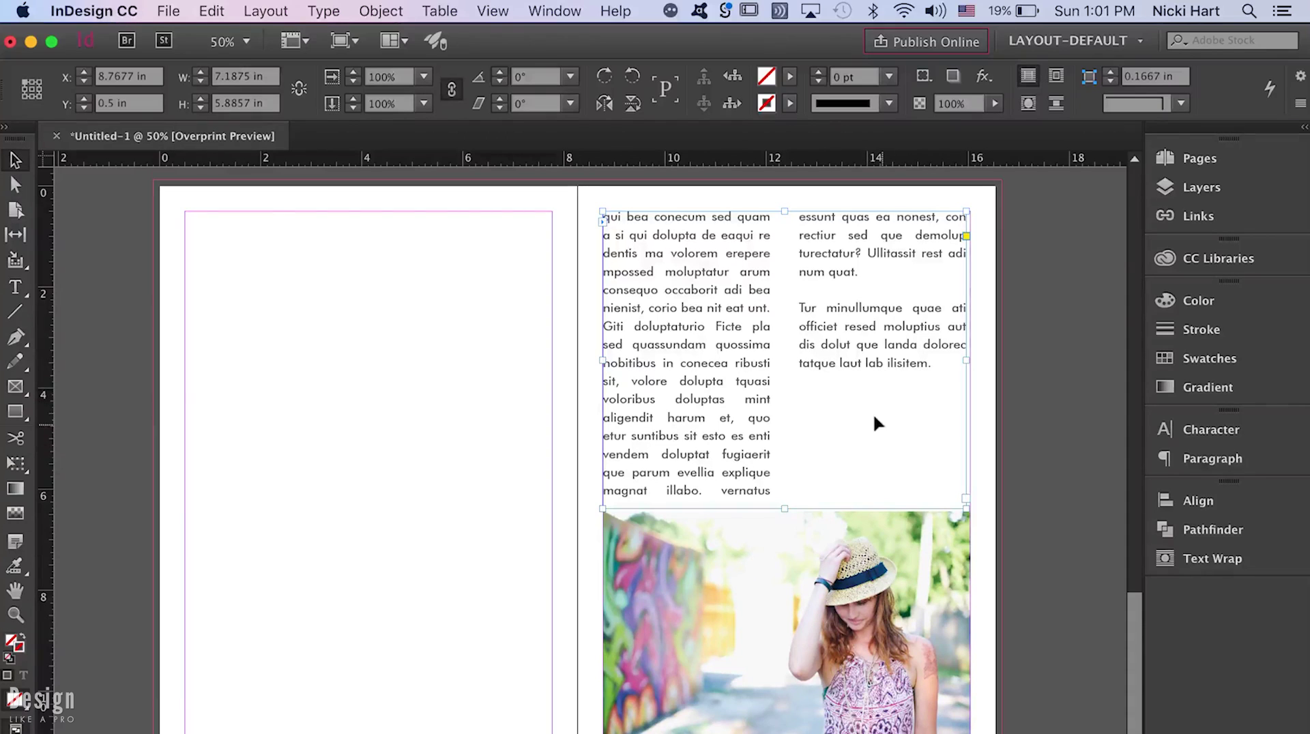
pyautogui.click(1013, 441)
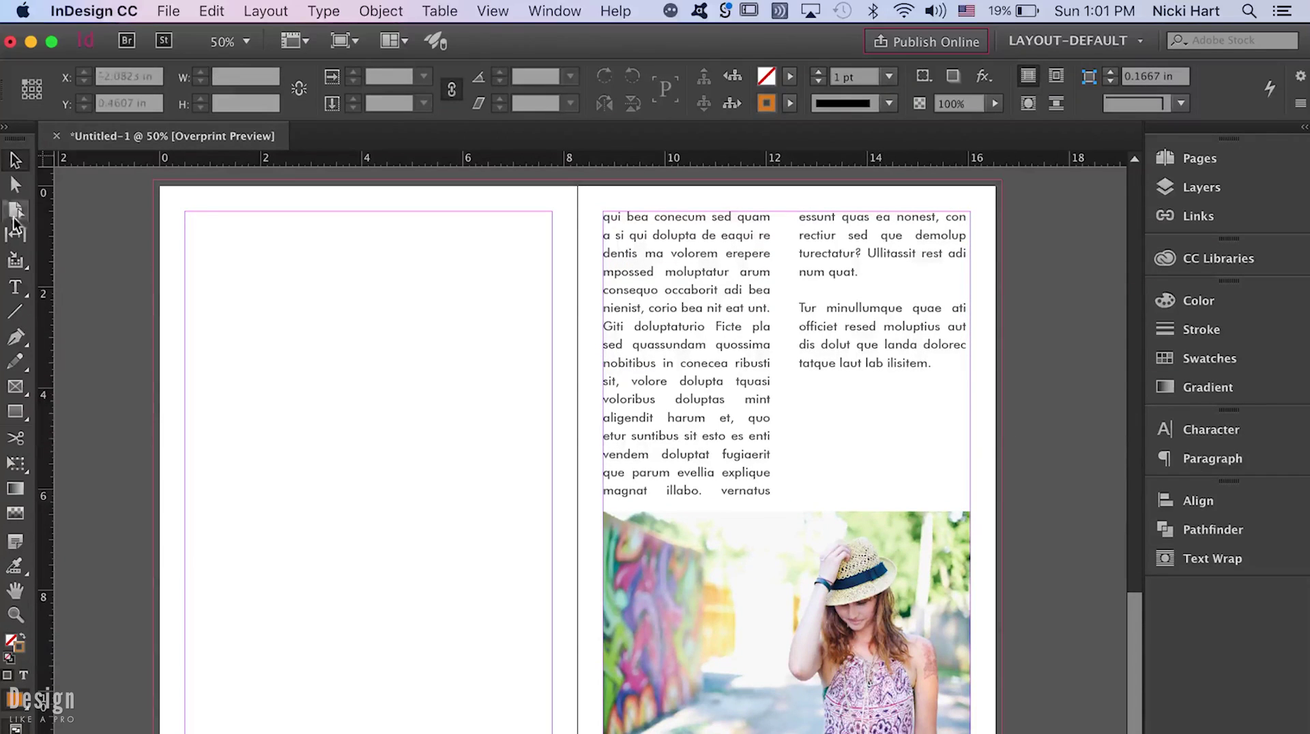
# - Create a text frame on the empty left page and copy "Giti doluptaturio" through "volore" from the first column into it
pyautogui.click(15, 286)
pyautogui.moveTo(234, 277); pyautogui.dragTo(477, 452)
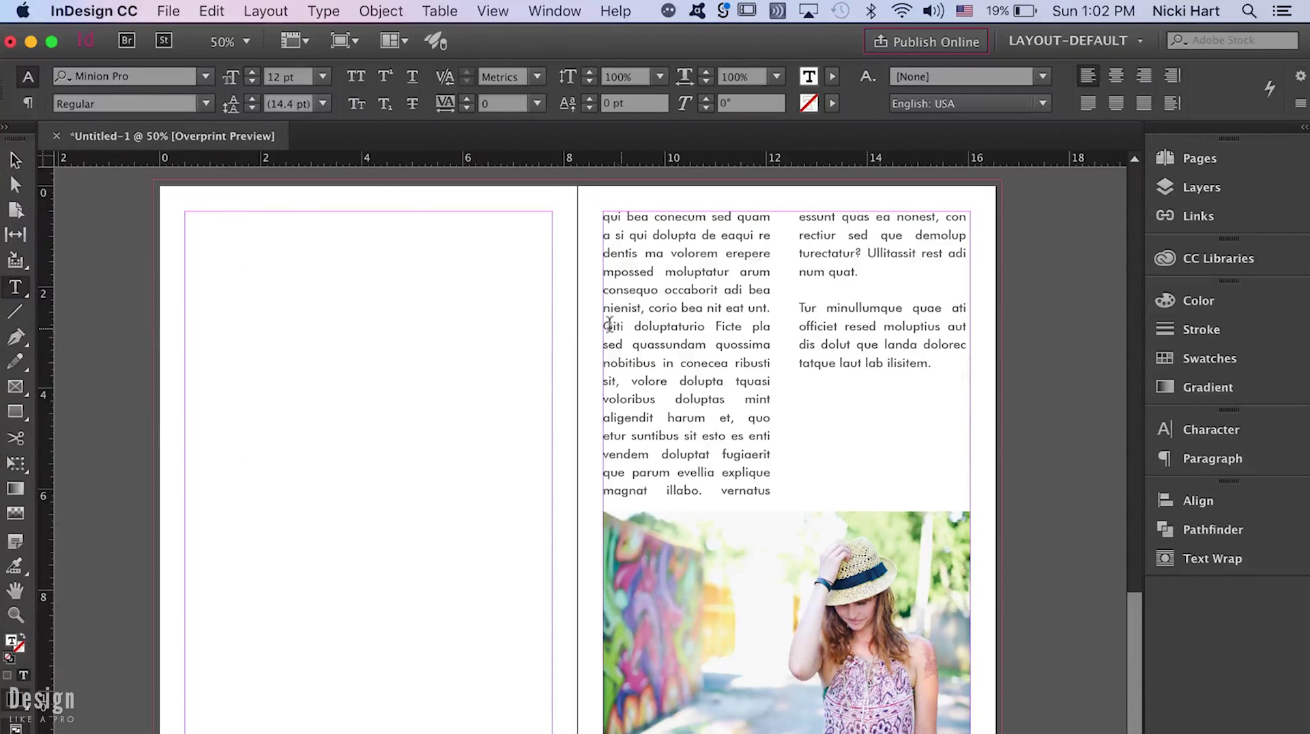
pyautogui.moveTo(604, 326); pyautogui.dragTo(670, 381)
pyautogui.press('super+c')
pyautogui.click(346, 284)
pyautogui.press('super+v')
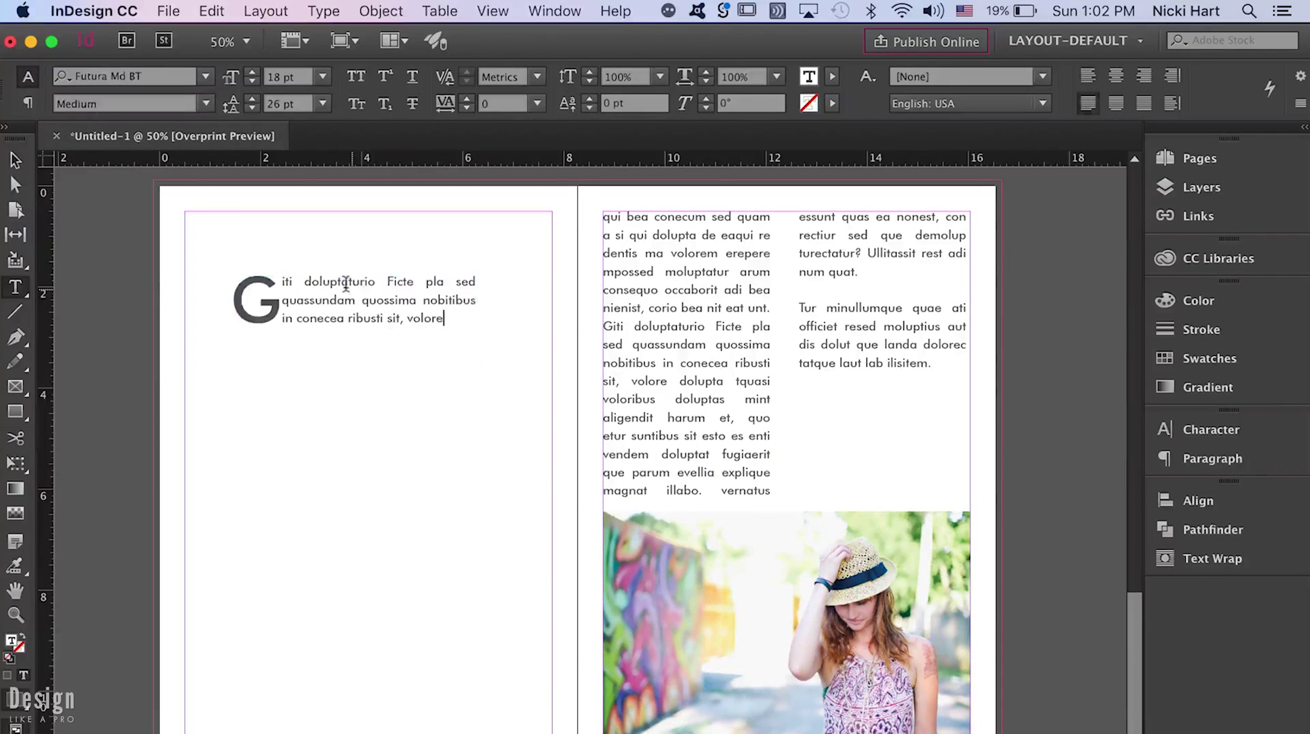
# - Remove the drop cap from the copied text and center-align its paragraph
pyautogui.press('Escape')
pyautogui.doubleClick(431, 306)
pyautogui.press('super+a')
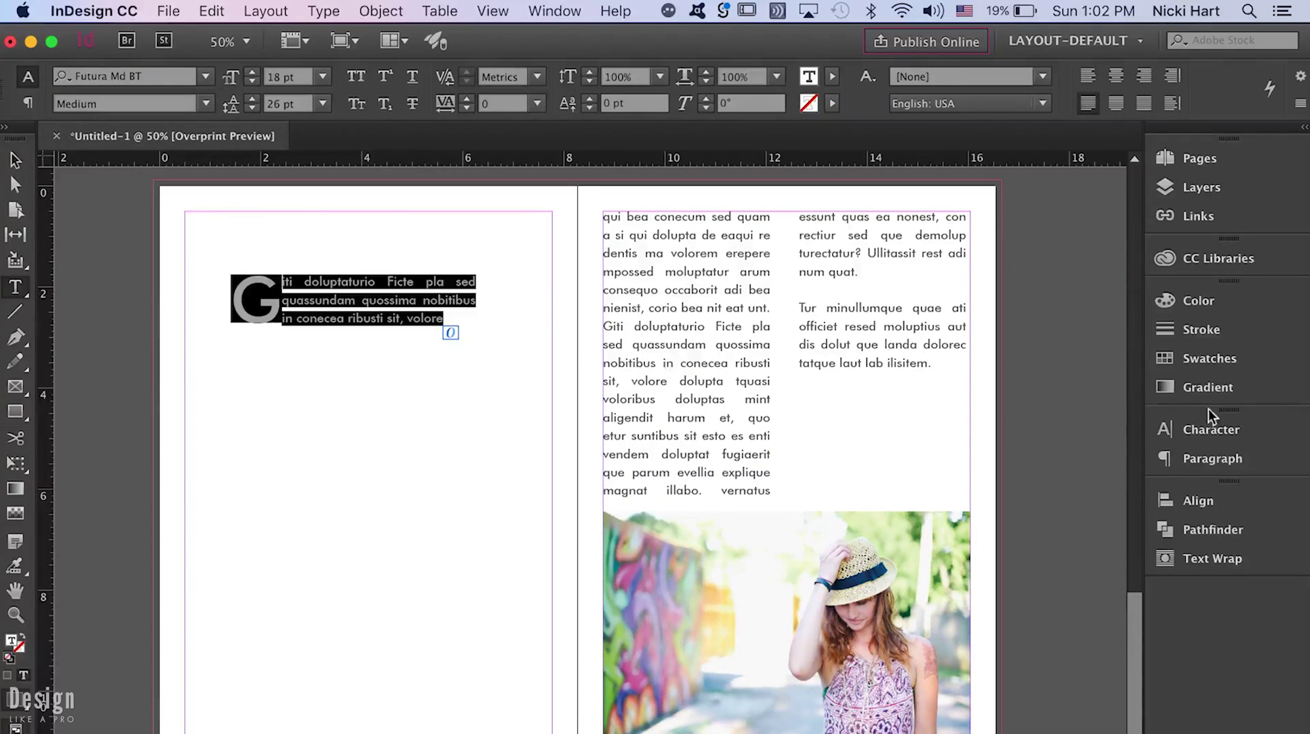
pyautogui.click(1222, 454)
pyautogui.click(932, 579)
pyautogui.click(932, 578)
pyautogui.click(932, 579)
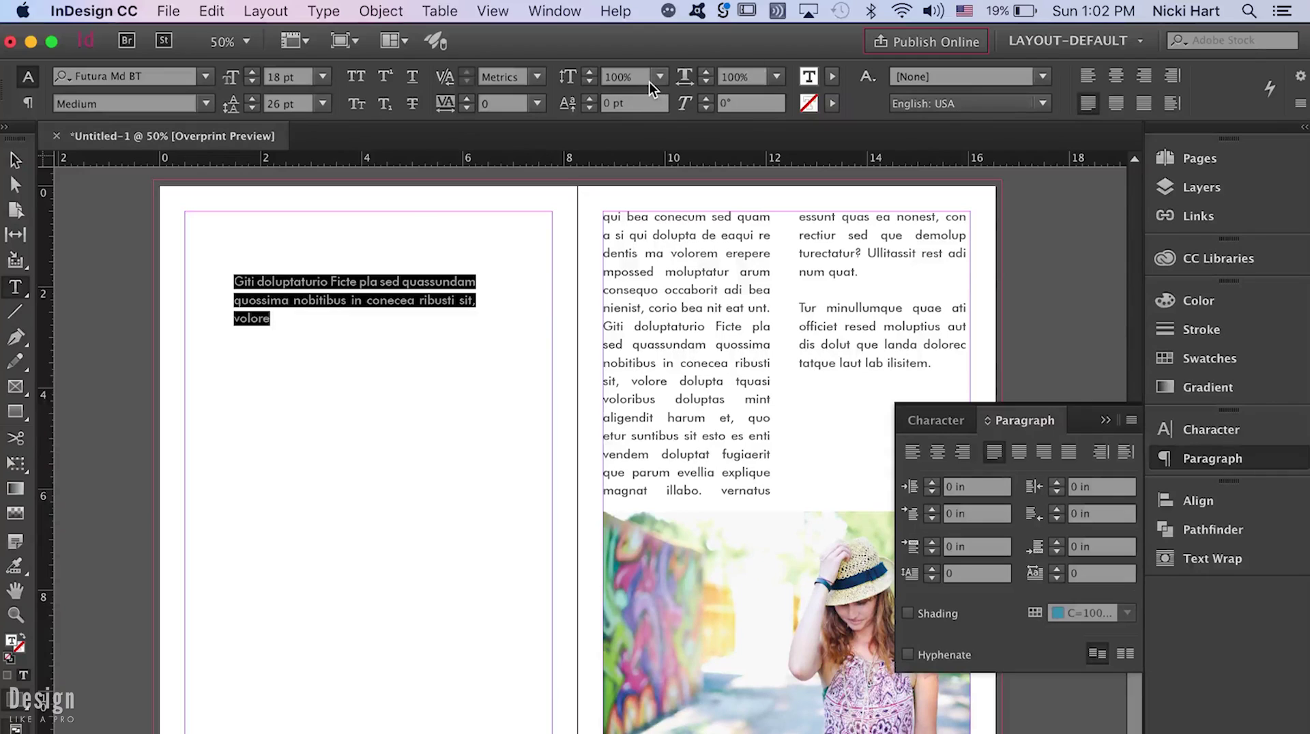
pyautogui.click(1116, 75)
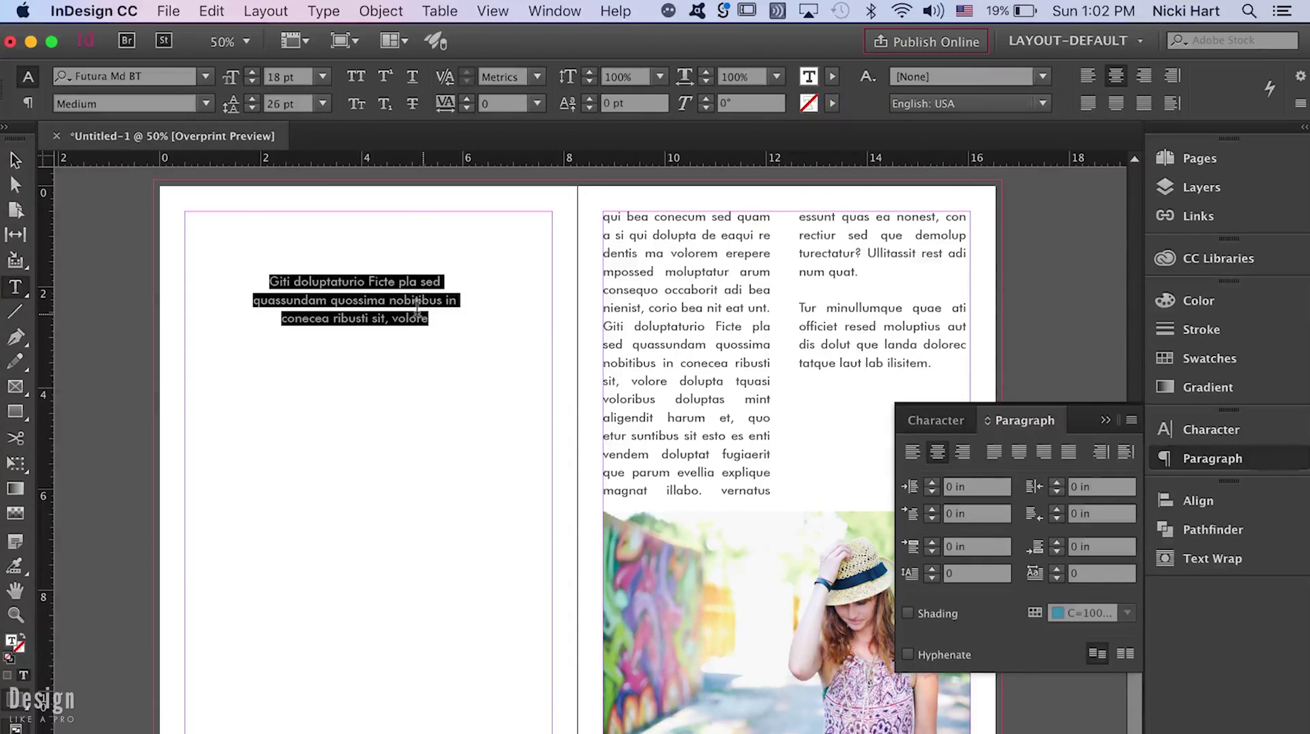
# - Set the copied text to a 24 pt font size with 34 pt leading
pyautogui.click(253, 72)
pyautogui.click(253, 72)
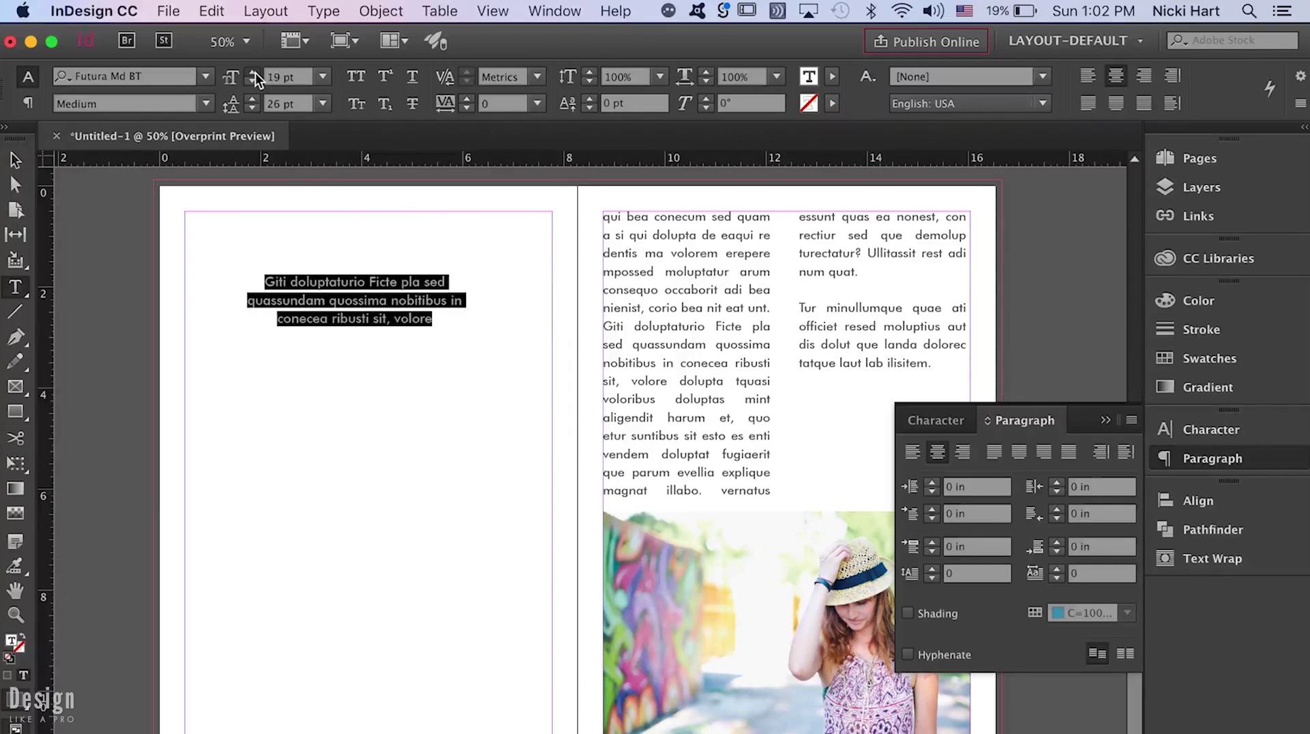
pyautogui.click(254, 72)
pyautogui.click(253, 73)
pyautogui.click(253, 72)
pyautogui.click(252, 97)
pyautogui.click(253, 97)
pyautogui.click(253, 97)
pyautogui.click(252, 98)
pyautogui.click(253, 98)
pyautogui.click(253, 97)
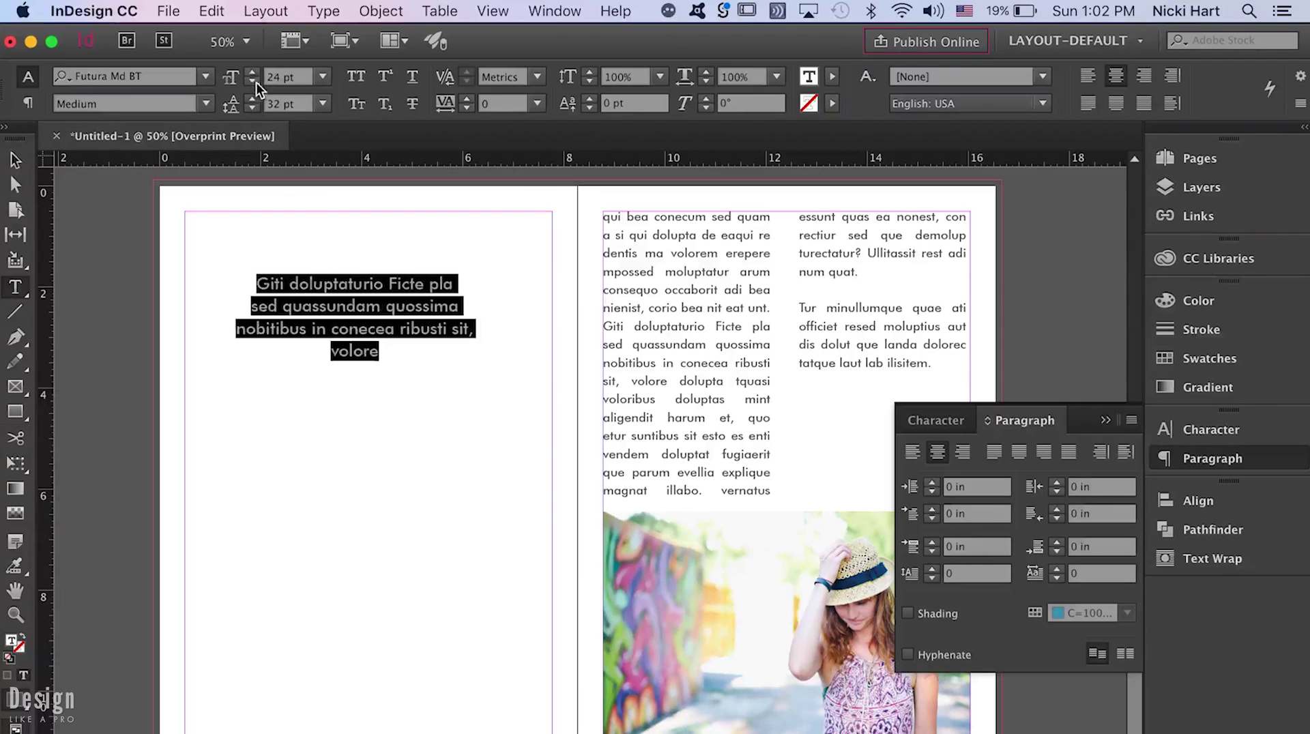
pyautogui.click(253, 99)
pyautogui.click(253, 98)
# - Change the copied text's font to Libre Baskerville Italic
pyautogui.click(180, 73)
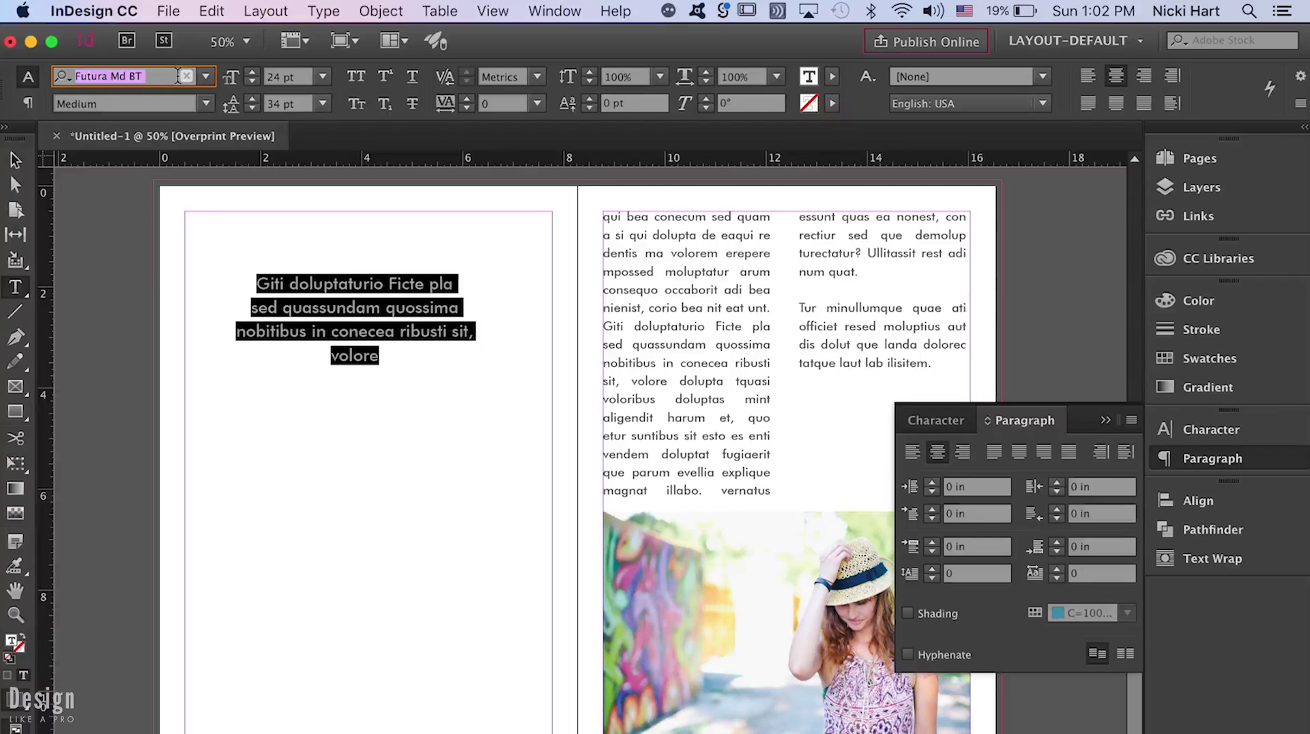
pyautogui.press('BackSpace')
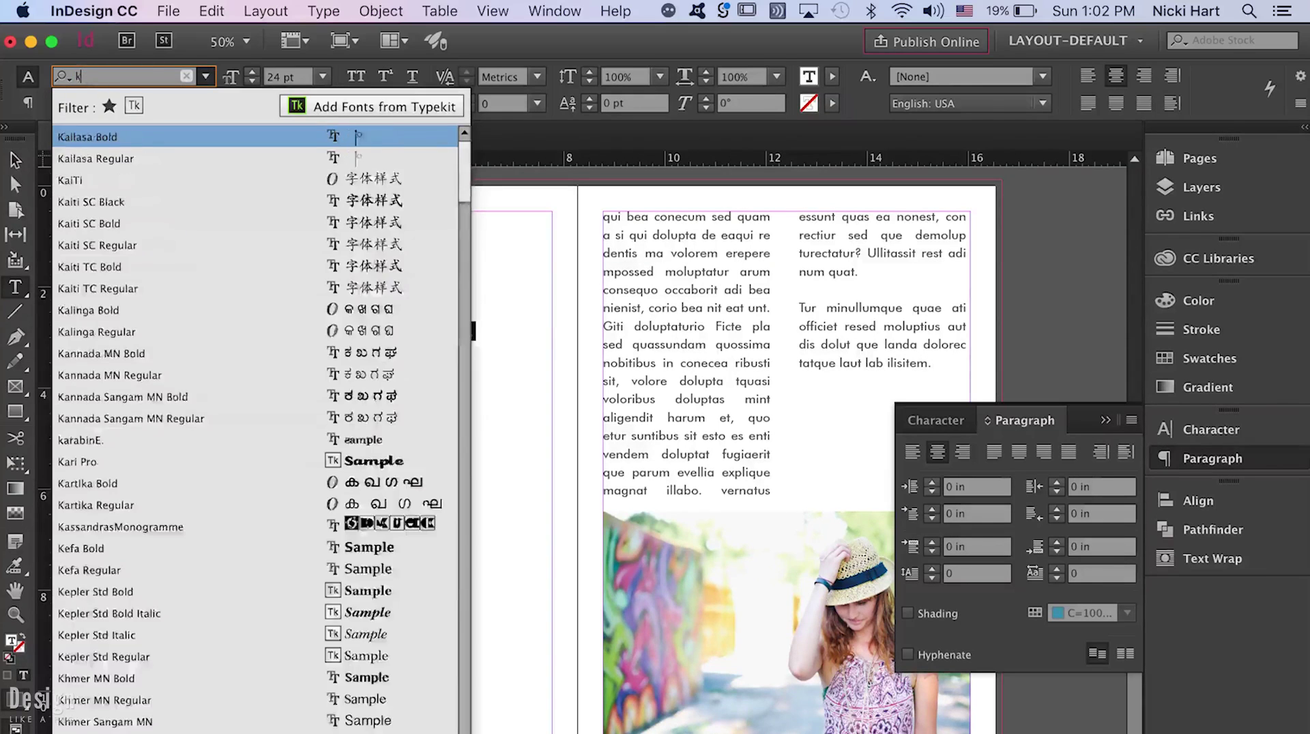
pyautogui.write('libre')
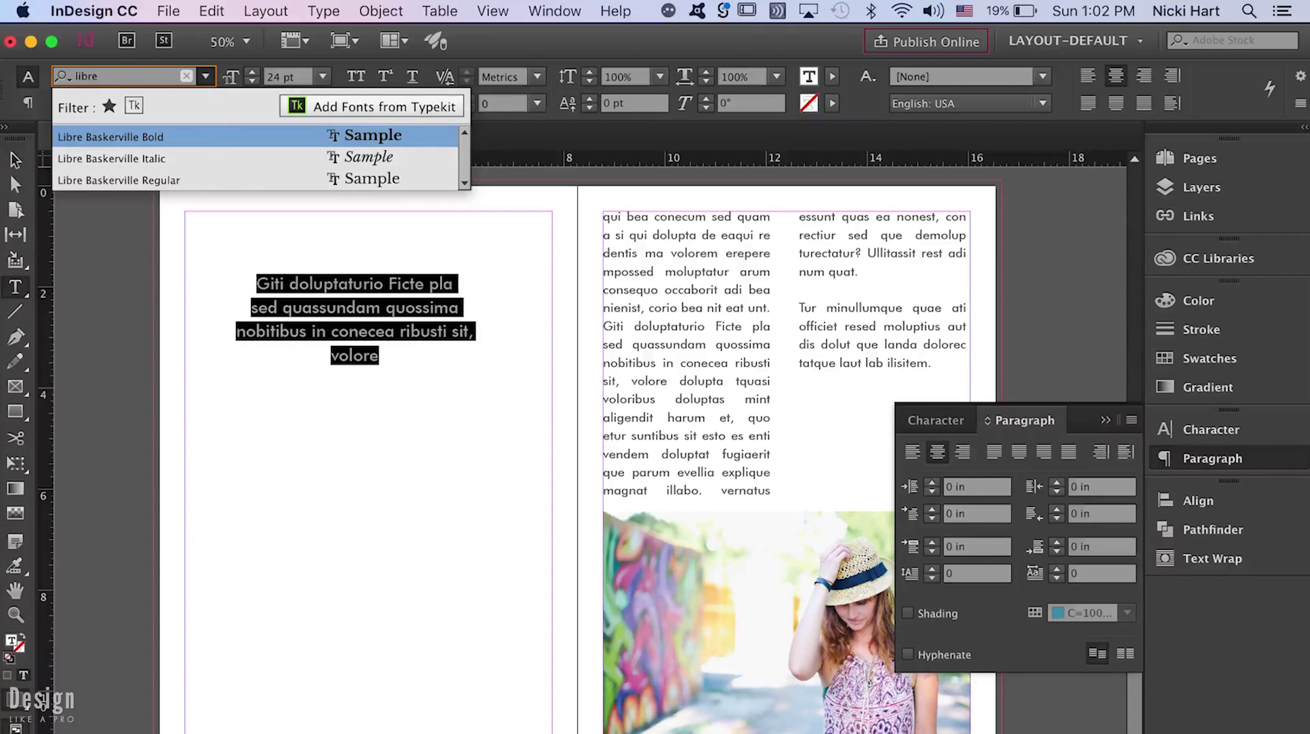
pyautogui.click(203, 159)
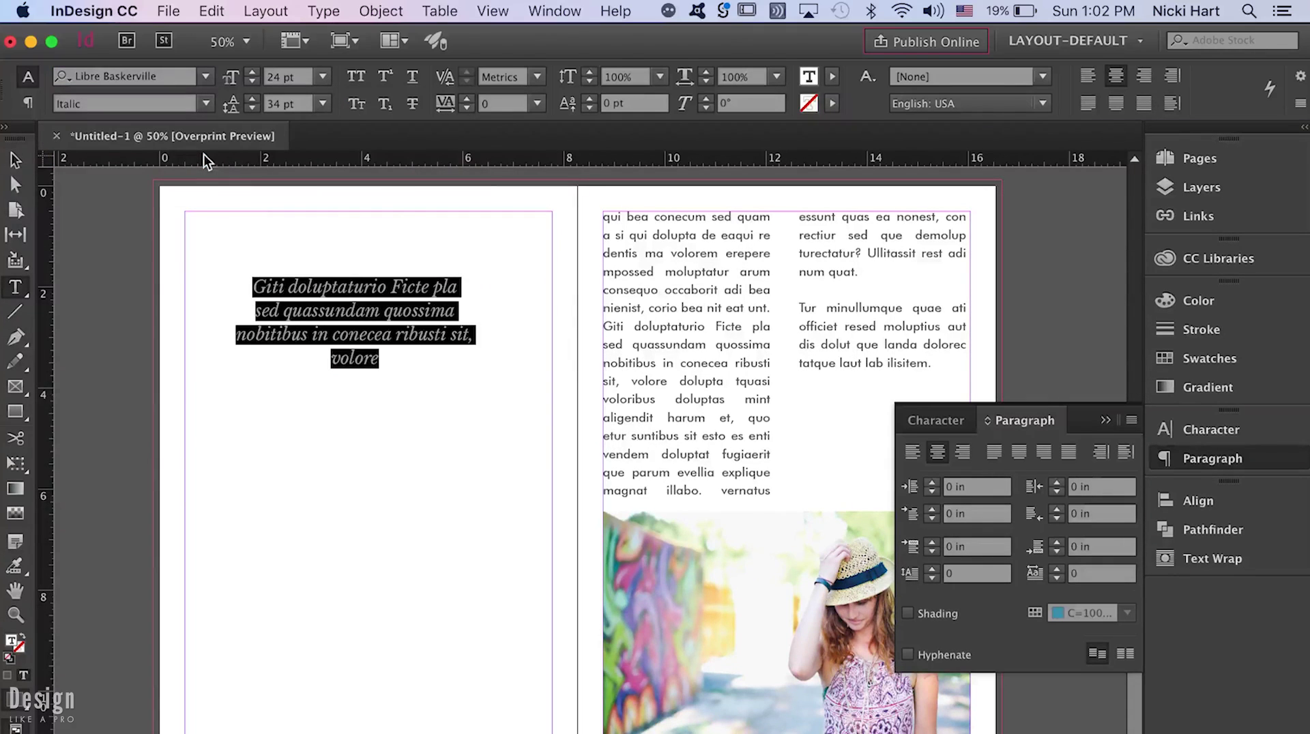
# - Enclose the copied text in quotation marks and add an exclamation mark after "volore"
pyautogui.click(397, 364)
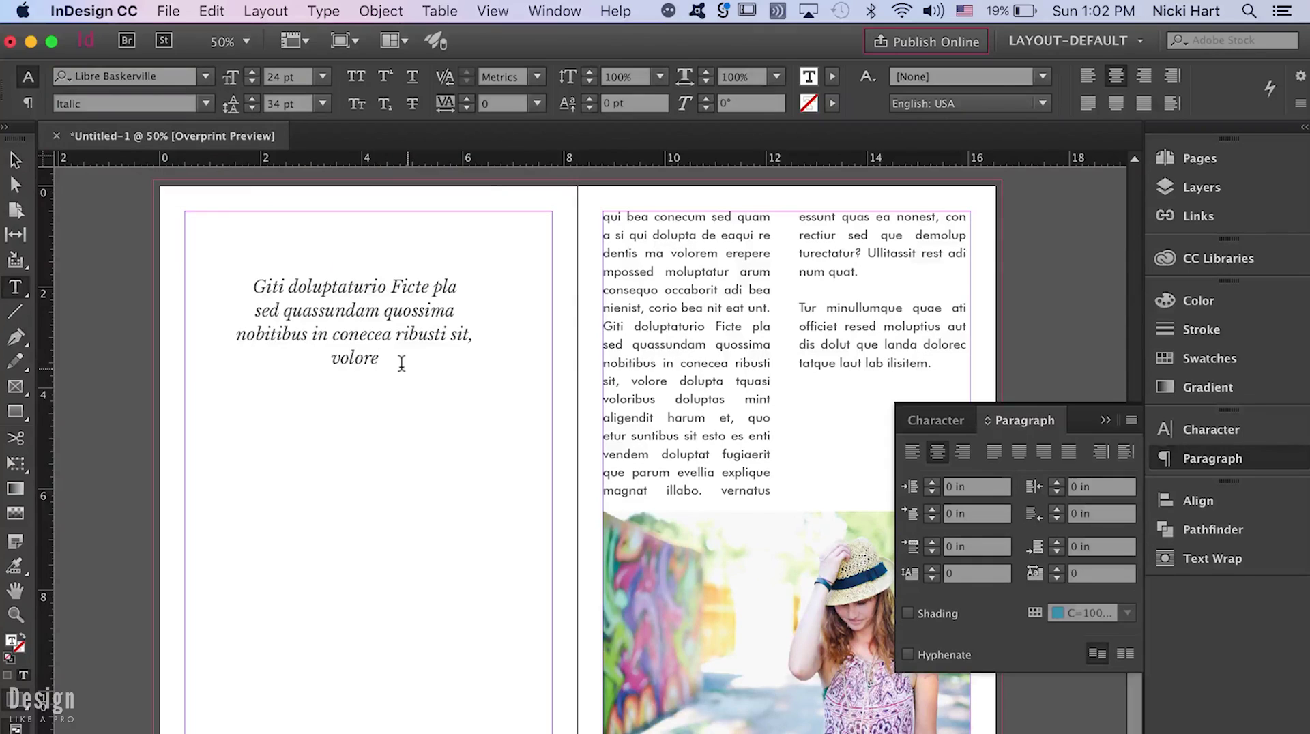
pyautogui.write('""')
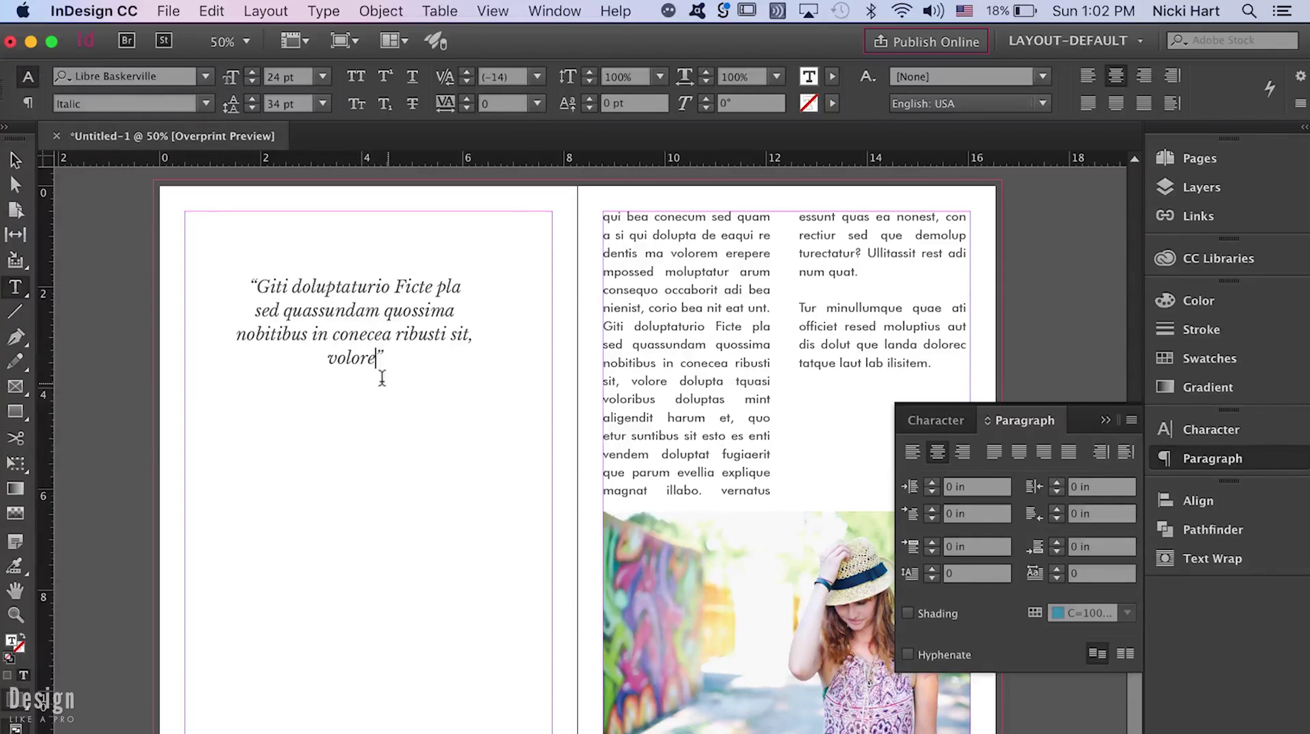
pyautogui.write('!')
# - Color the whole pull quote with the purple swatch C=59 M=96 Y=24 K=8
pyautogui.moveTo(392, 372); pyautogui.dragTo(225, 283)
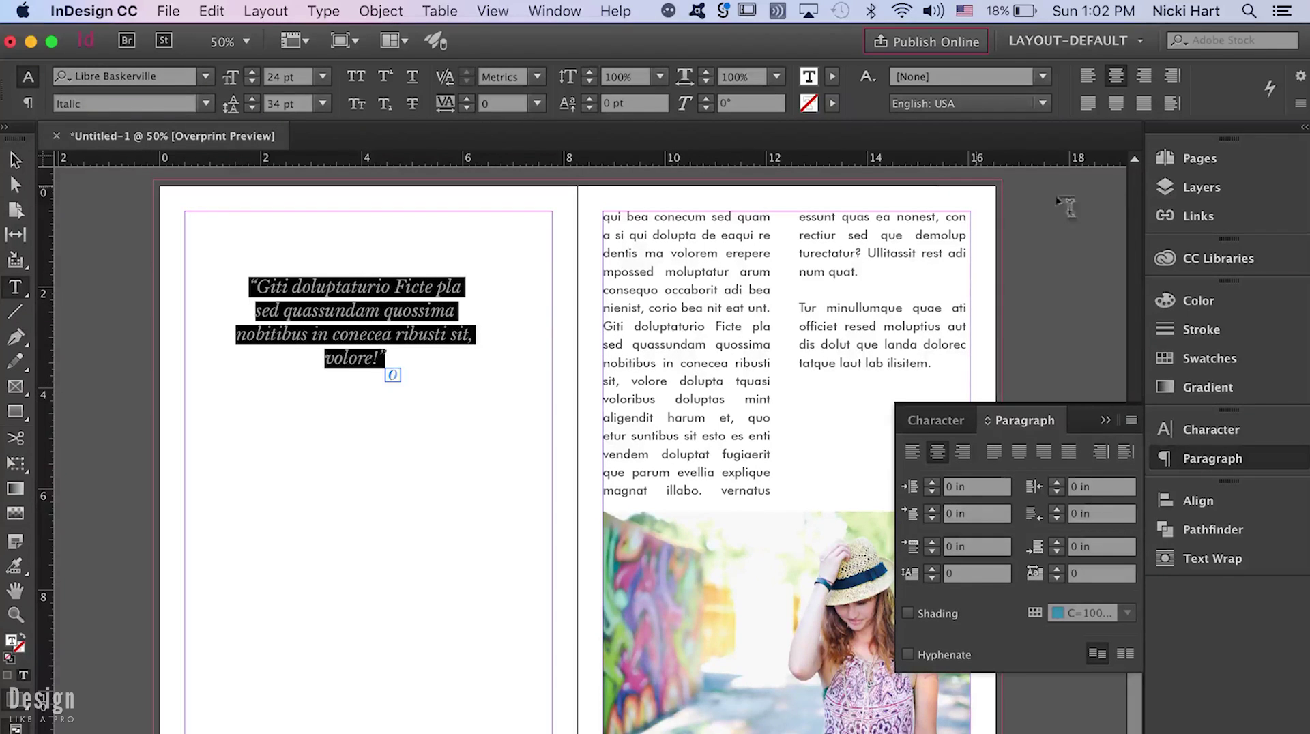
pyautogui.click(1239, 352)
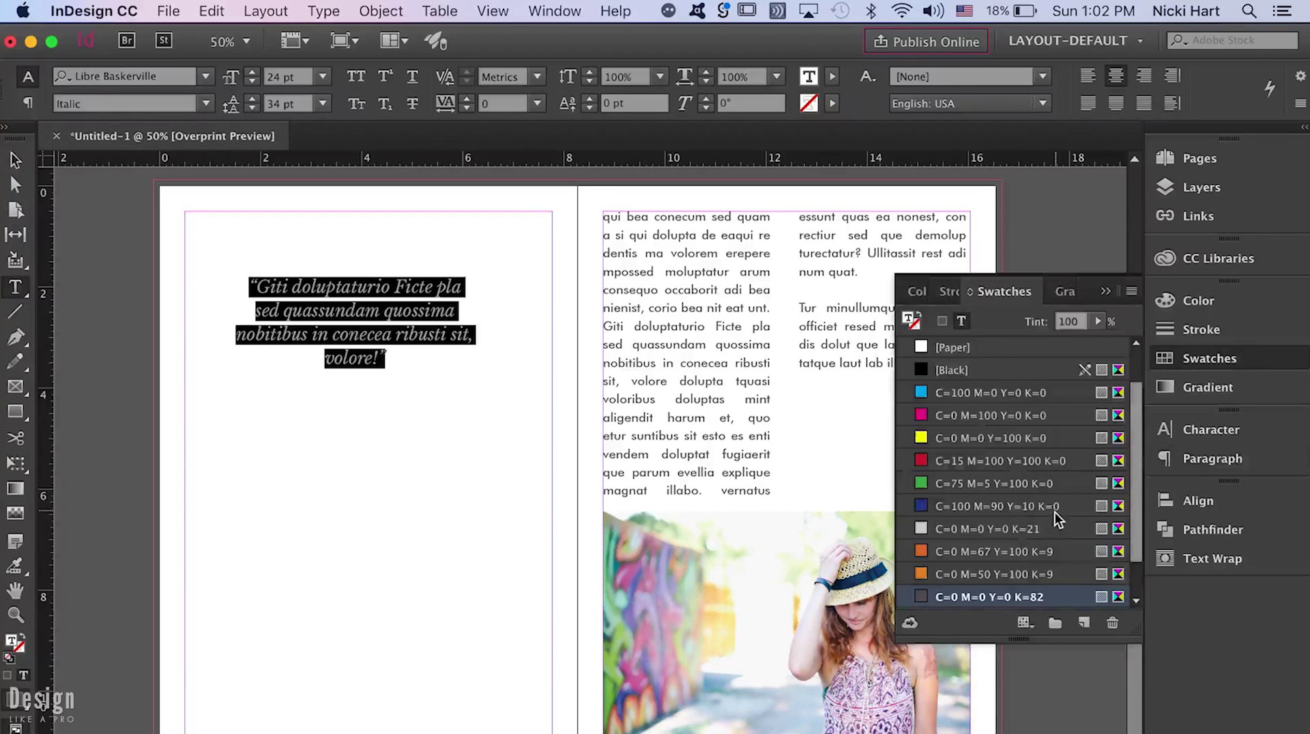
pyautogui.scroll(-2, 1055, 511)
pyautogui.click(1028, 550)
pyautogui.click(1036, 577)
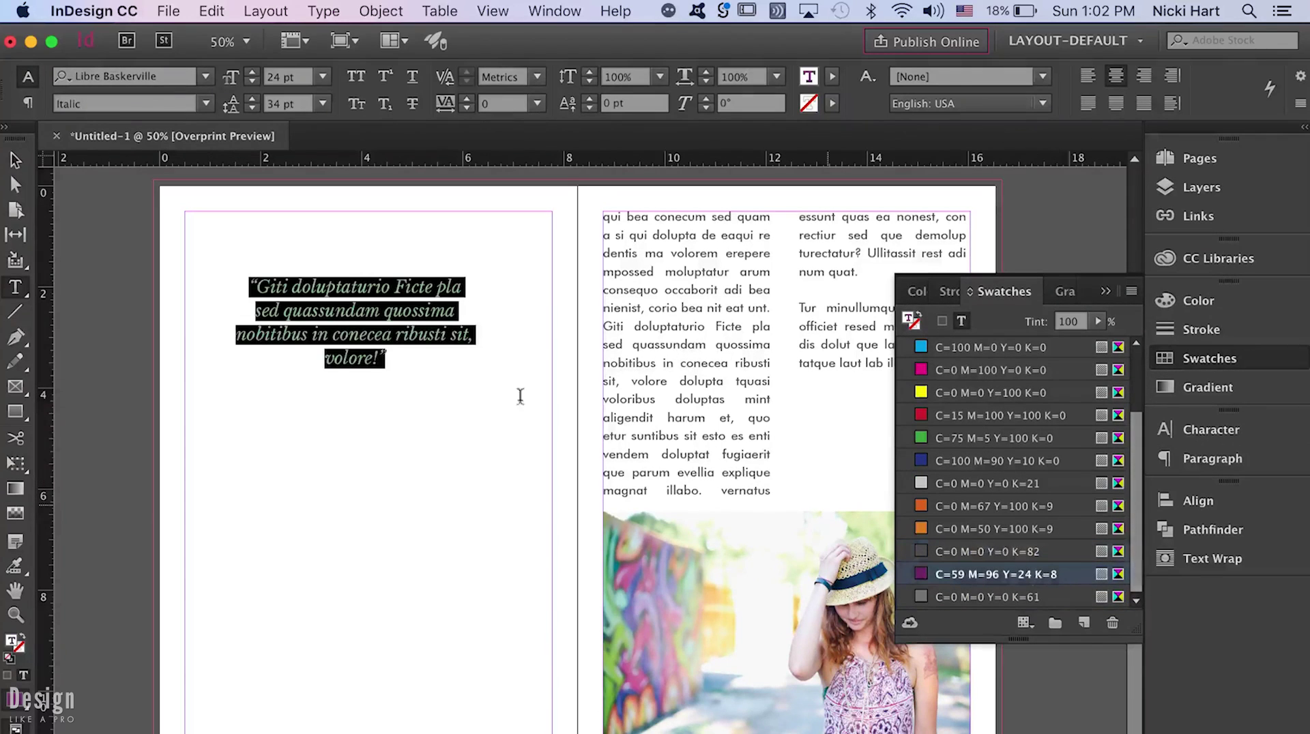
pyautogui.click(399, 337)
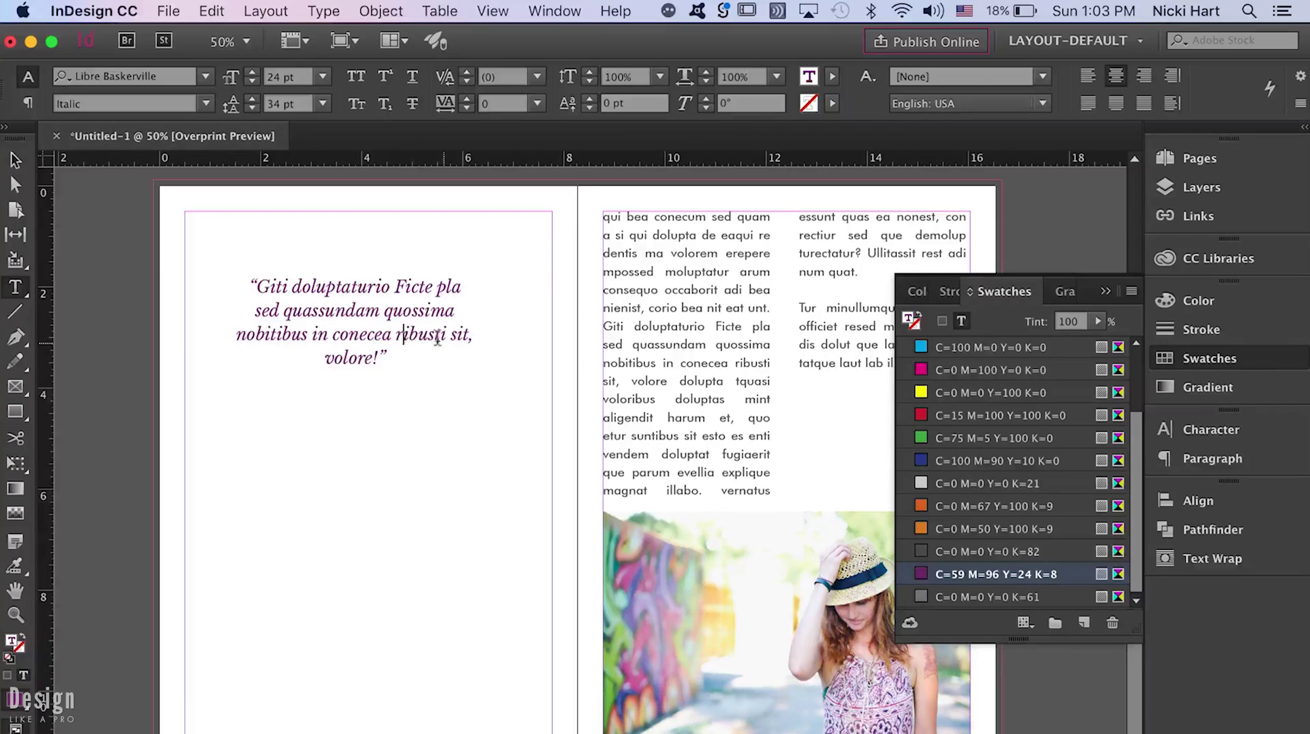
# - Set the pull quote's leading to 35 pt, close the swatches, and leave text editing
pyautogui.moveTo(387, 359); pyautogui.dragTo(249, 280)
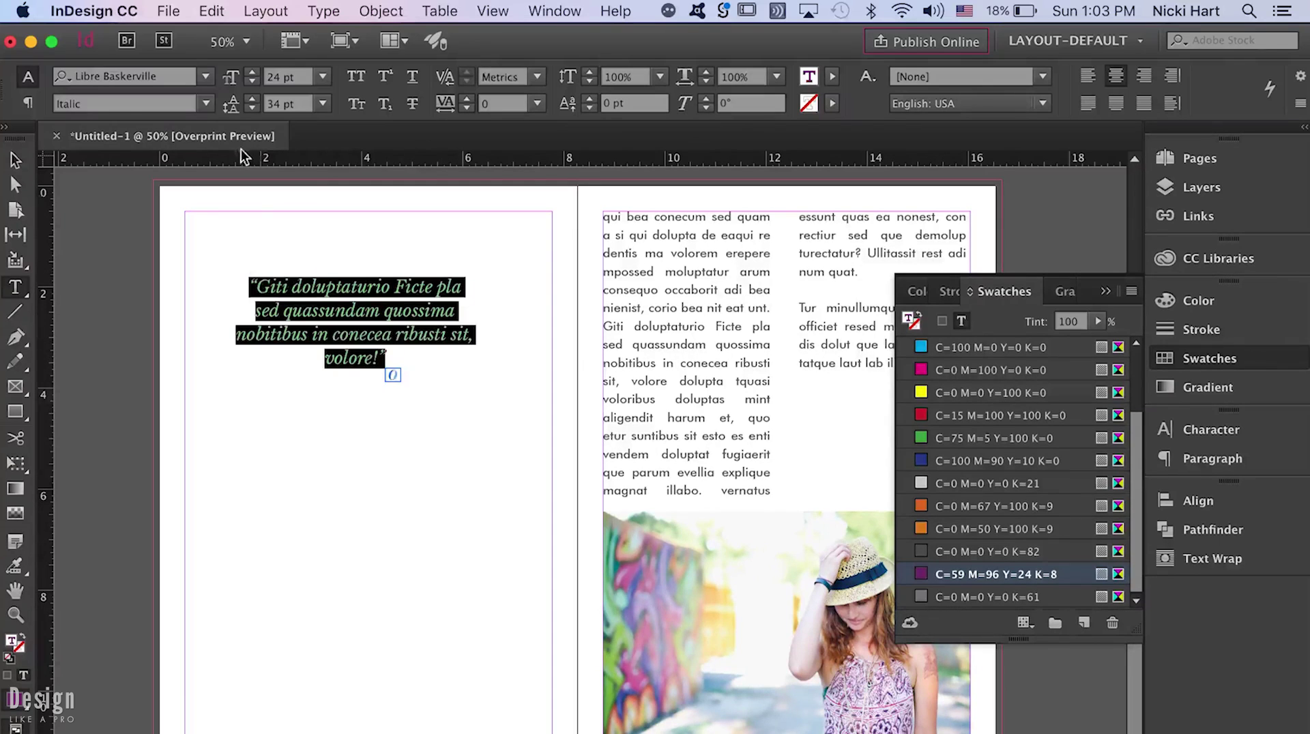
pyautogui.click(255, 104)
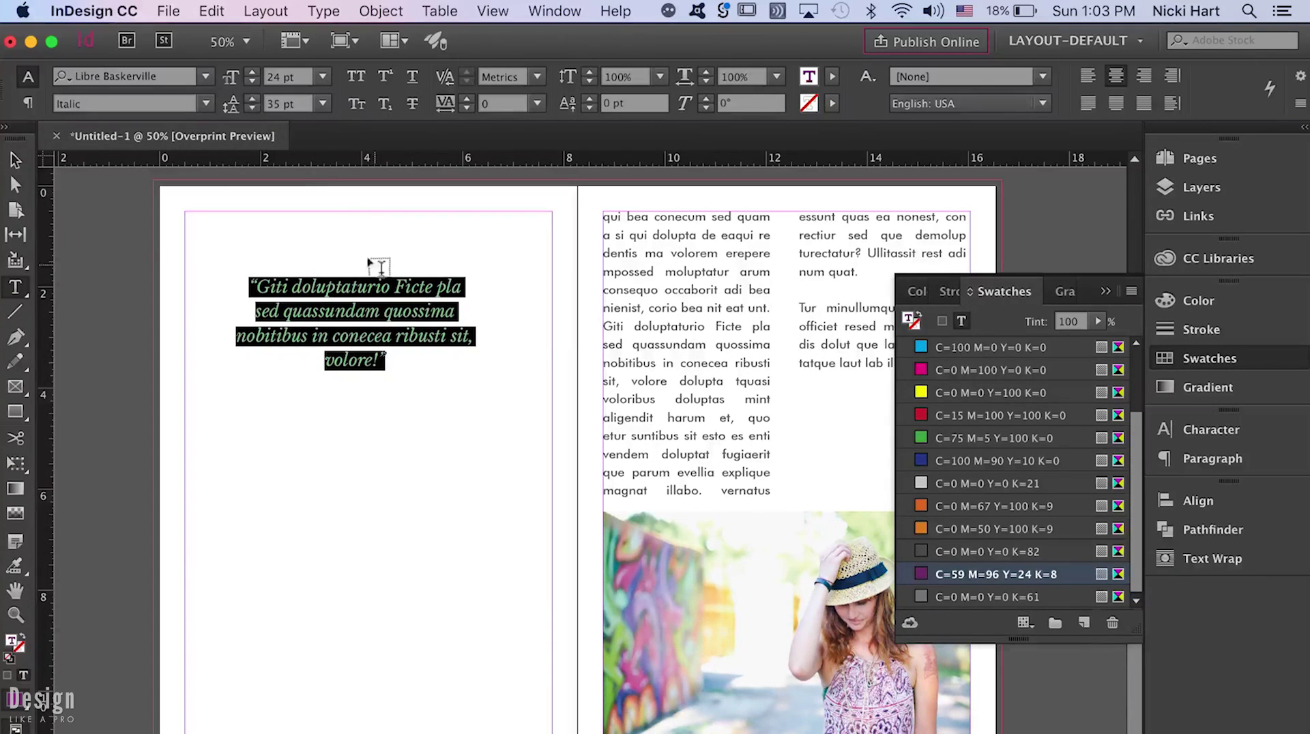
pyautogui.click(501, 284)
pyautogui.click(1101, 286)
pyautogui.press('Escape')
# - Shorten the pull quote frame to about 2.2 in, move it beneath the second column's text, and narrow it to the column width
pyautogui.moveTo(354, 452); pyautogui.dragTo(354, 388)
pyautogui.moveTo(354, 318); pyautogui.dragTo(883, 426)
pyautogui.moveTo(757, 431); pyautogui.dragTo(798, 438)
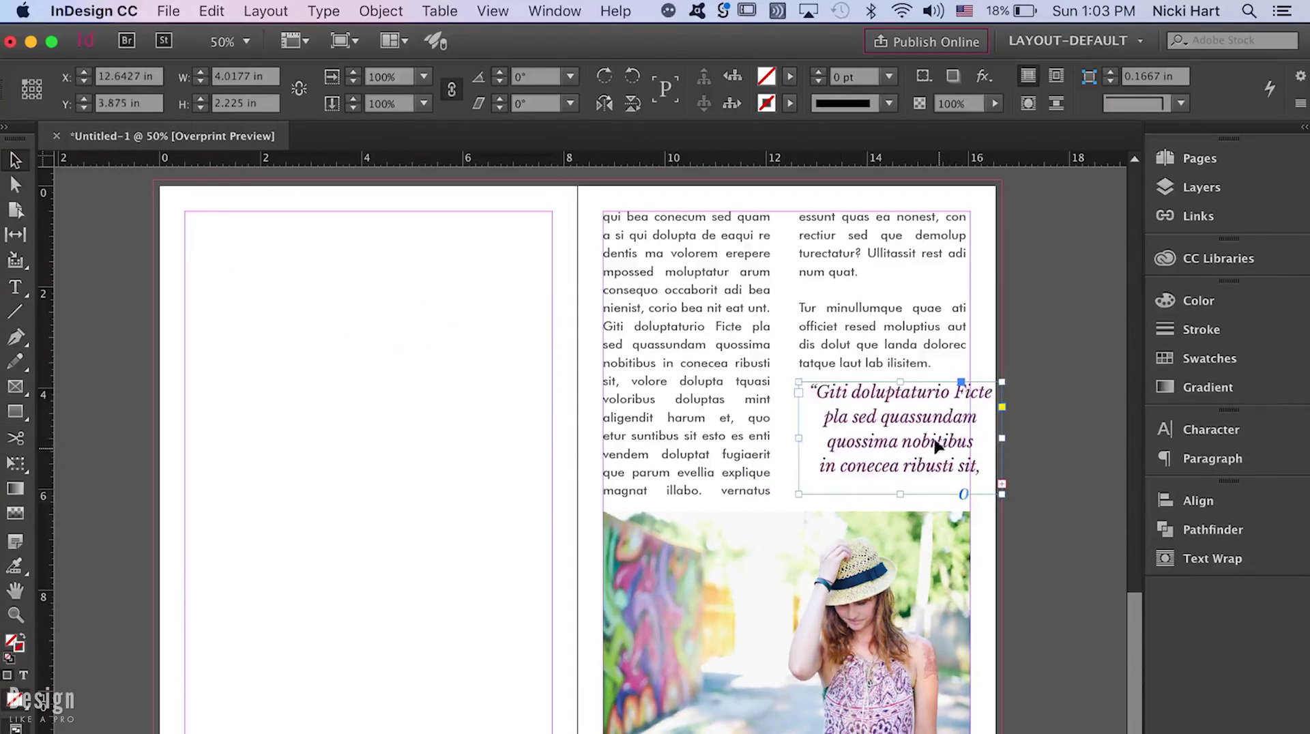
pyautogui.moveTo(1002, 437); pyautogui.dragTo(970, 437)
# - Reduce the pull quote's font size to 21 pt and set its leading to Auto
pyautogui.doubleClick(936, 467)
pyautogui.press('super+a')
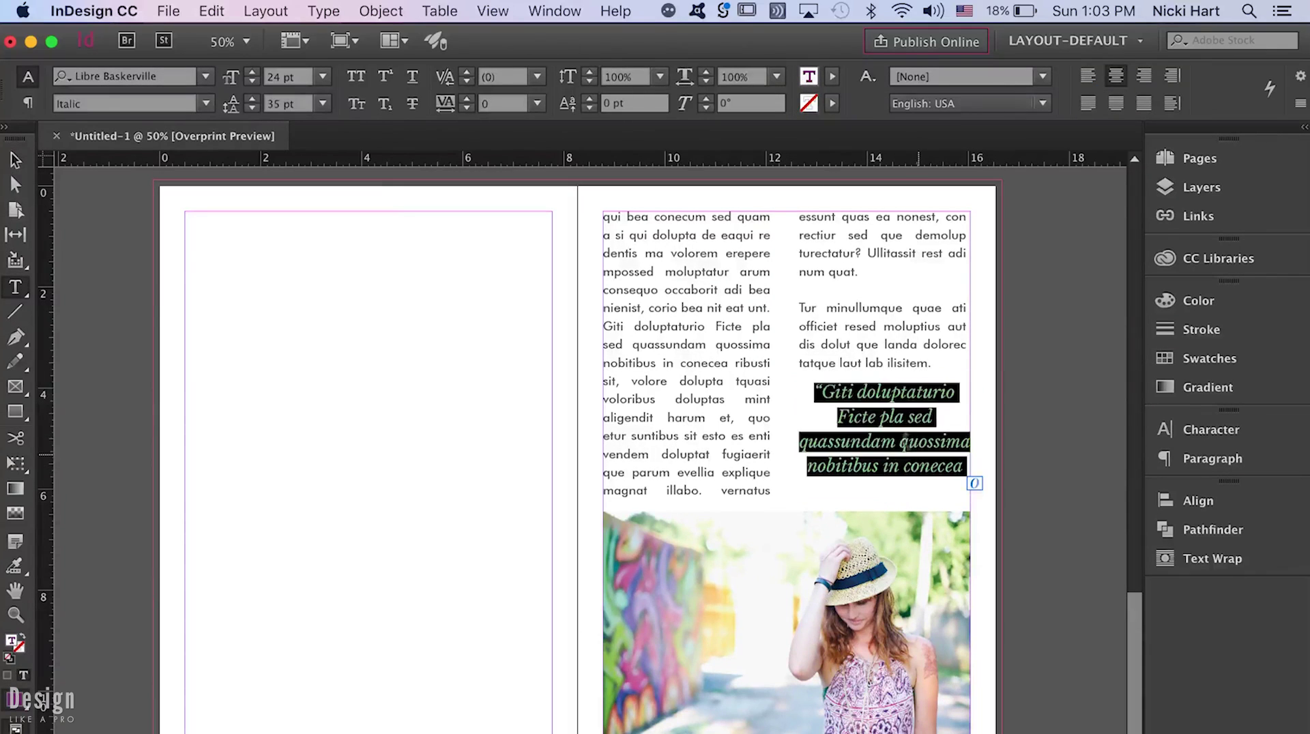
pyautogui.click(252, 82)
pyautogui.click(252, 82)
pyautogui.click(252, 82)
pyautogui.click(322, 103)
pyautogui.click(307, 123)
# - Insert a line break before "Ficte" in the pull quote, then place the text cursor after "nobitibus"
pyautogui.click(879, 461)
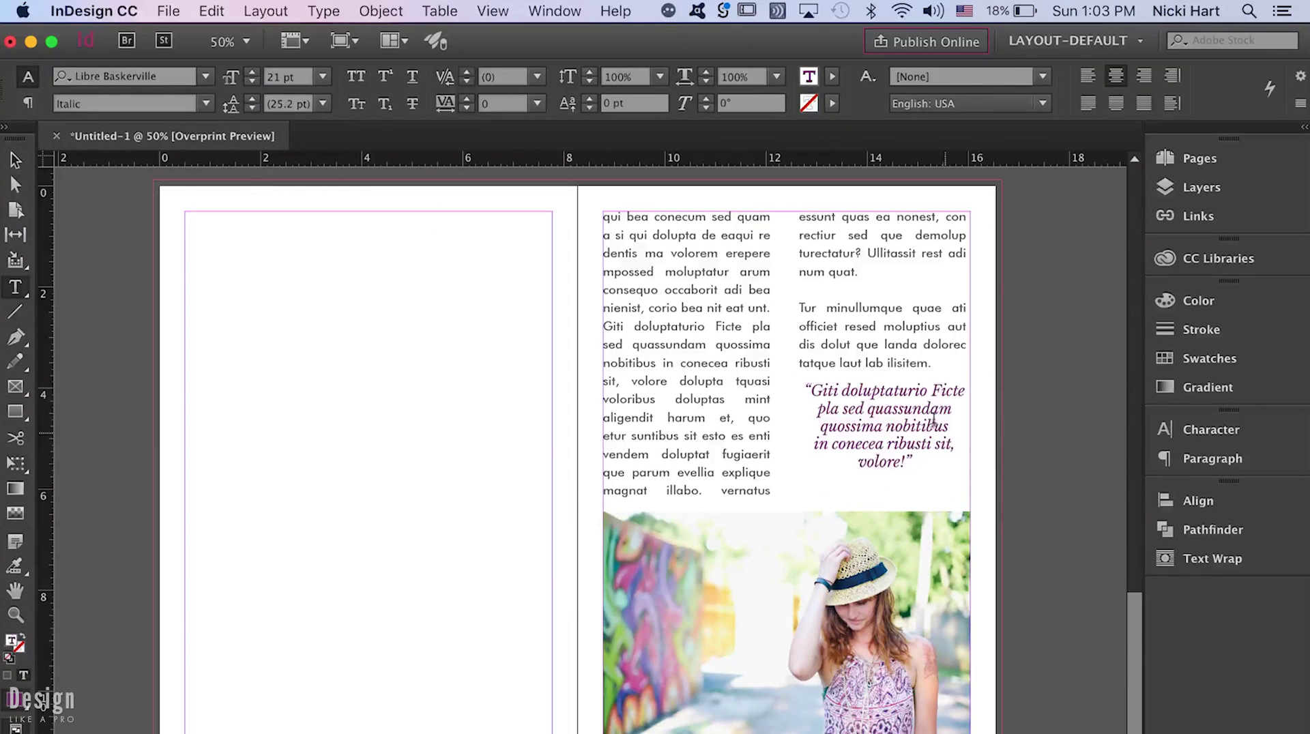
pyautogui.press('Return')
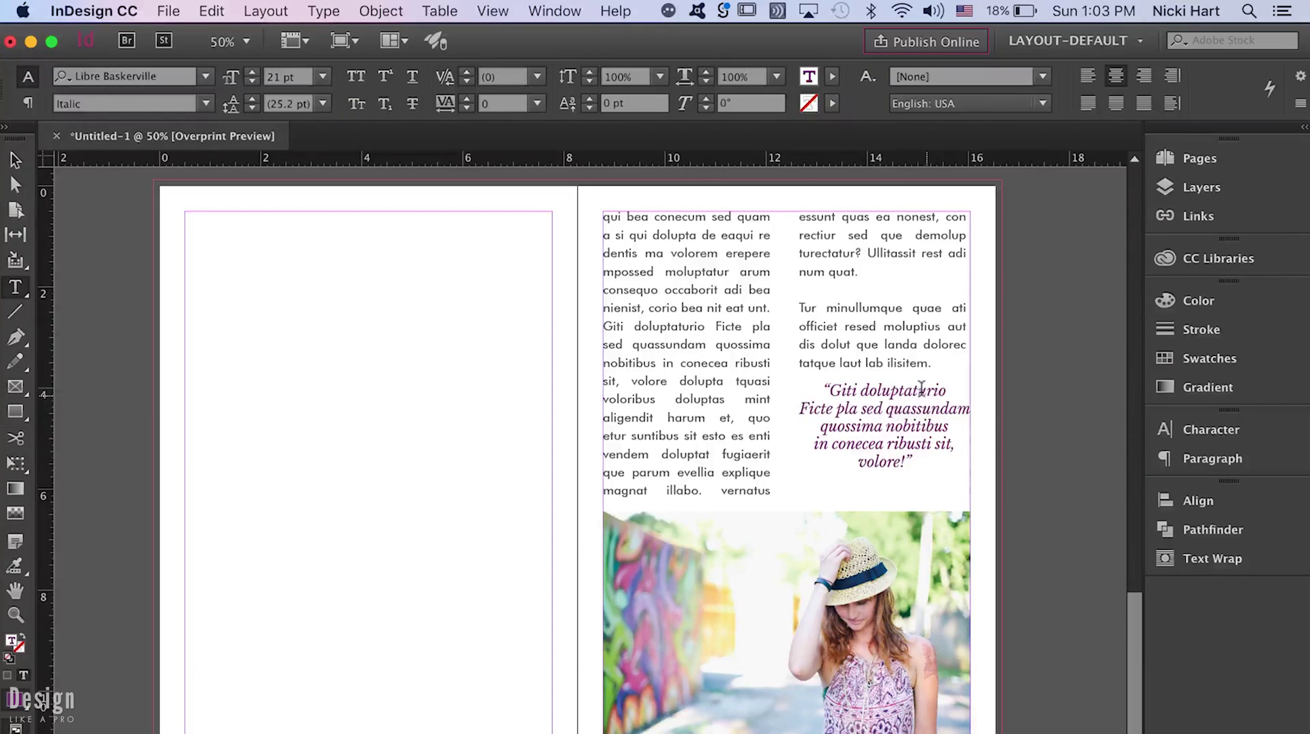
pyautogui.click(951, 428)
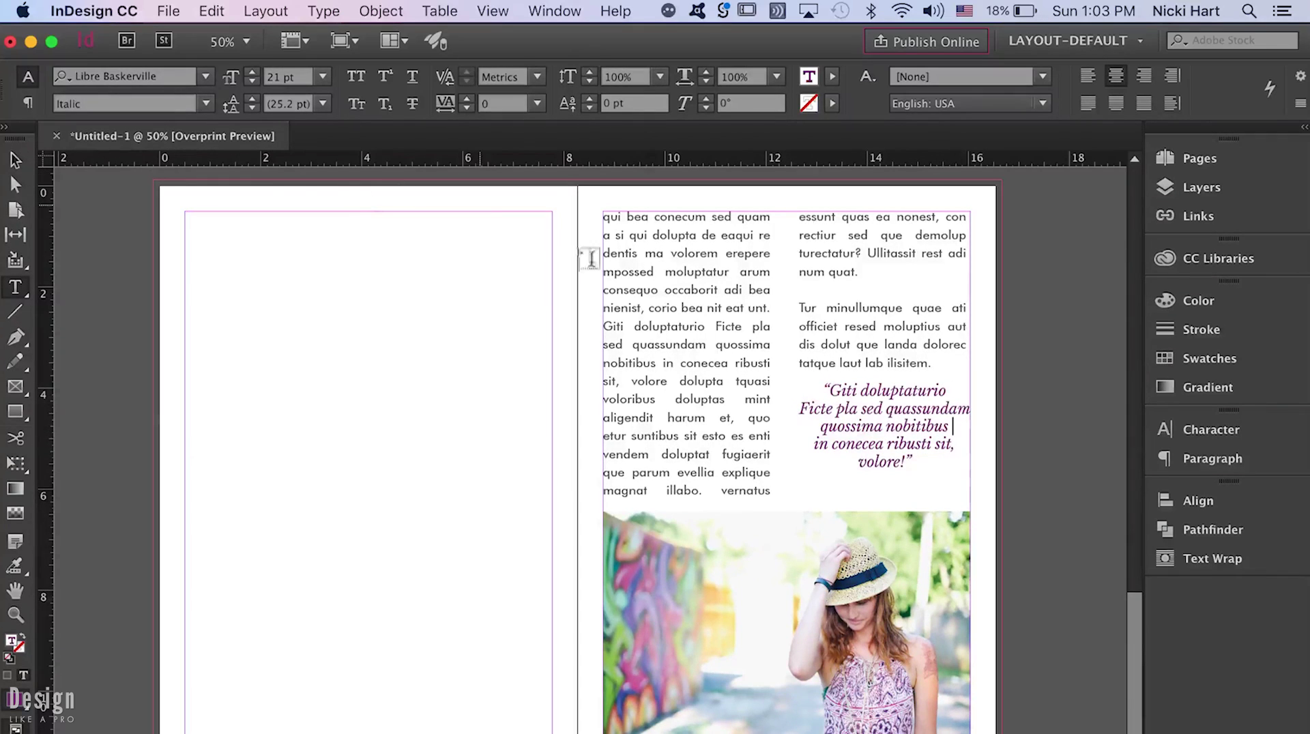
# - Set the whole pull quote's leading to 27 pt and nudge its frame down to about Y 3.94 in
pyautogui.moveTo(915, 464); pyautogui.dragTo(810, 385)
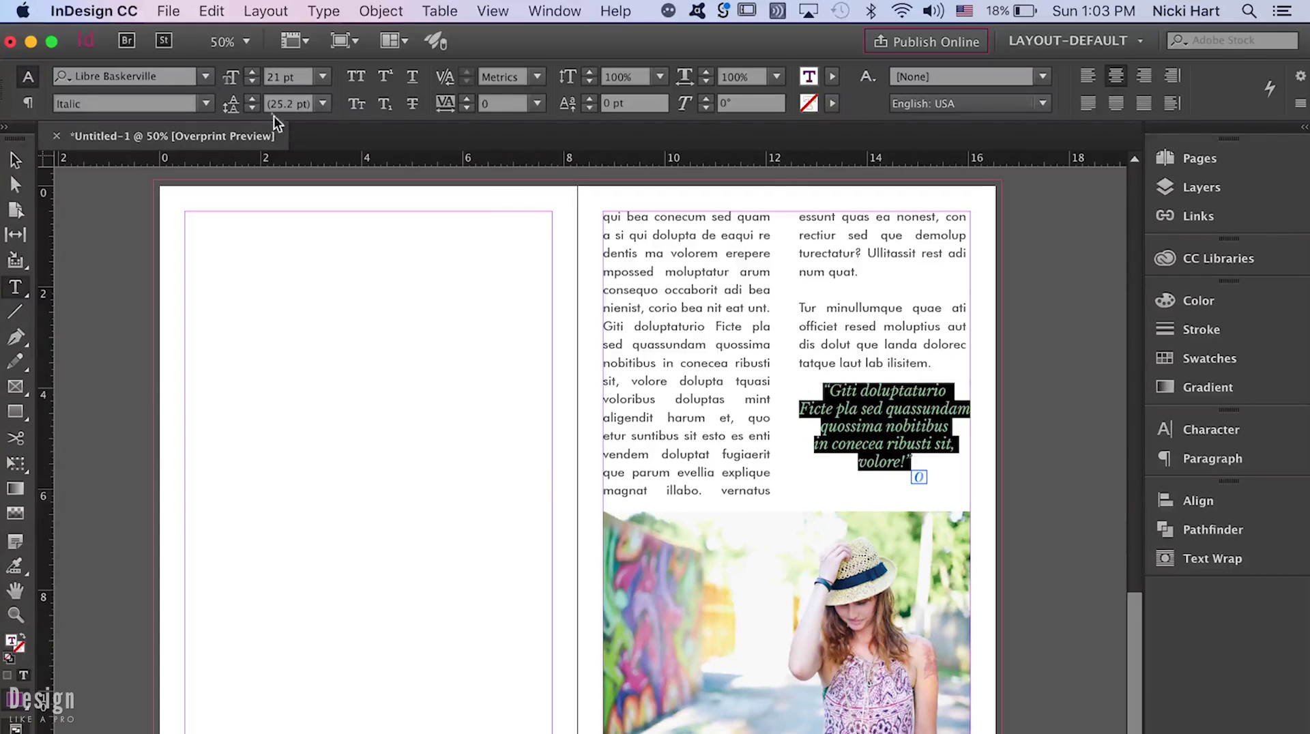
pyautogui.click(252, 99)
pyautogui.click(252, 98)
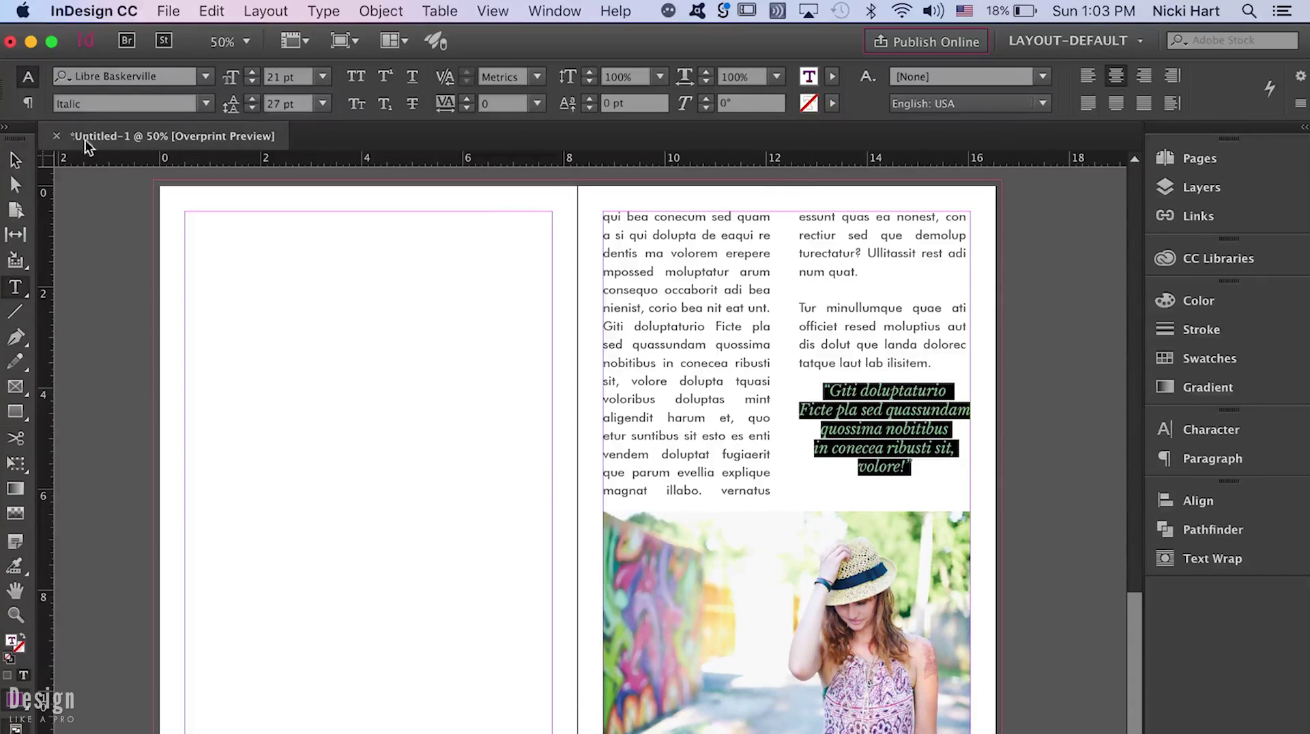
pyautogui.click(25, 158)
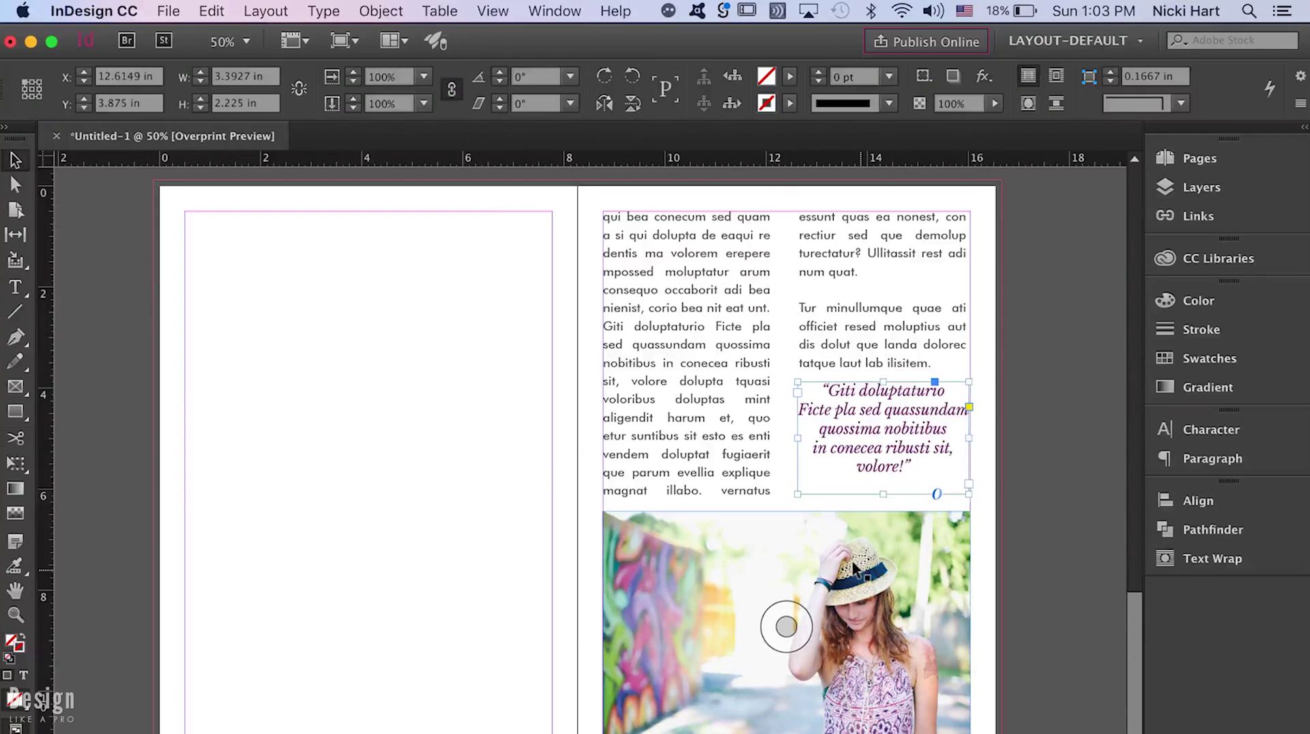
pyautogui.press('Down')
pyautogui.press('Down')
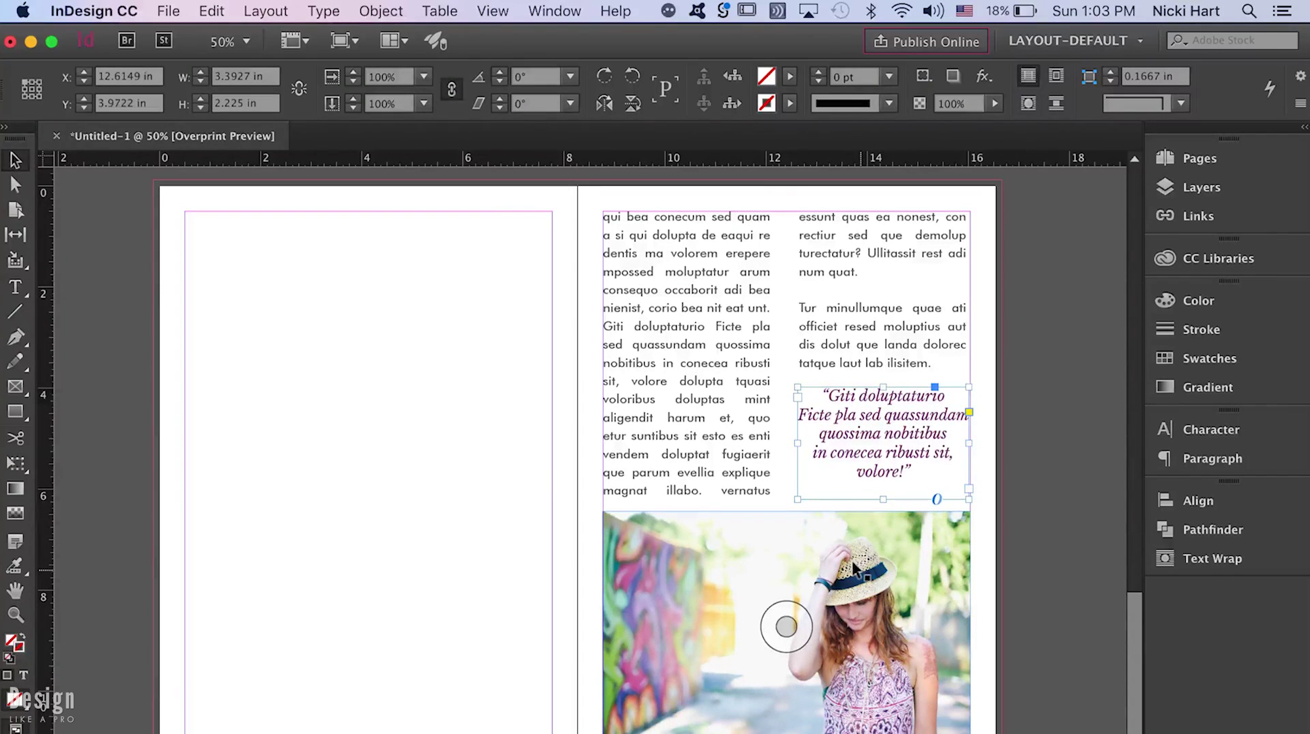
pyautogui.press('Down')
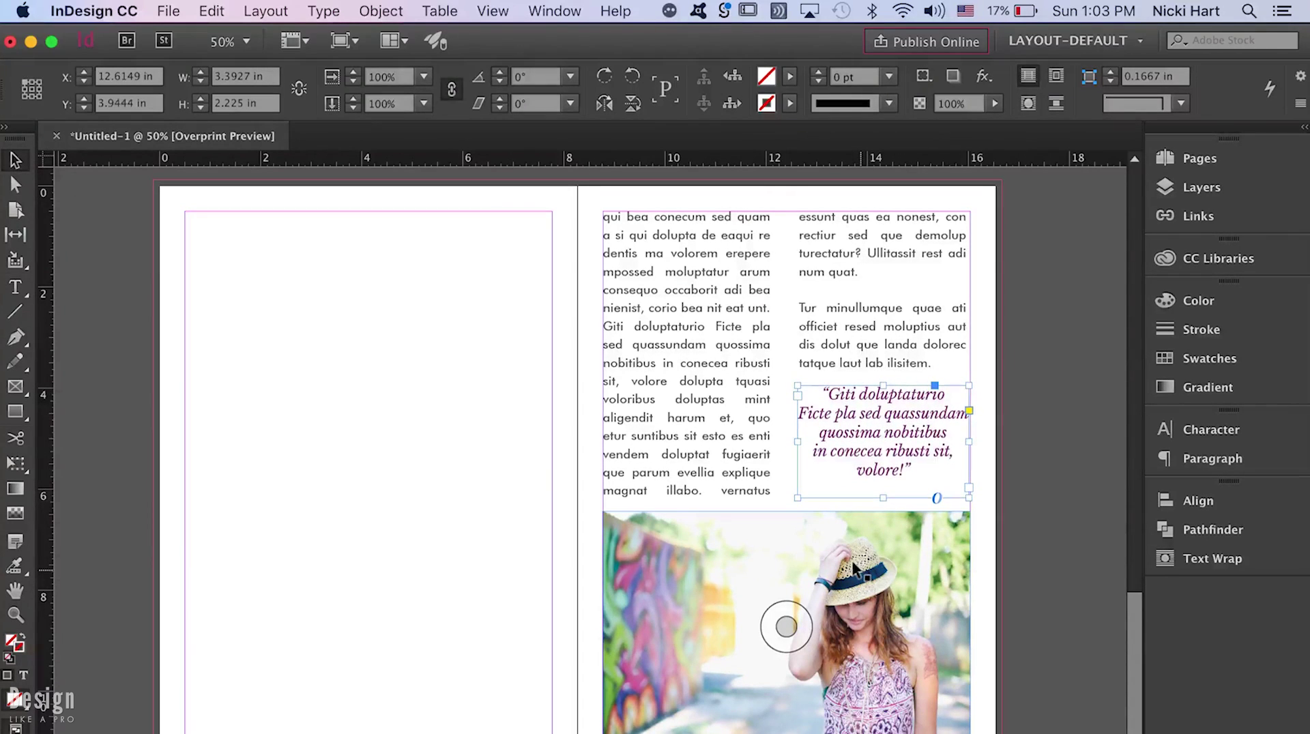
# - Delete the word "ribusti" from the pull quote so its text reflows
pyautogui.doubleClick(911, 469)
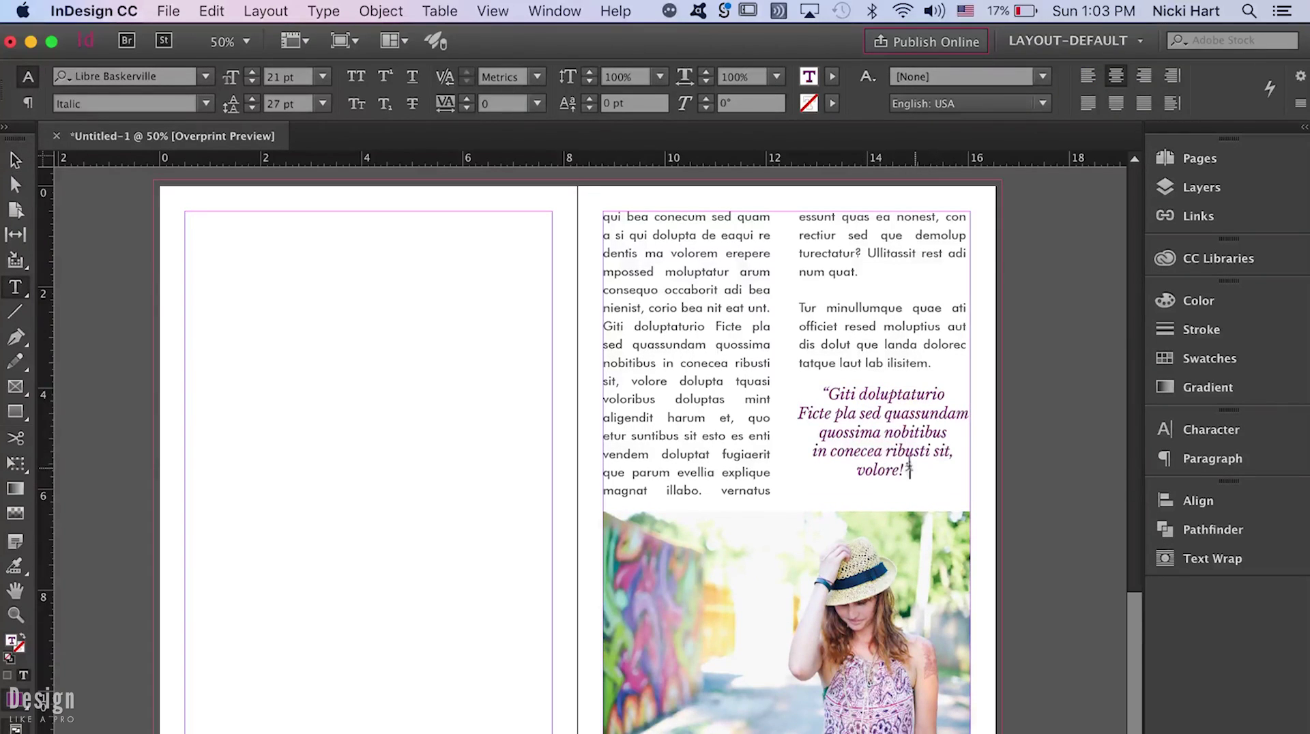
pyautogui.moveTo(911, 471); pyautogui.dragTo(801, 442)
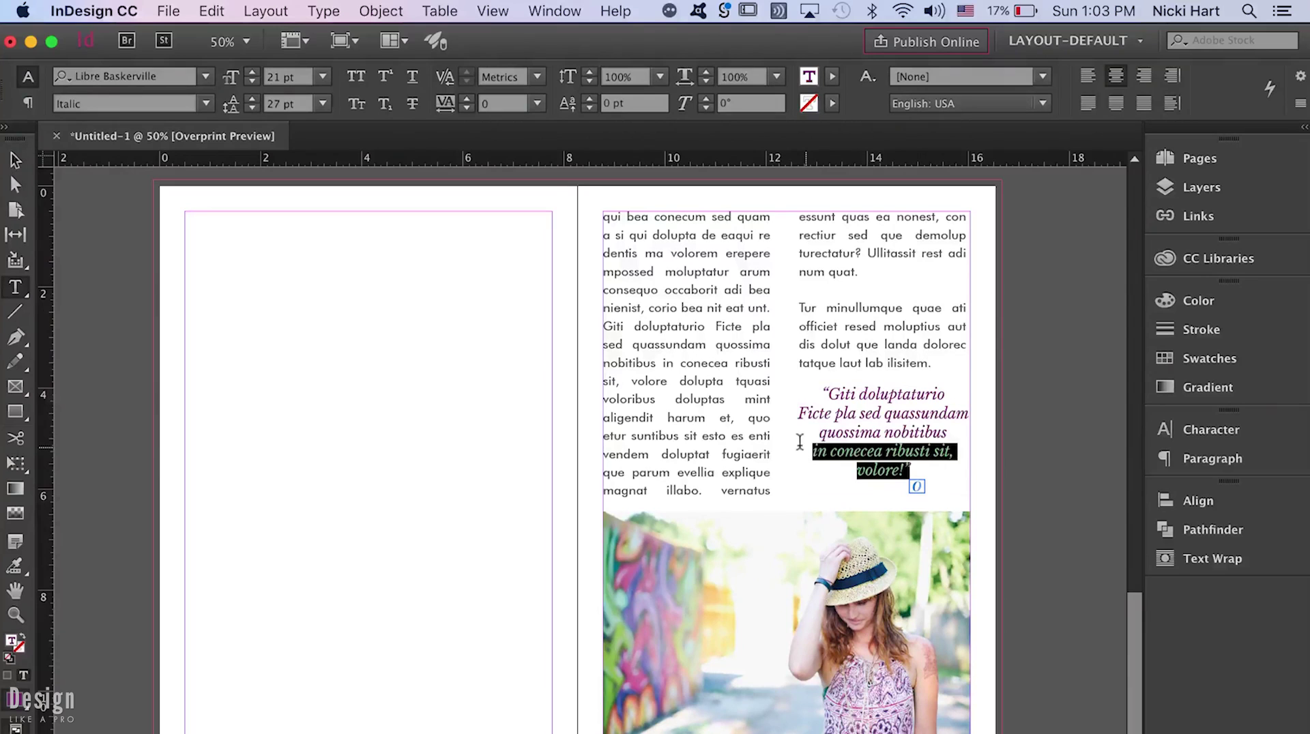
pyautogui.click(880, 462)
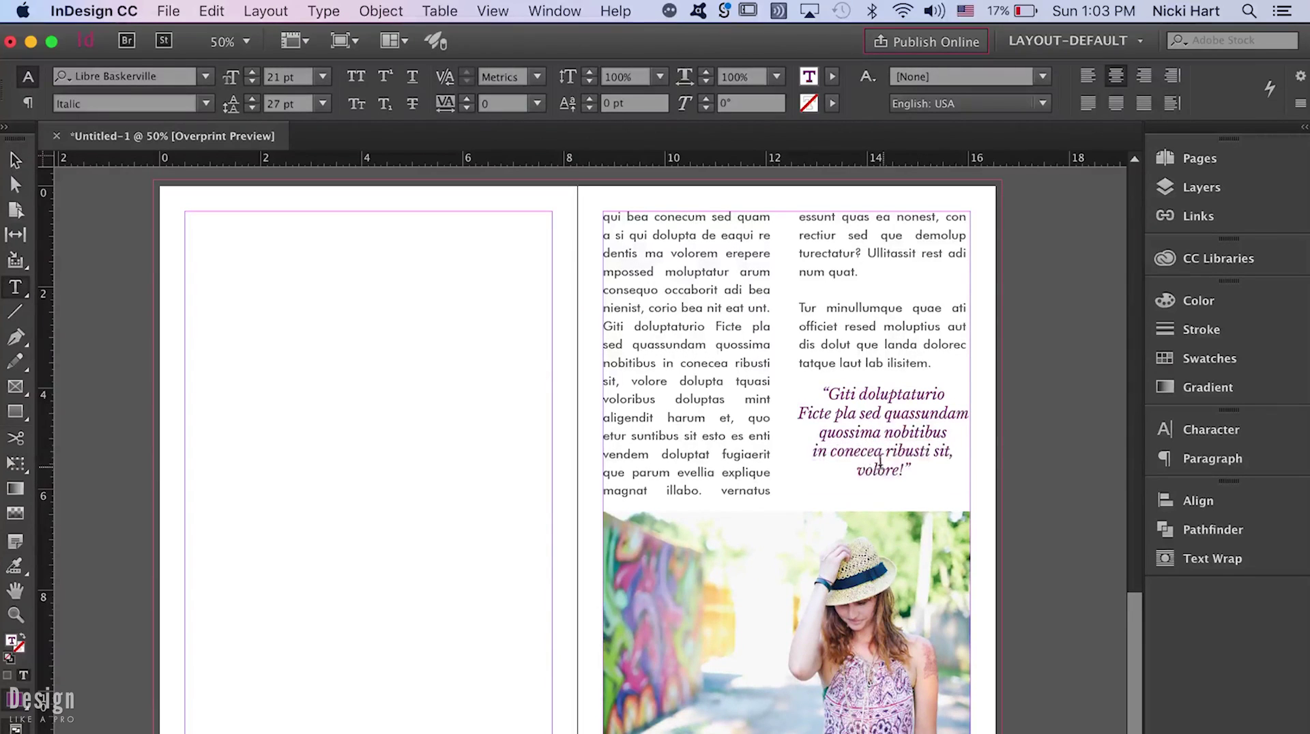
pyautogui.doubleClick(906, 448)
pyautogui.press('BackSpace')
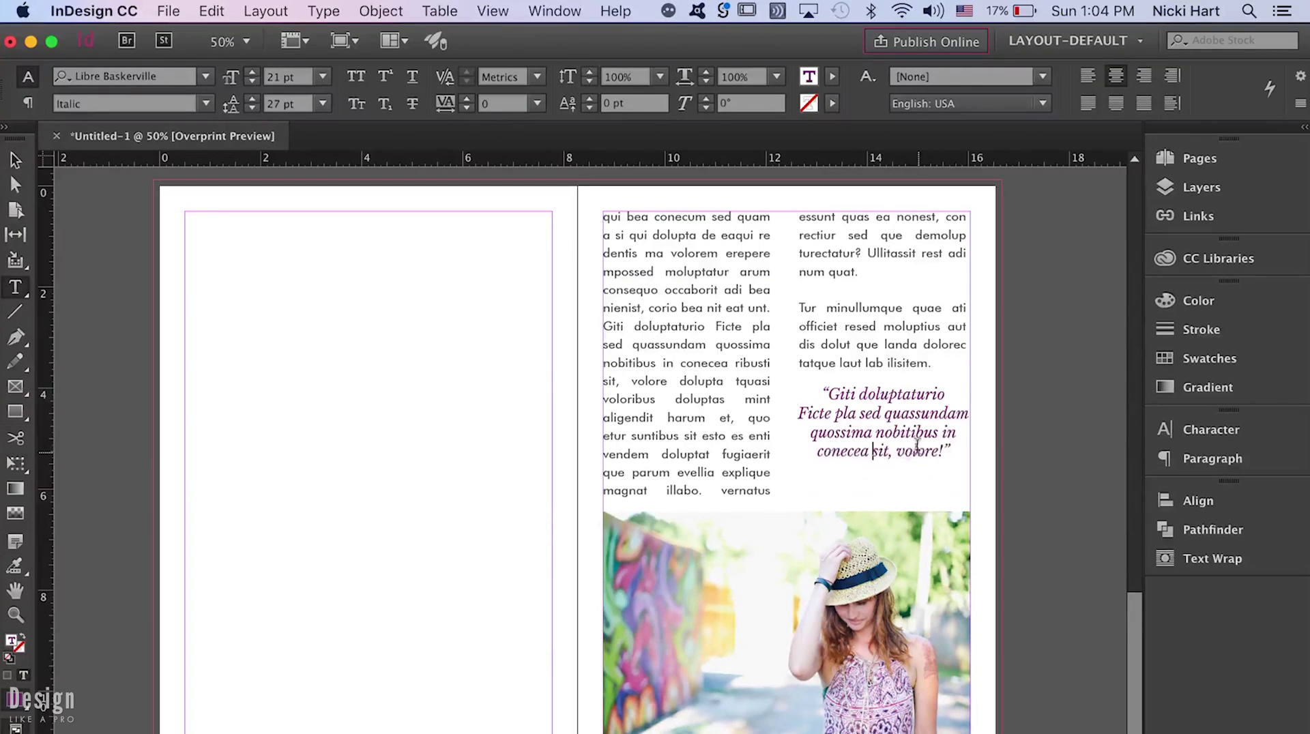
# - Increase the leading of all the pull quote text to 30 pt
pyautogui.press('super+a')
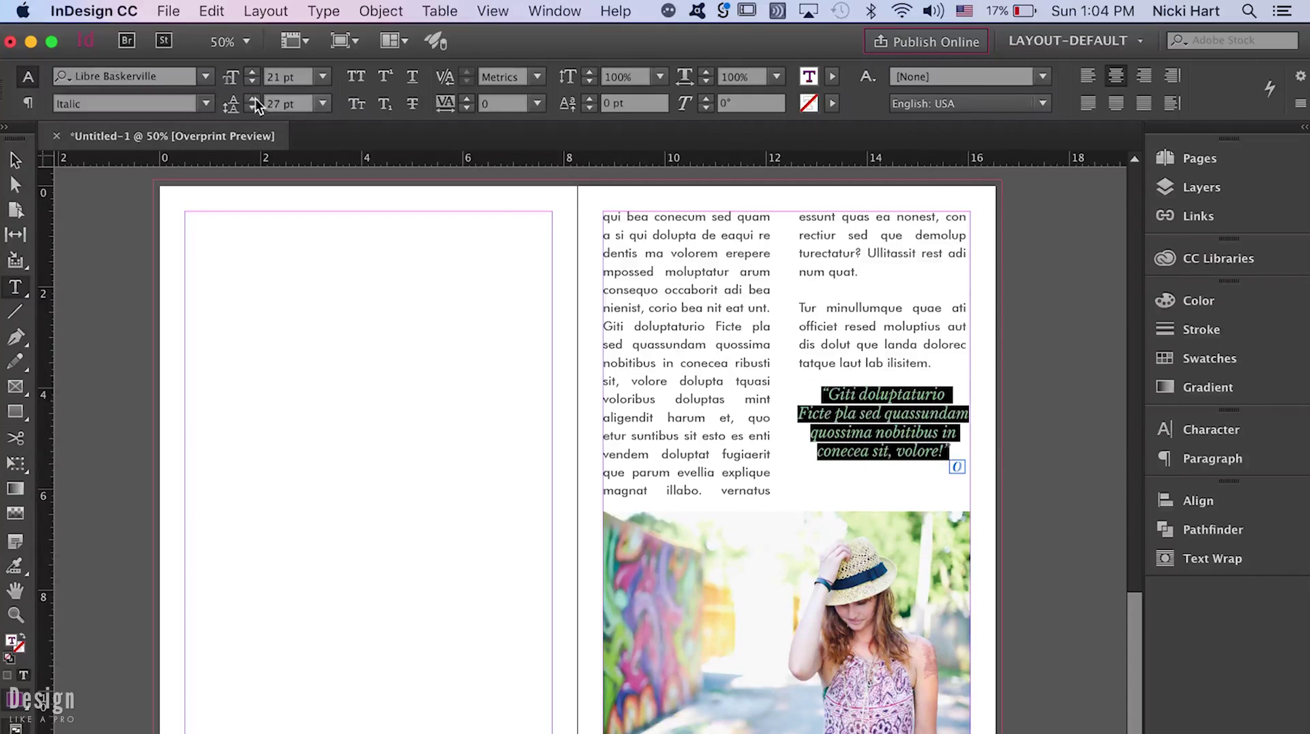
pyautogui.click(254, 98)
pyautogui.click(253, 98)
pyautogui.click(253, 98)
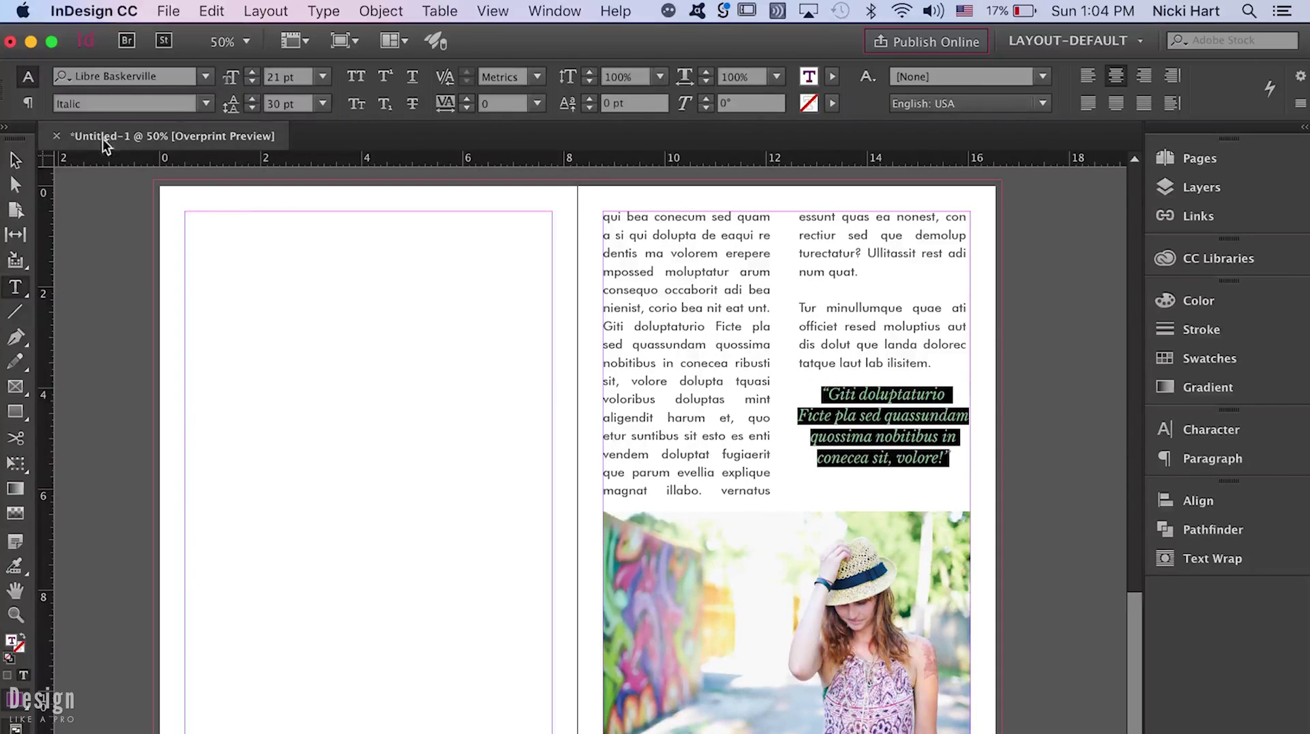
# - Move the pull quote frame down to Y 4.25 in, fit it to its text, and check the layout without guides
pyautogui.click(13, 166)
pyautogui.hotkey('shift', 'Down')
pyautogui.press('super+alt+c')
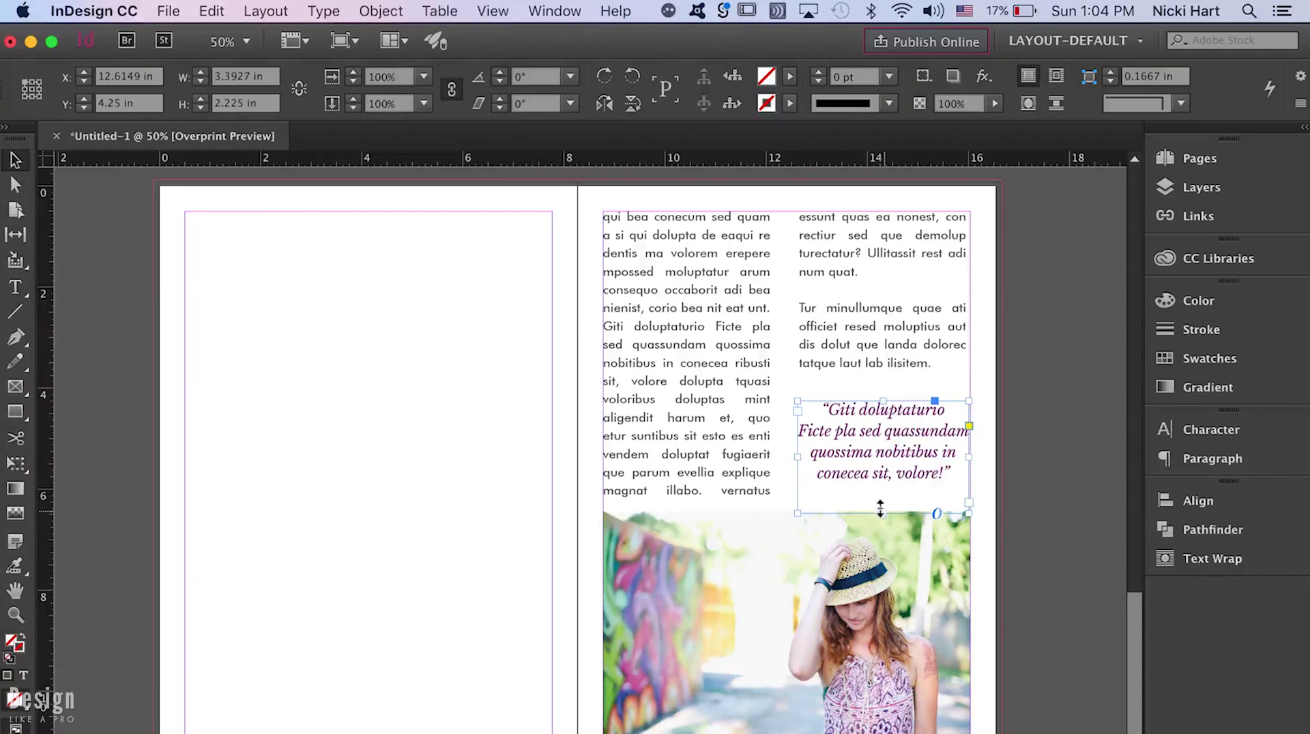
pyautogui.click(1029, 465)
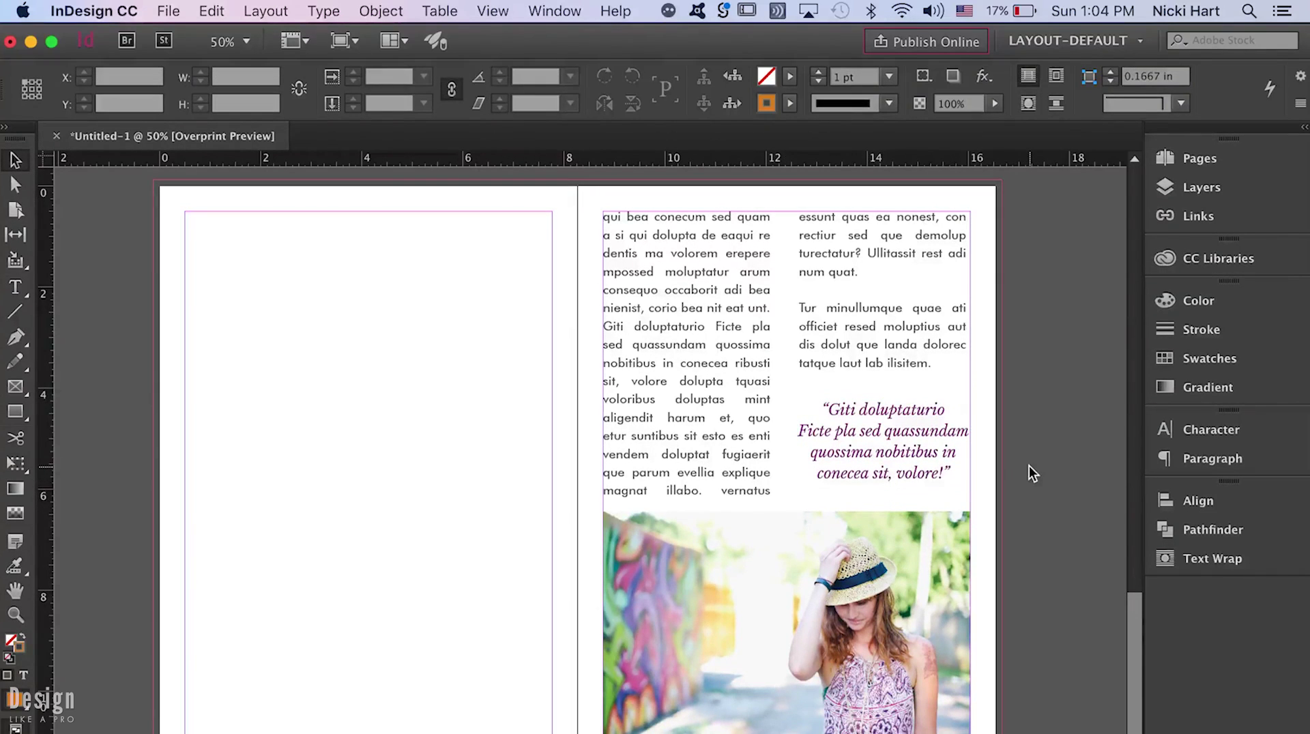
pyautogui.press('w')
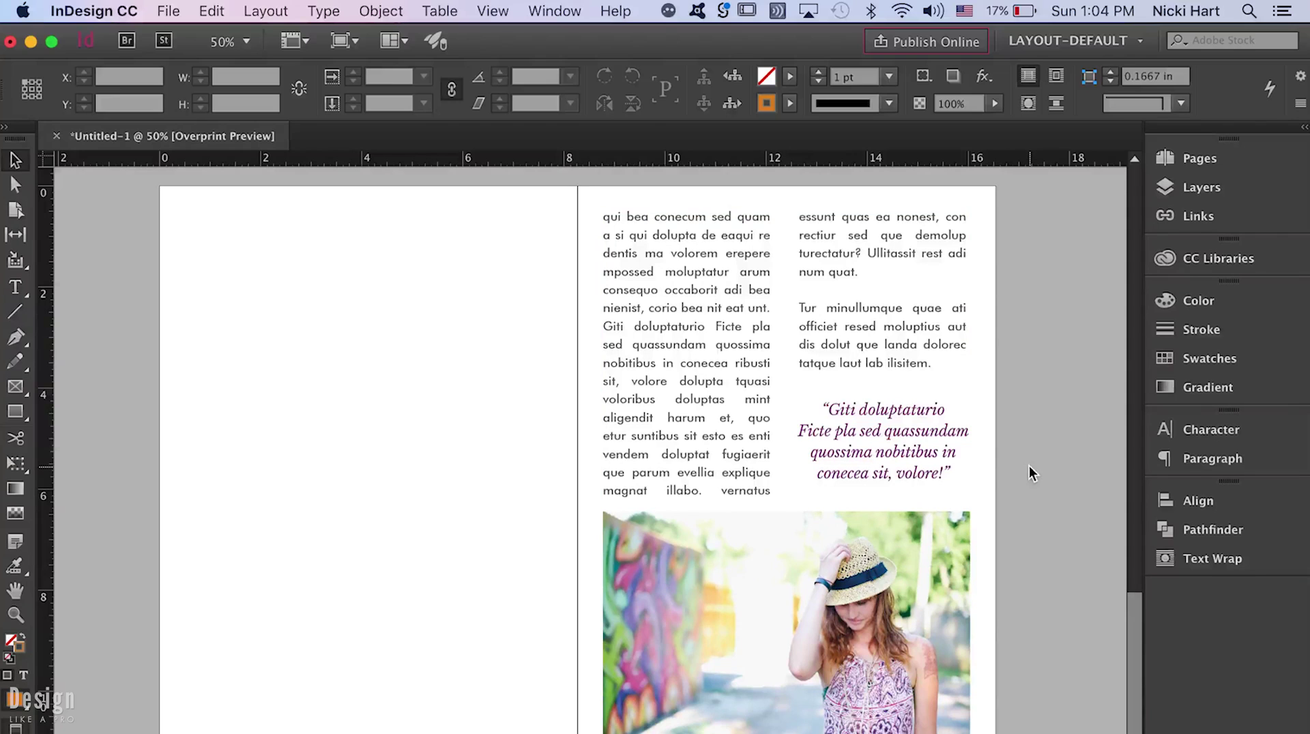
pyautogui.press('w')
# - Duplicate the pull quote frame onto the blank facing page and replace the copy's text with "• • •"
pyautogui.click(939, 449)
pyautogui.moveTo(898, 440); pyautogui.dragTo(377, 443)
pyautogui.doubleClick(377, 444)
pyautogui.press('super+a')
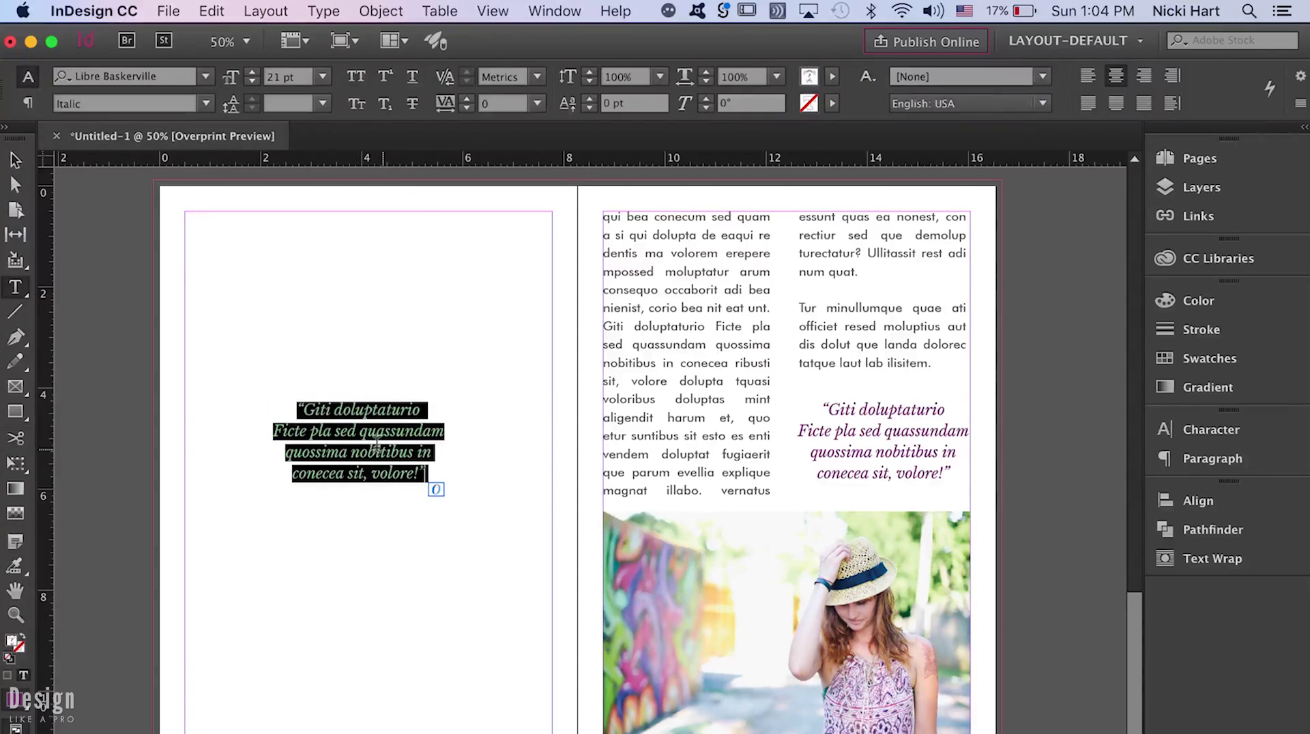
pyautogui.press('BackSpace')
pyautogui.write('• • •')
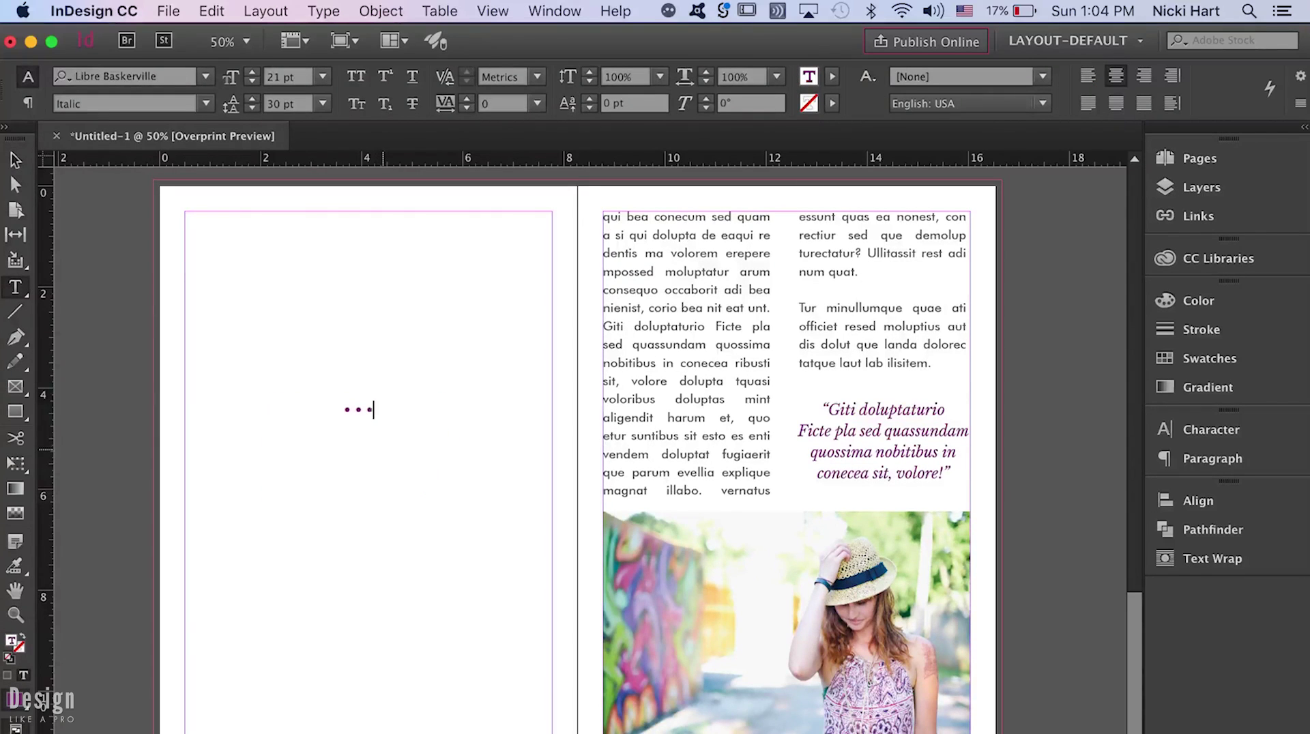
# - Enlarge the three bullets to 25 pt, colour them with the C=0 M=67 Y=100 K=9 swatch, and finish text editing
pyautogui.click(365, 409)
pyautogui.moveTo(380, 408); pyautogui.dragTo(321, 401)
pyautogui.click(255, 72)
pyautogui.click(256, 72)
pyautogui.click(255, 71)
pyautogui.click(255, 72)
pyautogui.click(1274, 356)
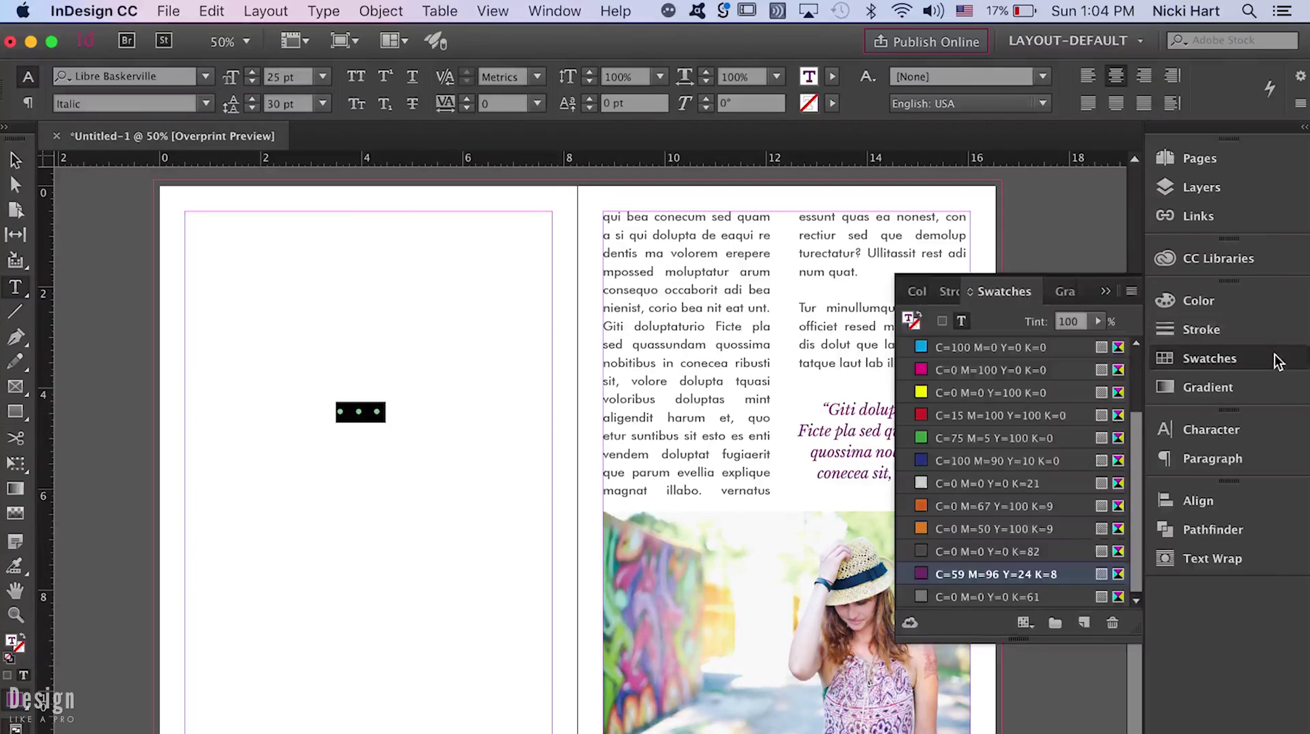
pyautogui.click(1039, 512)
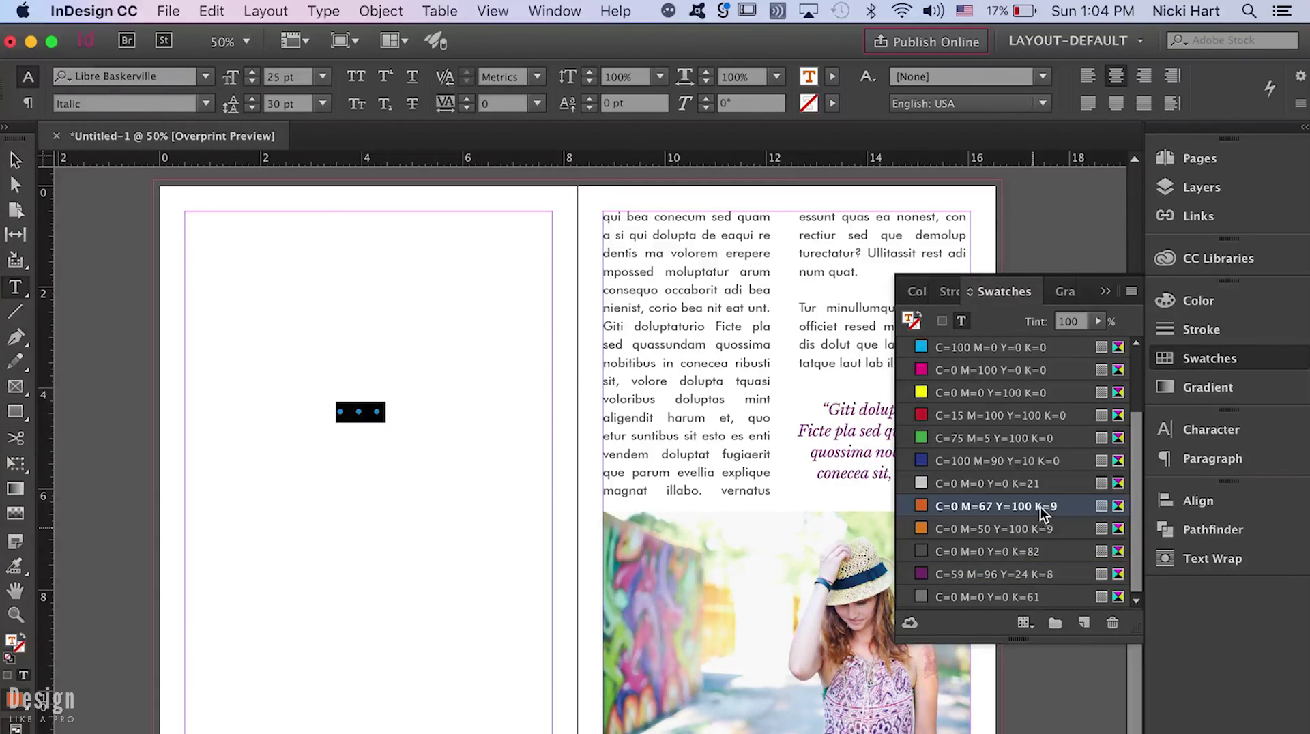
pyautogui.click(1101, 295)
pyautogui.press('Escape')
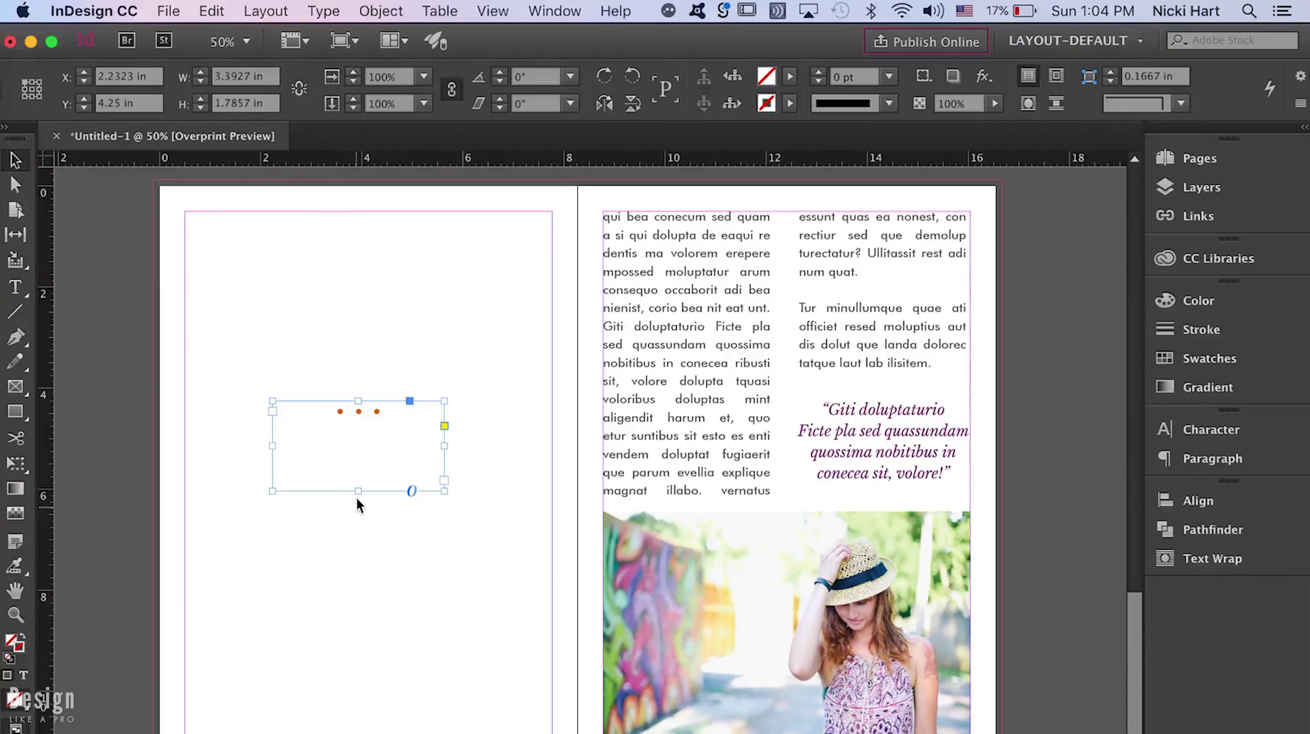
# - Shorten the bullet frame to about 0.39 in and place it between the second column's text and the pull quote
pyautogui.moveTo(358, 491); pyautogui.dragTo(899, 385)
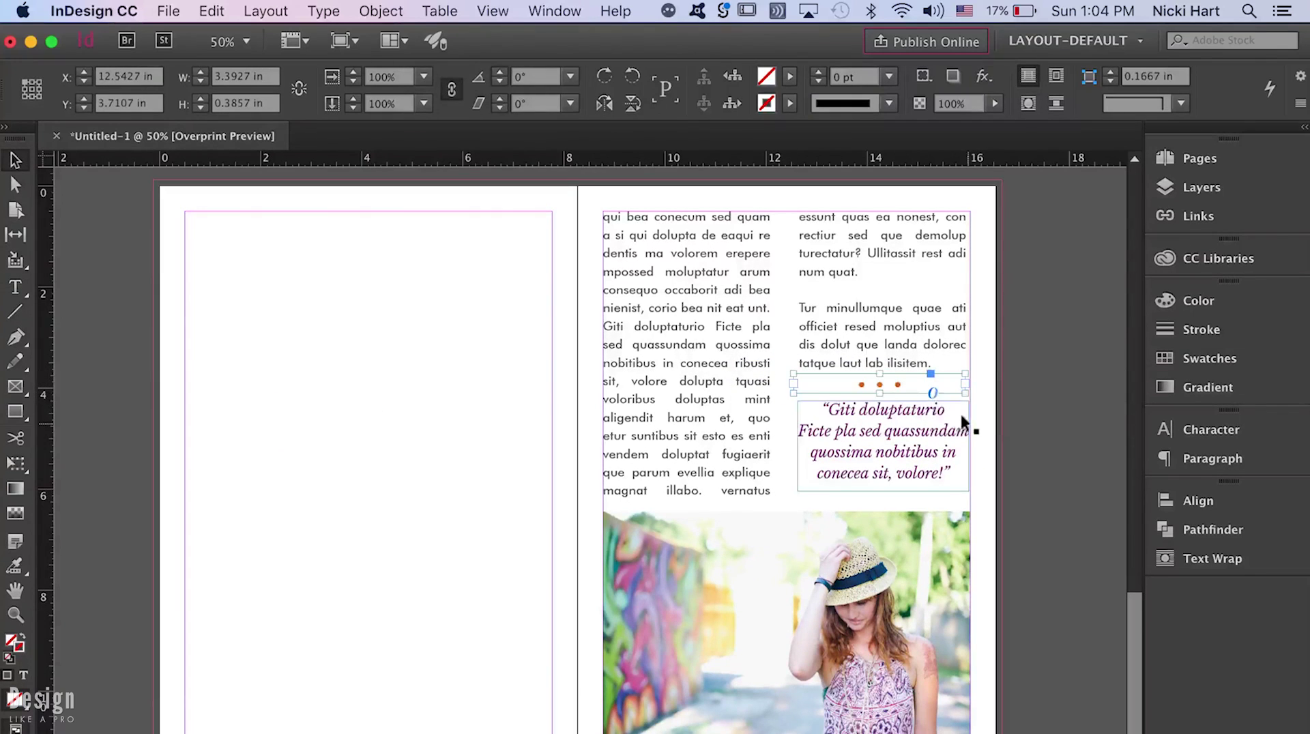
pyautogui.click(1021, 419)
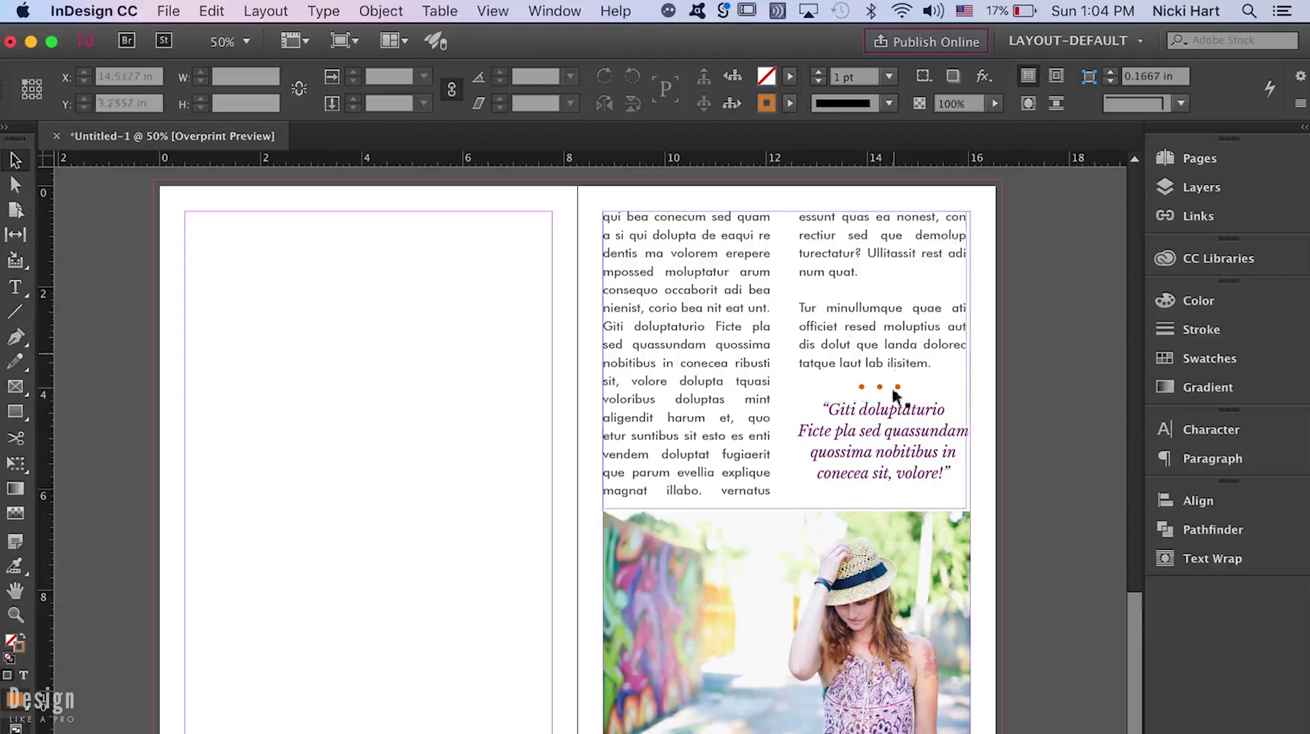
# - Draw a vertical line about 3.55 in long on the blank page and set its stroke weight to 15 pt
pyautogui.scroll(-1, 1035, 495)
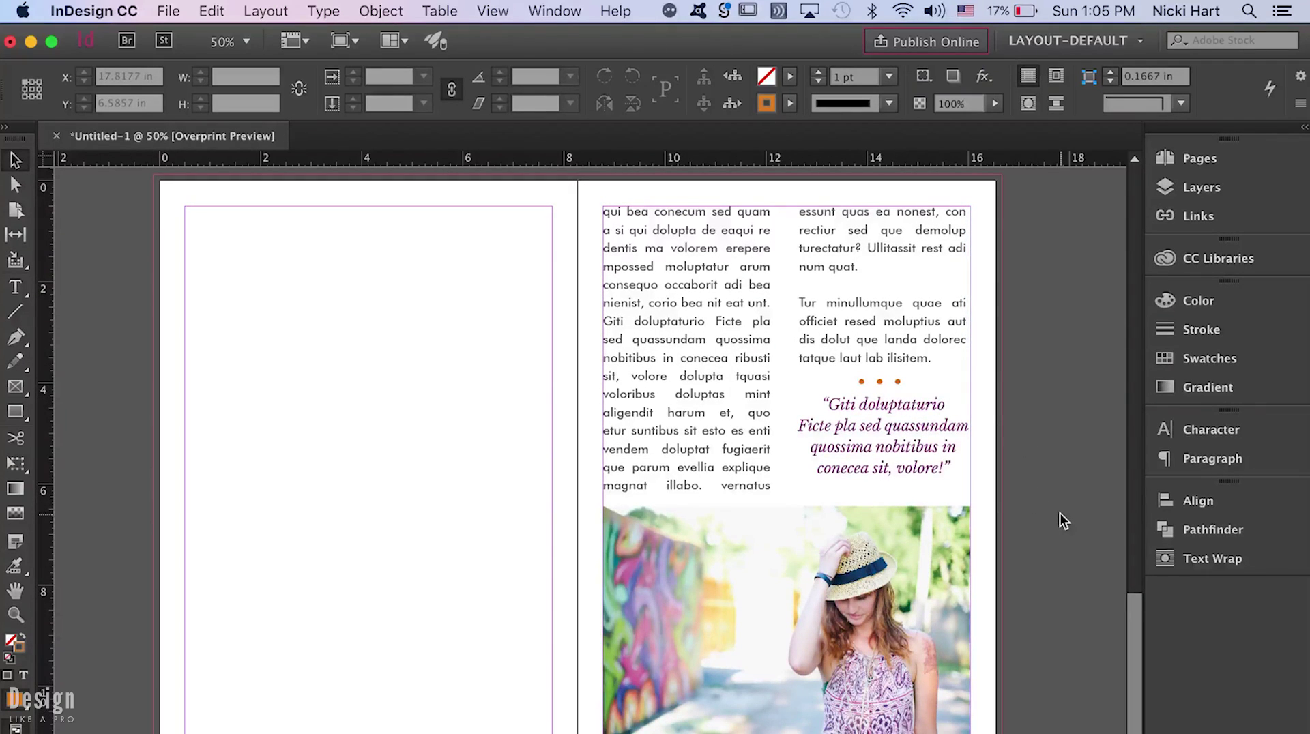
pyautogui.click(15, 312)
pyautogui.moveTo(457, 278); pyautogui.dragTo(473, 457)
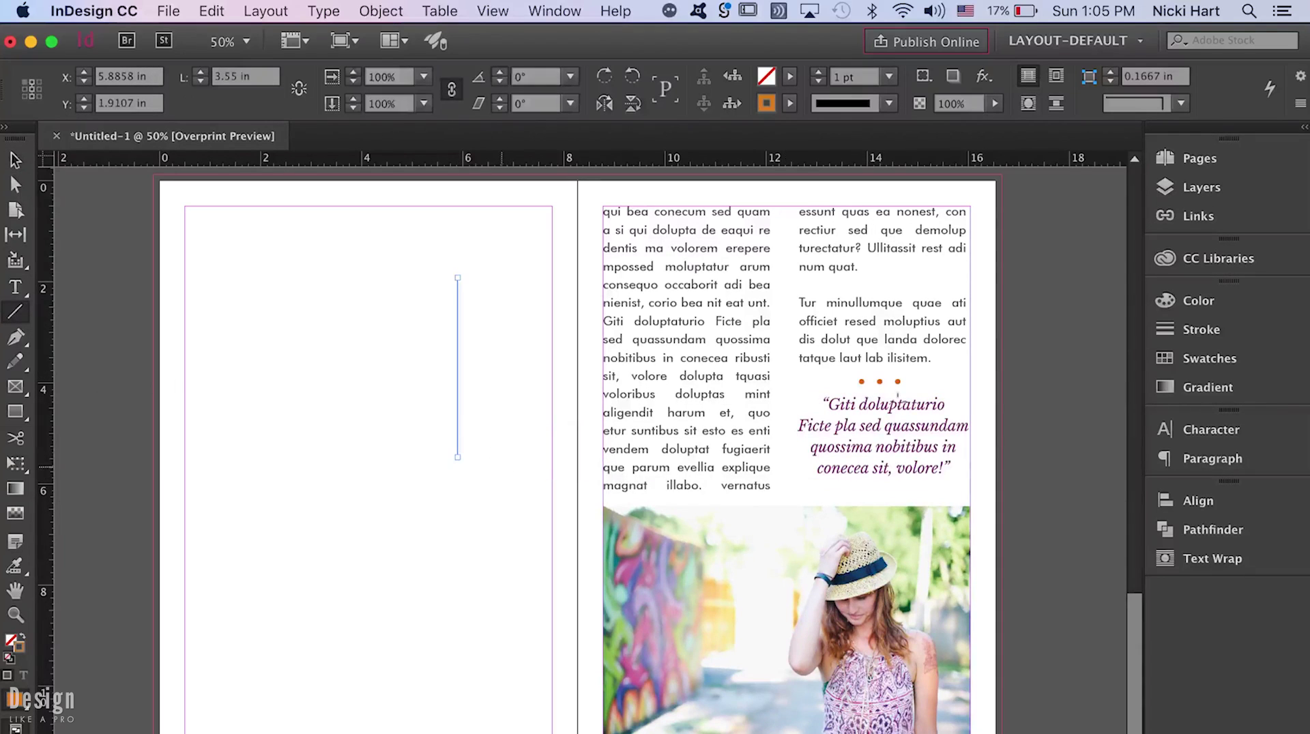
pyautogui.click(1252, 333)
pyautogui.click(1055, 322)
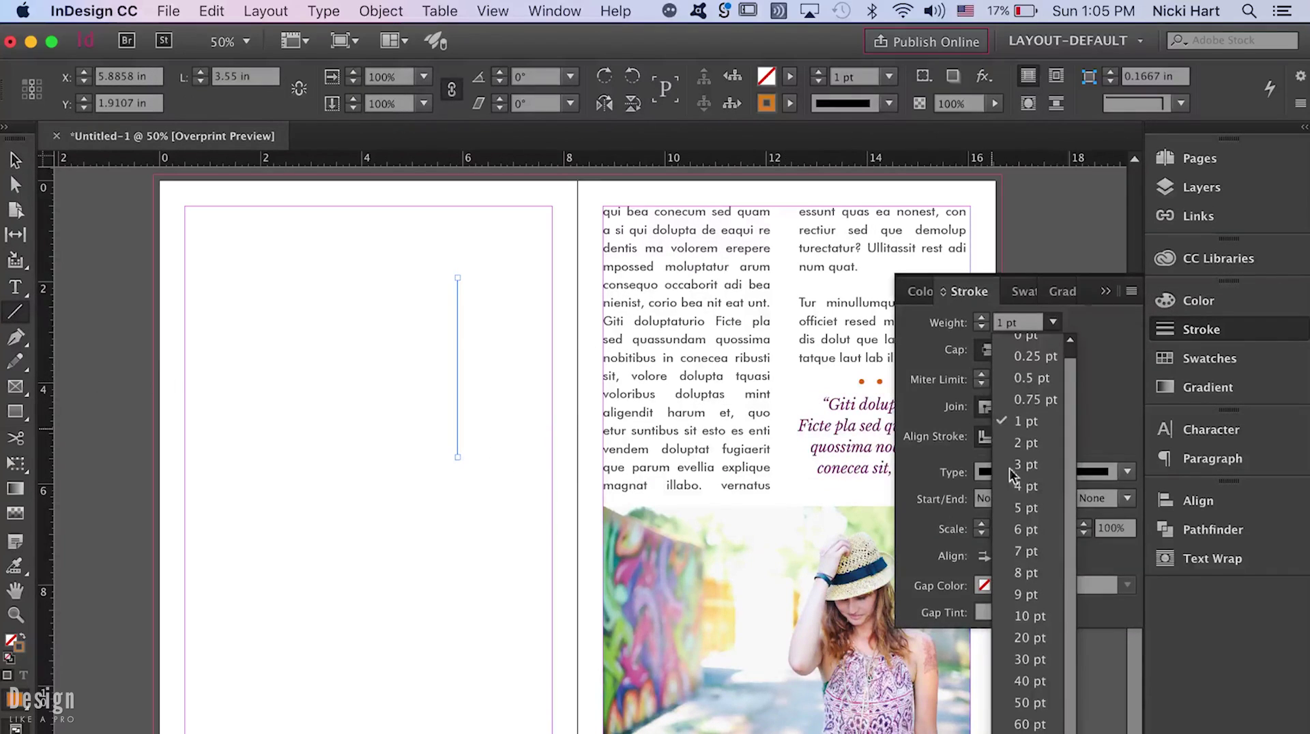
pyautogui.click(1016, 619)
pyautogui.doubleClick(1007, 323)
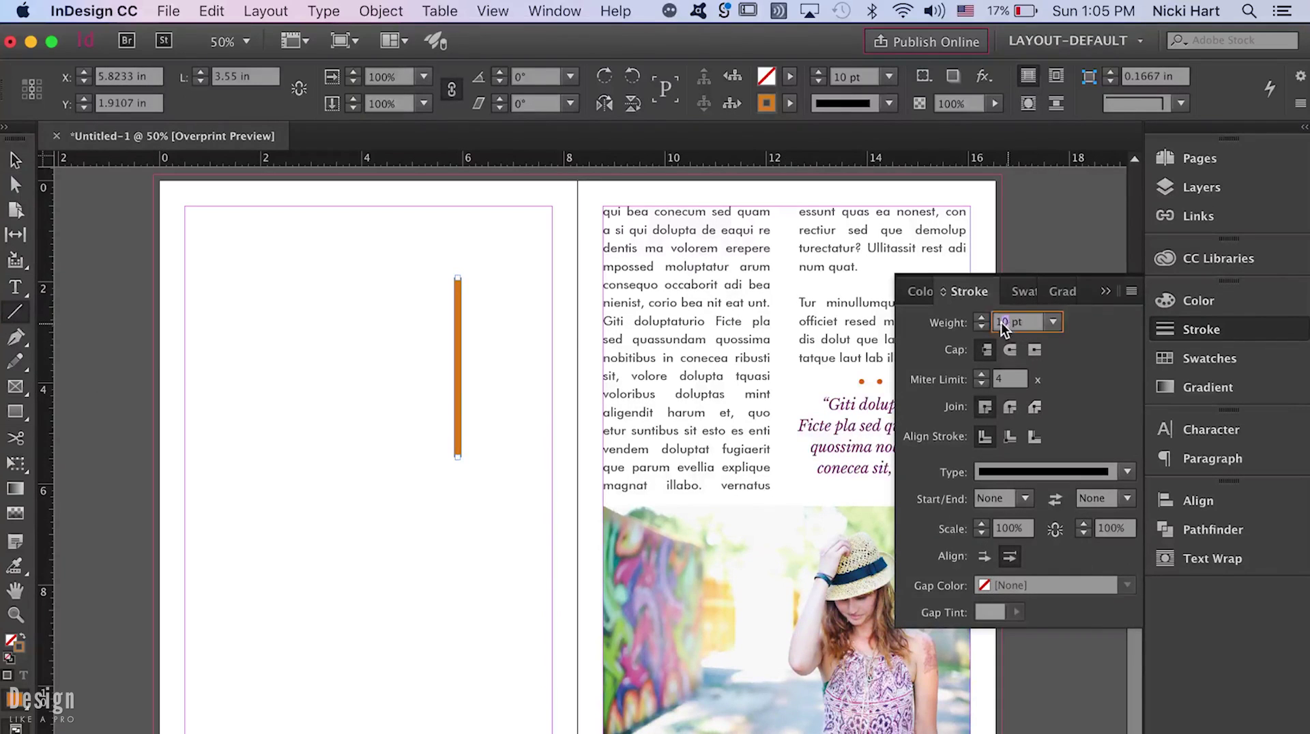
pyautogui.write('15')
pyautogui.press('Return')
# - Move the orange line against the photo's outer edge, aligned with the top of the photo
pyautogui.click(1210, 358)
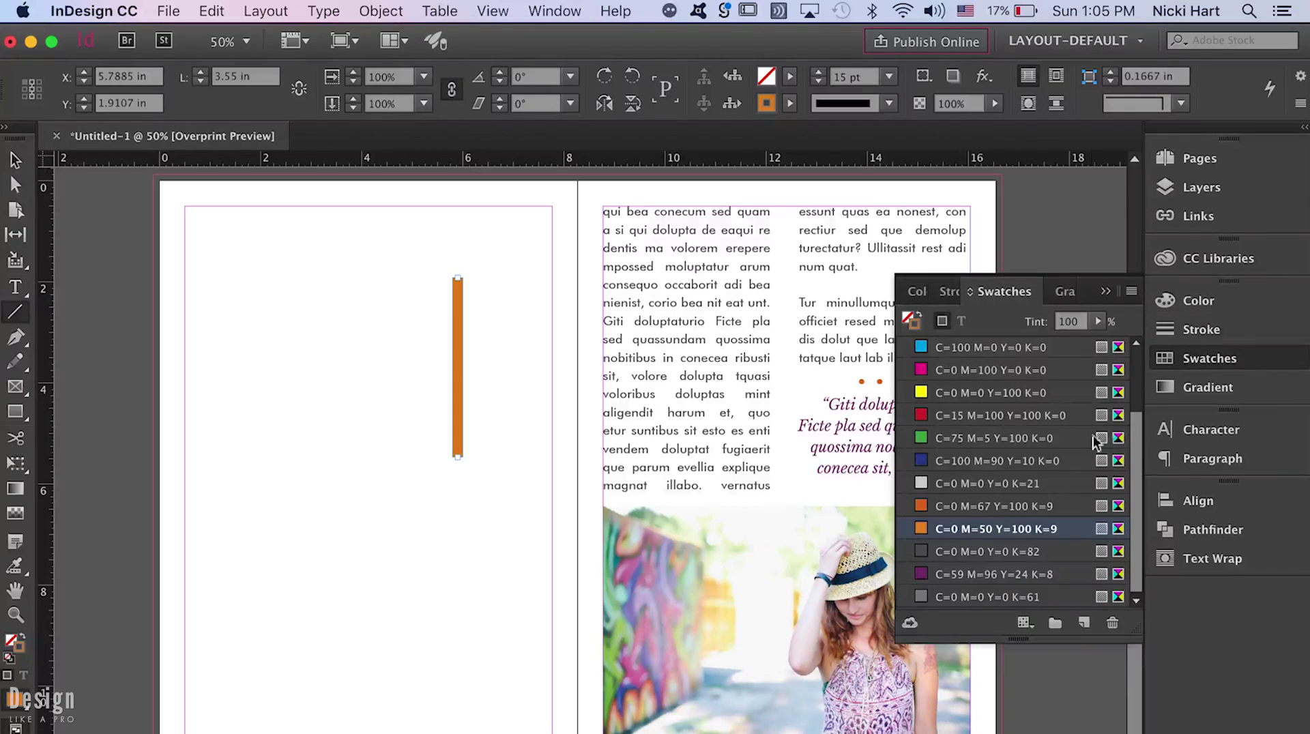
pyautogui.click(15, 160)
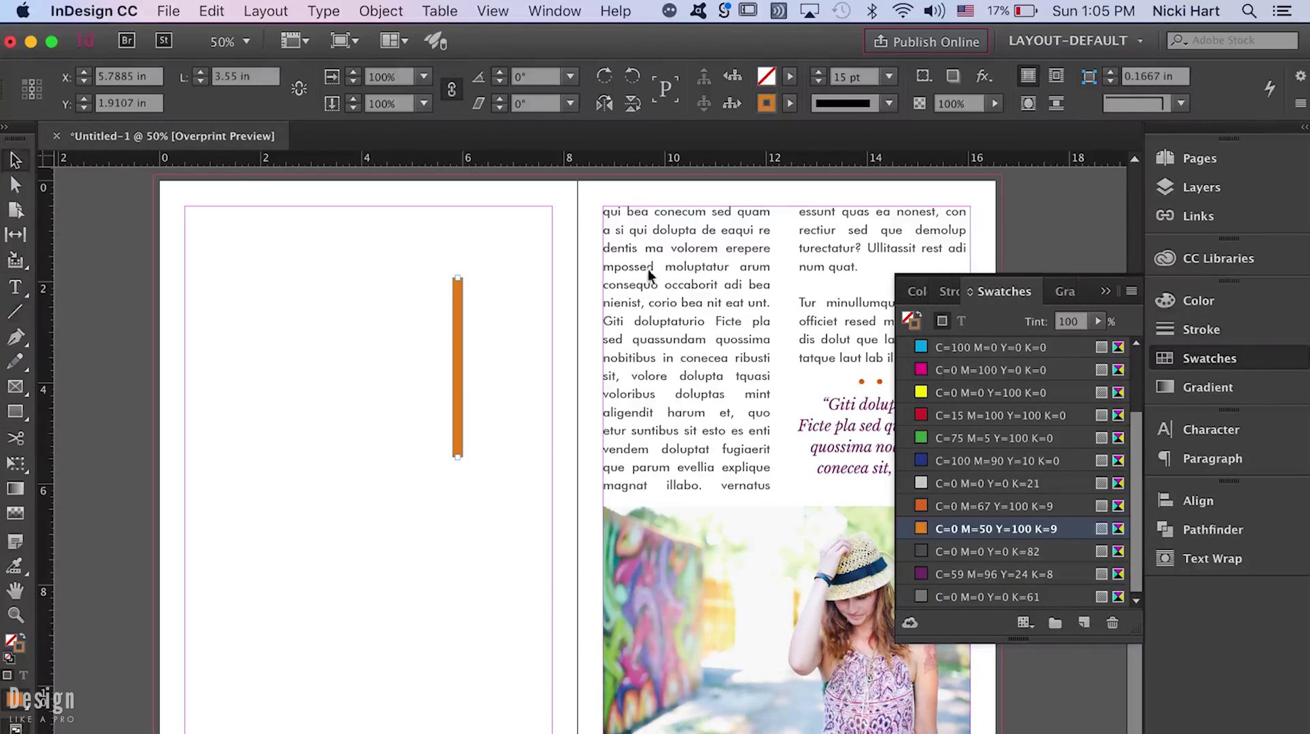
pyautogui.click(1106, 293)
pyautogui.moveTo(456, 311); pyautogui.dragTo(981, 556)
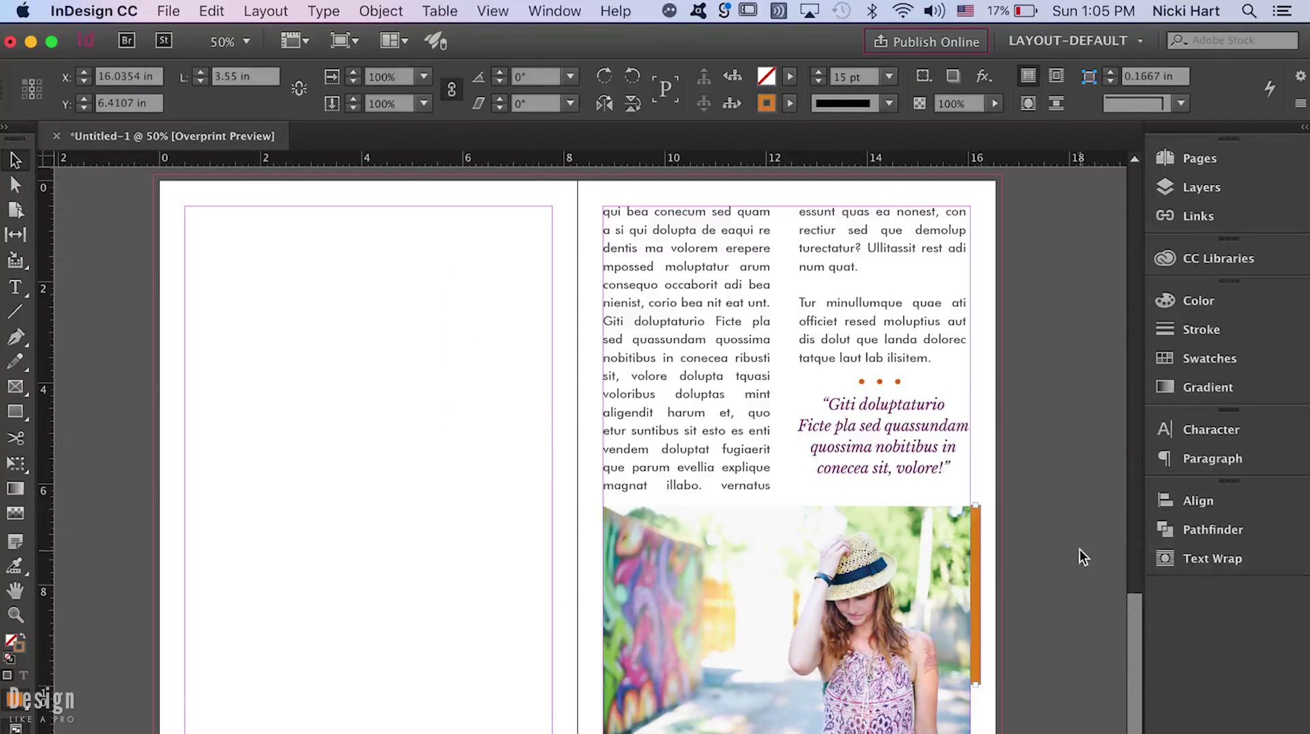
pyautogui.click(1080, 550)
# - Extend the orange line downward so it ends at the photo's bottom edge
pyautogui.scroll(2, 1076, 569)
pyautogui.scroll(2, 1128, 538)
pyautogui.moveTo(1128, 540)
pyautogui.mouseDown()
pyautogui.moveTo(1130, 381)
pyautogui.moveTo(1149, 632)
pyautogui.mouseUp()
pyautogui.click(977, 563)
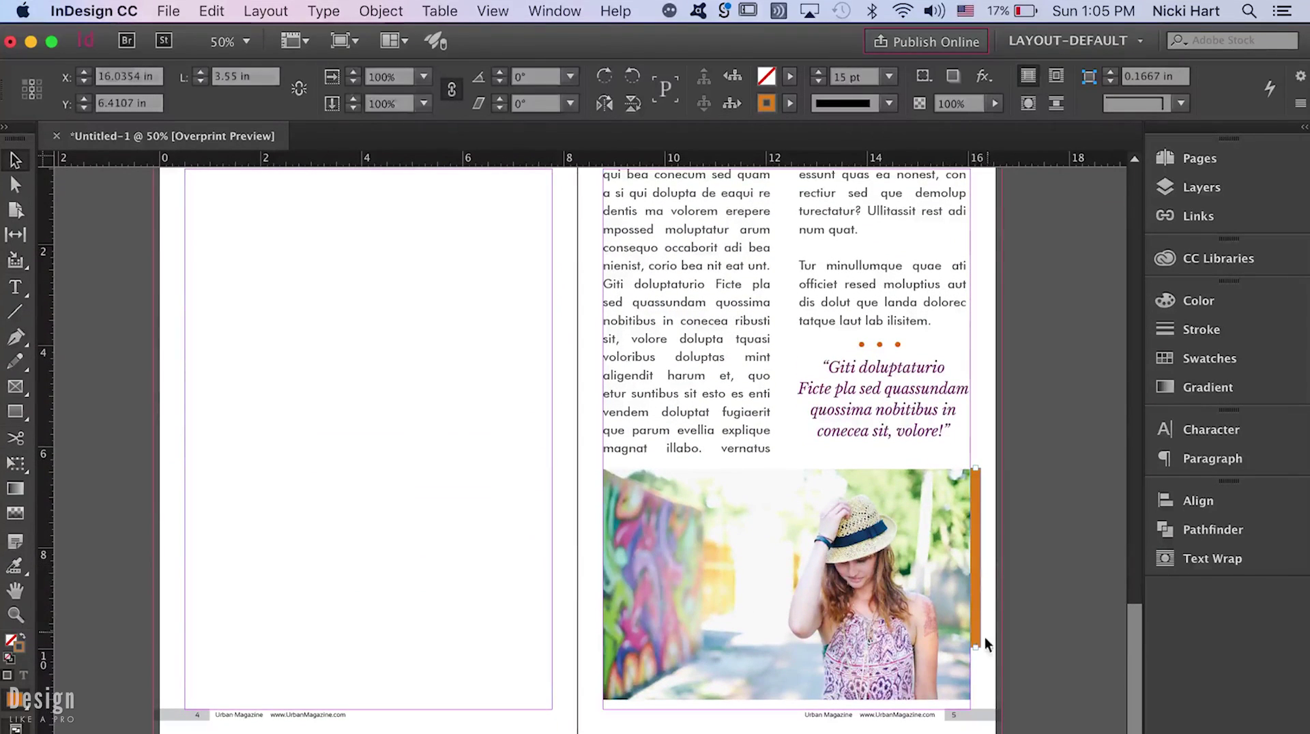
pyautogui.moveTo(977, 643); pyautogui.dragTo(992, 700)
# - Preview the spread without guides and compare its design with the earlier food article spread
pyautogui.click(1055, 654)
pyautogui.press('w')
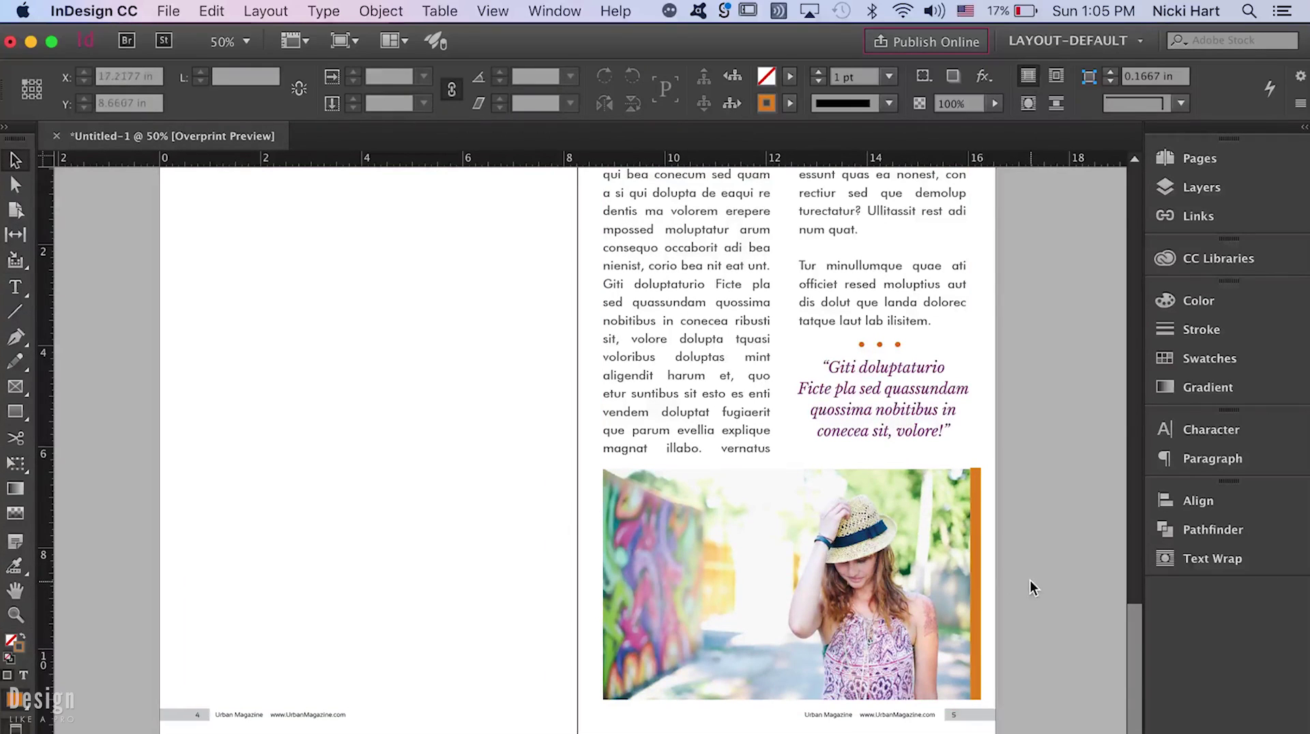
pyautogui.moveTo(1133, 630); pyautogui.dragTo(1140, 415)
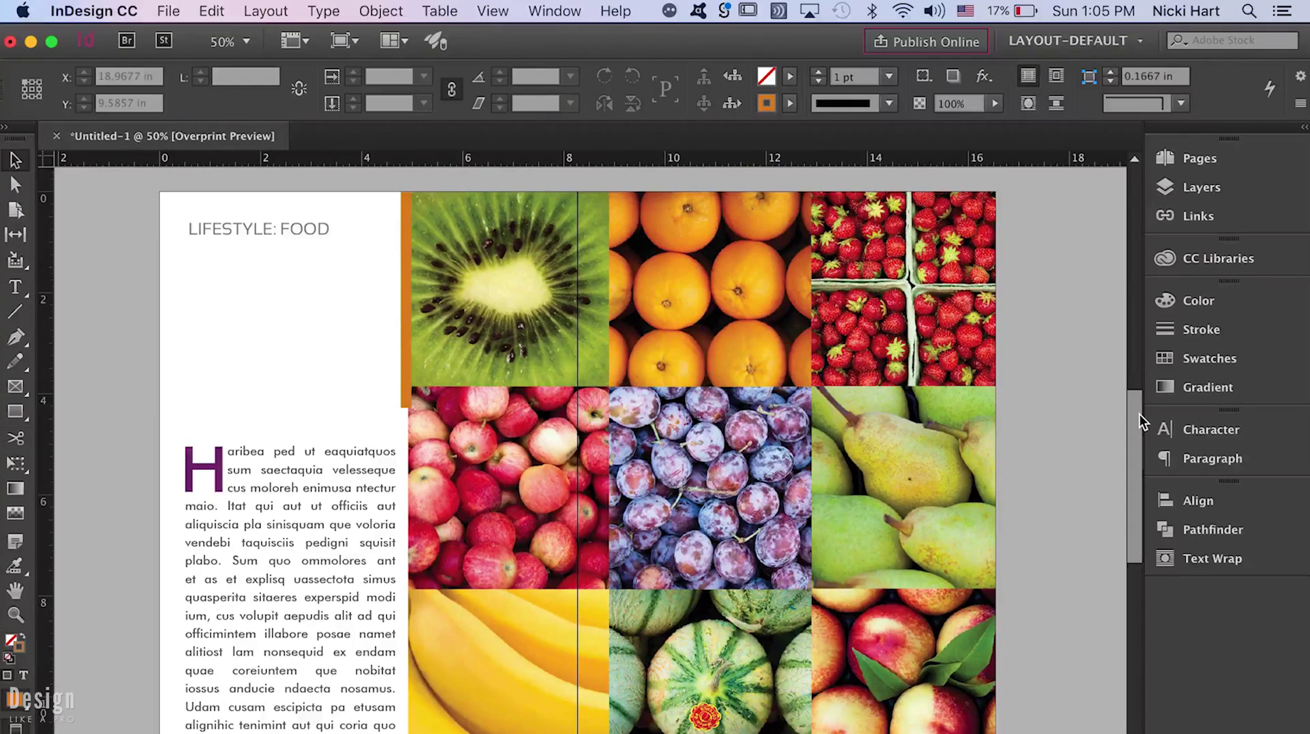
pyautogui.moveTo(1140, 415); pyautogui.dragTo(1132, 612)
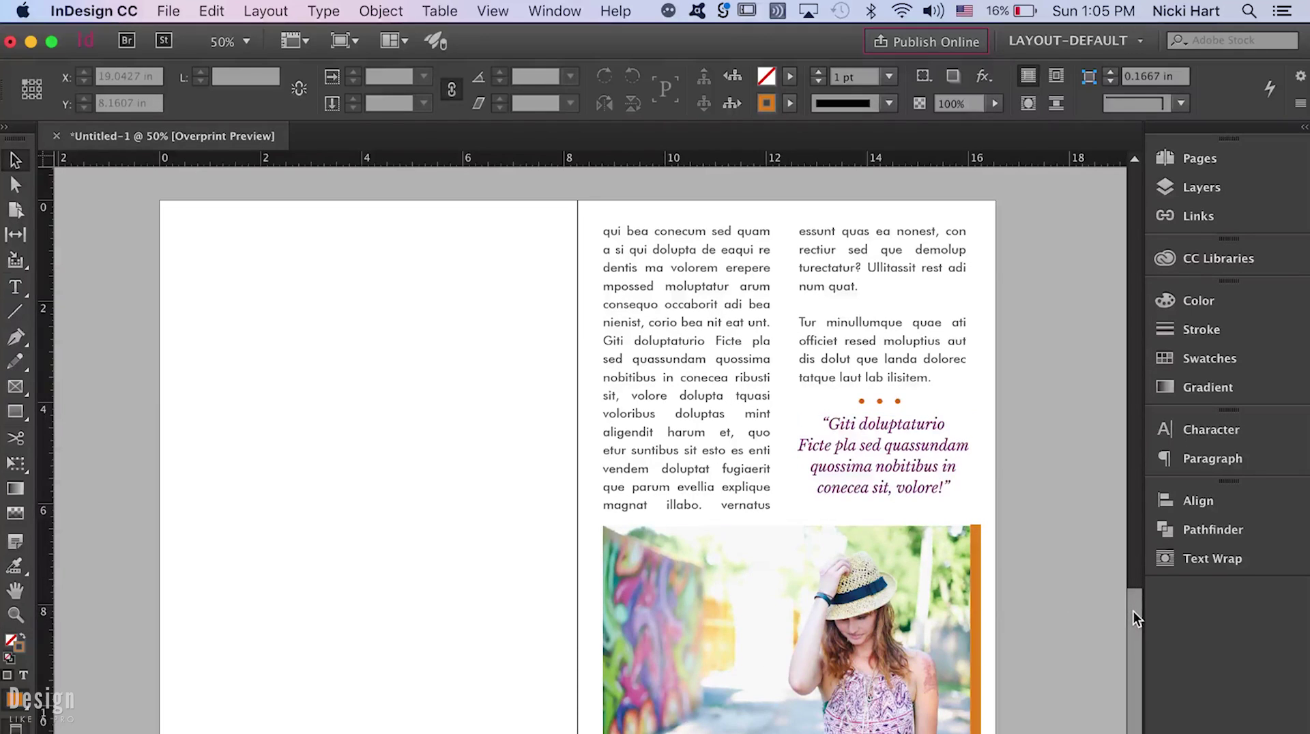
pyautogui.moveTo(1138, 613); pyautogui.dragTo(1131, 632)
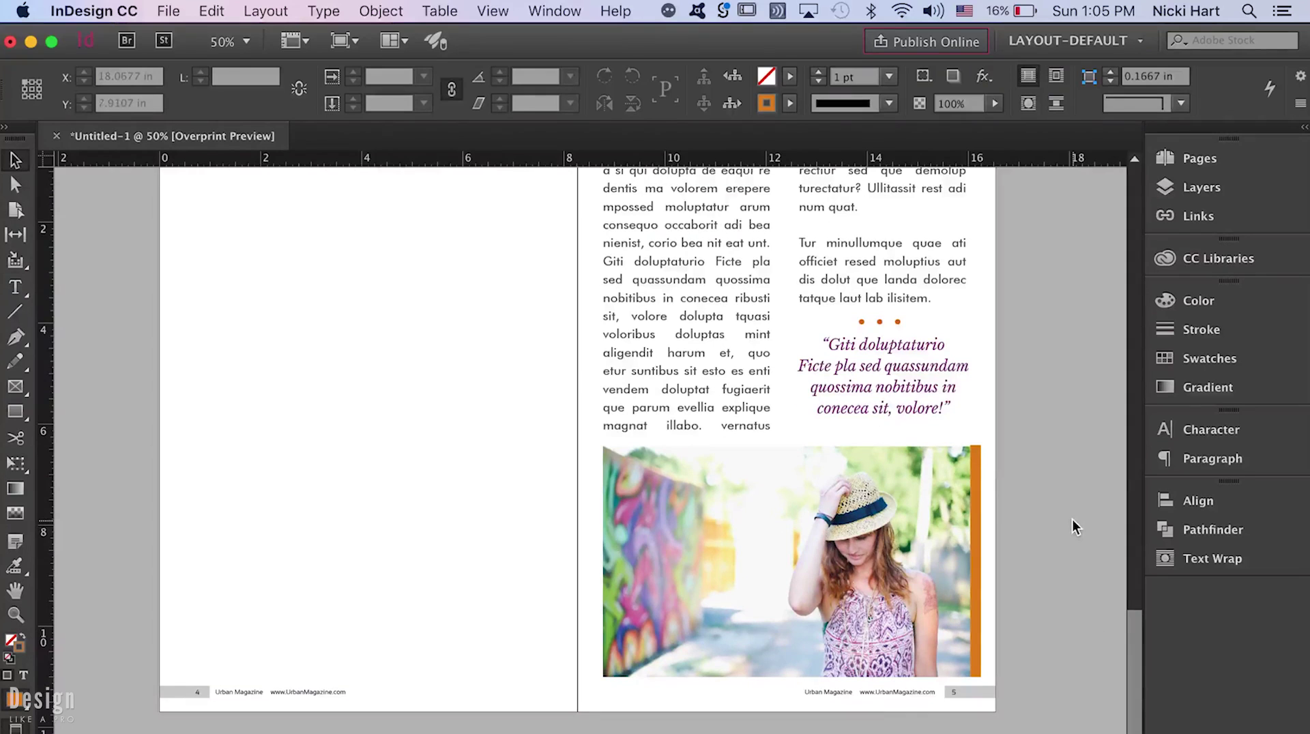
pyautogui.moveTo(1132, 623); pyautogui.dragTo(1139, 602)
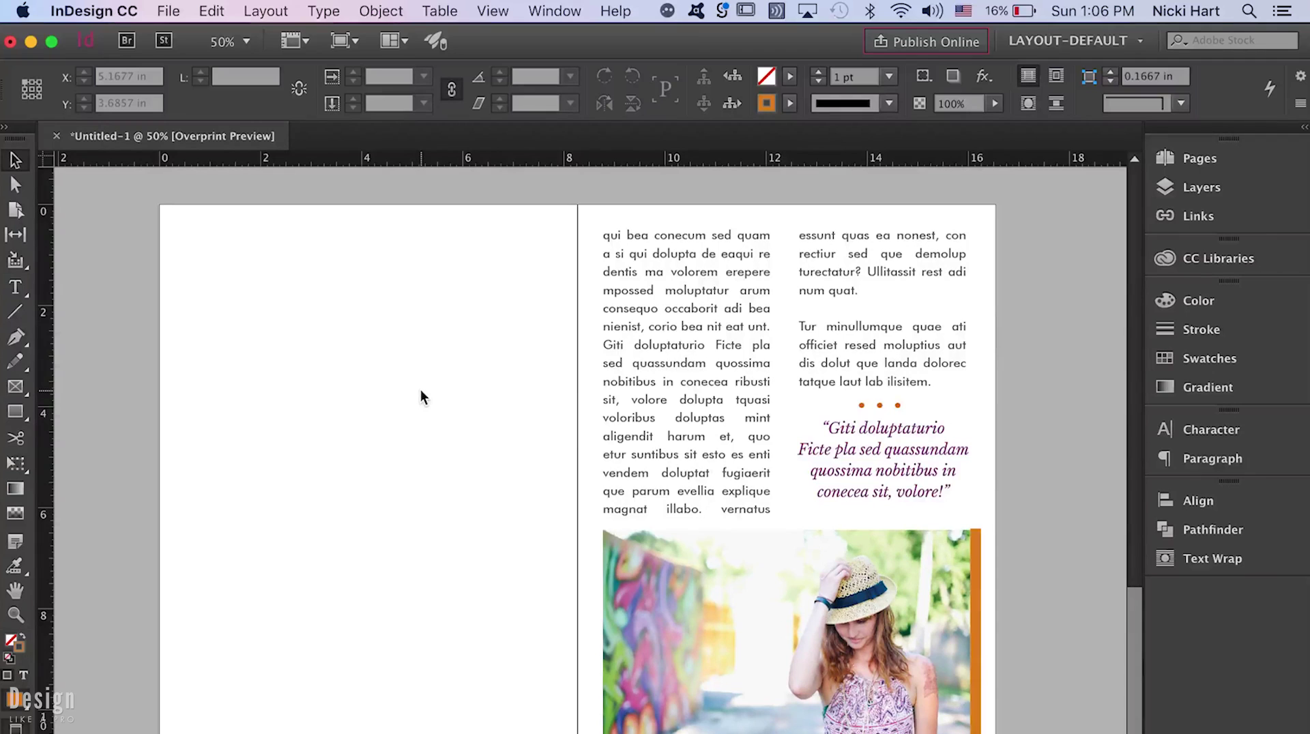
pyautogui.moveTo(1139, 604); pyautogui.dragTo(1136, 613)
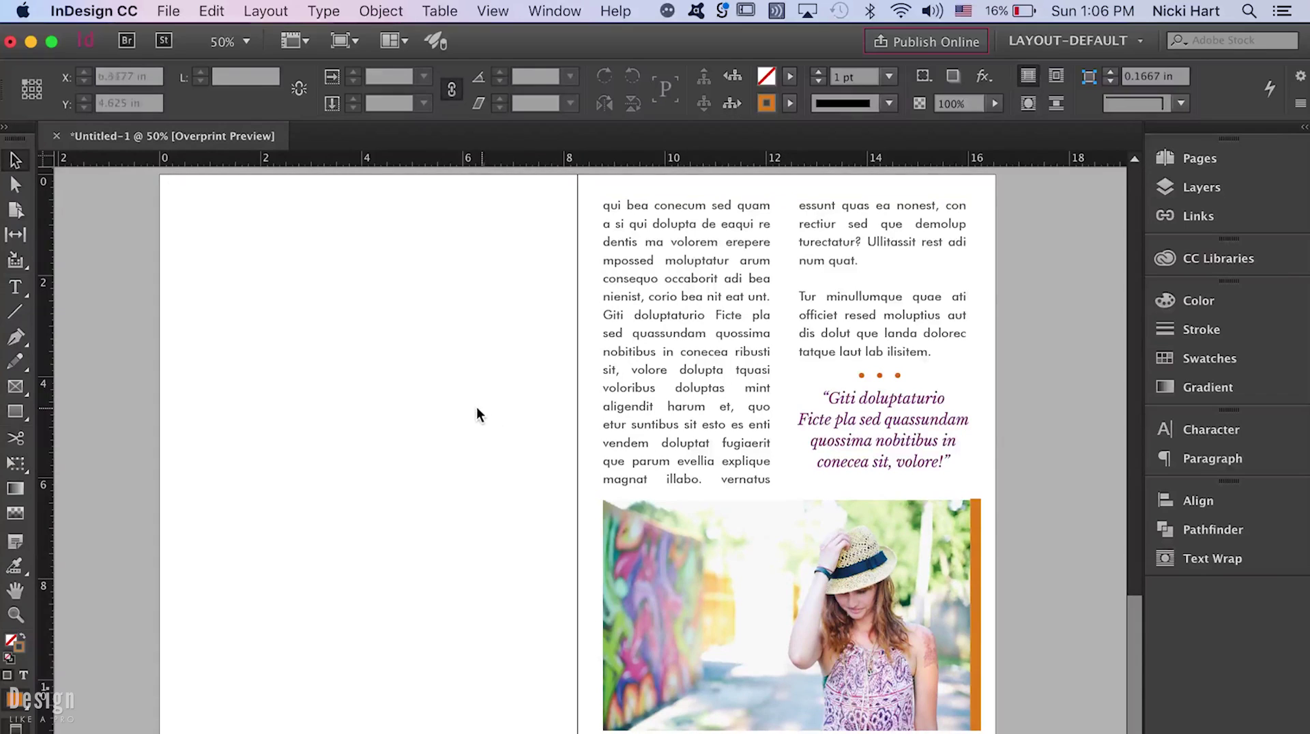
# - Apply the [None] master to page 4, the blank page of the 4-5 spread
pyautogui.click(1264, 161)
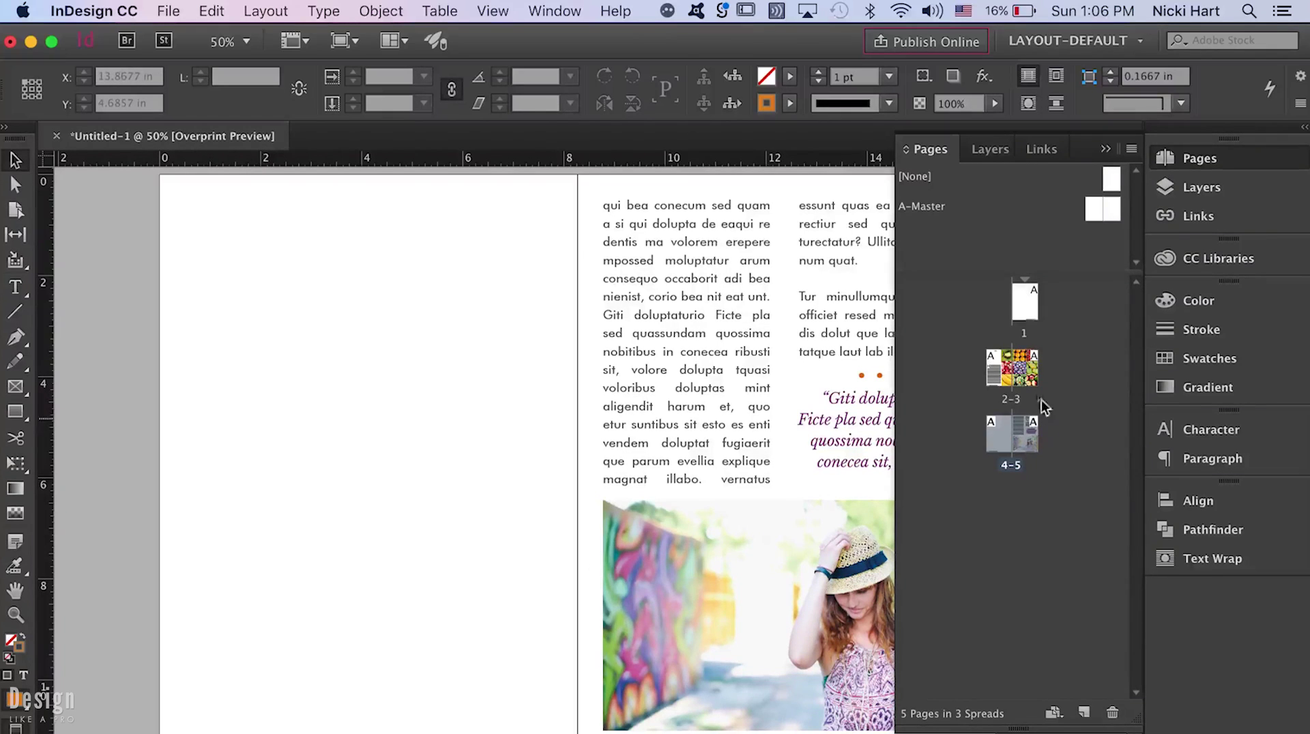
pyautogui.rightClick(1002, 437)
pyautogui.click(951, 575)
pyautogui.click(730, 409)
pyautogui.click(728, 424)
pyautogui.click(799, 408)
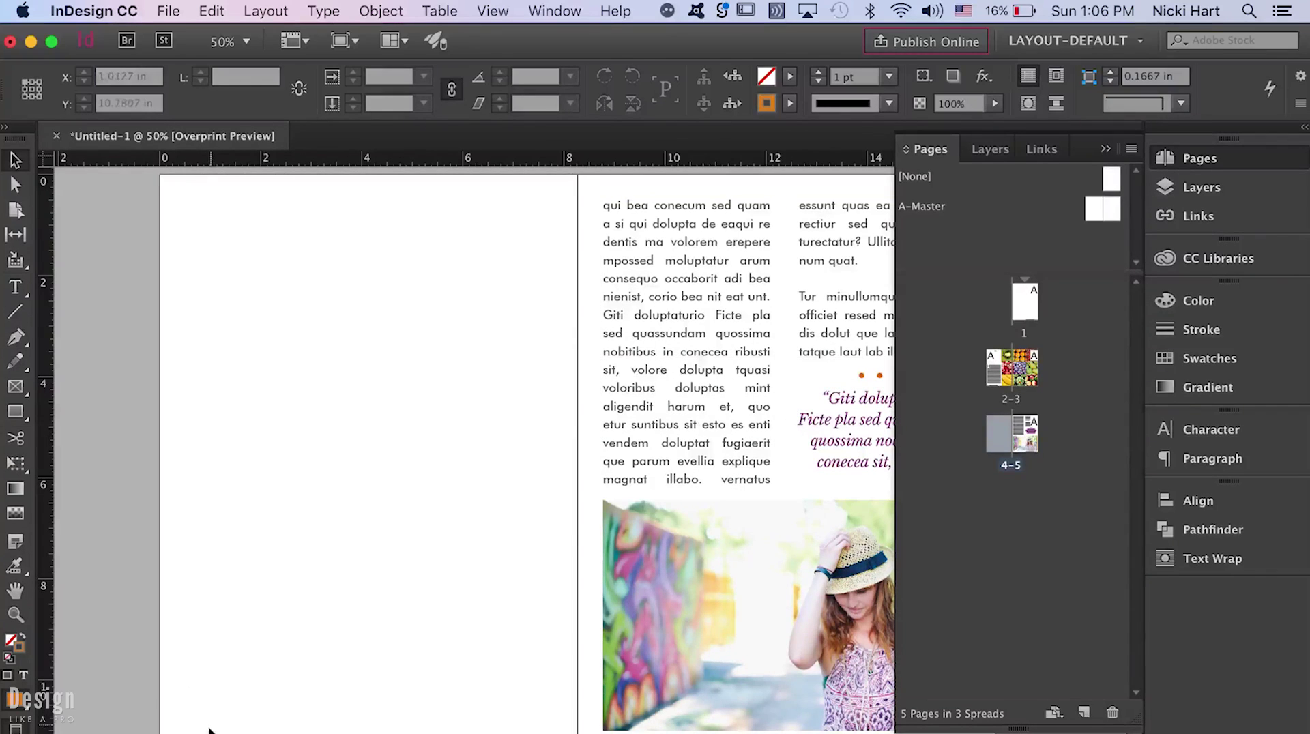
pyautogui.click(1103, 153)
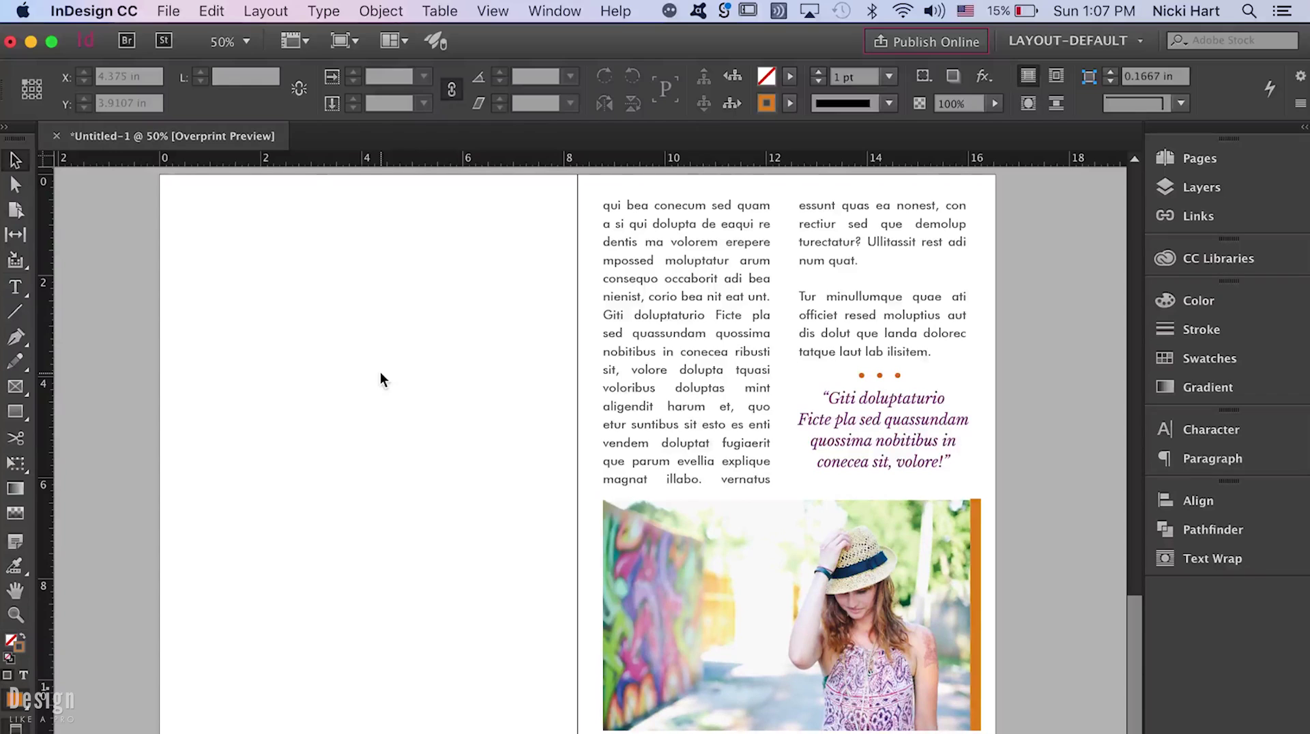
# - Switch to Finder and place the DeathtoSto...otStock3.jpg photo from the Links folder onto the blank page 4
pyautogui.press('super+Tab')
pyautogui.press('super+Tab')
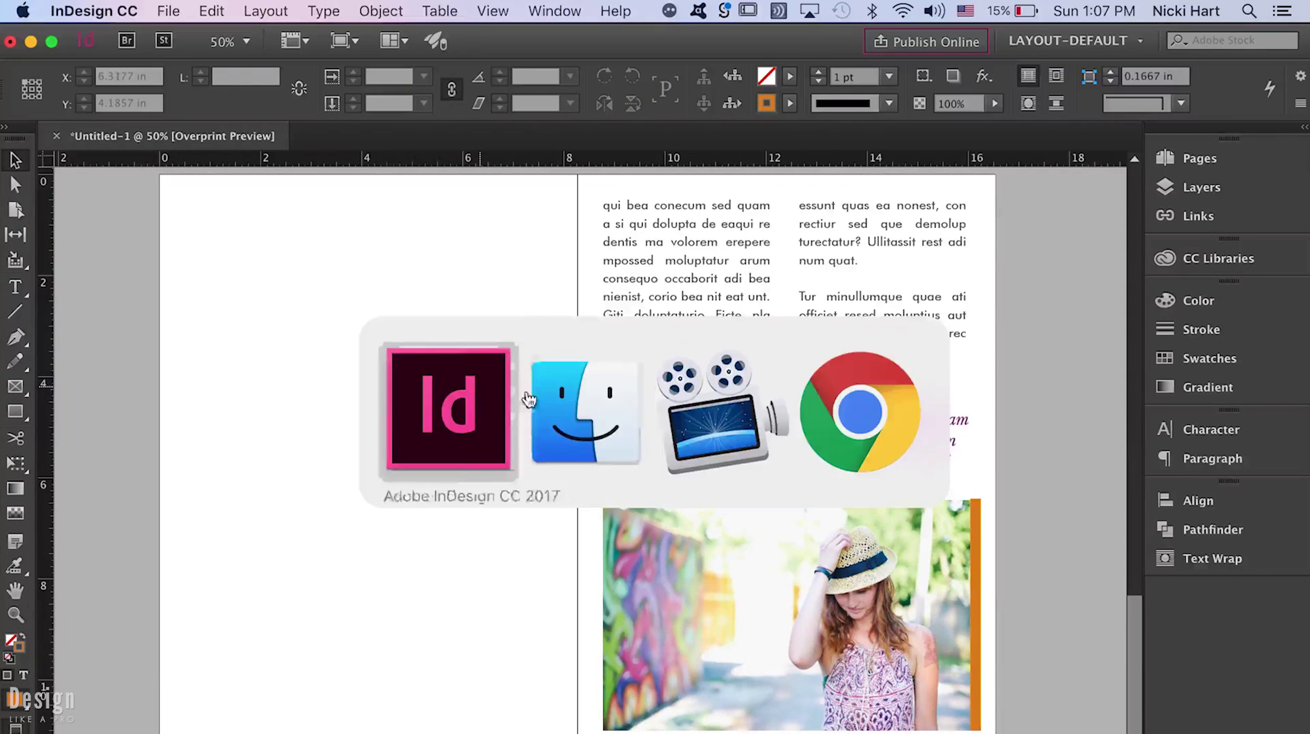
pyautogui.scroll(3, 1034, 556)
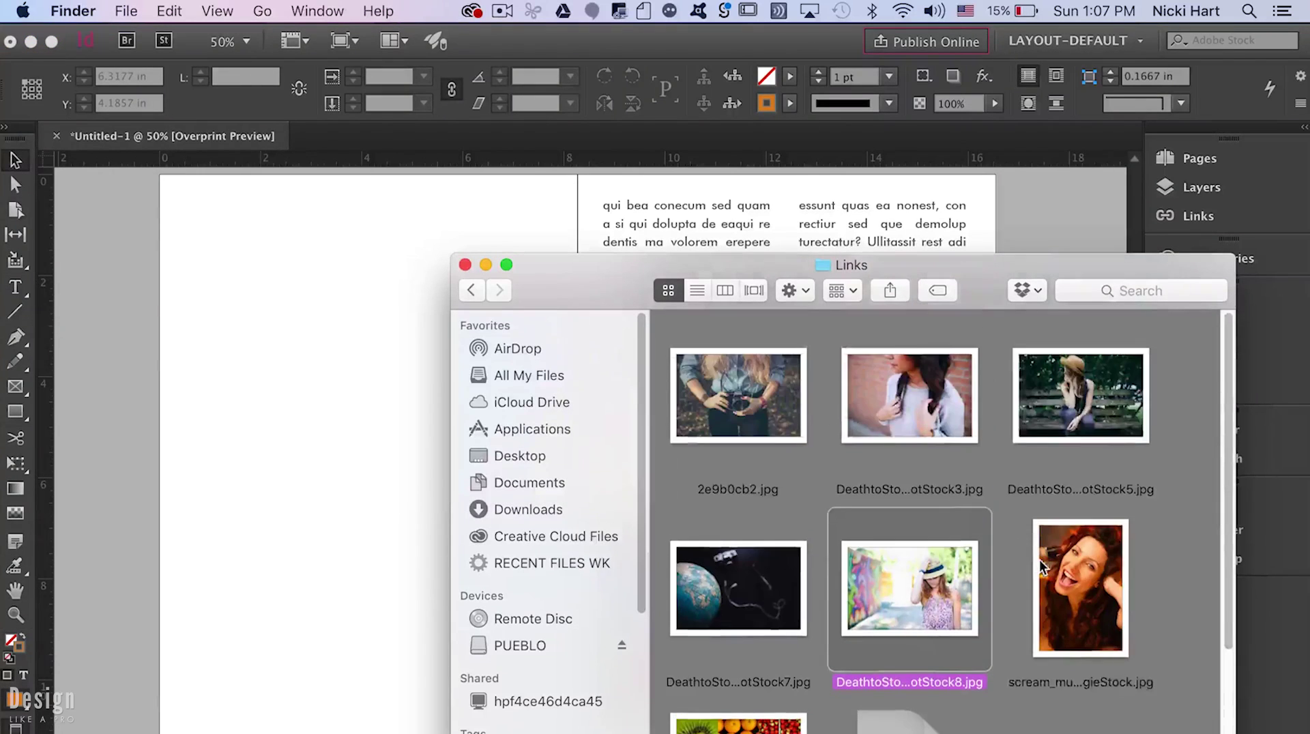
pyautogui.moveTo(887, 427); pyautogui.dragTo(282, 320)
pyautogui.click(280, 295)
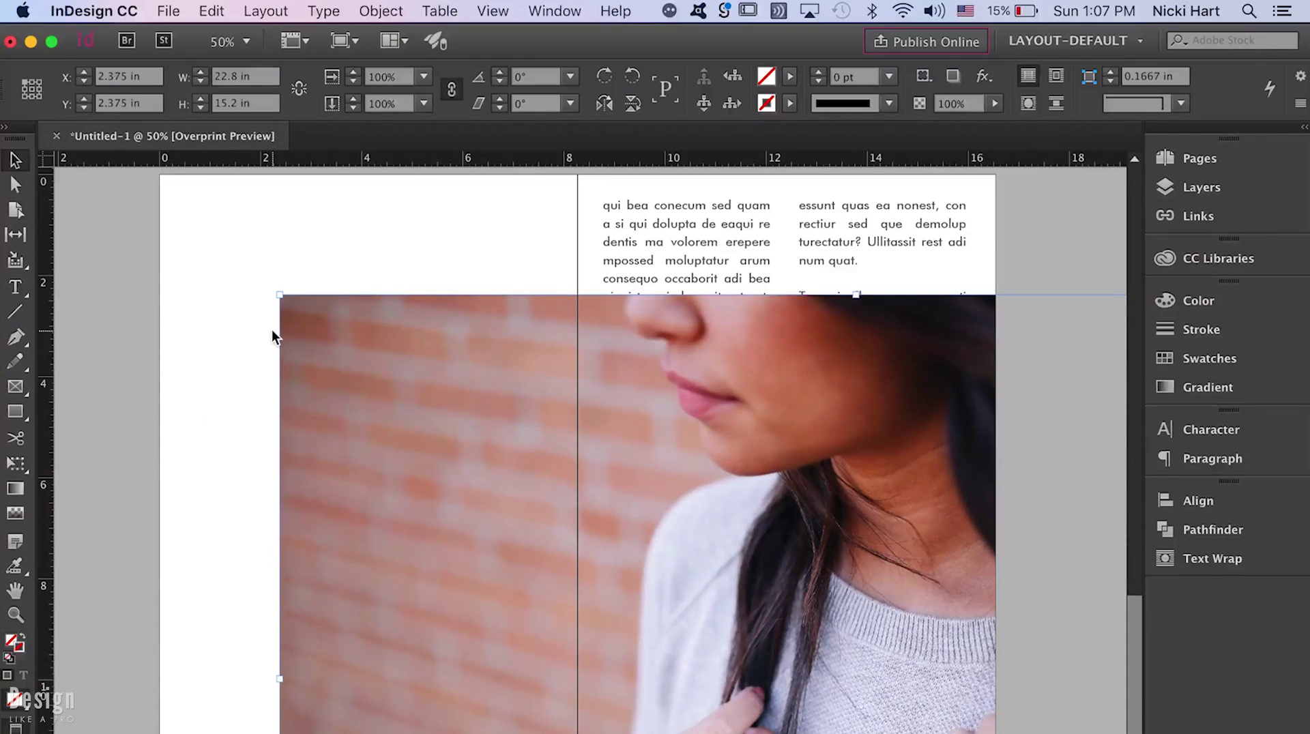
# - Move the photo over page 4's outer top corner and crop its frame to about 9.52 by 12.06 in, ending at the spine
pyautogui.moveTo(301, 345); pyautogui.dragTo(275, 277)
pyautogui.press('super+minus')
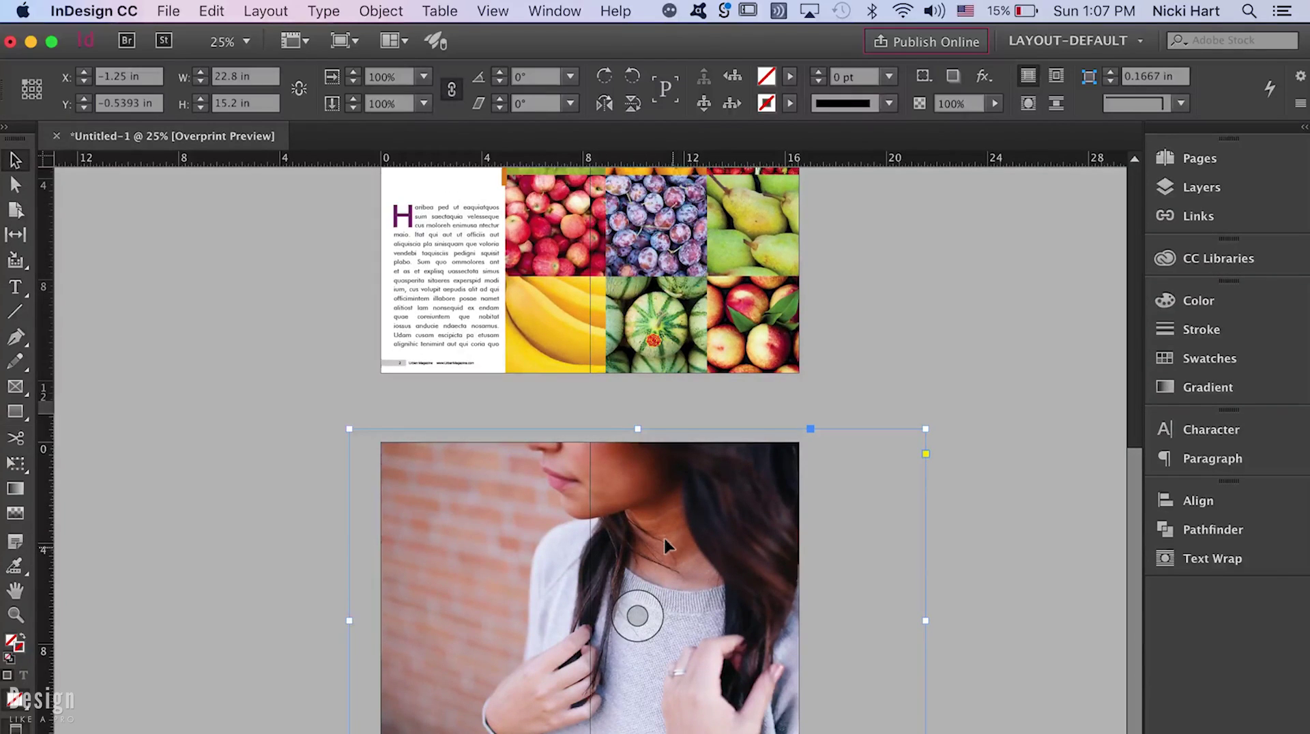
pyautogui.moveTo(926, 428); pyautogui.dragTo(547, 470)
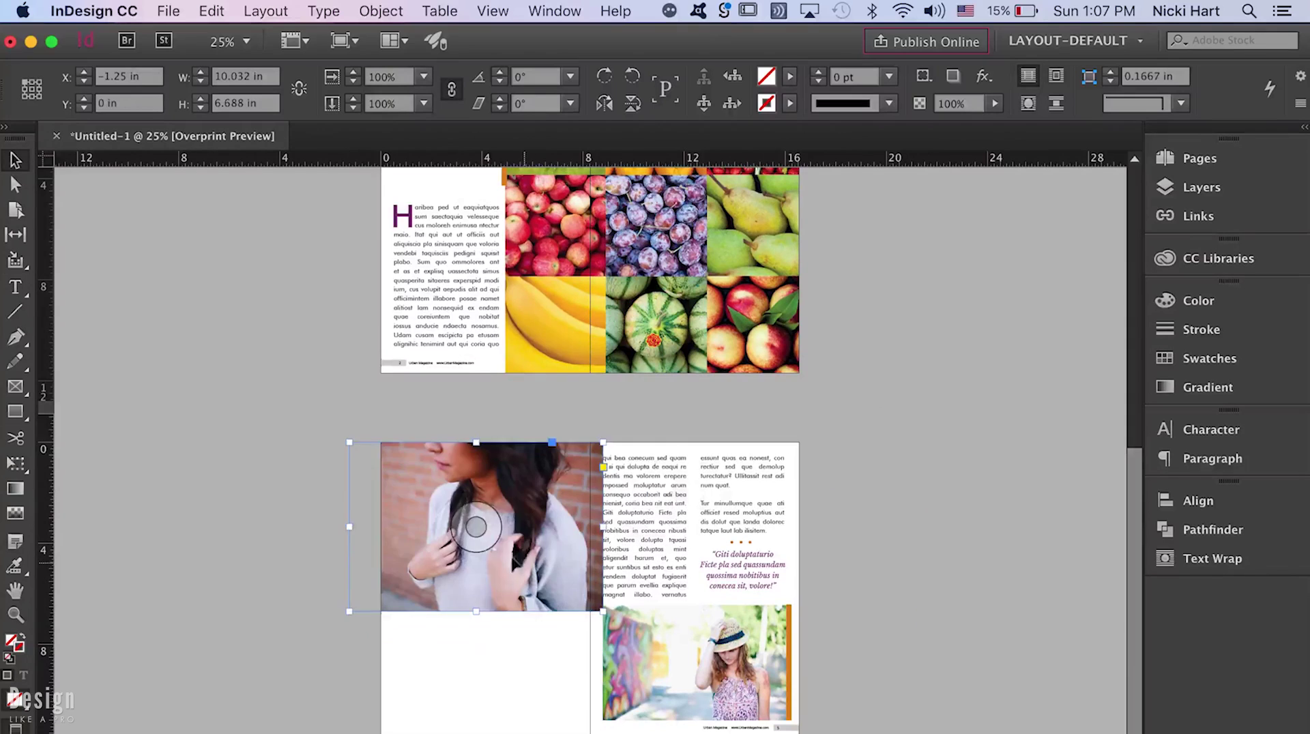
pyautogui.moveTo(476, 612); pyautogui.dragTo(477, 733)
pyautogui.moveTo(602, 595); pyautogui.dragTo(590, 594)
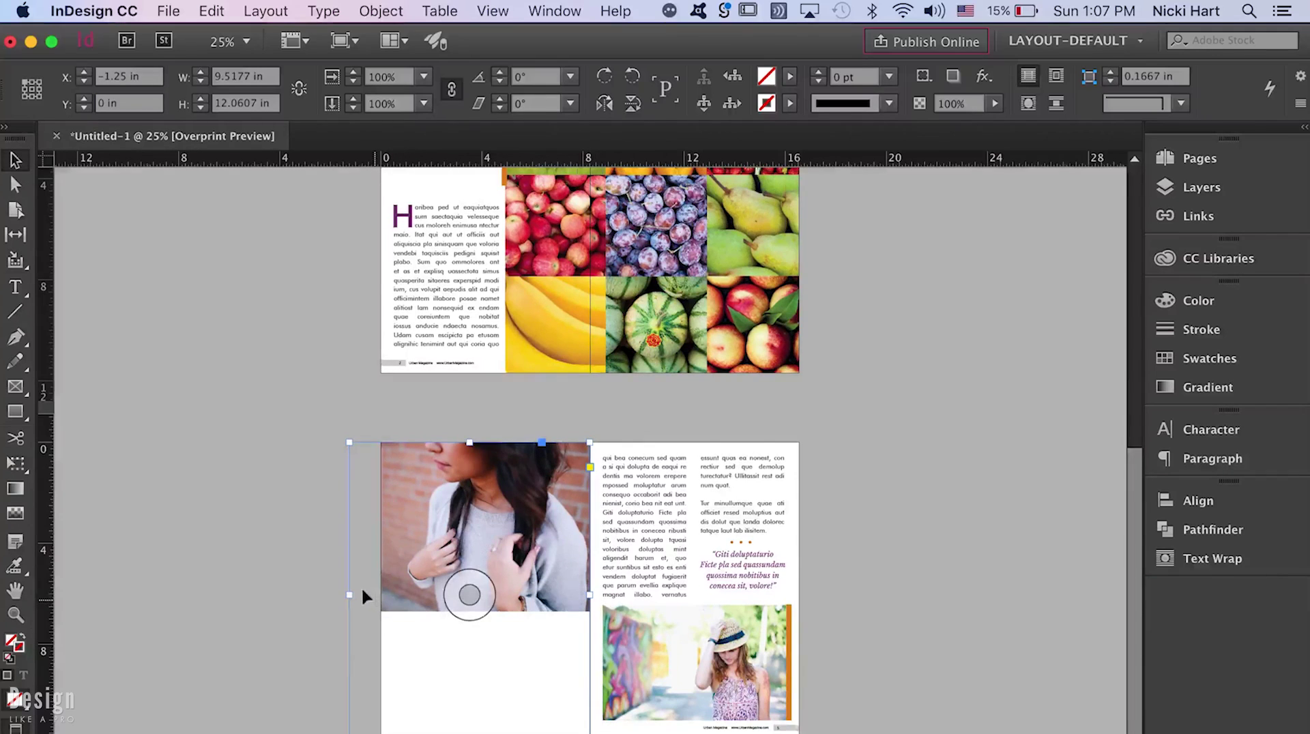
# - Show the guides, crop the photo frame's outer side edge to the bleed line, and nudge the frame slightly upward
pyautogui.press('w')
pyautogui.moveTo(348, 591); pyautogui.dragTo(378, 591)
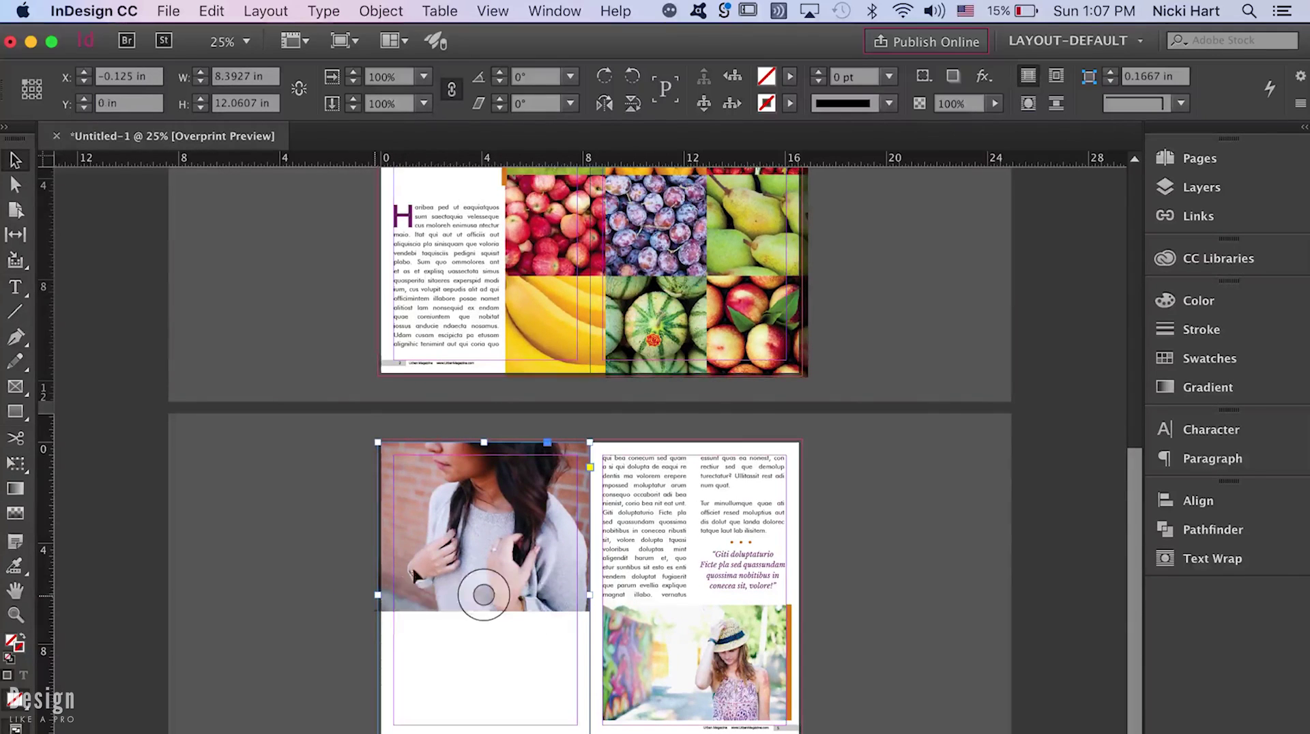
pyautogui.press('Up')
pyautogui.press('Up')
pyautogui.press('Up')
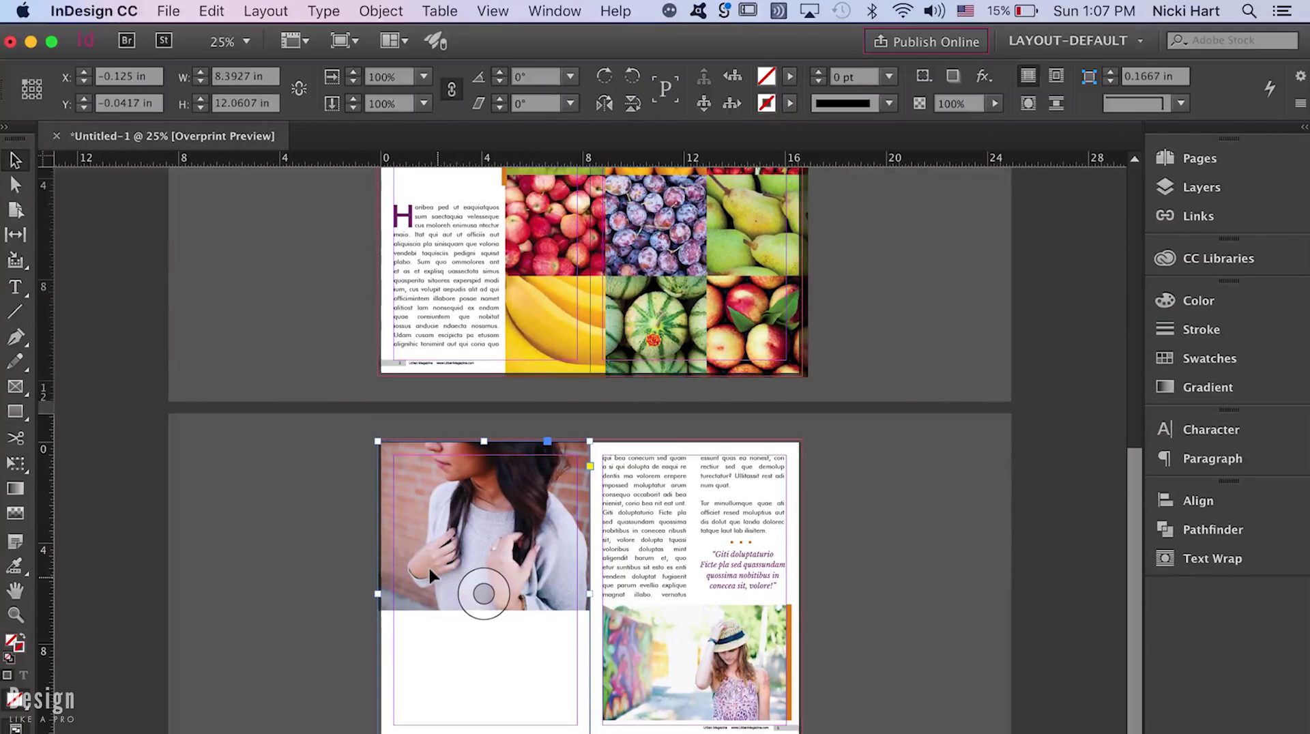
# - Shorten the photo frame so its bottom edge meets the bleed line below page 4
pyautogui.press('super+1')
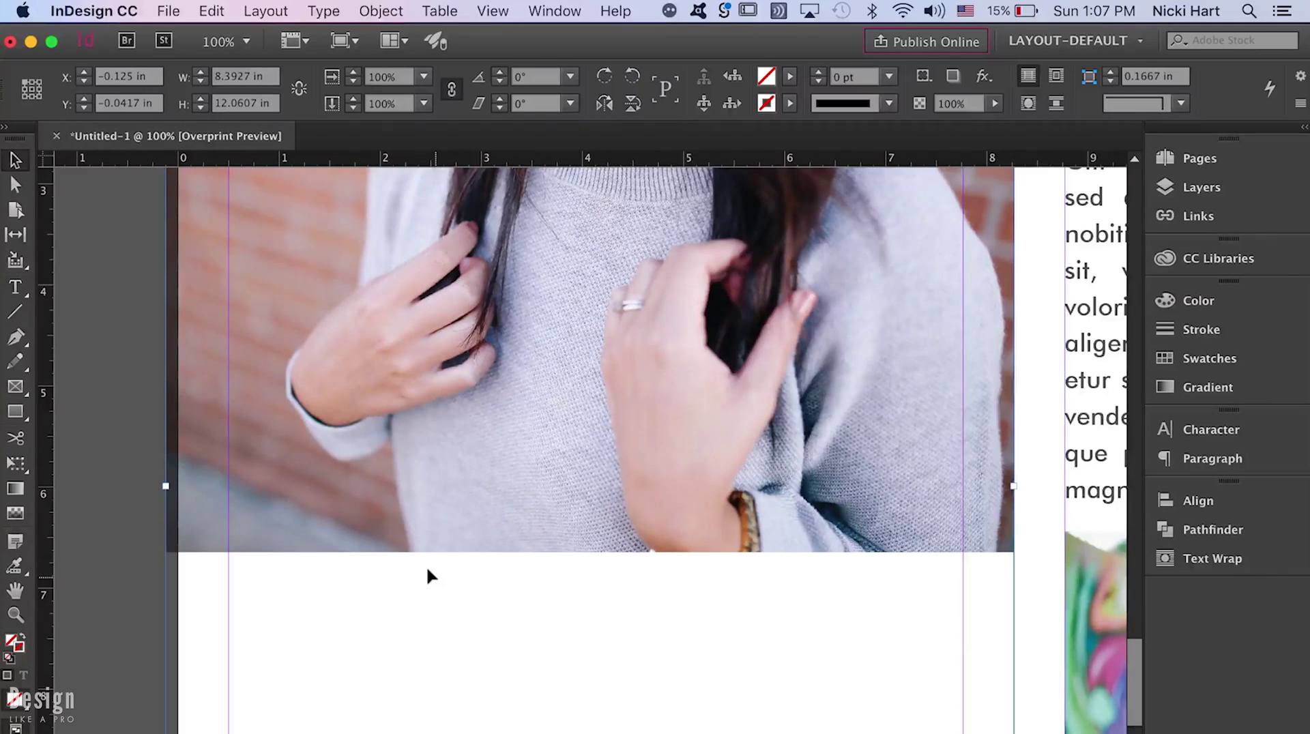
pyautogui.press('super+minus')
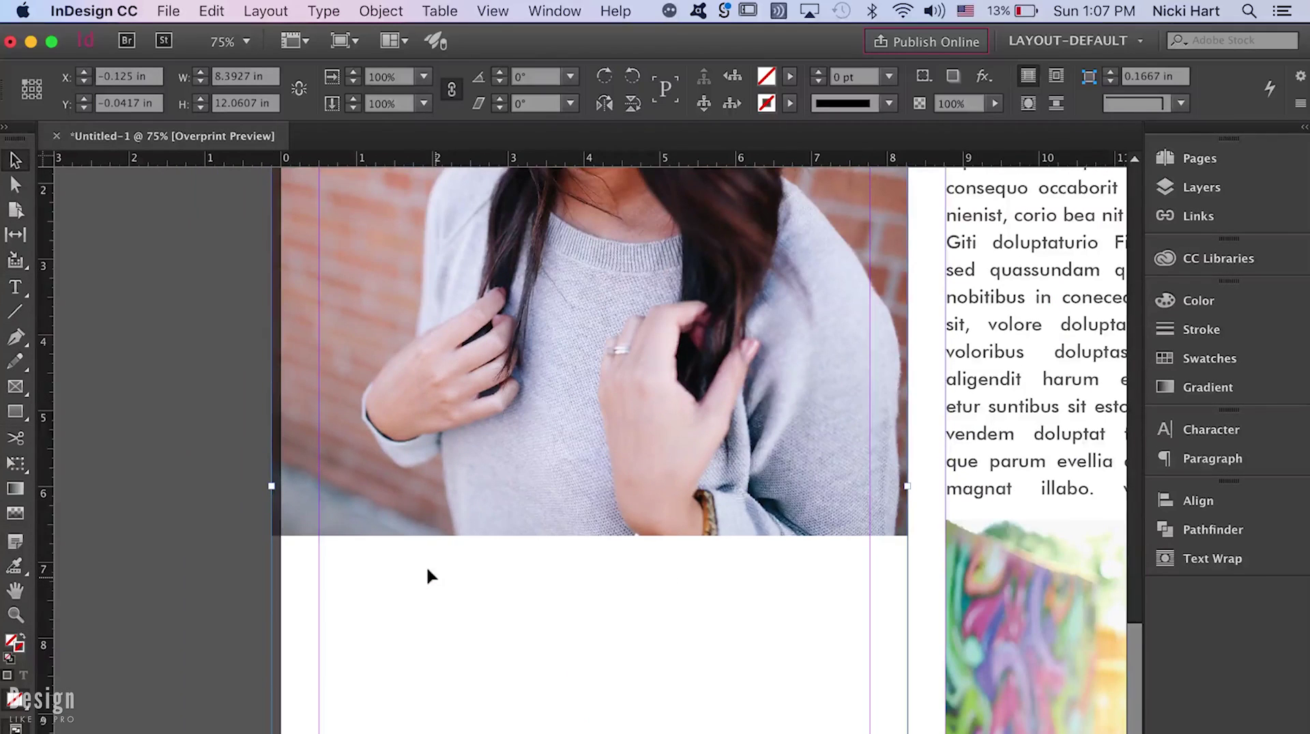
pyautogui.scroll(1, 444, 552)
pyautogui.moveTo(1139, 628); pyautogui.dragTo(1161, 693)
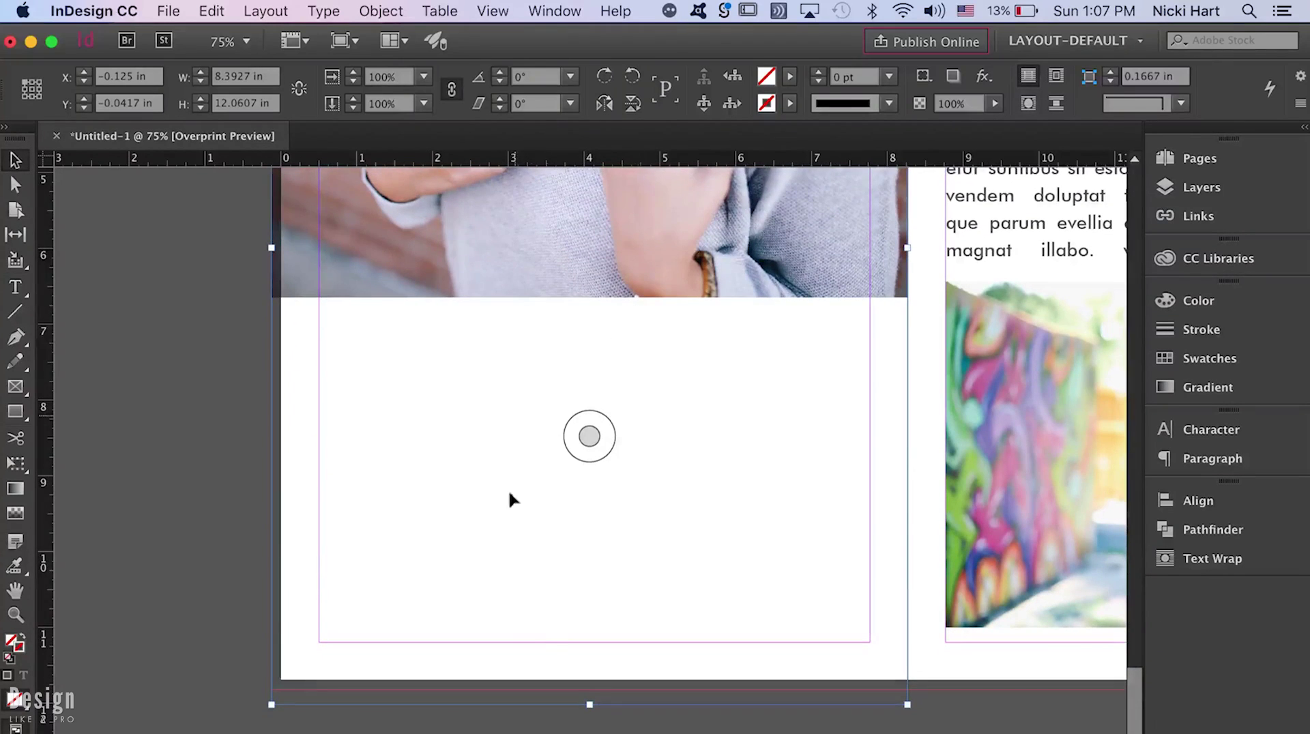
pyautogui.moveTo(586, 703); pyautogui.dragTo(589, 689)
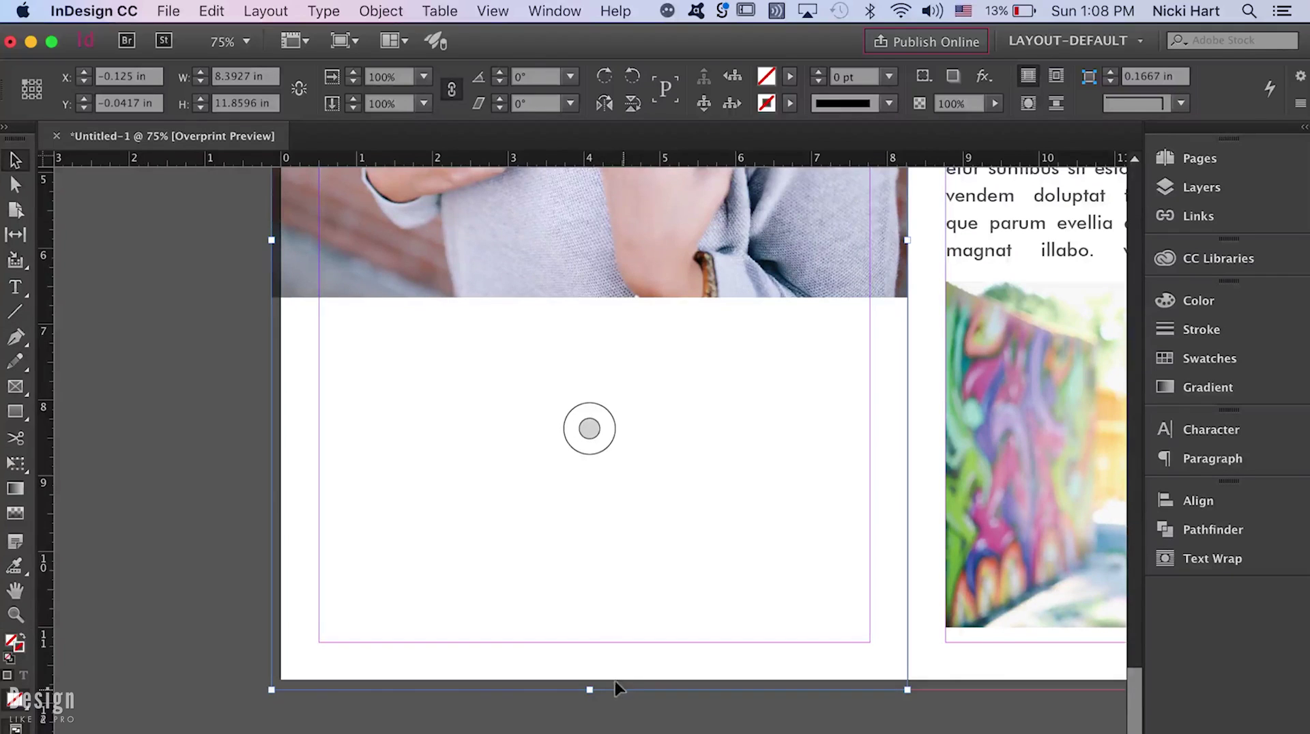
# - Fill the page 4 frame proportionally with the photo
pyautogui.rightClick(588, 587)
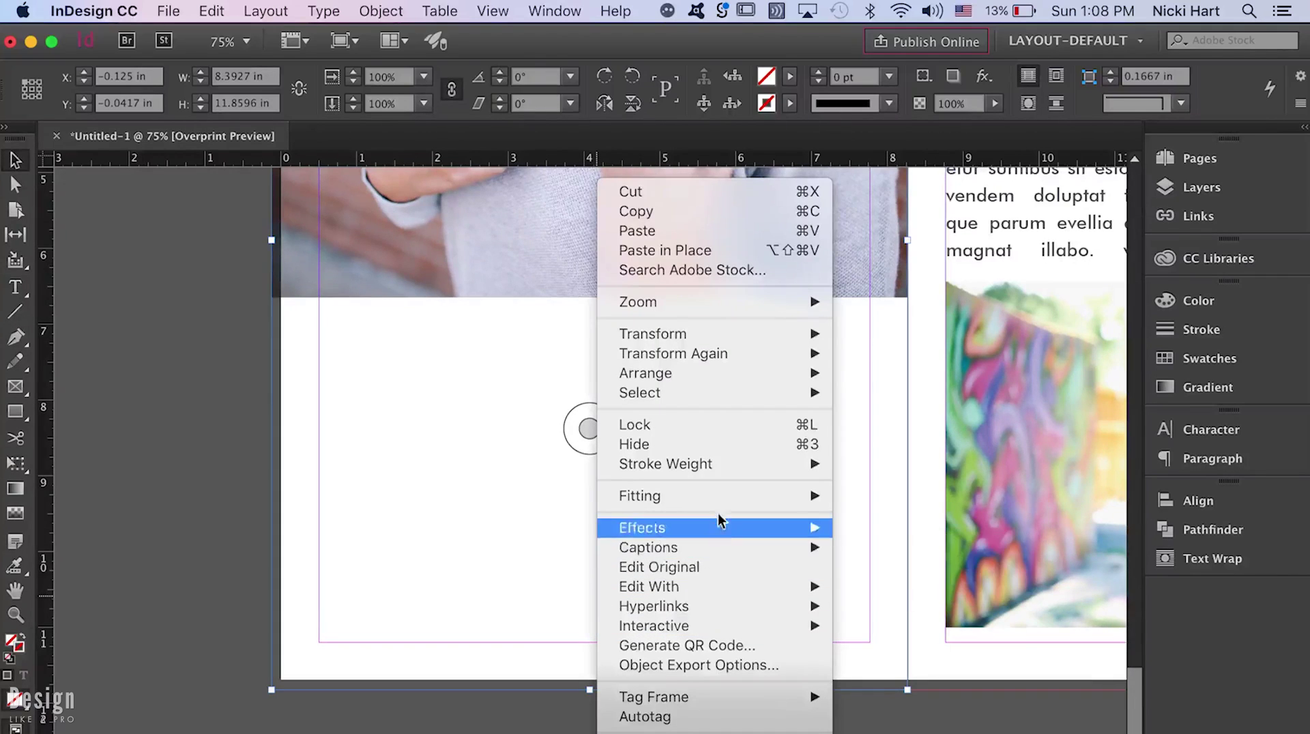
pyautogui.moveTo(726, 496)
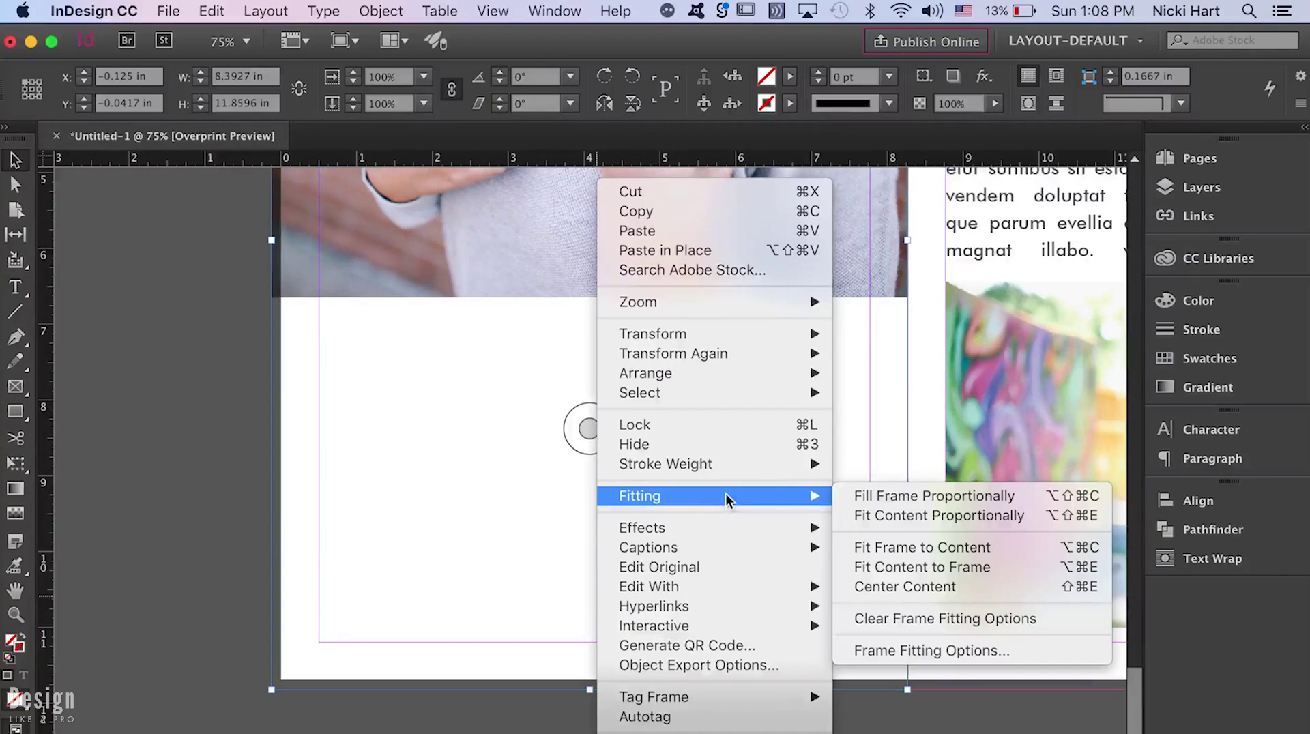
pyautogui.click(890, 496)
# - Extend the photo frame's top edge to the bleed line at -0.125 in and fill the frame proportionally again
pyautogui.moveTo(1137, 694); pyautogui.dragTo(1144, 612)
pyautogui.moveTo(589, 202); pyautogui.dragTo(590, 196)
pyautogui.rightClick(588, 251)
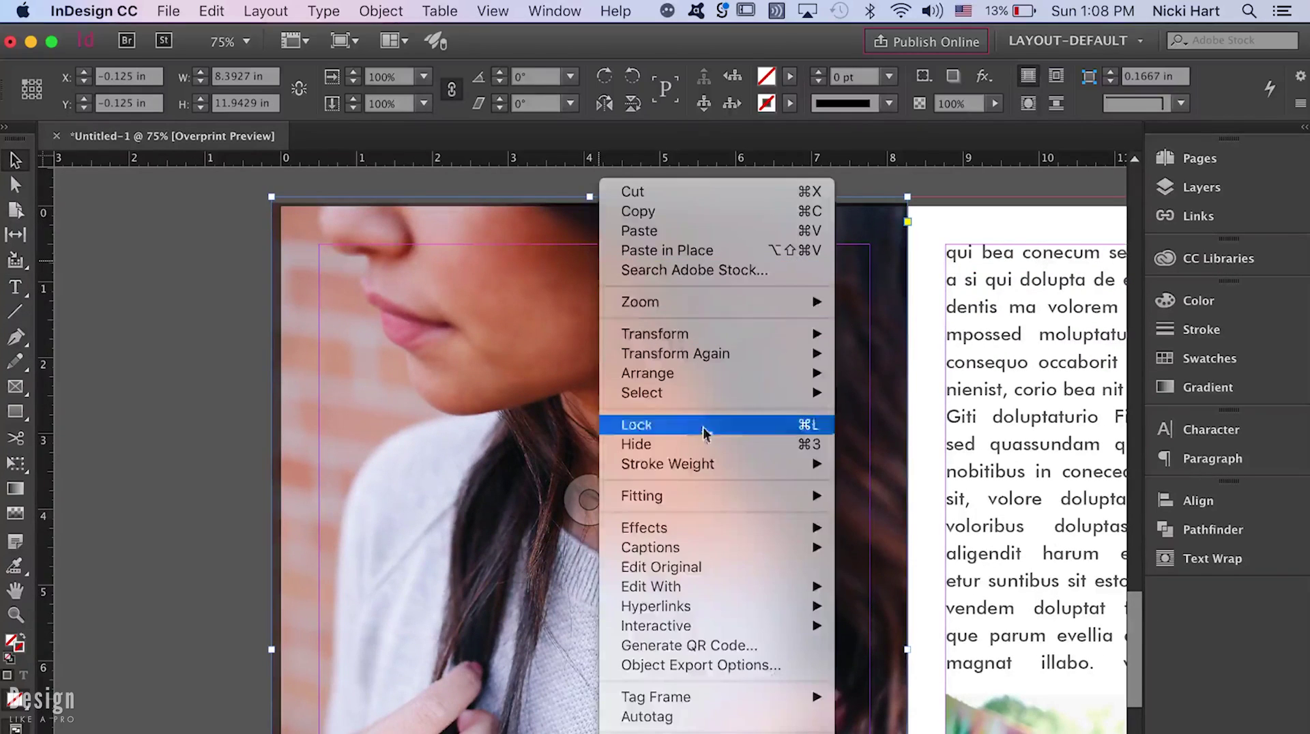
pyautogui.moveTo(727, 496)
pyautogui.click(847, 492)
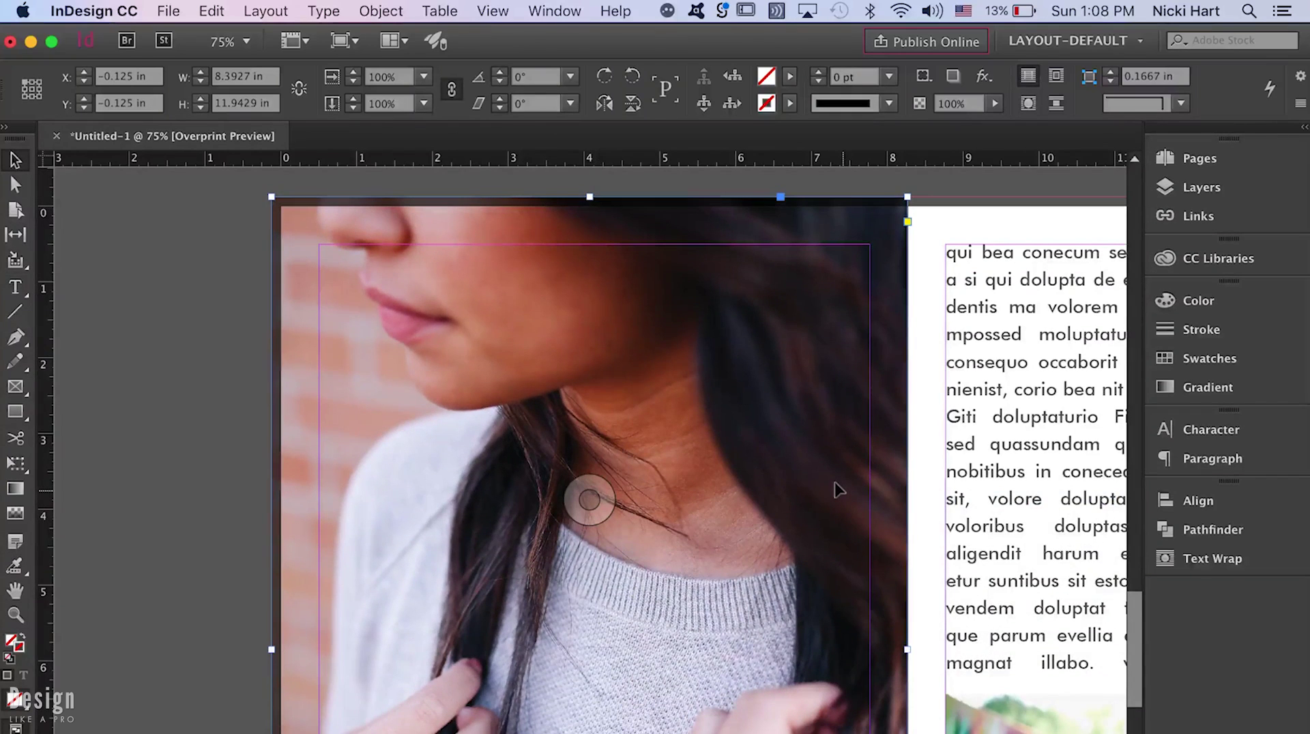
# - Preview the spread without guides and examine the full-page photo beside the article text
pyautogui.moveTo(1133, 600); pyautogui.dragTo(1126, 639)
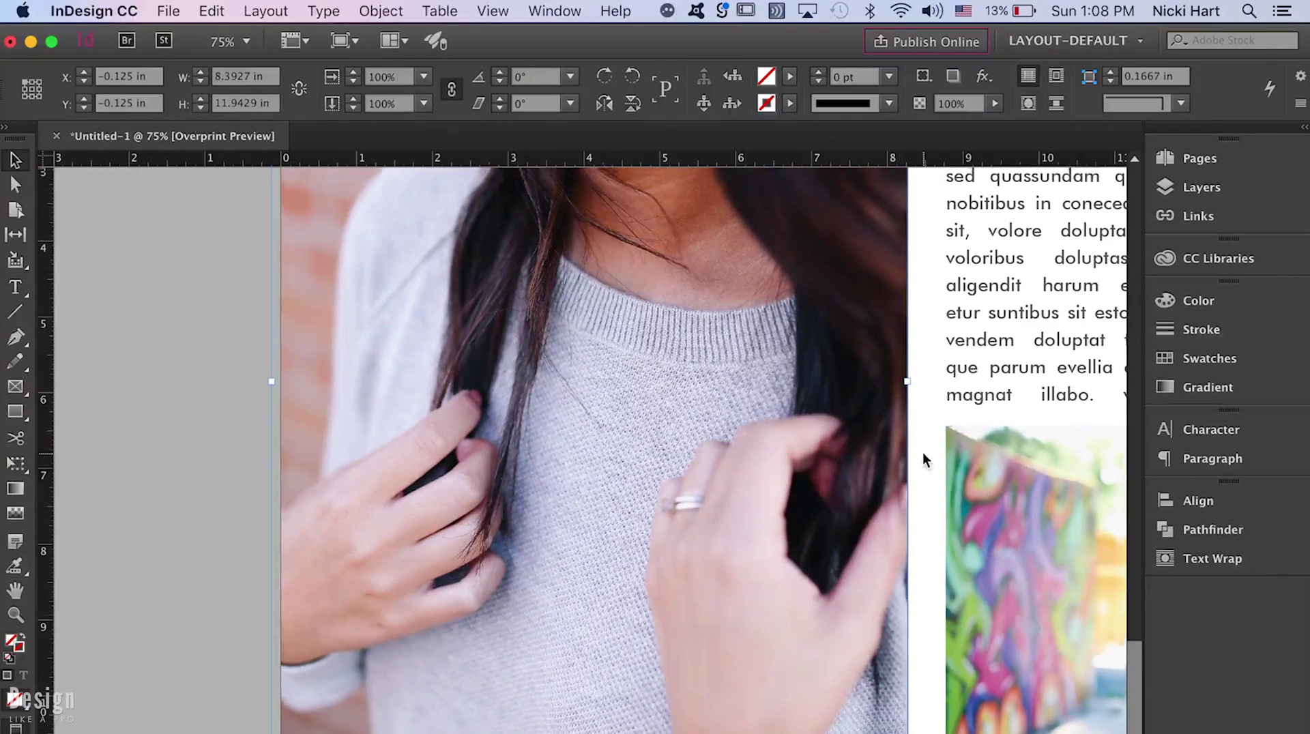
pyautogui.scroll(1, 920, 453)
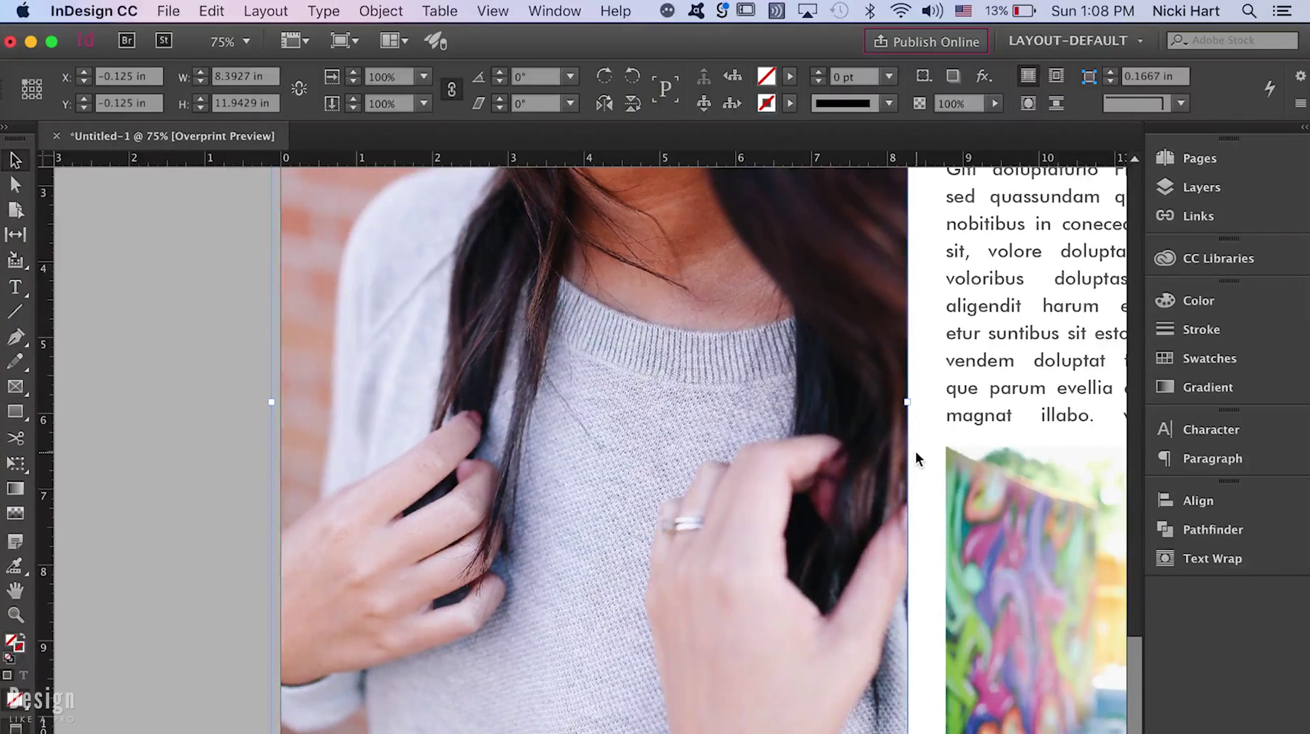
pyautogui.press('super+minus')
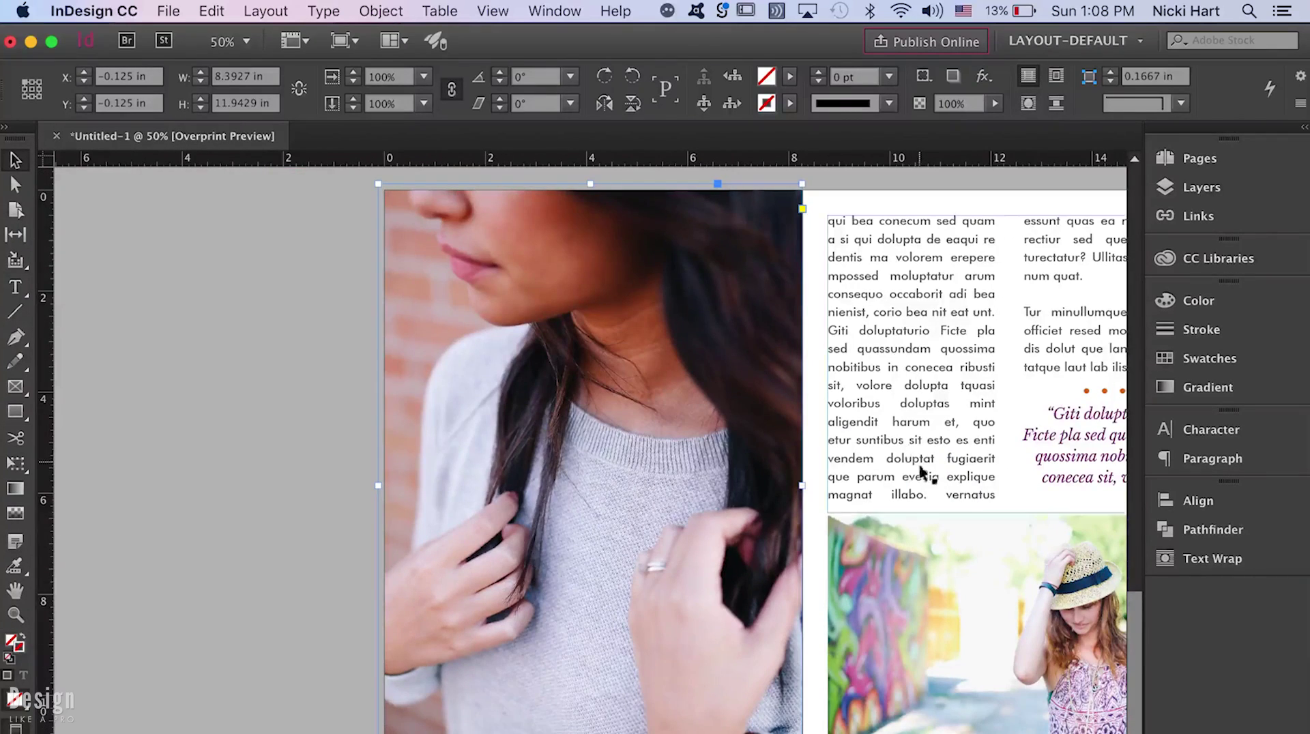
pyautogui.hscroll(6, 199, 338)
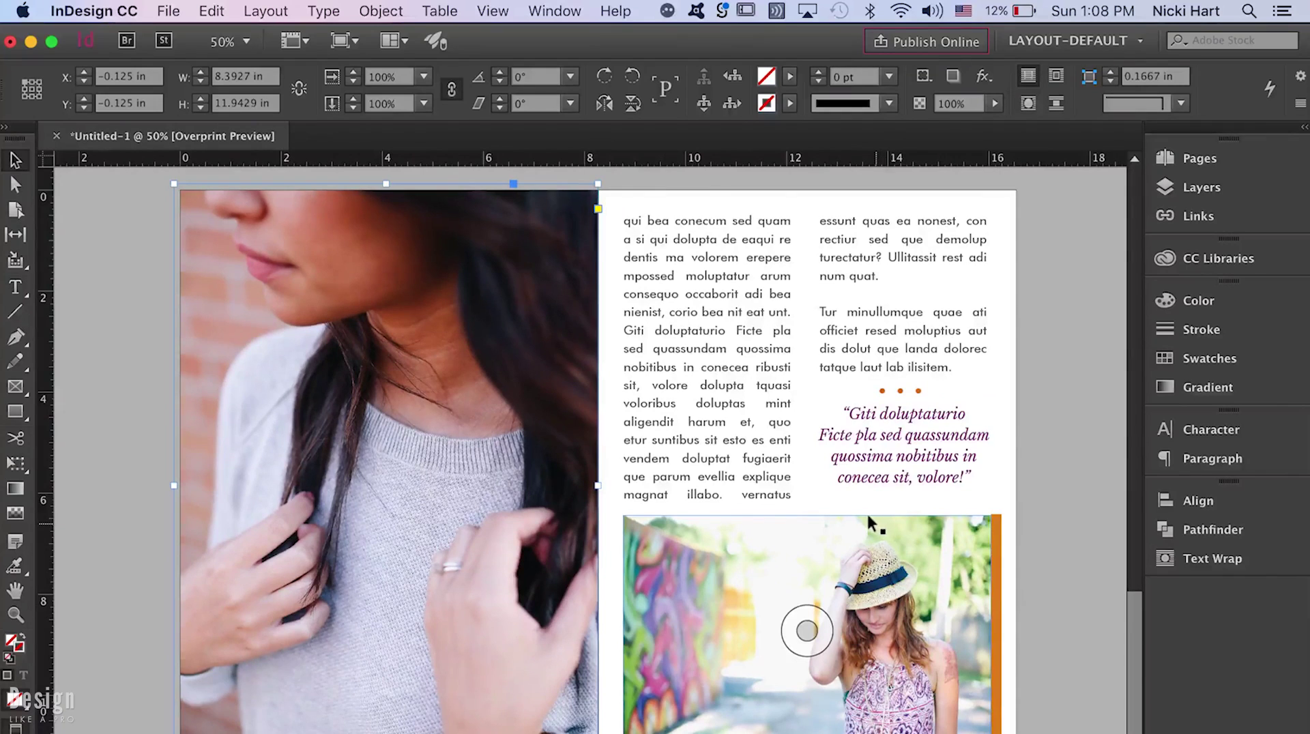
pyautogui.click(1041, 447)
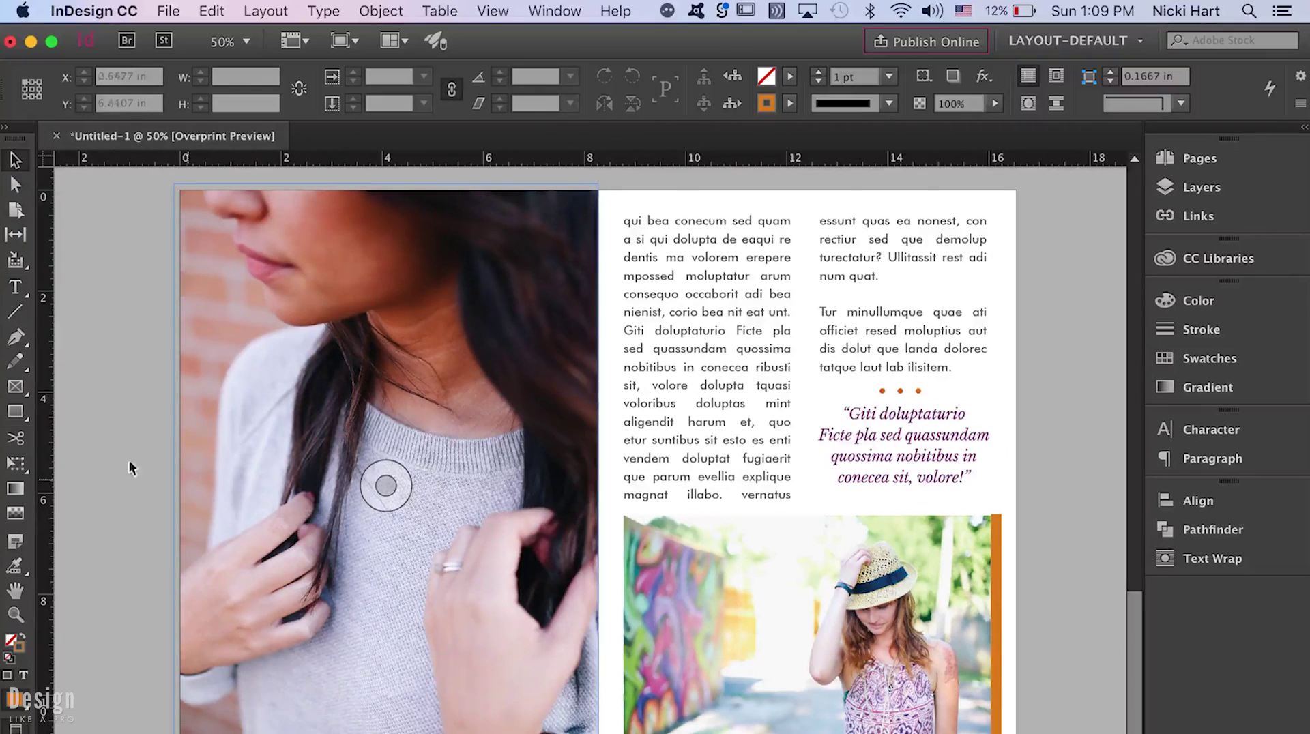
# - Draw a rectangle about 8.38 by 9.51 in over the lower part of the full-page photo, with no stroke and a [Black] fill
pyautogui.click(19, 410)
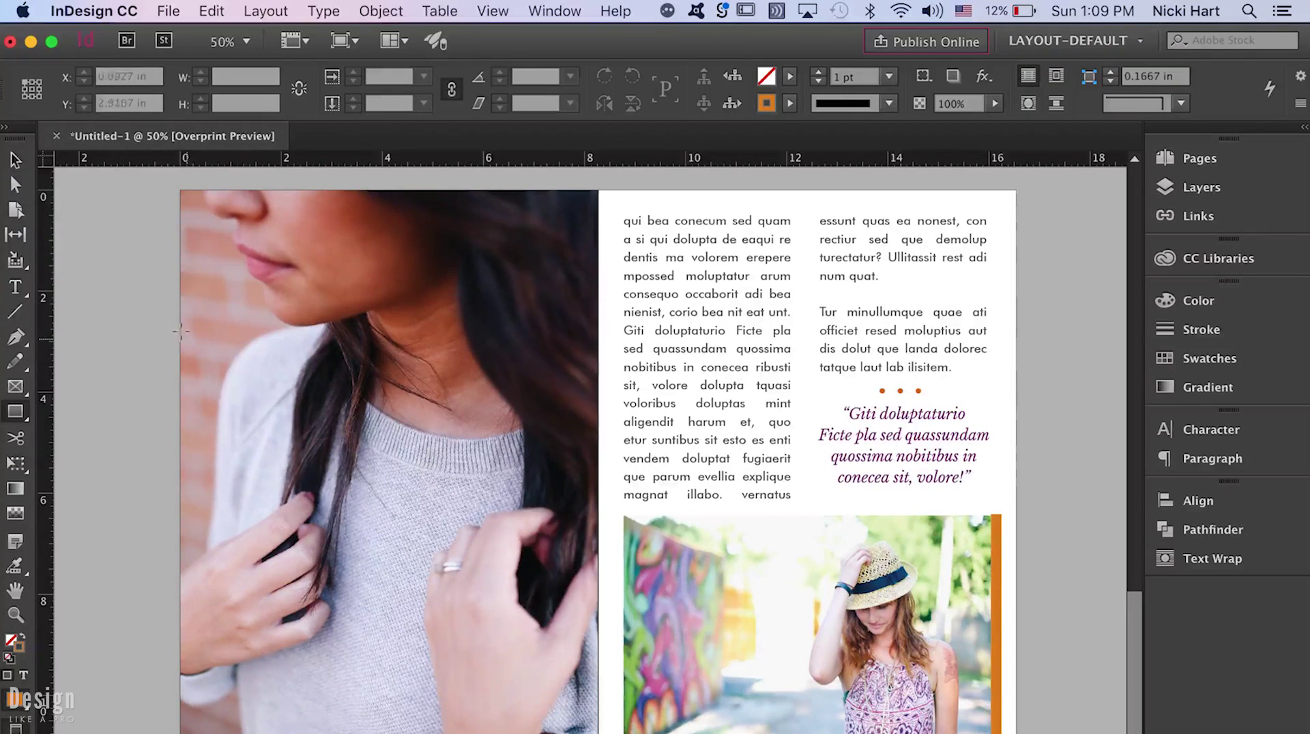
pyautogui.moveTo(174, 307); pyautogui.dragTo(597, 733)
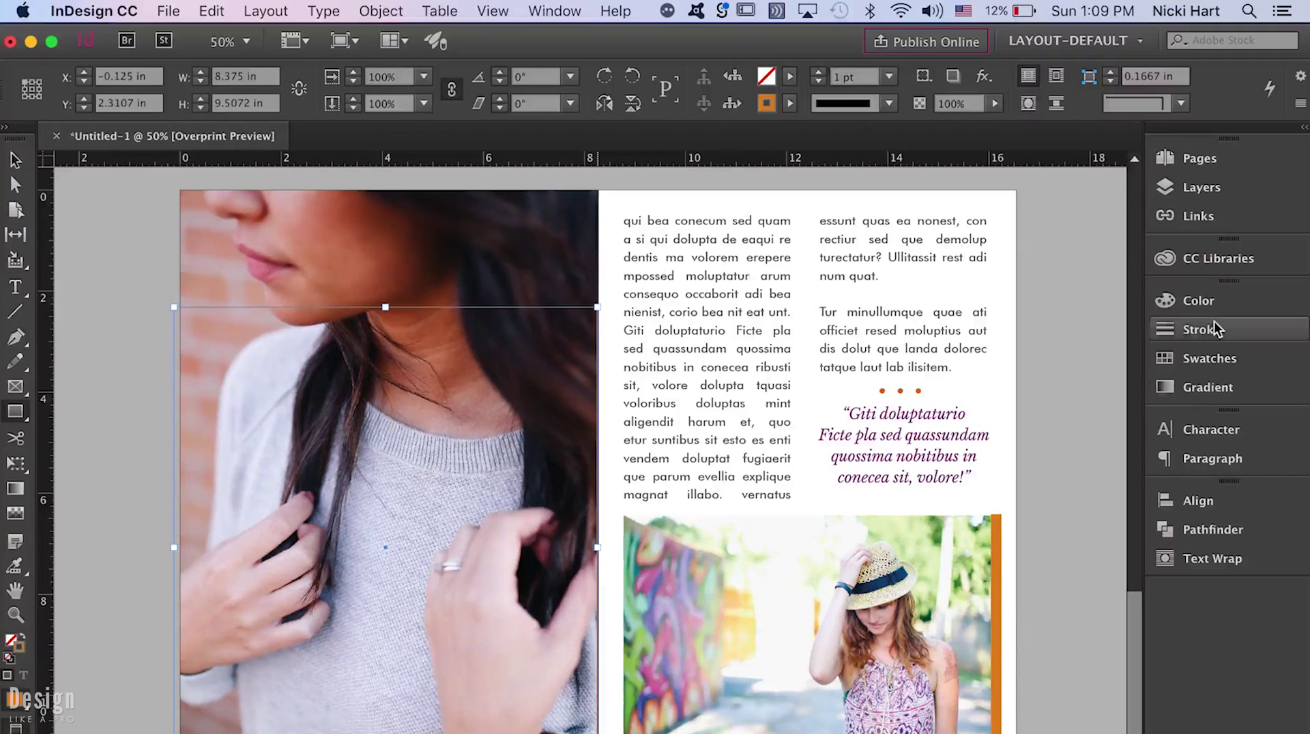
pyautogui.click(1227, 358)
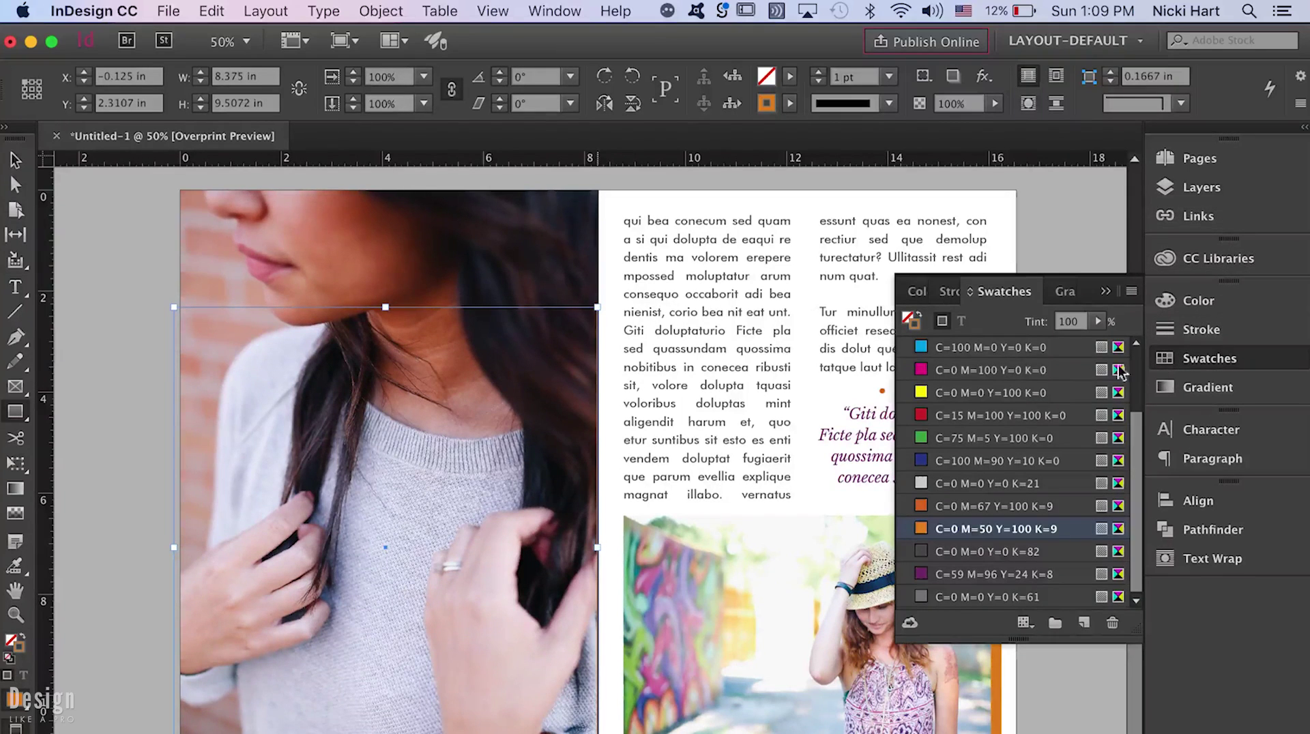
pyautogui.scroll(2, 1092, 462)
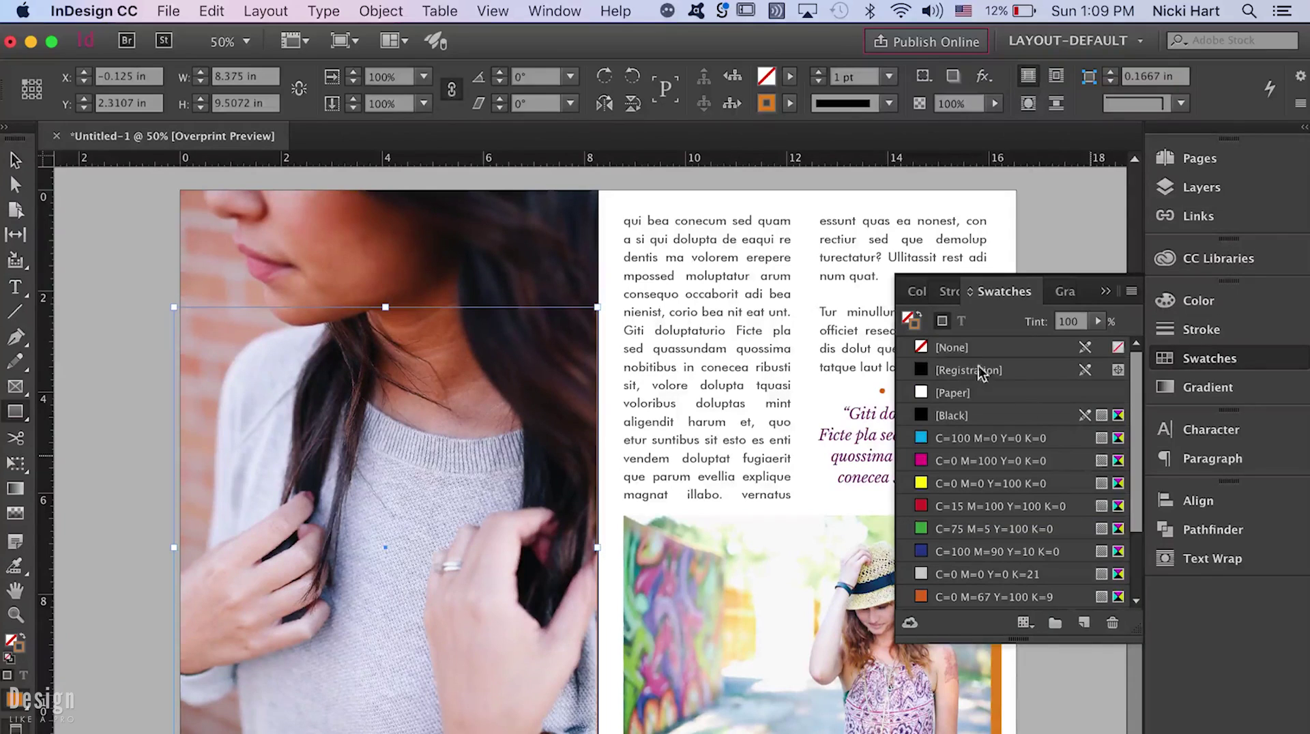
pyautogui.click(932, 350)
pyautogui.scroll(-3, 932, 350)
pyautogui.scroll(2, 915, 335)
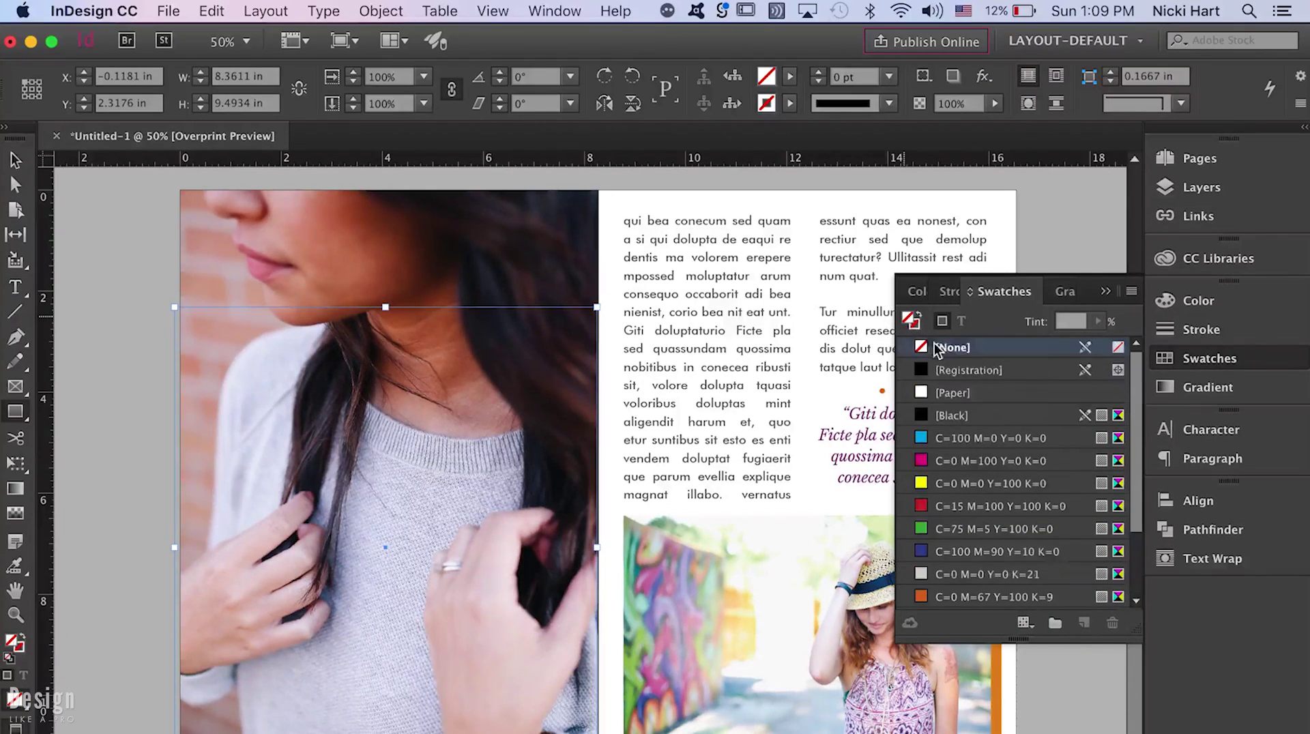
pyautogui.click(956, 415)
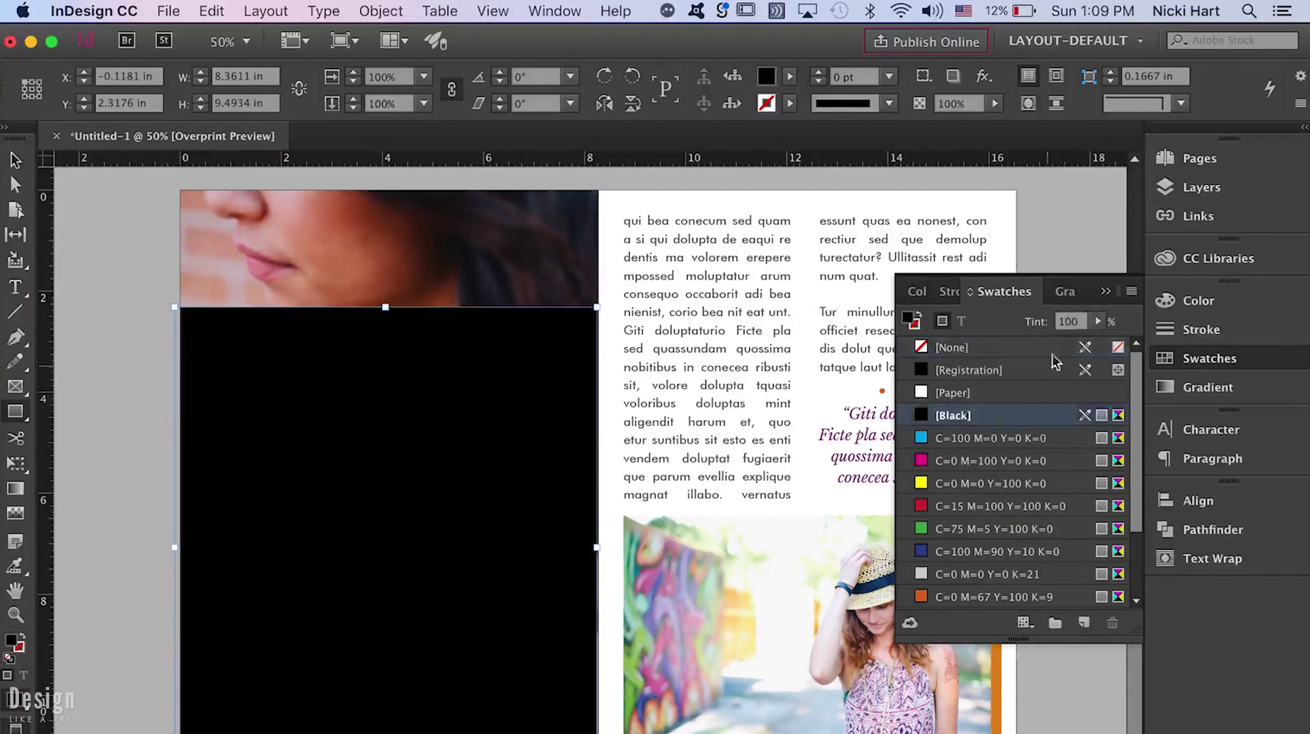
pyautogui.click(1106, 292)
# - Apply a linear Gradient Feather at 91° to the black rectangle, moving the gradient midpoint to about 35% with the preview on
pyautogui.click(18, 158)
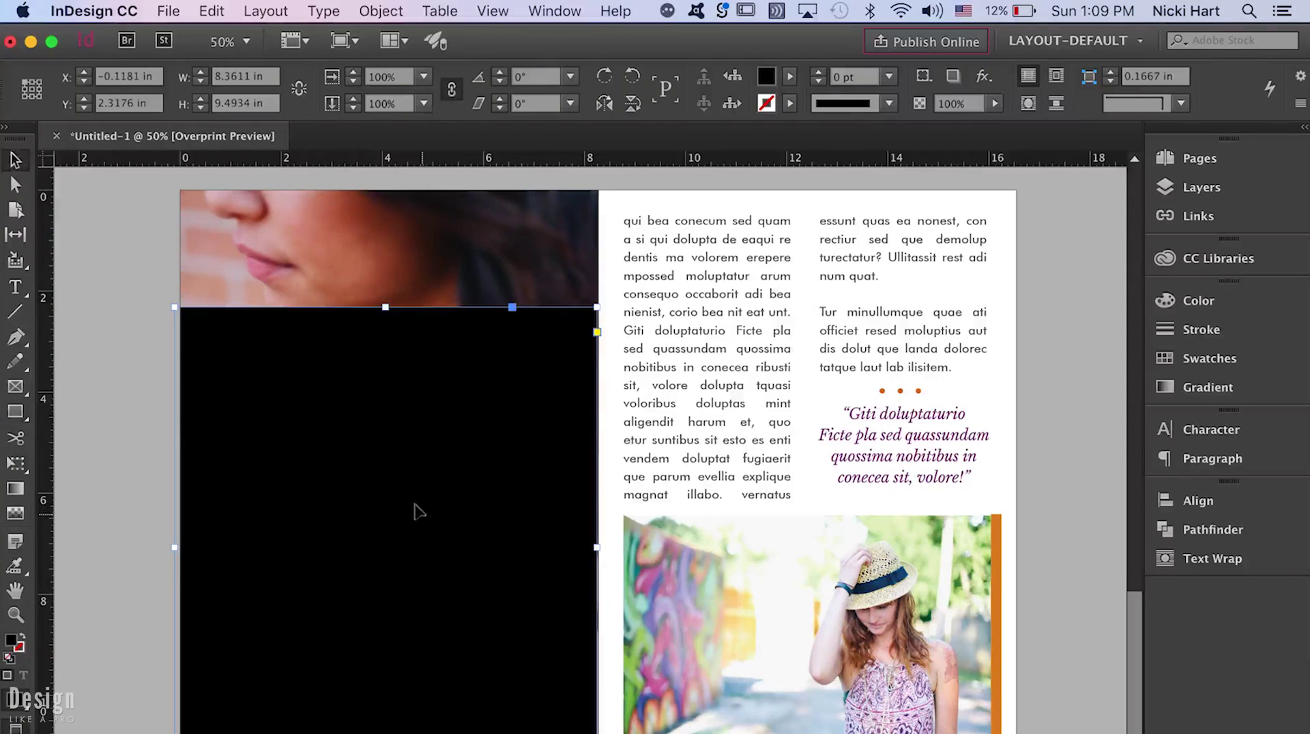
pyautogui.rightClick(418, 505)
pyautogui.moveTo(600, 600)
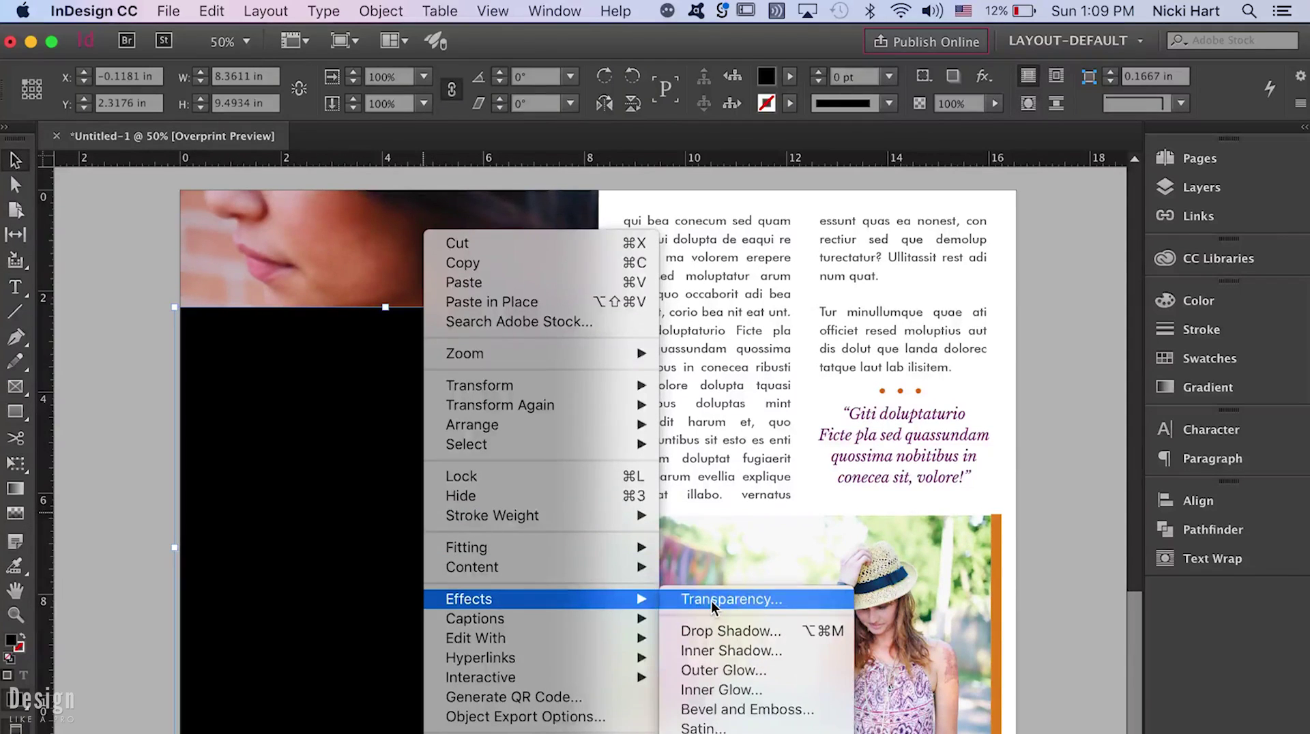
pyautogui.click(711, 600)
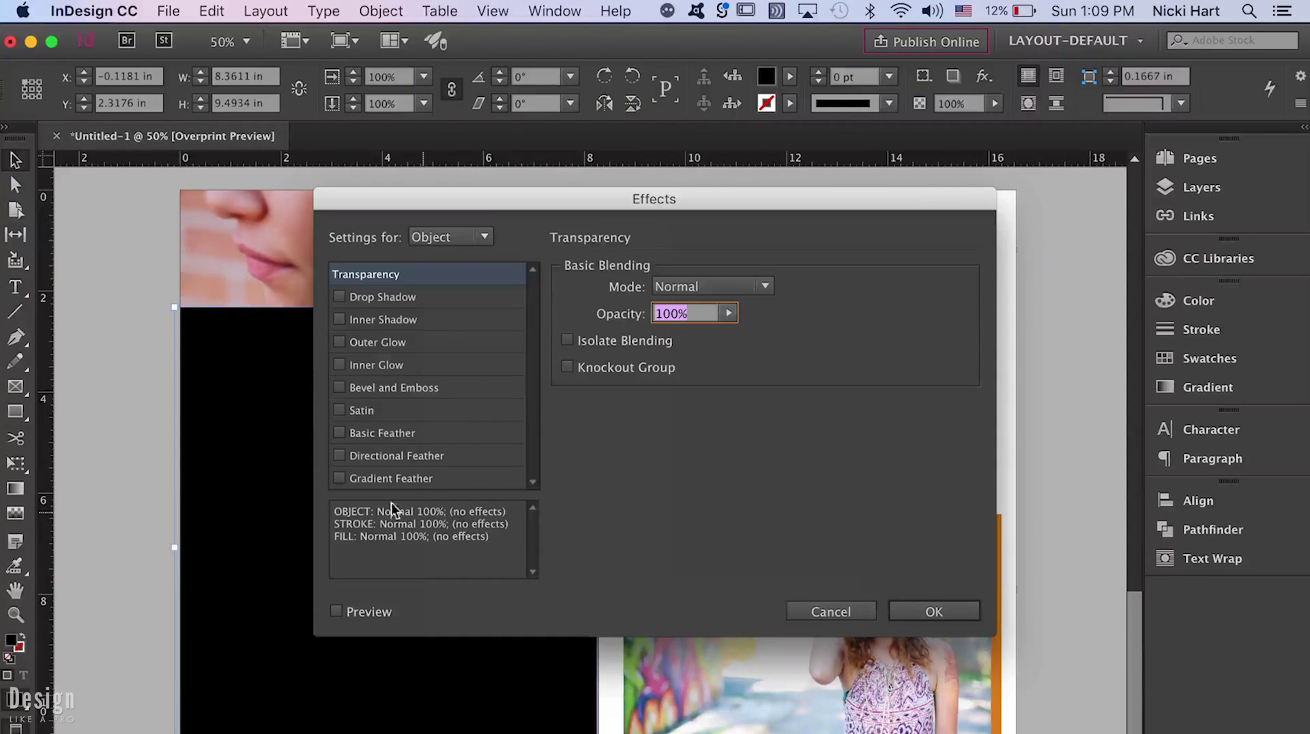
pyautogui.click(380, 479)
pyautogui.moveTo(573, 205); pyautogui.dragTo(810, 113)
pyautogui.click(608, 515)
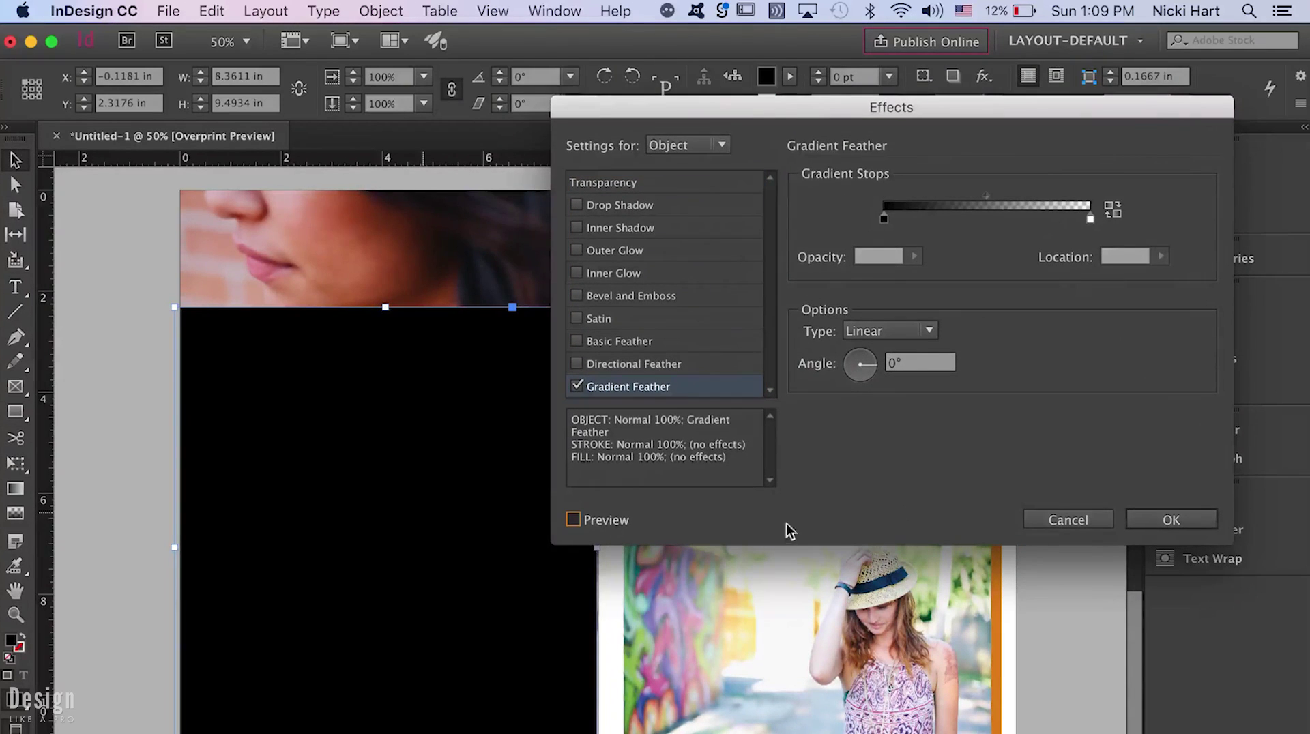
pyautogui.click(861, 392)
pyautogui.moveTo(871, 339); pyautogui.dragTo(858, 318)
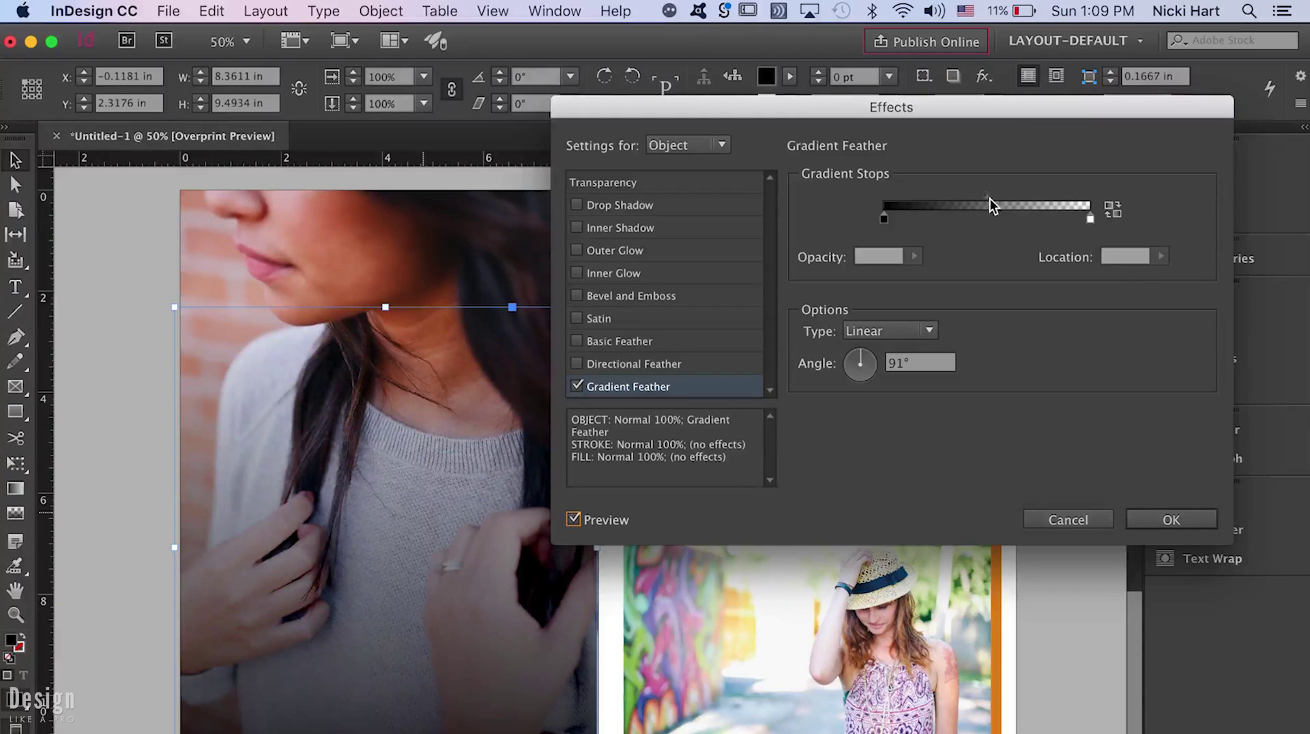
pyautogui.moveTo(989, 197); pyautogui.dragTo(958, 195)
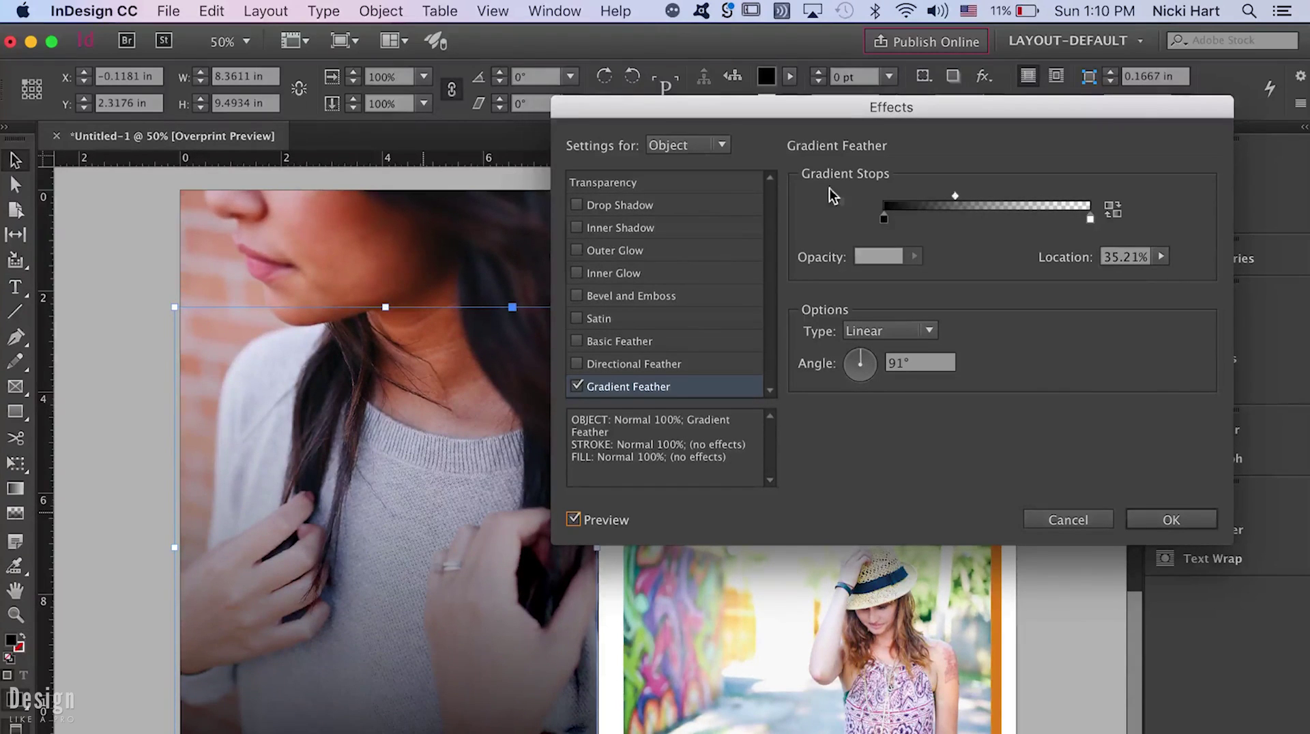
# - Set the black rectangle's blending mode to Multiply with 86% opacity and apply the effects
pyautogui.click(682, 185)
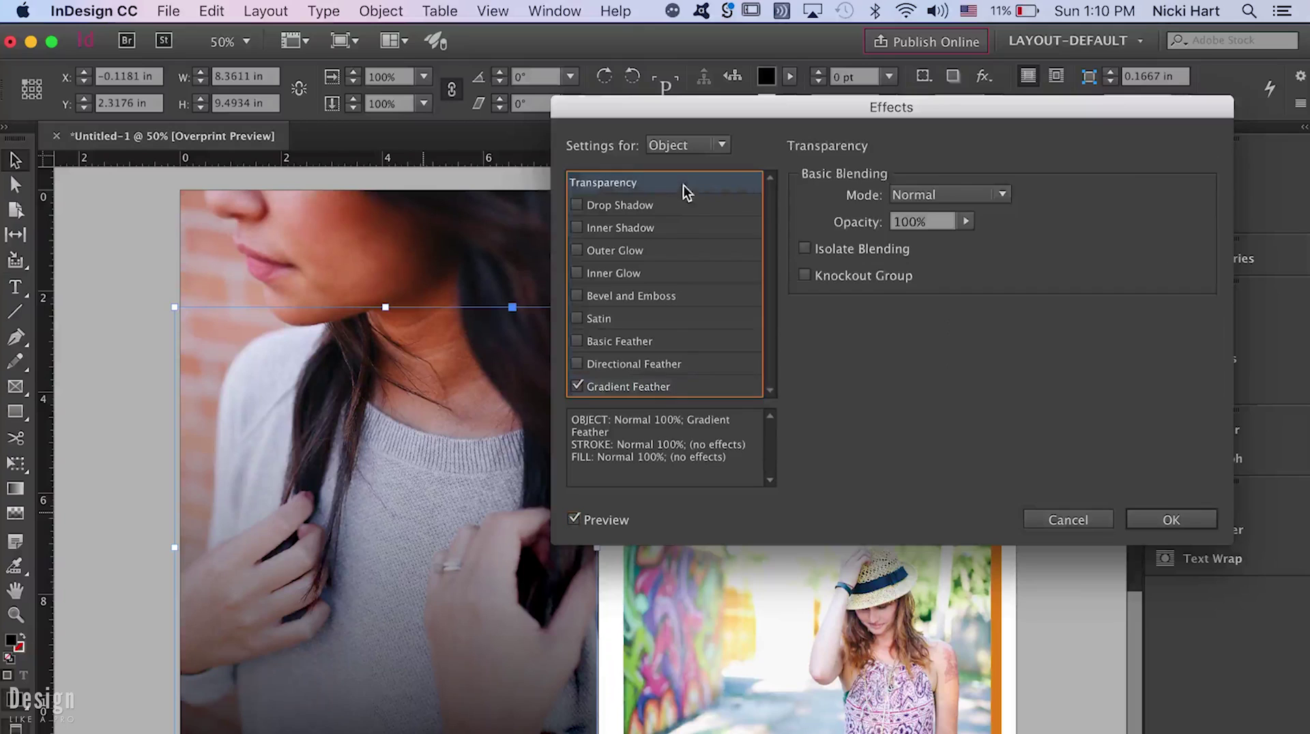
pyautogui.click(1008, 194)
pyautogui.click(991, 244)
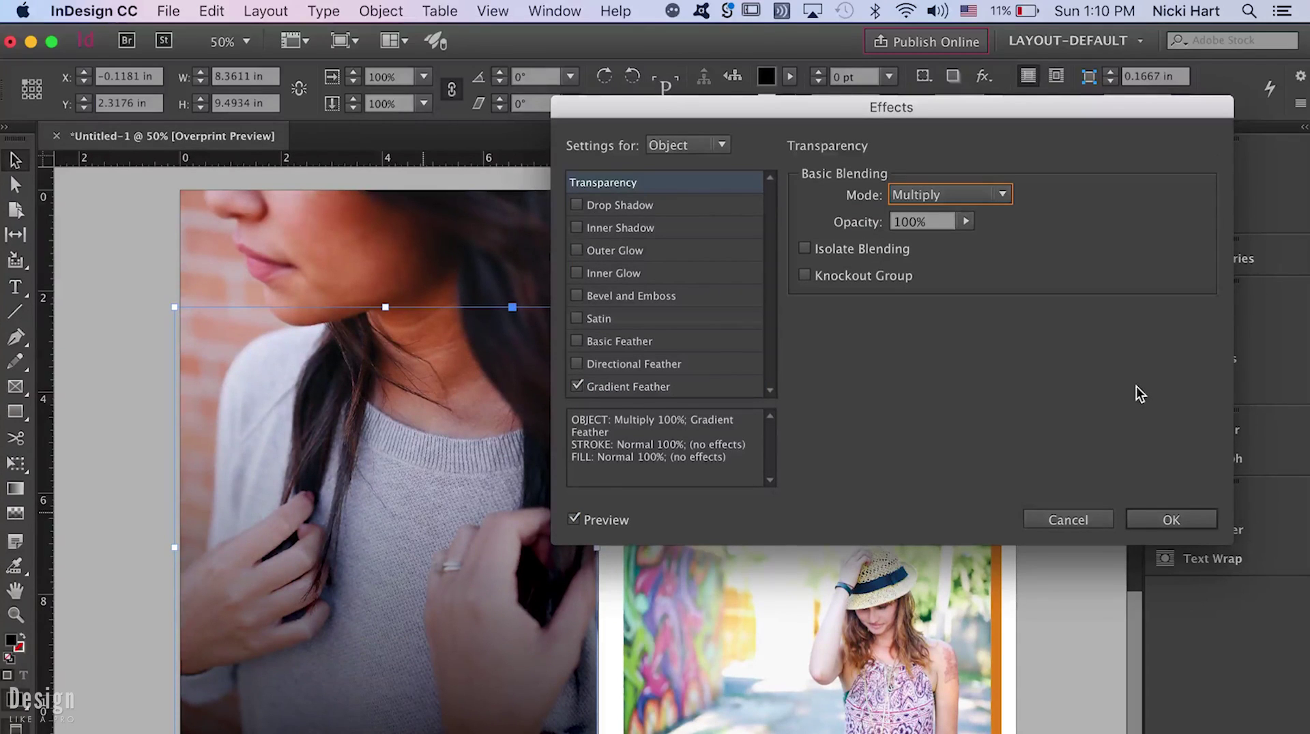
pyautogui.click(967, 221)
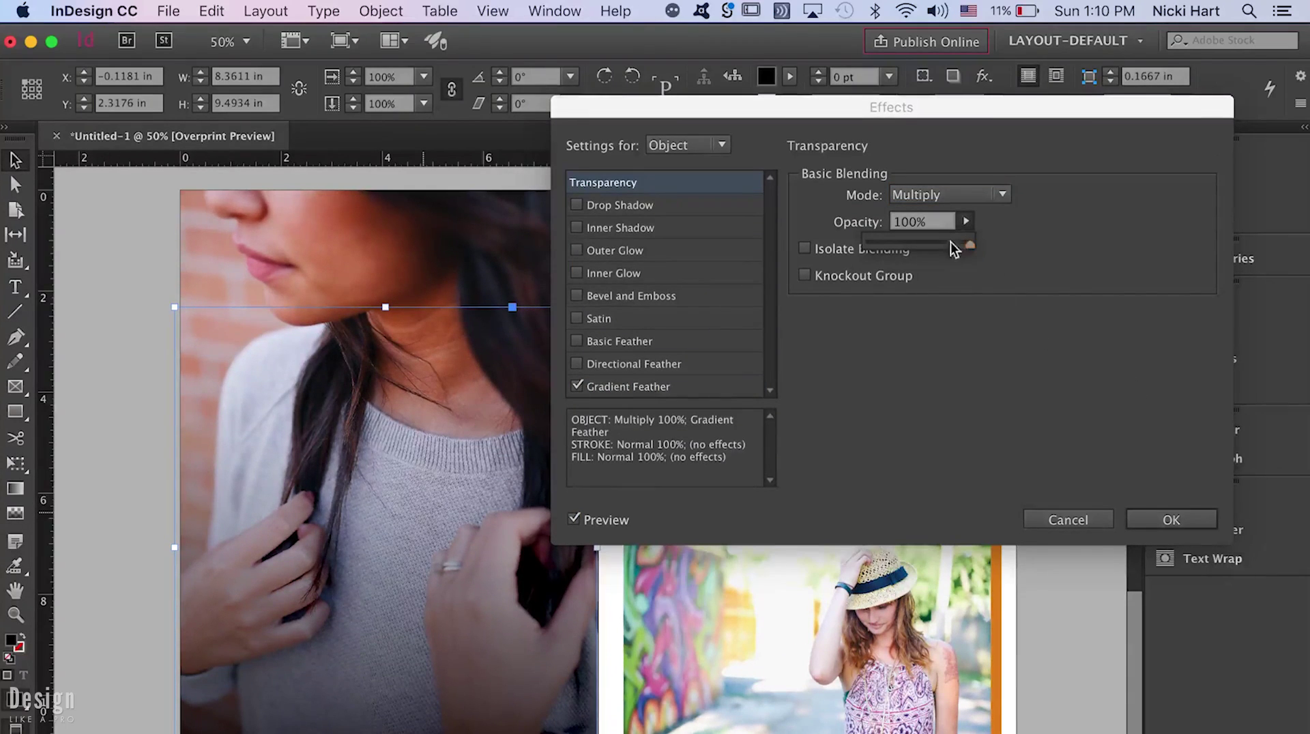
pyautogui.click(945, 245)
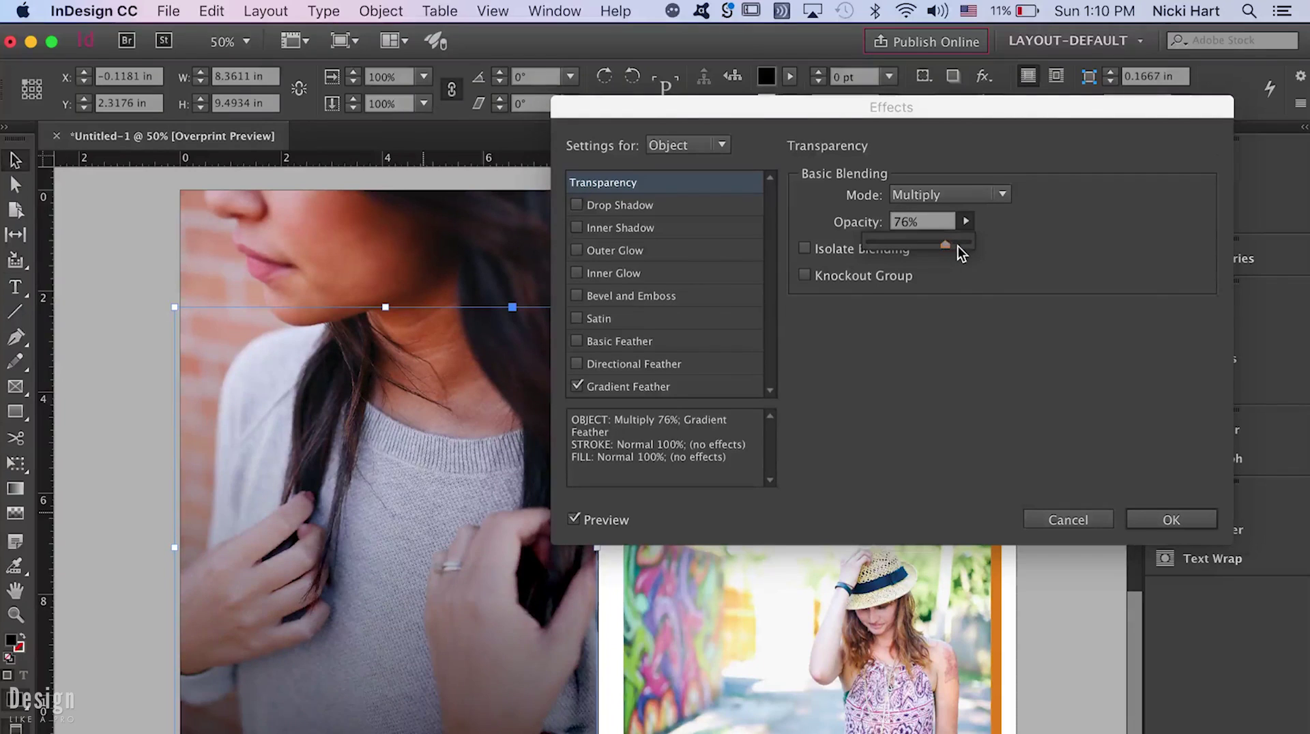
pyautogui.click(959, 245)
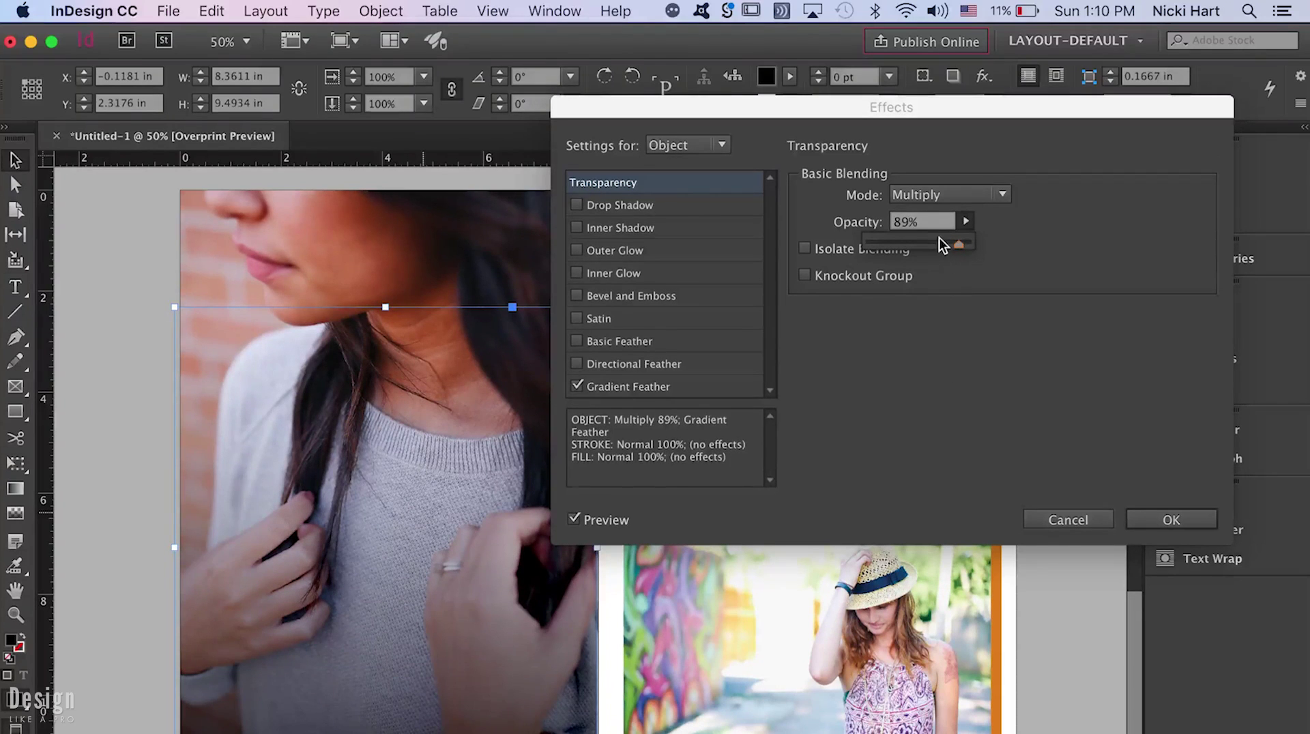
pyautogui.click(947, 244)
pyautogui.click(955, 244)
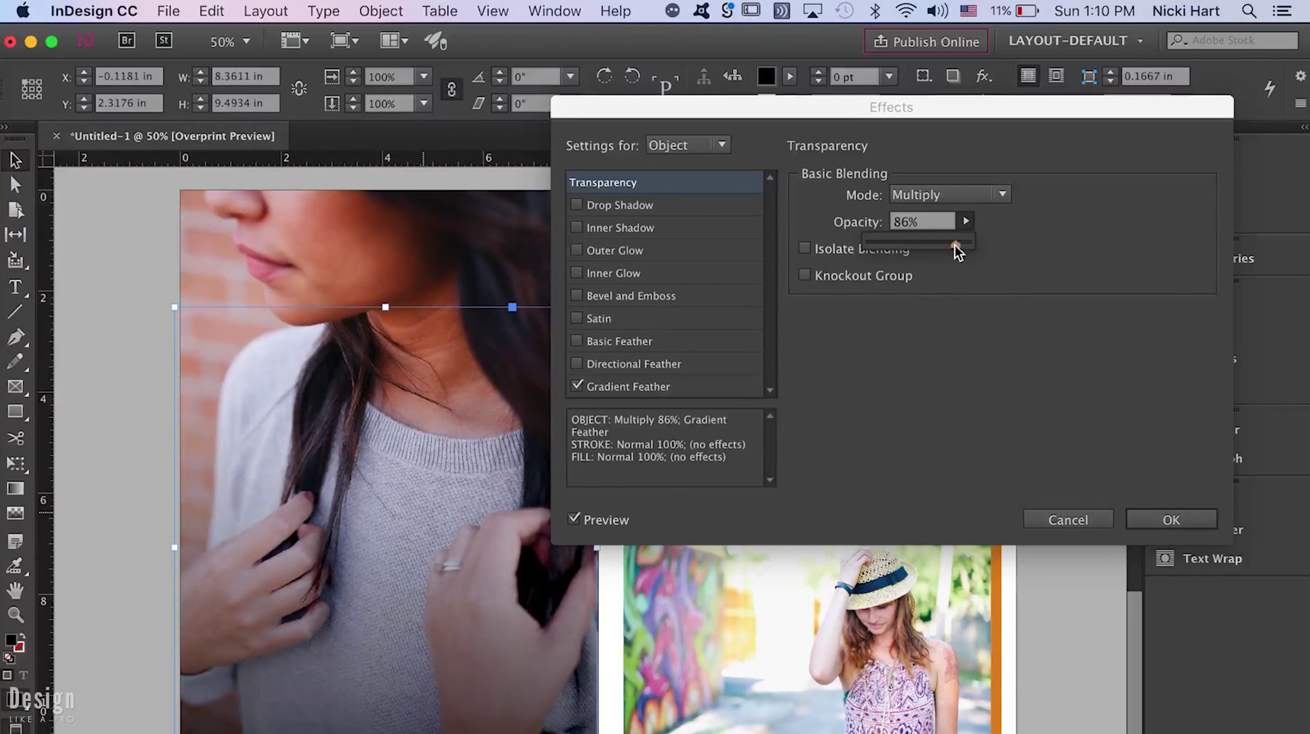
pyautogui.click(1159, 514)
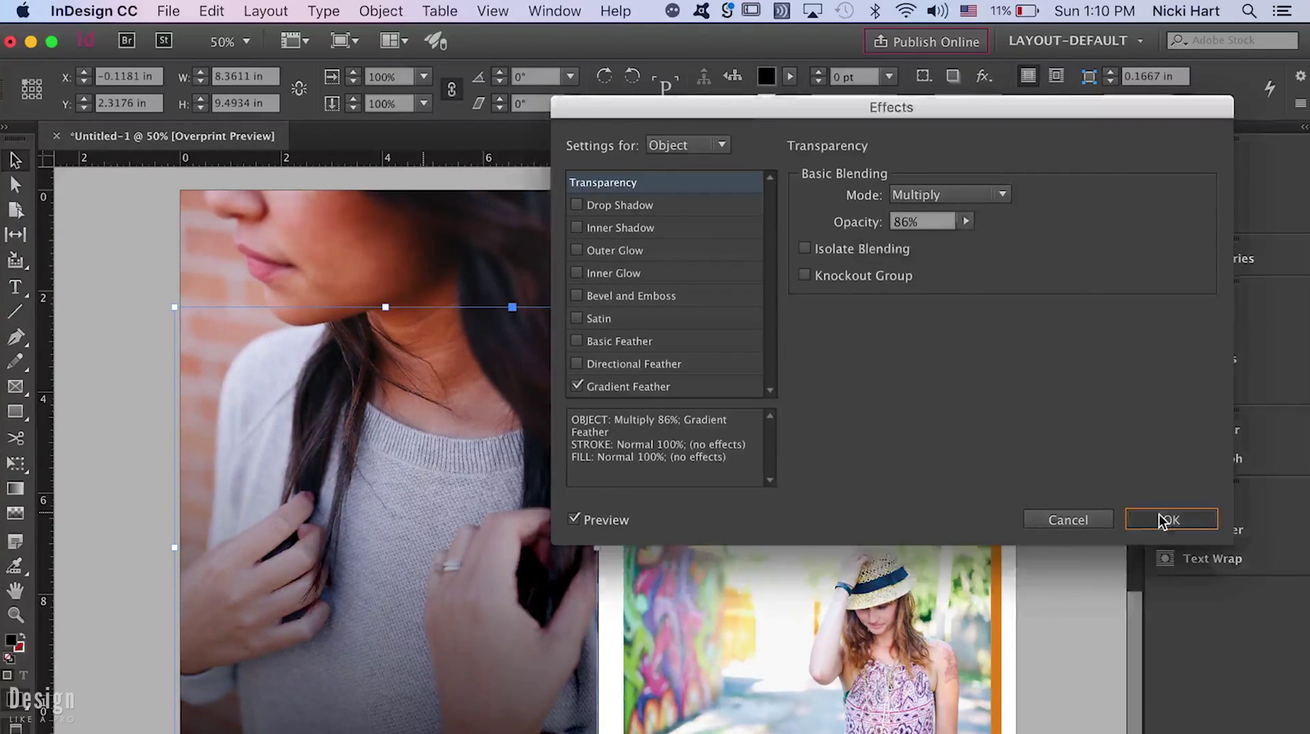
# - Delete the gradient overlay to compare the photo without it, and restore it
pyautogui.click(1090, 477)
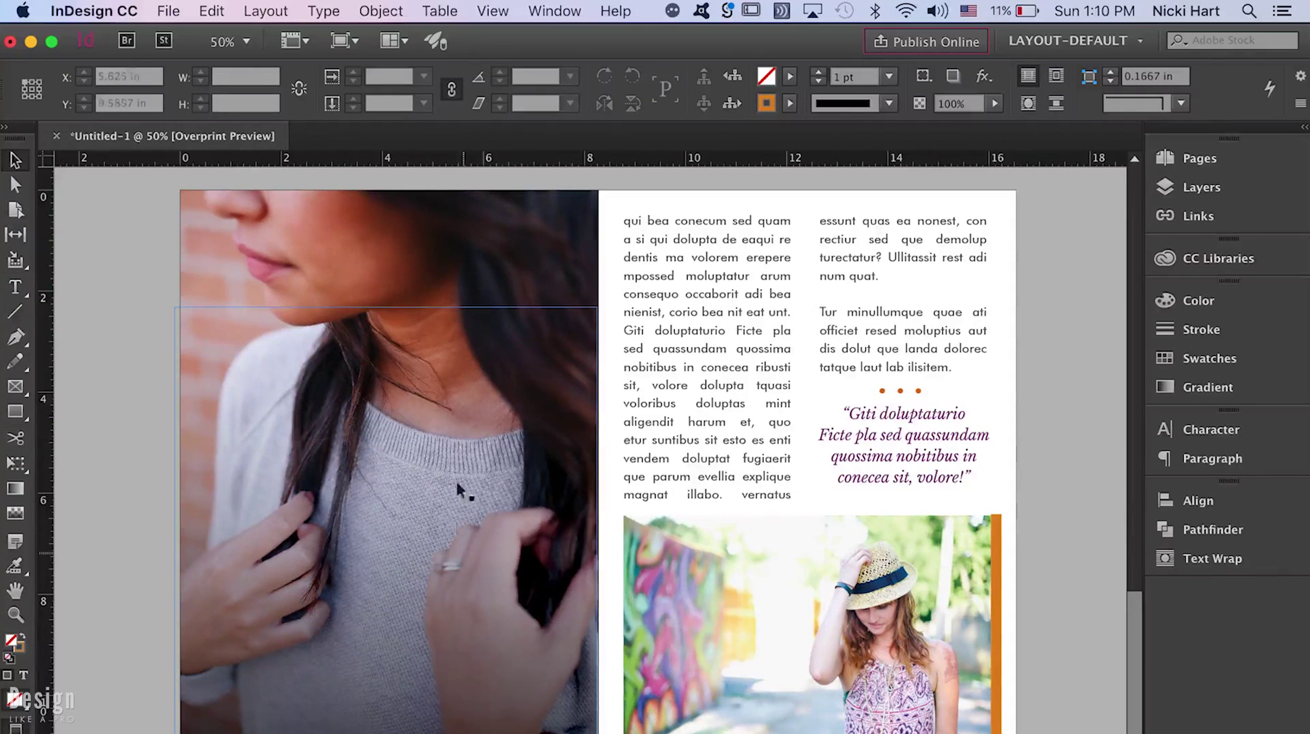
pyautogui.click(456, 410)
pyautogui.press('Delete')
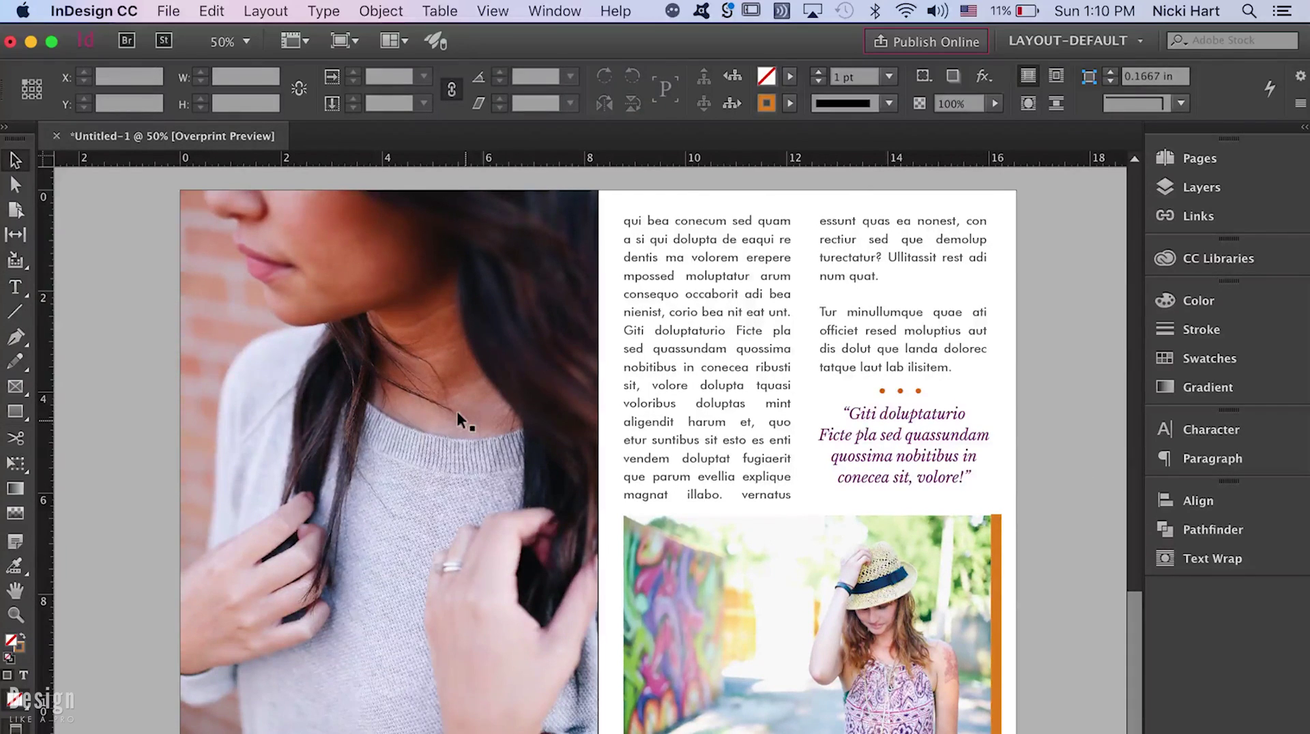
pyautogui.click(457, 414)
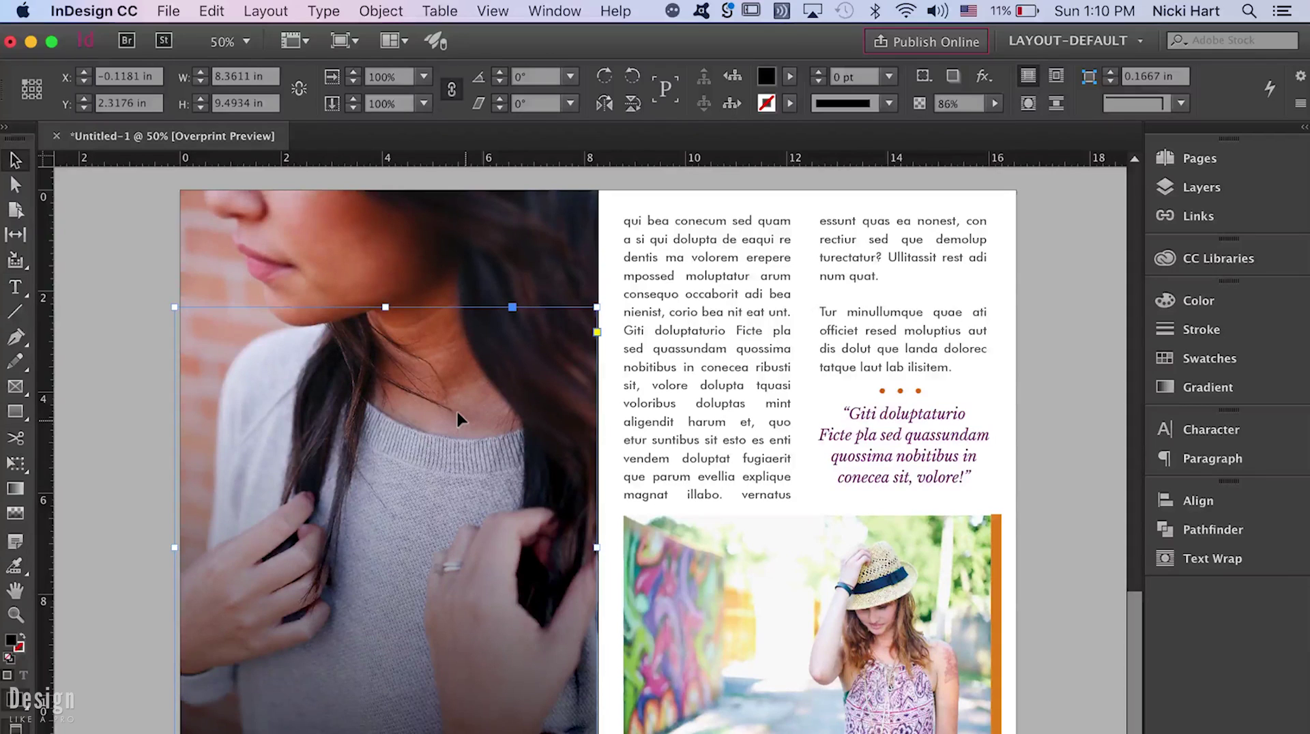
pyautogui.click(1057, 275)
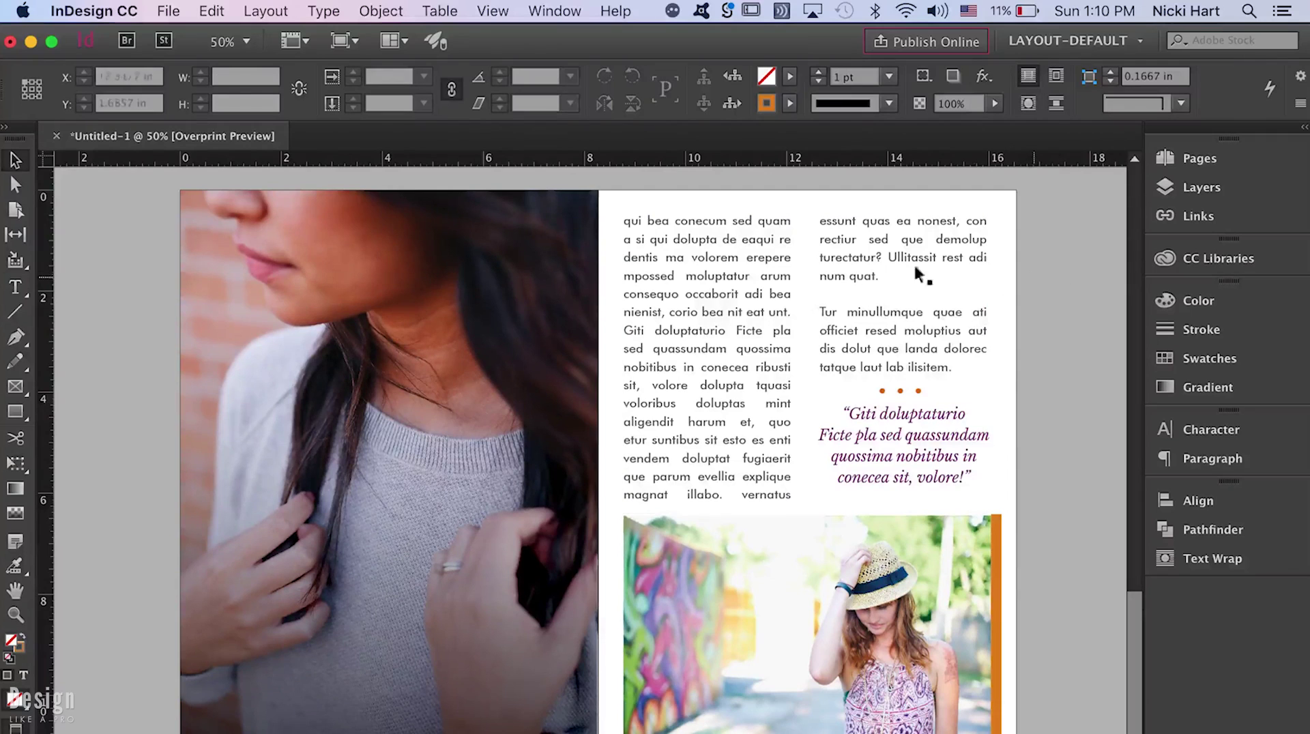
# - Draw a rectangle about 3.46 by 1.51 in at the photo's outer page edge, with an orange C=0 M=50 Y=100 K=9 fill and no stroke
pyautogui.click(13, 412)
pyautogui.moveTo(185, 400); pyautogui.dragTo(398, 475)
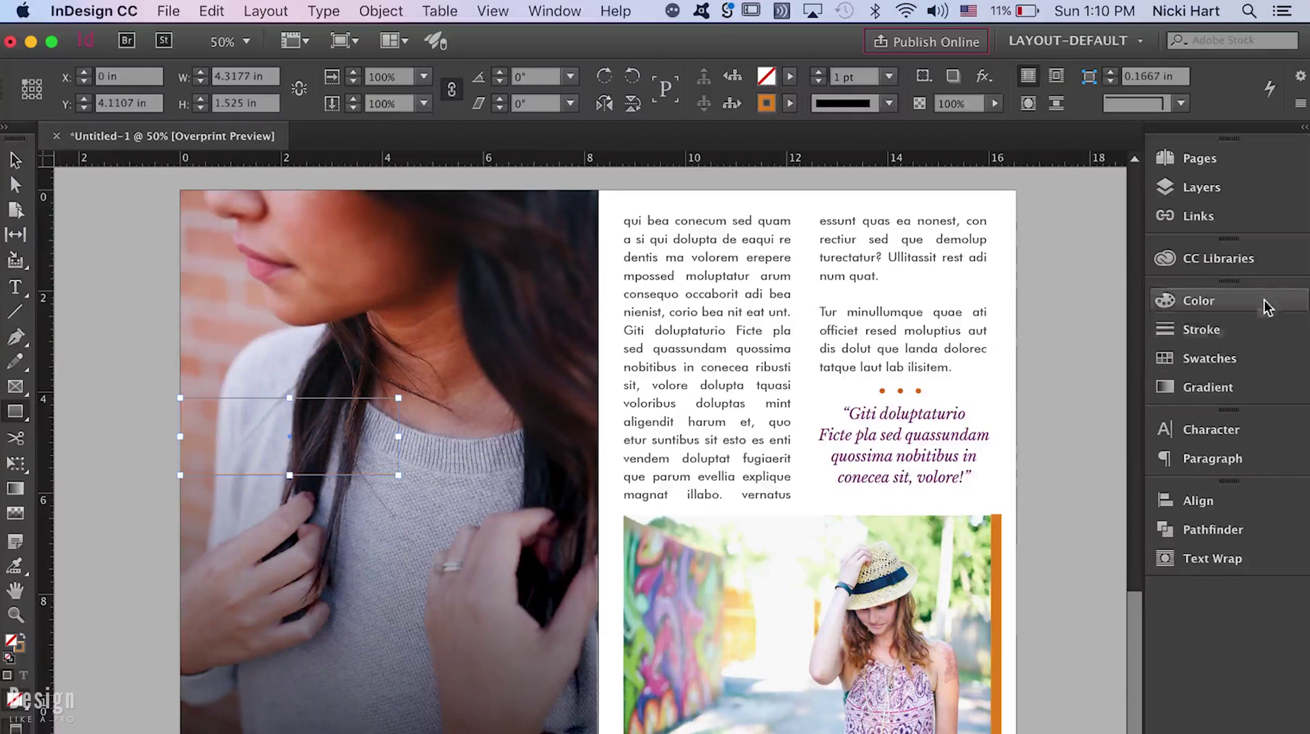
pyautogui.click(1209, 358)
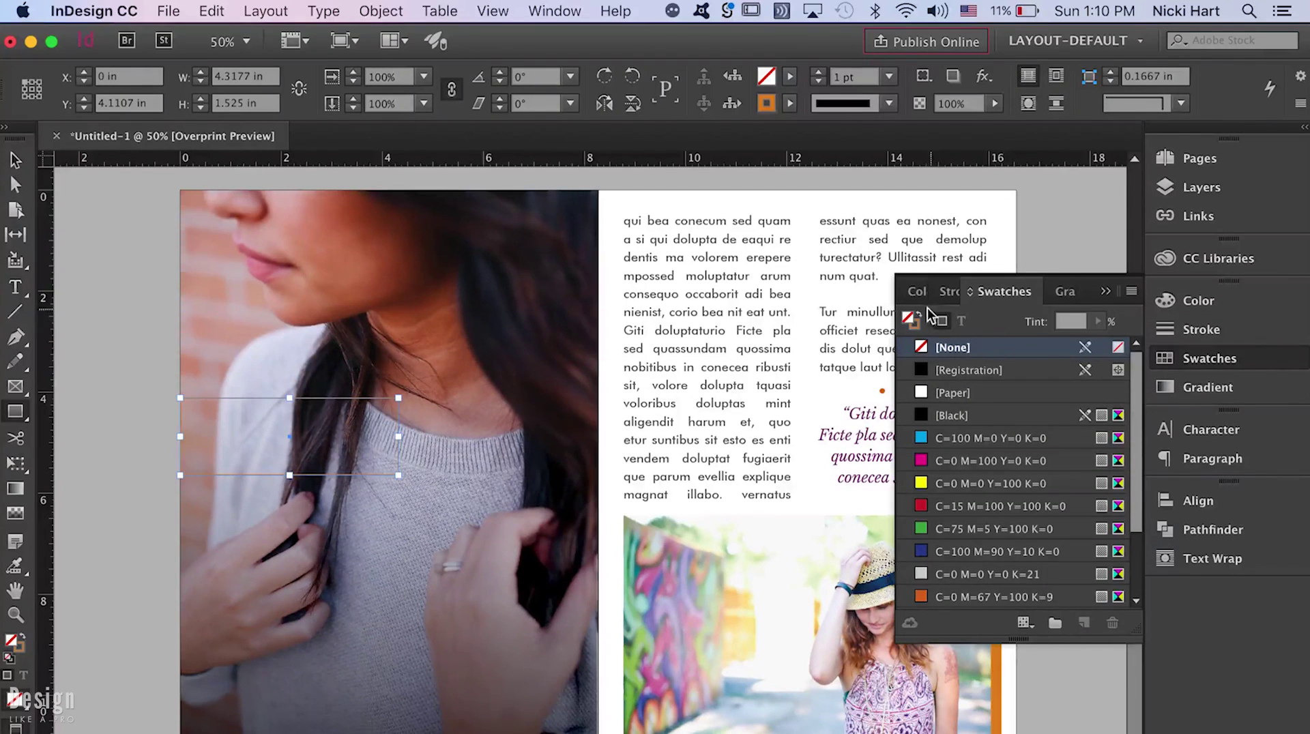
pyautogui.click(919, 314)
pyautogui.click(15, 160)
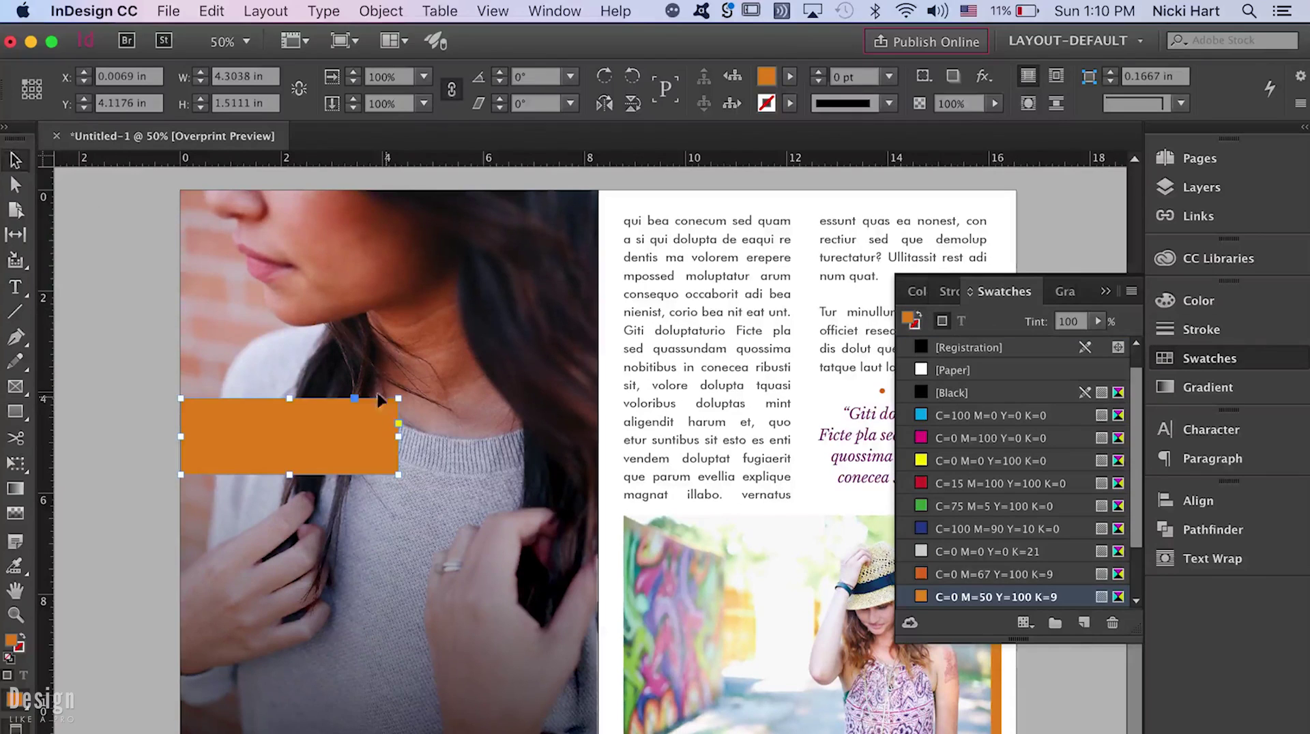
pyautogui.moveTo(395, 435); pyautogui.dragTo(355, 435)
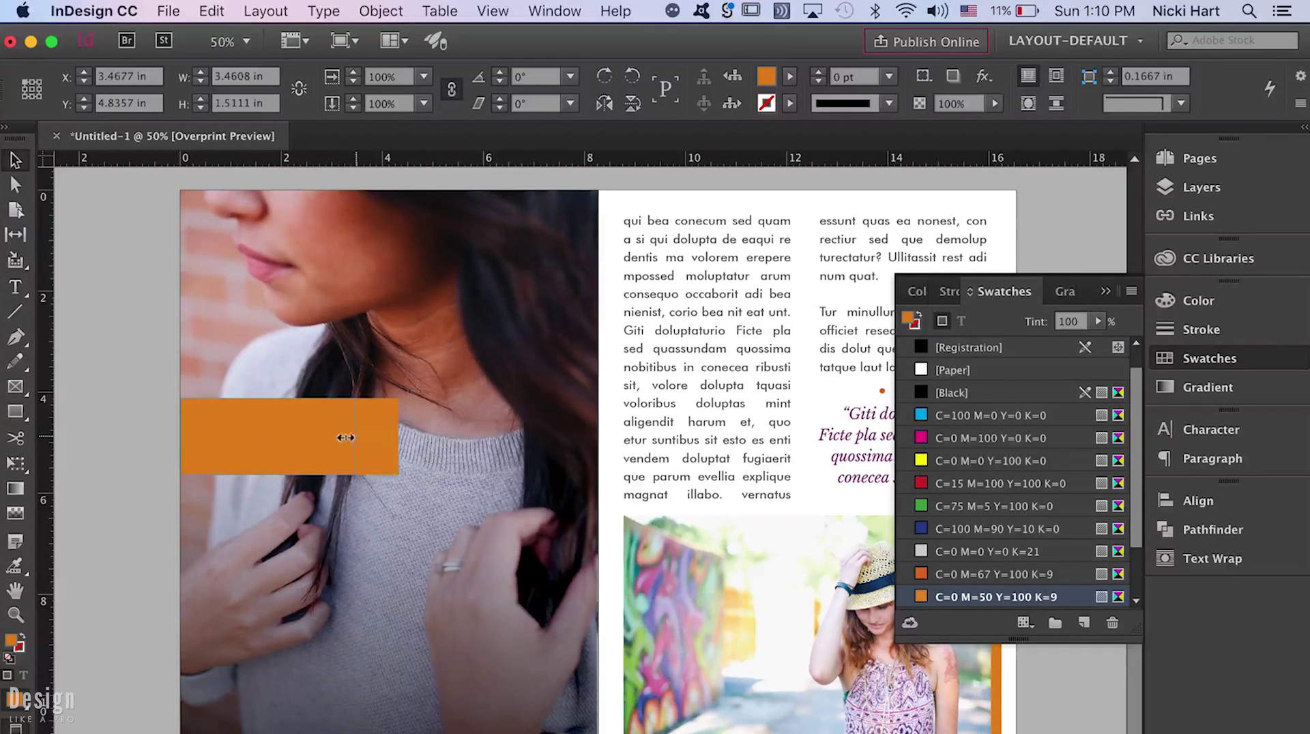
# - Add a text frame above the orange rectangle with "Awesome" and "PRODUCT" on separate lines, centre-aligned at 39 pt
pyautogui.click(15, 287)
pyautogui.moveTo(229, 290); pyautogui.dragTo(477, 360)
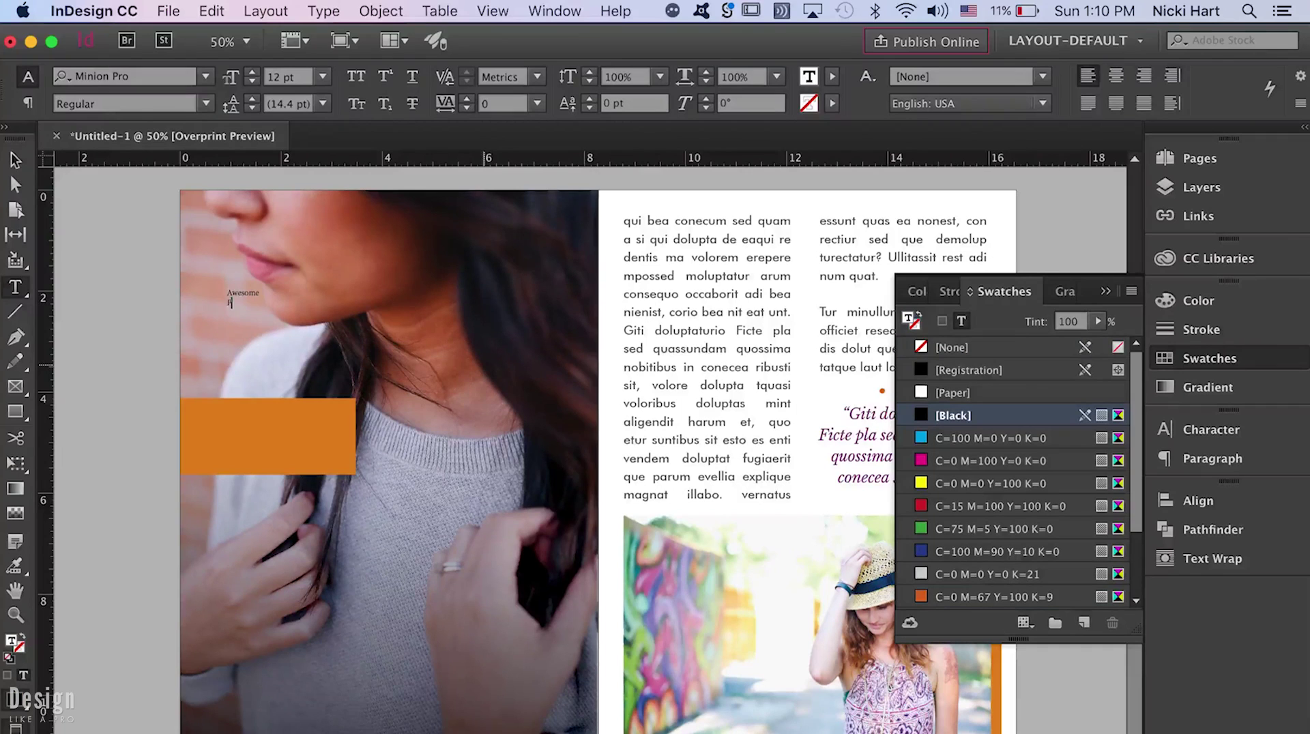
pyautogui.press('super+a')
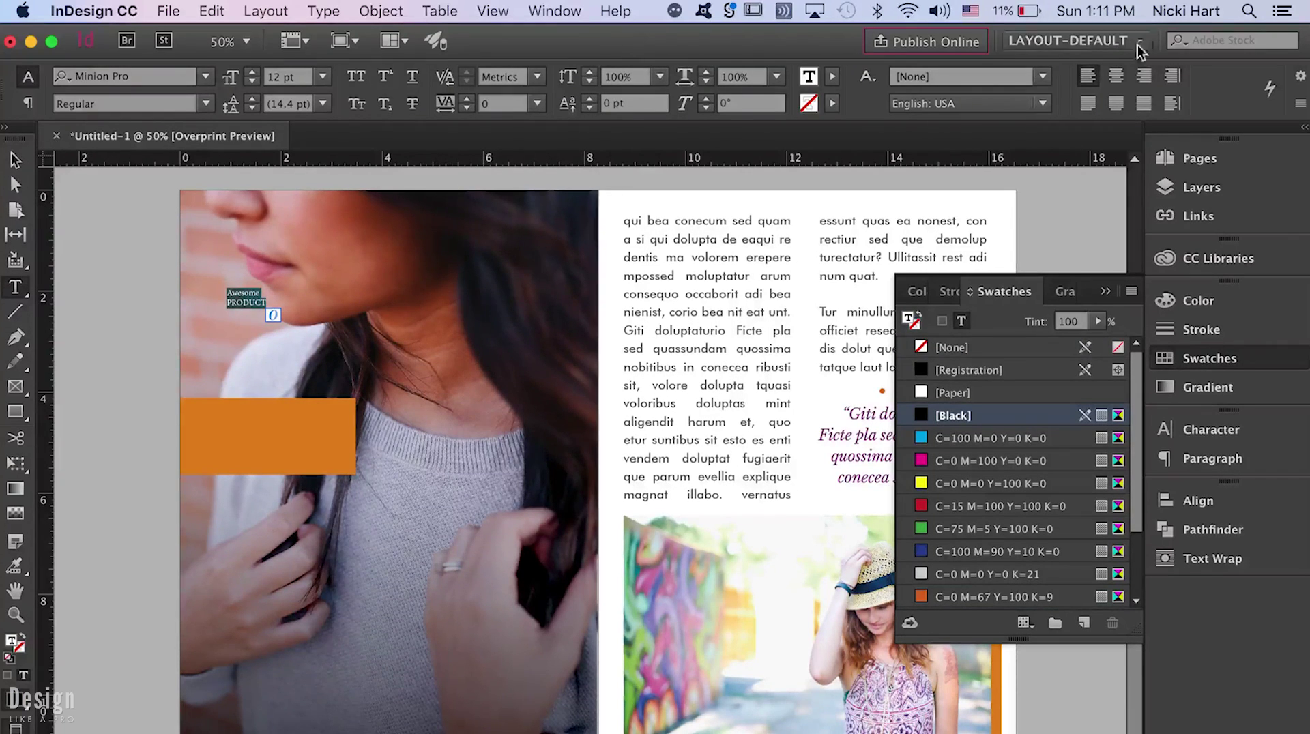
pyautogui.press('shift+super+c')
pyautogui.click(252, 72)
pyautogui.click(254, 73)
pyautogui.click(254, 72)
pyautogui.click(255, 72)
pyautogui.click(254, 72)
pyautogui.click(254, 72)
pyautogui.click(254, 73)
pyautogui.click(253, 72)
pyautogui.click(253, 72)
pyautogui.click(253, 72)
pyautogui.click(253, 72)
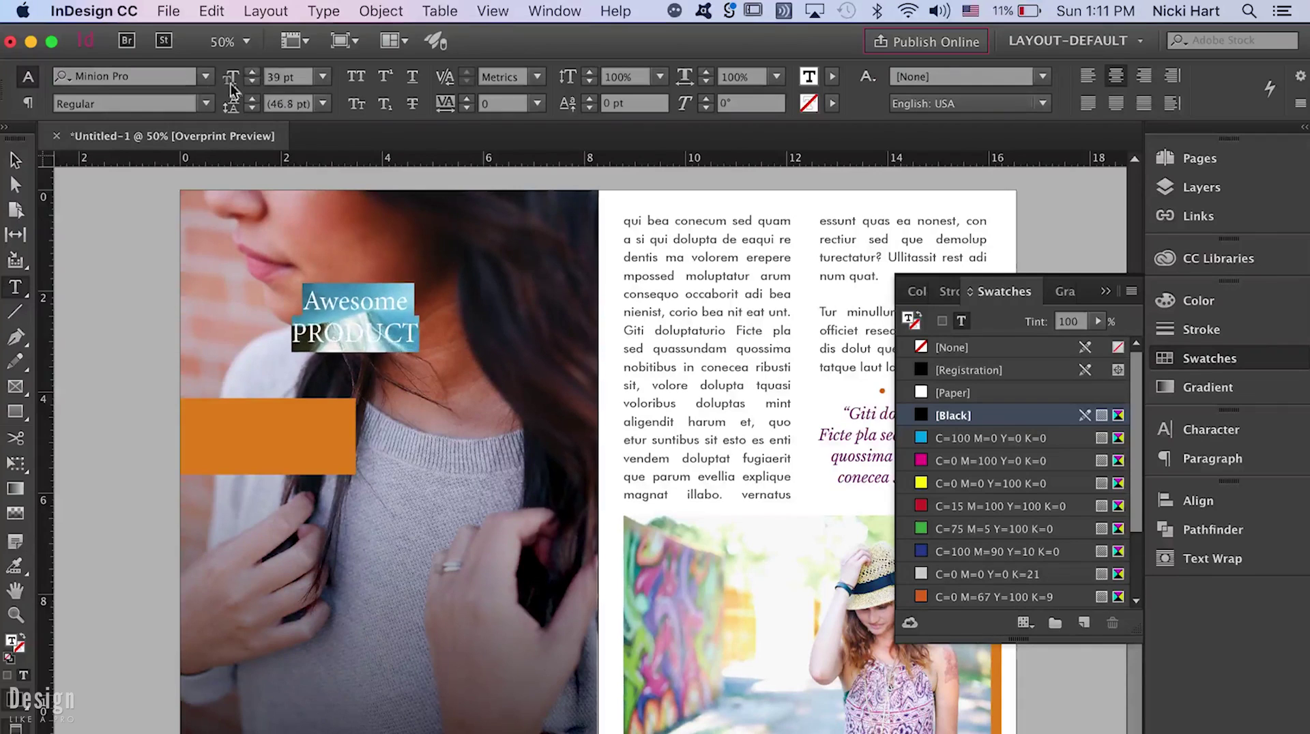
# - Set the title text in the Sansation font and make the word "PRODUCT" Bold
pyautogui.click(206, 77)
pyautogui.scroll(10, 440, 180)
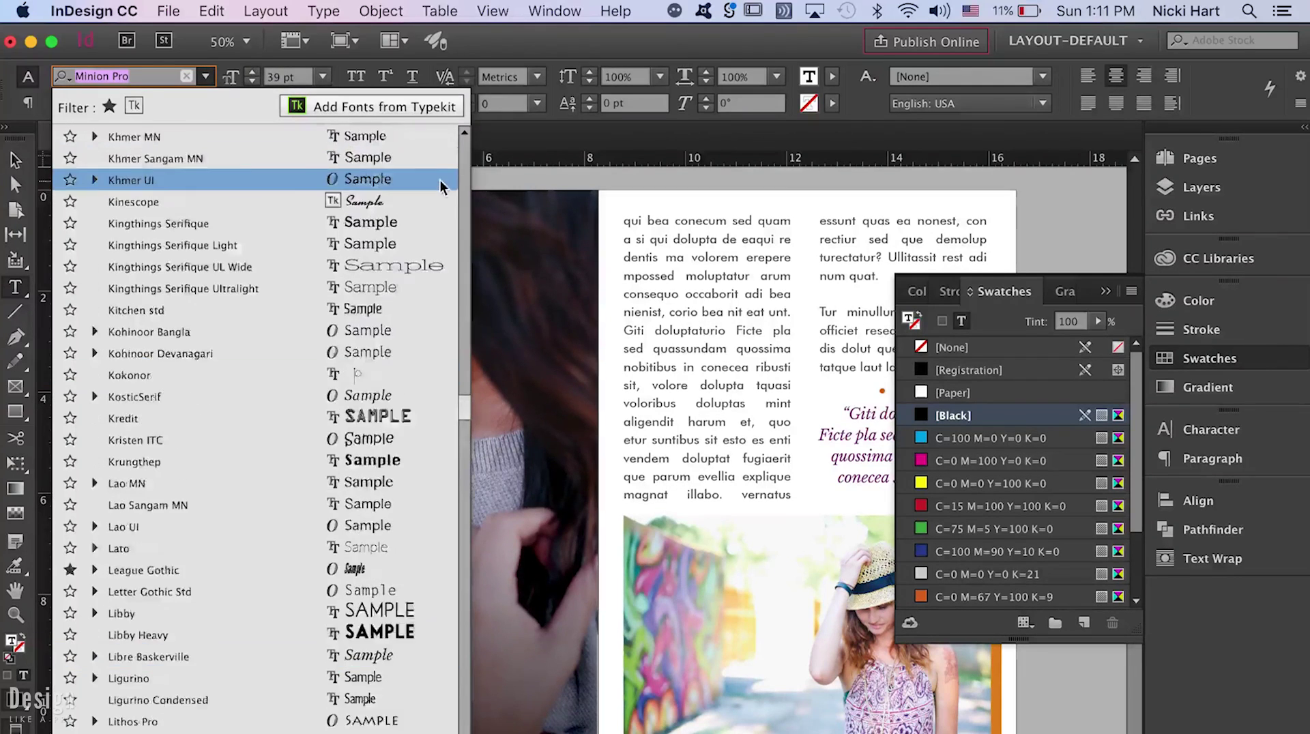
pyautogui.moveTo(460, 375); pyautogui.dragTo(460, 339)
pyautogui.scroll(15, 459, 103)
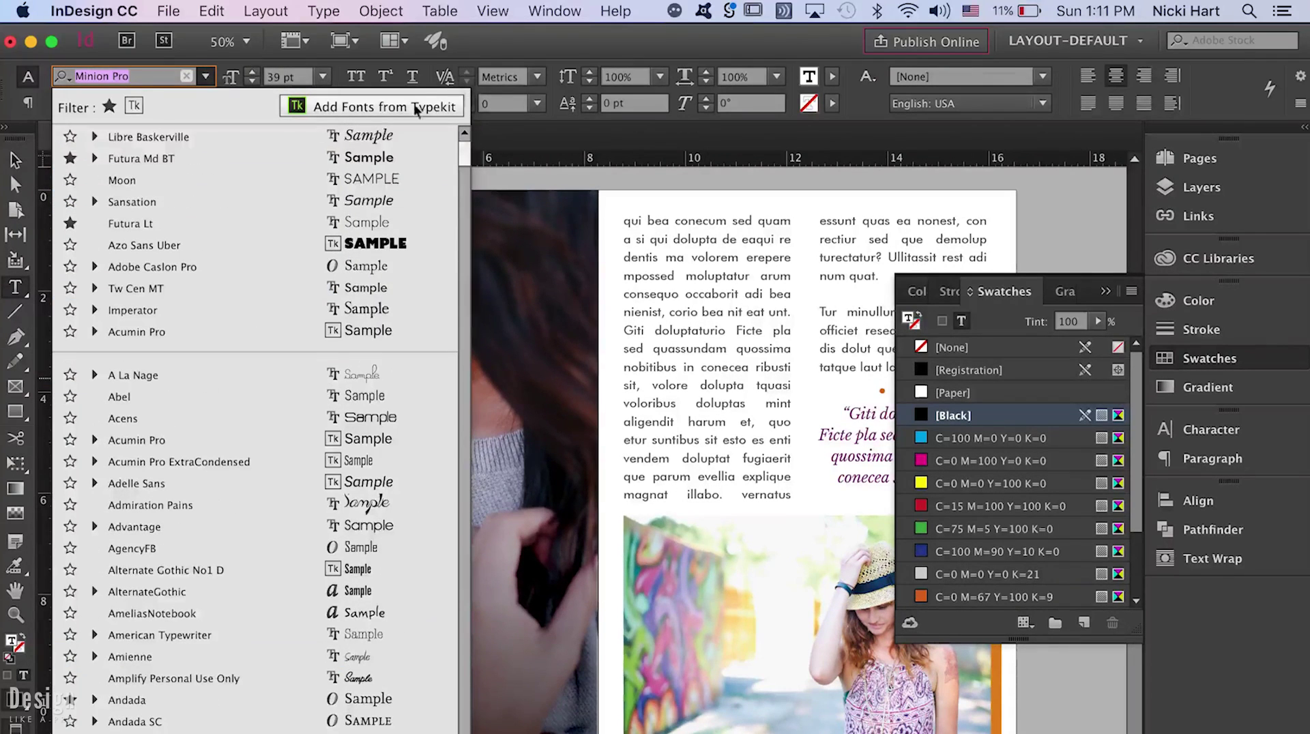
pyautogui.click(301, 200)
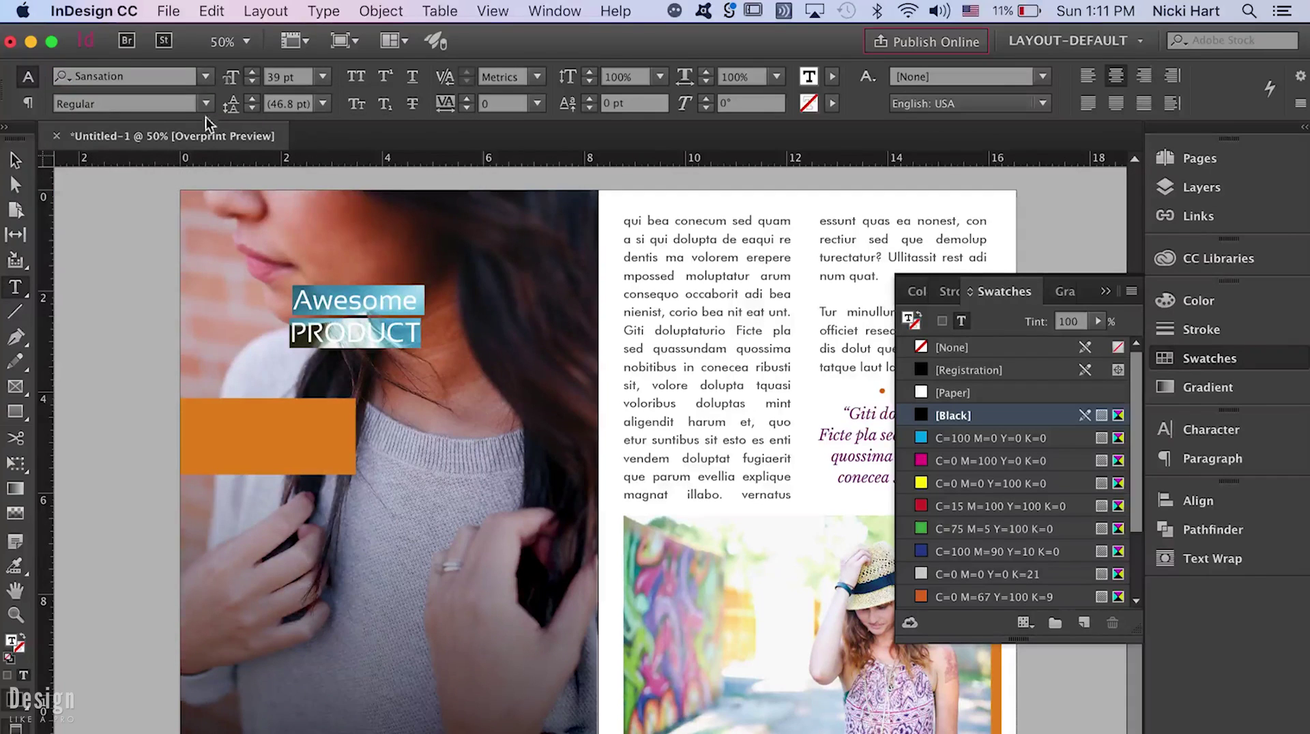
pyautogui.click(360, 335)
pyautogui.doubleClick(359, 334)
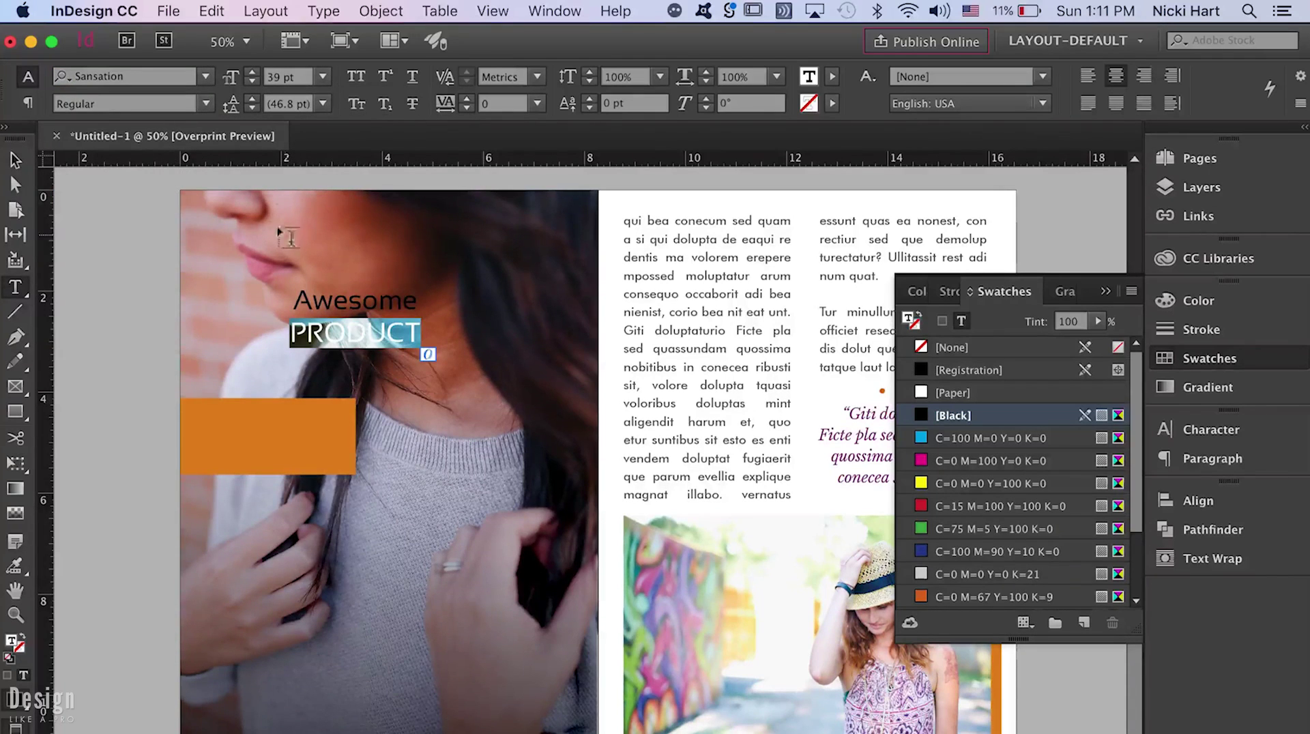
pyautogui.click(203, 105)
pyautogui.click(172, 165)
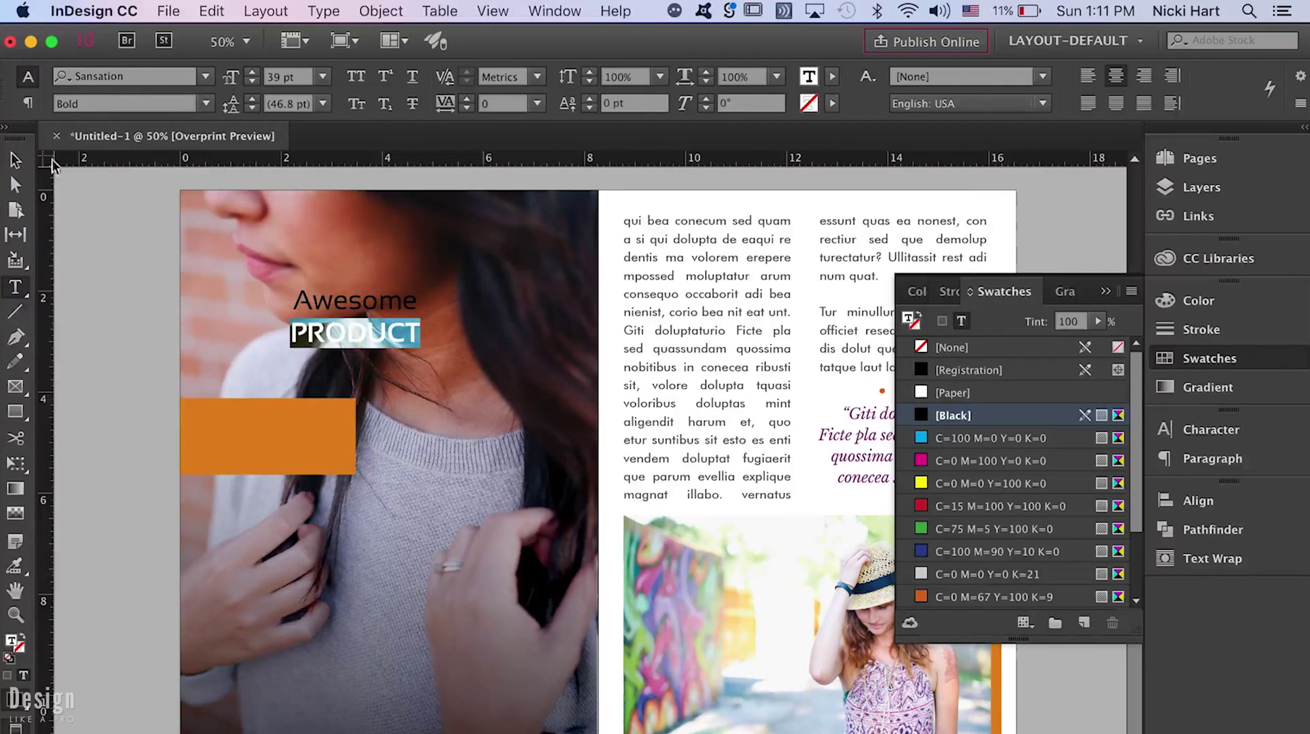
# - Move the "Awesome PRODUCT" text frame onto the orange rectangle
pyautogui.click(15, 159)
pyautogui.moveTo(406, 338); pyautogui.dragTo(322, 447)
pyautogui.press('Down')
pyautogui.press('Down')
pyautogui.press('Down')
pyautogui.press('Down')
pyautogui.press('Down')
pyautogui.press('Down')
pyautogui.press('Down')
pyautogui.press('Down')
pyautogui.press('Down')
pyautogui.press('Down')
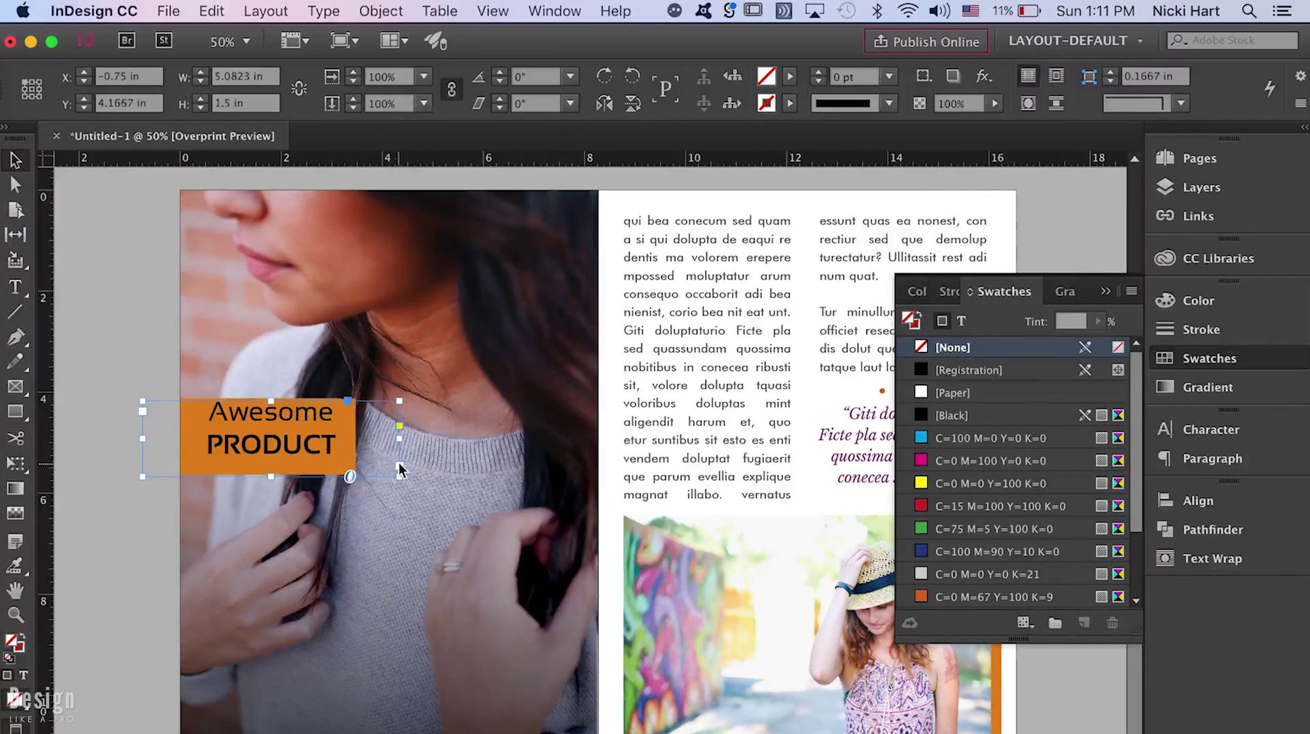
# - Narrow the title's text frame to about 3.52 in to match the orange rectangle and nudge it so the text sits centred
pyautogui.moveTo(399, 443); pyautogui.dragTo(346, 444)
pyautogui.moveTo(142, 443); pyautogui.dragTo(180, 444)
pyautogui.press('Down')
pyautogui.press('Down')
pyautogui.press('Down')
pyautogui.press('Down')
pyautogui.press('Left')
pyautogui.press('Left')
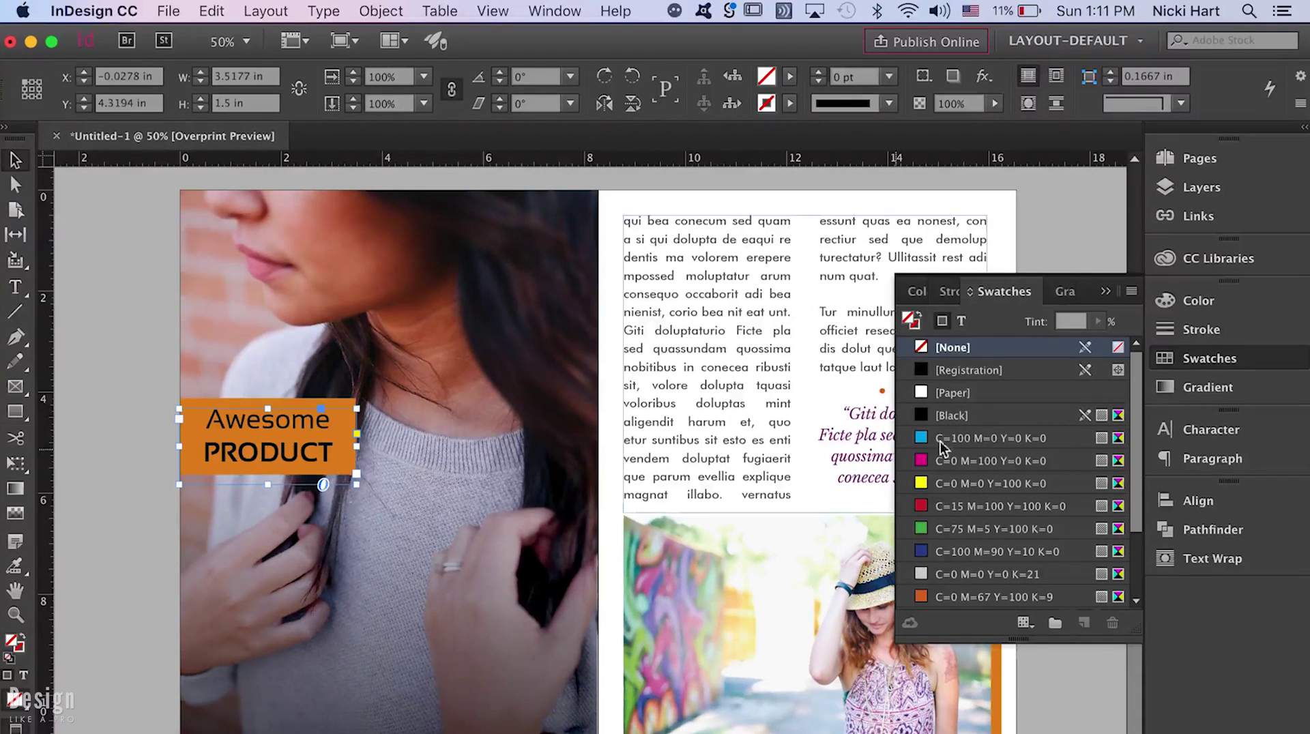
# - Colour the title text with the [Paper] swatch, deselect it and view the lower part of the spread
pyautogui.click(962, 322)
pyautogui.click(965, 394)
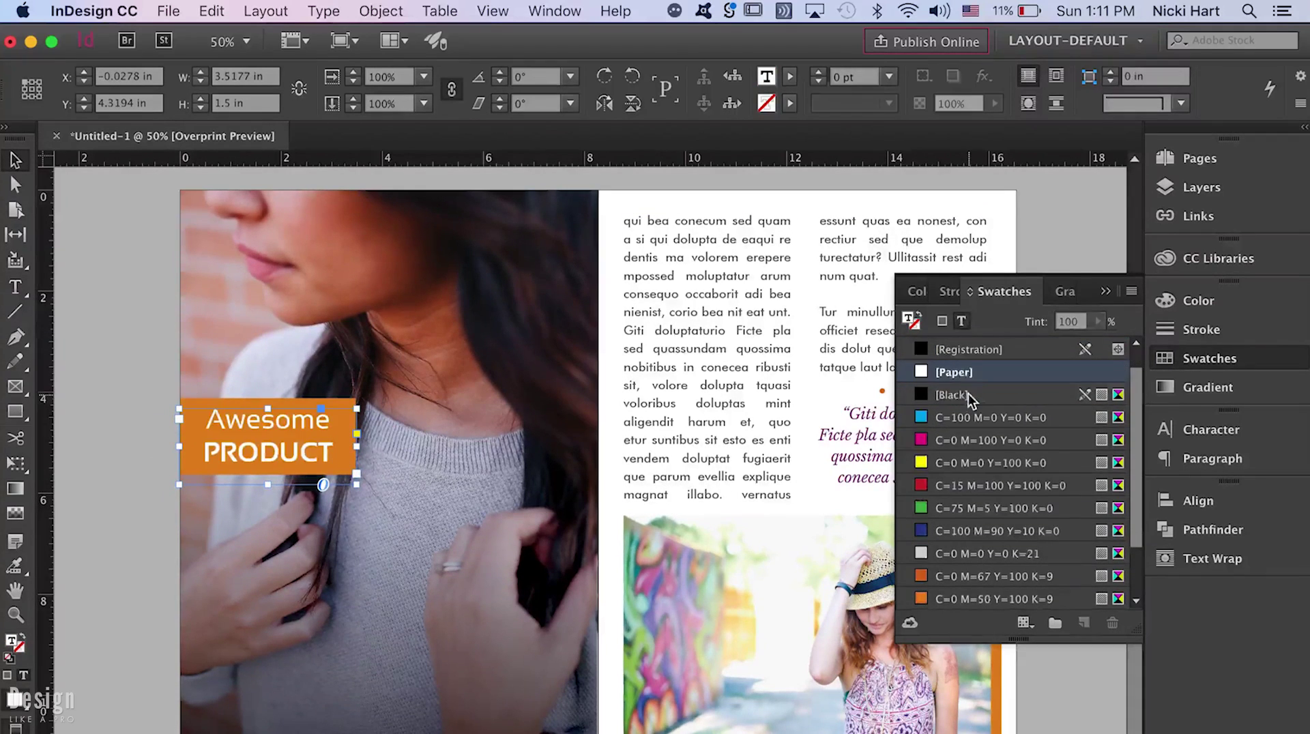
pyautogui.press('super+shift+a')
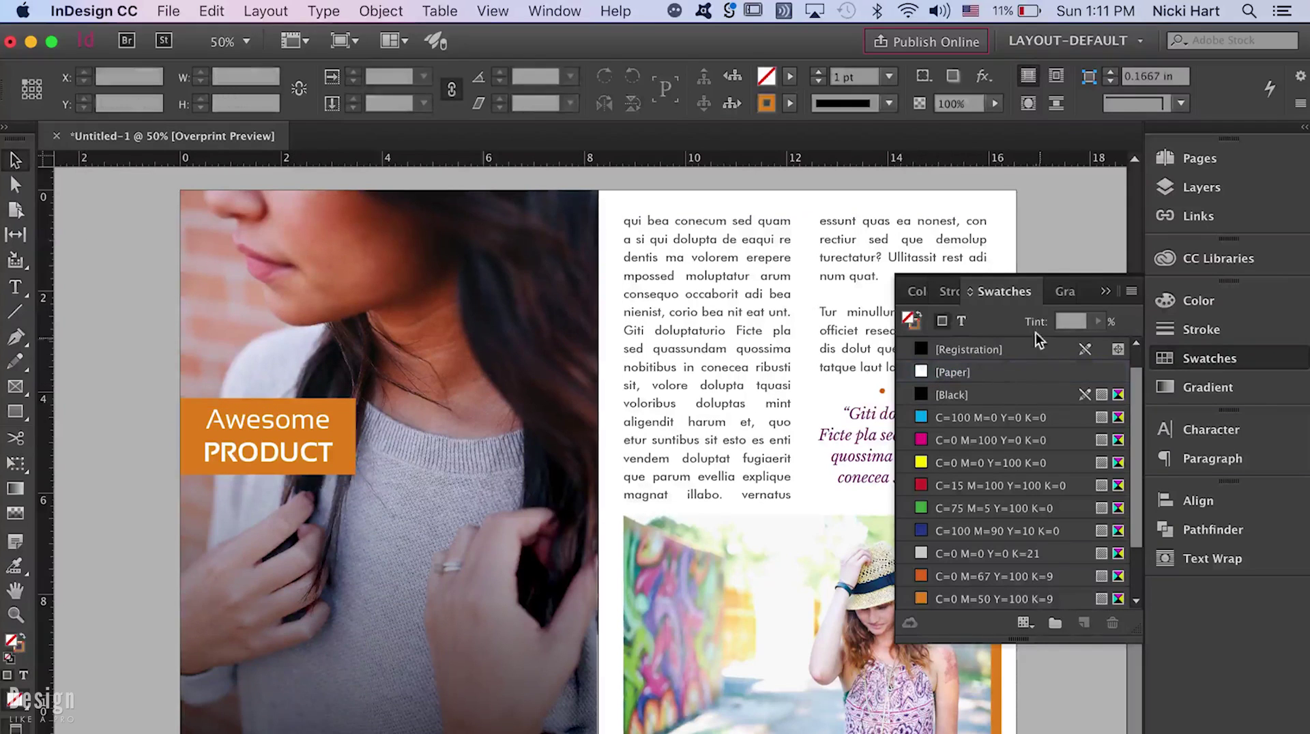
pyautogui.click(1100, 292)
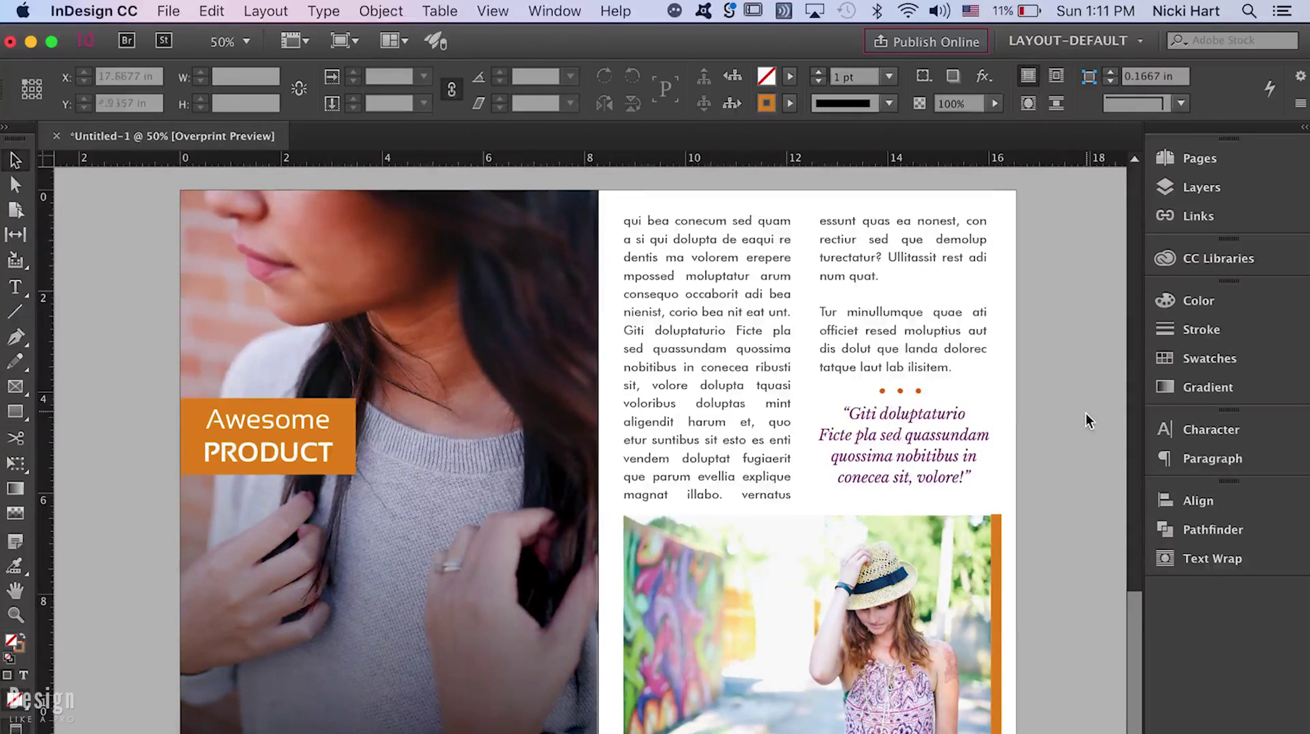
pyautogui.scroll(-3, 1086, 414)
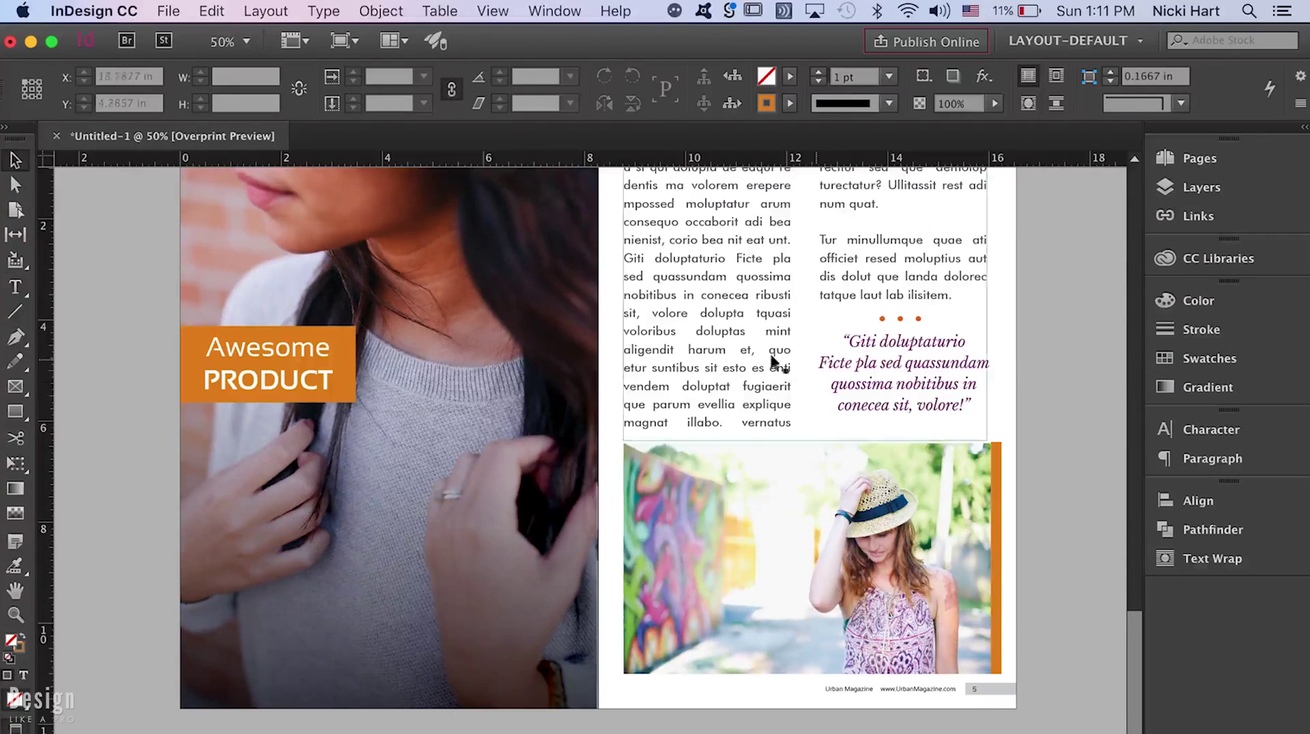
# - Duplicate the "Awesome PRODUCT" text frame onto the lower part of the photo and replace "Awesome" with "FROM" on its own line
pyautogui.click(257, 373)
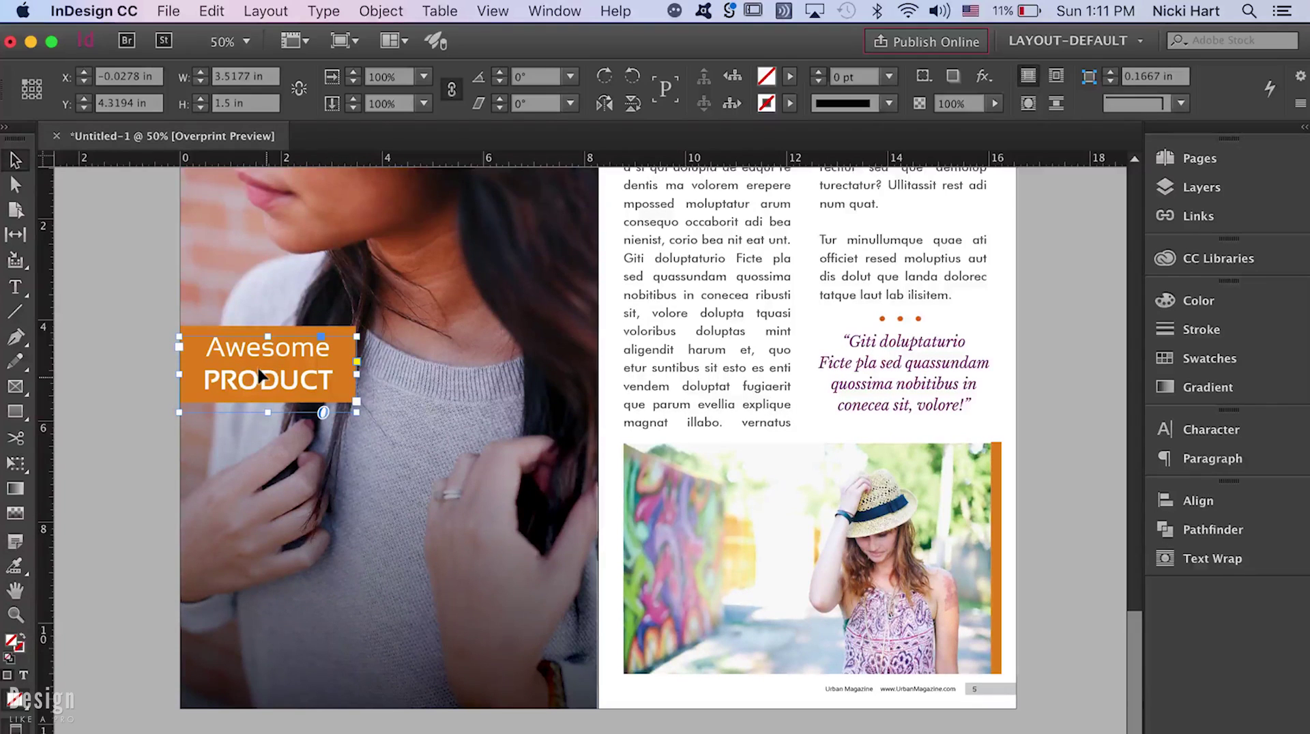
pyautogui.moveTo(261, 369); pyautogui.dragTo(360, 543)
pyautogui.doubleClick(375, 551)
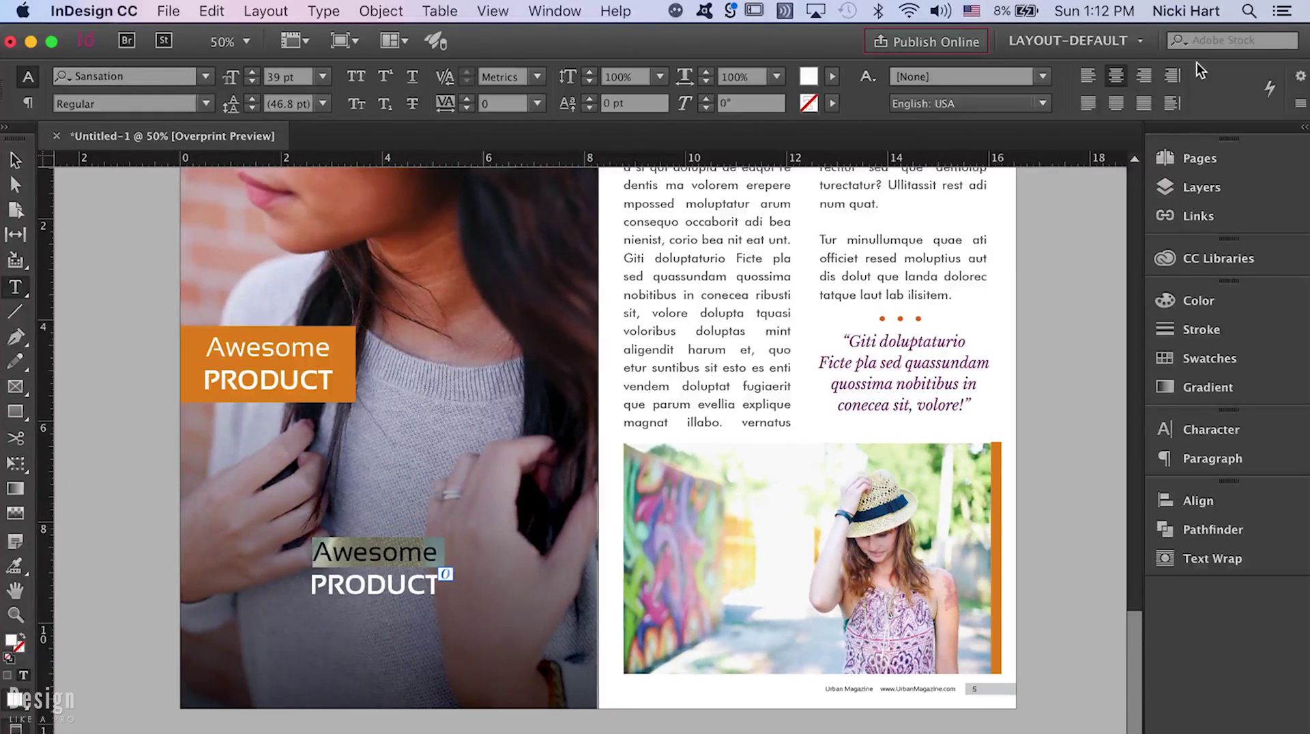
pyautogui.write('FROMPROD-')
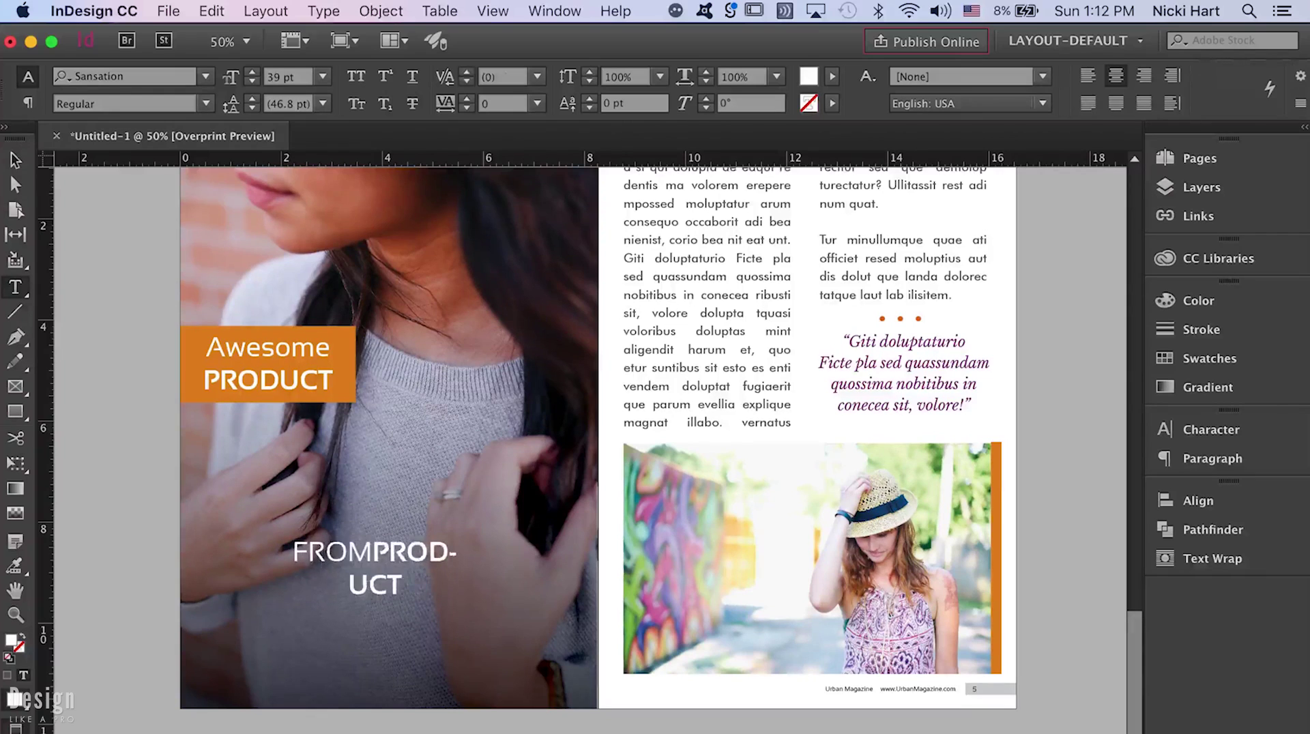
pyautogui.press('Return')
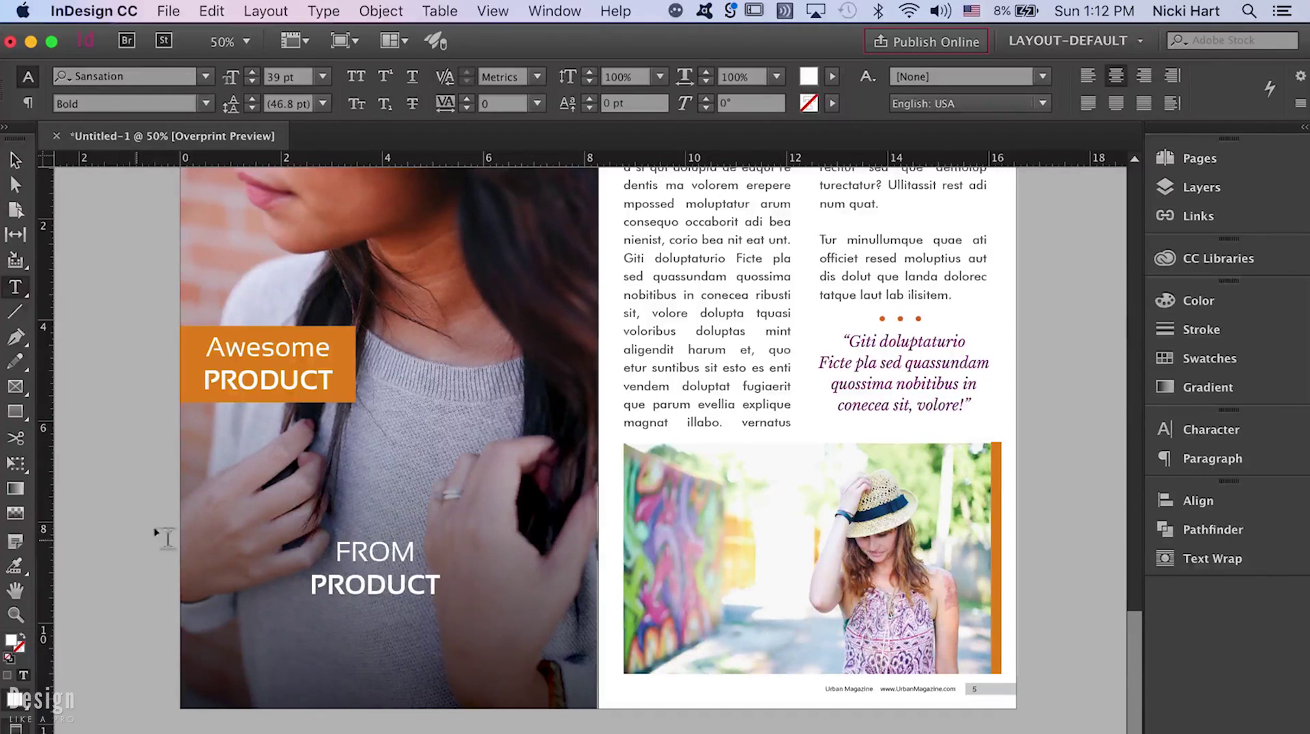
# - Replace "PRODUCT" in the duplicated frame with the price "$19.99" and make the cents "99" superscript
pyautogui.doubleClick(348, 580)
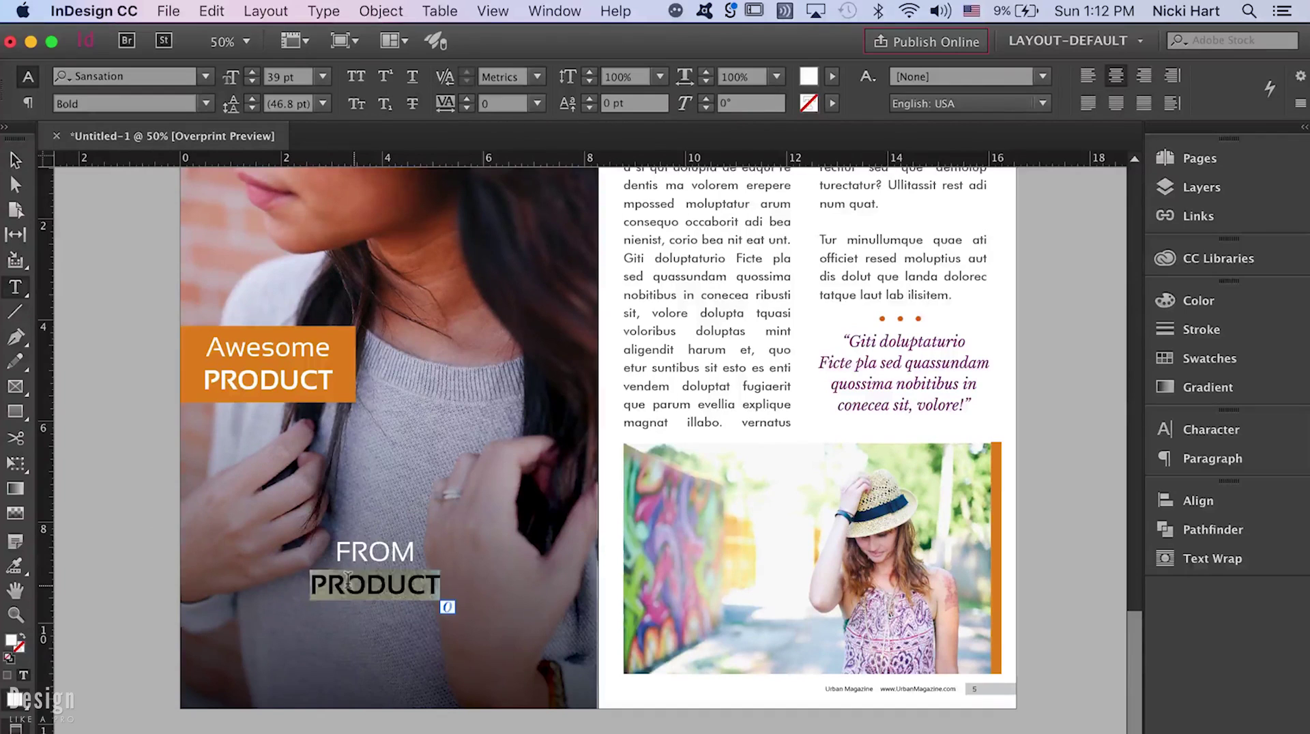
pyautogui.write('$19.')
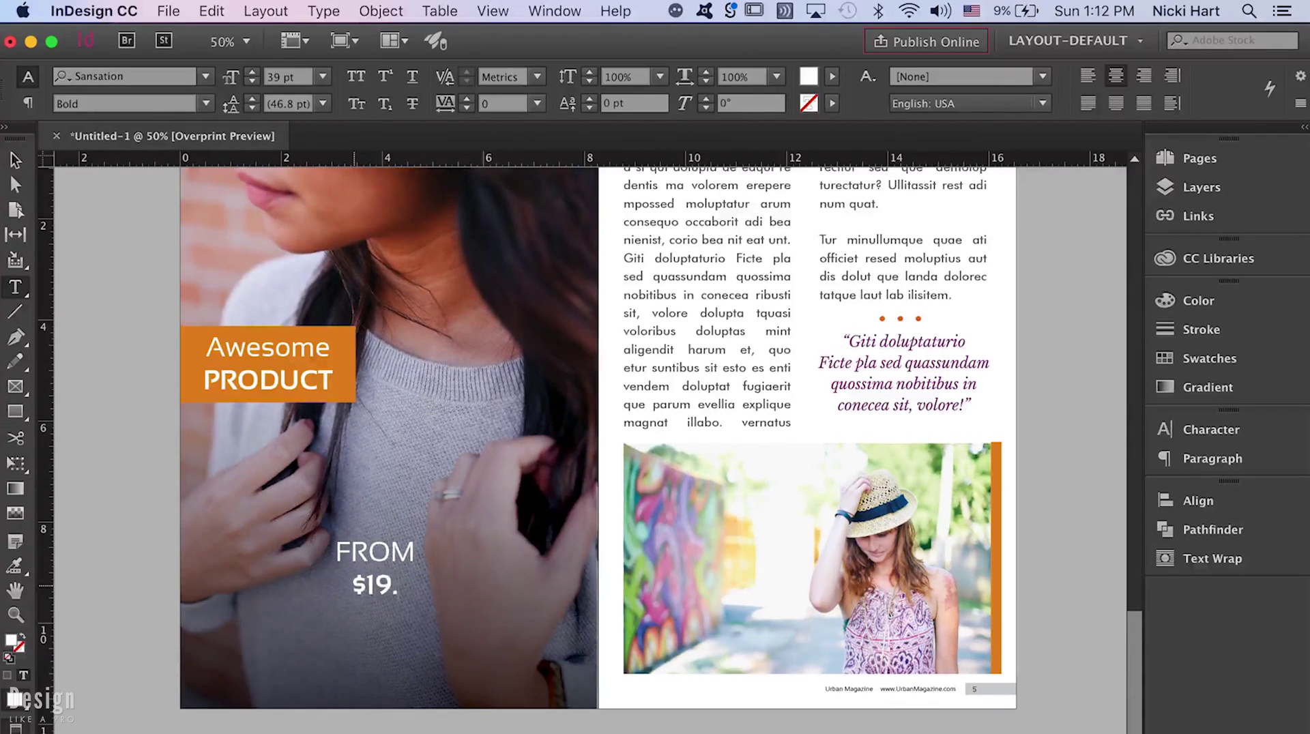
pyautogui.write('99')
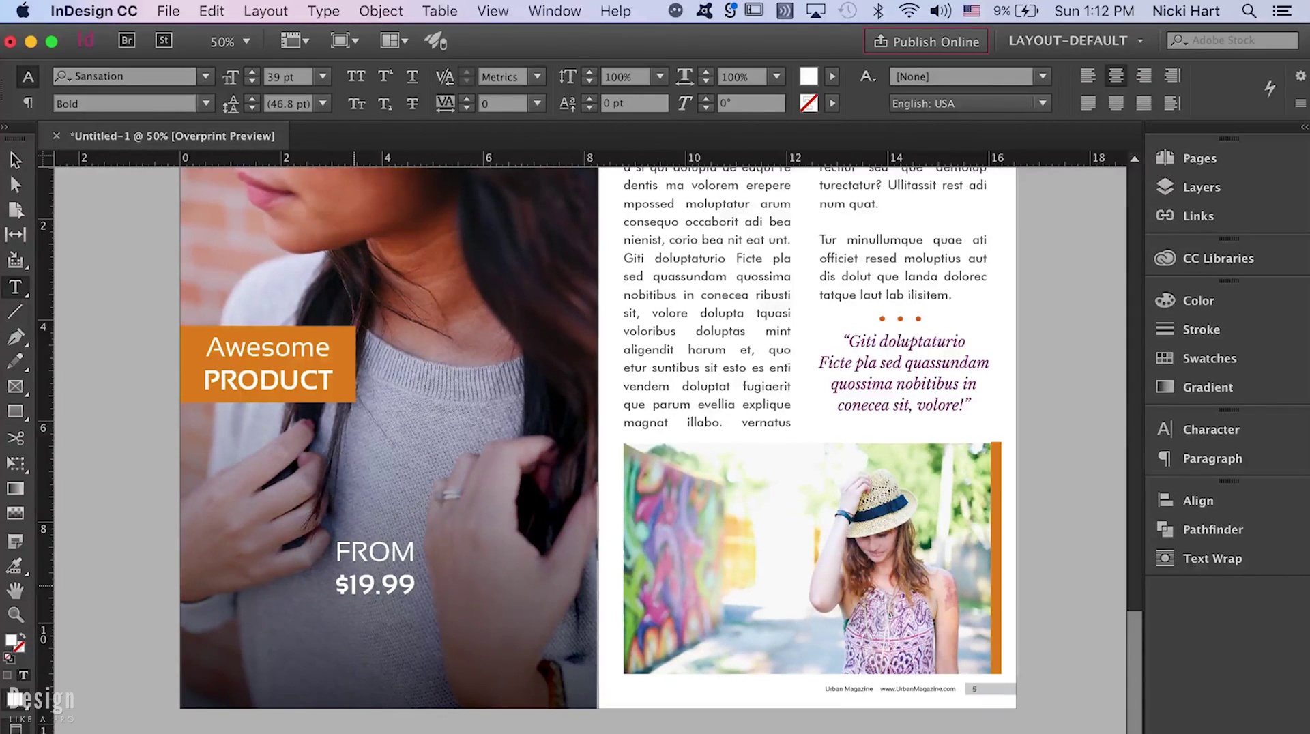
pyautogui.moveTo(380, 584); pyautogui.dragTo(416, 584)
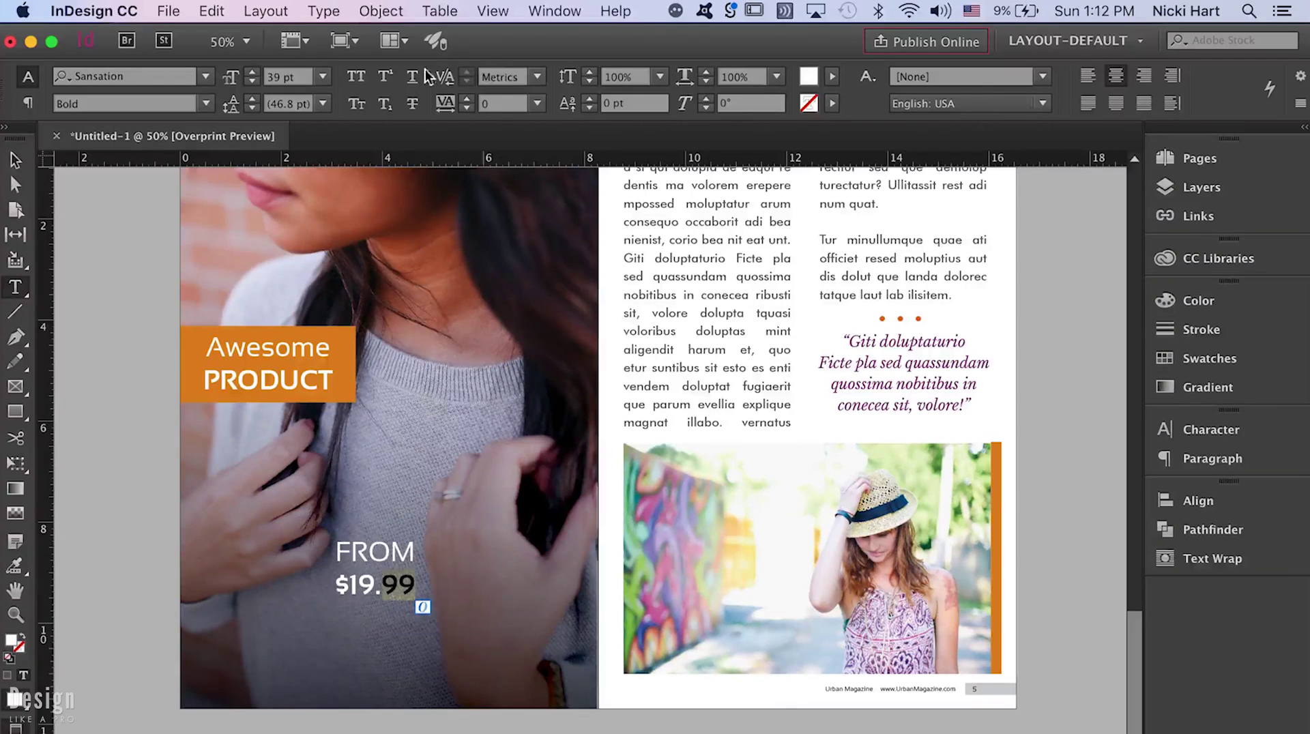
pyautogui.click(385, 76)
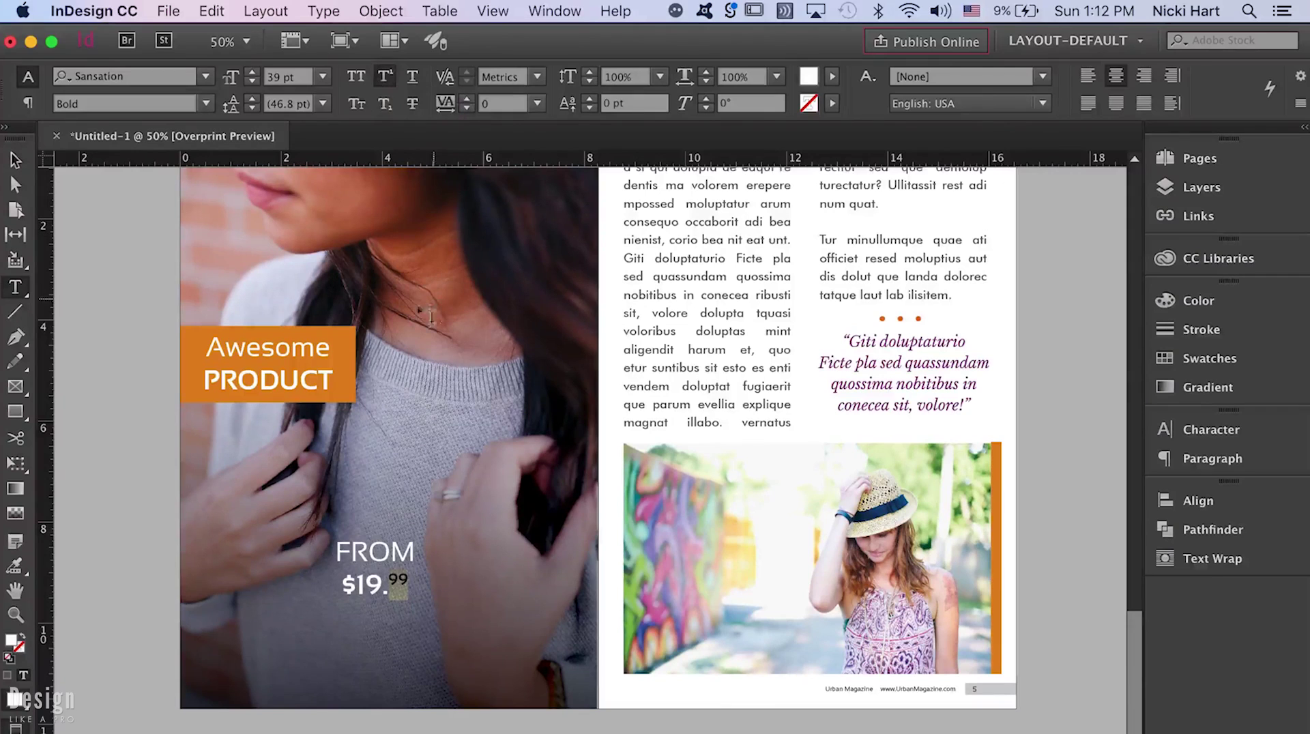
# - Set the price line to 85 pt and enlarge its text frame to about 4.1 by 2.26 in so the price fits
pyautogui.tripleClick(356, 580)
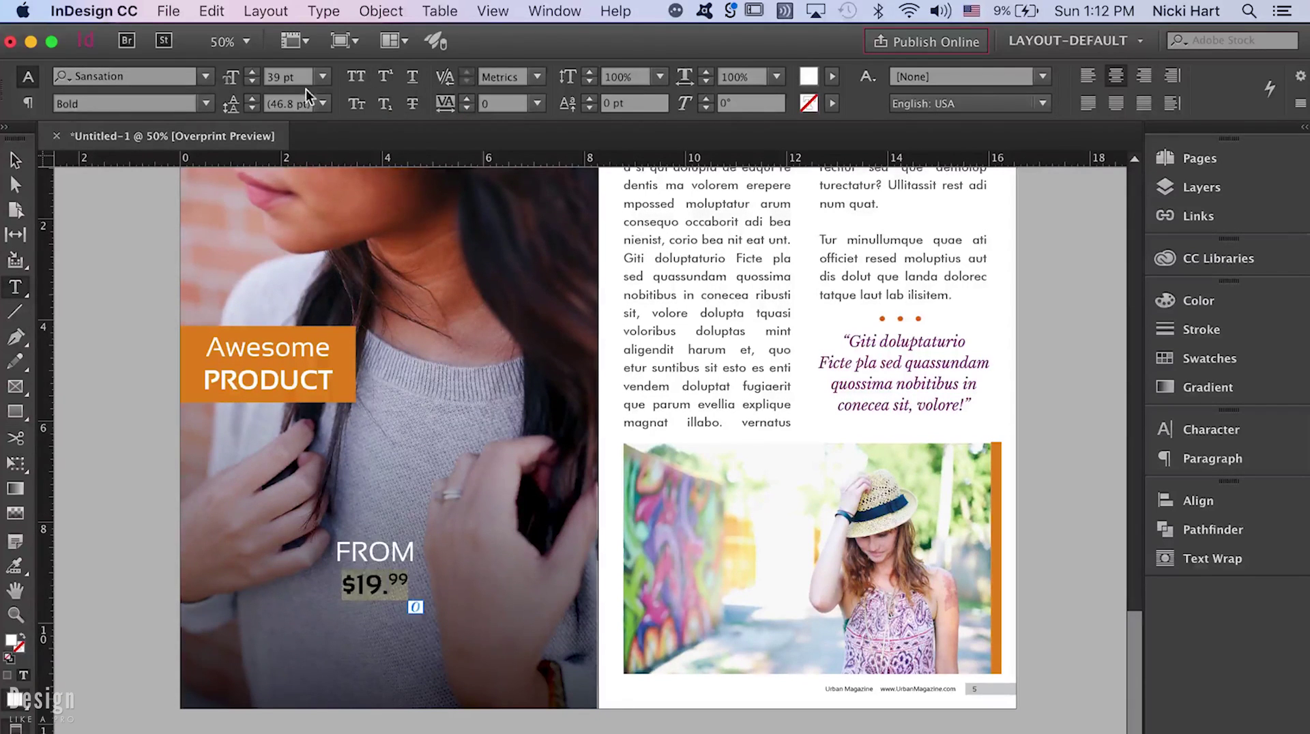
pyautogui.write('55')
pyautogui.press('Return')
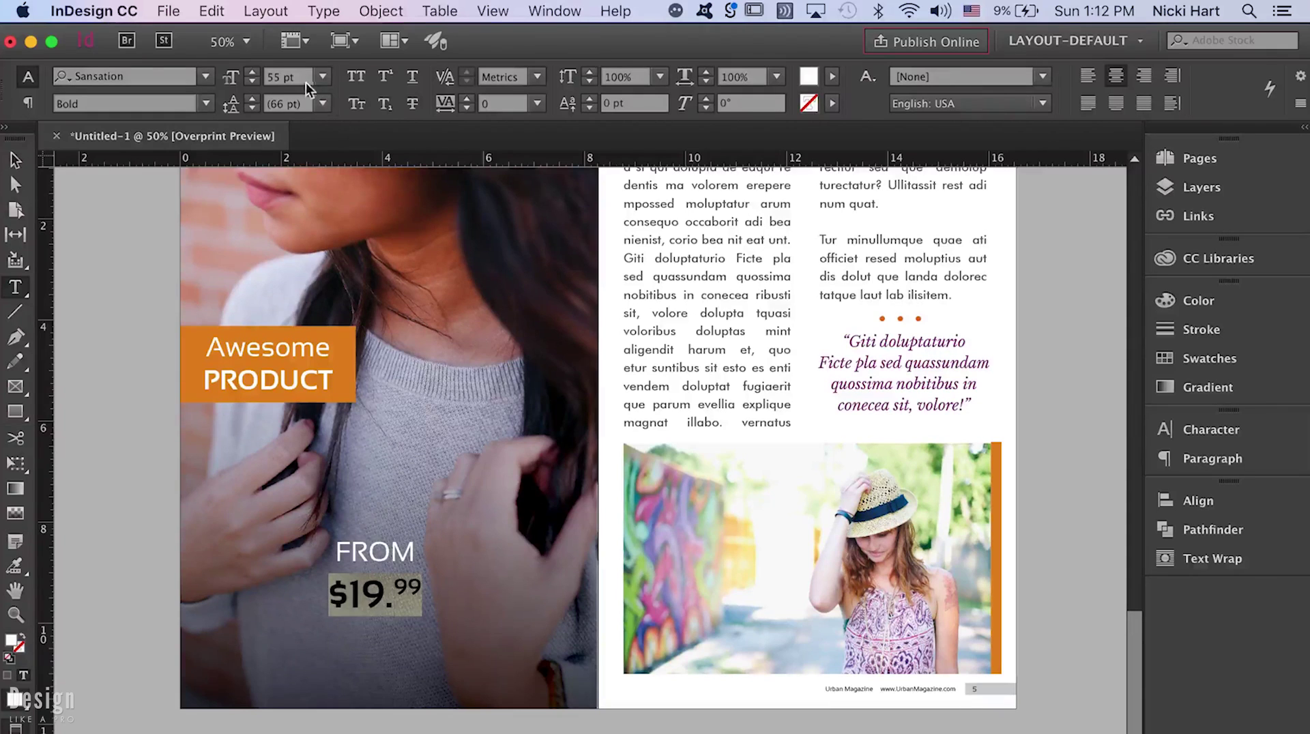
pyautogui.write('85')
pyautogui.press('Return')
pyautogui.click(17, 162)
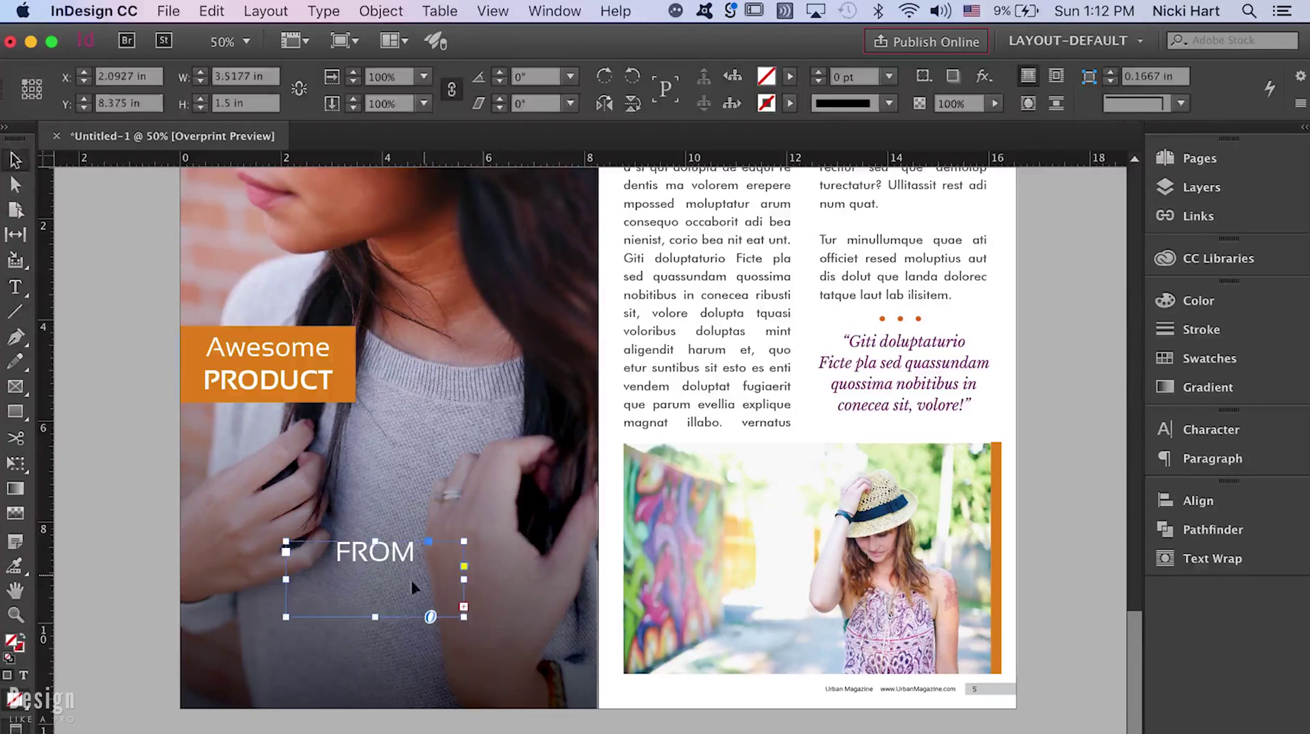
pyautogui.moveTo(464, 618); pyautogui.dragTo(493, 652)
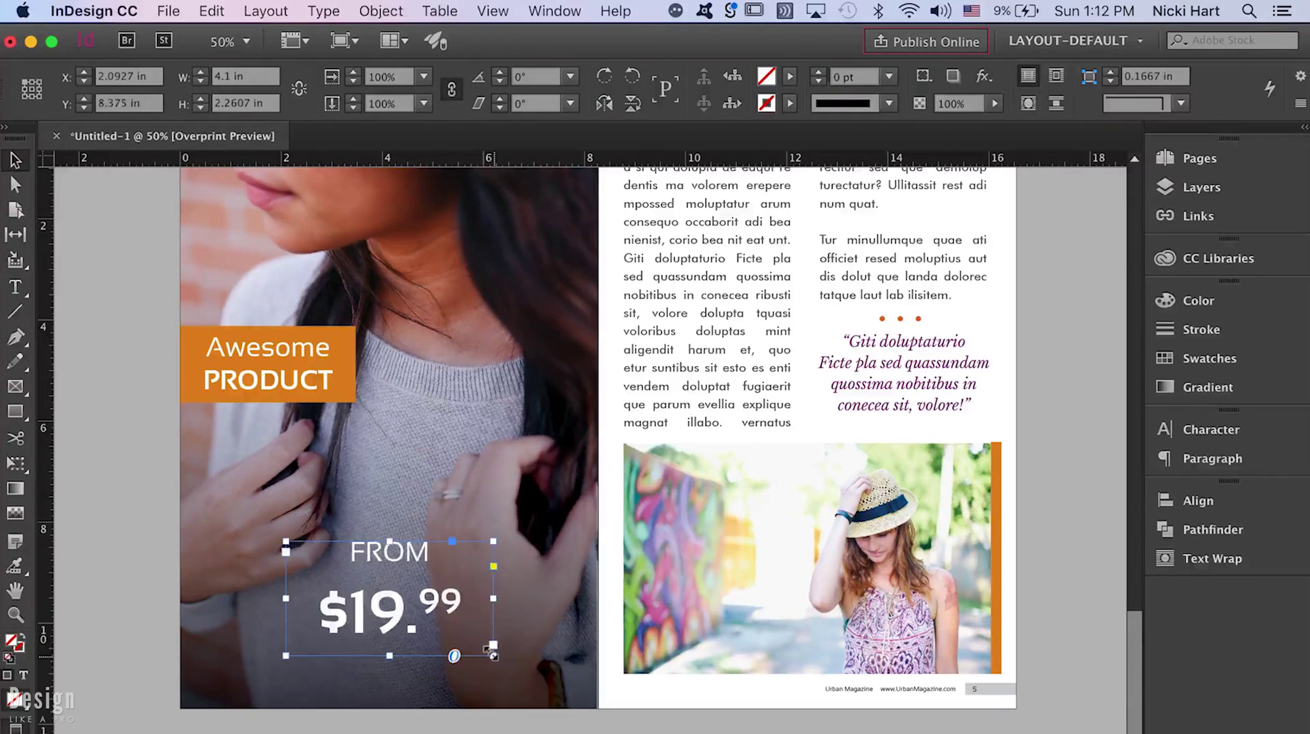
# - Tighten the leading of the $19.99 price line to 76 pt
pyautogui.doubleClick(454, 612)
pyautogui.moveTo(463, 611); pyautogui.dragTo(238, 588)
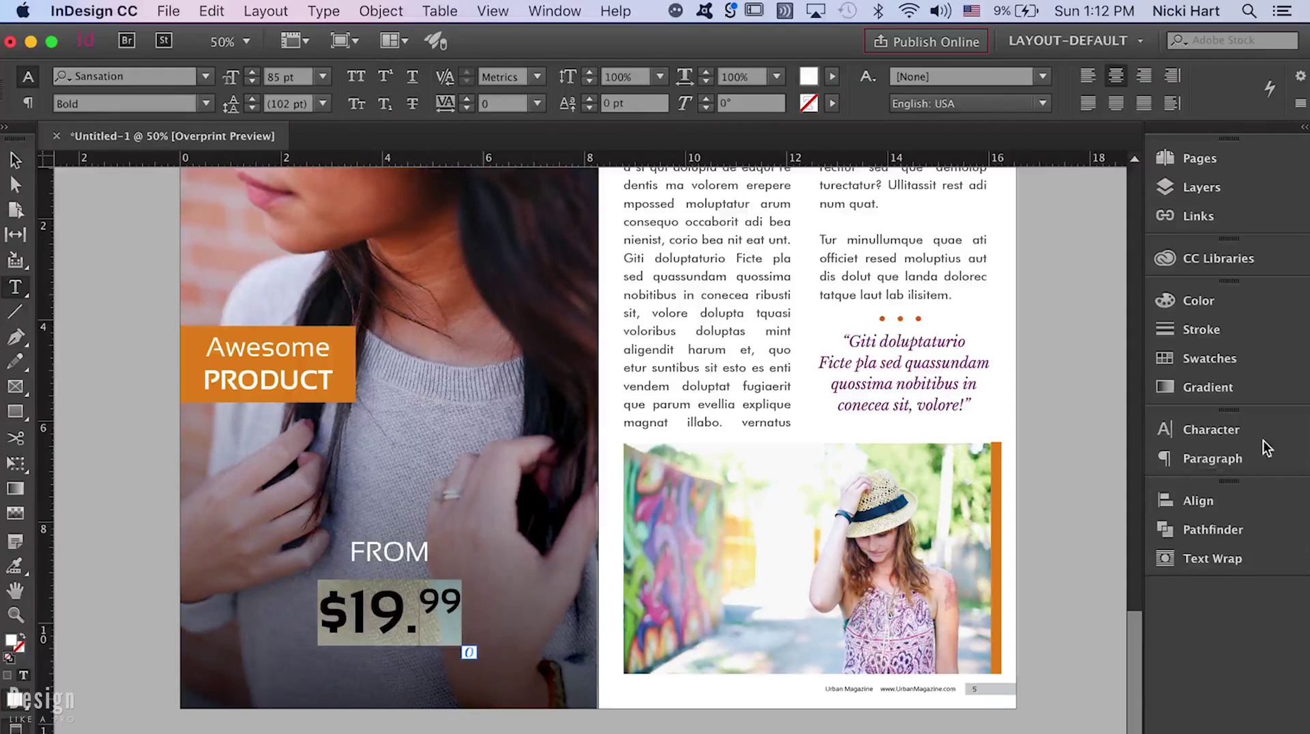
pyautogui.click(1208, 430)
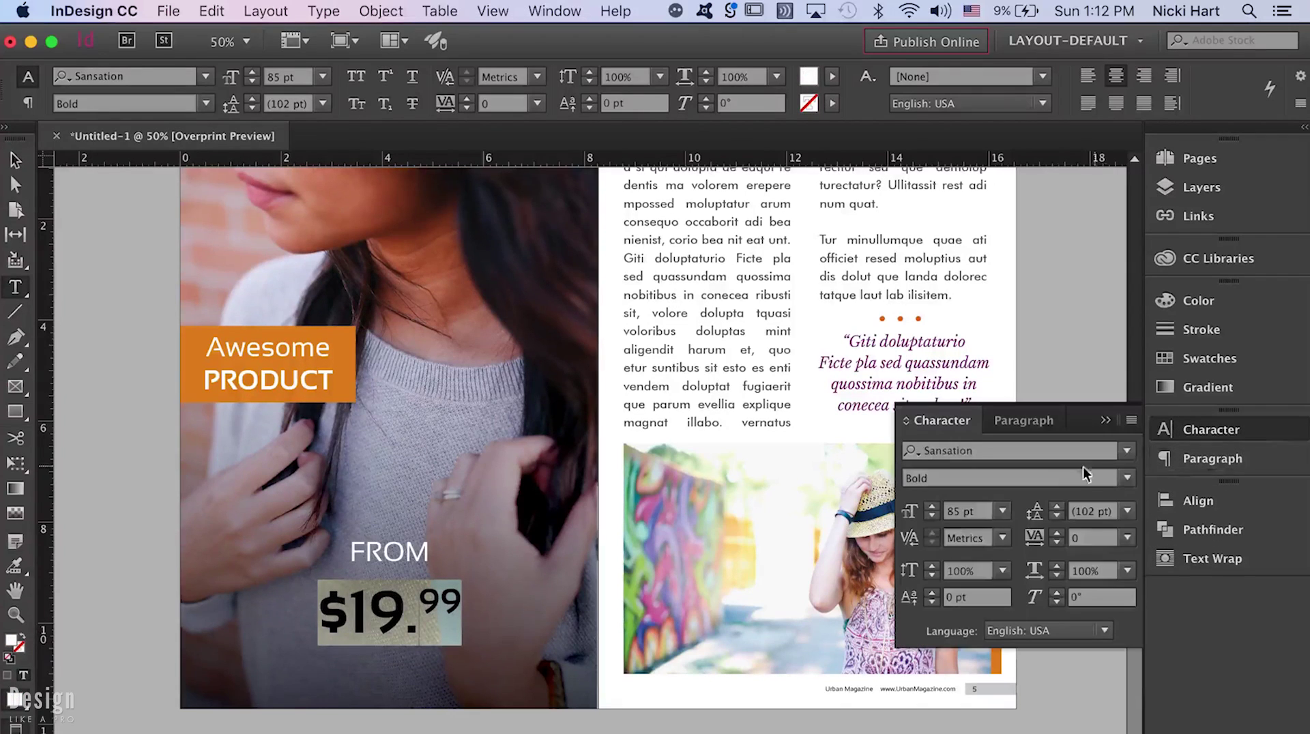
pyautogui.click(1058, 515)
pyautogui.click(1057, 515)
pyautogui.click(1058, 515)
pyautogui.click(1058, 515)
pyautogui.click(1058, 515)
pyautogui.click(1058, 516)
pyautogui.click(1058, 515)
pyautogui.click(1057, 516)
pyautogui.click(1057, 515)
pyautogui.click(1057, 516)
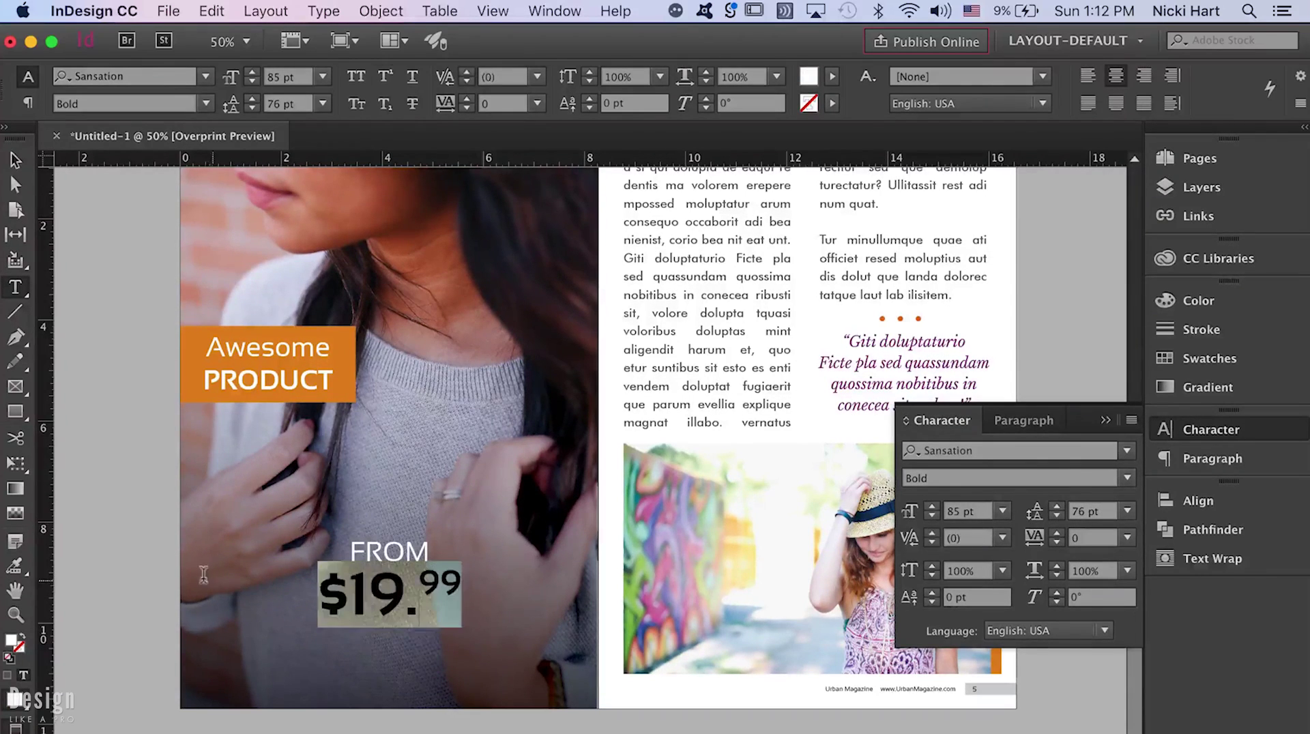
# - Colour the price with the orange C=0 M=50 Y=100 K=9 swatch and deselect the text
pyautogui.click(1285, 360)
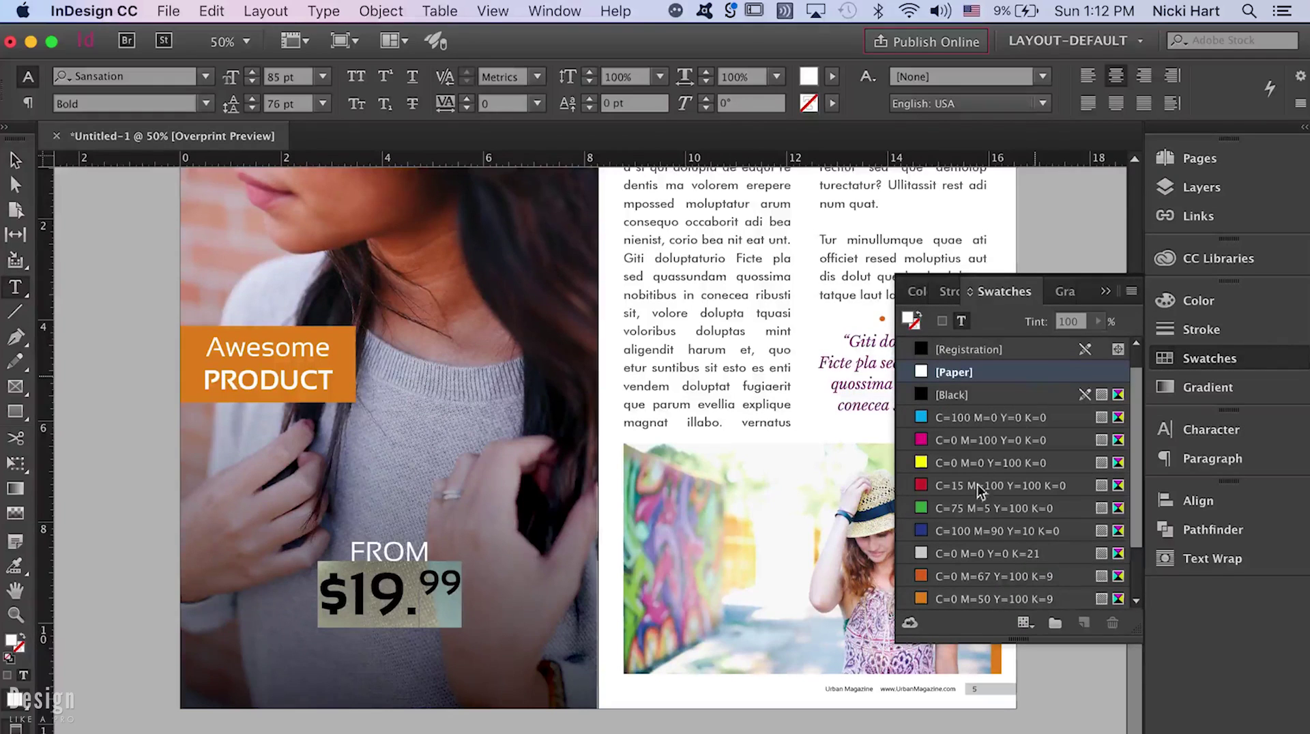
pyautogui.click(1030, 598)
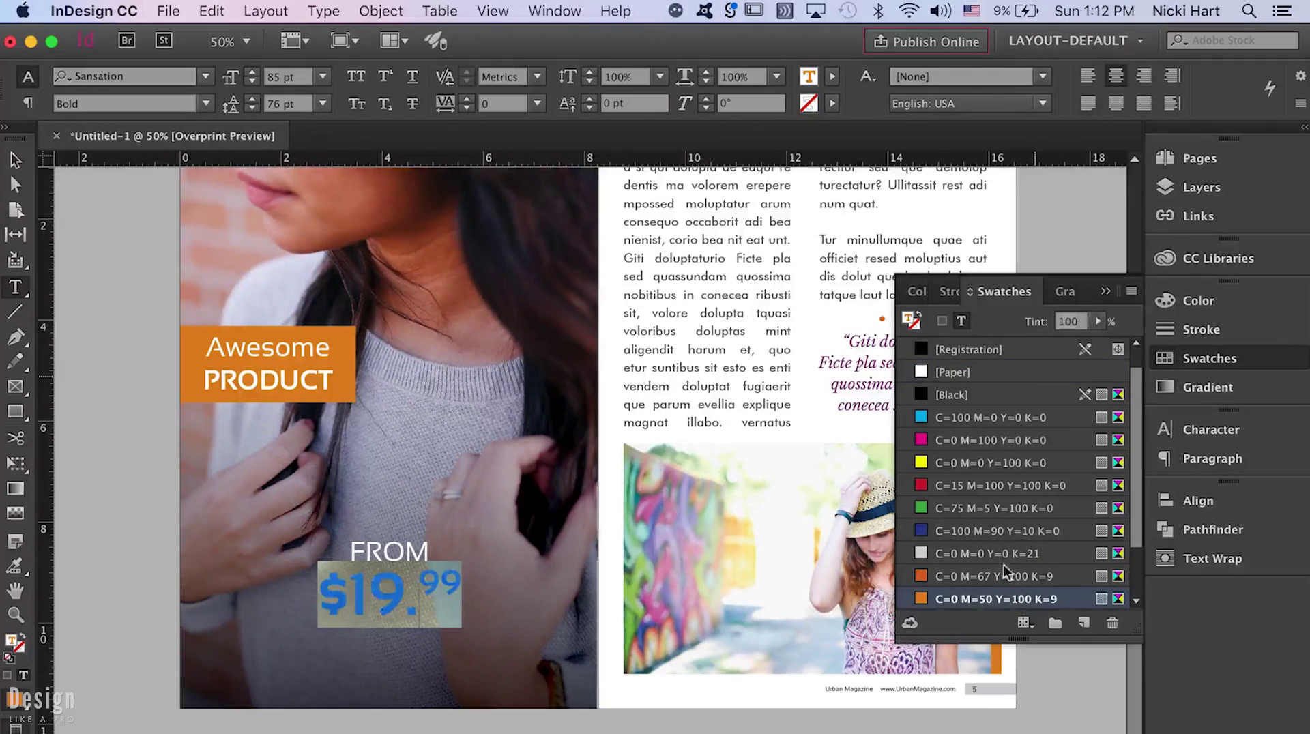
pyautogui.click(430, 588)
pyautogui.press('Escape')
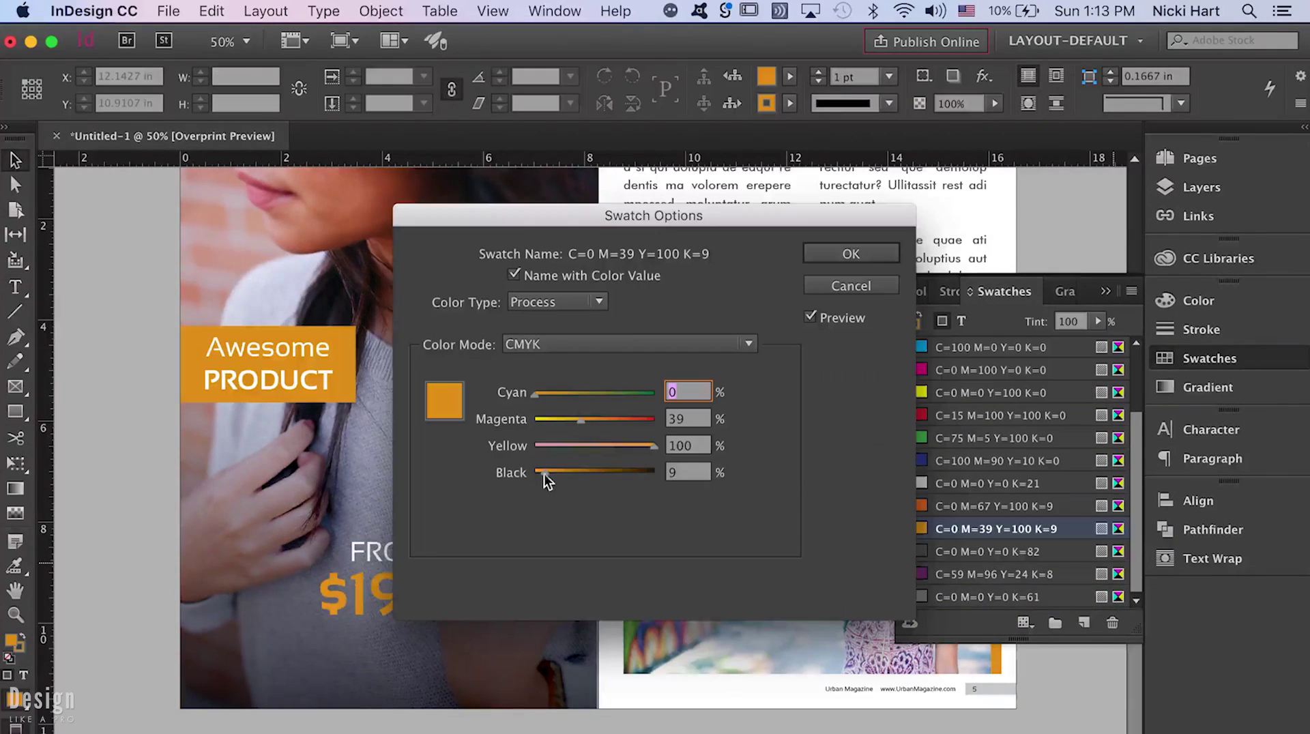
# - Brighten the orange swatch to C=0 M=46 Y=100 K=0 in its Swatch Options and accept the change
pyautogui.moveTo(544, 473); pyautogui.dragTo(527, 468)
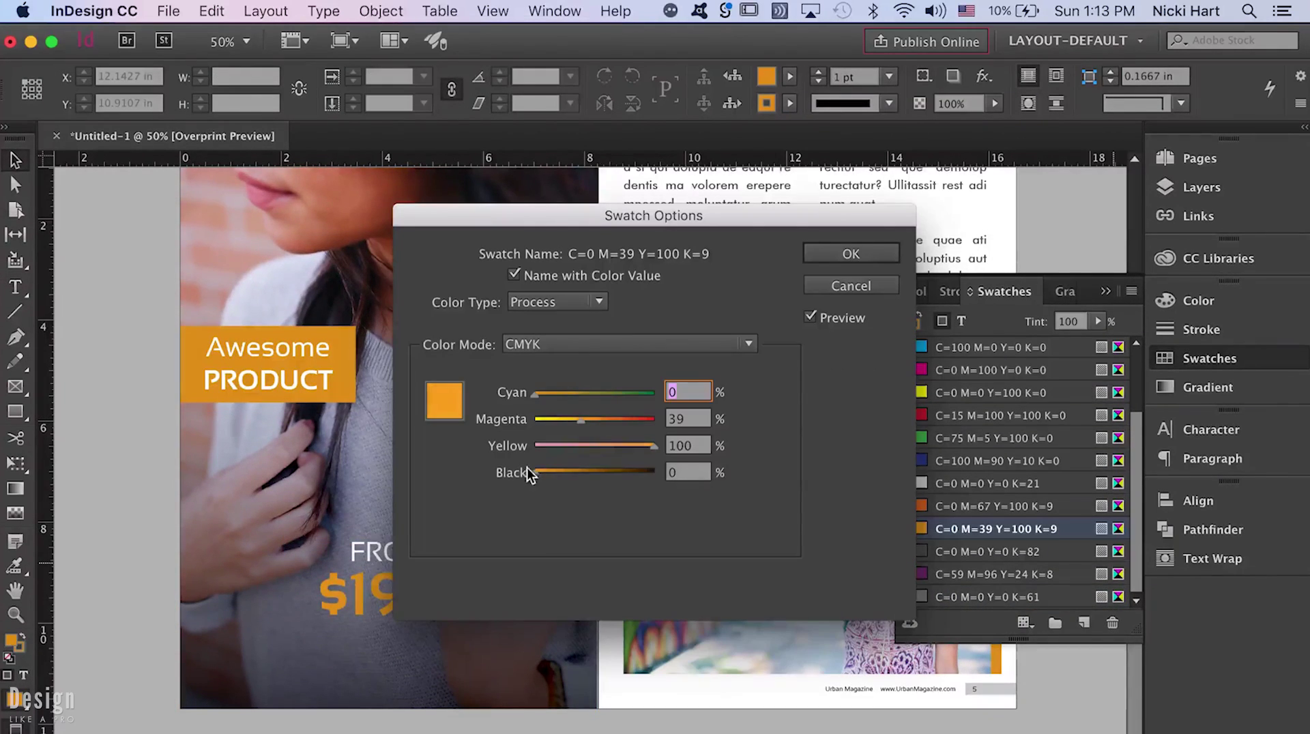
pyautogui.moveTo(588, 429); pyautogui.dragTo(574, 421)
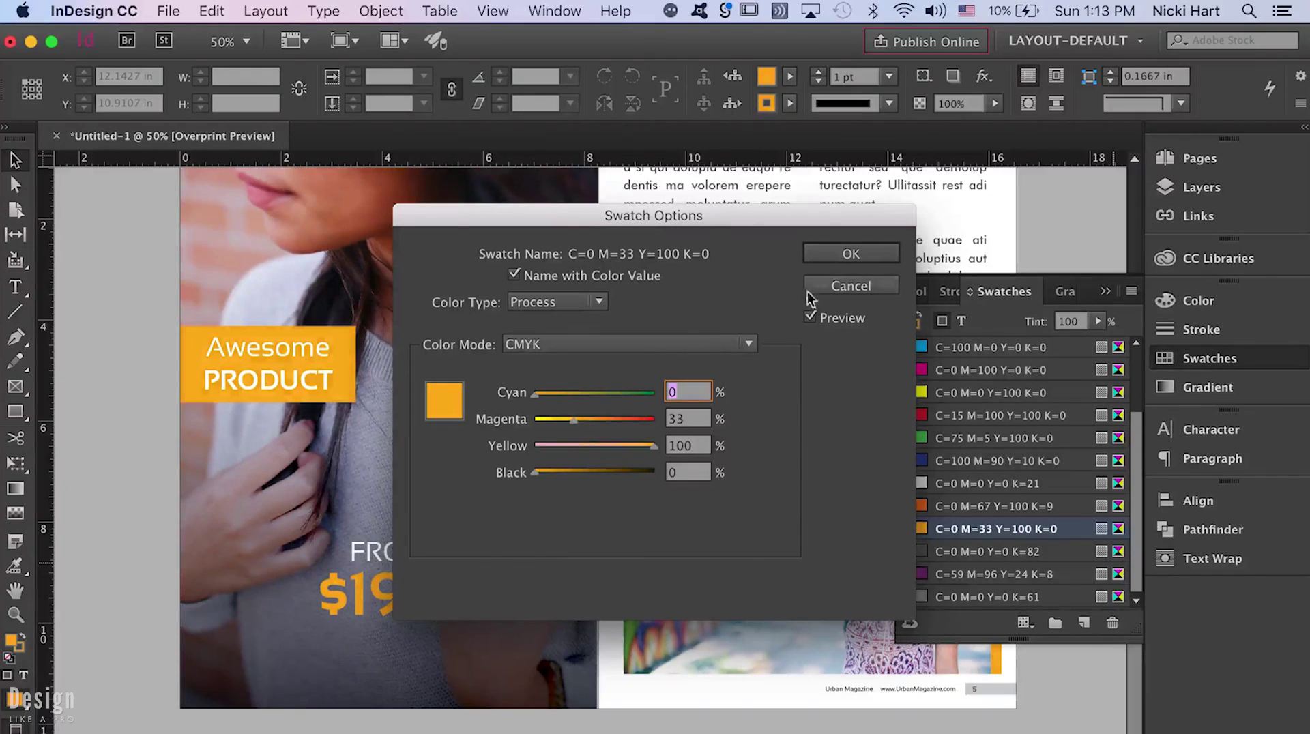
pyautogui.moveTo(576, 420); pyautogui.dragTo(590, 420)
pyautogui.click(819, 254)
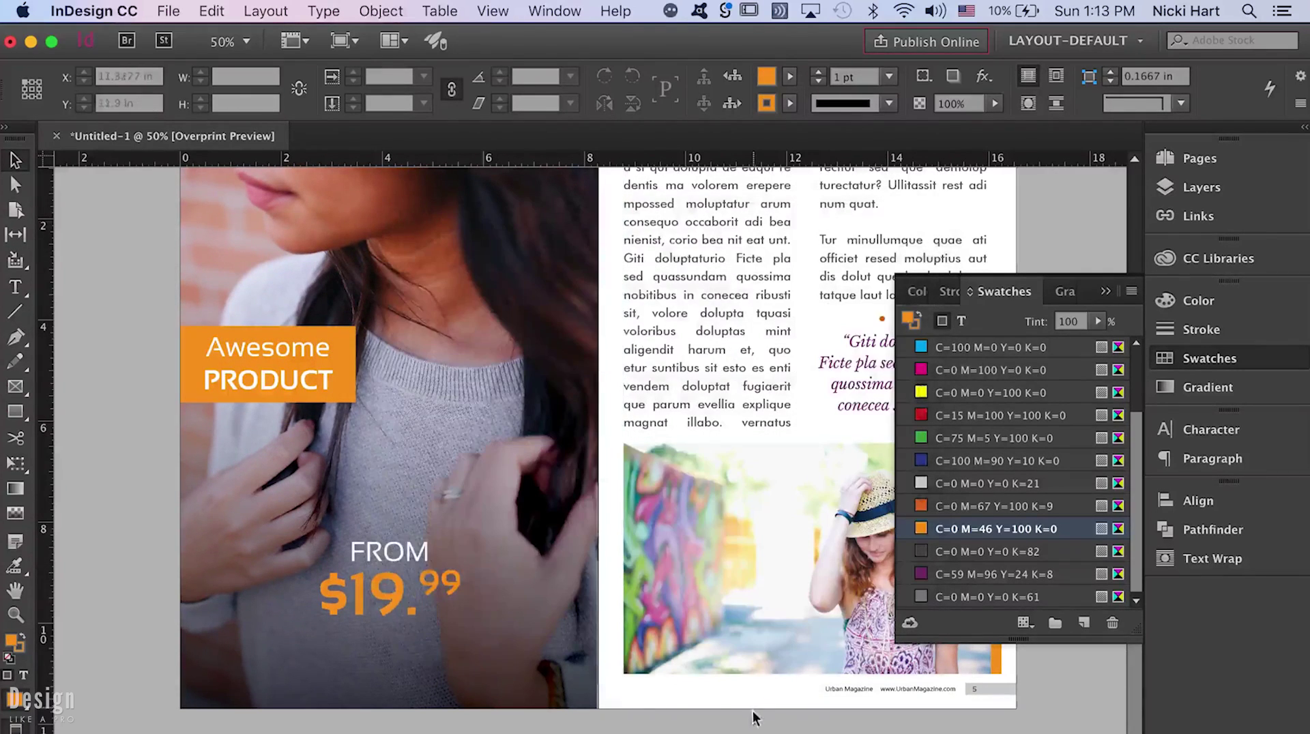
# - Duplicate the price text frame to the left, replace "FROM" with "NEW" and delete the copied price
pyautogui.click(440, 543)
pyautogui.click(386, 527)
pyautogui.moveTo(386, 527); pyautogui.dragTo(333, 554)
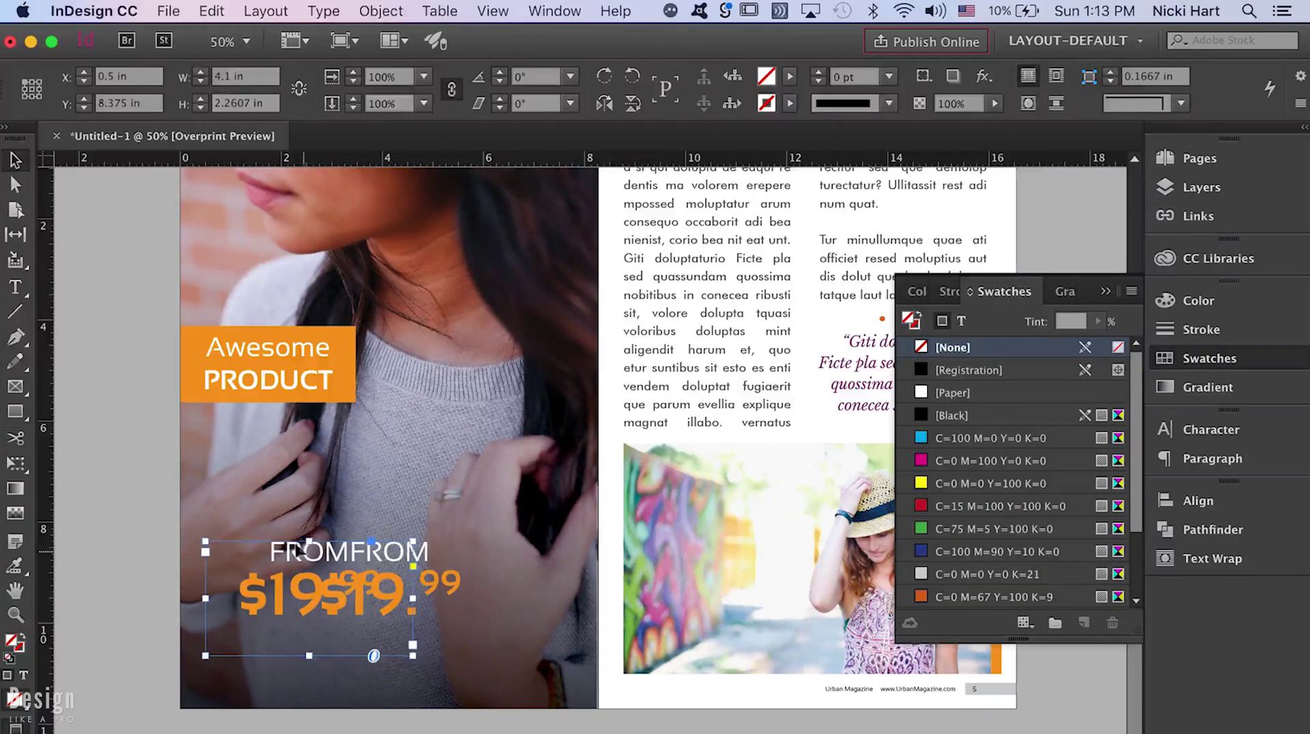
pyautogui.doubleClick(294, 549)
pyautogui.doubleClick(295, 550)
pyautogui.write('NEW')
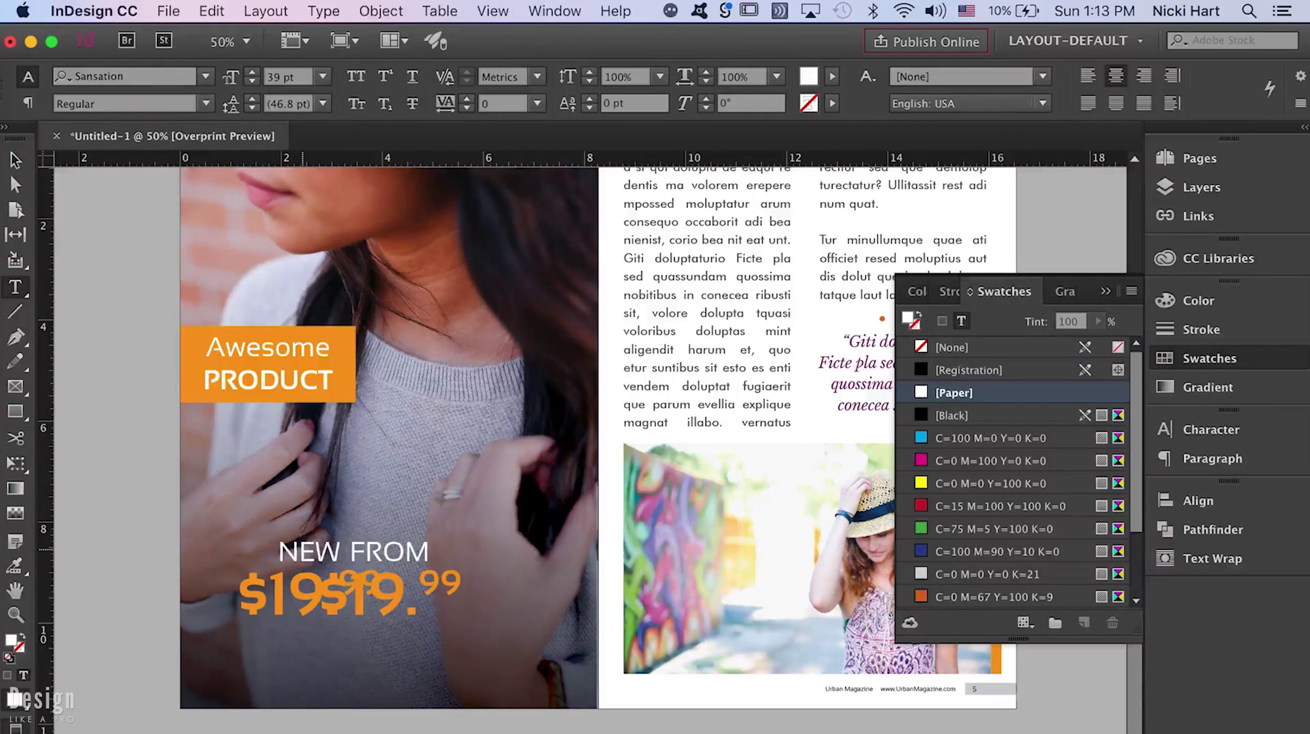
pyautogui.moveTo(238, 592); pyautogui.dragTo(384, 593)
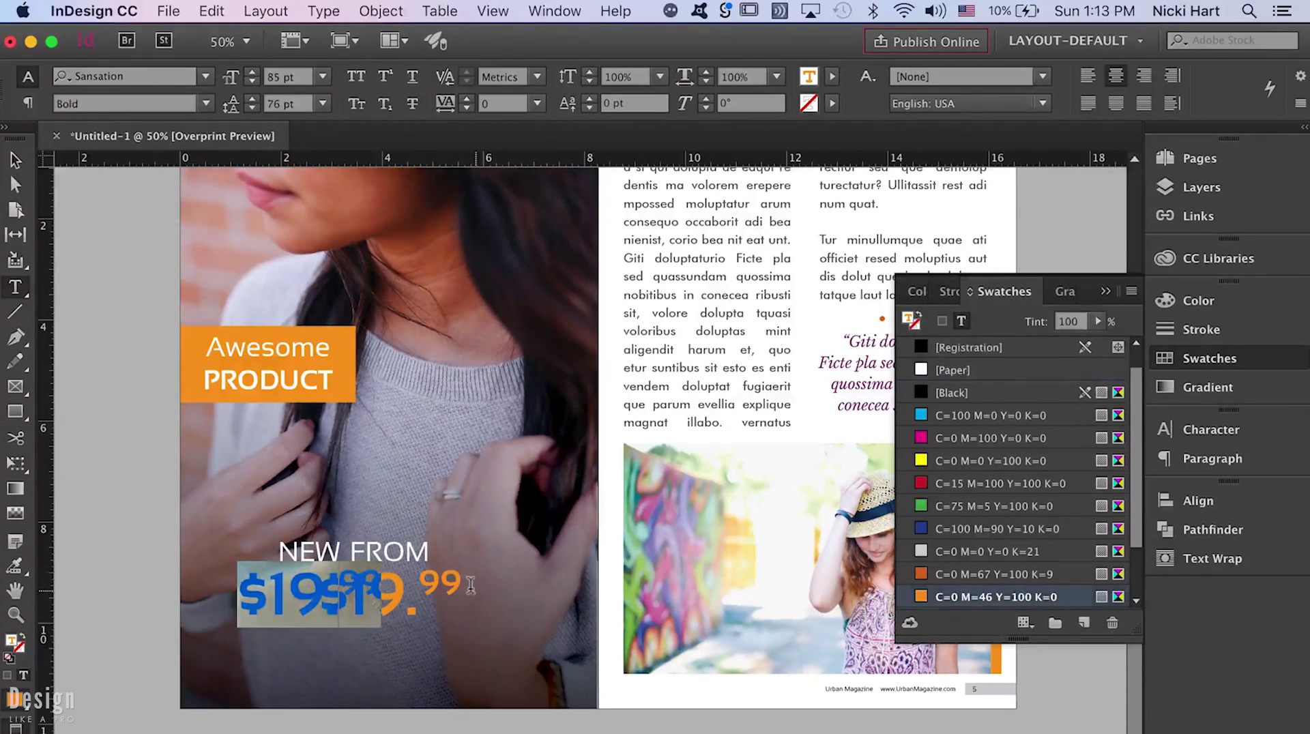
pyautogui.press('BackSpace')
pyautogui.click(15, 160)
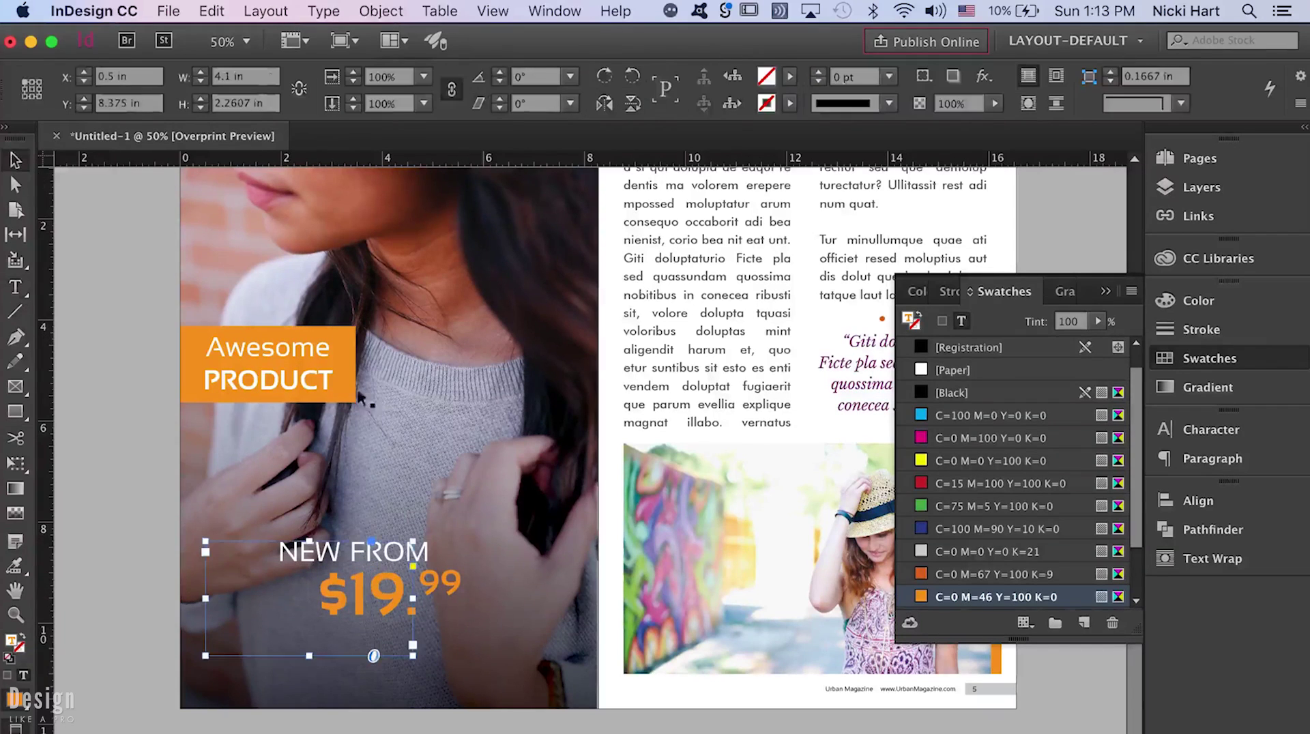
# - Nudge the "NEW" text frame down and left until it sits beside the price, and shorten the frame from its lower edge
pyautogui.hotkey('shift', 'Down')
pyautogui.hotkey('shift', 'Down')
pyautogui.hotkey('shift', 'Down')
pyautogui.hotkey('shift', 'Down')
pyautogui.hotkey('shift', 'Down')
pyautogui.hotkey('shift', 'Down')
pyautogui.hotkey('shift', 'Left')
pyautogui.hotkey('shift', 'Left')
pyautogui.hotkey('shift', 'Left')
pyautogui.hotkey('shift', 'Left')
pyautogui.press('Left')
pyautogui.press('Left')
pyautogui.press('Left')
pyautogui.press('Left')
pyautogui.press('Left')
pyautogui.press('Left')
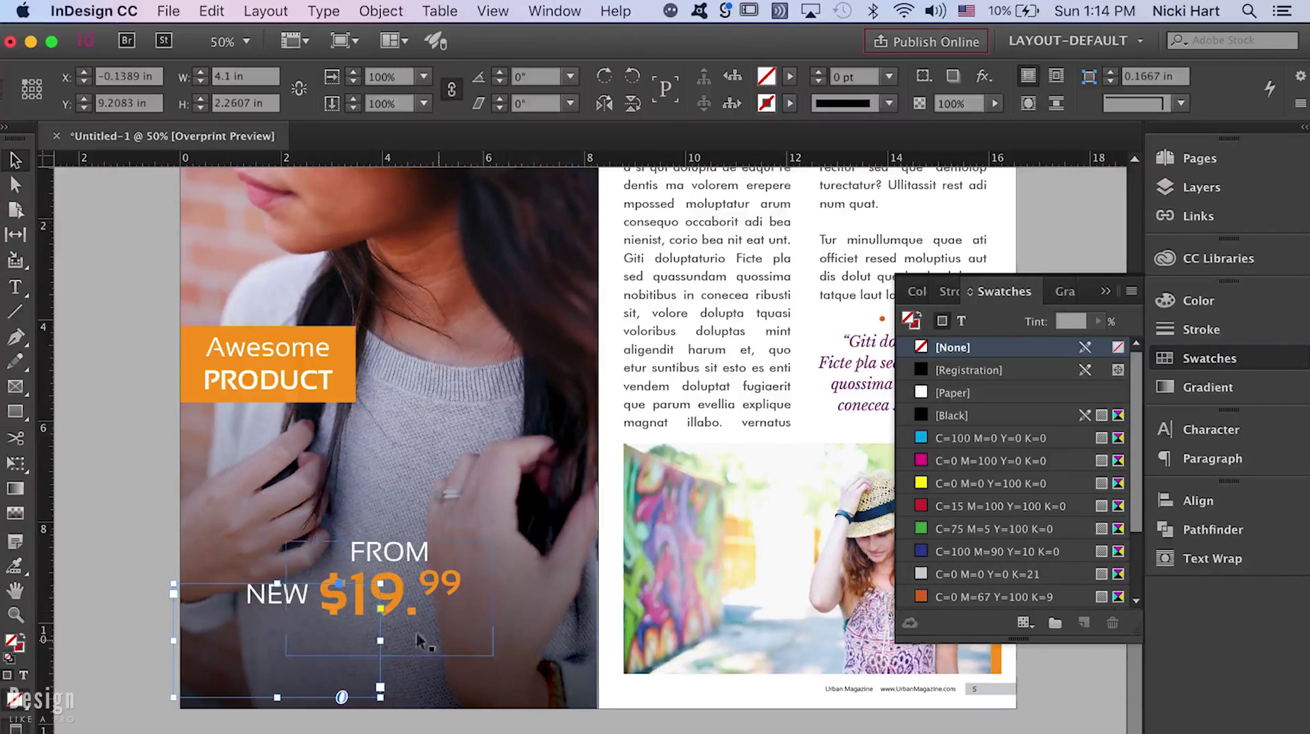
pyautogui.moveTo(277, 692); pyautogui.dragTo(277, 613)
pyautogui.click(360, 591)
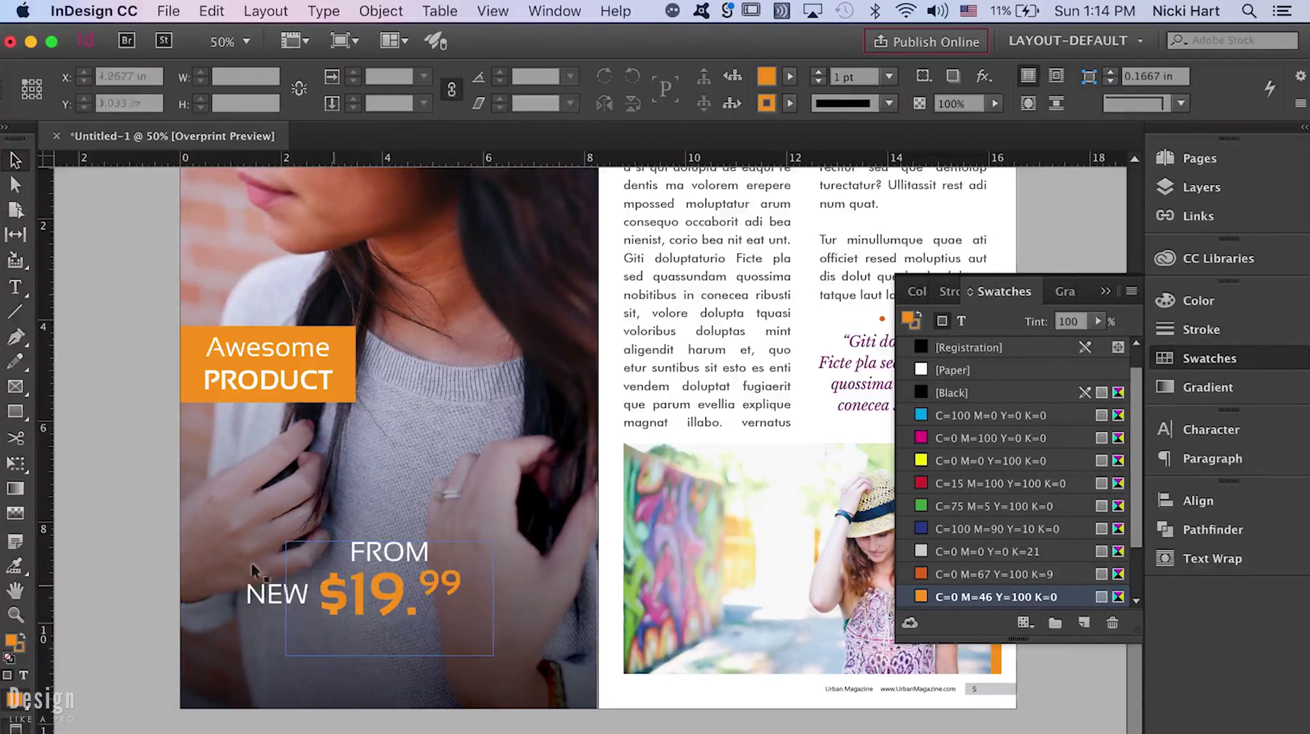
# - Draw a horizontal line about 3.4 in long beneath the price and colour its stroke with the [Paper] swatch
pyautogui.click(15, 311)
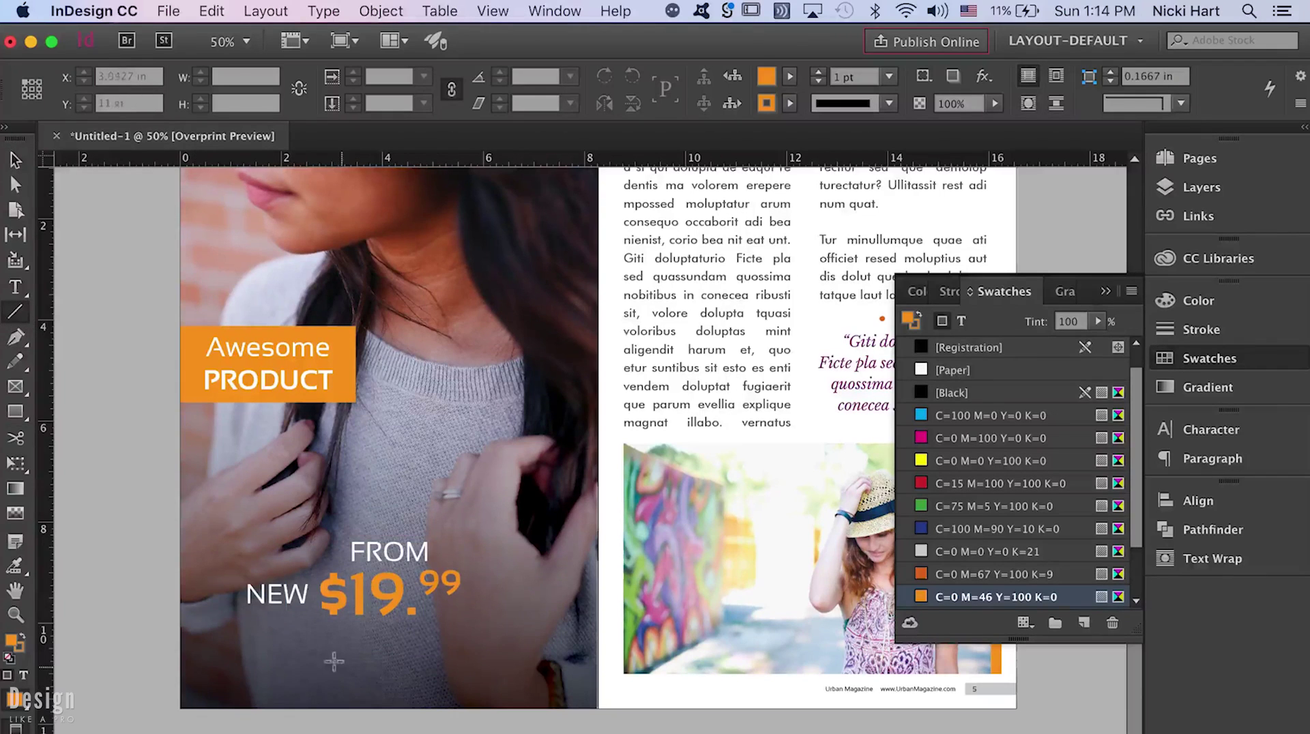
pyautogui.moveTo(314, 625); pyautogui.dragTo(479, 638)
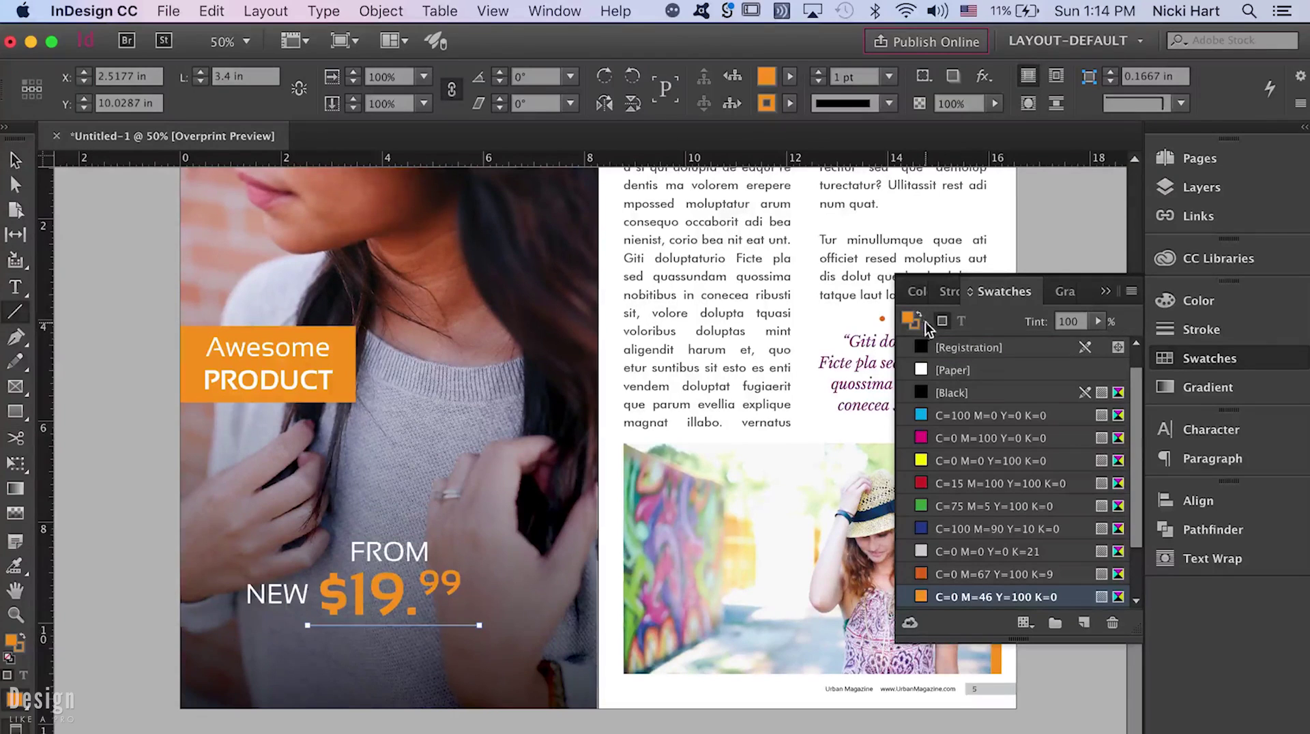
pyautogui.click(941, 368)
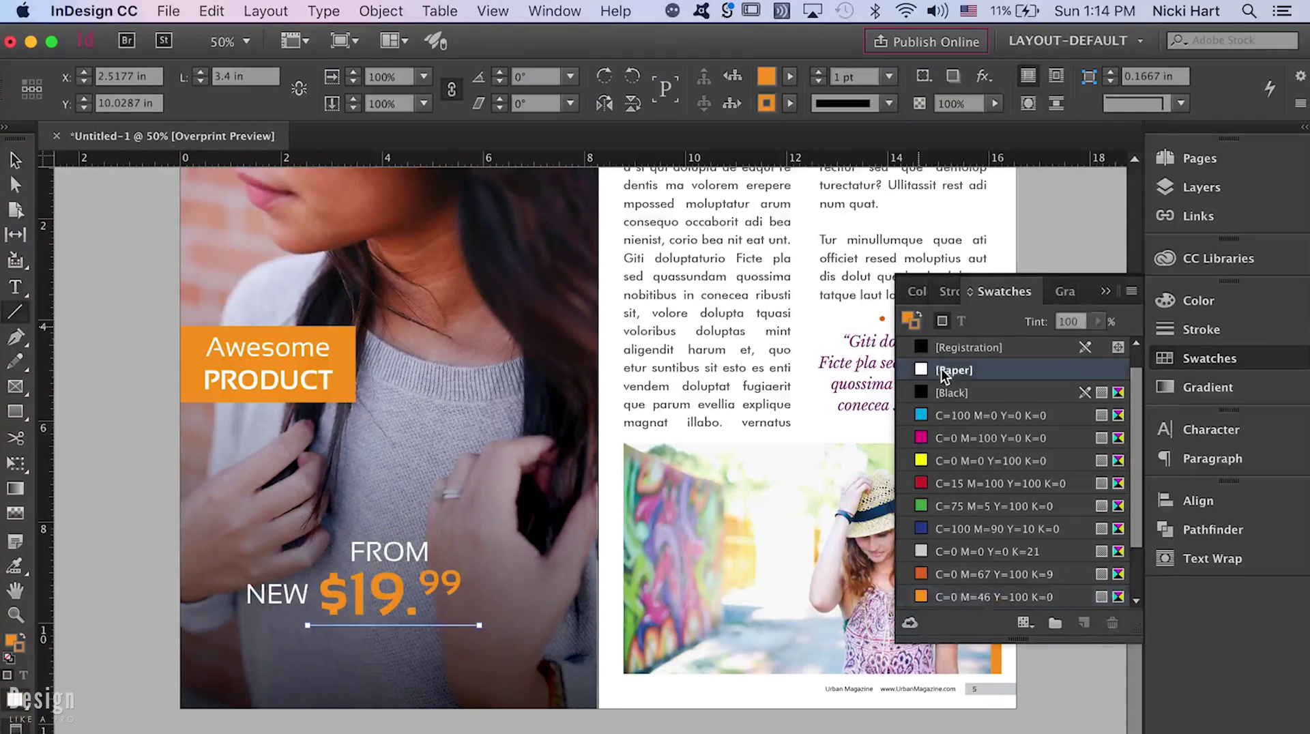
pyautogui.click(15, 161)
pyautogui.click(170, 474)
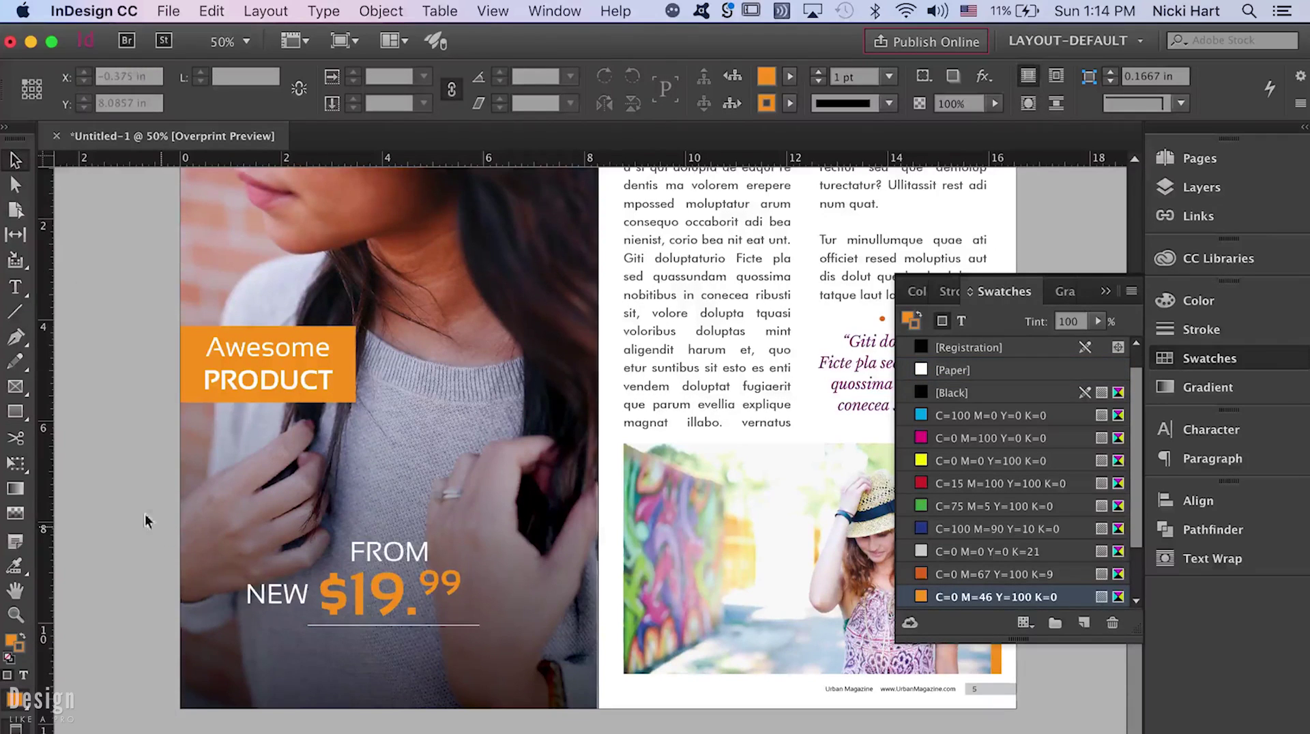
# - Duplicate the "NEW" text frame to just beneath the horizontal line and set the copy's text to 14 pt
pyautogui.moveTo(275, 591); pyautogui.dragTo(412, 641)
pyautogui.doubleClick(413, 638)
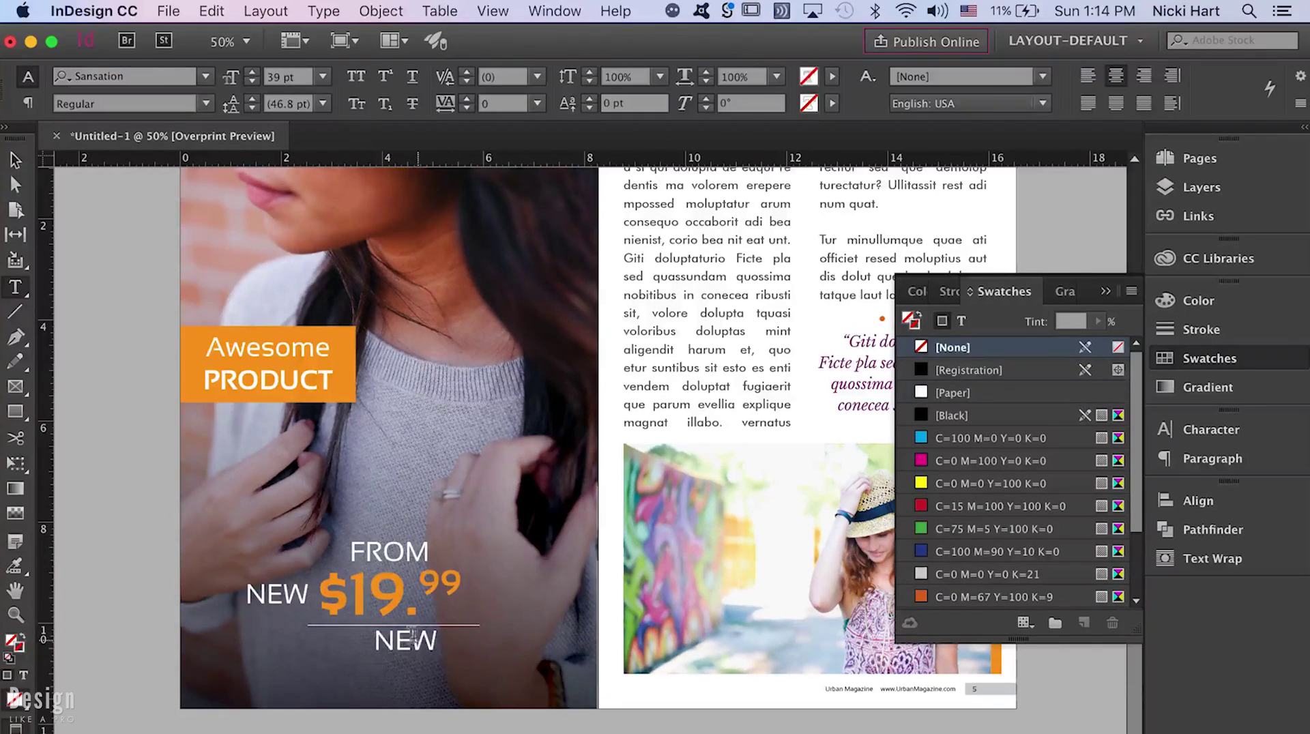
pyautogui.doubleClick(412, 638)
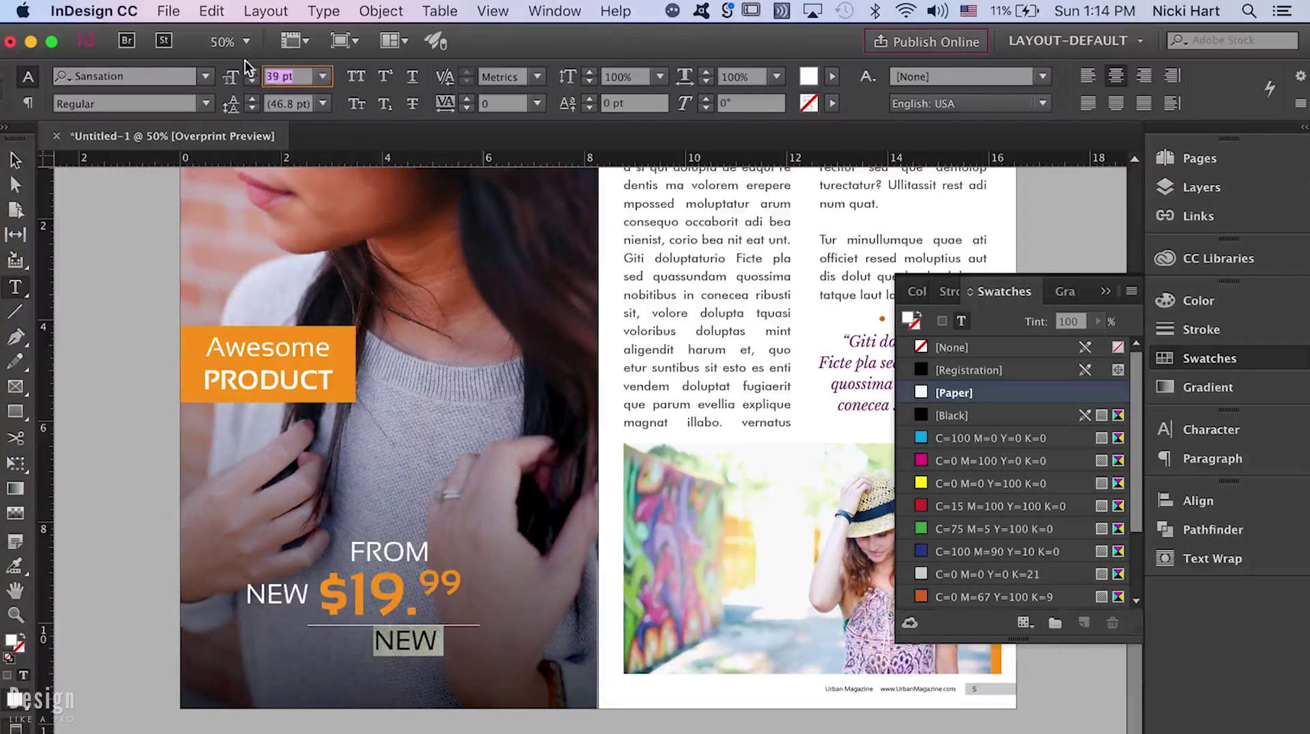
pyautogui.write('14')
pyautogui.press('Return')
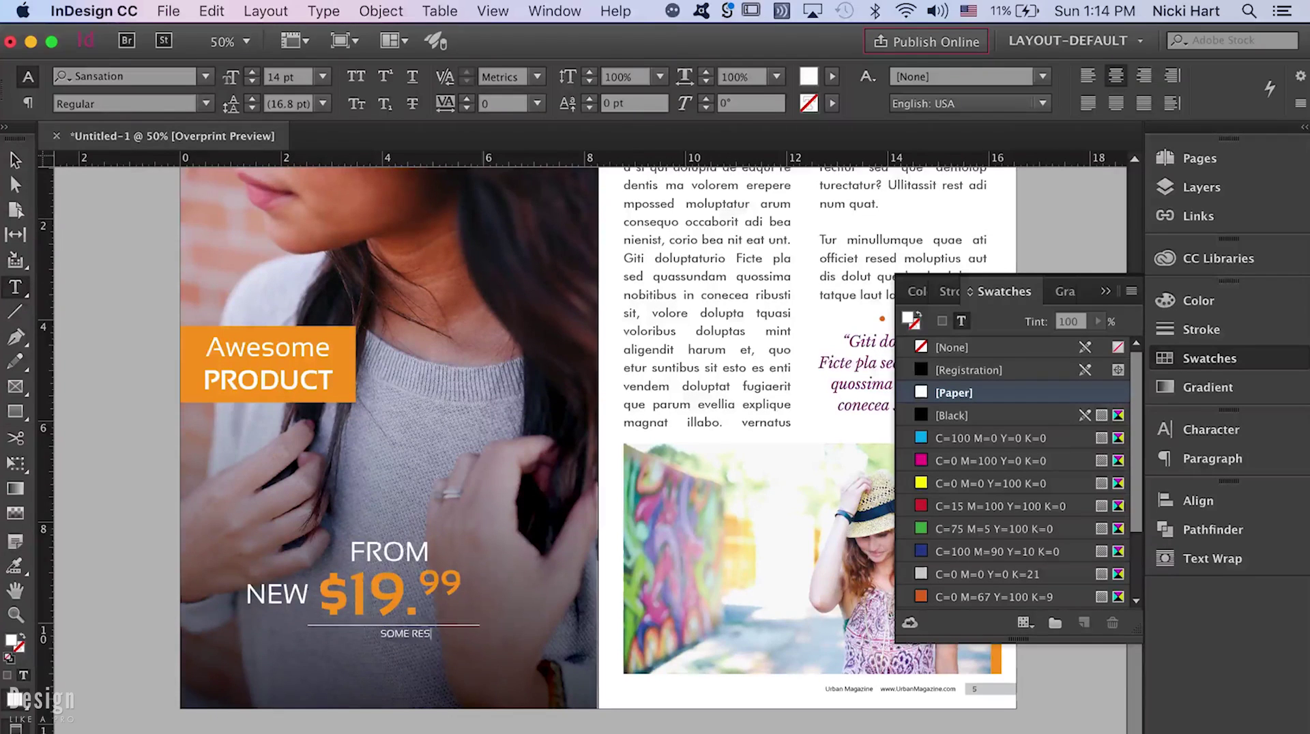
# - Replace the copied text with "SOME RESTRICTIONS APPLY SEE STORE FOR DETAILS" and fit its frame to the line's width, about 3.4 in
pyautogui.write('SOME RESTRICTIONS APPLY ')
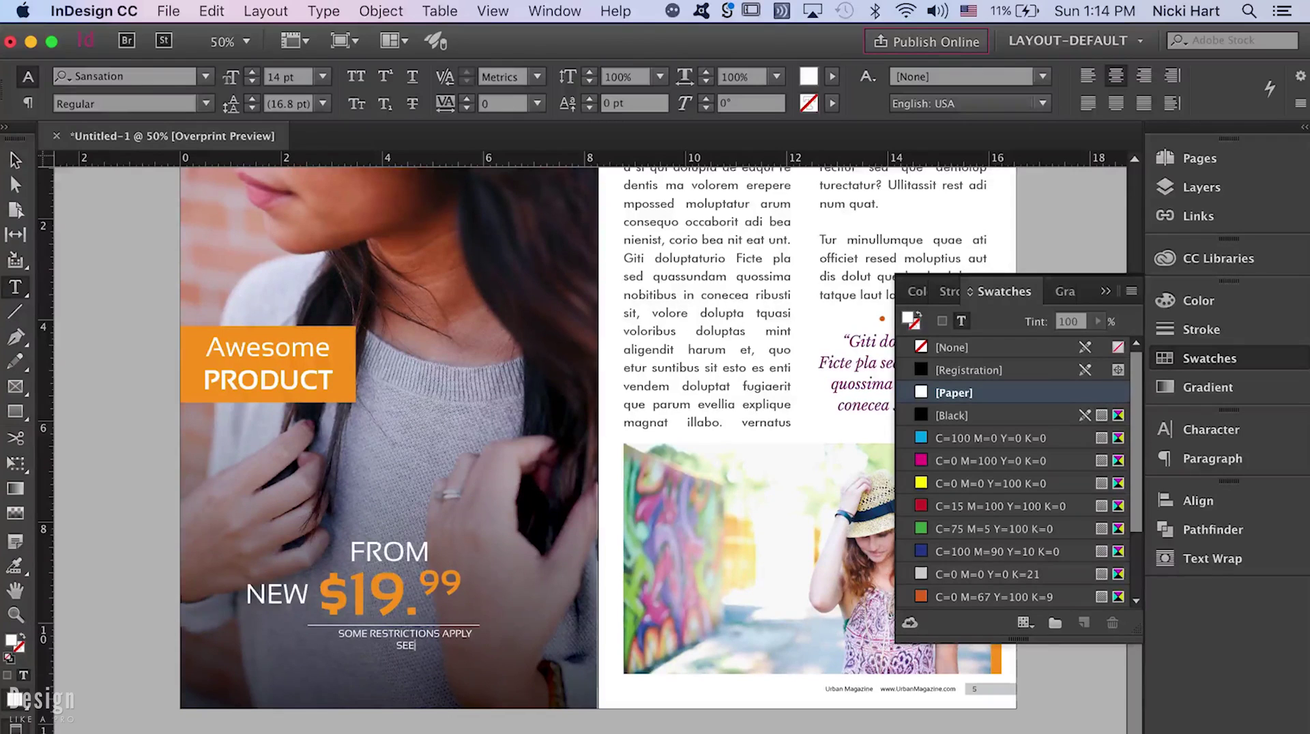
pyautogui.write('SEE STORE FOR DETAILS')
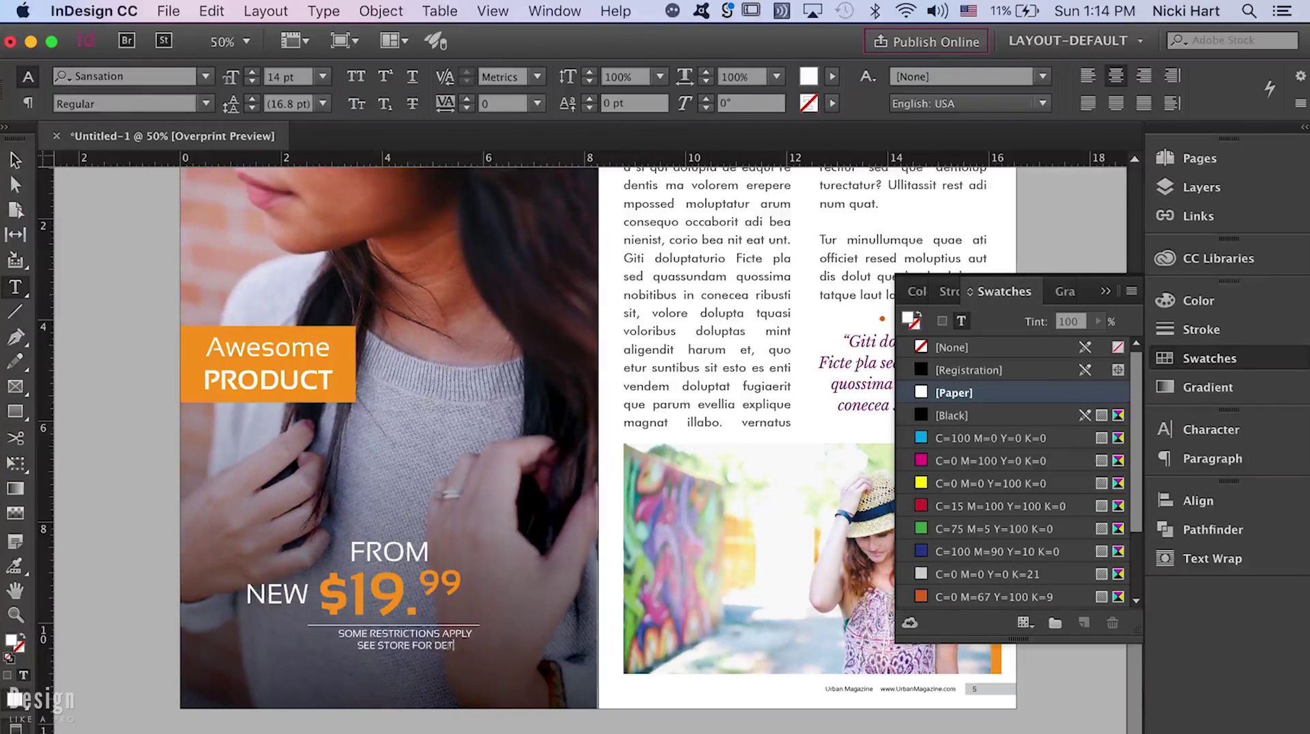
pyautogui.press('super+a')
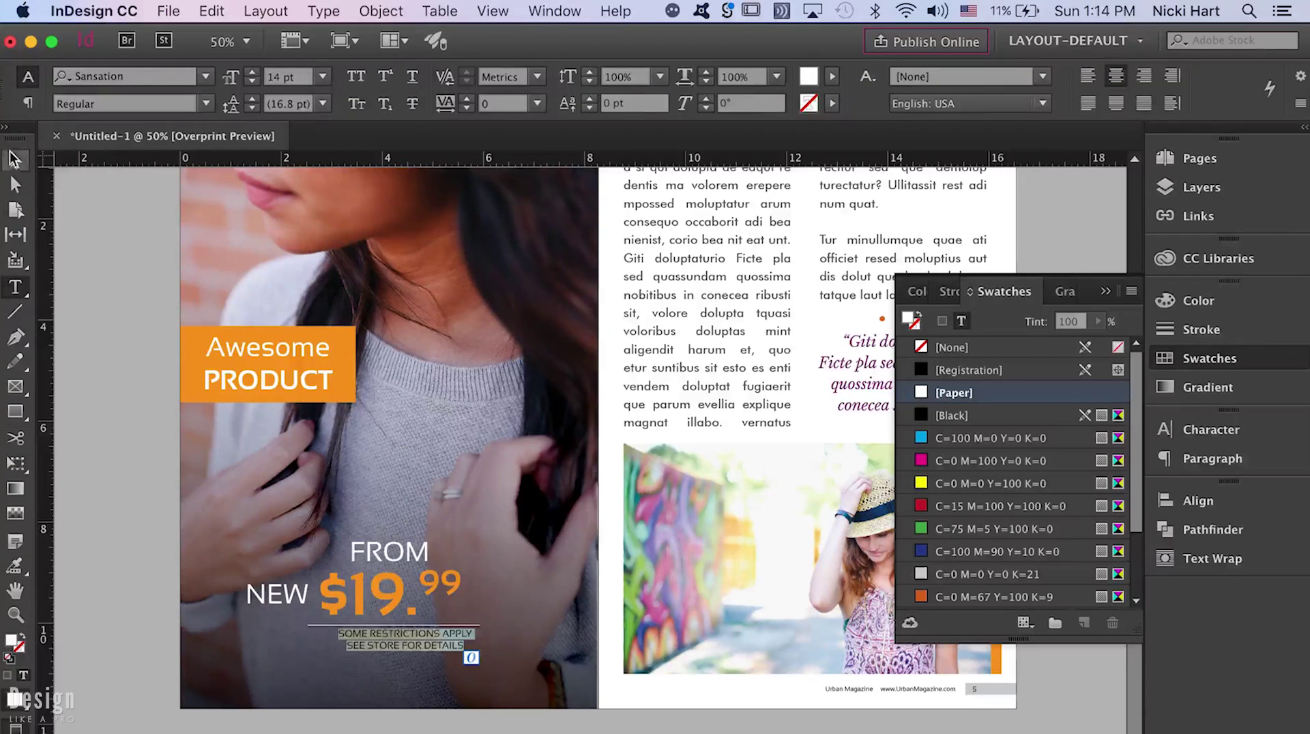
pyautogui.click(15, 160)
pyautogui.moveTo(504, 656); pyautogui.dragTo(479, 661)
pyautogui.moveTo(295, 661); pyautogui.dragTo(308, 666)
pyautogui.press('super+shift+a')
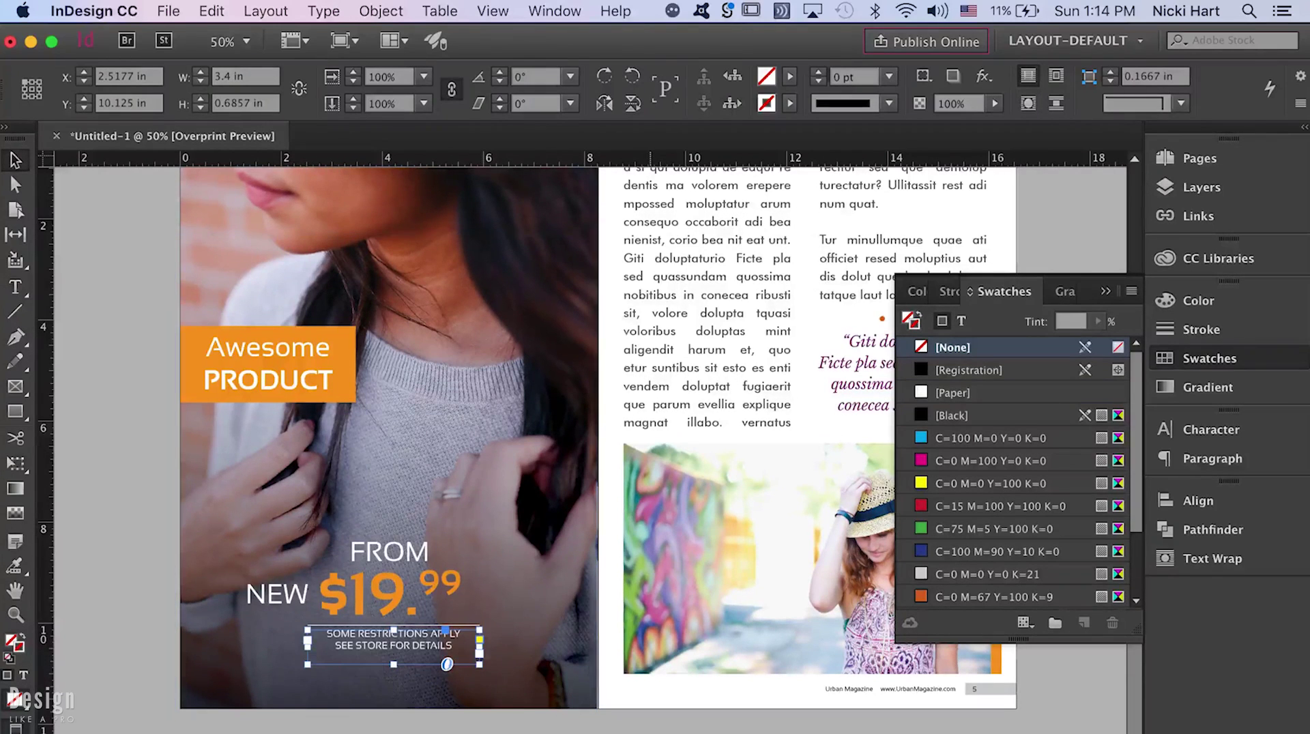
# - Duplicate the restrictions text frame below the original and widen the copy on both sides to about 6.58 in
pyautogui.click(442, 644)
pyautogui.moveTo(443, 644); pyautogui.dragTo(432, 674)
pyautogui.moveTo(305, 697); pyautogui.dragTo(227, 709)
pyautogui.moveTo(480, 708); pyautogui.dragTo(560, 715)
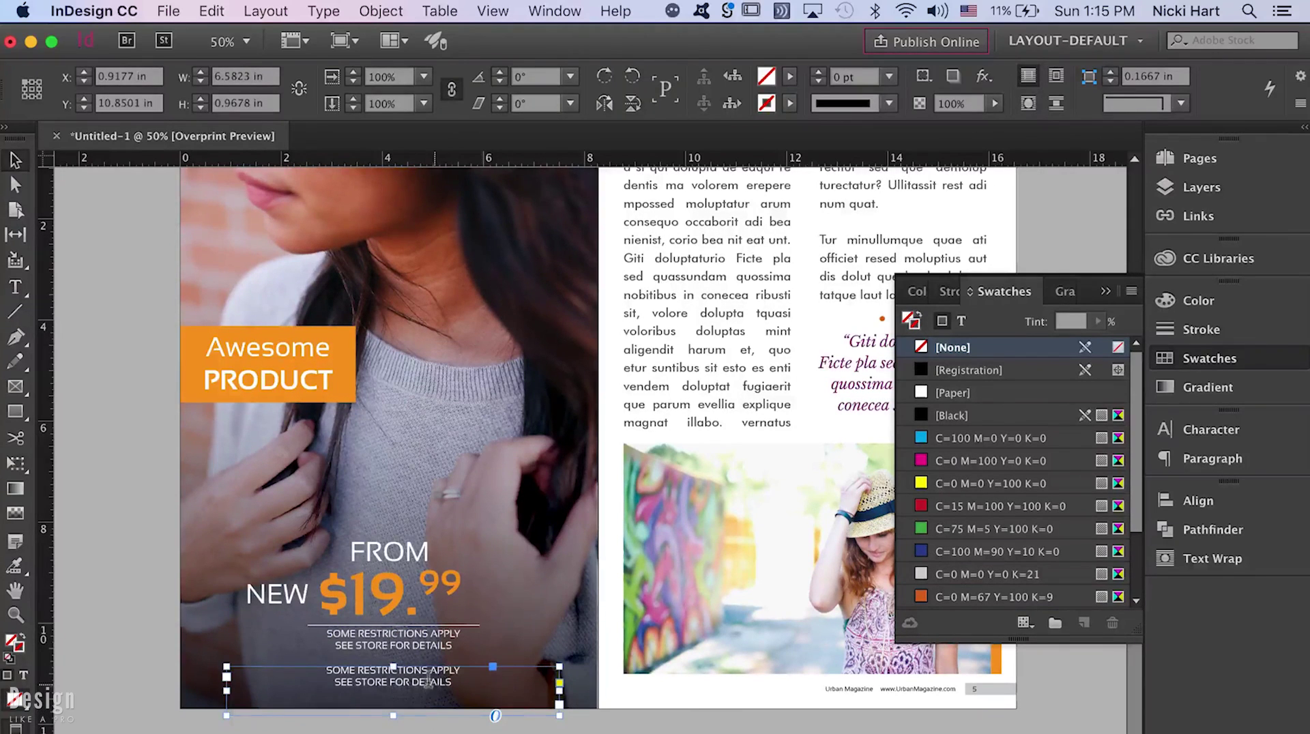
pyautogui.doubleClick(428, 682)
pyautogui.press('super+a')
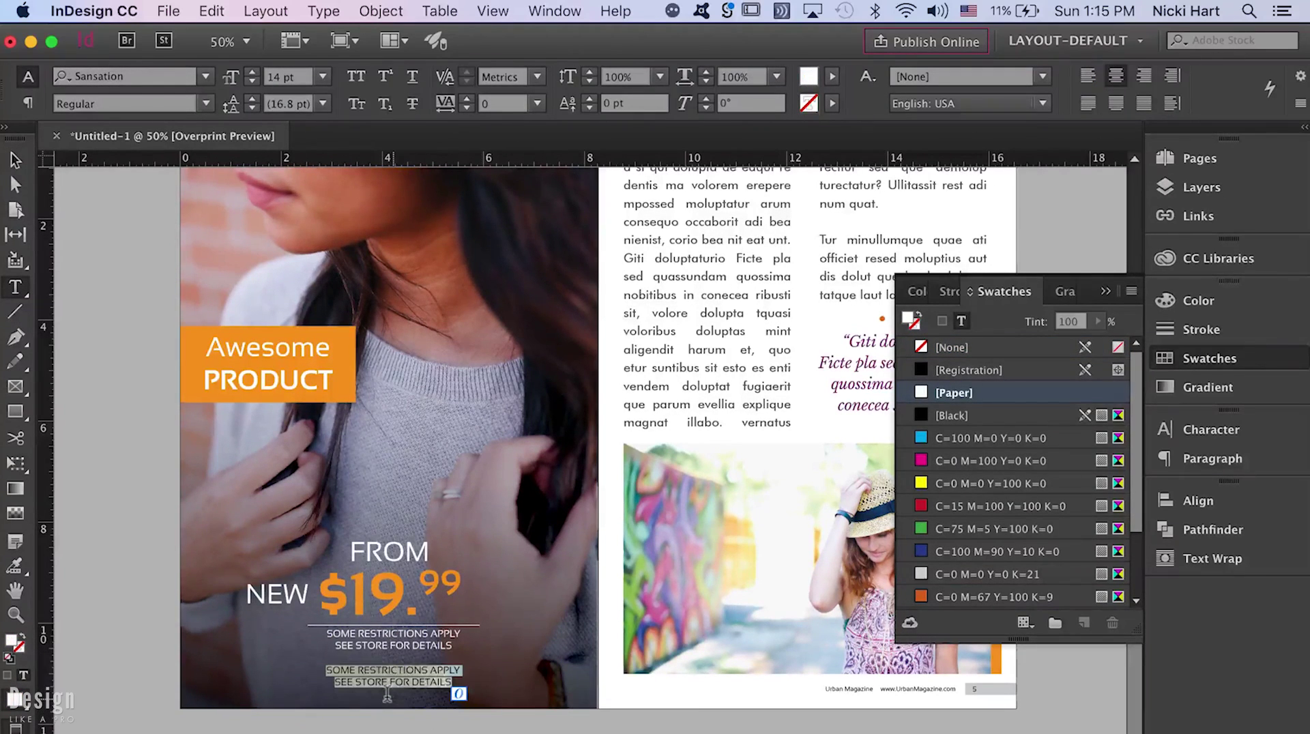
pyautogui.write('visit us')
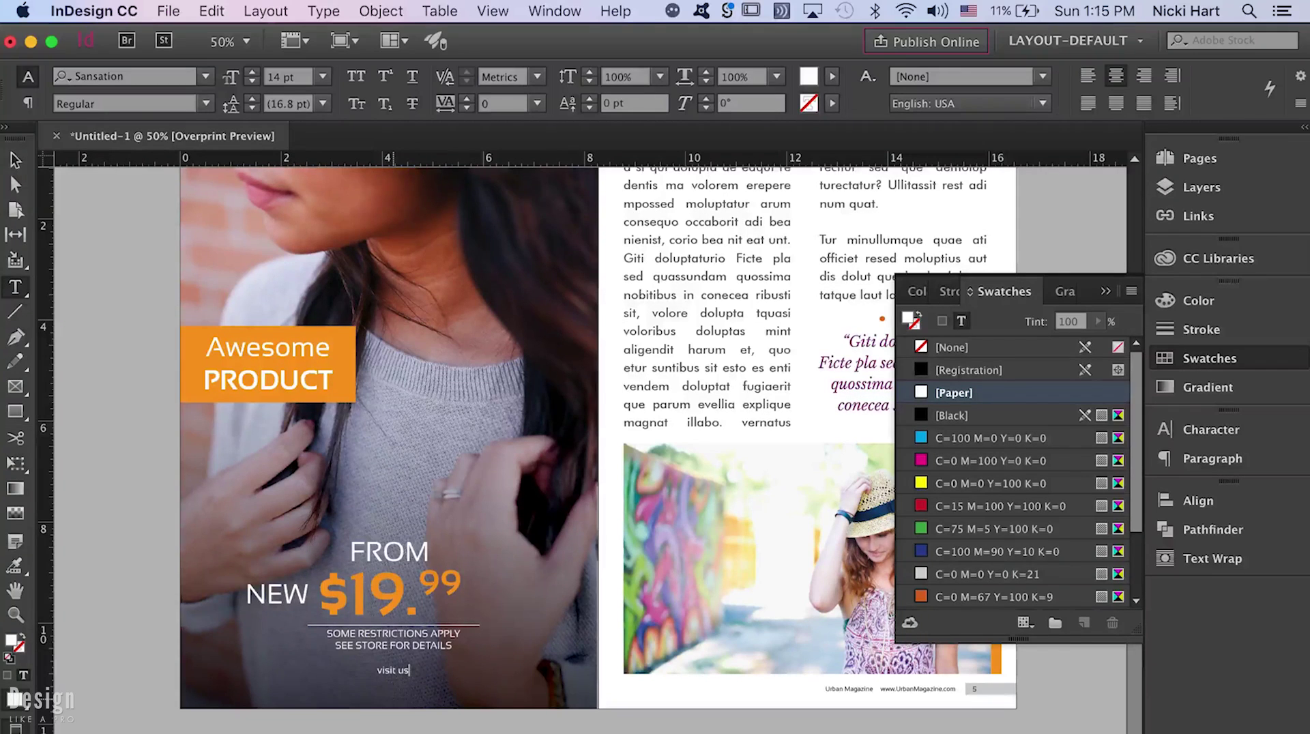
pyautogui.write(' online at www.awesomeproduct.com')
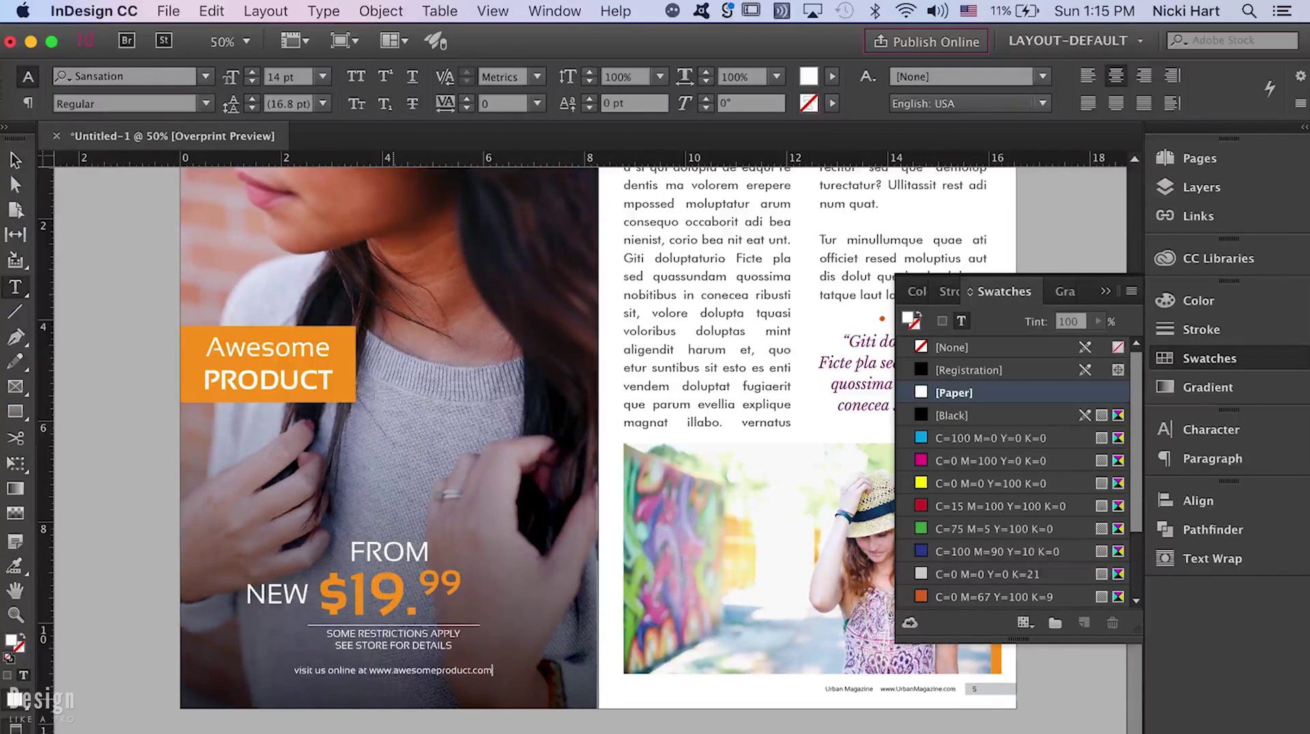
# - Format the whole website line in all caps and enlarge it to 17 pt
pyautogui.tripleClick(443, 661)
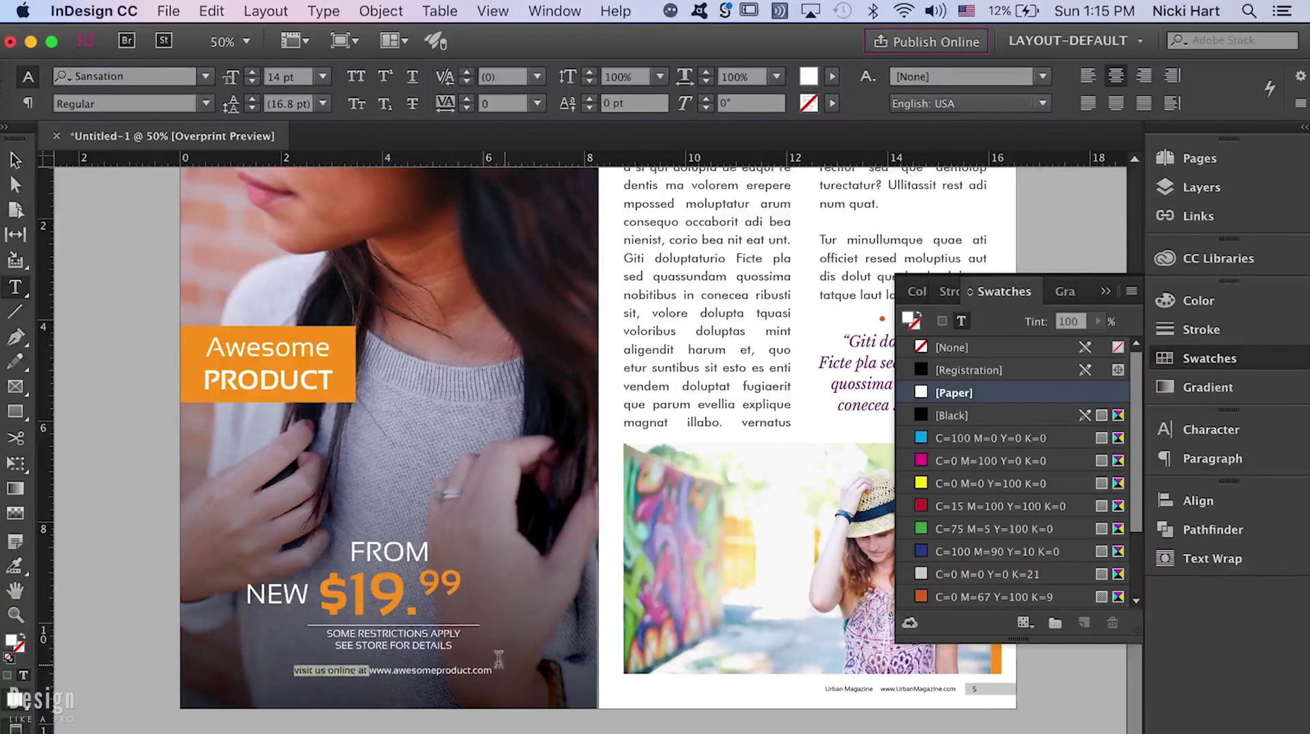
pyautogui.click(354, 75)
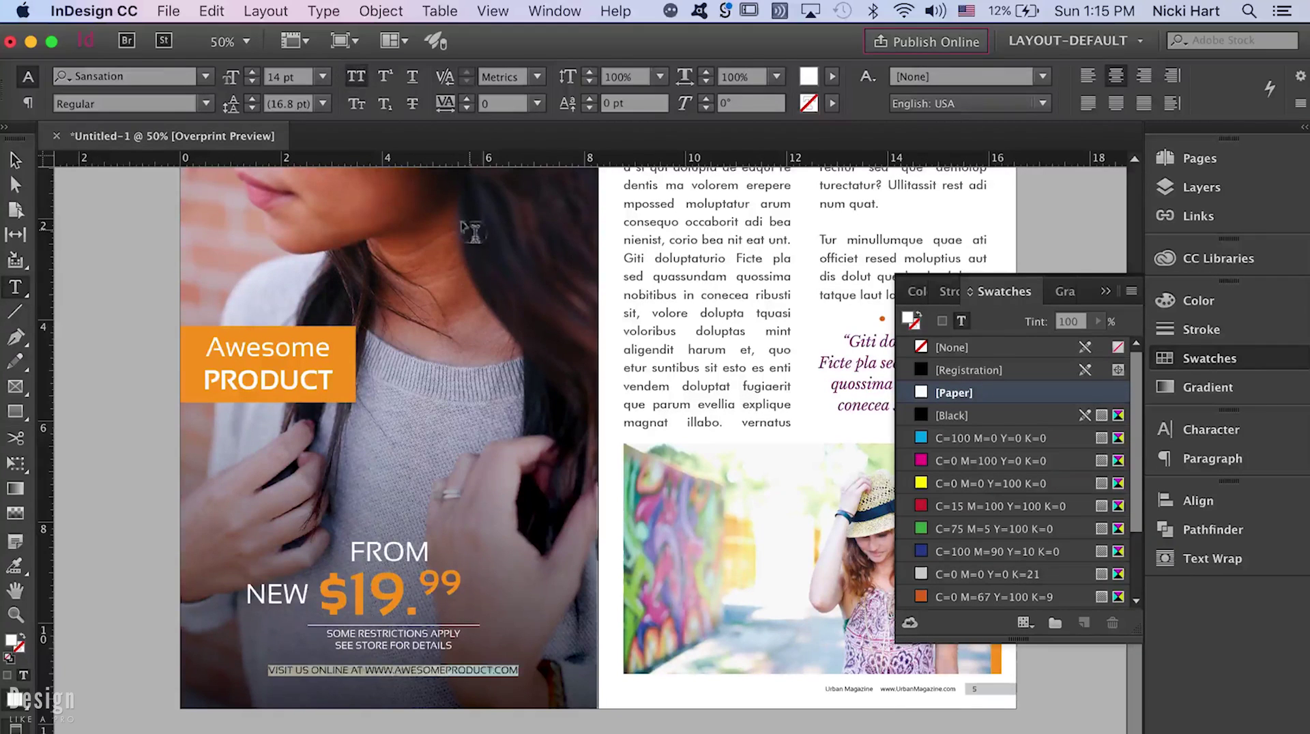
pyautogui.click(253, 71)
pyautogui.click(256, 73)
pyautogui.click(256, 72)
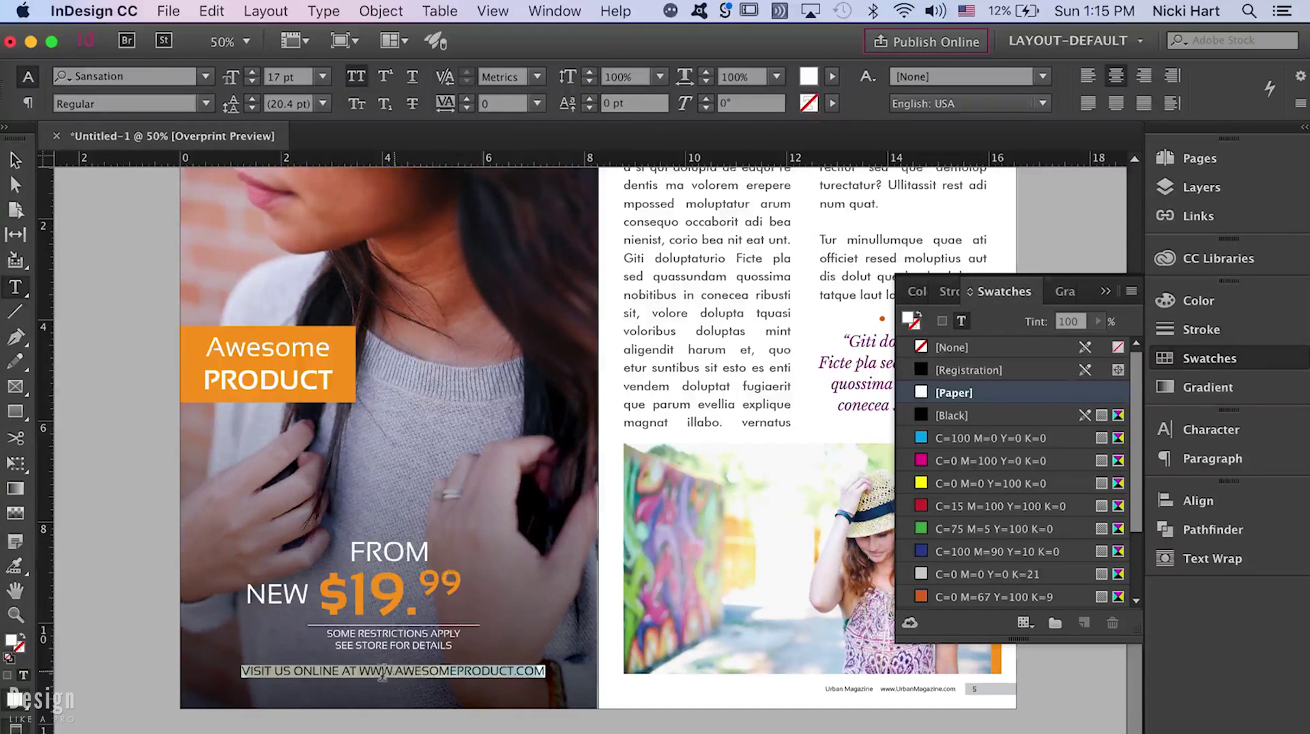
pyautogui.click(364, 669)
pyautogui.moveTo(356, 669); pyautogui.dragTo(545, 674)
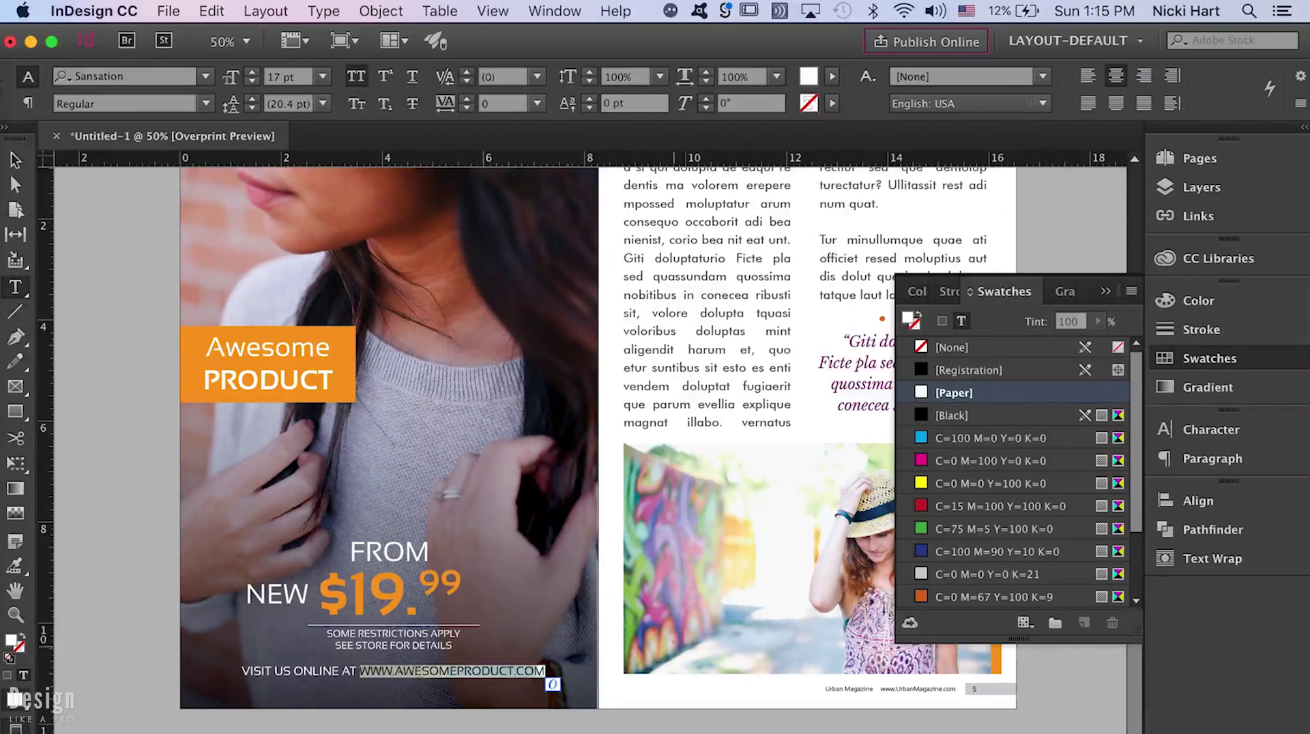
pyautogui.scroll(-2, 1010, 599)
pyautogui.click(993, 539)
# - Nudge the website text frame left and down, and shorten it from its lower edge to near the page bottom
pyautogui.click(15, 159)
pyautogui.hotkey('shift', 'Left')
pyautogui.hotkey('shift', 'Down')
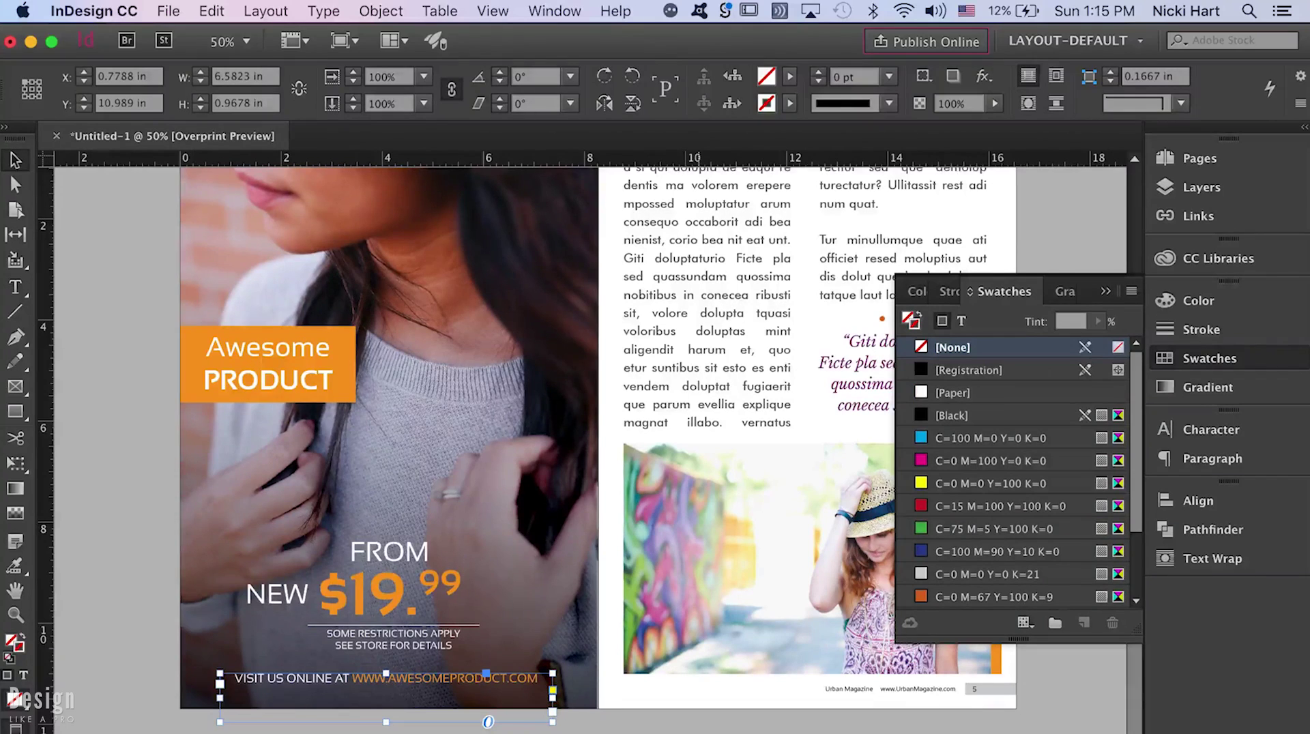
pyautogui.press('w')
pyautogui.moveTo(385, 729); pyautogui.dragTo(386, 702)
pyautogui.press('super+shift+a')
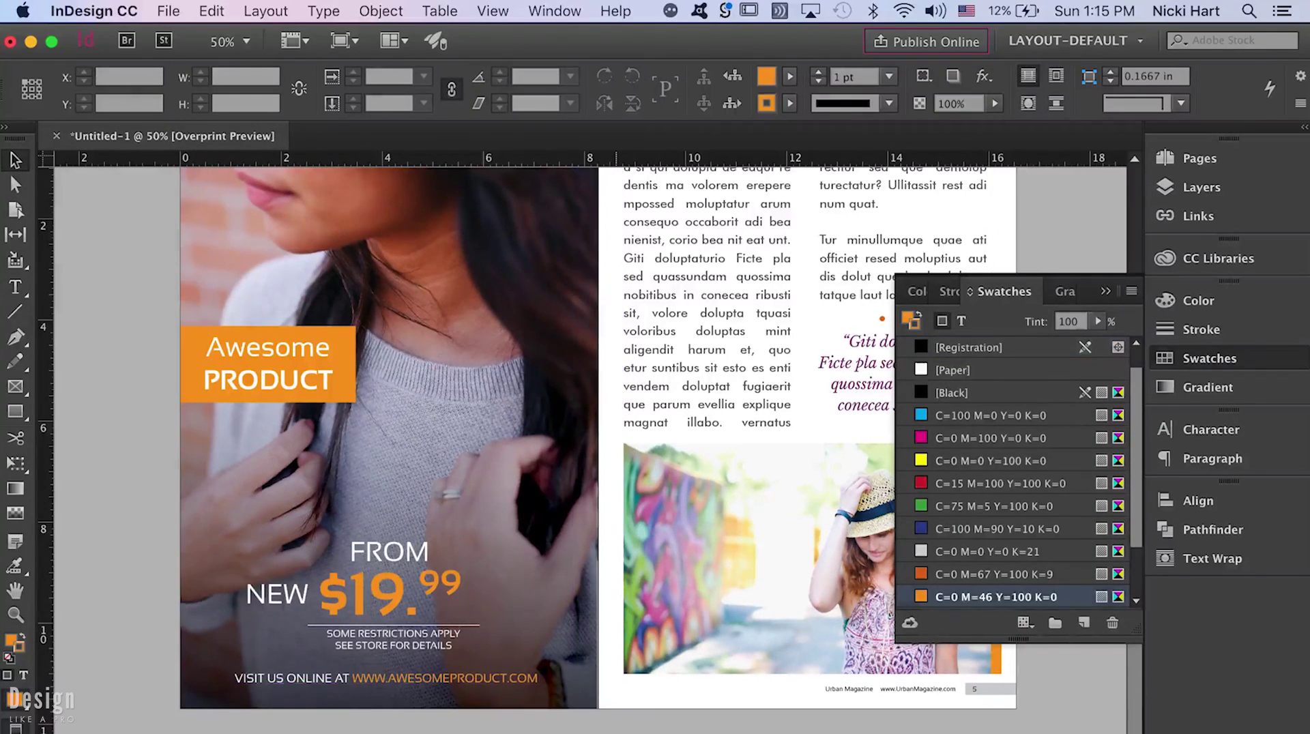
# - Select the price block, line and restrictions text without the photo and gradient behind them, and nudge the group right
pyautogui.moveTo(139, 508); pyautogui.dragTo(499, 642)
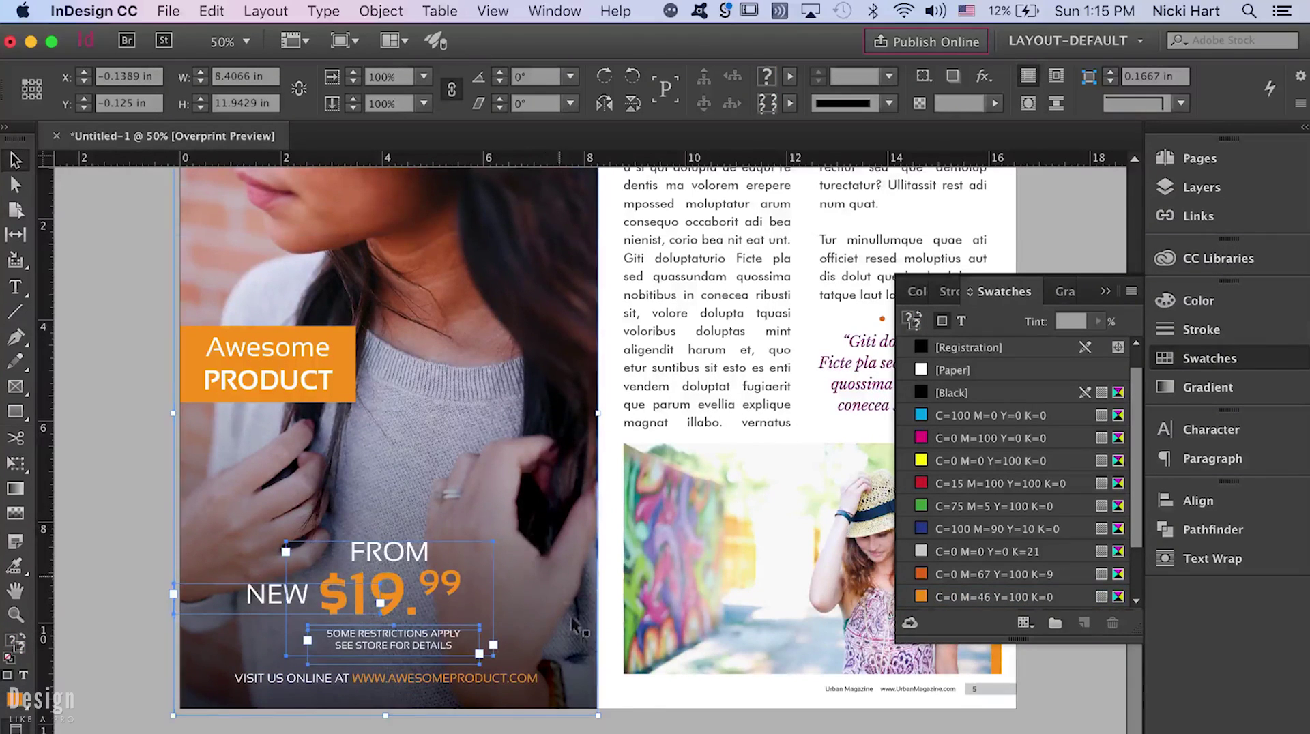
pyautogui.keyDown('shift'); pyautogui.click(578, 549); pyautogui.keyUp('shift')
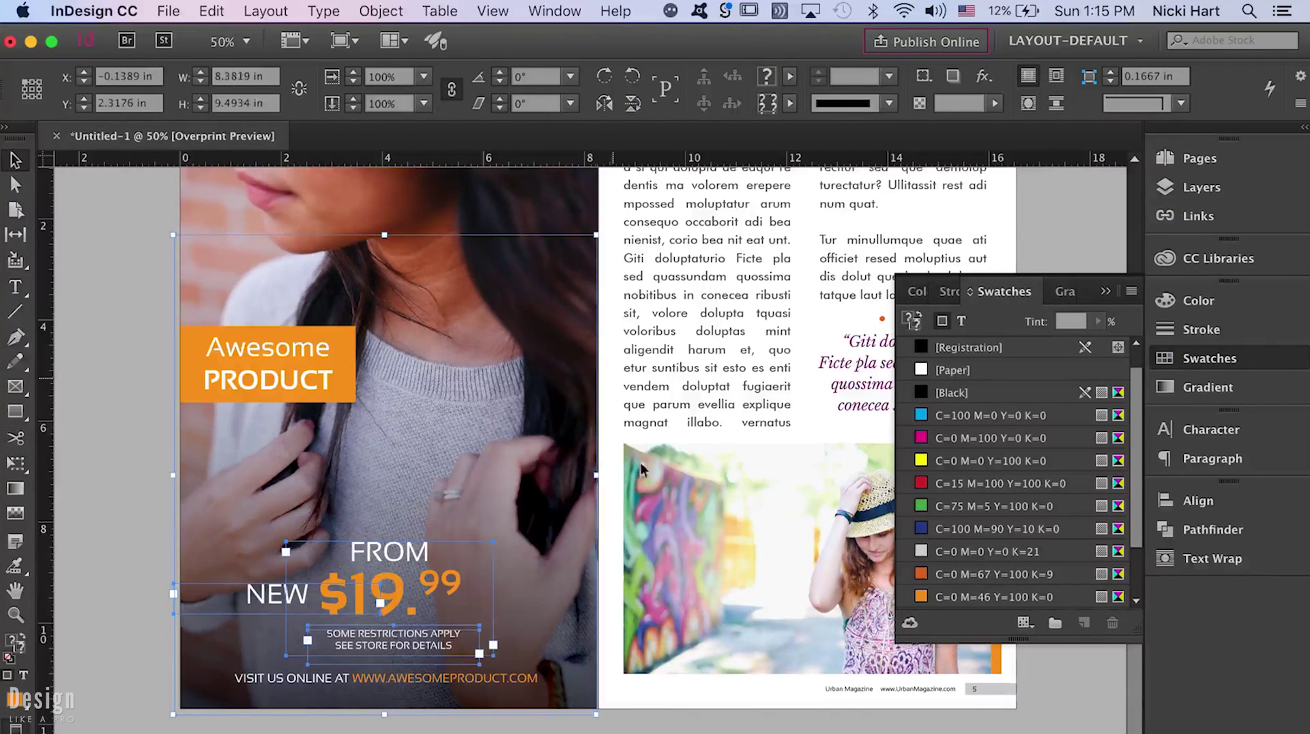
pyautogui.keyDown('shift'); pyautogui.click(541, 288); pyautogui.keyUp('shift')
pyautogui.hotkey('shift', 'Right')
pyautogui.hotkey('shift', 'Right')
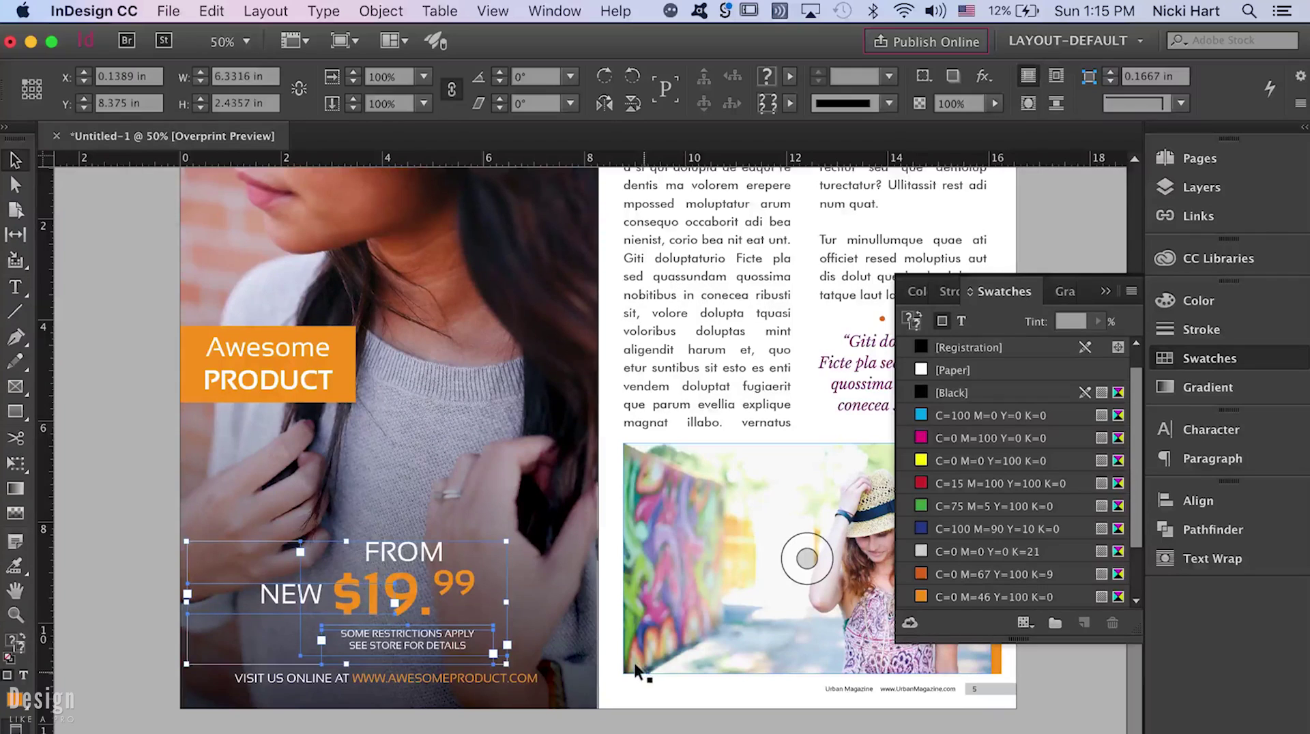
pyautogui.click(134, 562)
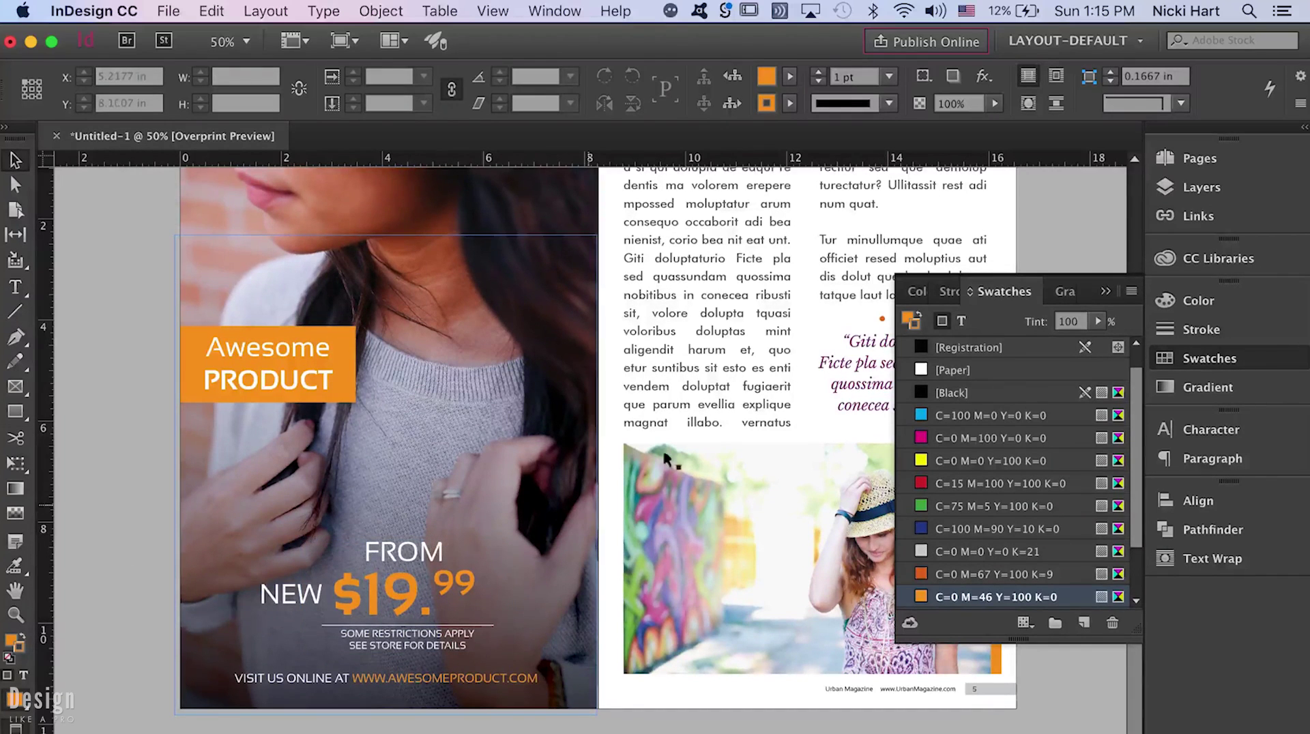
# - Put the floating Swatches panel away and review the finished spread from its upper part
pyautogui.click(1106, 293)
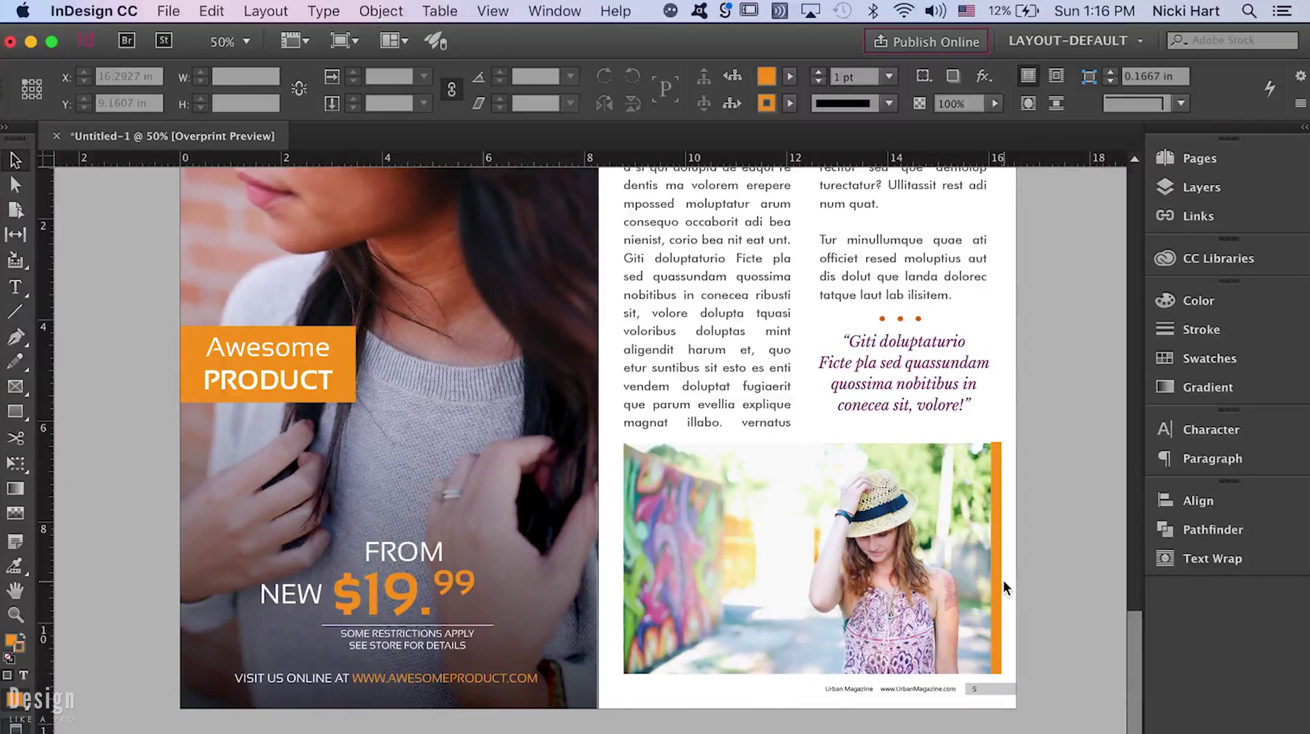
pyautogui.scroll(2, 1003, 578)
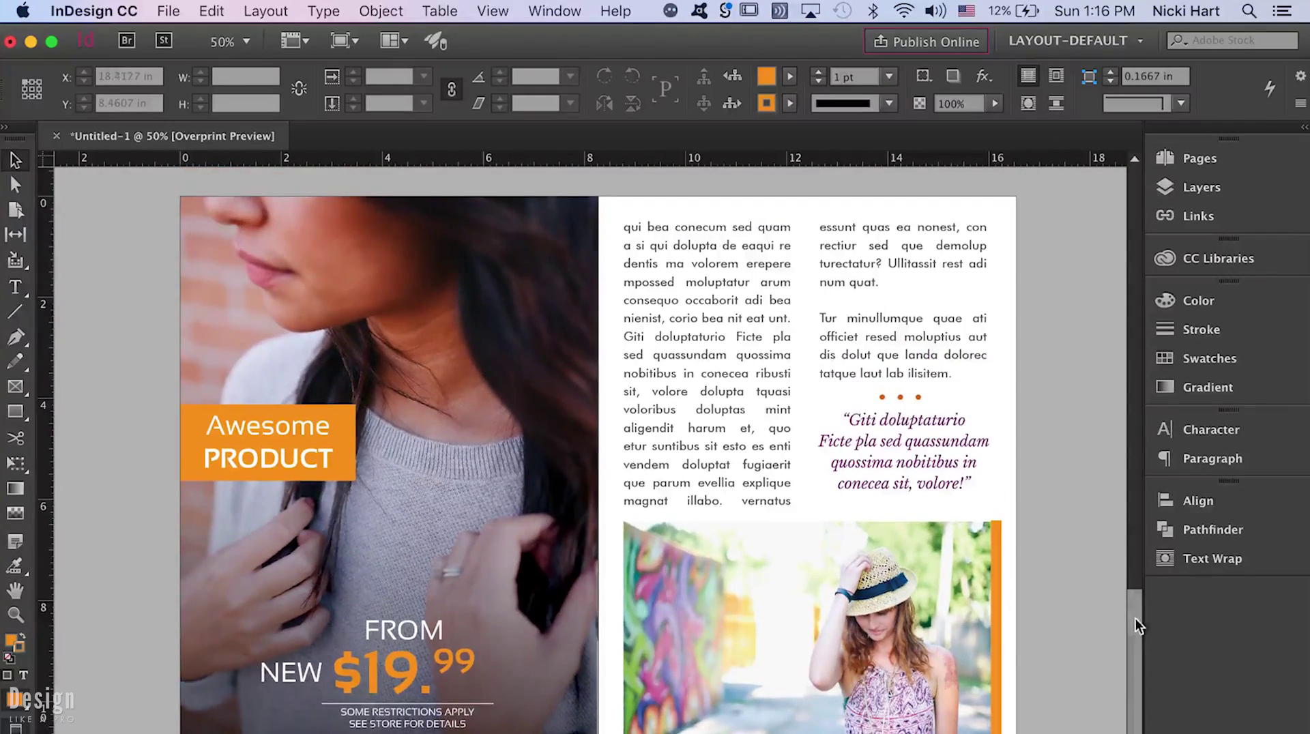
pyautogui.moveTo(1136, 618); pyautogui.dragTo(1170, 442)
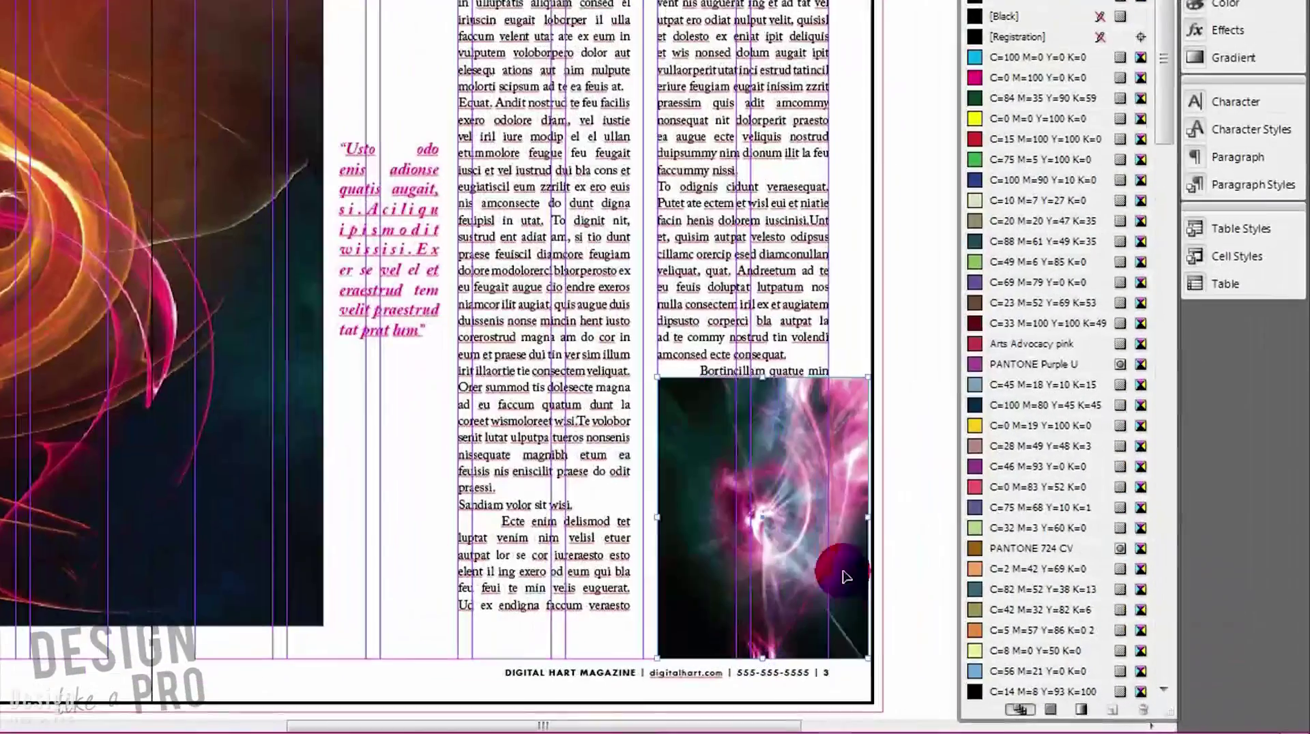
# - Enlarge the small artwork below the last text column to about 2.61 x 3.48 in and align its lower edge with the large artwork
pyautogui.click(883, 664)
pyautogui.moveTo(884, 664); pyautogui.dragTo(882, 675)
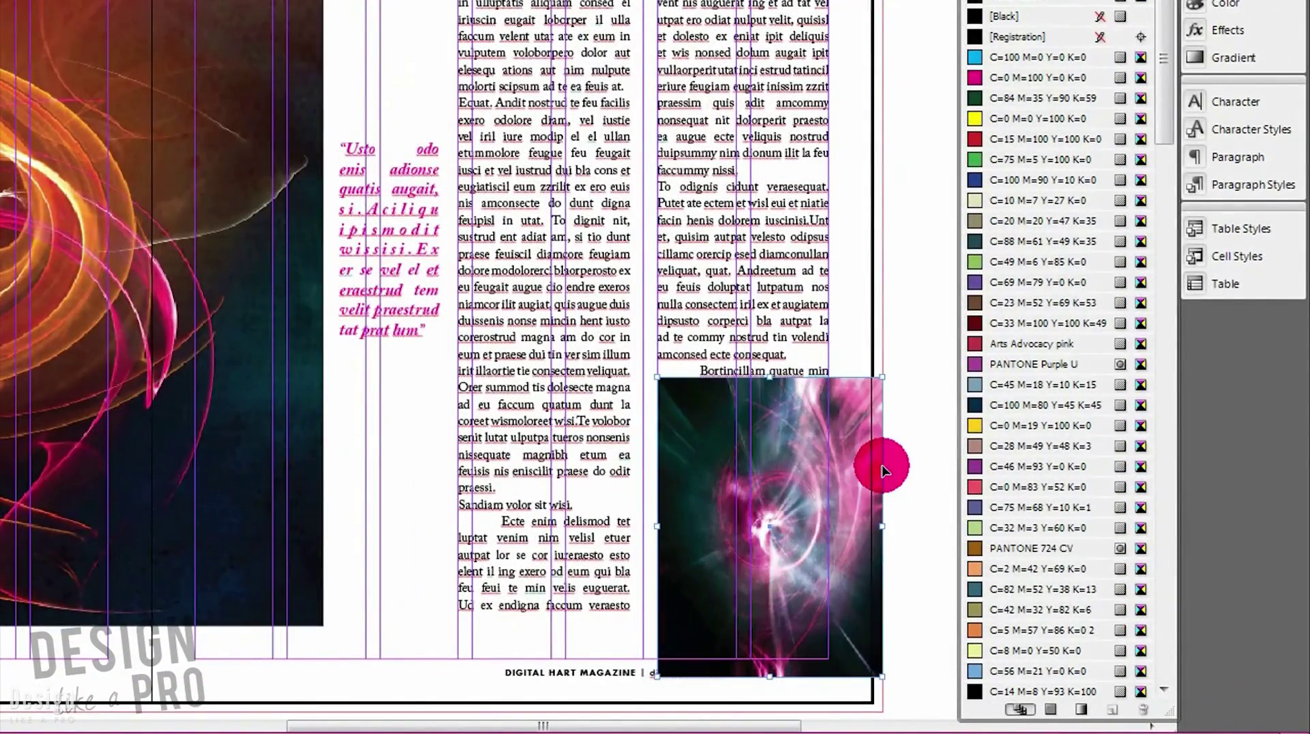
pyautogui.moveTo(817, 477); pyautogui.dragTo(832, 438)
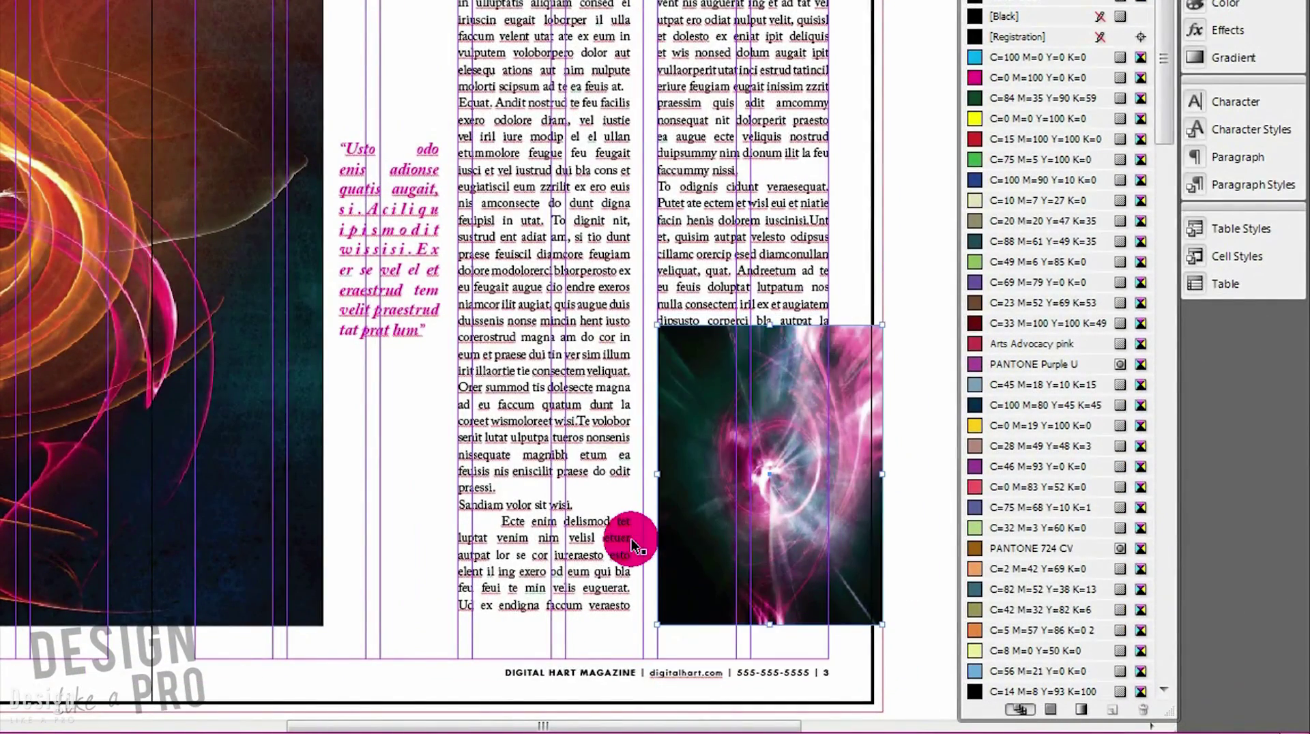
# - Apply a text wrap to the small artwork so the last column's text stays clear of it, and close the wrap settings
pyautogui.click(761, 512)
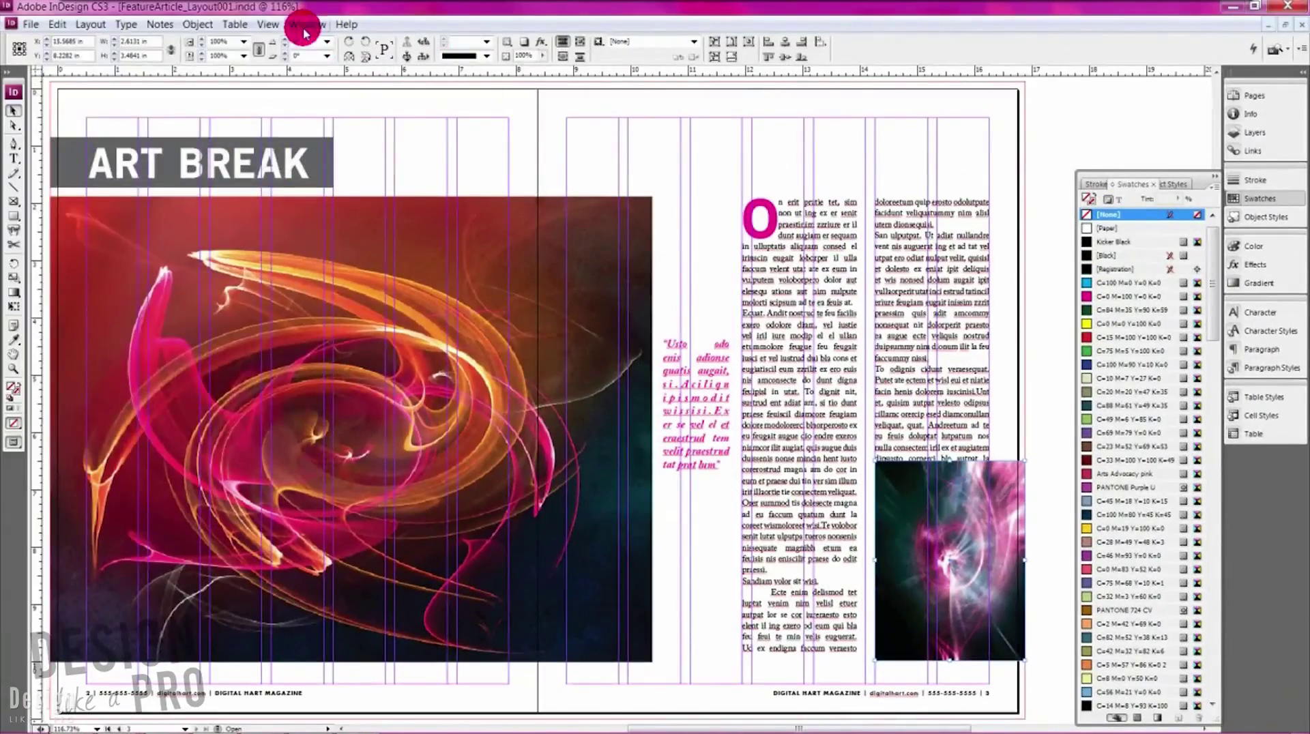
pyautogui.click(304, 18)
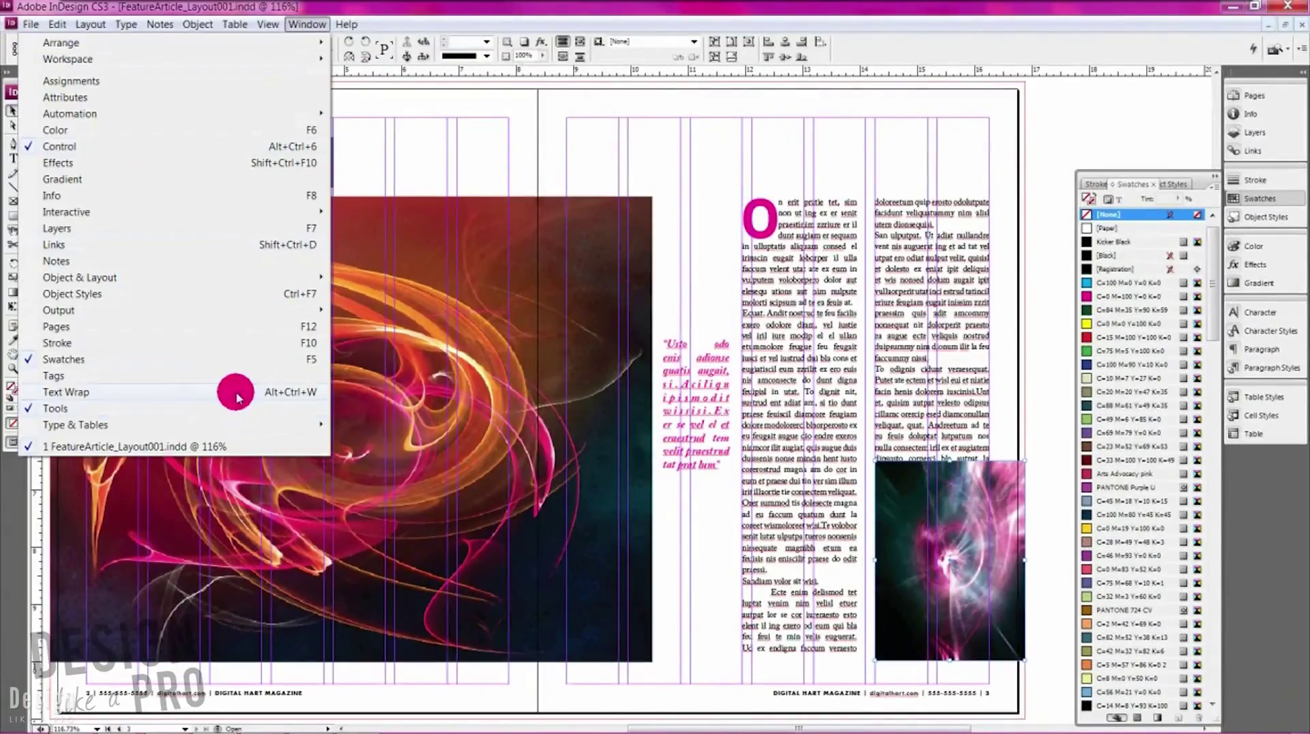
pyautogui.click(232, 471)
pyautogui.click(440, 126)
pyautogui.click(432, 147)
pyautogui.click(572, 181)
pyautogui.click(593, 60)
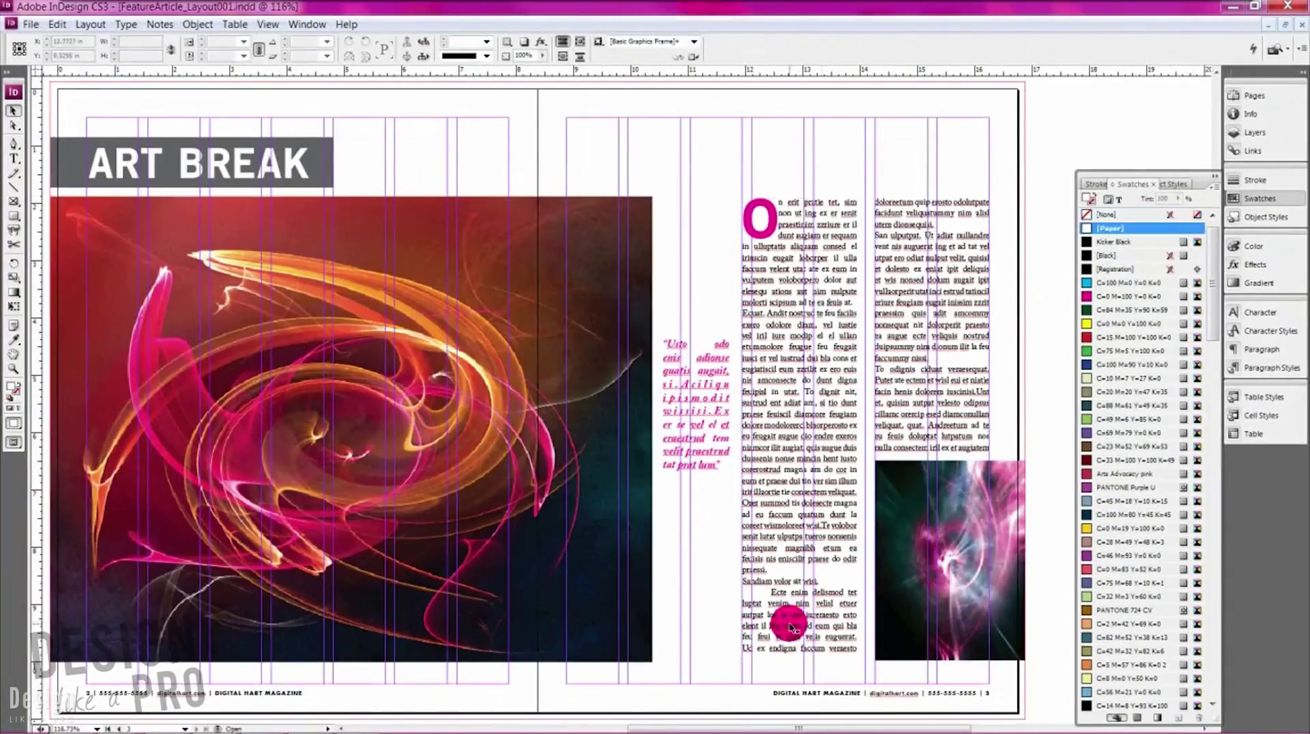